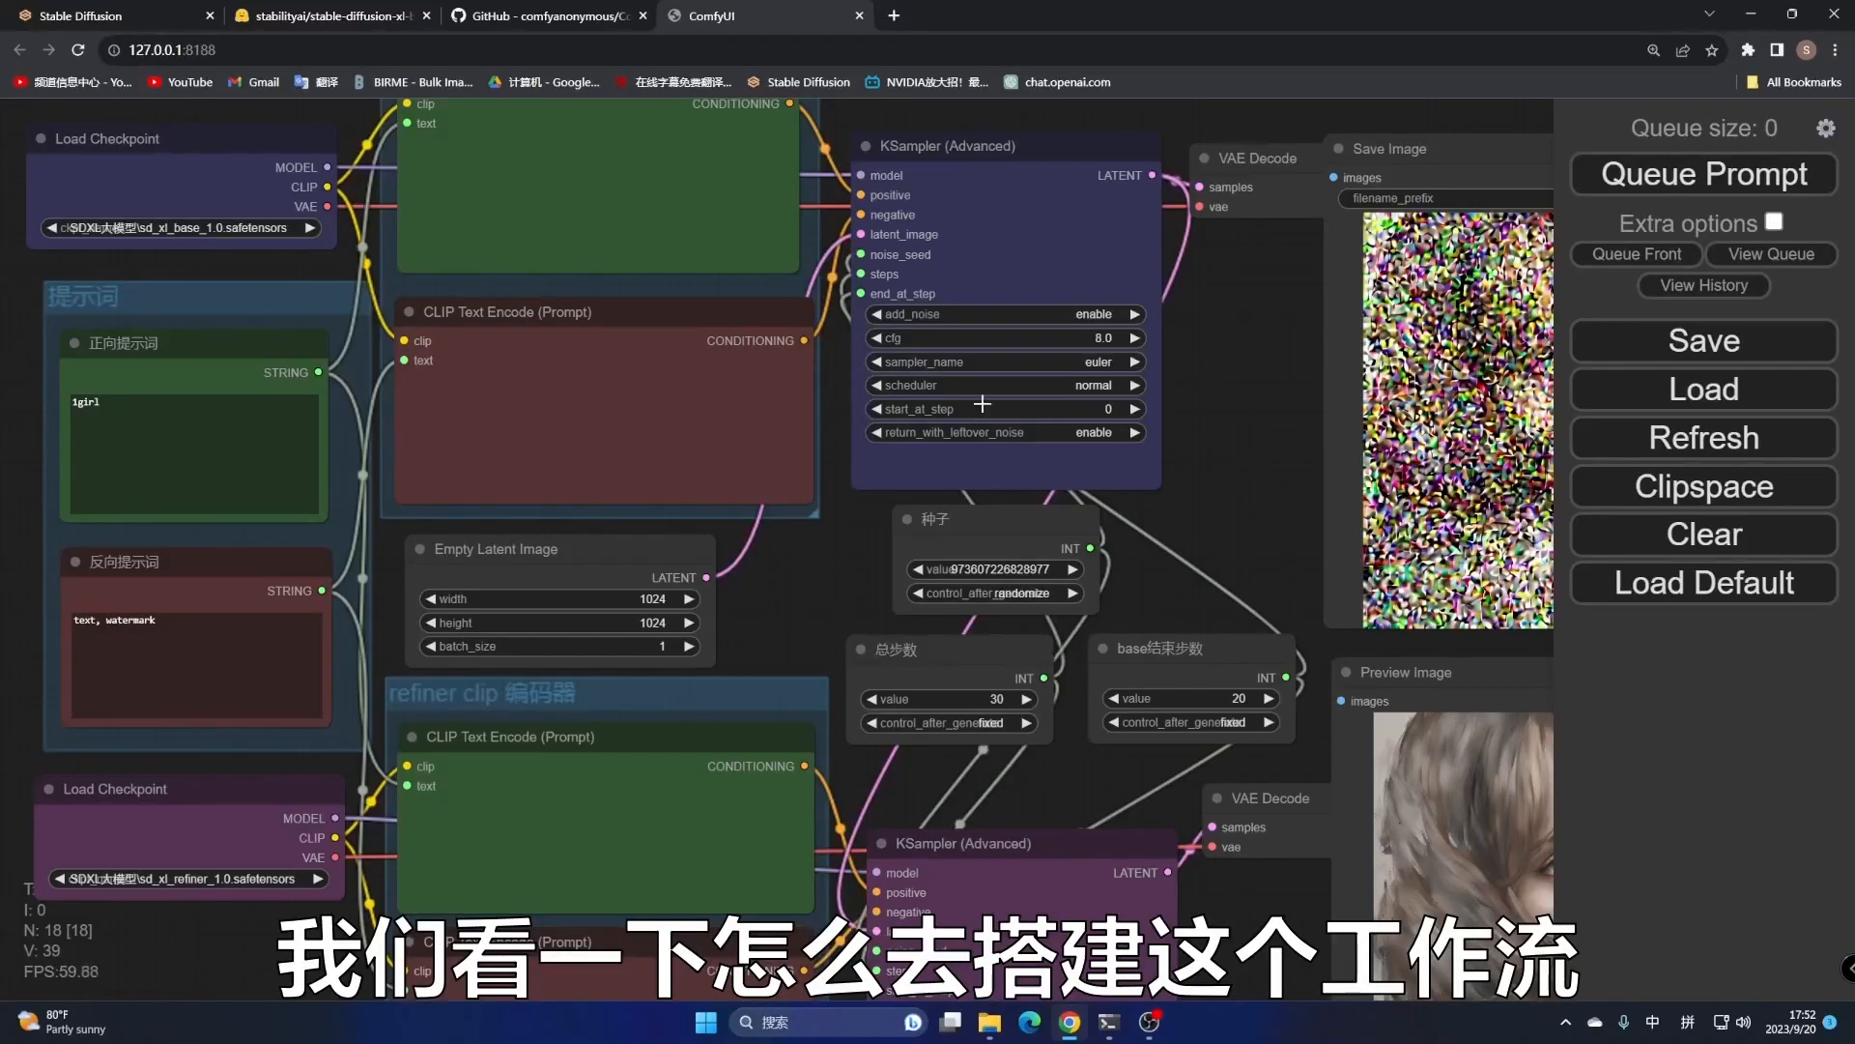
Switch to the Stable Diffusion WebUI and examine its checkpoint, VAE, prompt, sampling, Refiner and image size settings
click(81, 16)
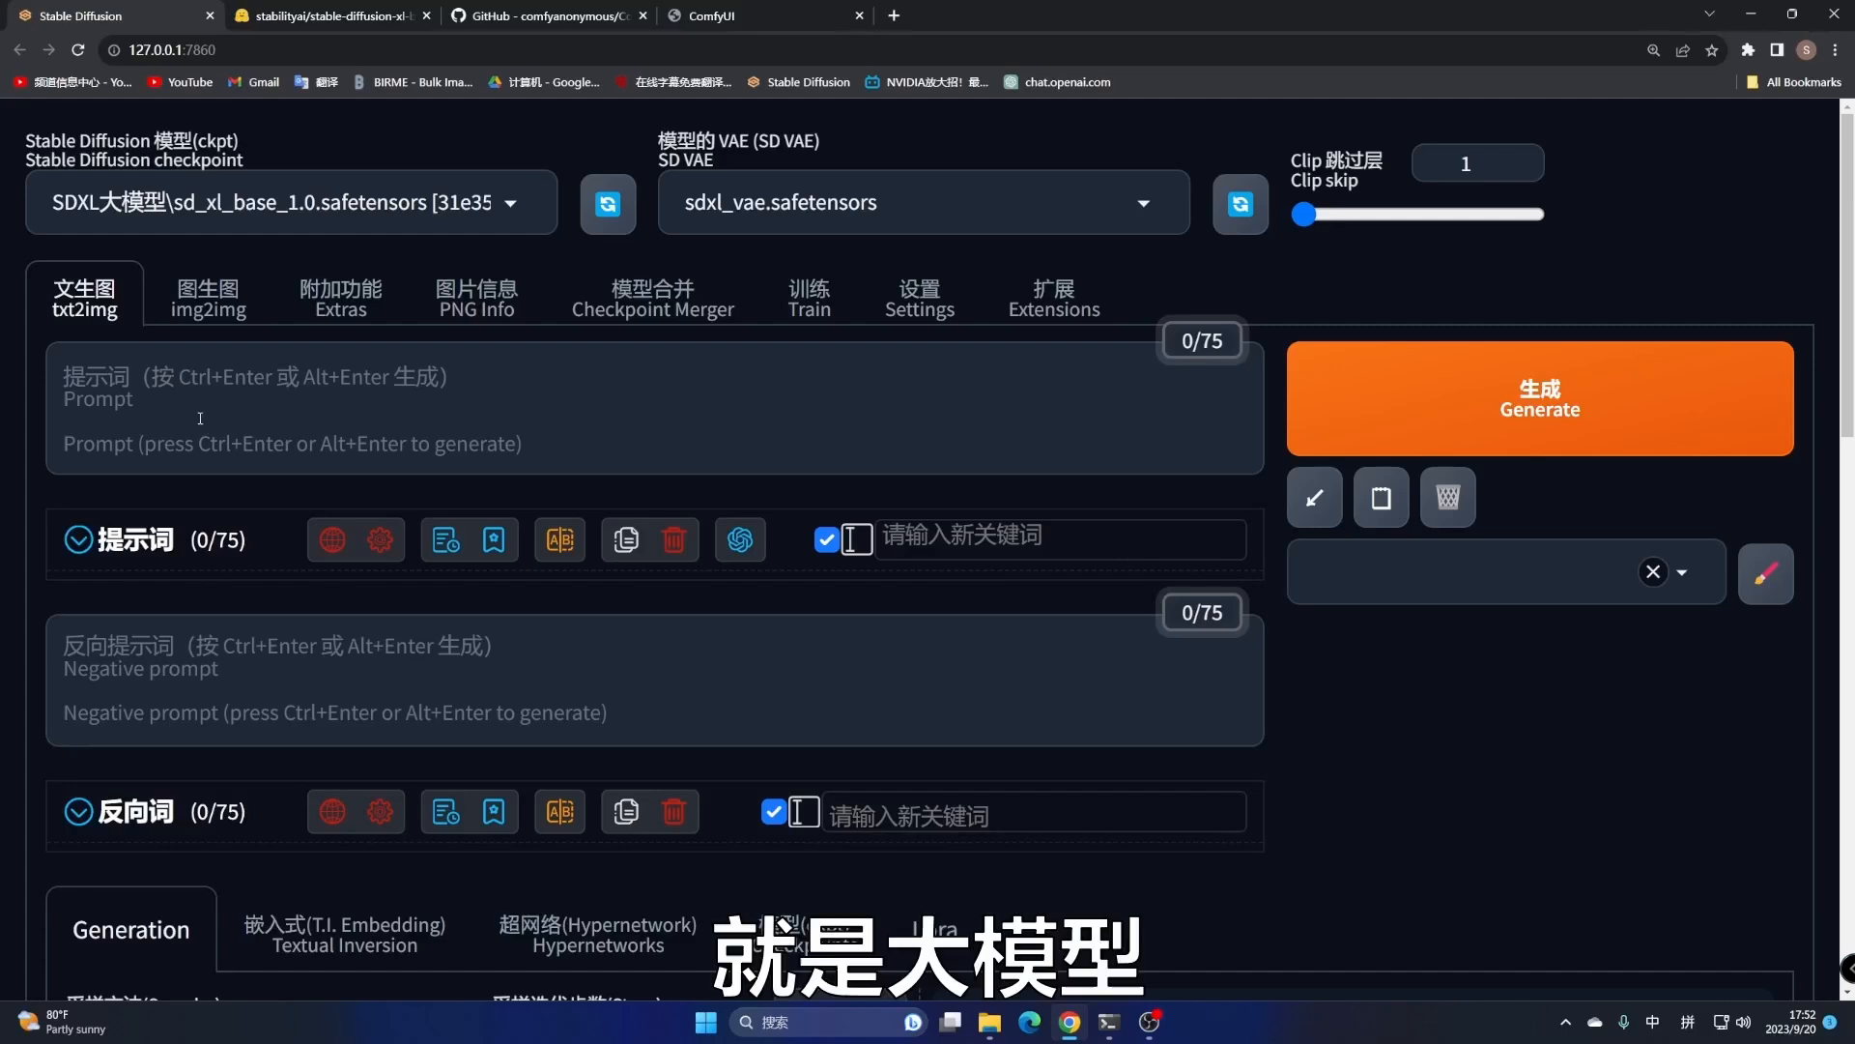
click(183, 663)
click(212, 359)
scroll(319, 601, down, 6)
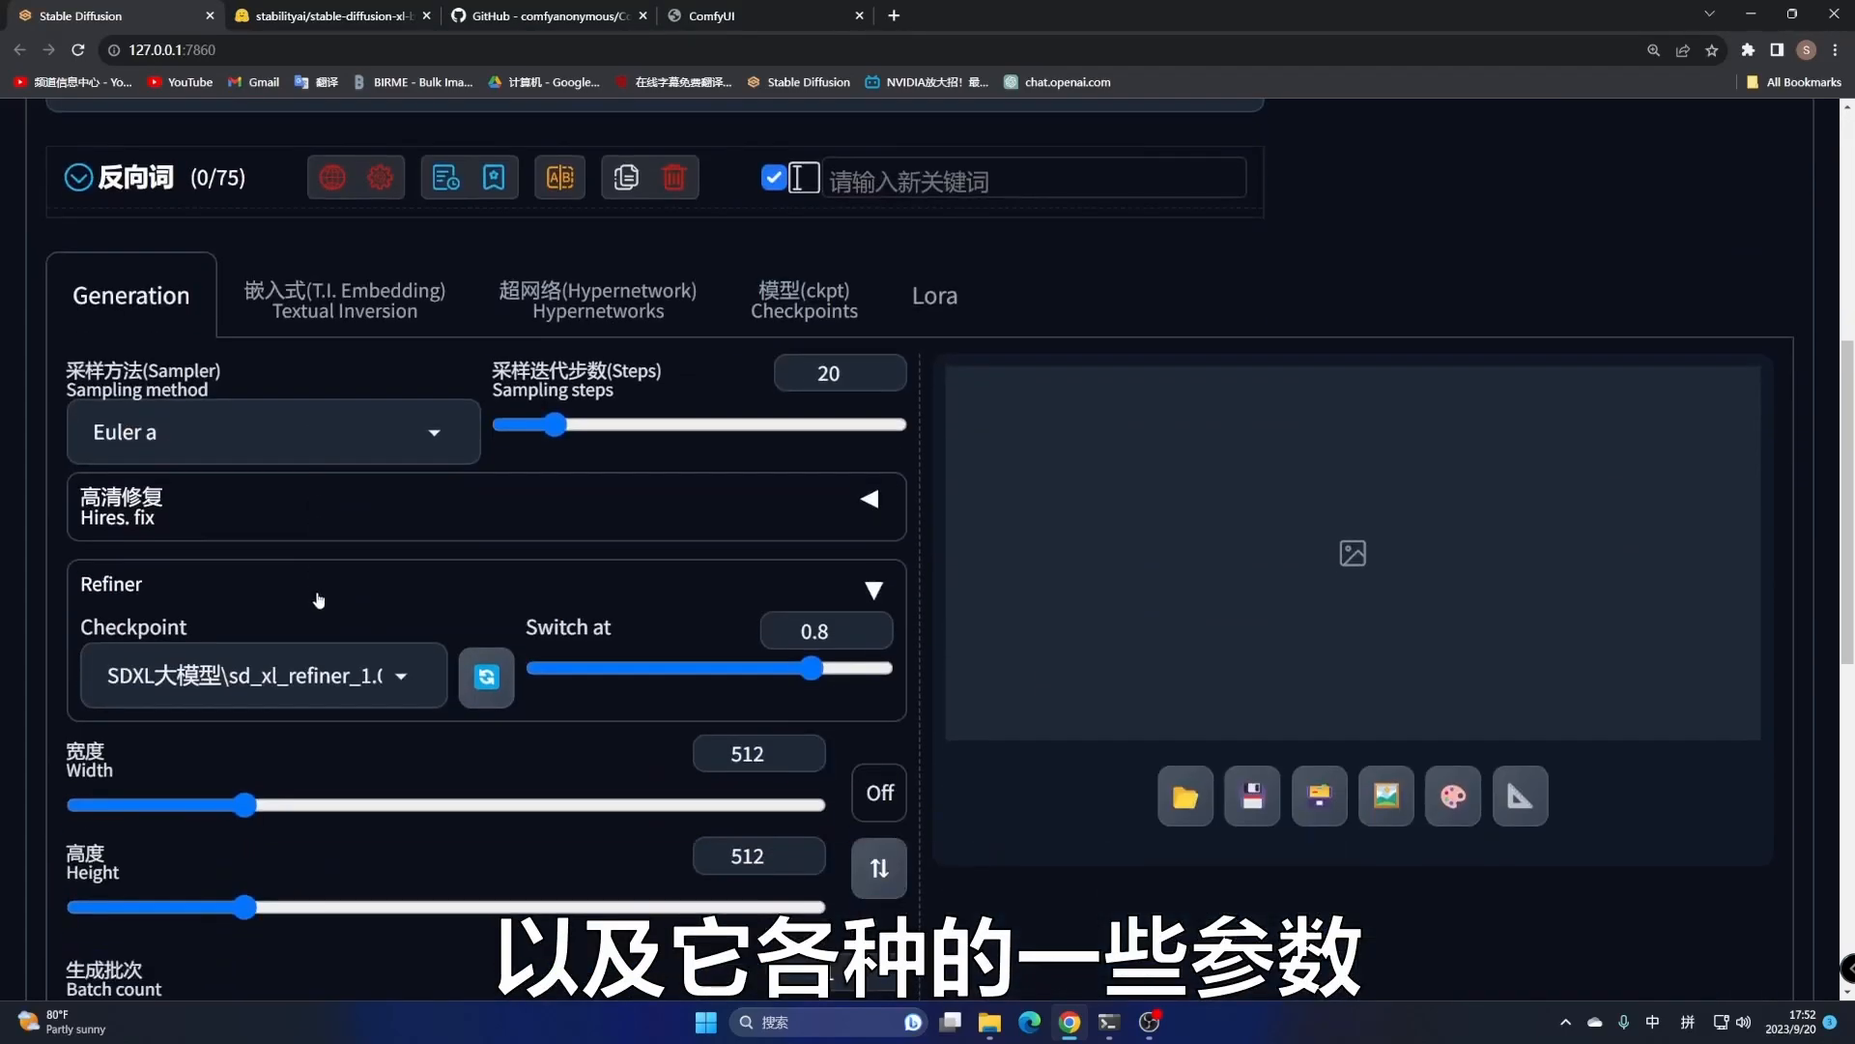
scroll(961, 502, up, 5)
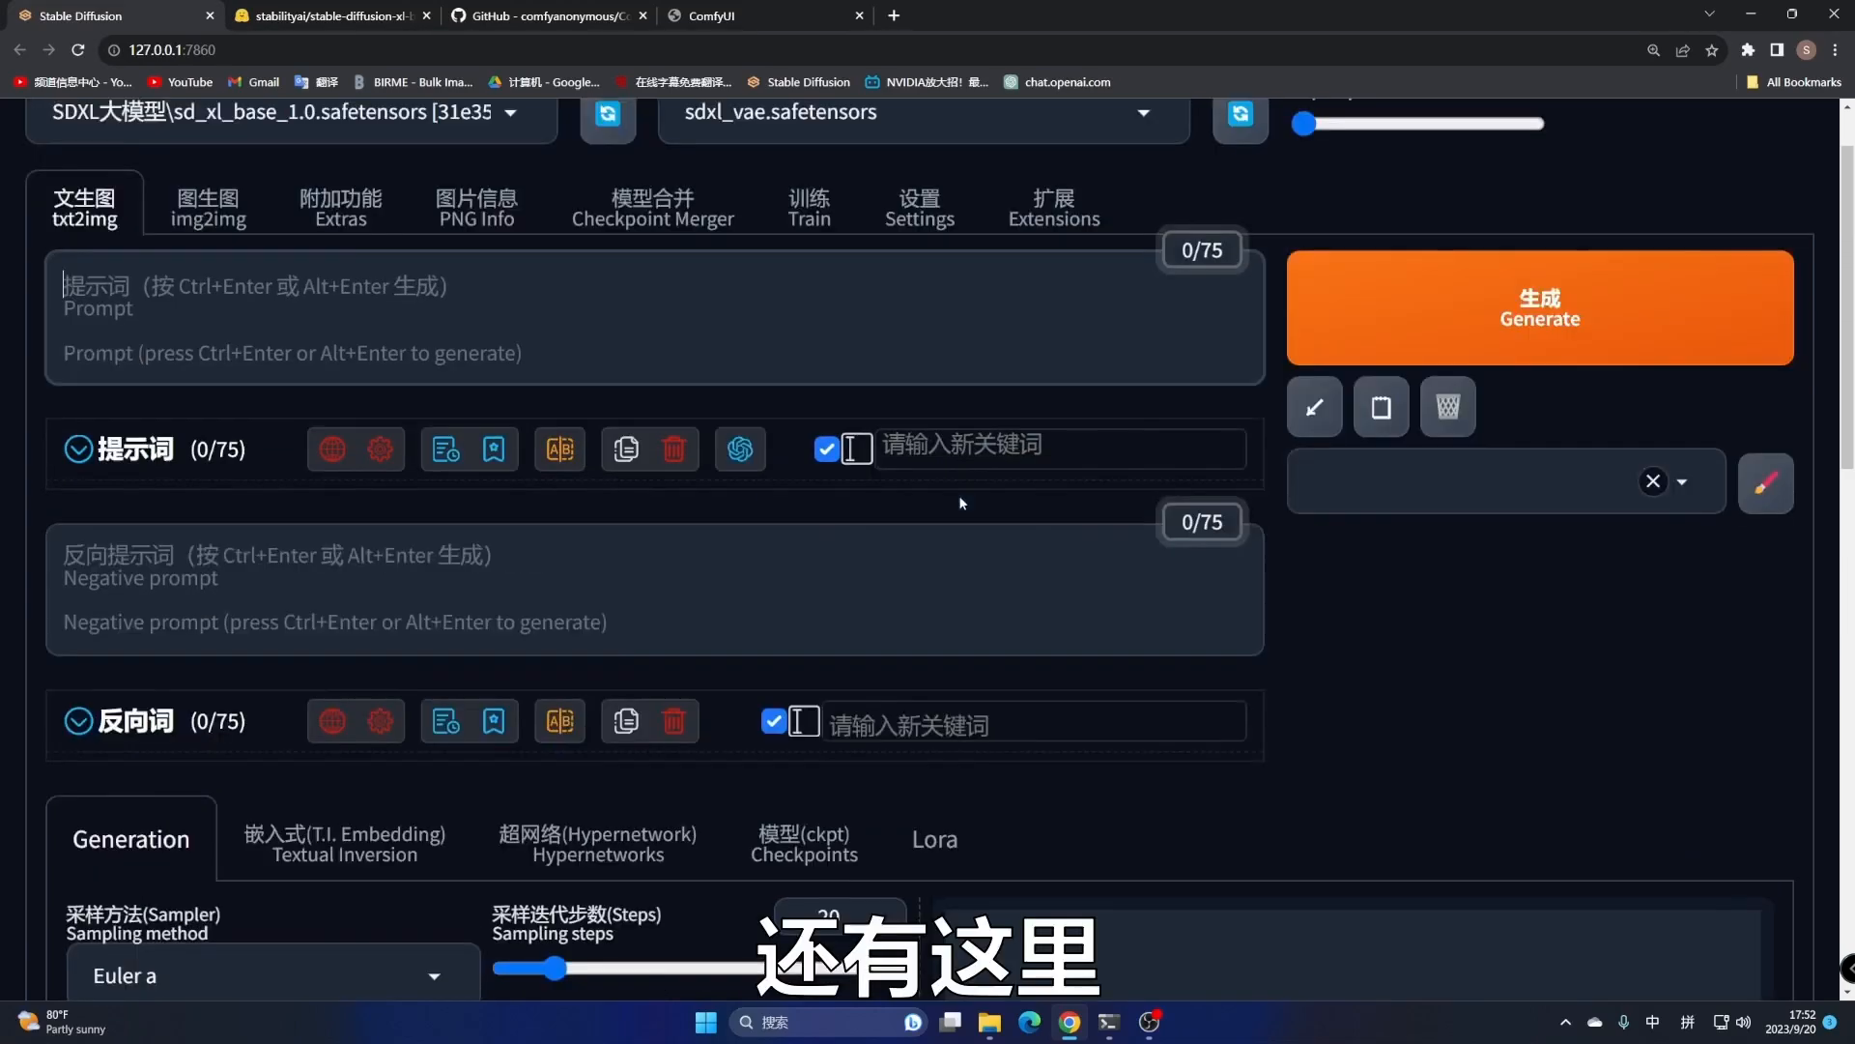
scroll(960, 503, up, 1)
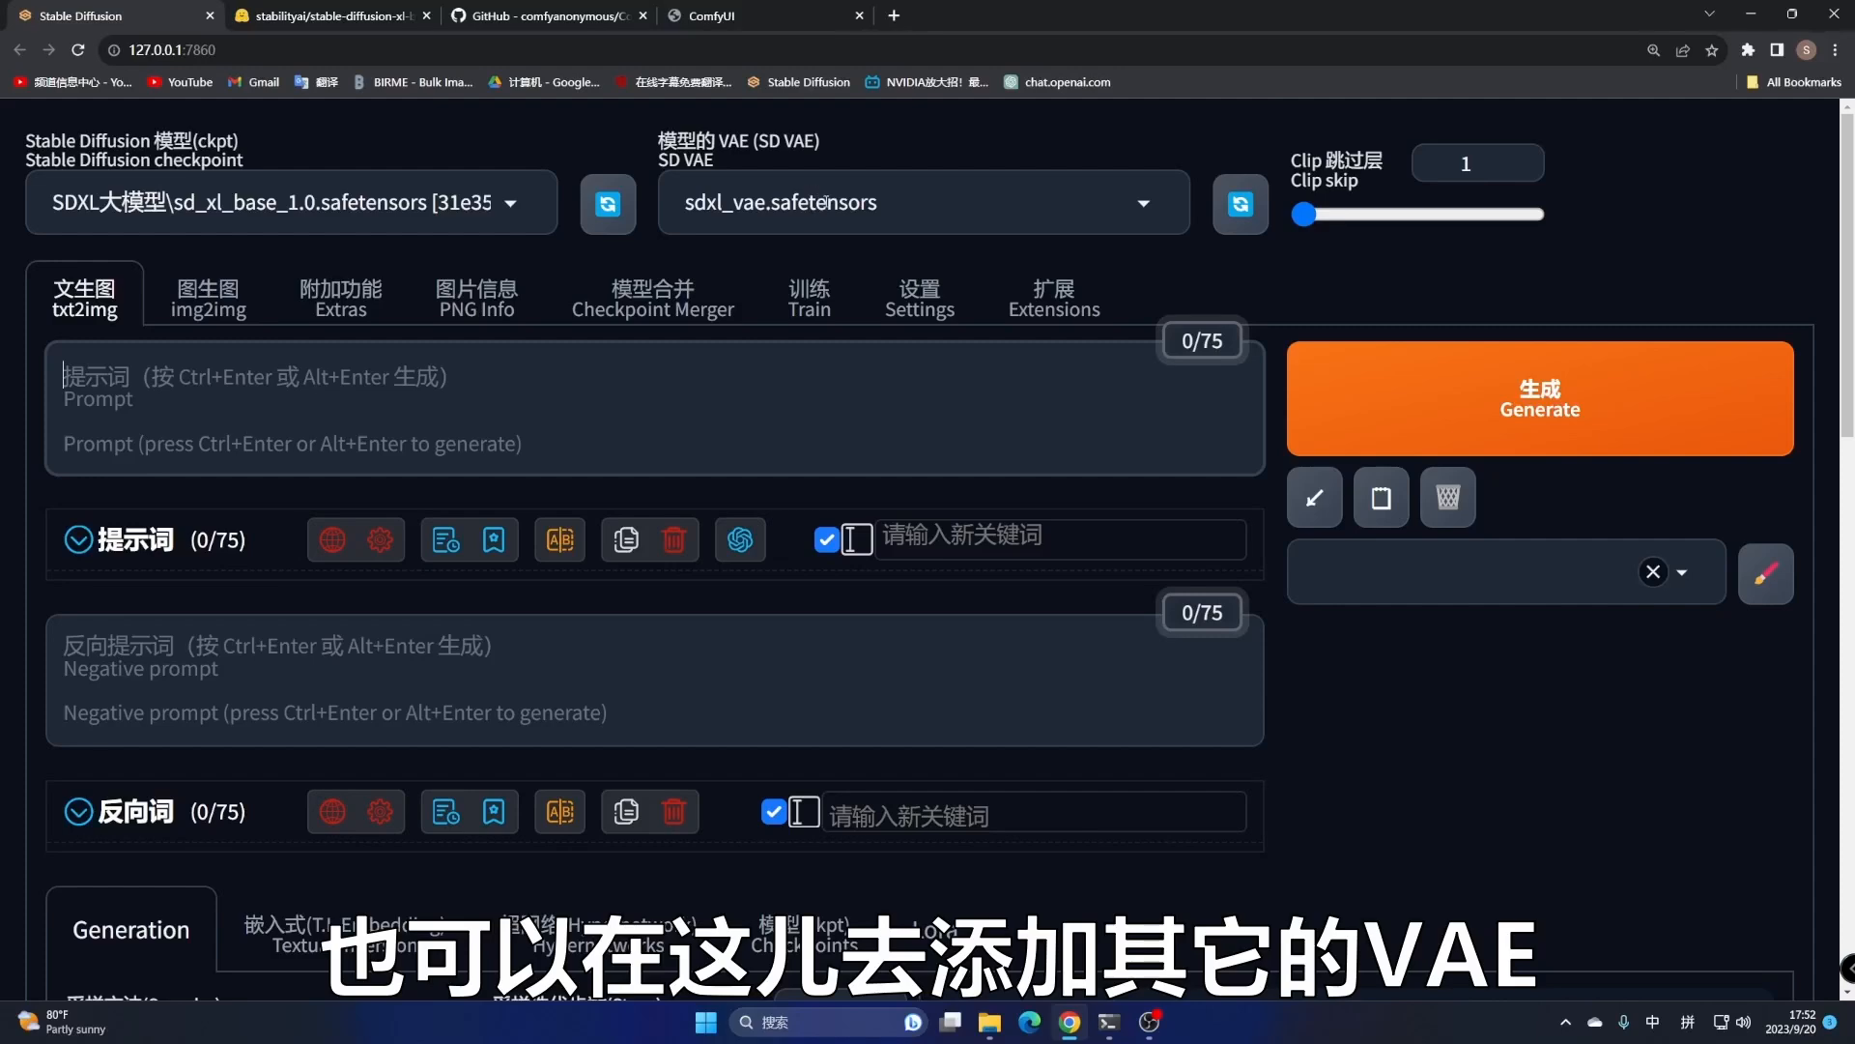
scroll(785, 648, down, 8)
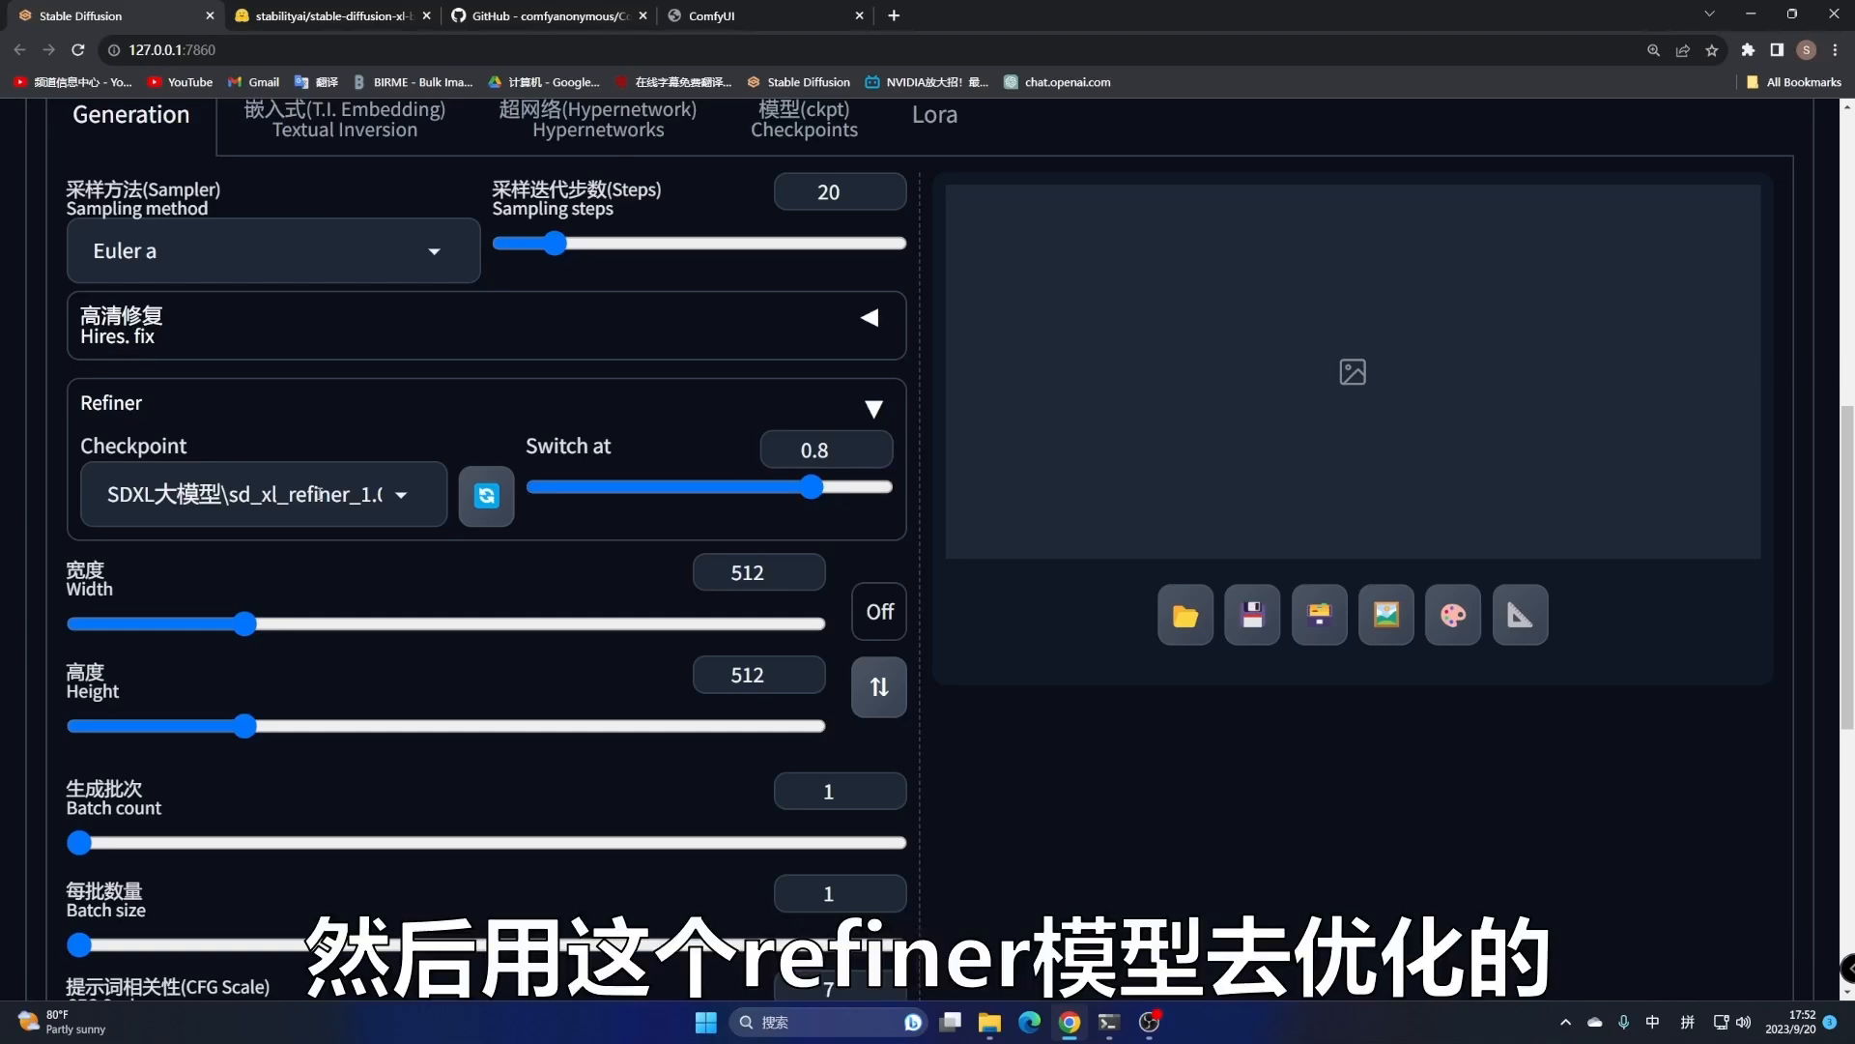
scroll(621, 418, up, 8)
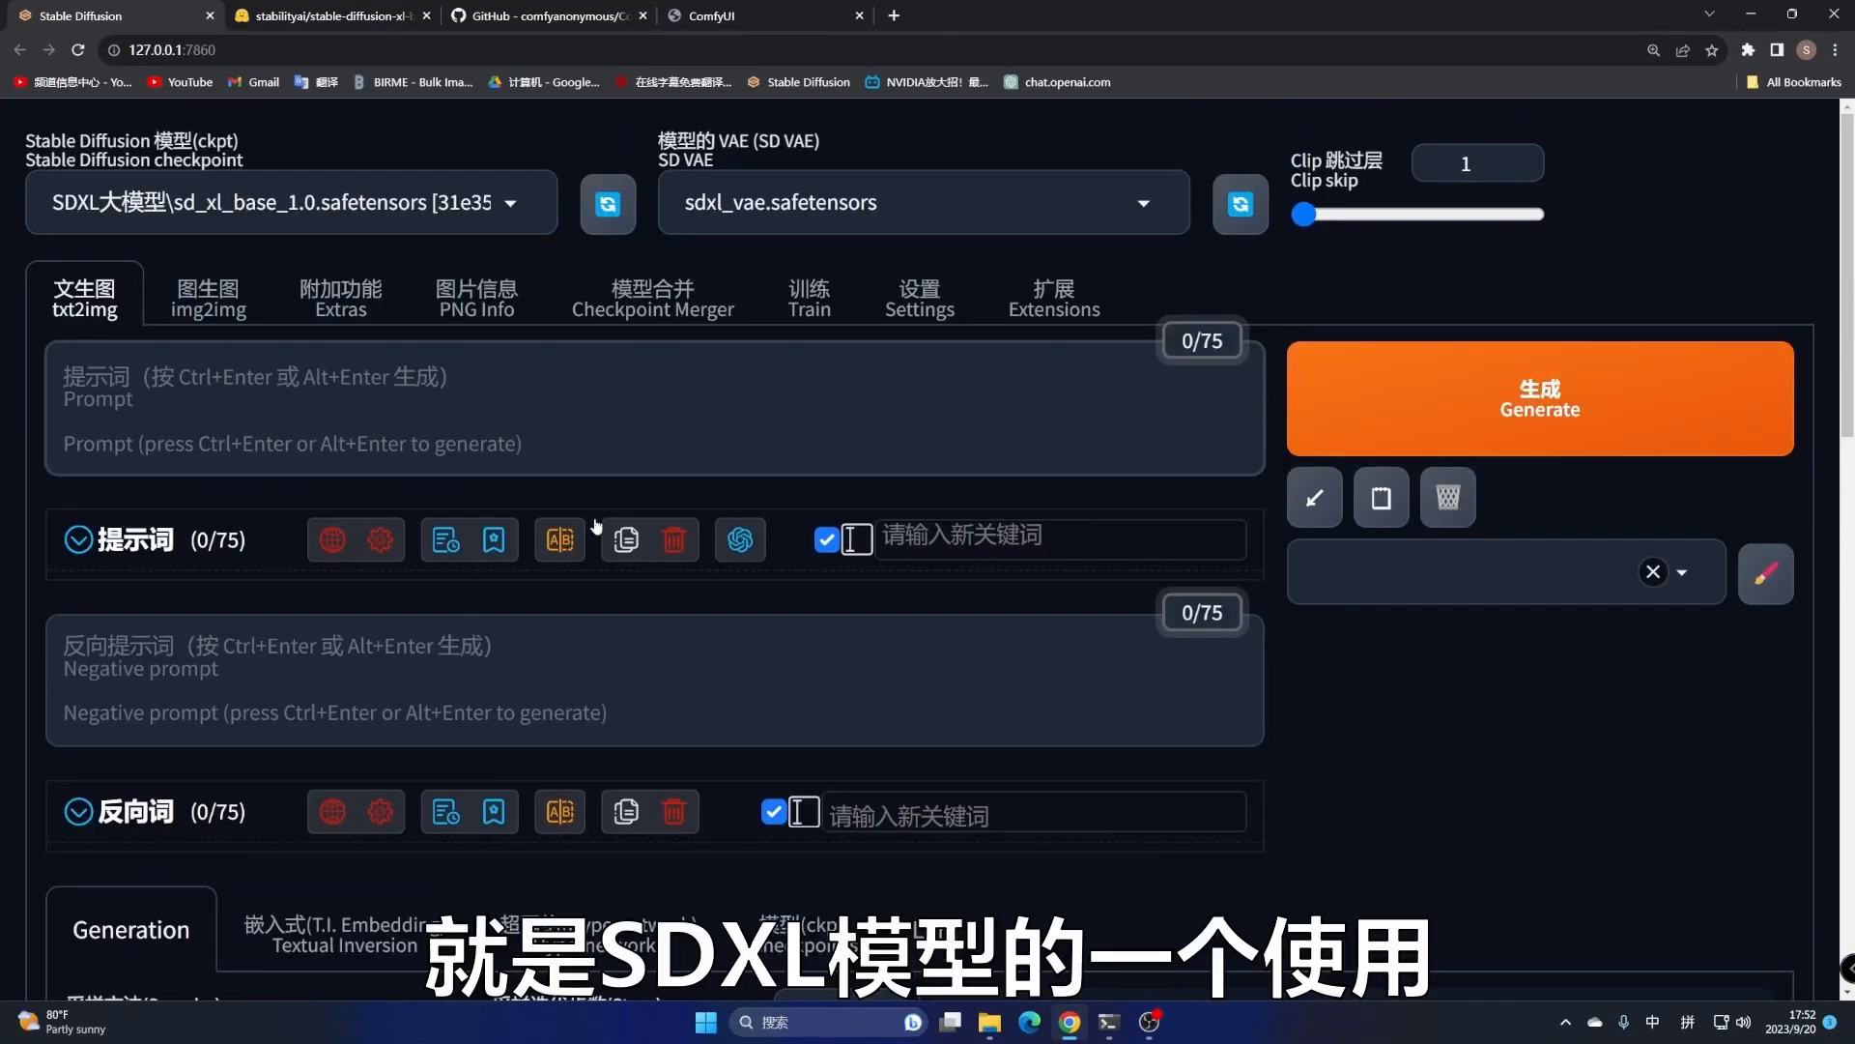
Switch to ComfyUI, clear the existing workflow and load the default text-to-image workflow
click(761, 19)
scroll(1051, 423, up, 3)
scroll(607, 455, down, 2)
scroll(667, 522, up, 2)
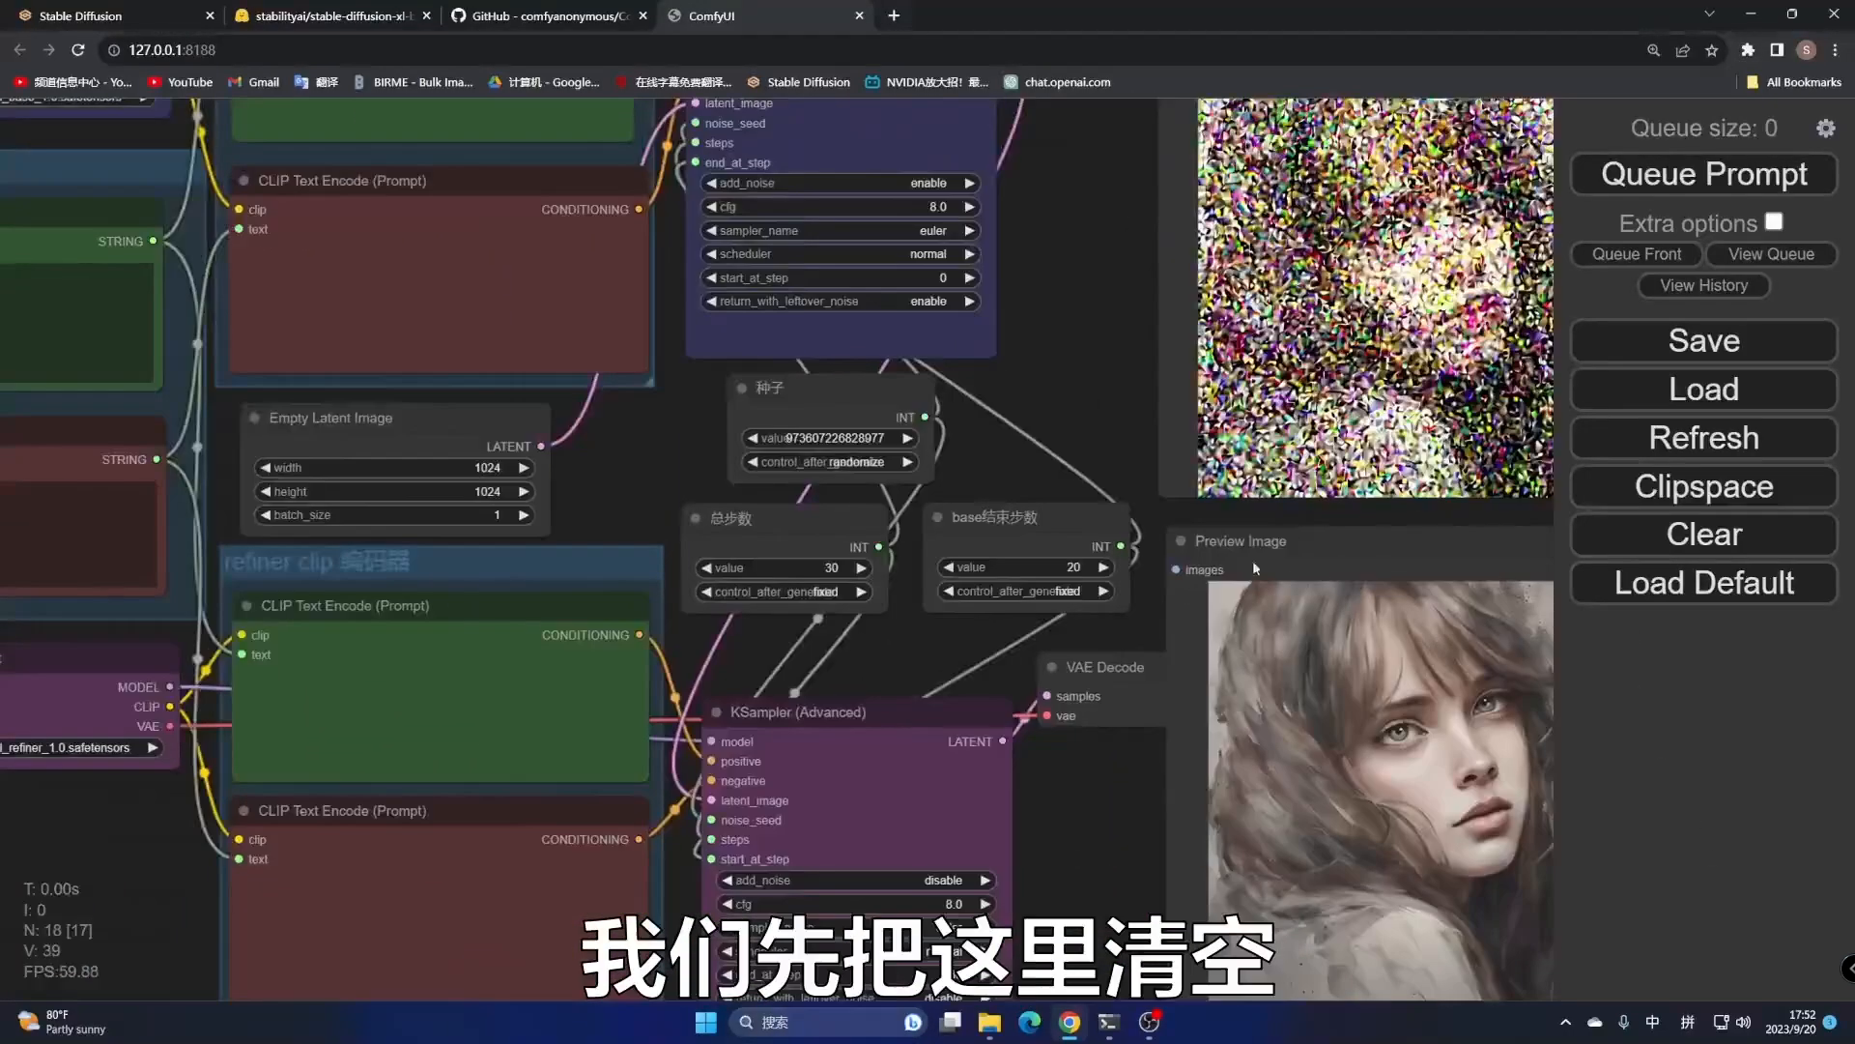
click(1711, 547)
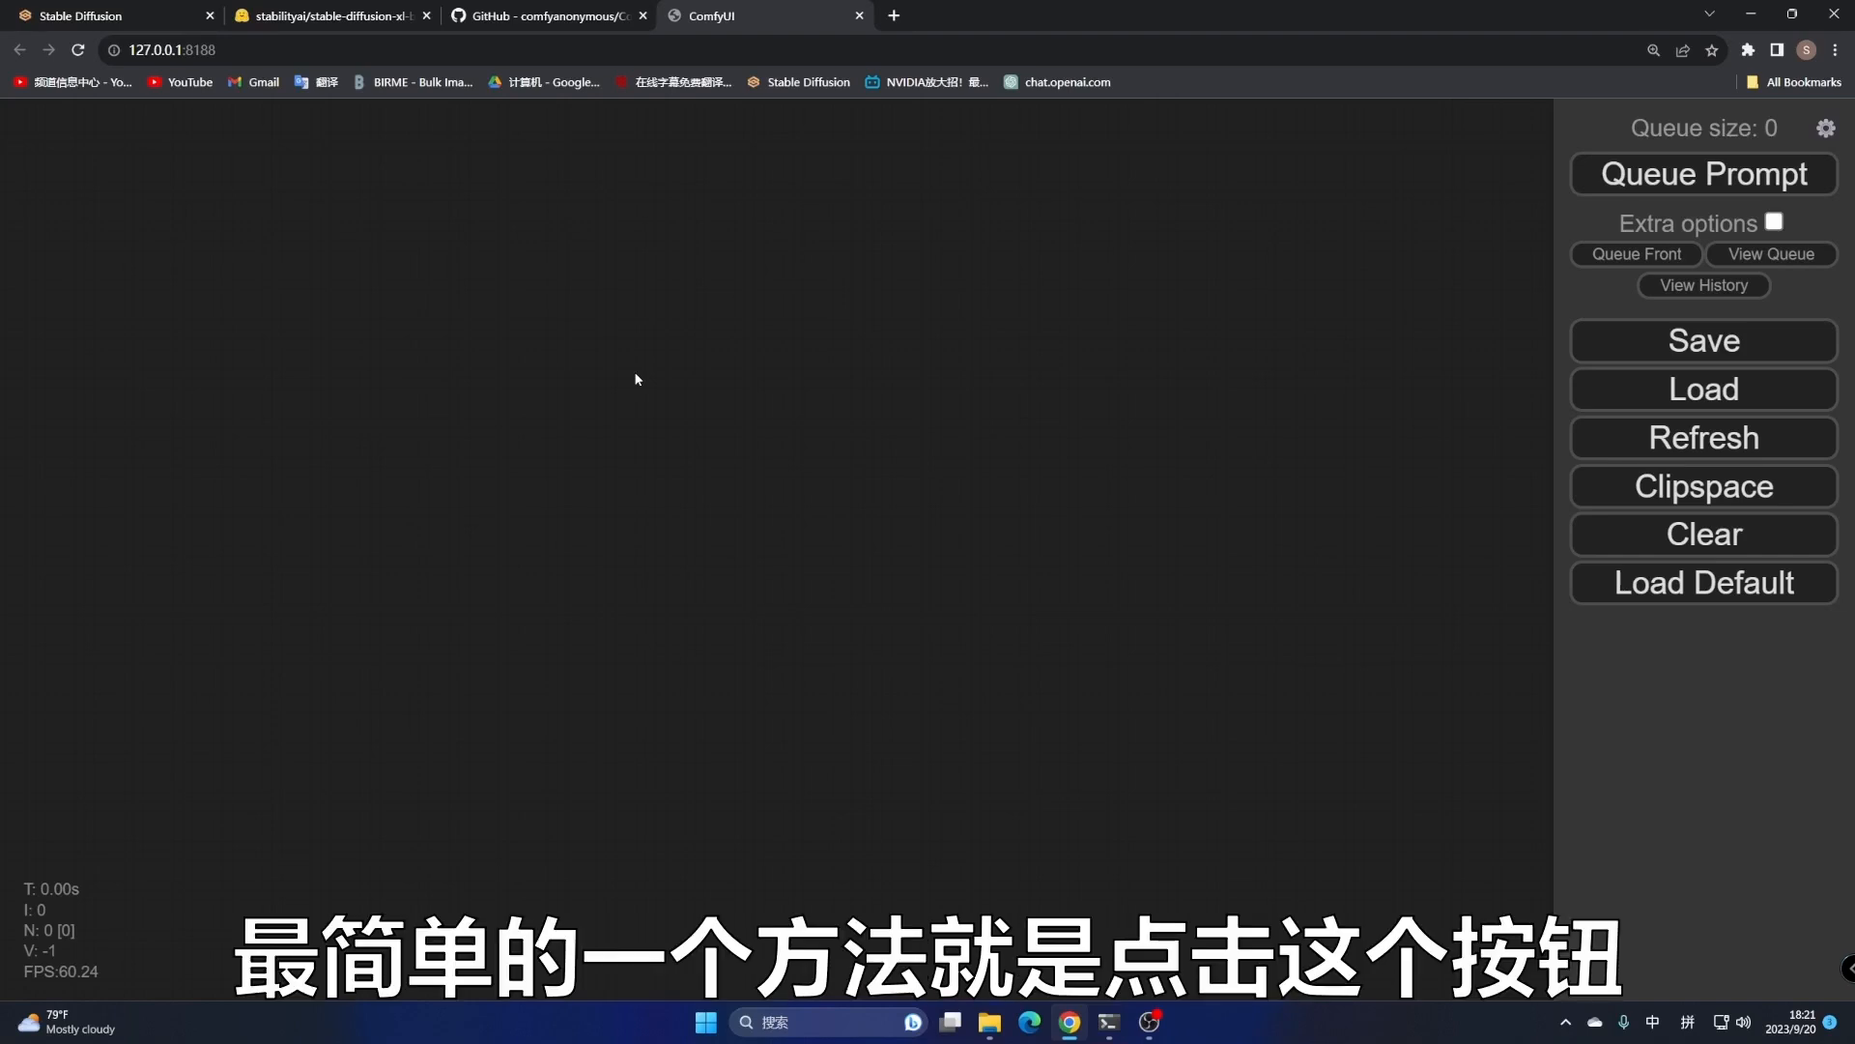
click(1720, 593)
click(1006, 153)
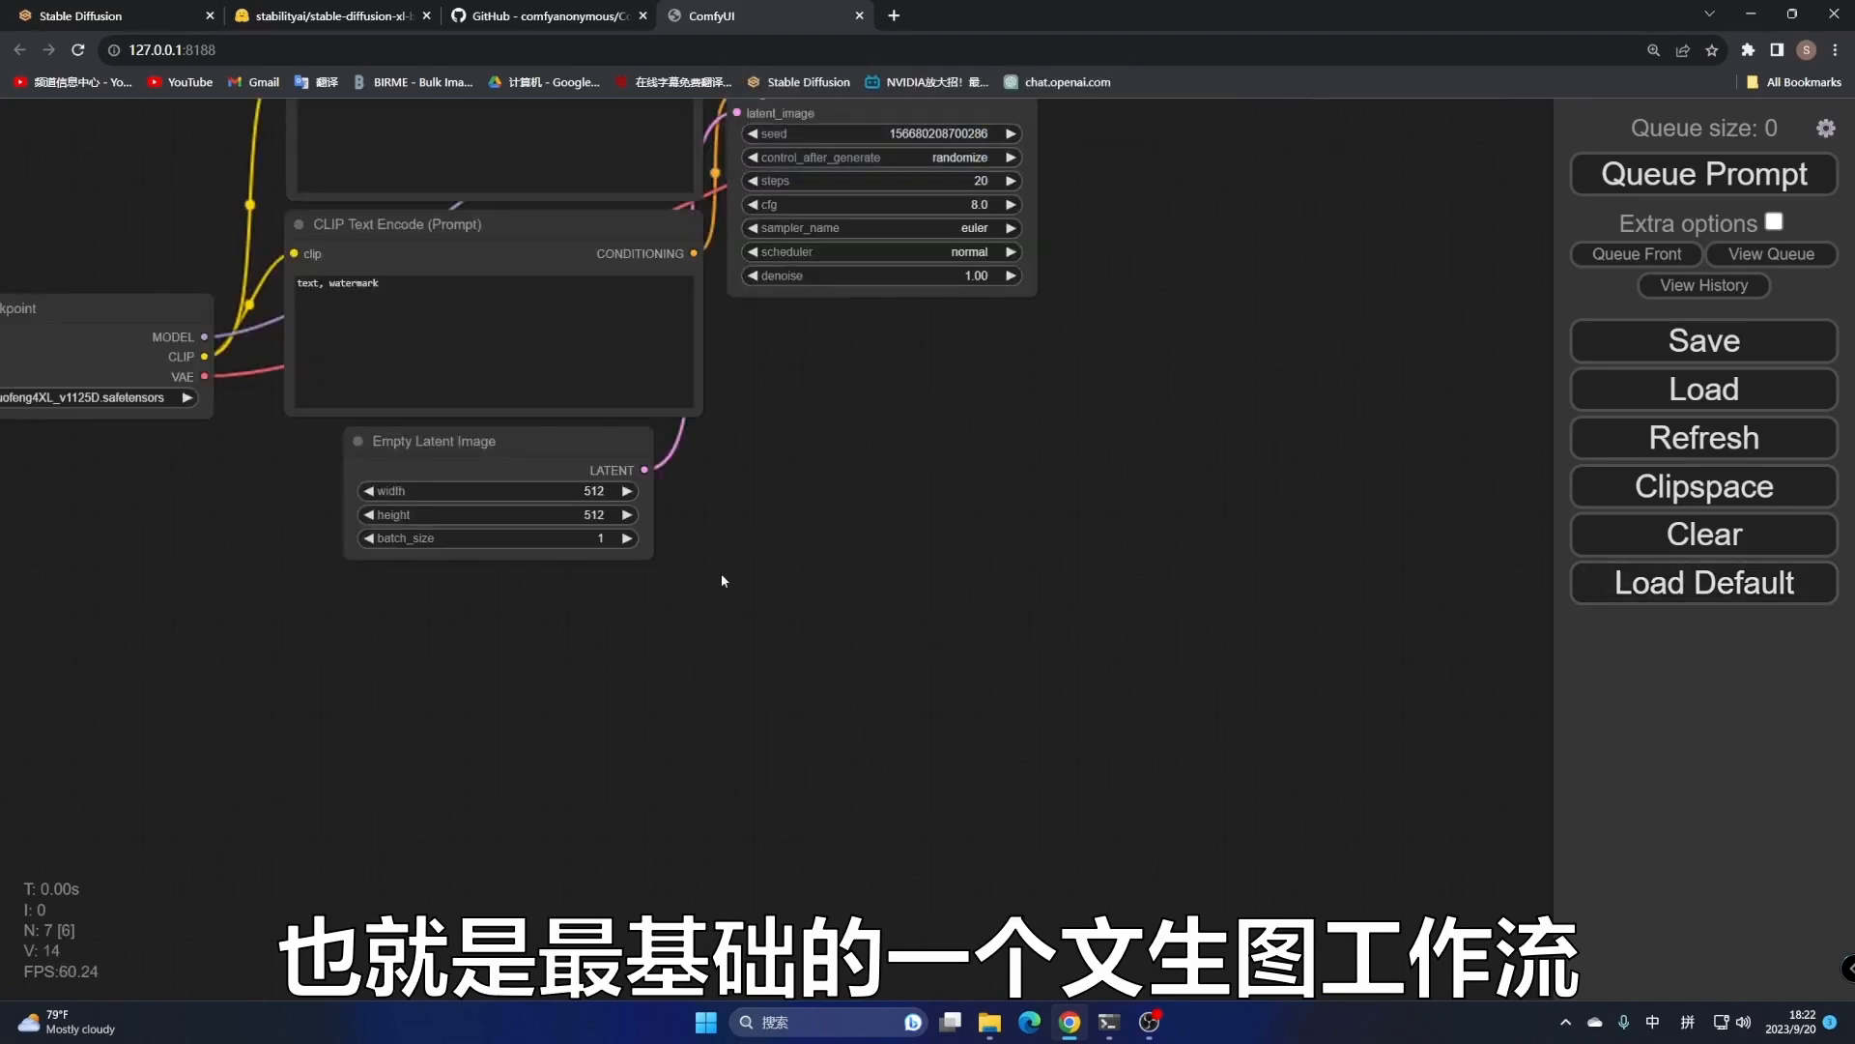
Set the Load Checkpoint node's model to sd_xl_base_1.0.safetensors
scroll(760, 541, down, 3)
scroll(1098, 578, up, 5)
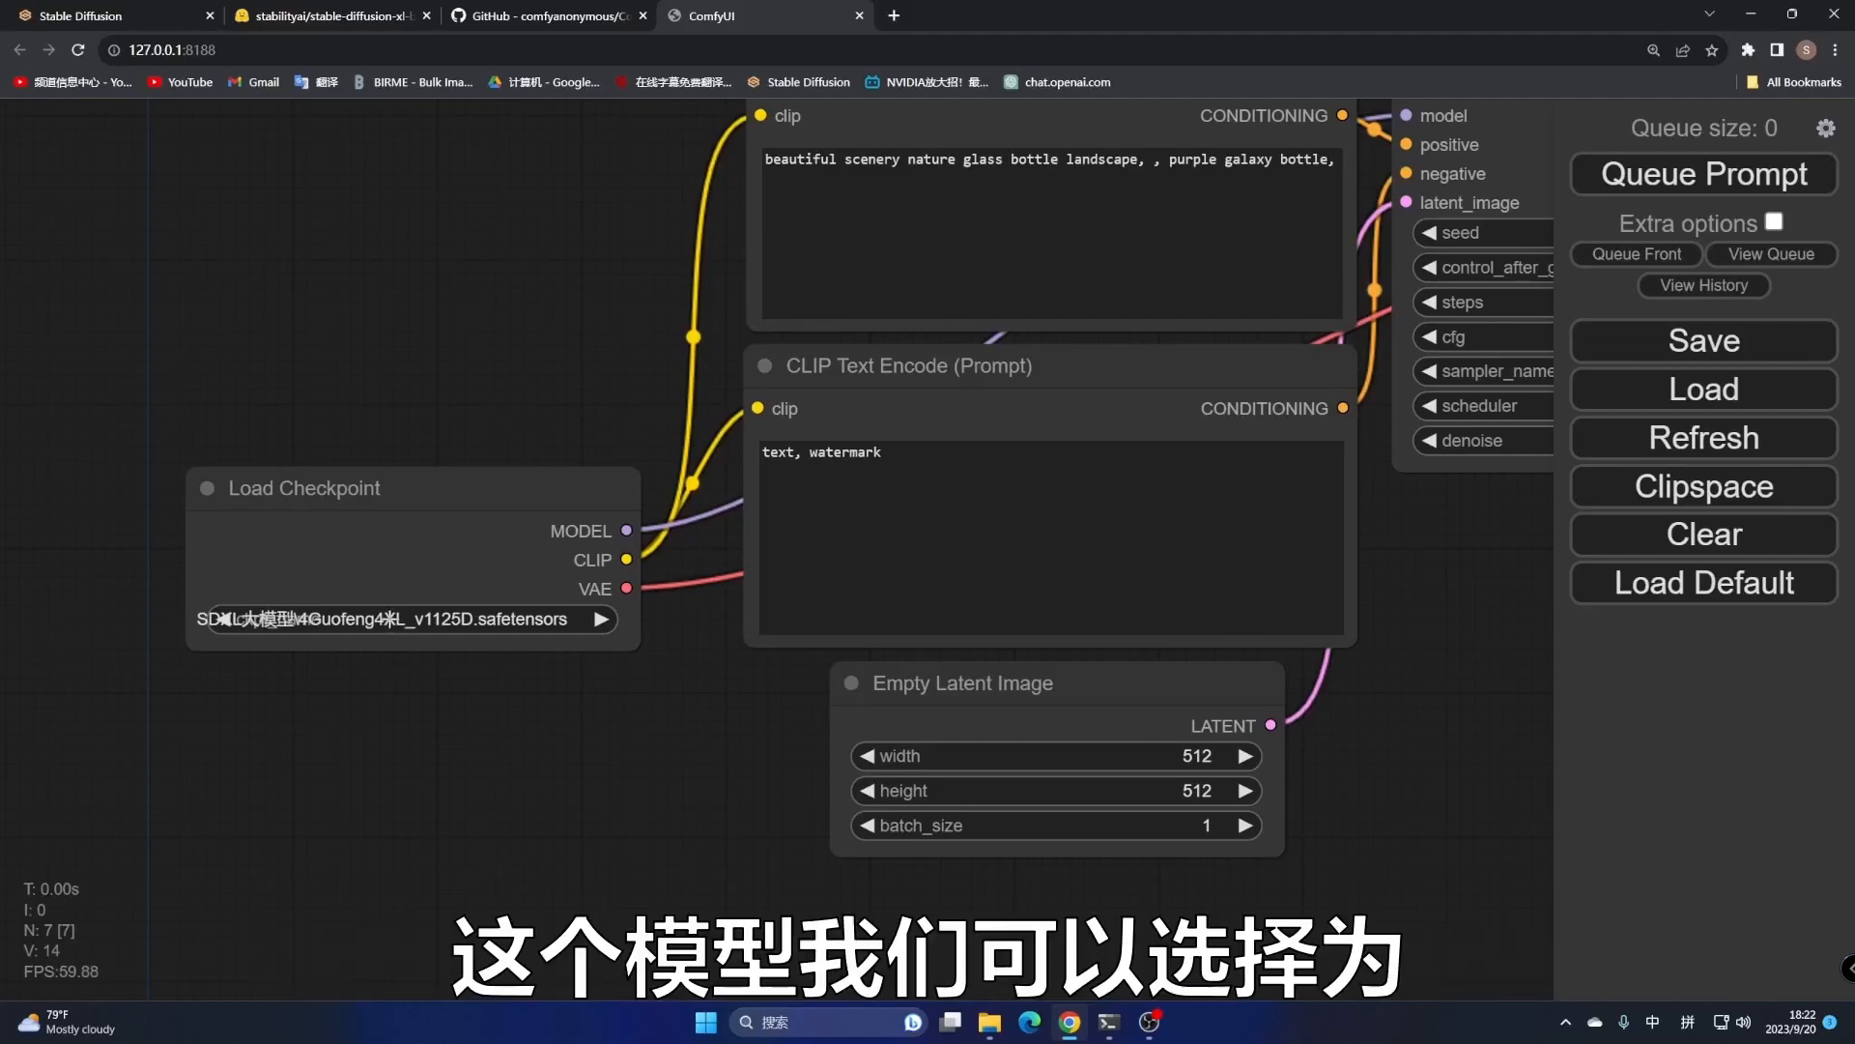
click(392, 623)
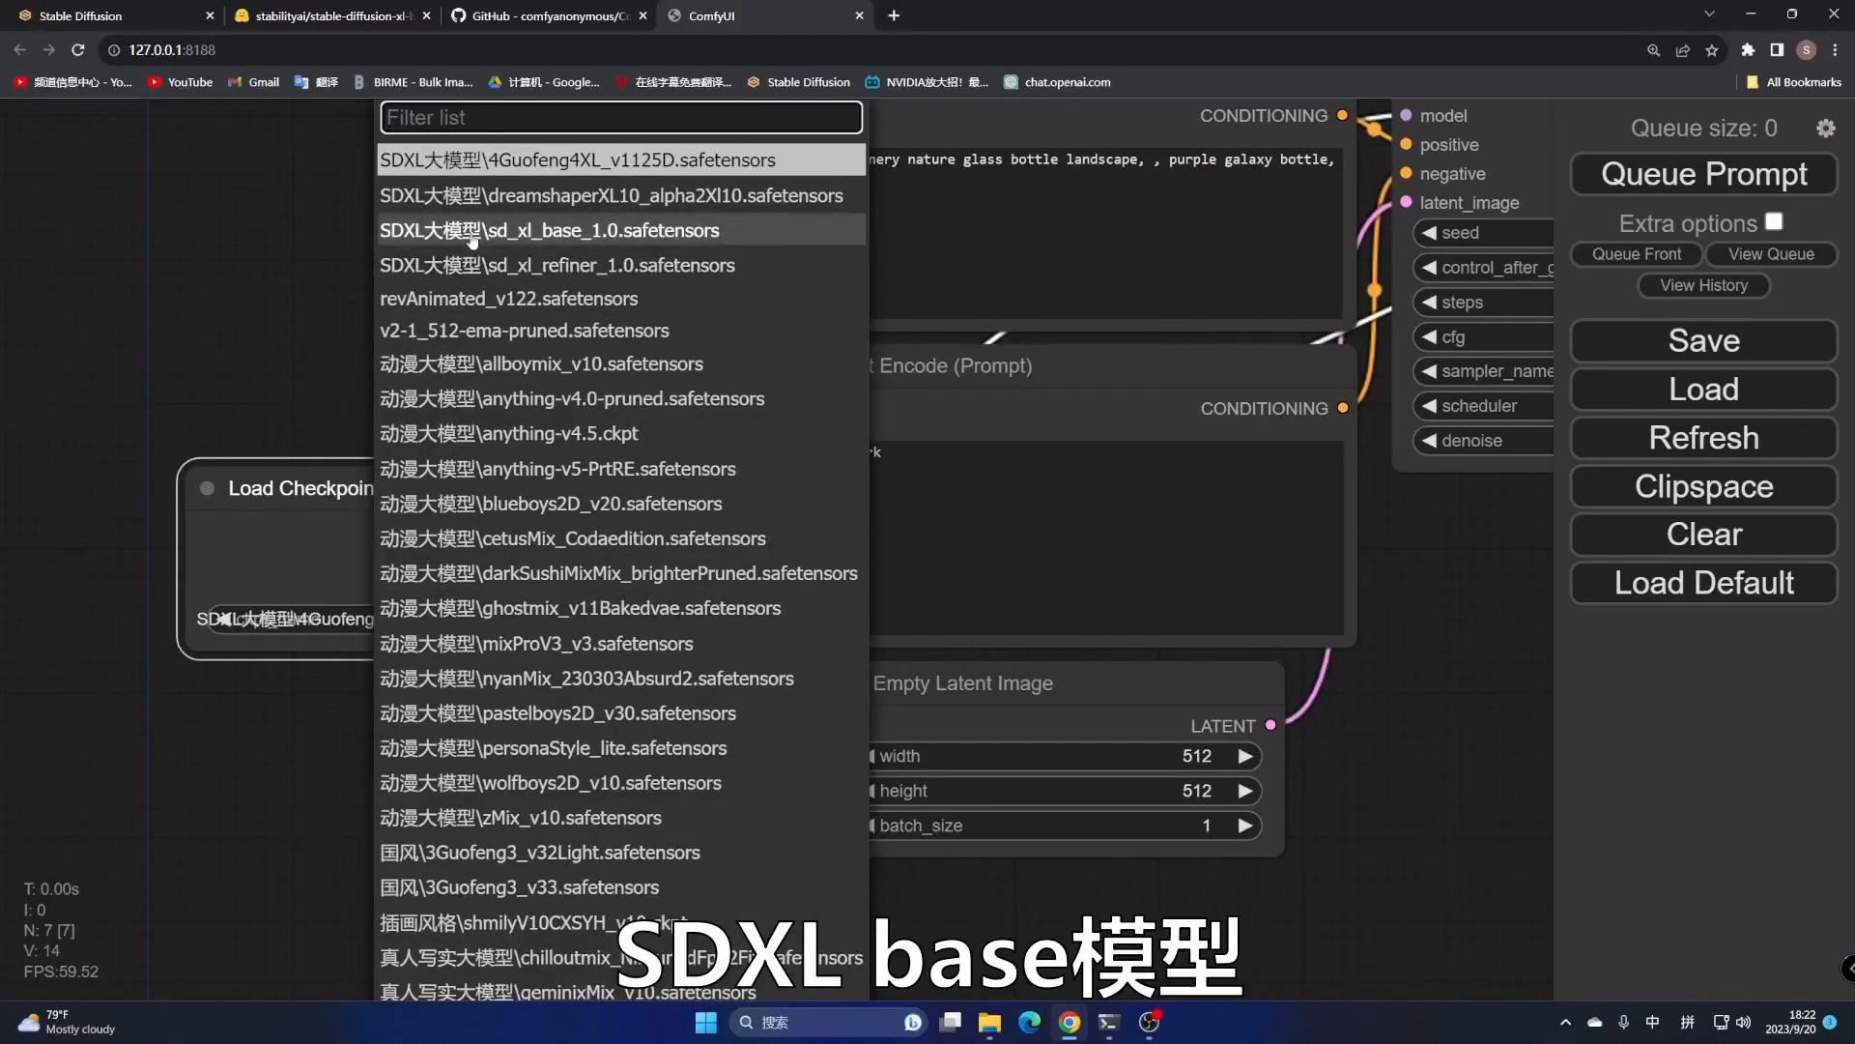
click(543, 230)
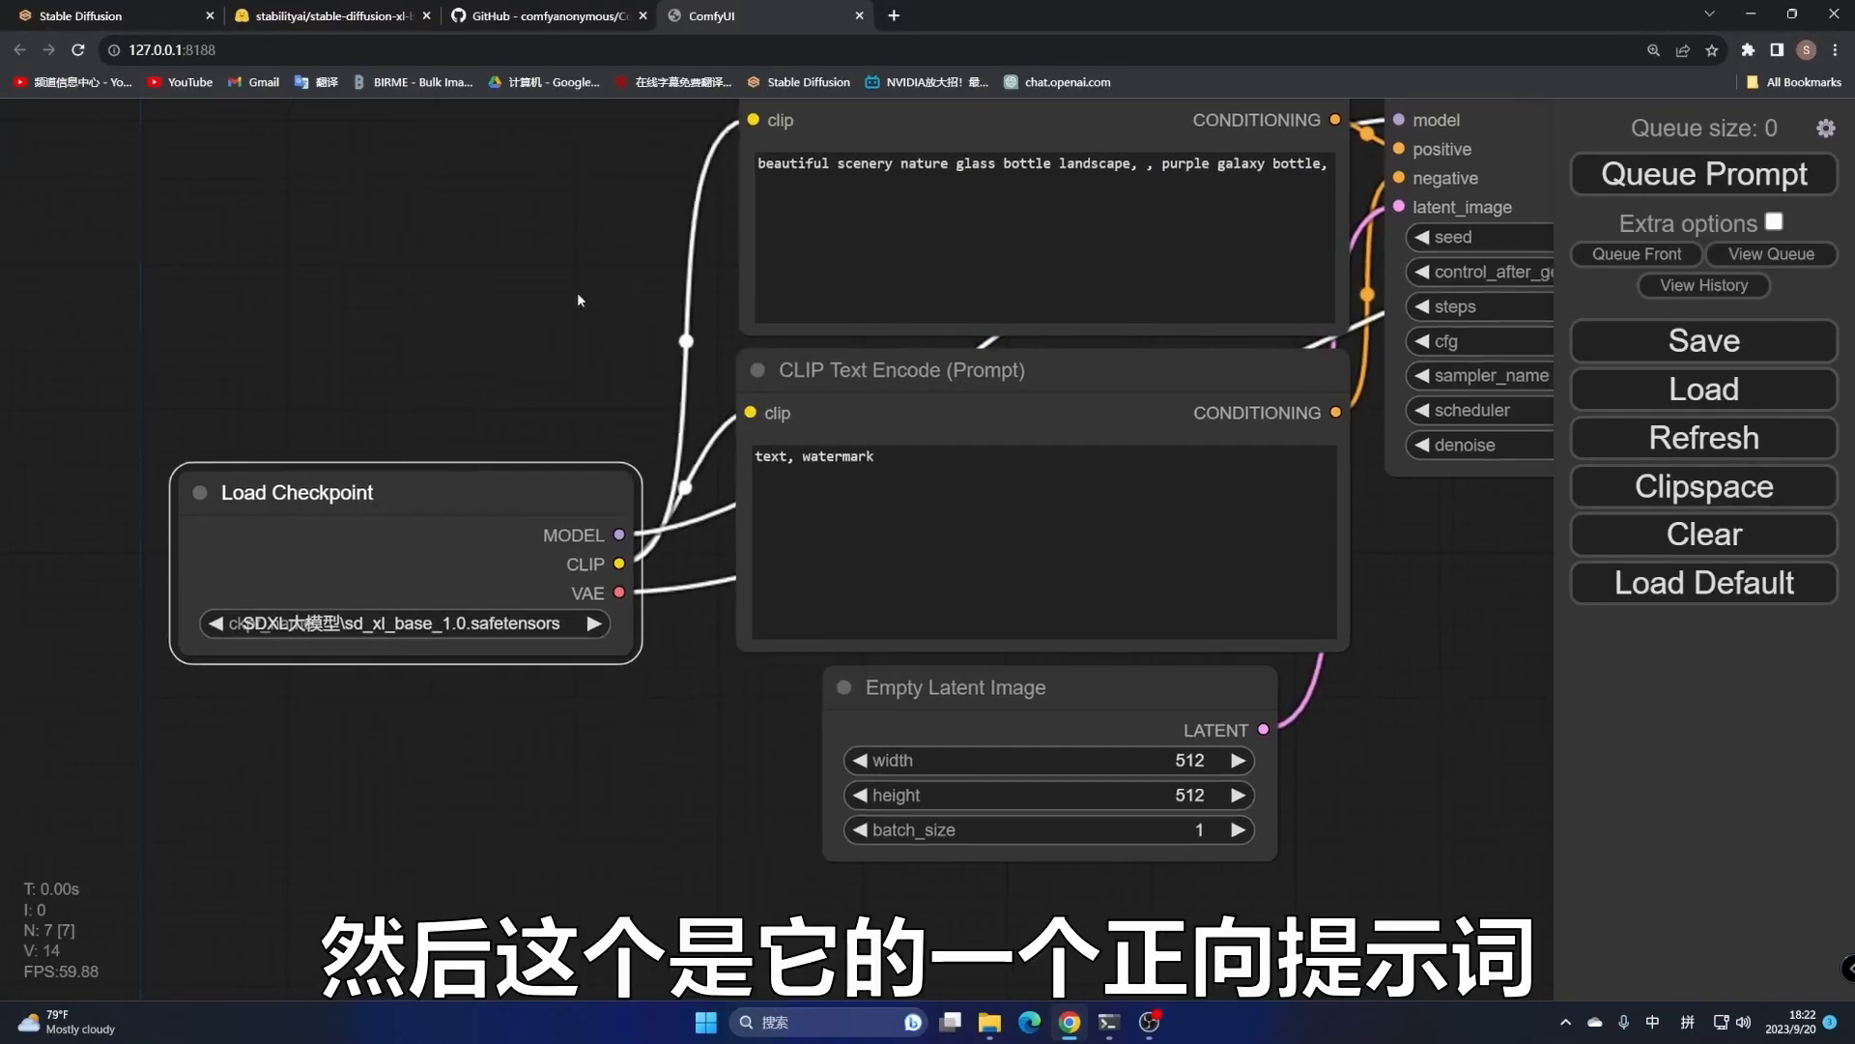
Examine the default workflow's nodes: prompt encoders, Empty Latent Image, KSampler, VAE Decode, Save Image and the checkpoint loader
drag(599, 274, 236, 409)
click(624, 211)
click(665, 497)
drag(911, 868, 789, 607)
click(464, 576)
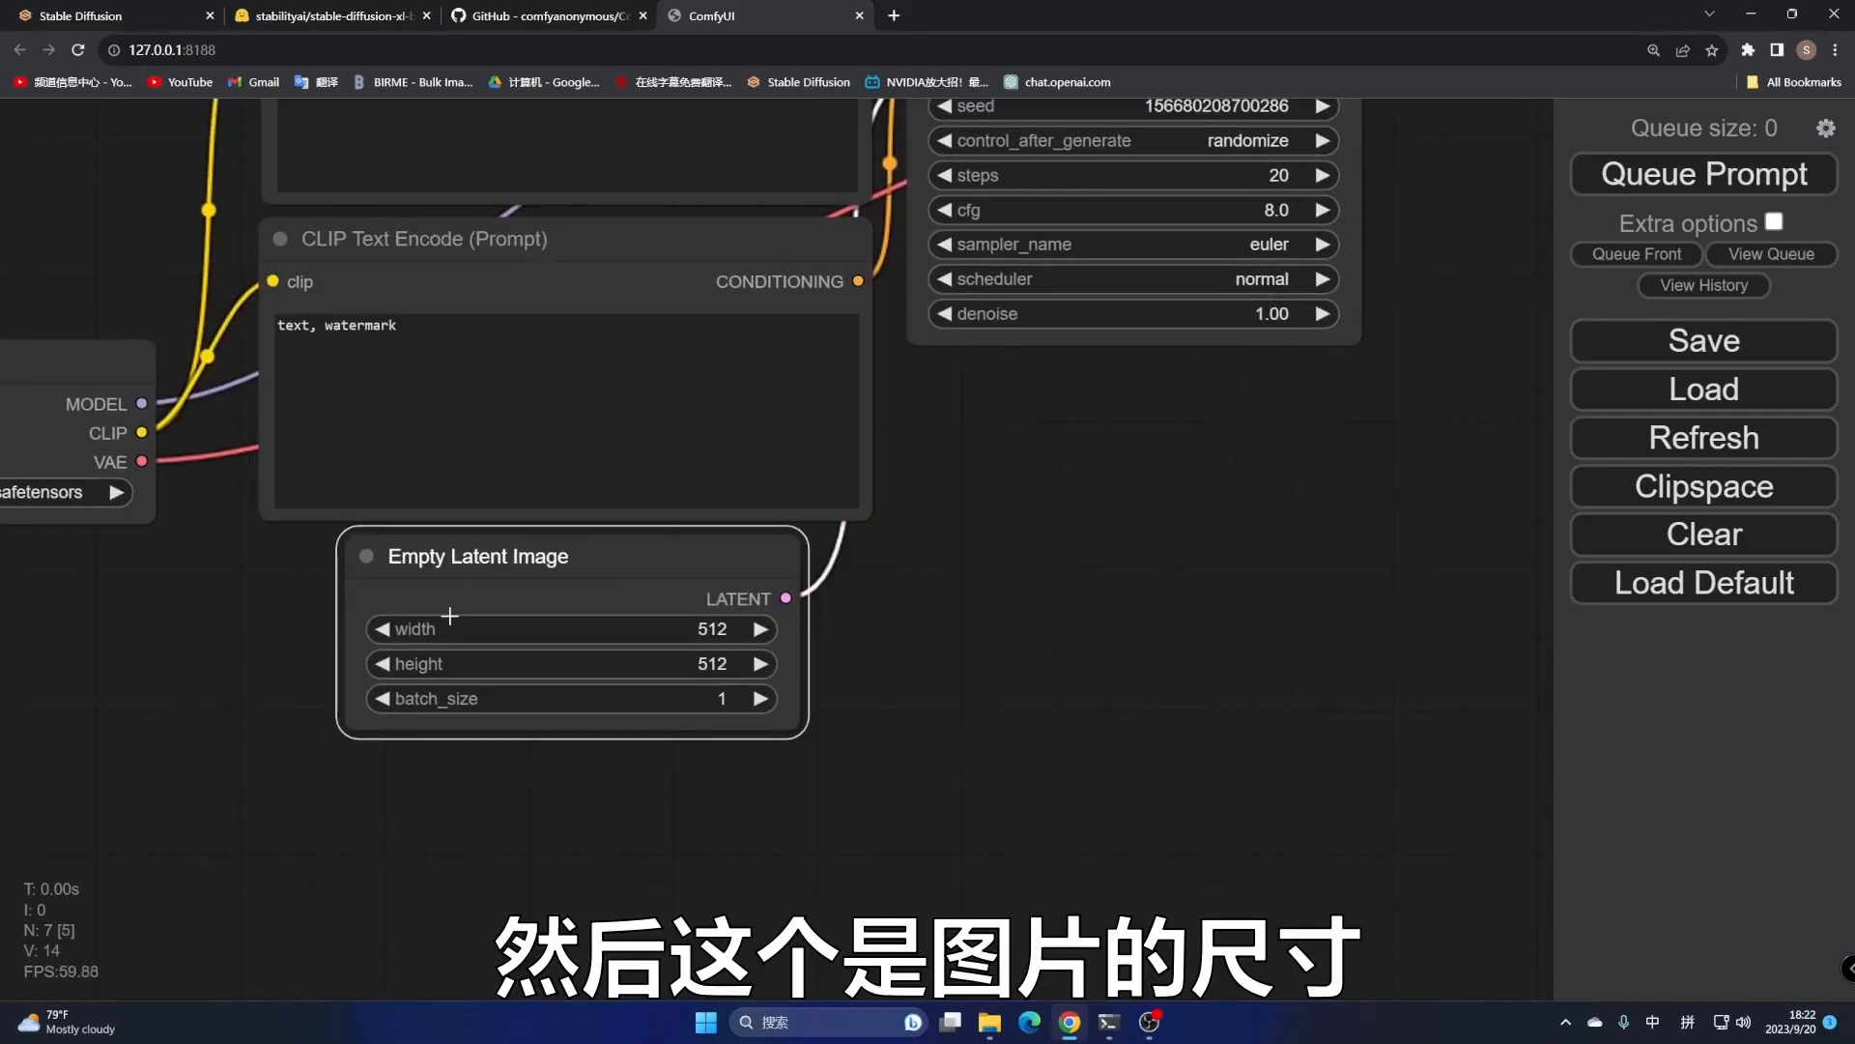
drag(1341, 464, 1010, 823)
click(879, 330)
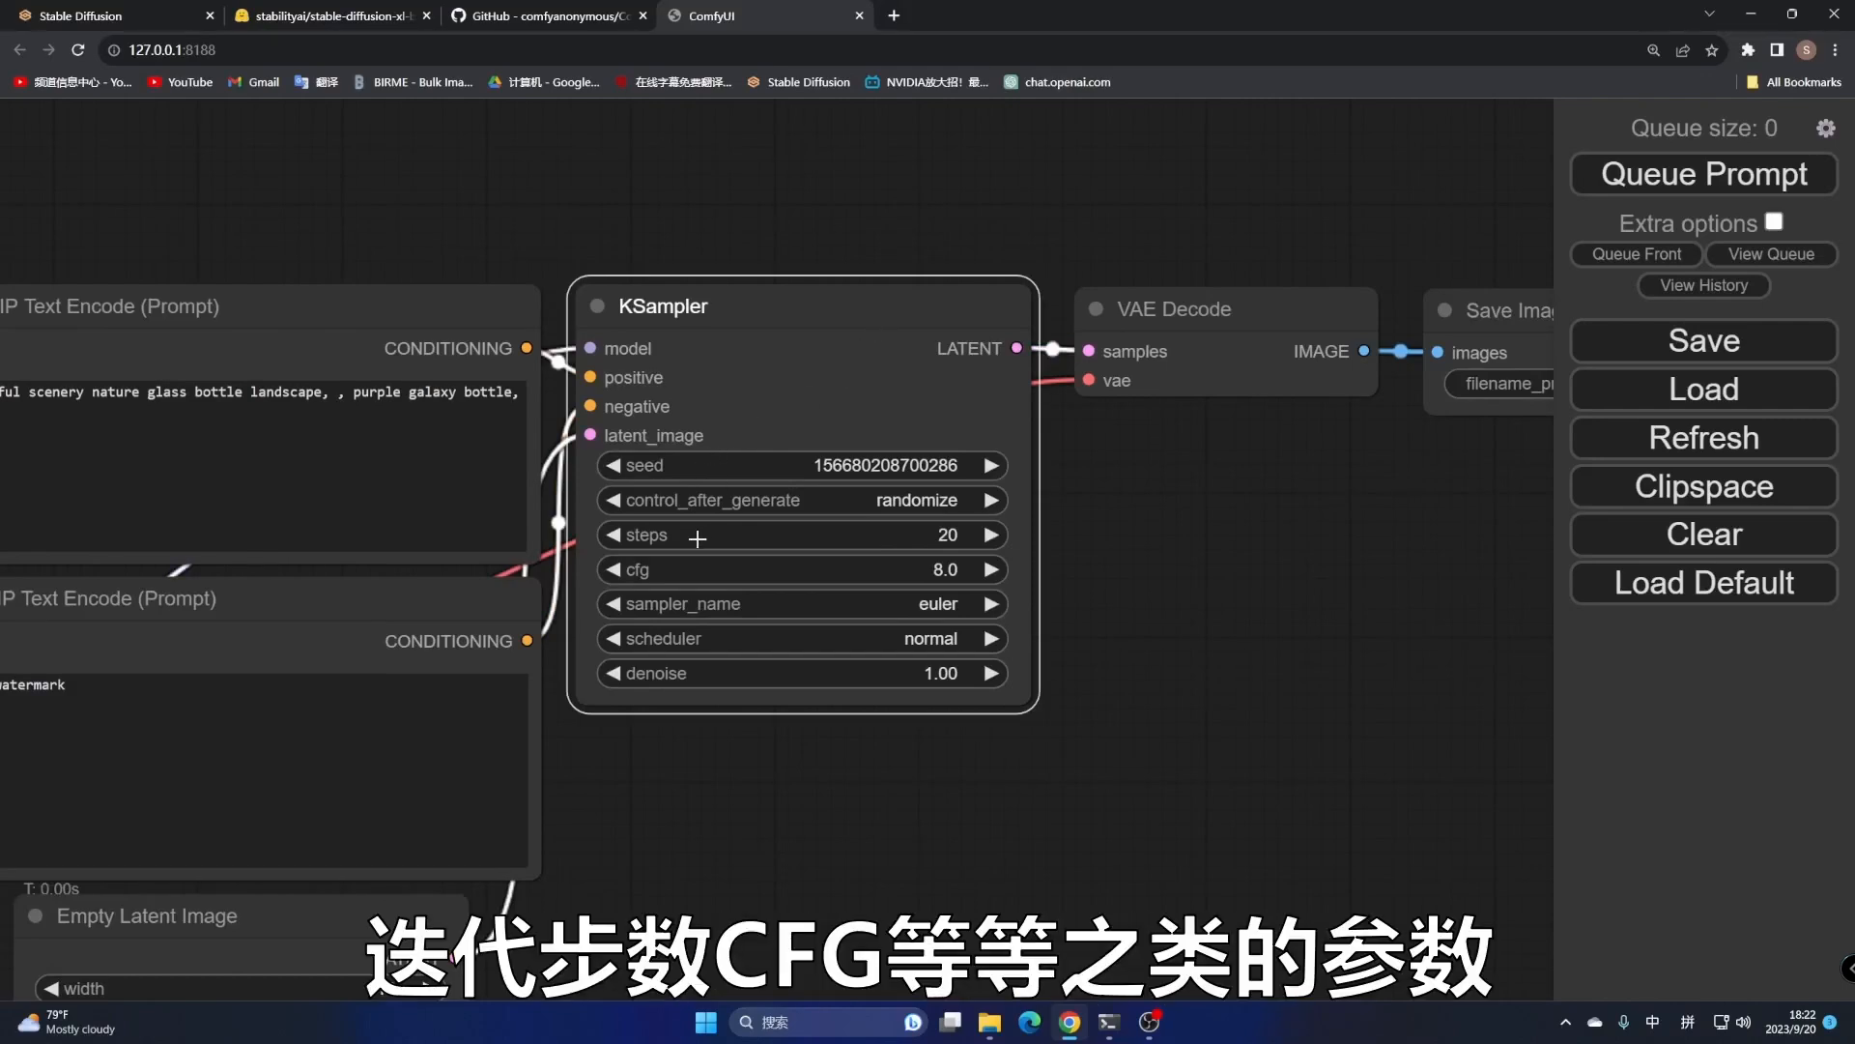
drag(1244, 570, 1059, 597)
click(987, 348)
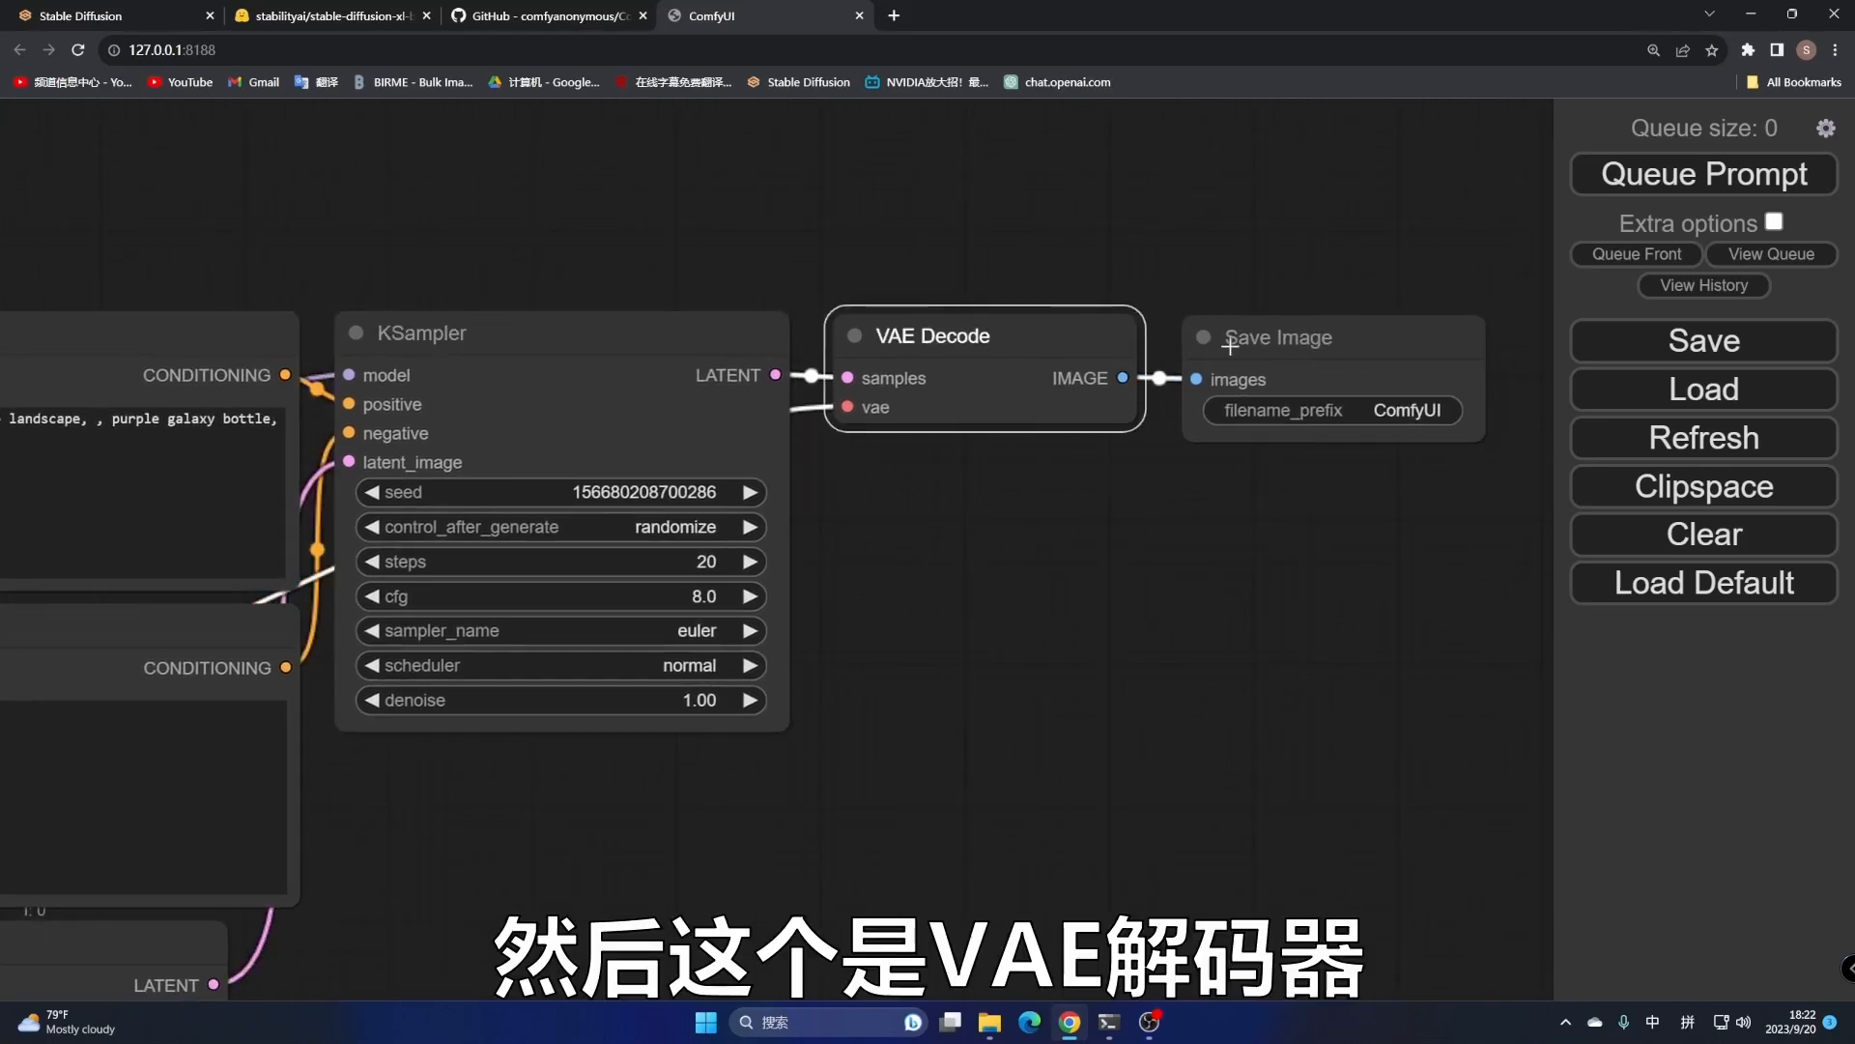
click(1315, 344)
drag(1369, 534, 1030, 508)
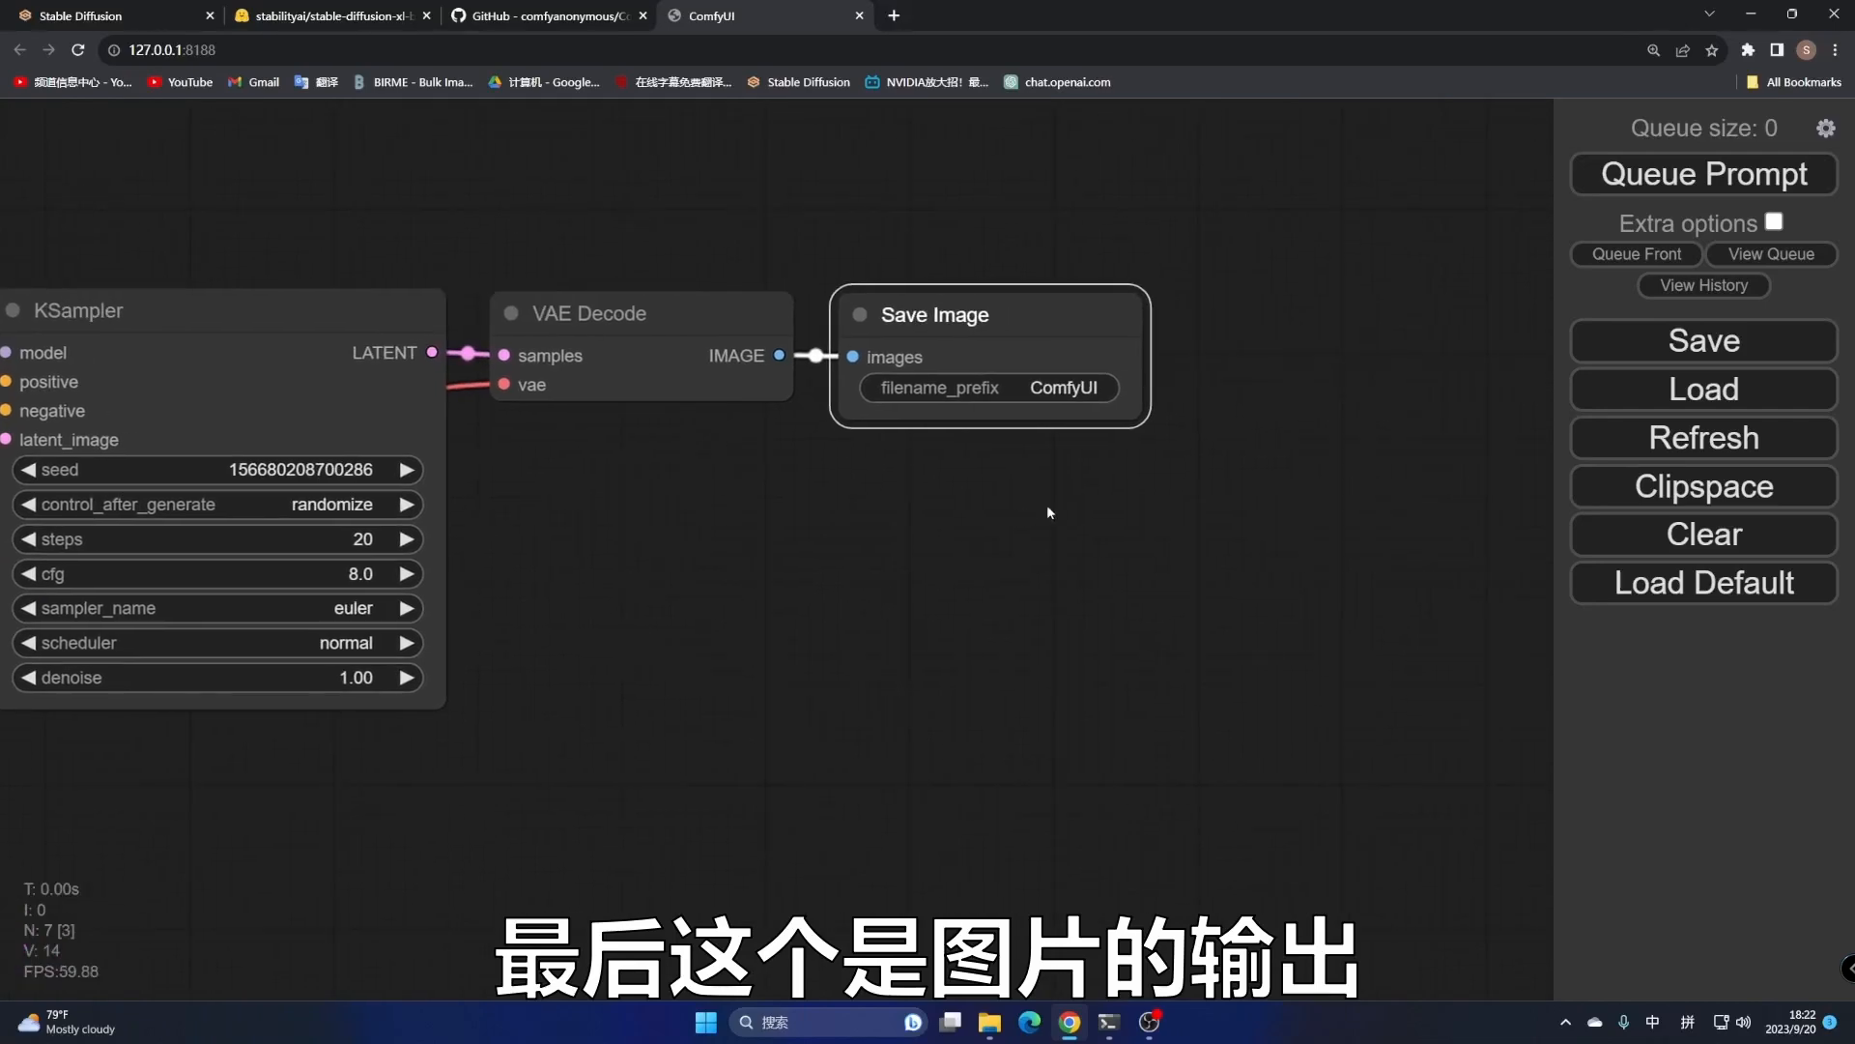
drag(1141, 418, 1376, 846)
drag(516, 817, 1351, 732)
drag(483, 779, 539, 621)
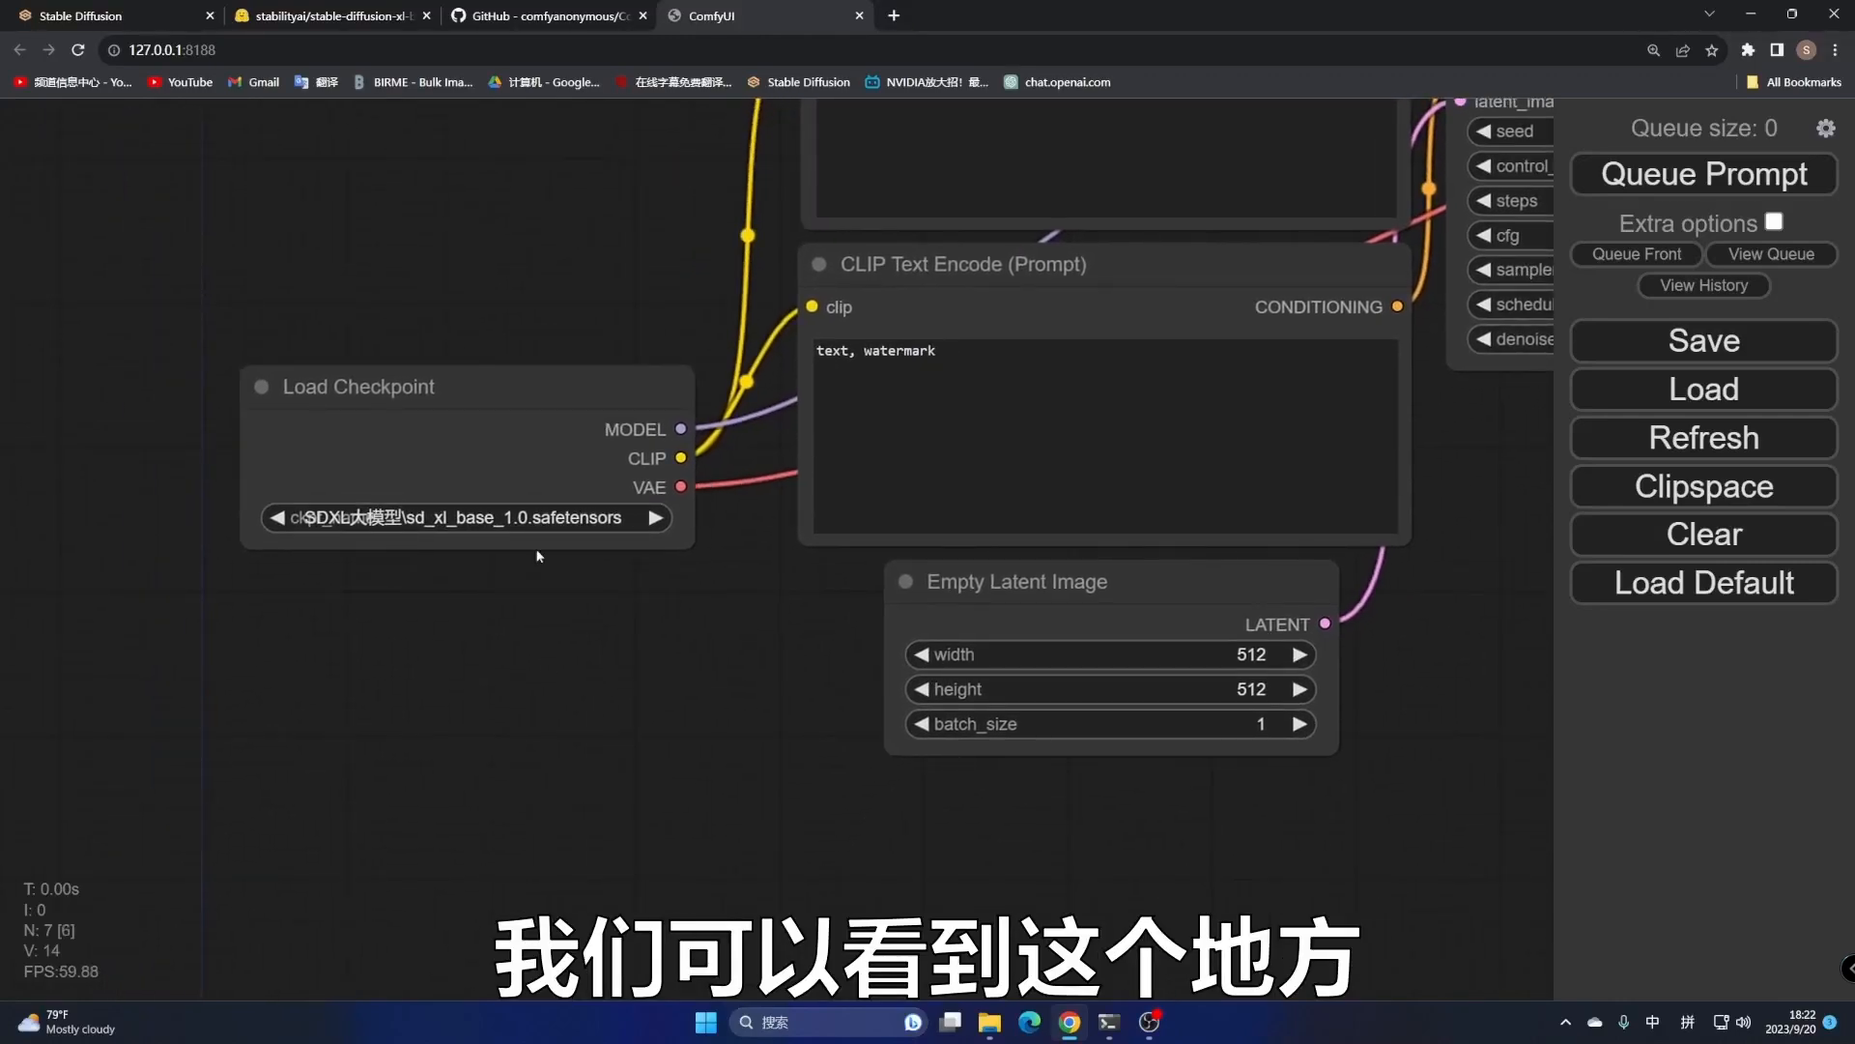
Check the Base and Refiner pipeline diagram on the SDXL base model's Hugging Face page and return to ComfyUI
click(507, 437)
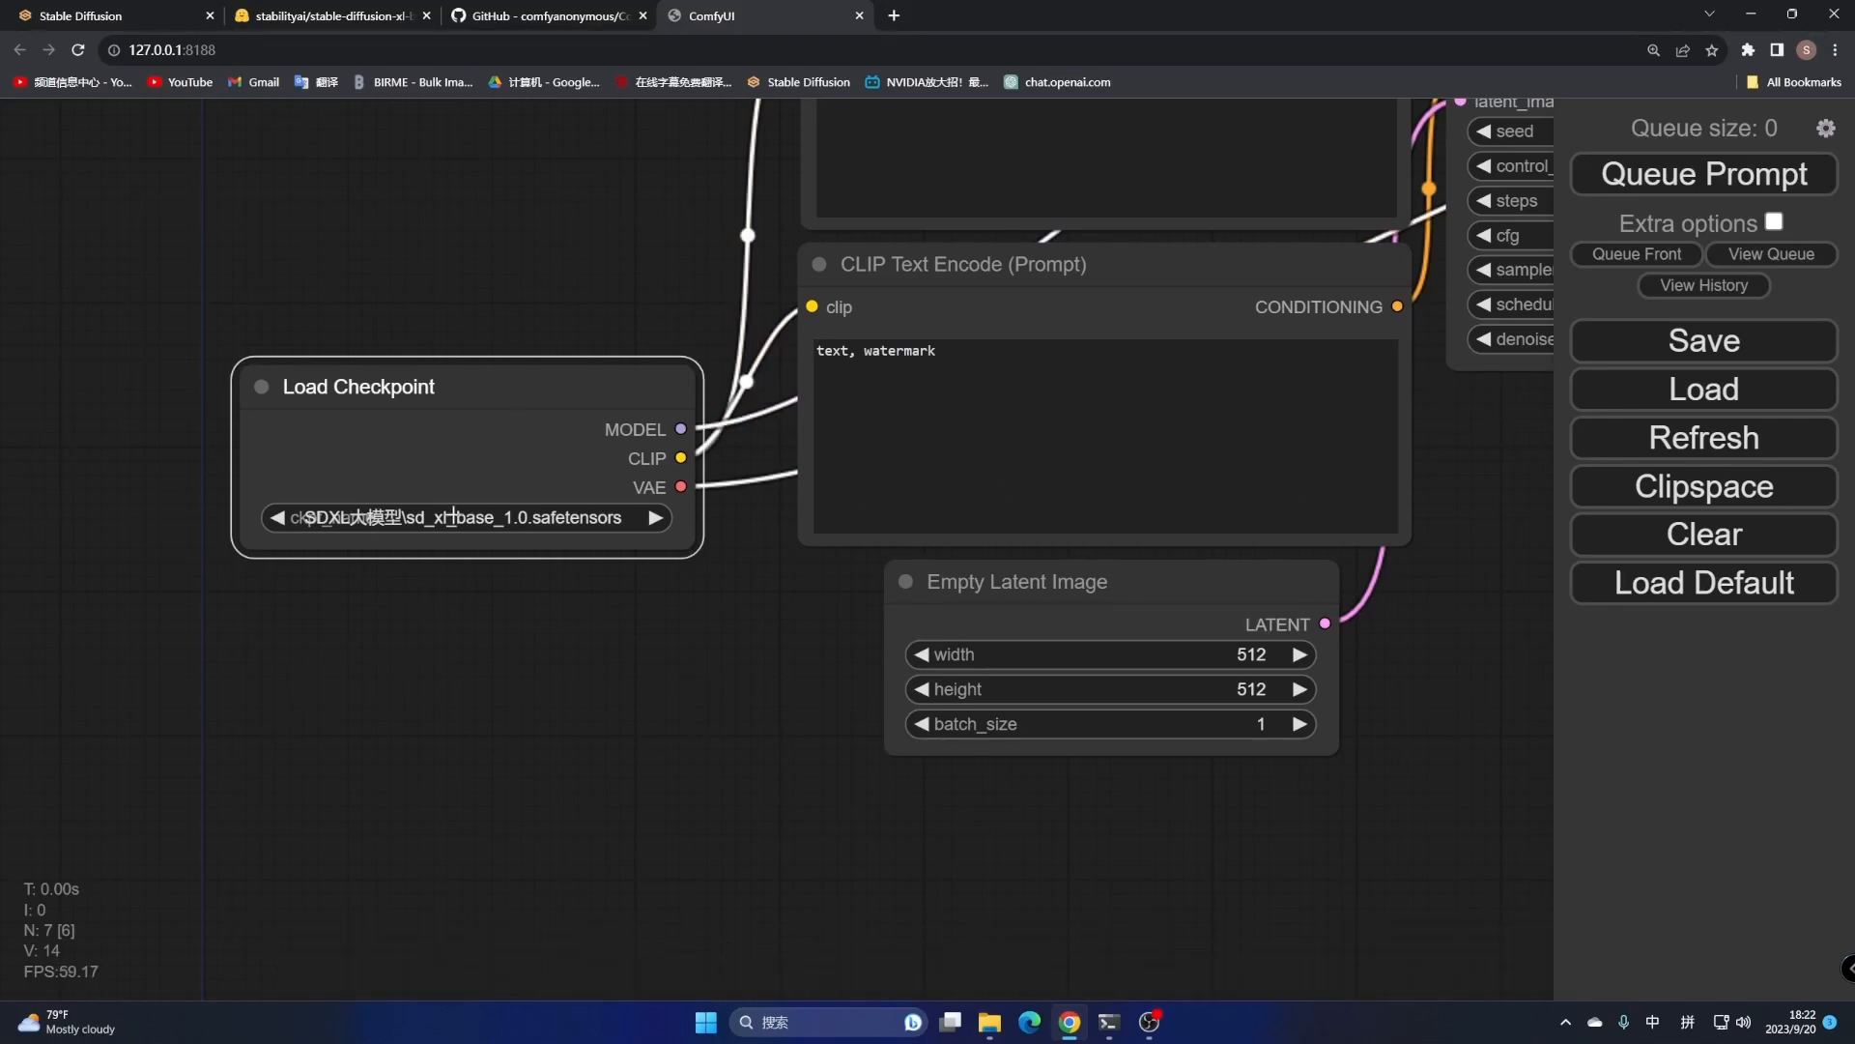
click(349, 13)
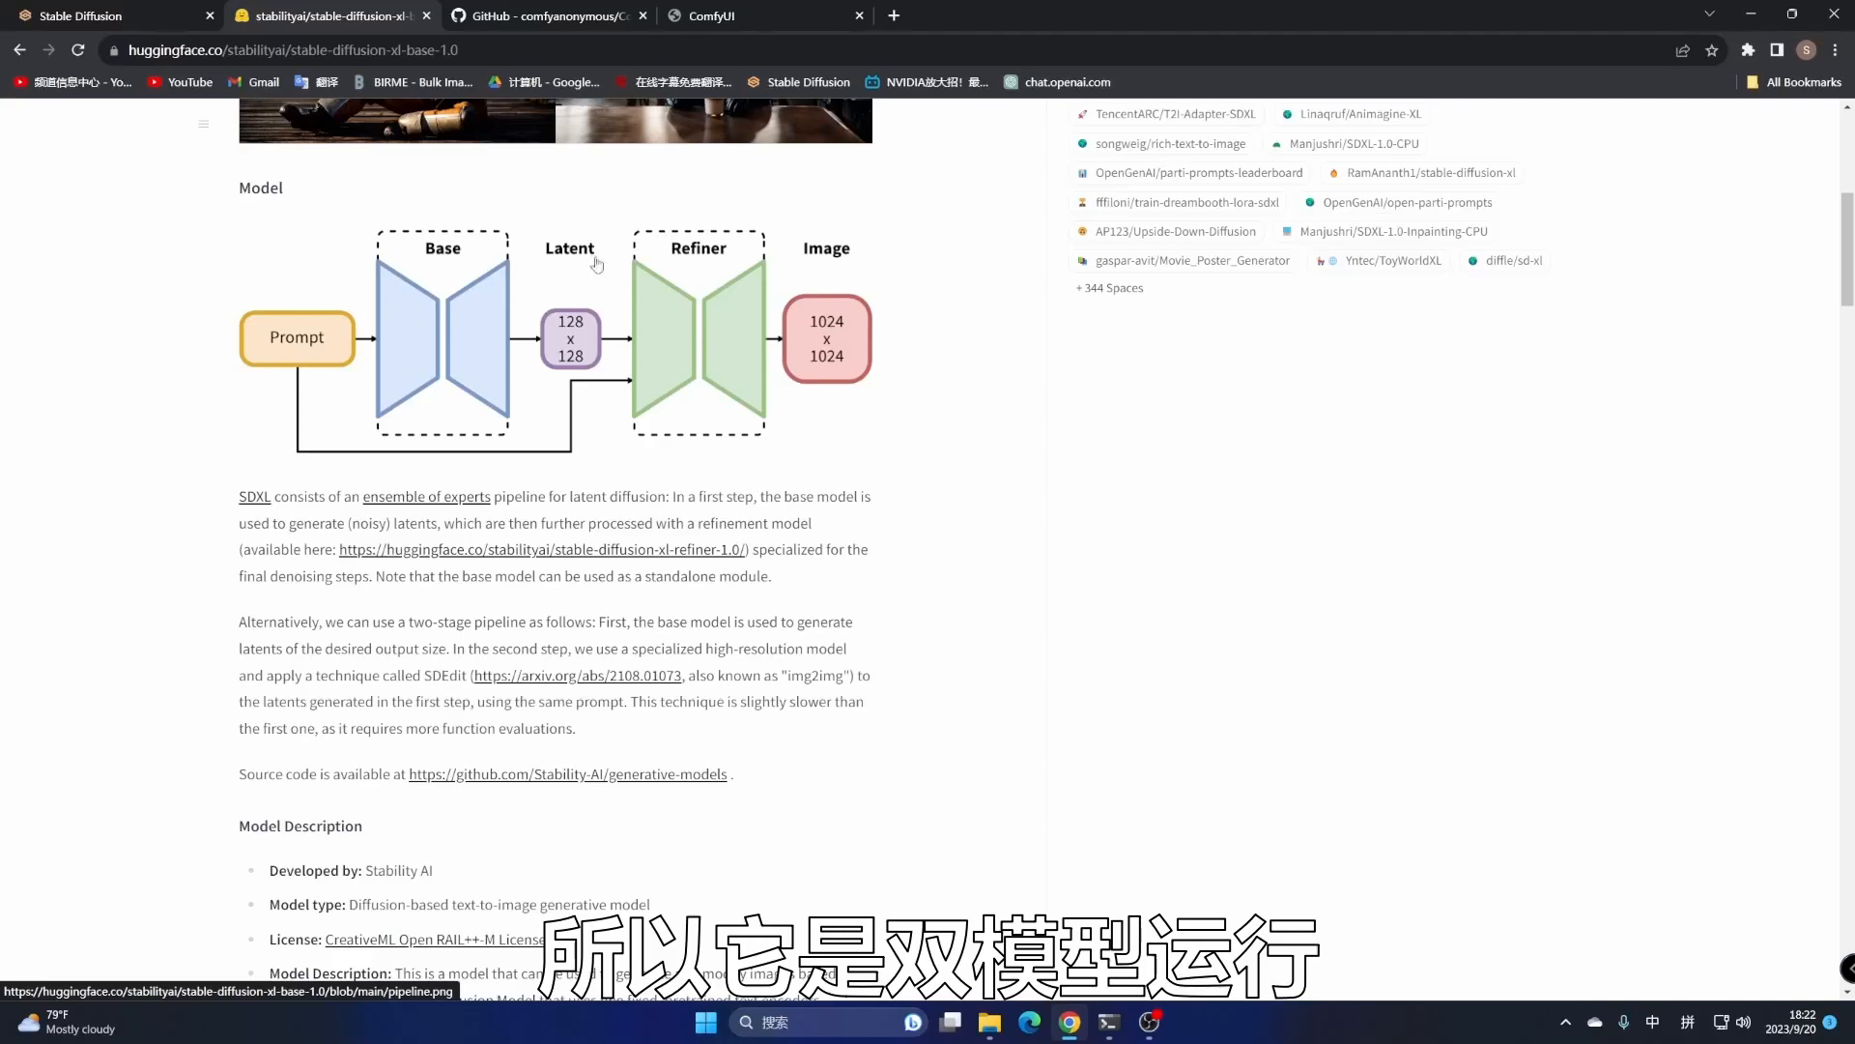
click(750, 11)
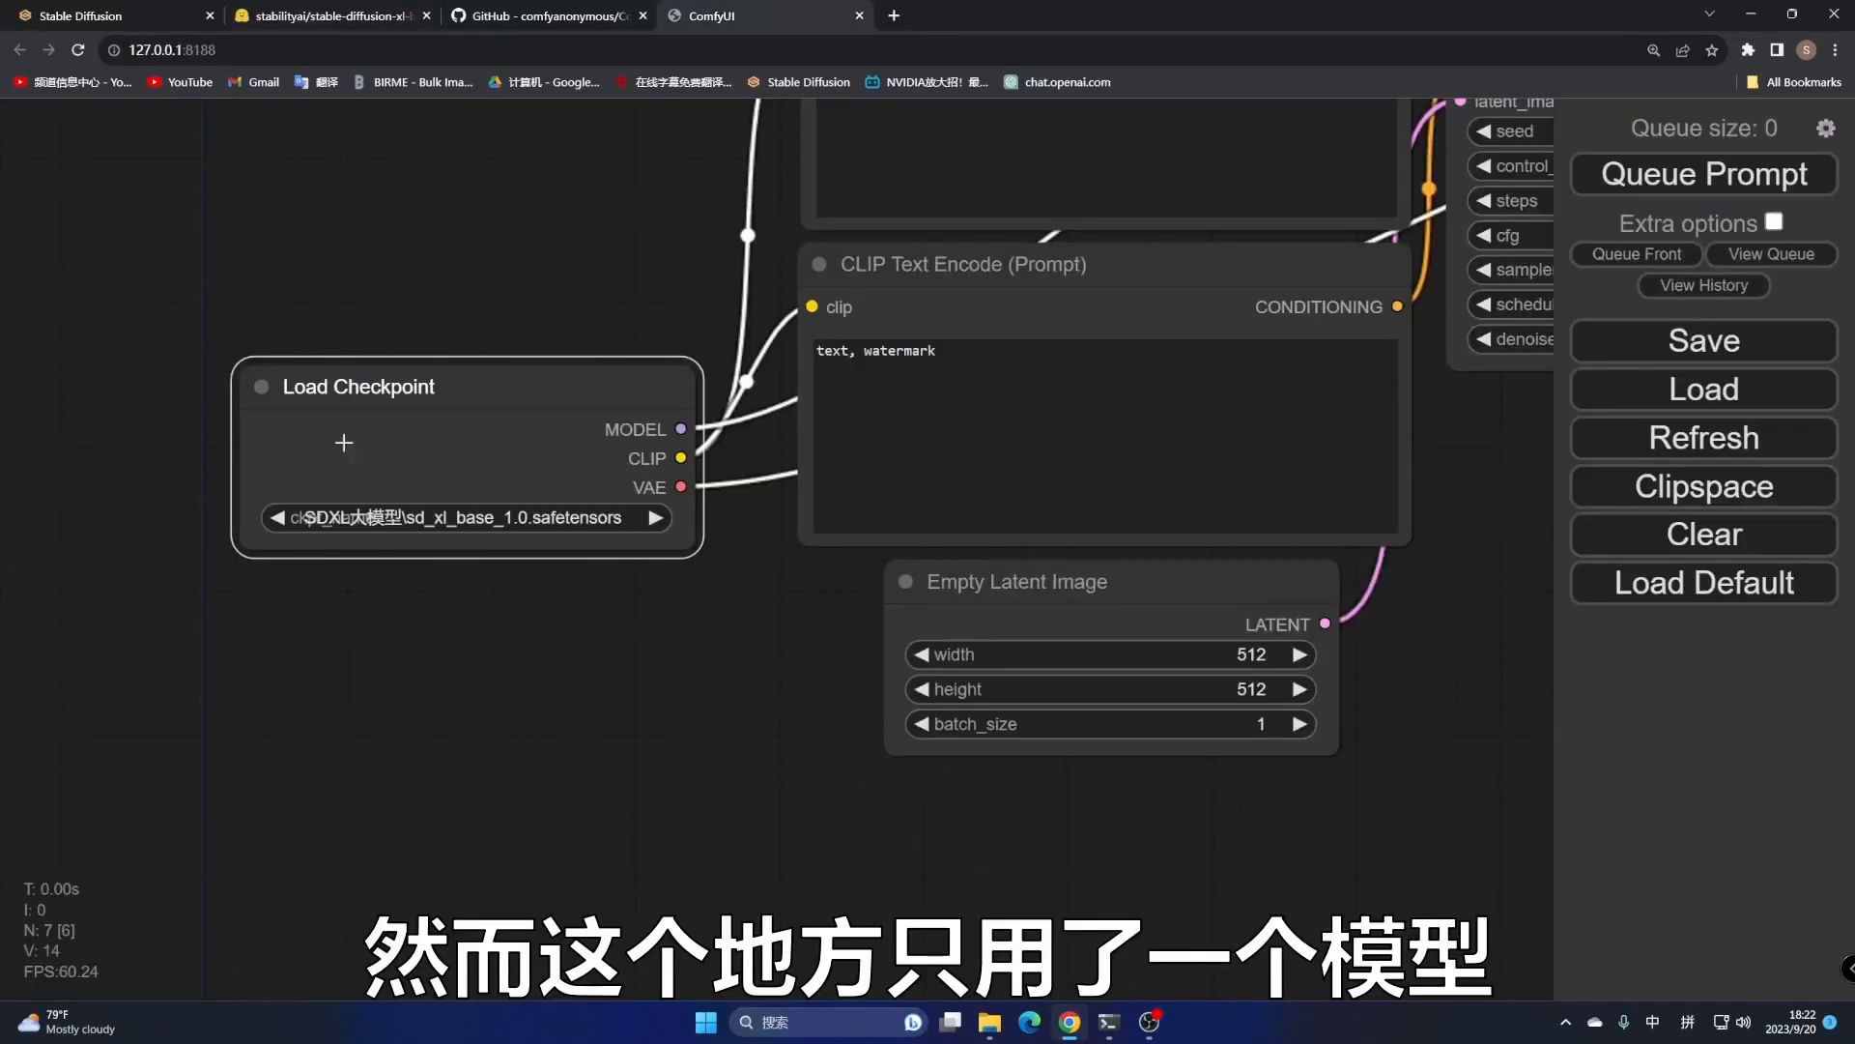
Add a second checkpoint loader node below the base one and set its model to sd_xl_refiner_1.0.safetensors
drag(589, 709, 525, 340)
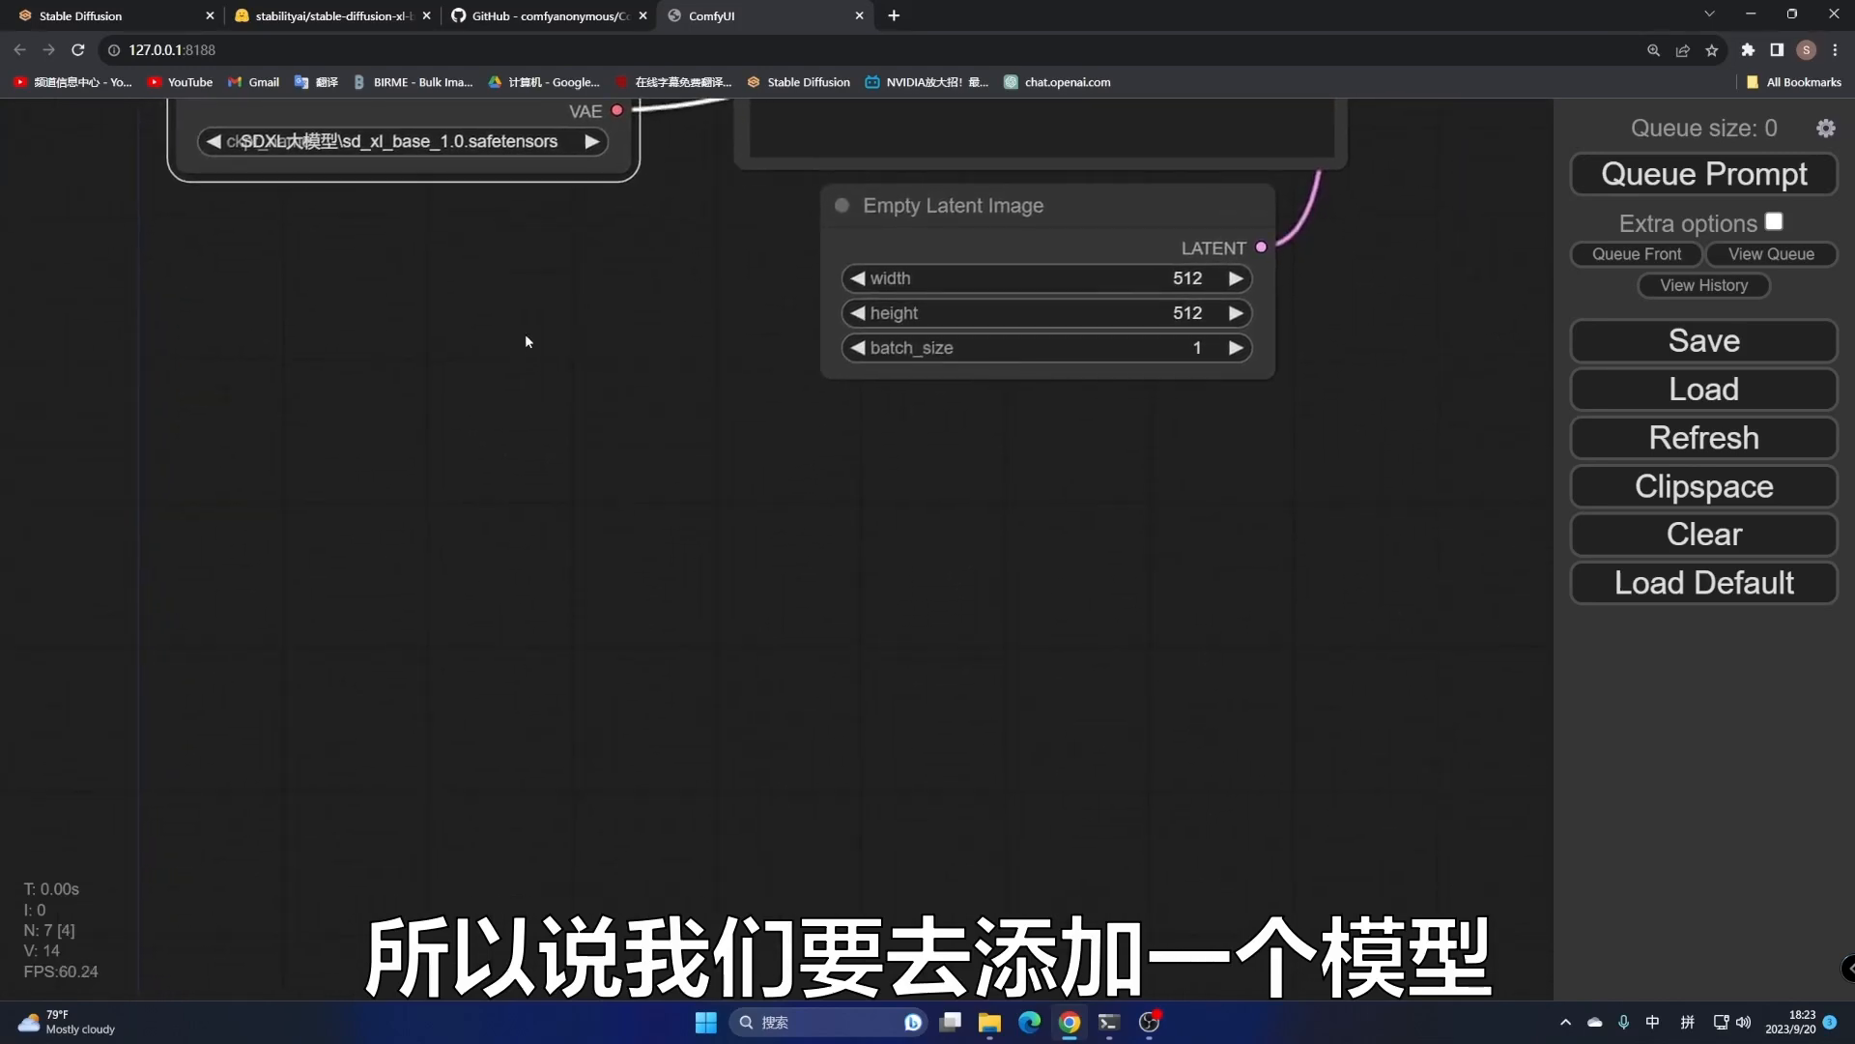
double_click(368, 548)
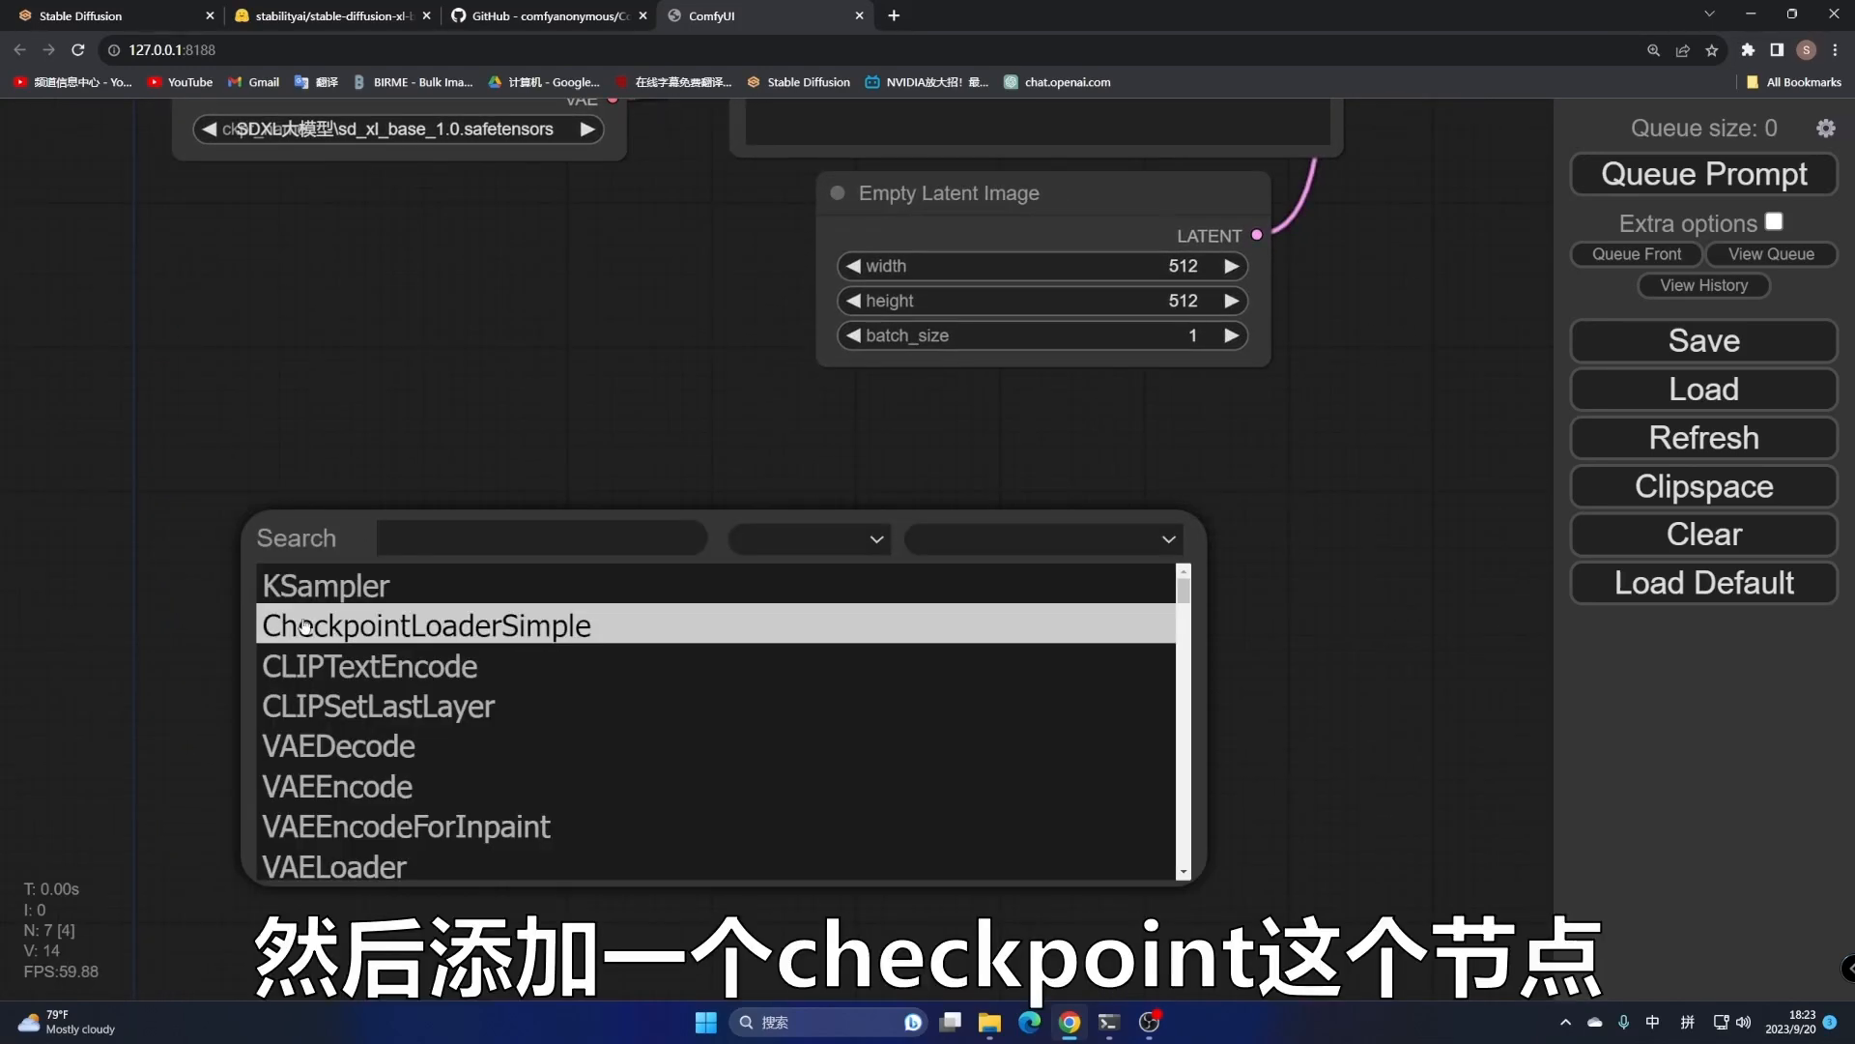
click(416, 628)
drag(606, 526, 426, 547)
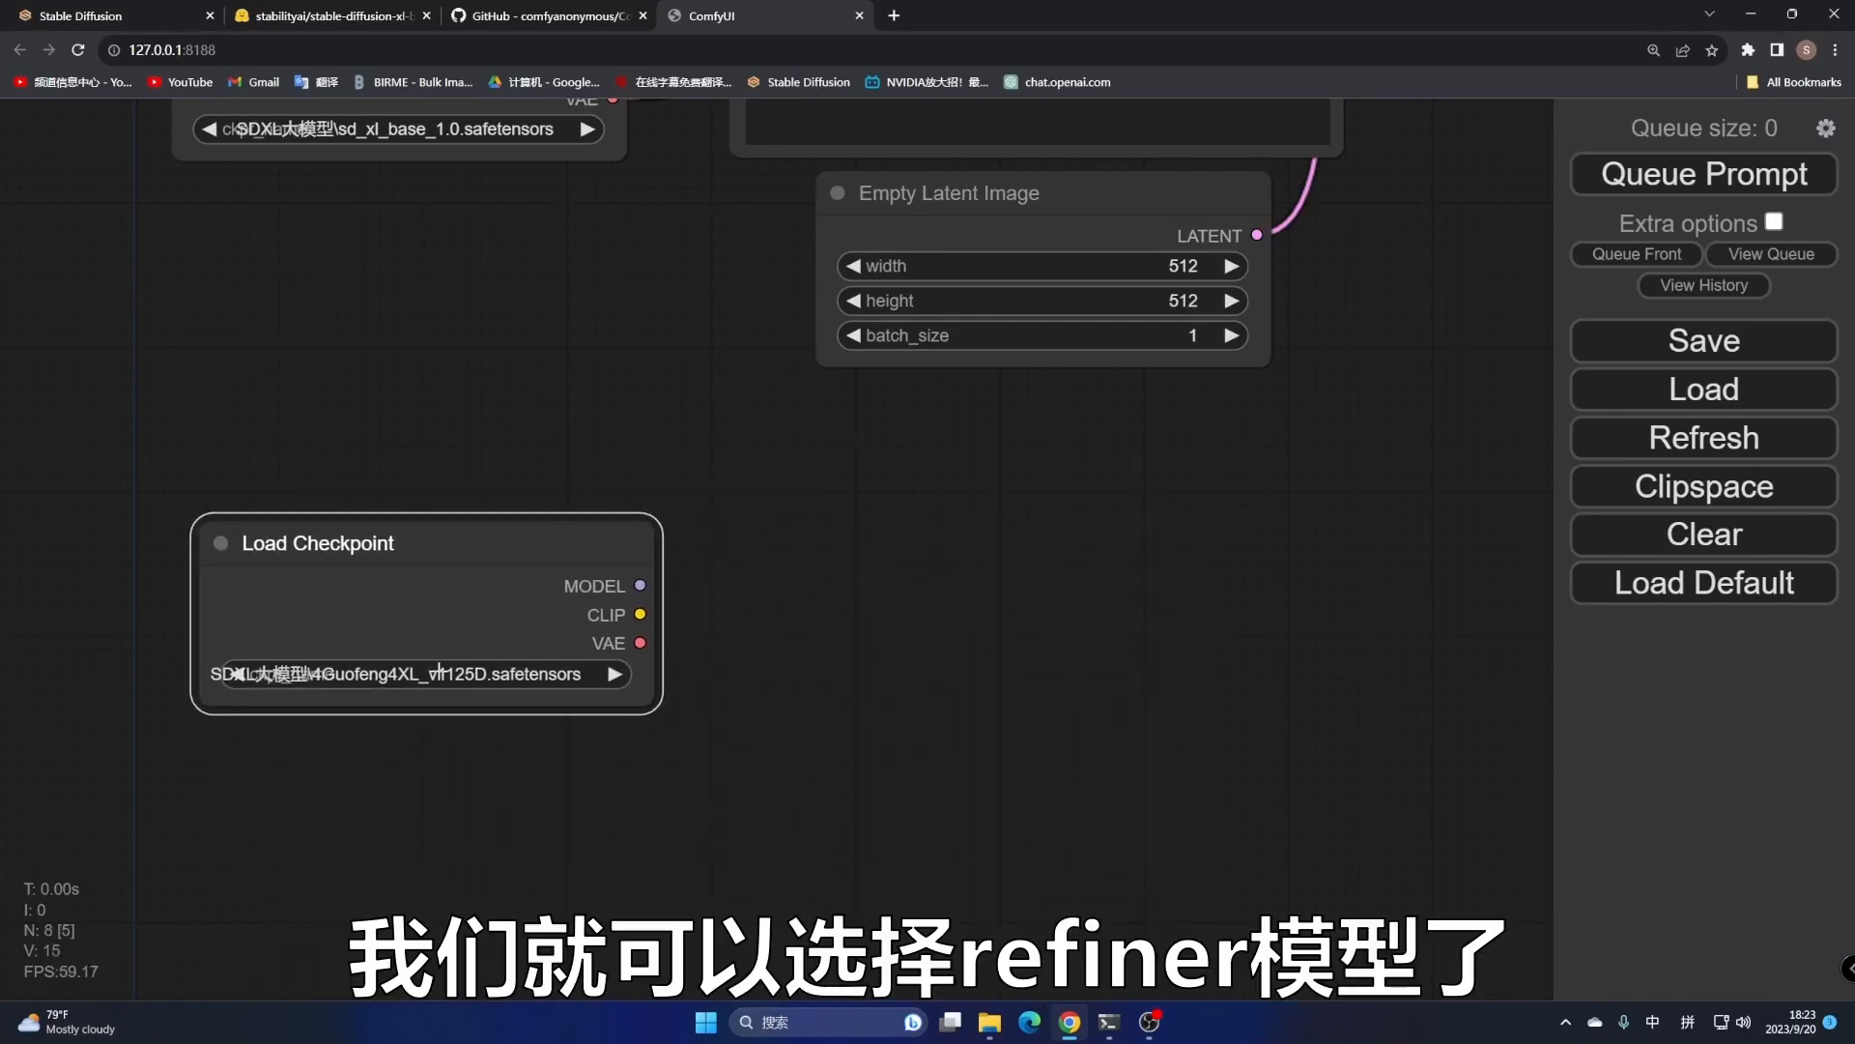
click(439, 676)
click(580, 265)
Colour the base model's Load Checkpoint node blue
drag(954, 531, 999, 764)
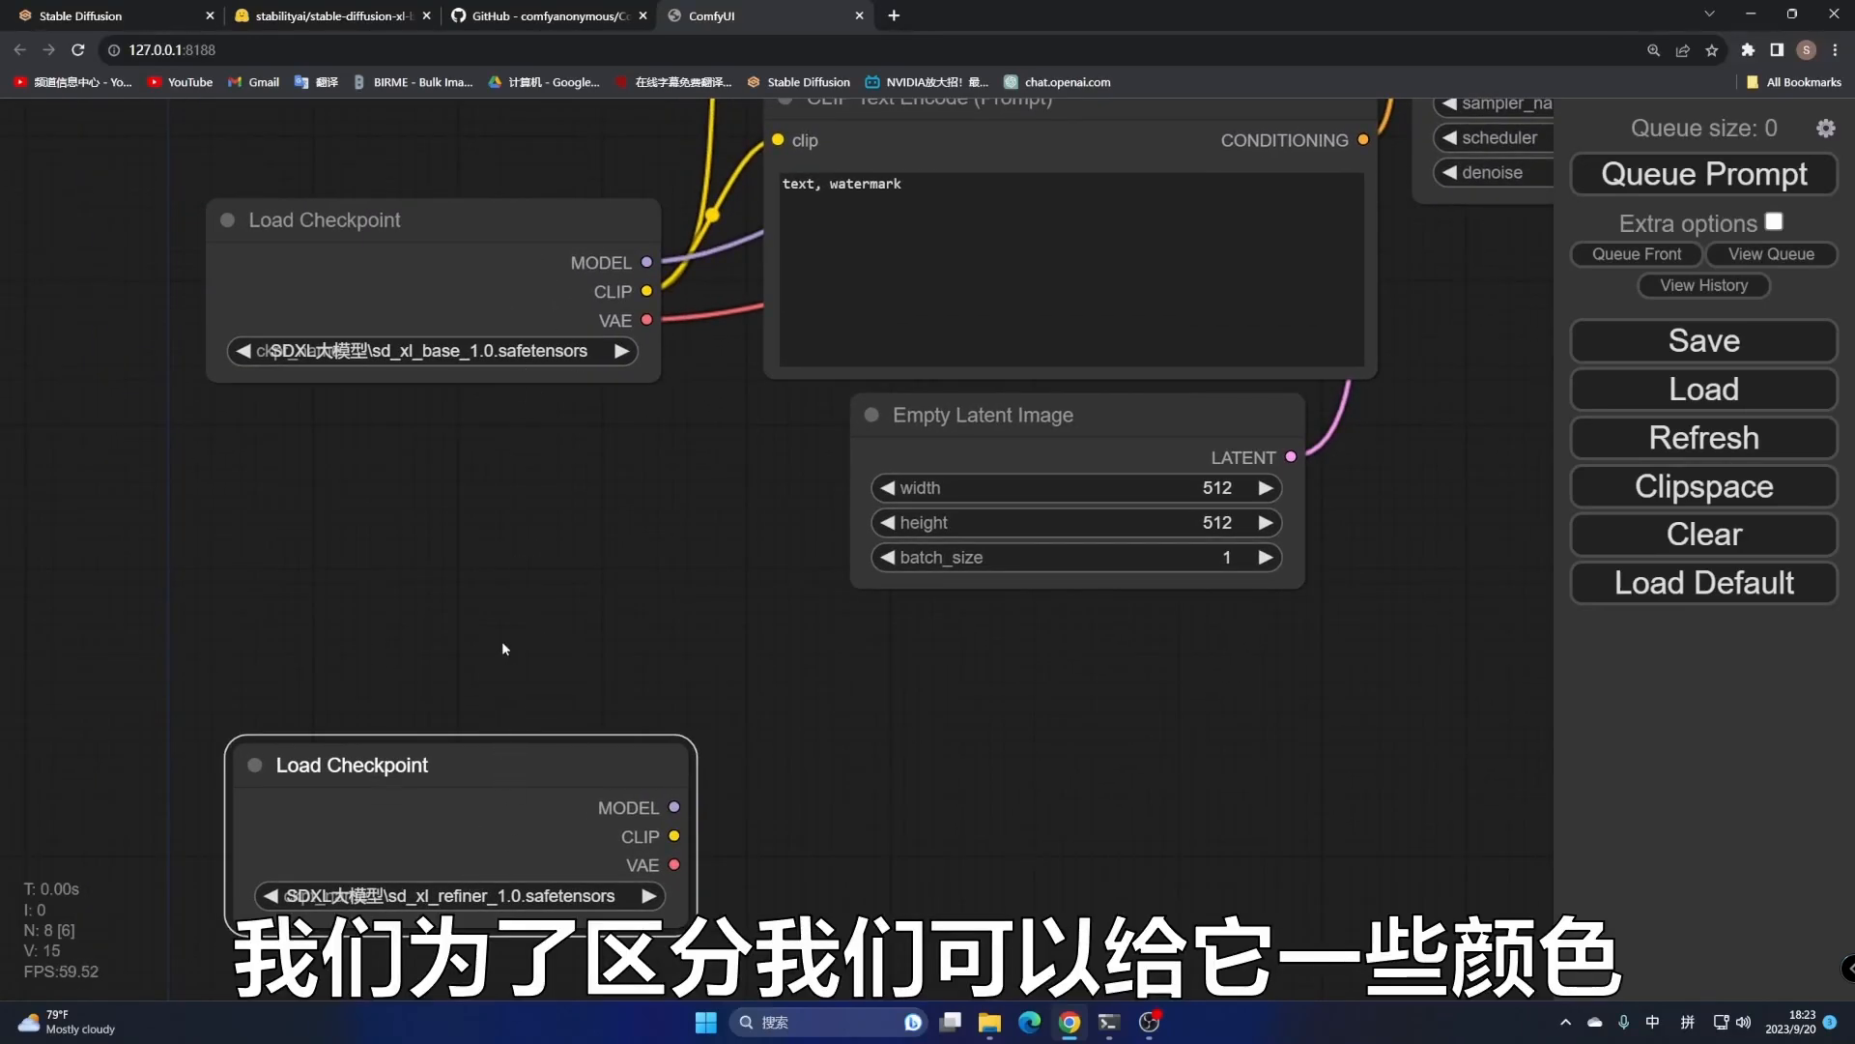
click(471, 225)
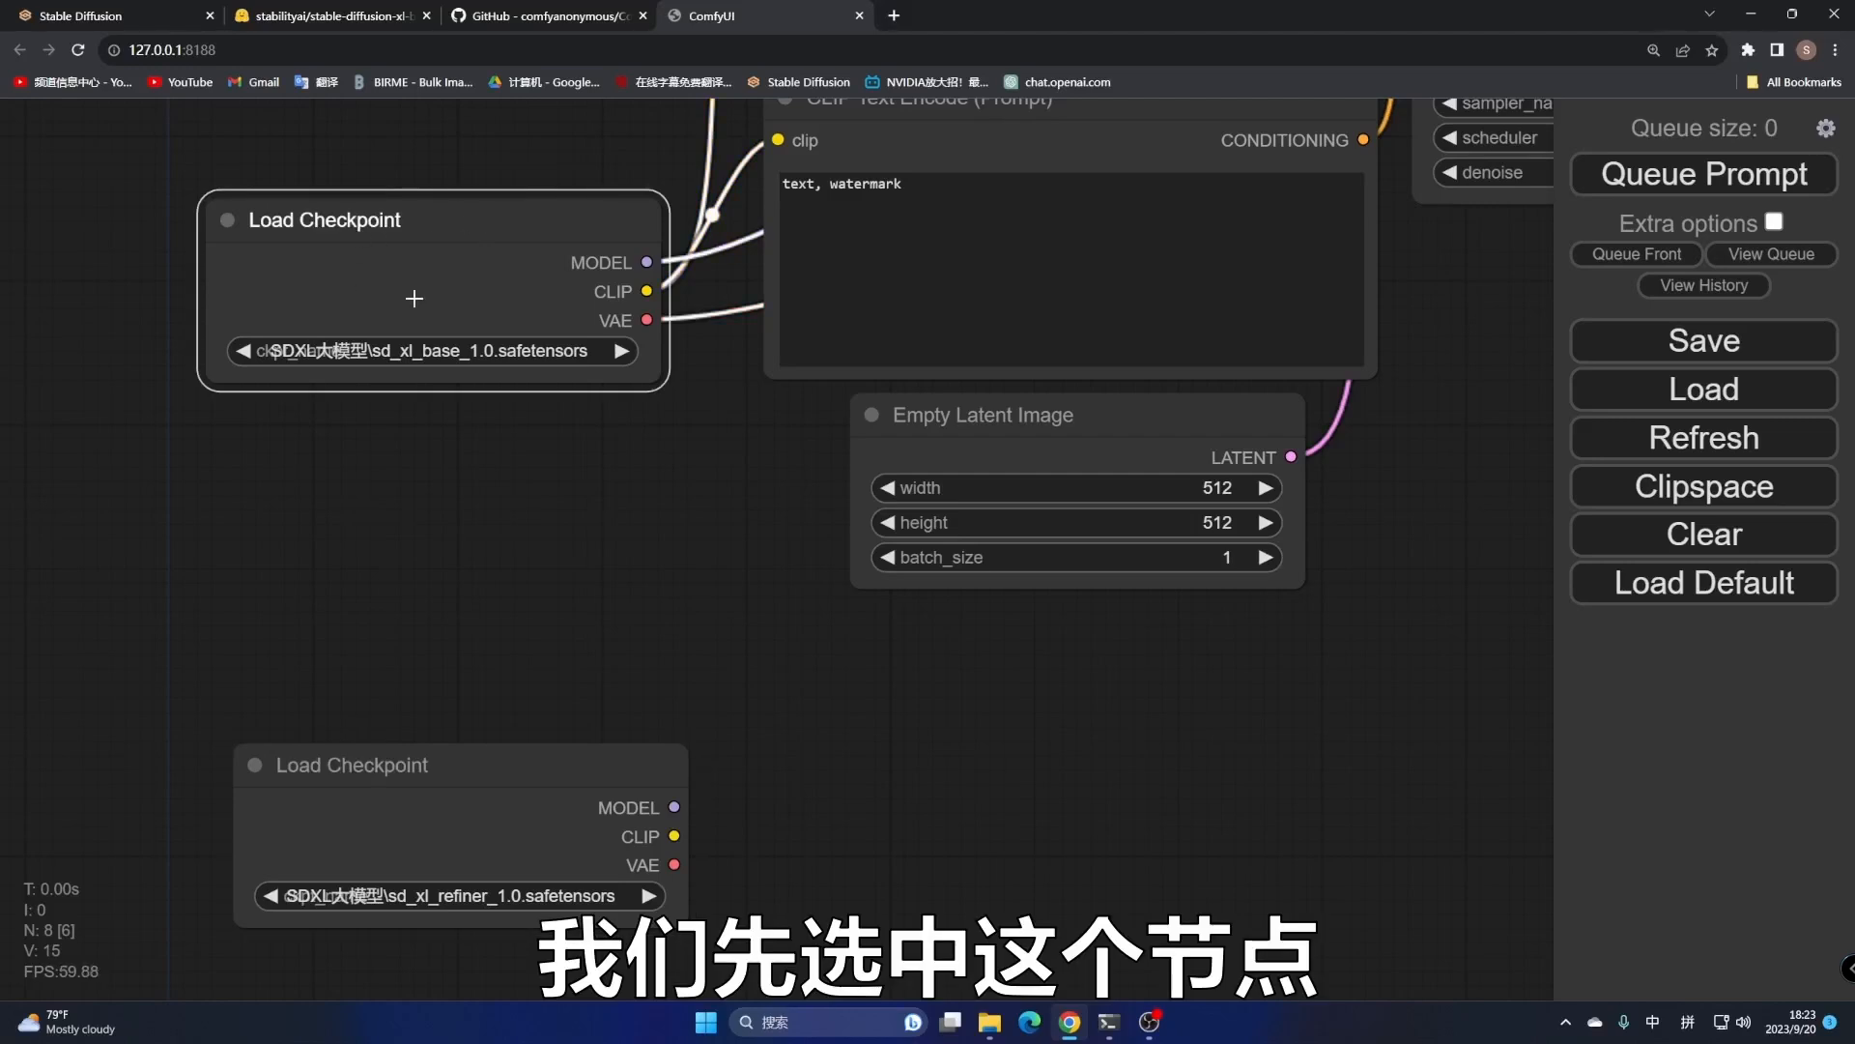
right_click(419, 225)
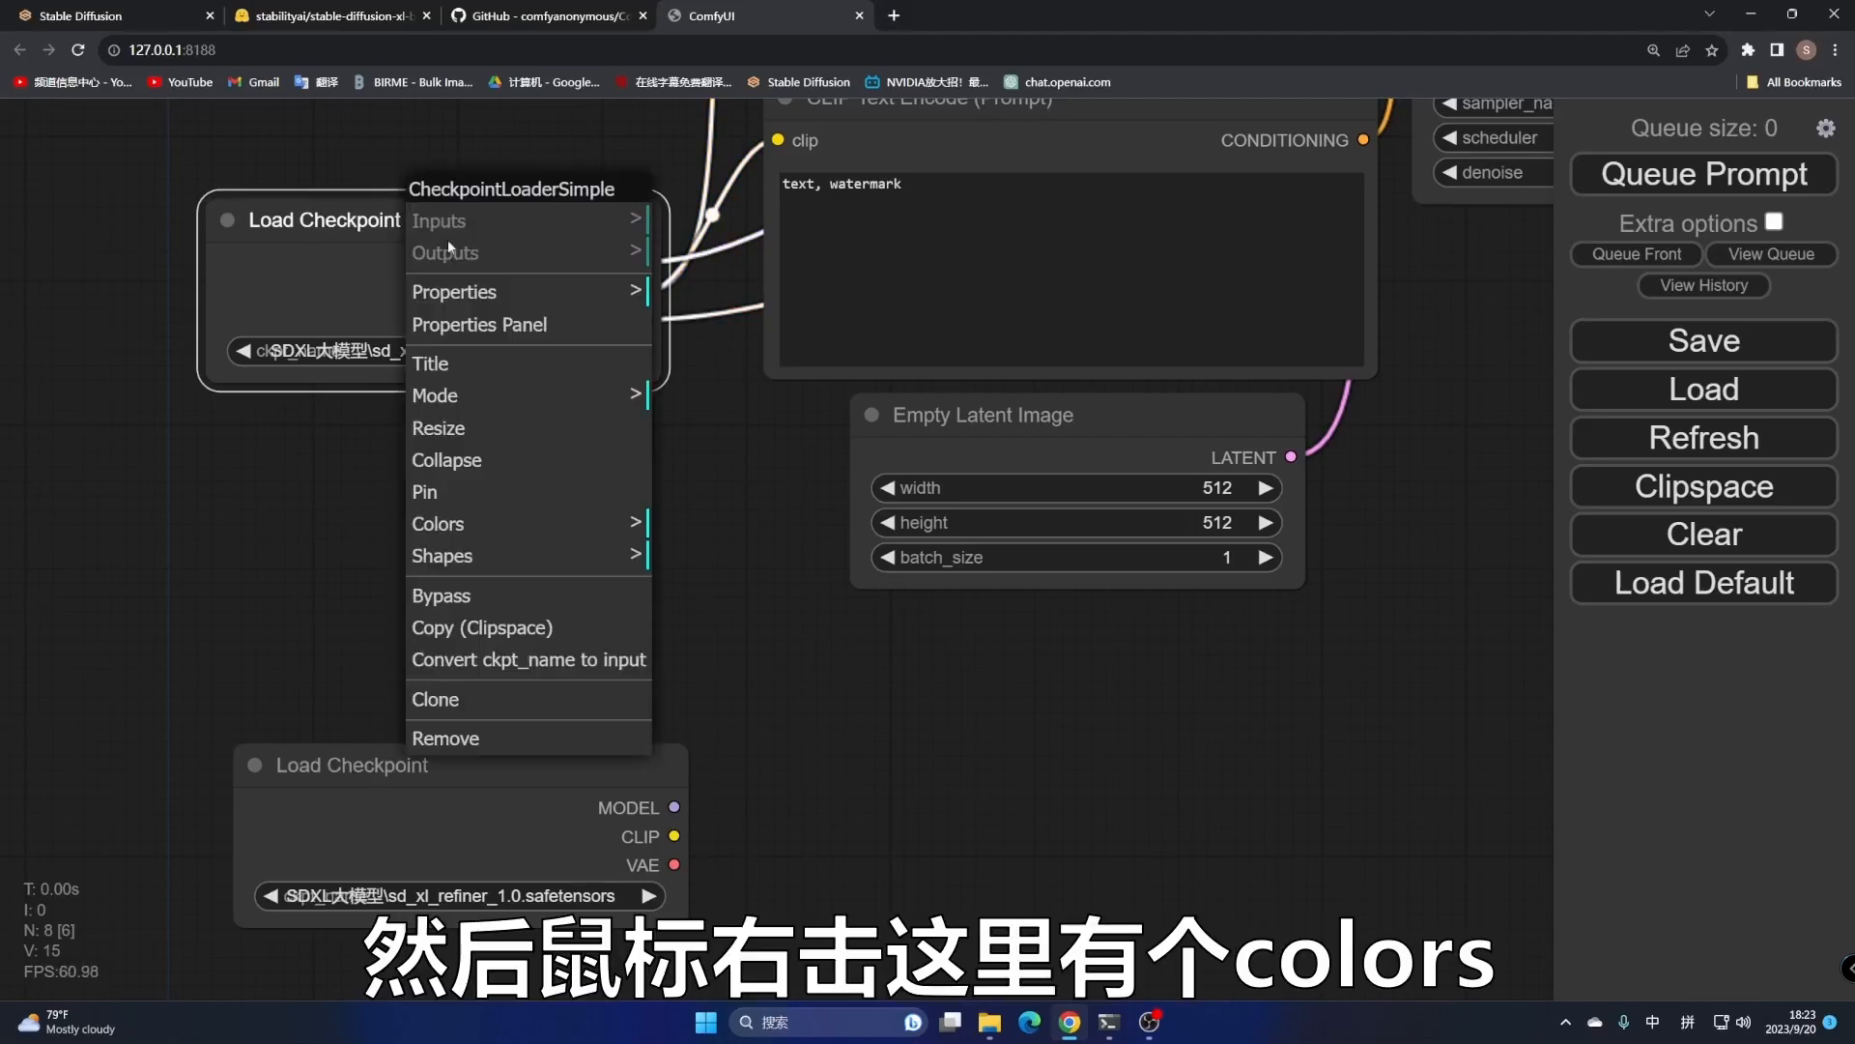
click(464, 529)
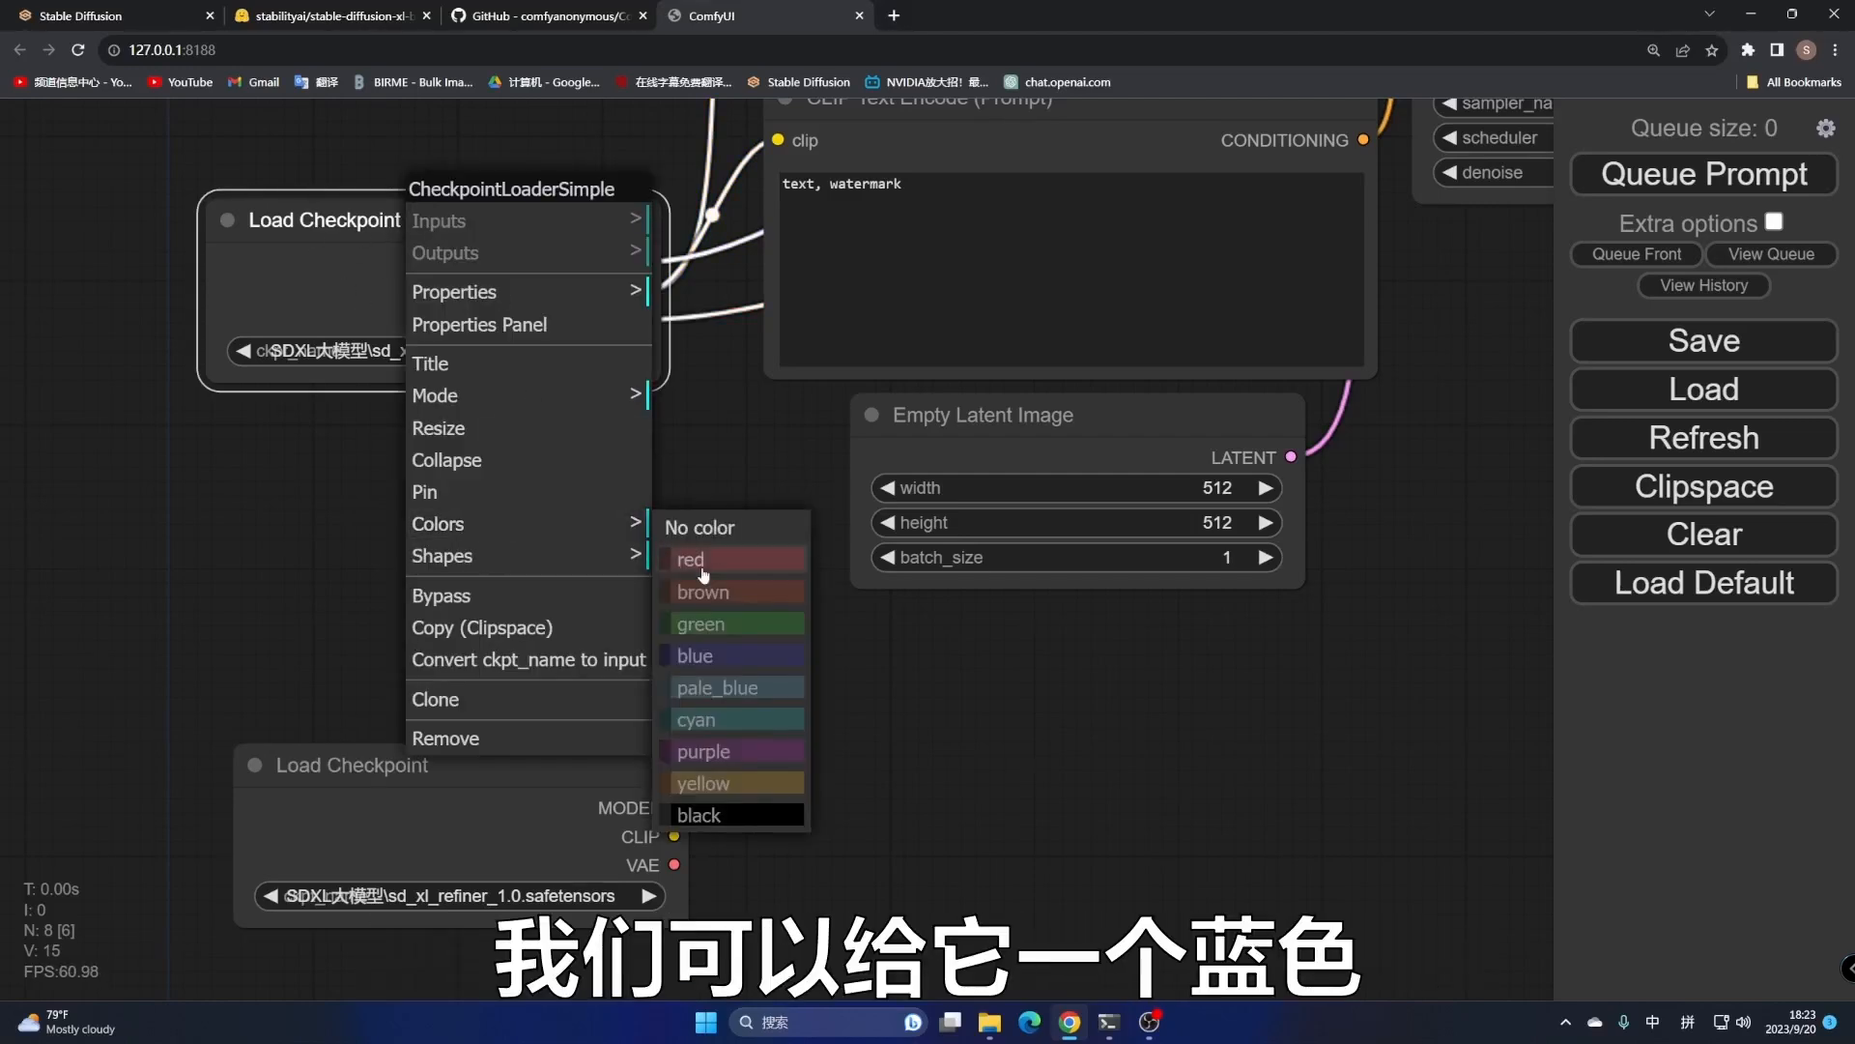
click(720, 650)
Colour the refiner model's Load Checkpoint node purple
drag(735, 680, 688, 506)
click(340, 599)
right_click(352, 595)
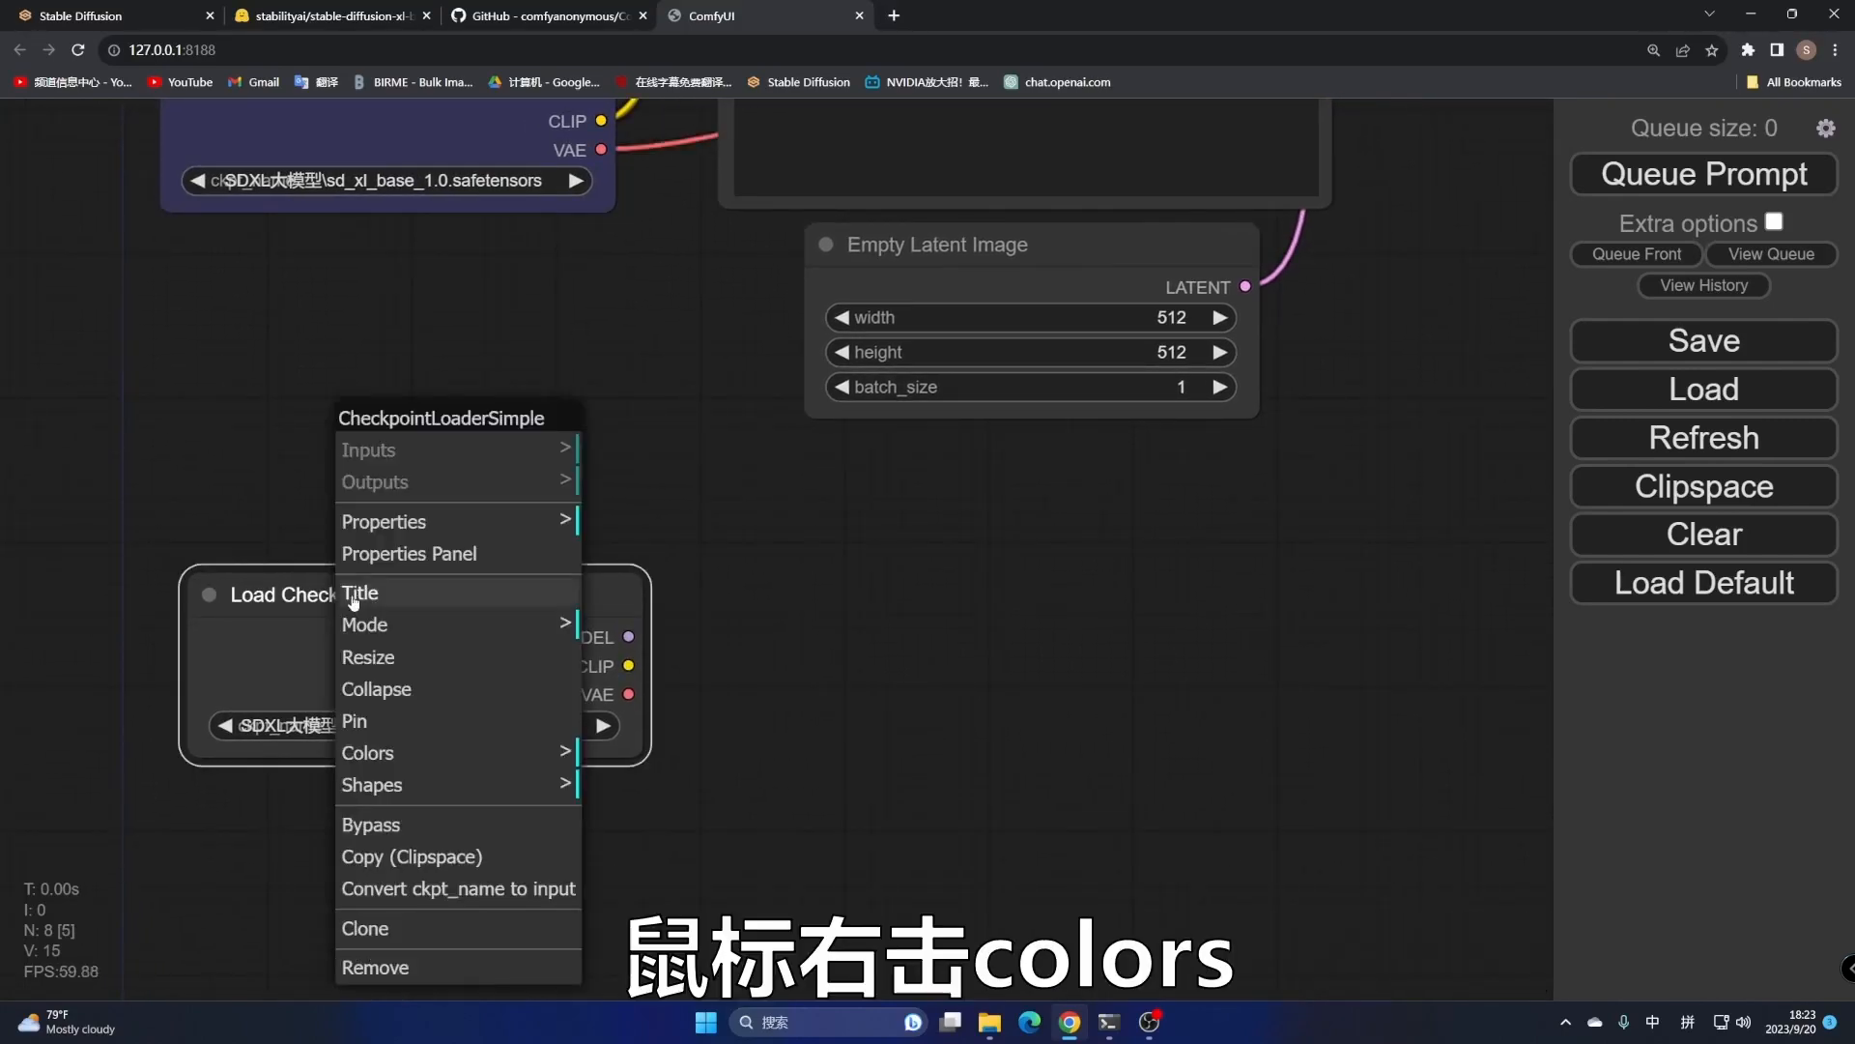
click(436, 762)
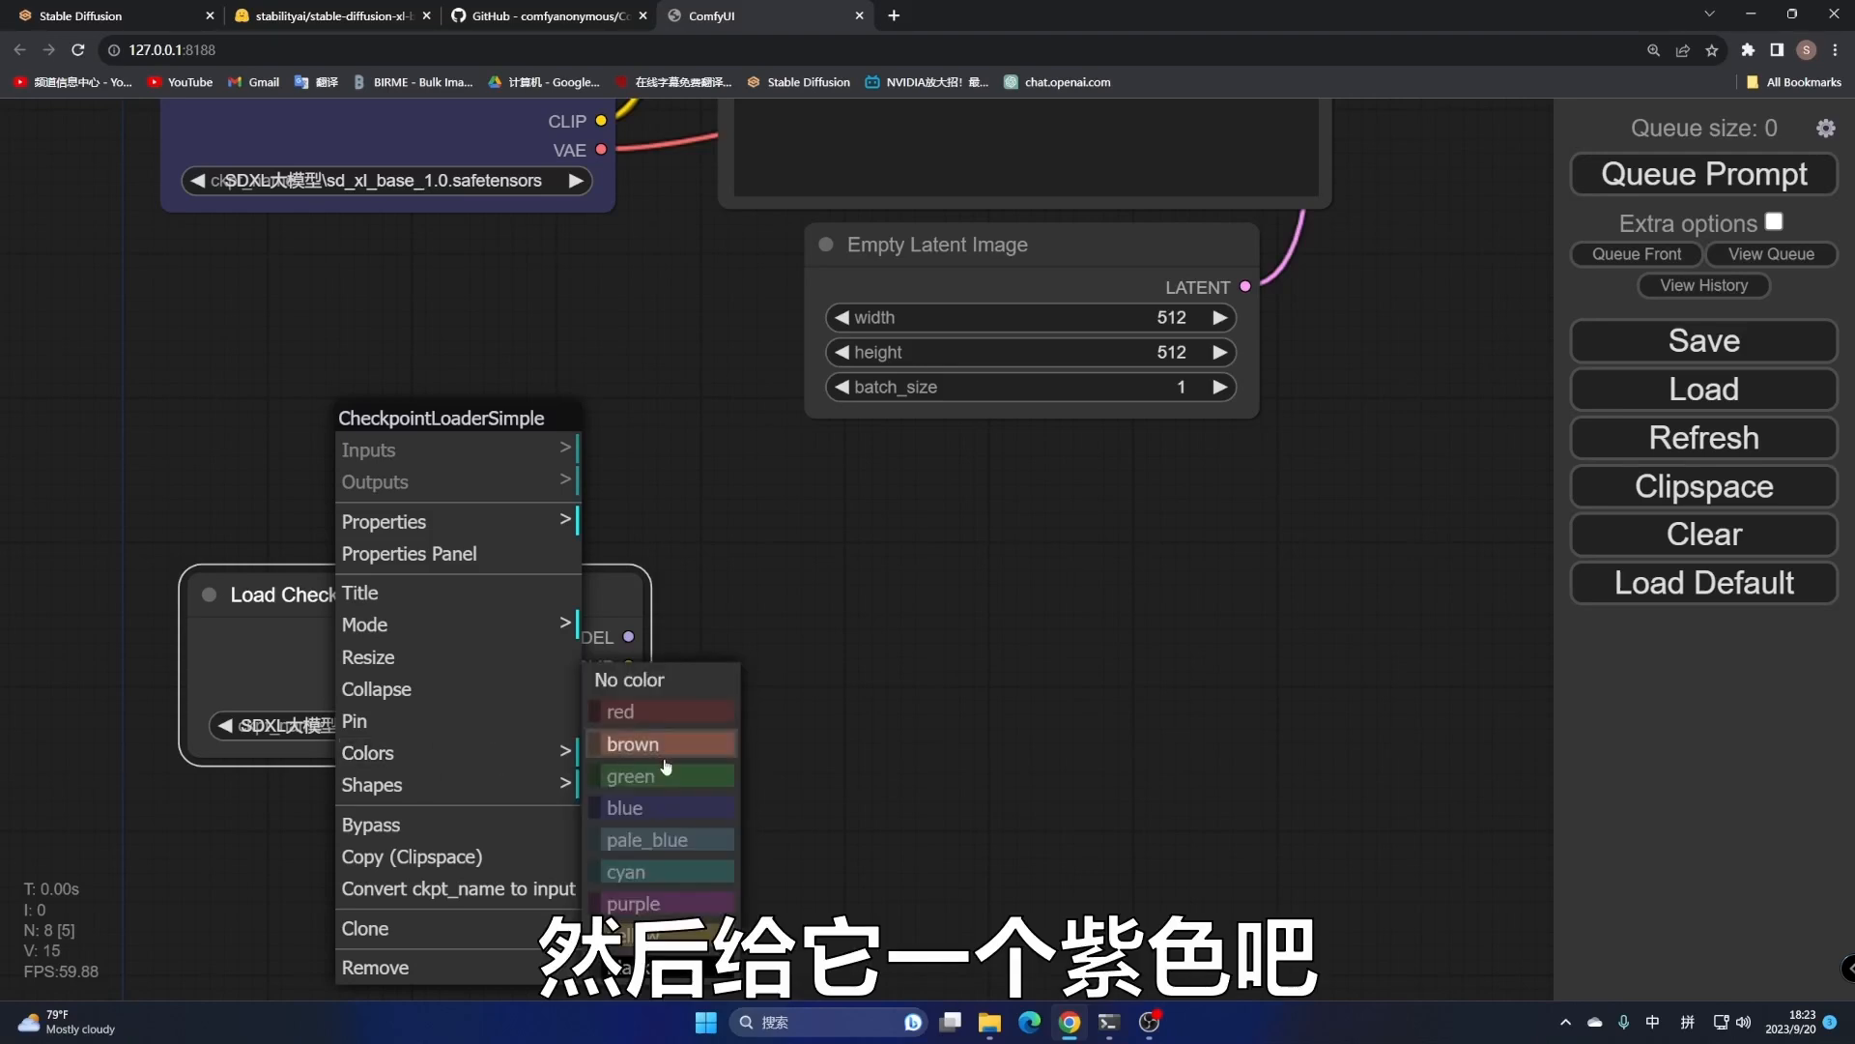
click(647, 899)
Colour the positive prompt's CLIP Text Encode node green
drag(622, 428, 443, 950)
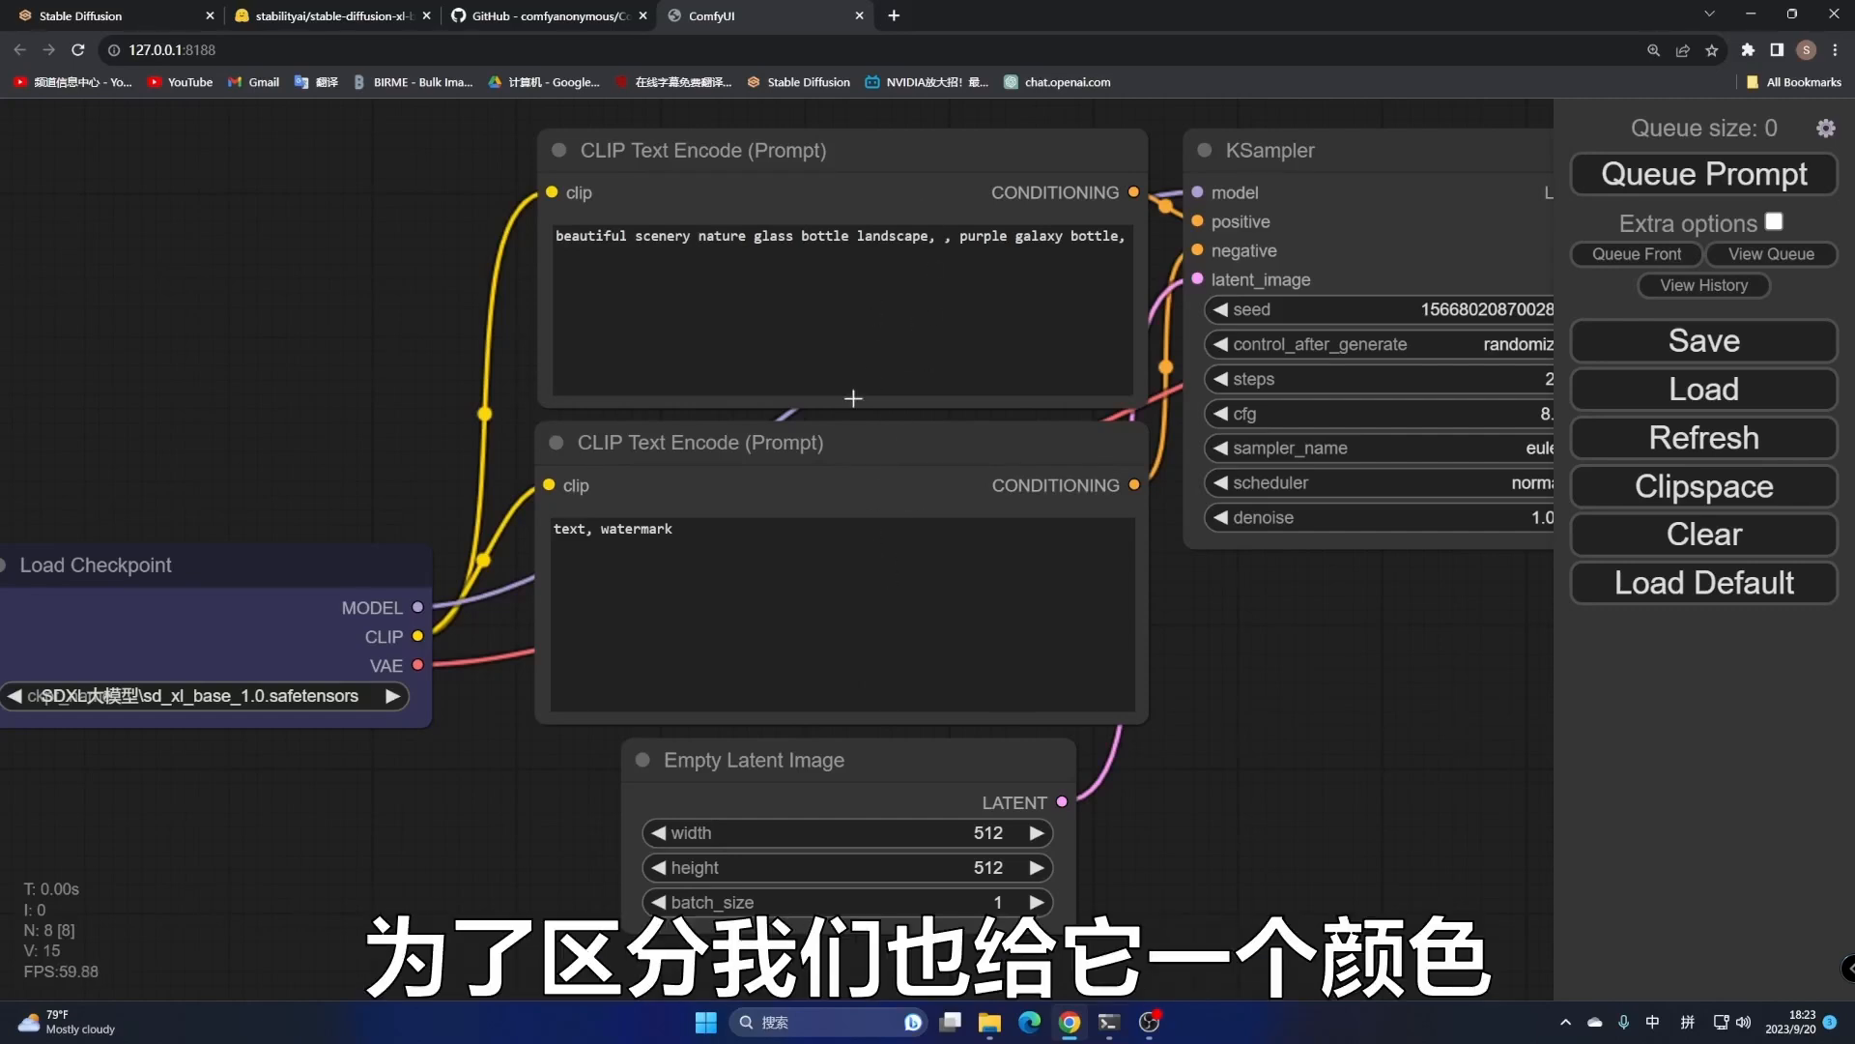
click(850, 160)
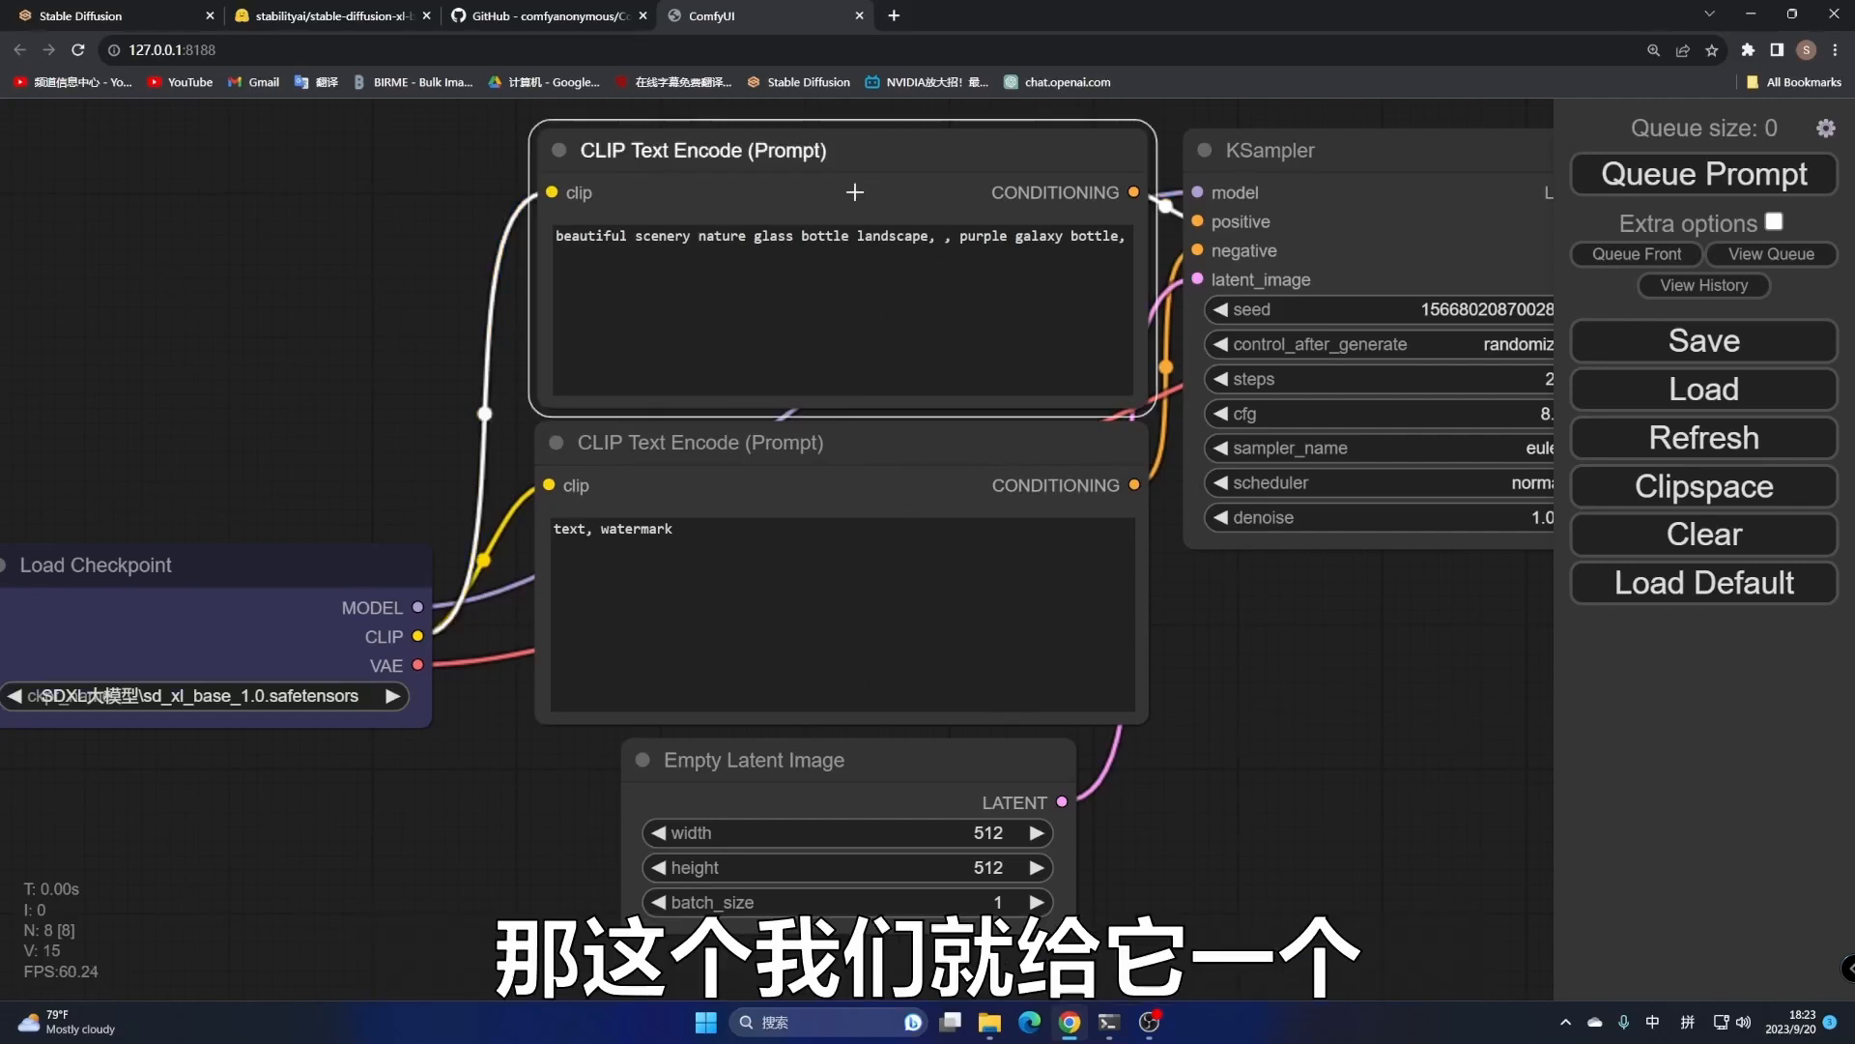
right_click(851, 157)
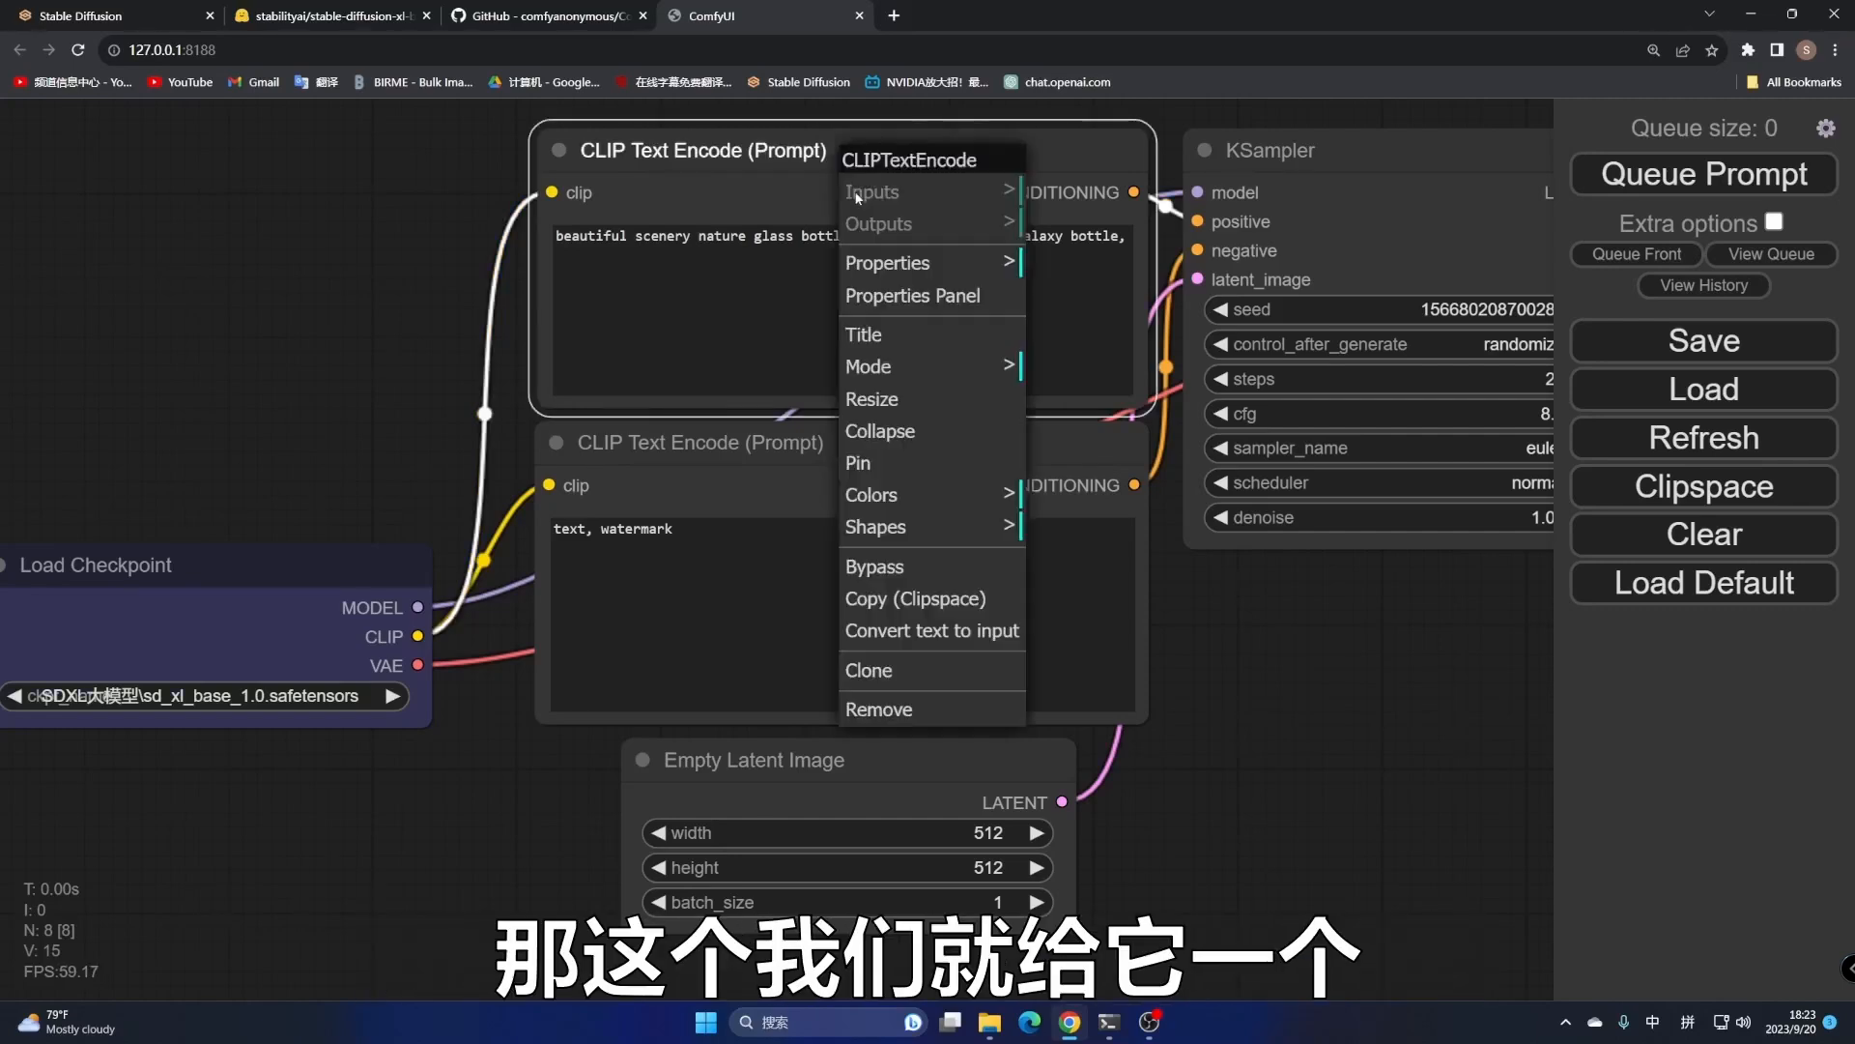
click(916, 495)
click(1092, 591)
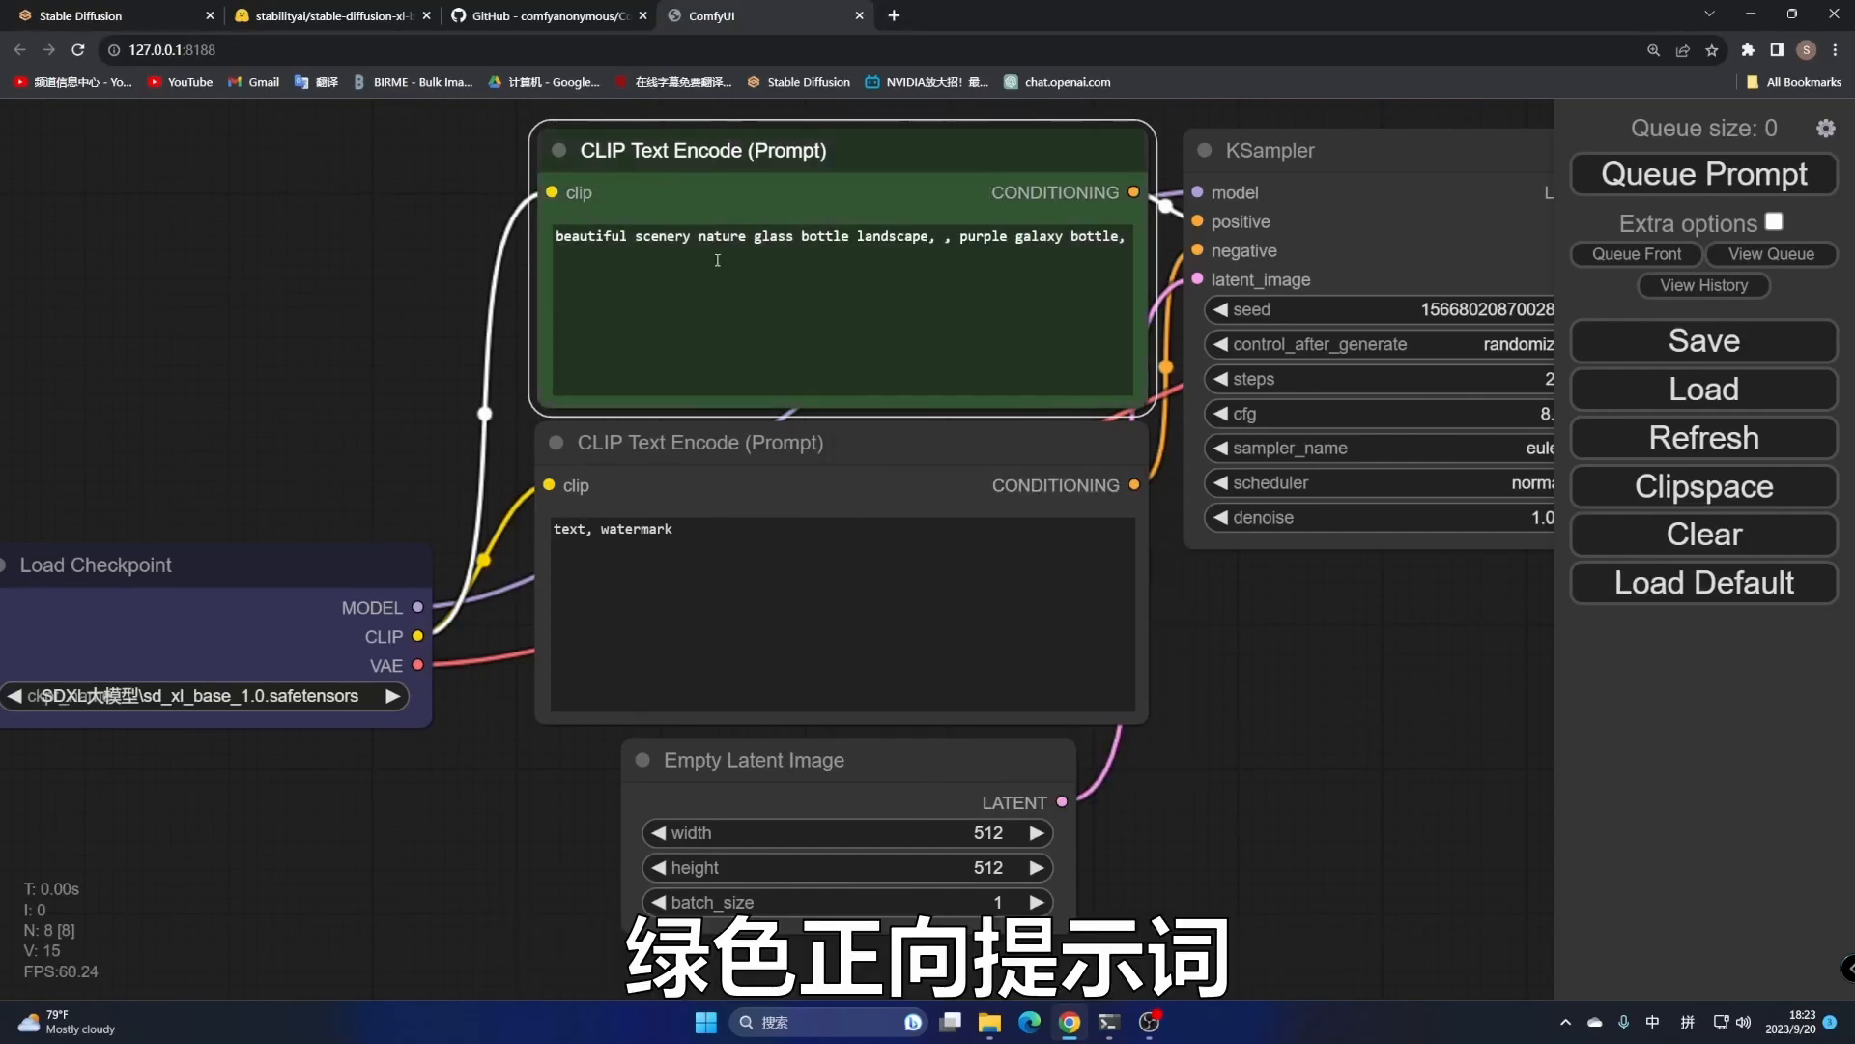
Colour the negative prompt's CLIP Text Encode node red
click(817, 480)
right_click(816, 477)
click(898, 751)
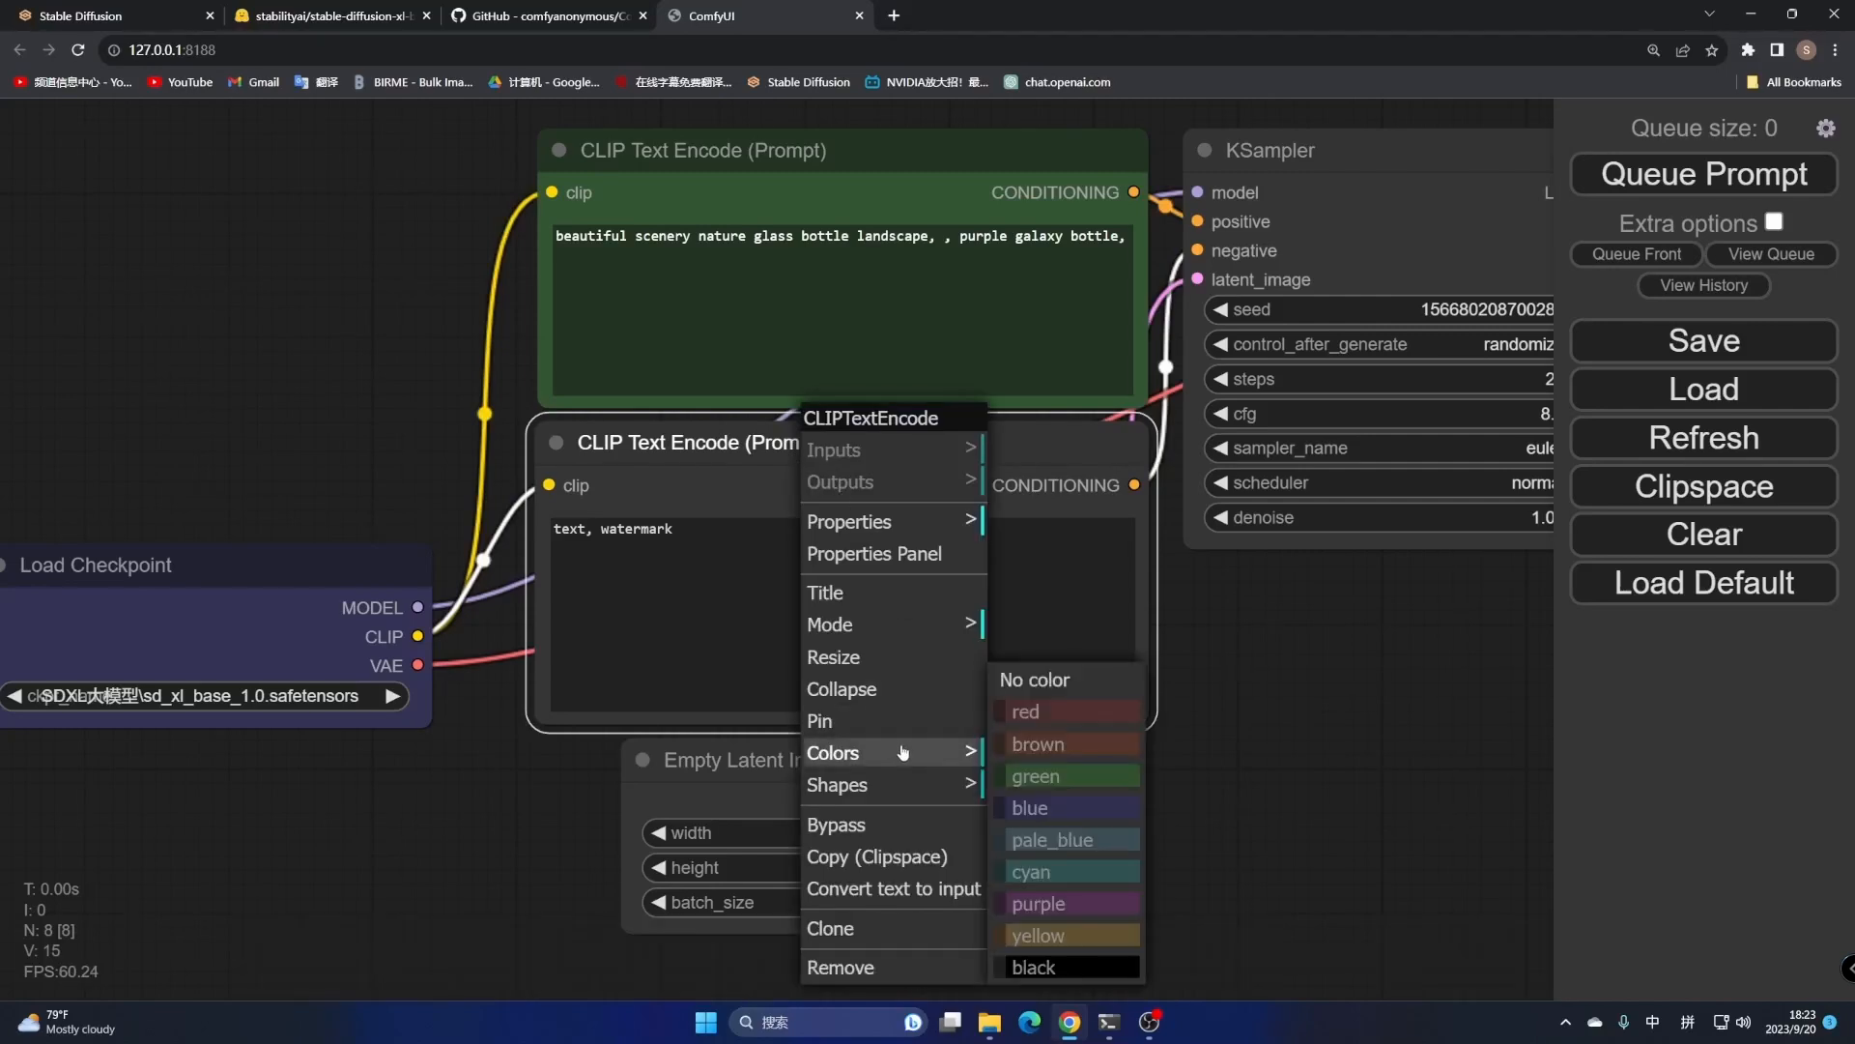
click(1067, 711)
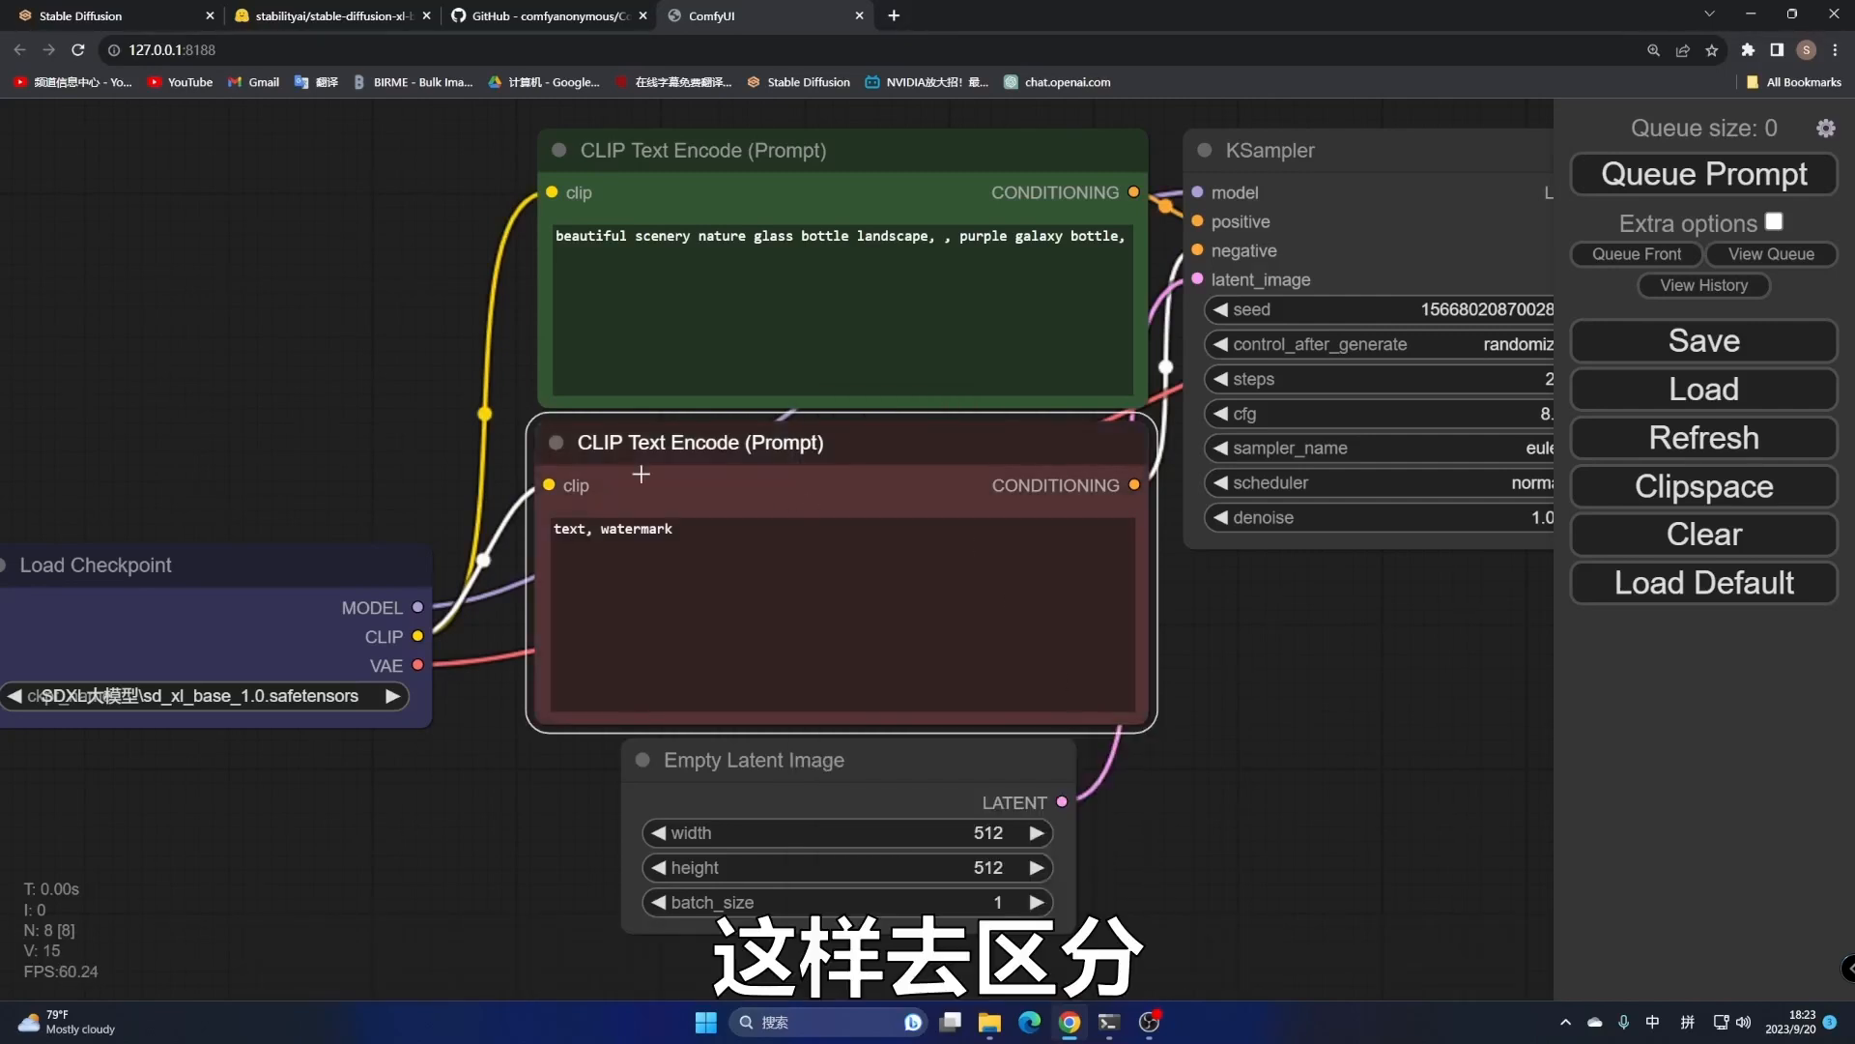
drag(1384, 640, 1063, 646)
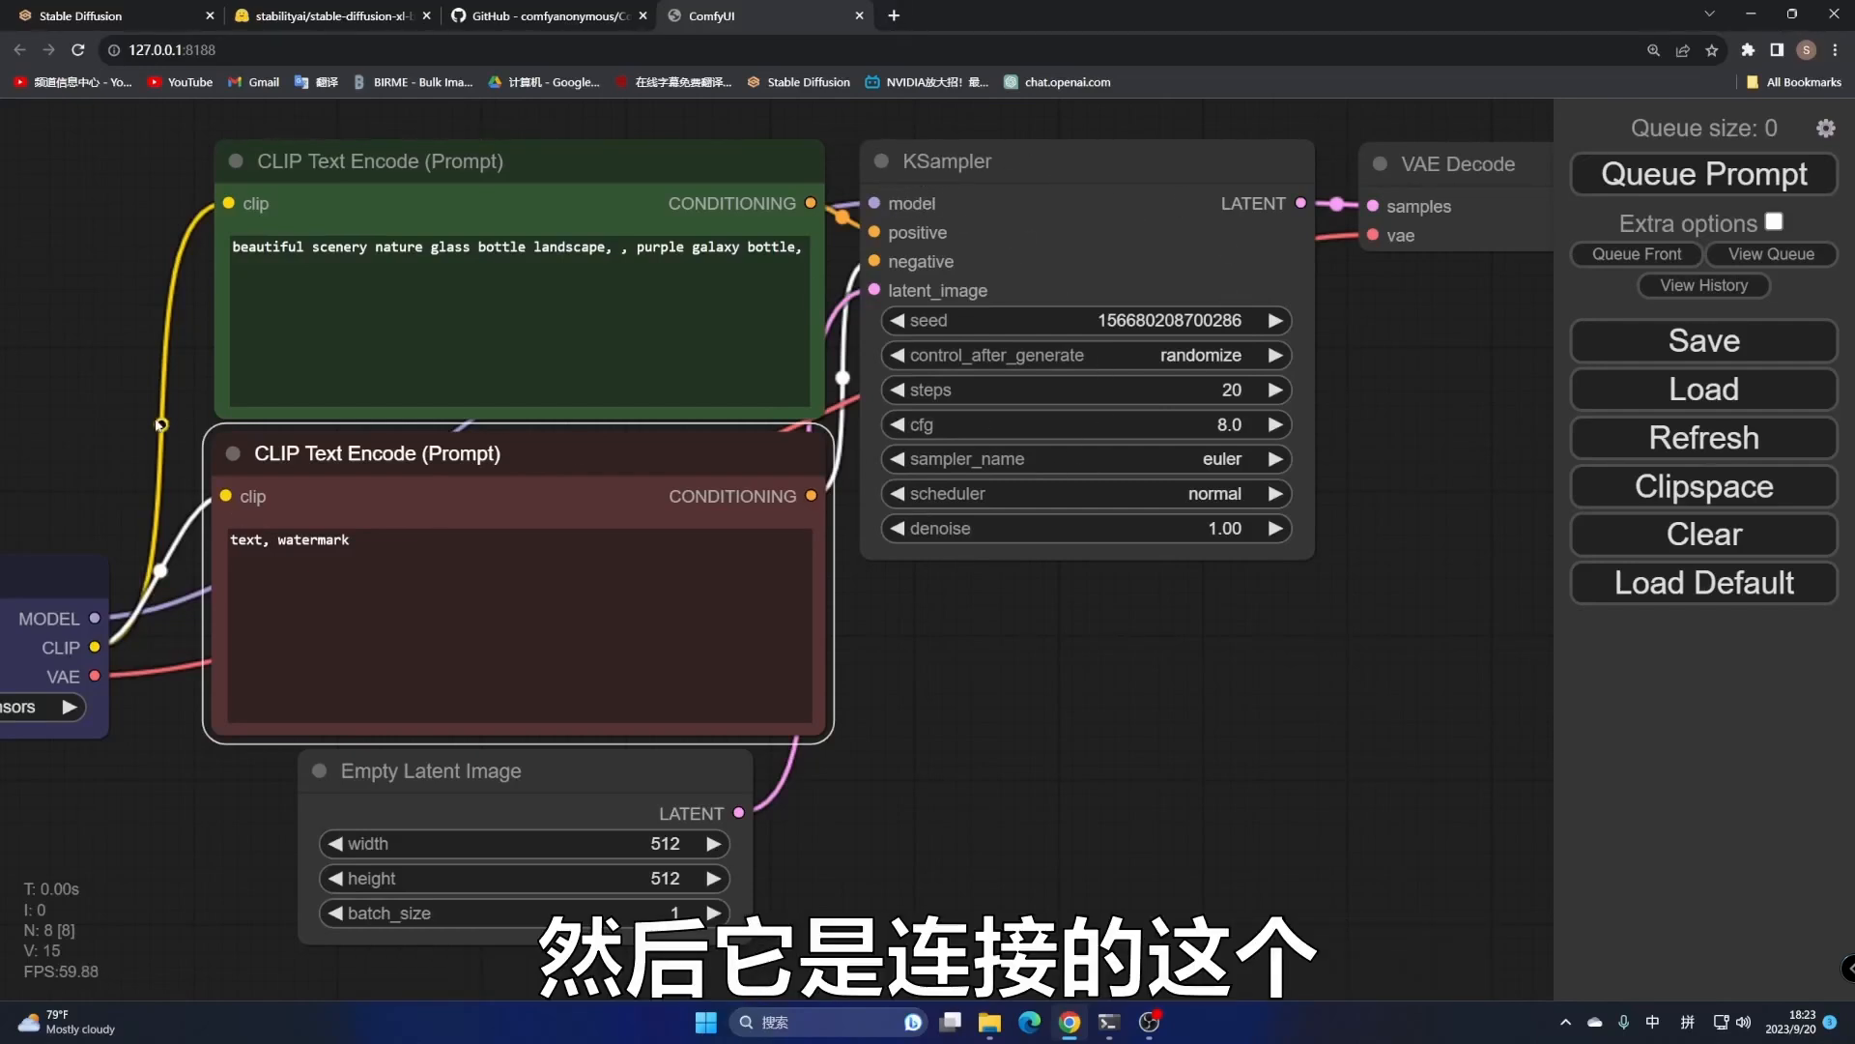
drag(97, 358, 780, 298)
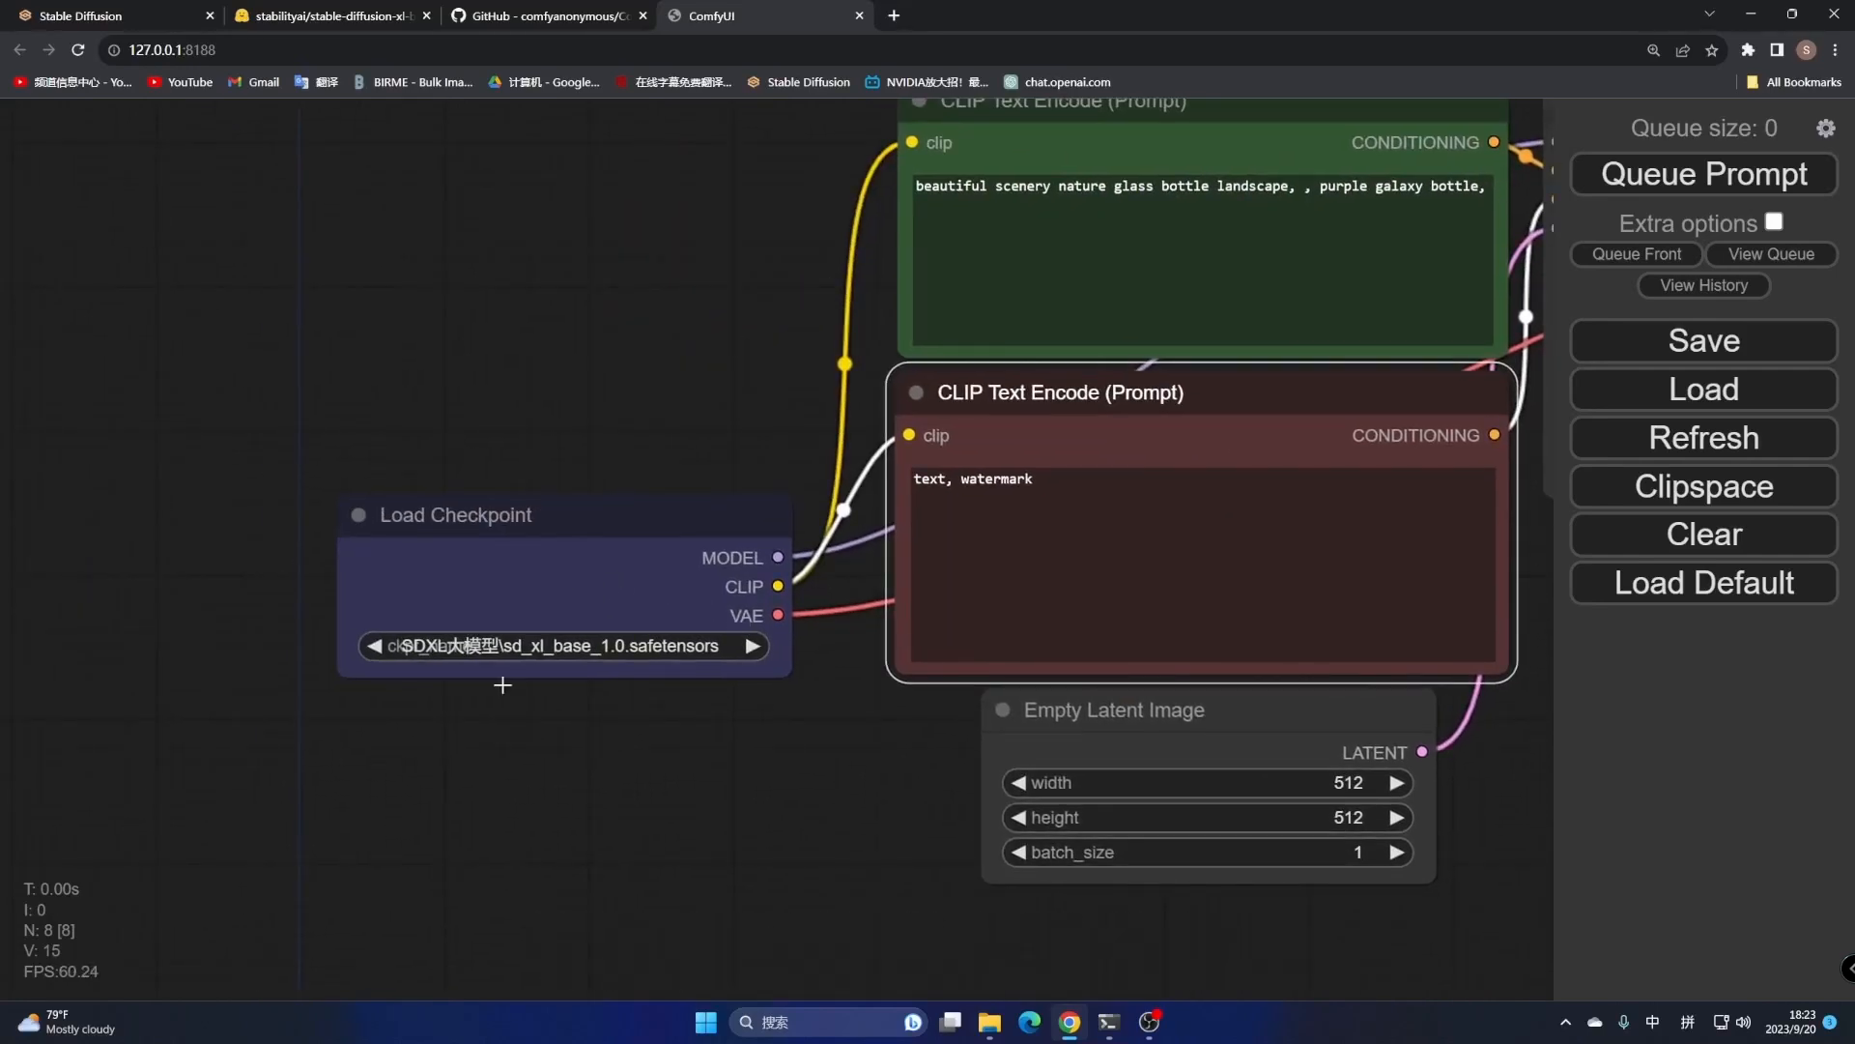
drag(1503, 798, 1177, 305)
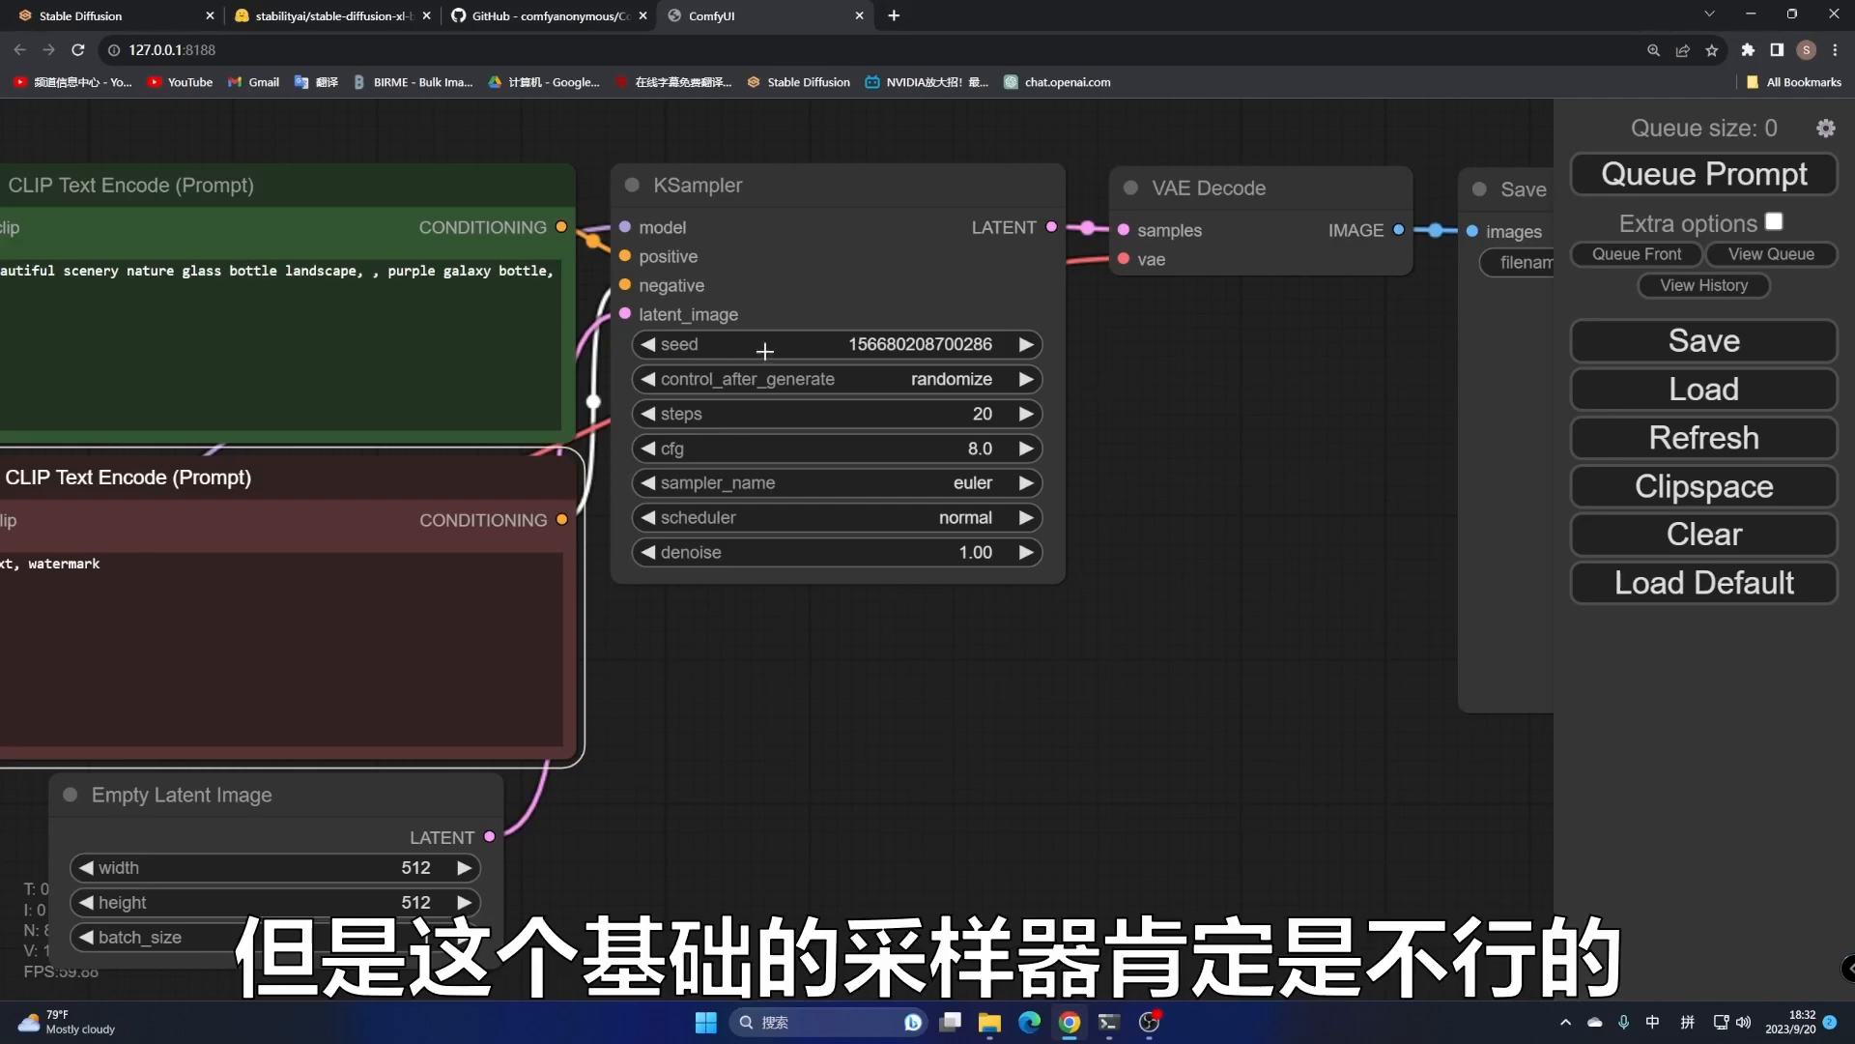
Switch to the Stable Diffusion WebUI and examine the sampling steps and the Refiner's checkpoint and Switch at settings
click(58, 26)
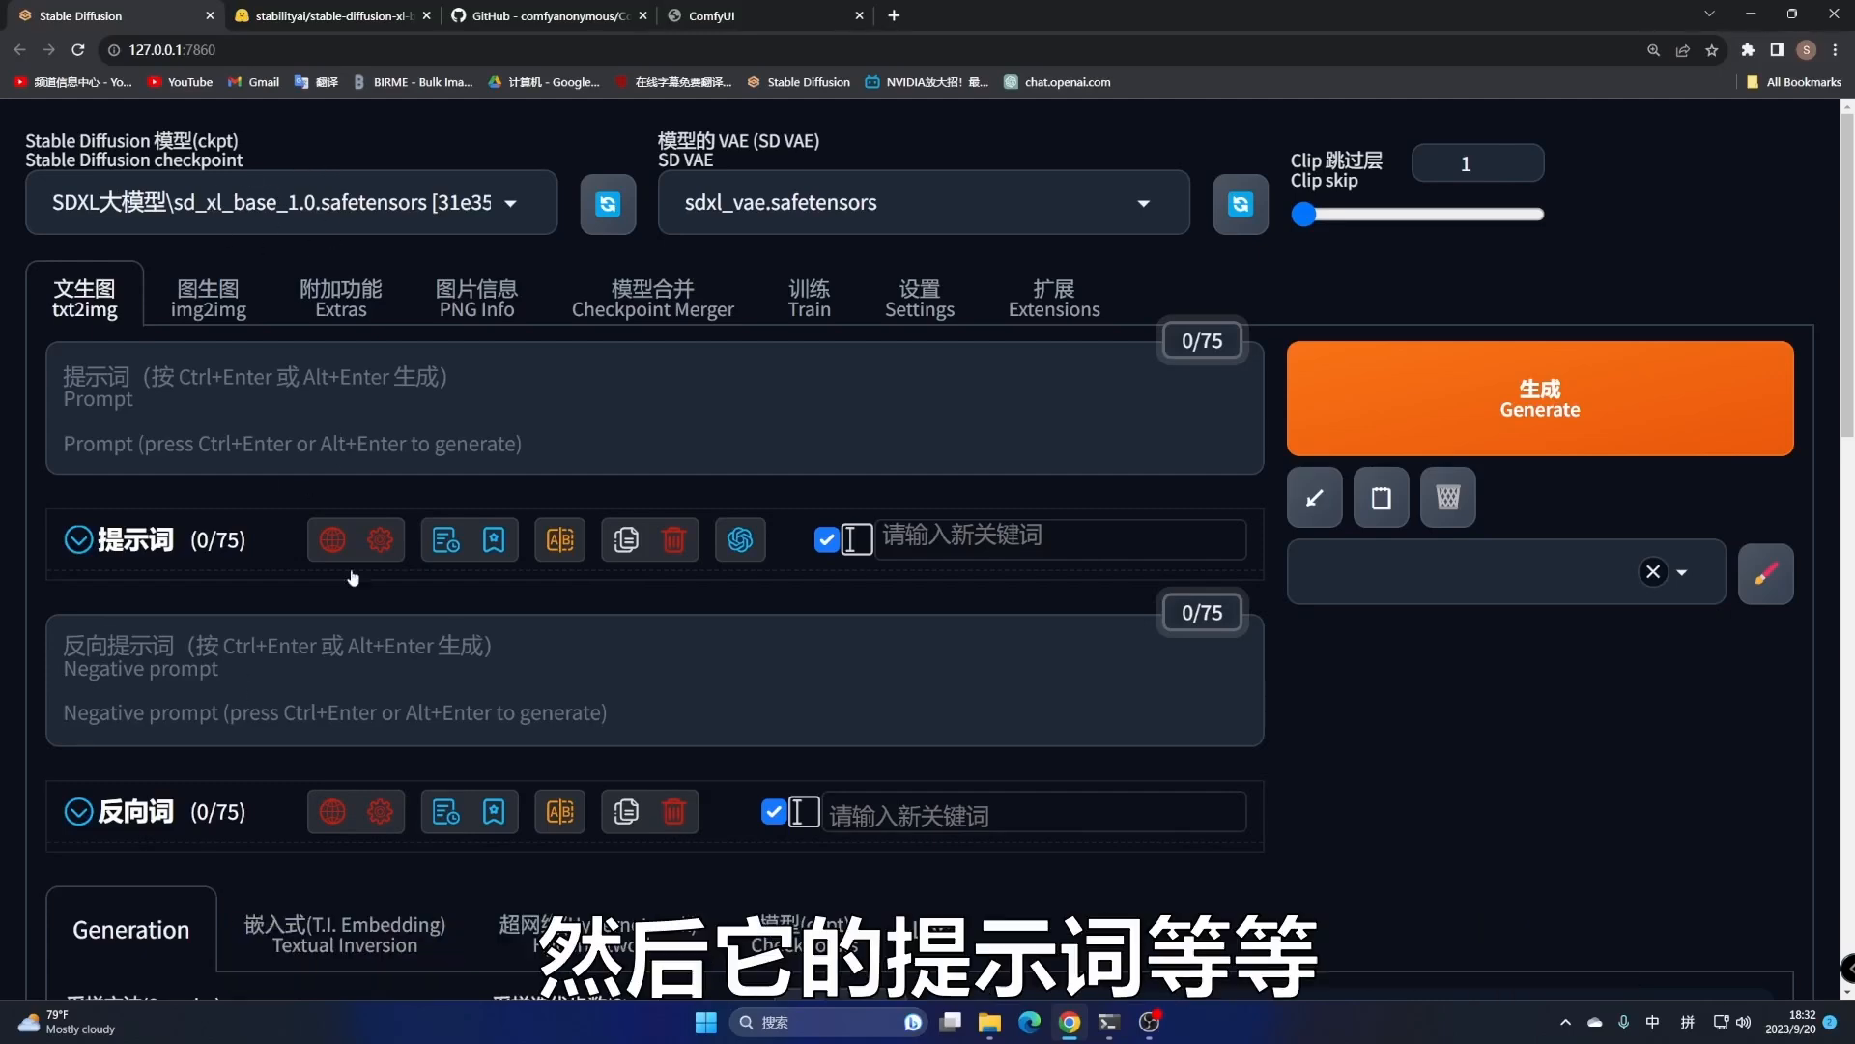
scroll(692, 465, down, 6)
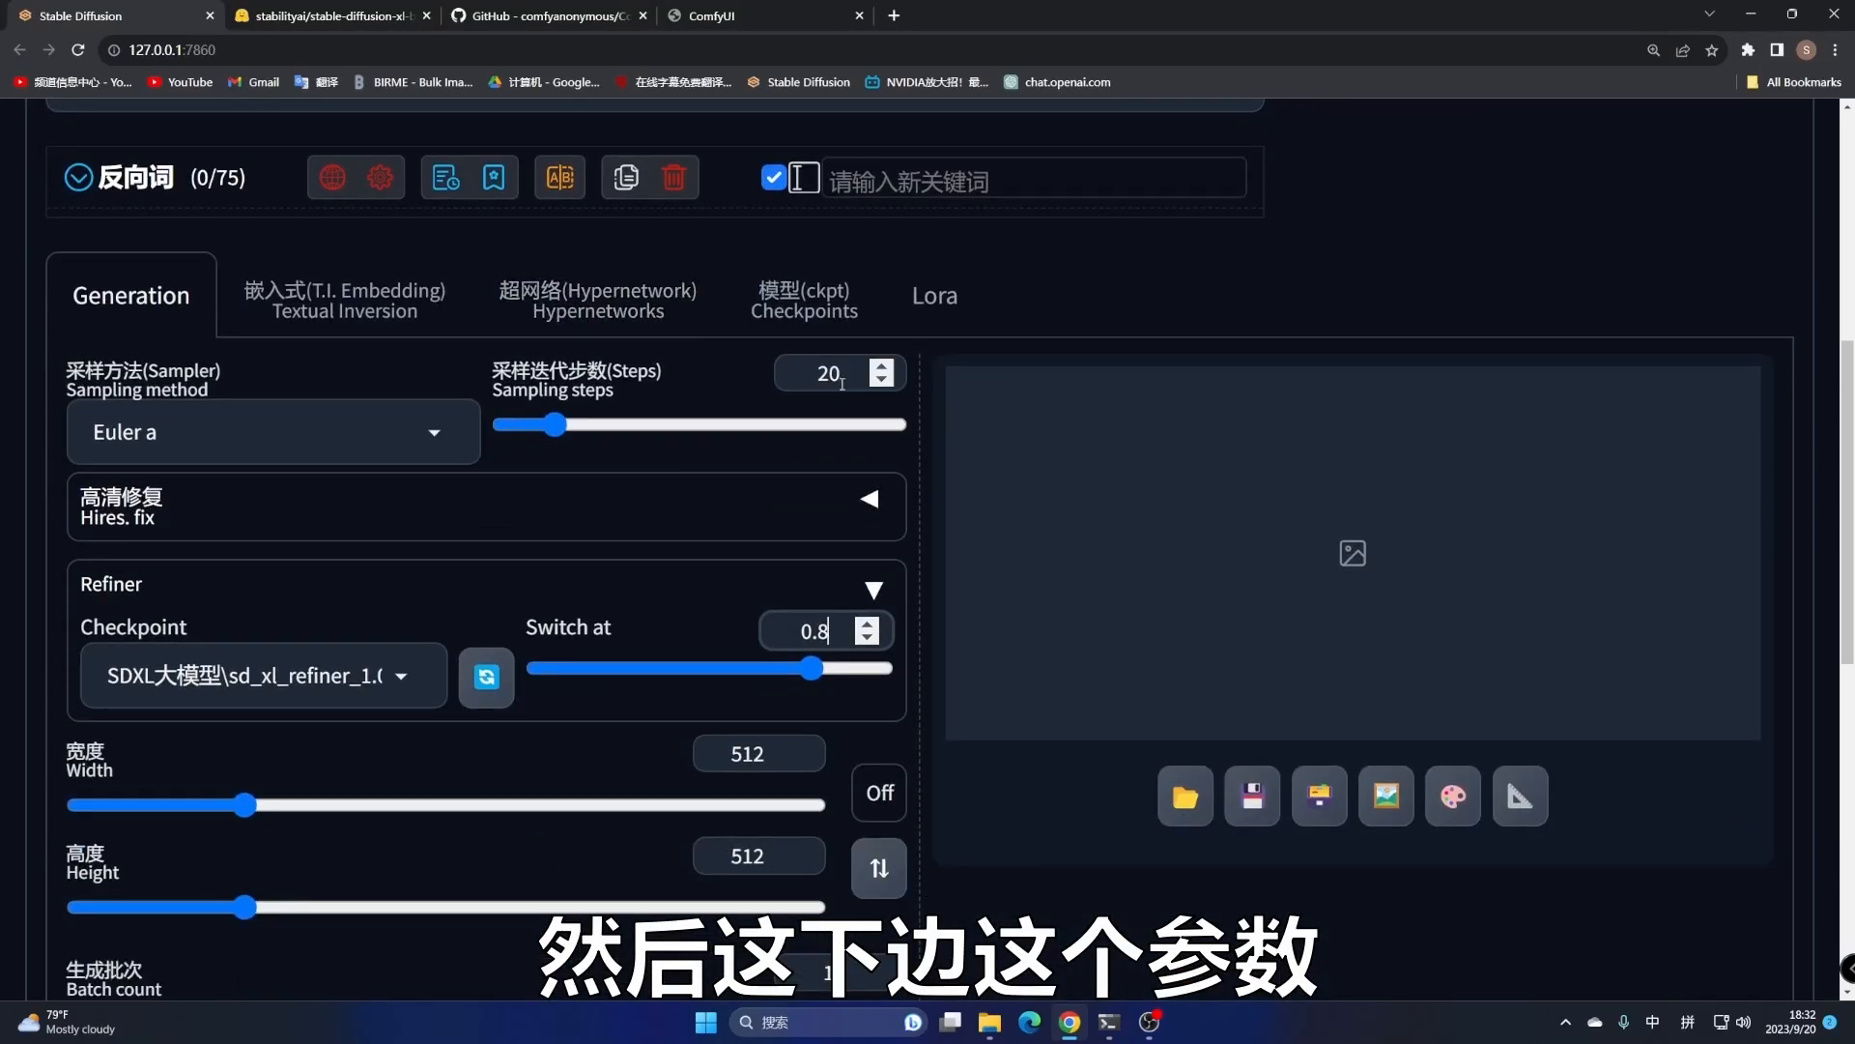
double_click(813, 371)
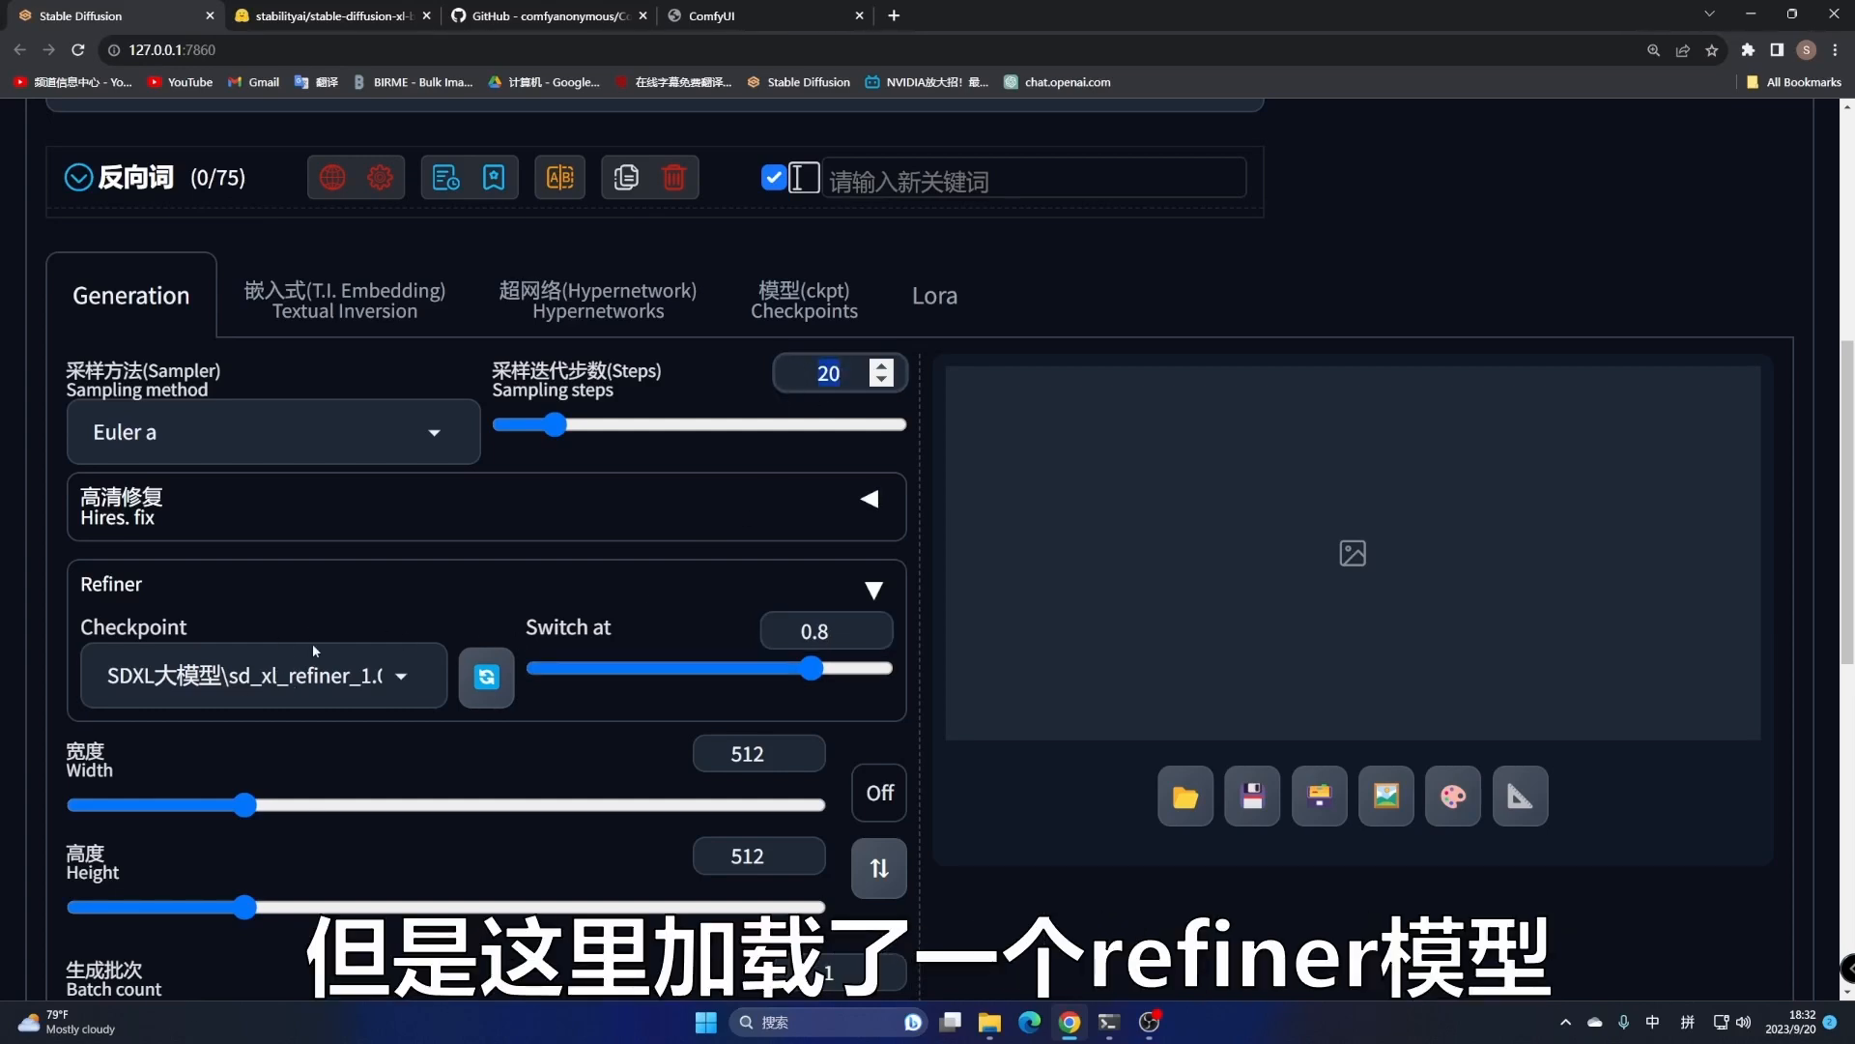
double_click(844, 632)
click(836, 636)
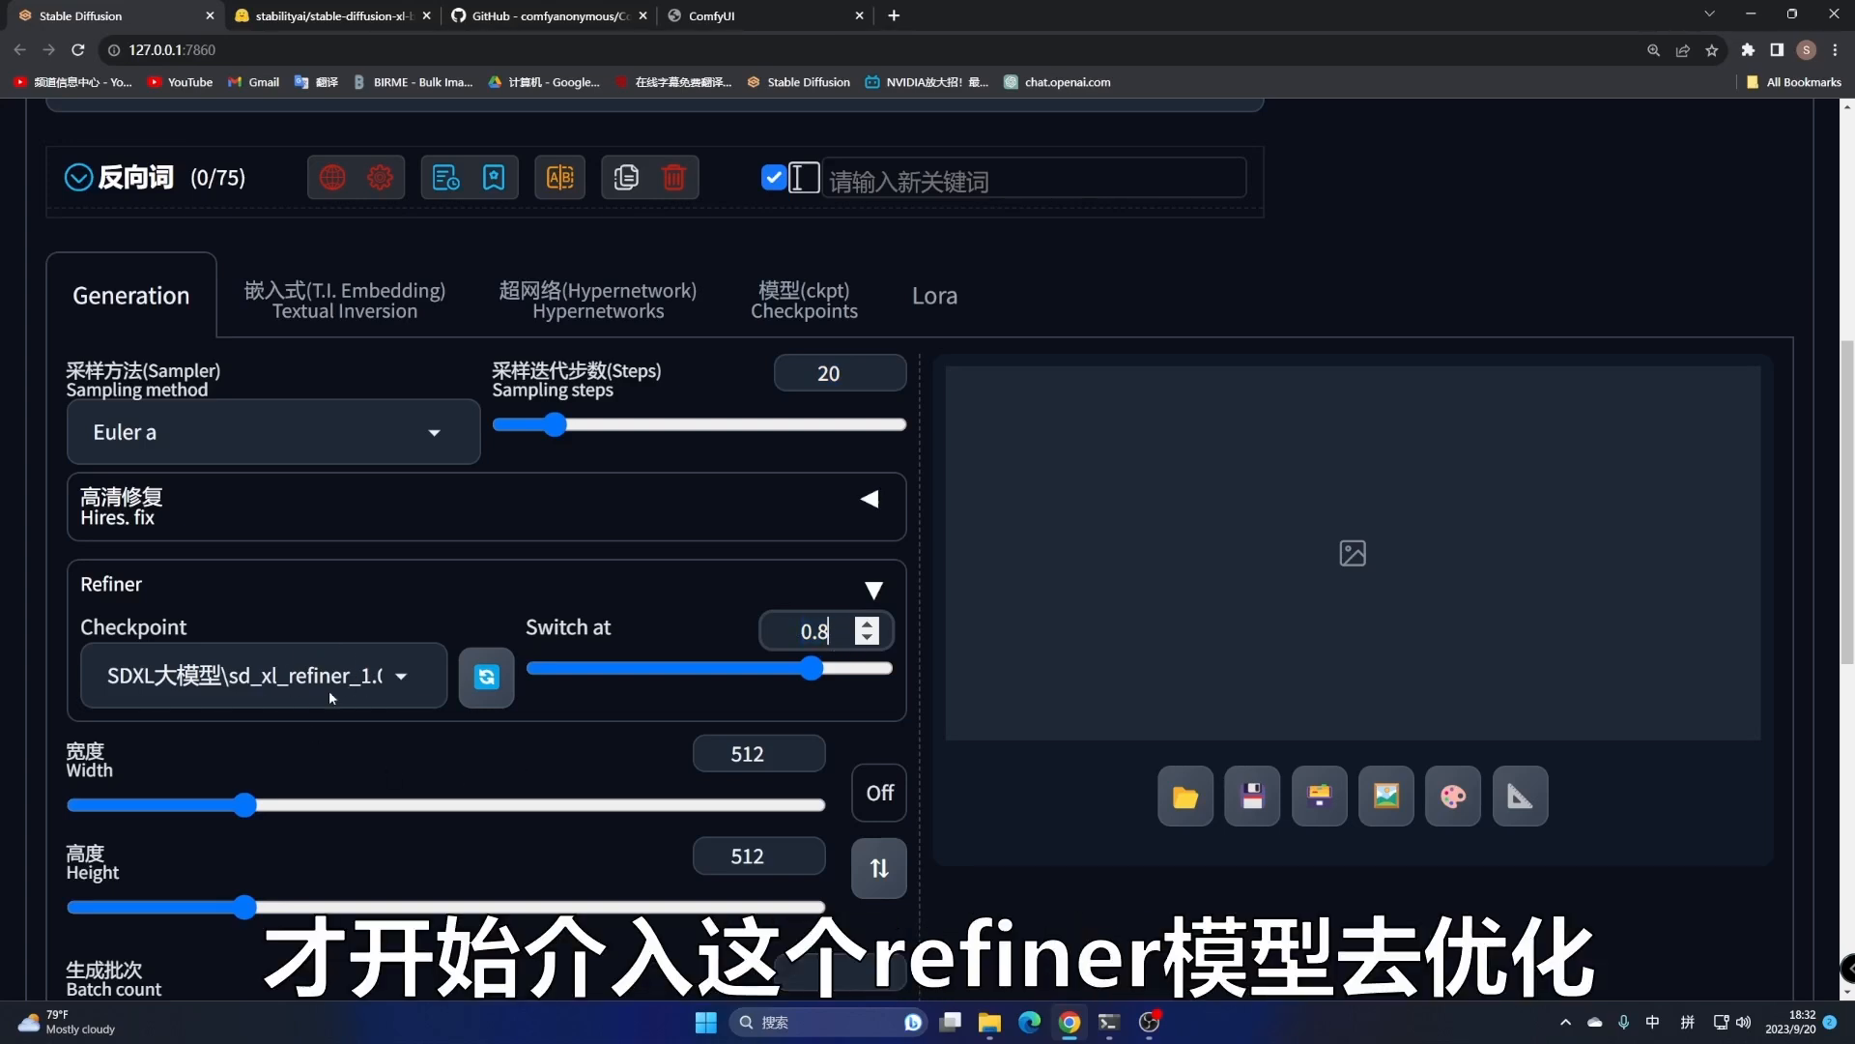
double_click(828, 373)
double_click(830, 631)
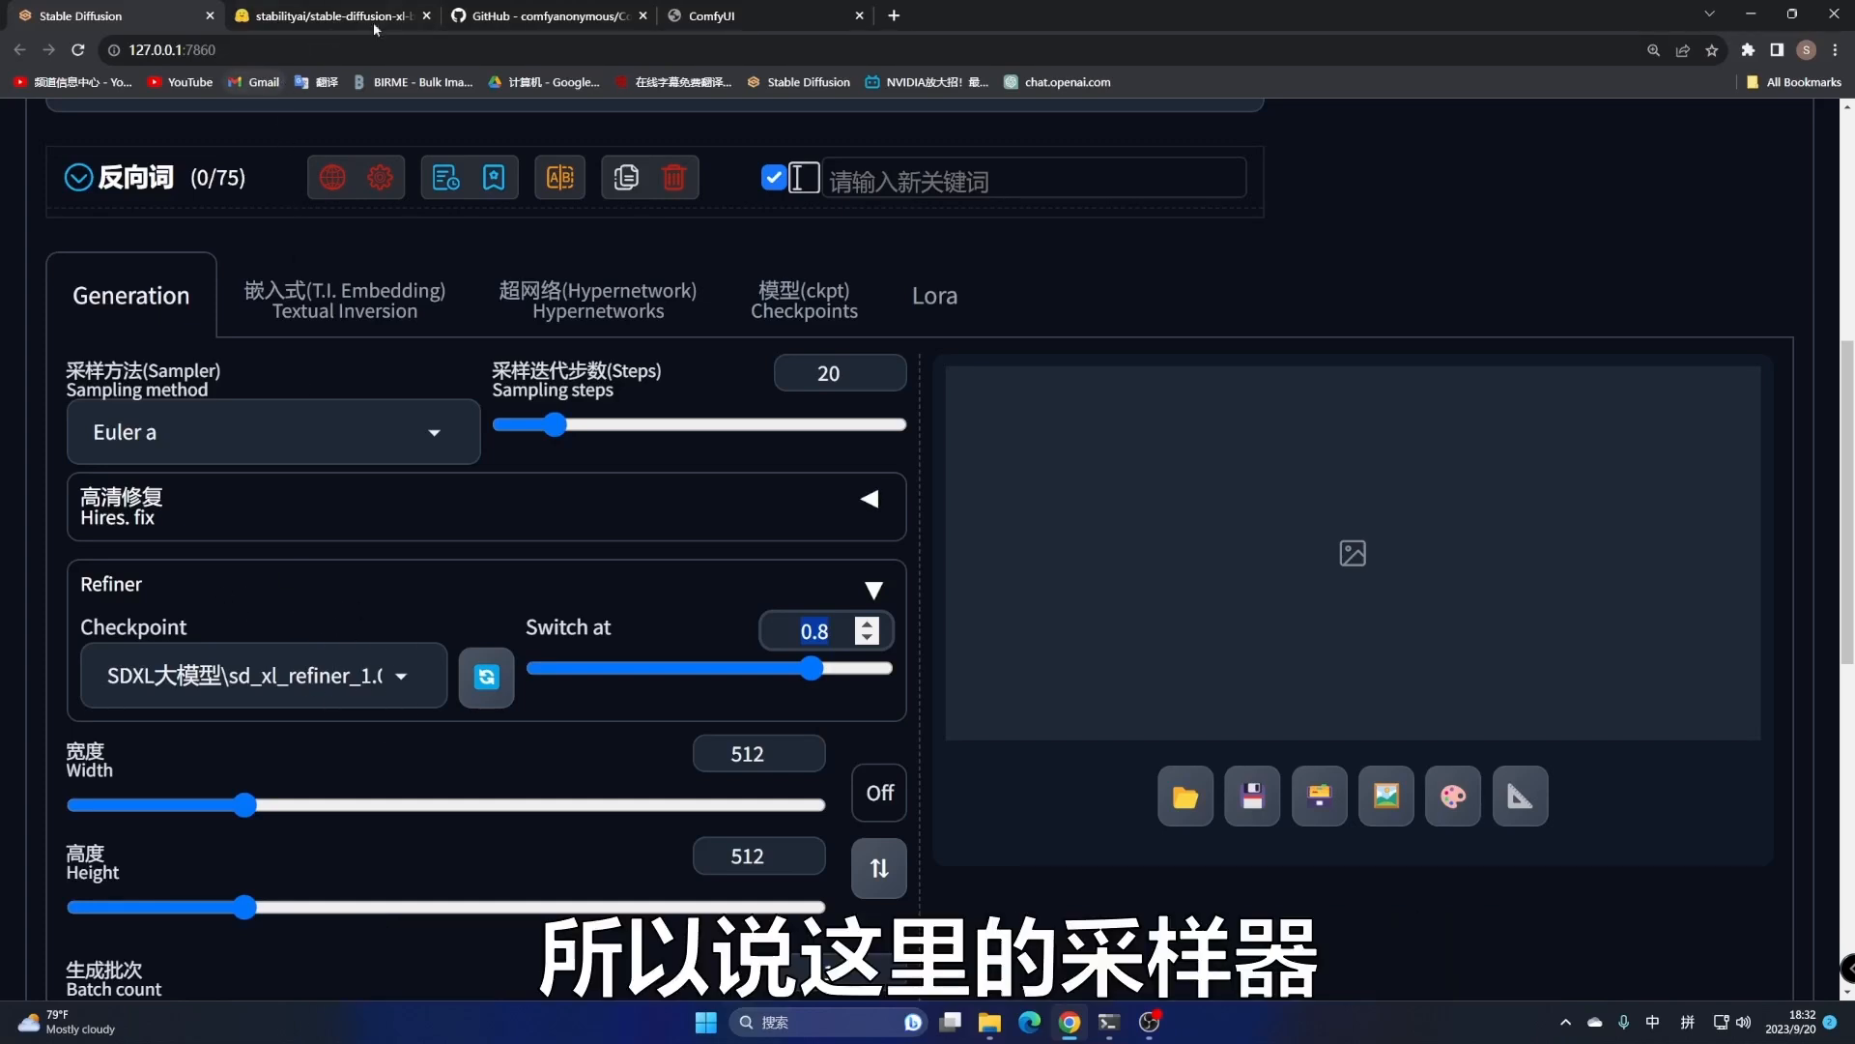
Switch back to ComfyUI, add a KSampler (Advanced) node from the sampling category and place it beside the existing KSampler
click(798, 8)
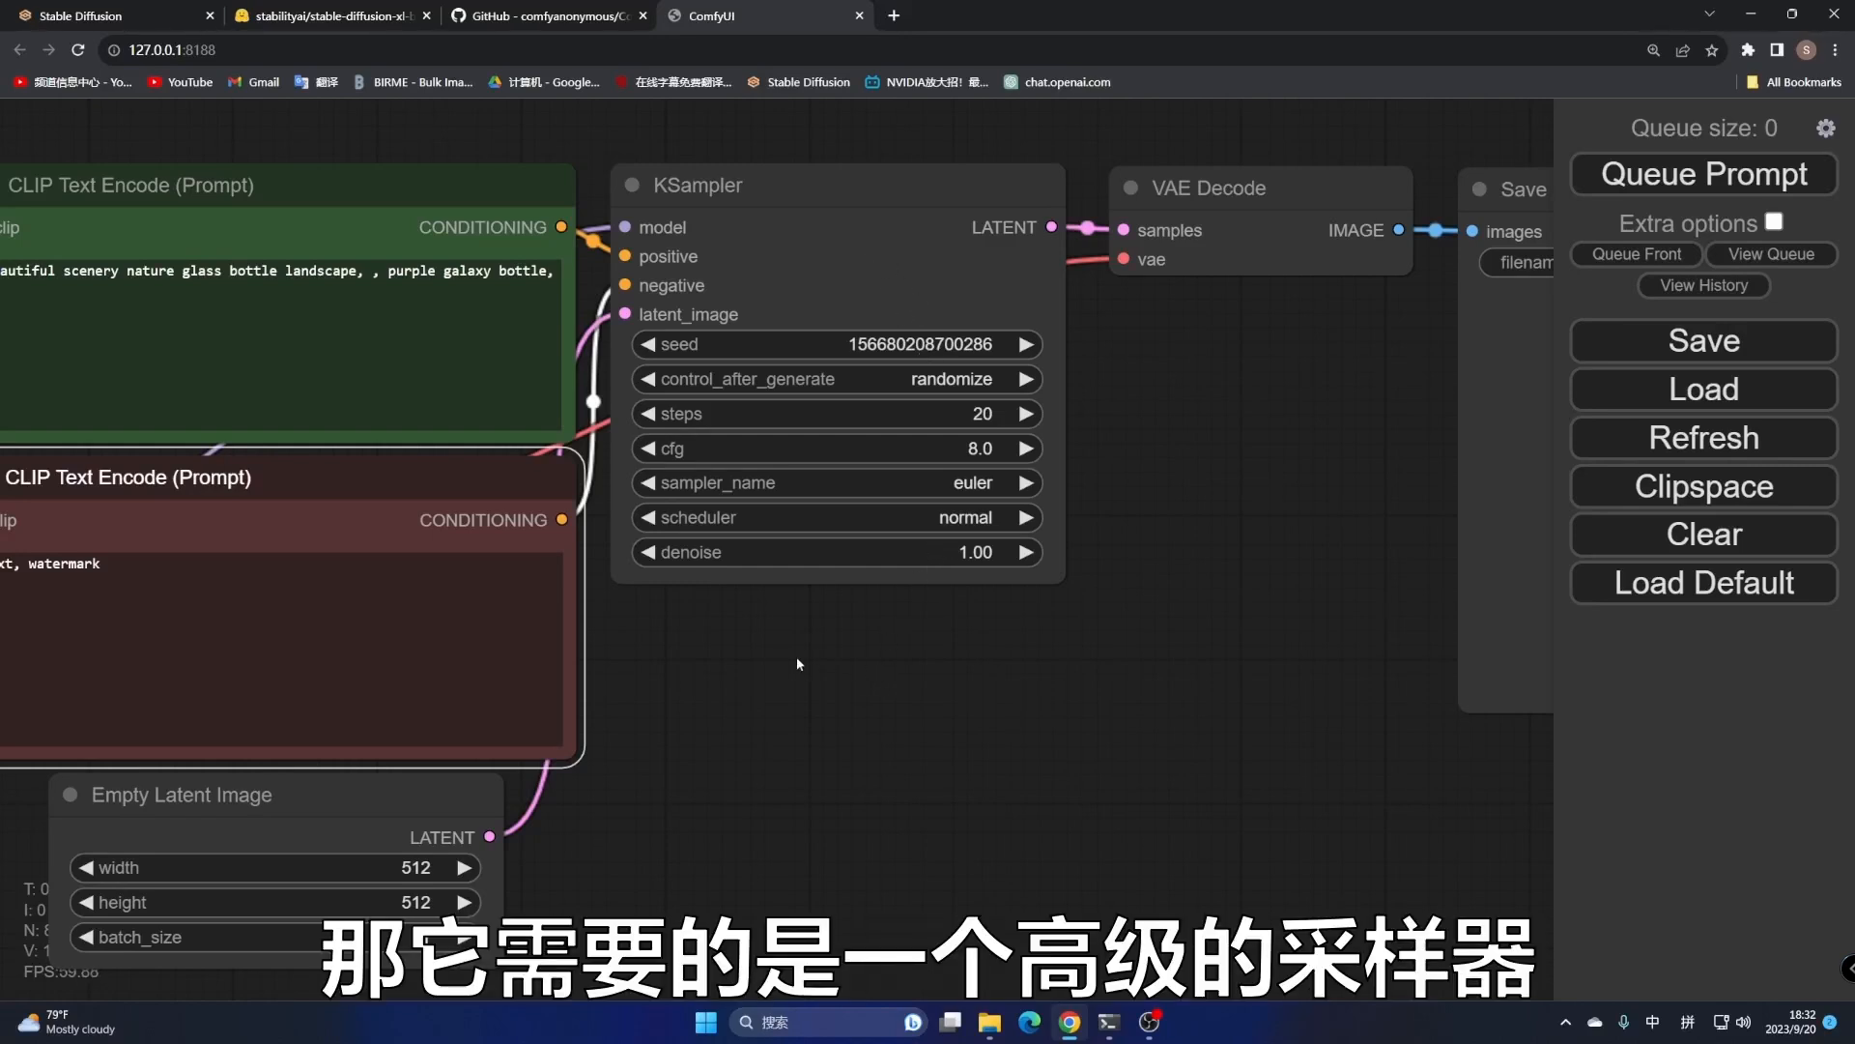
right_click(683, 661)
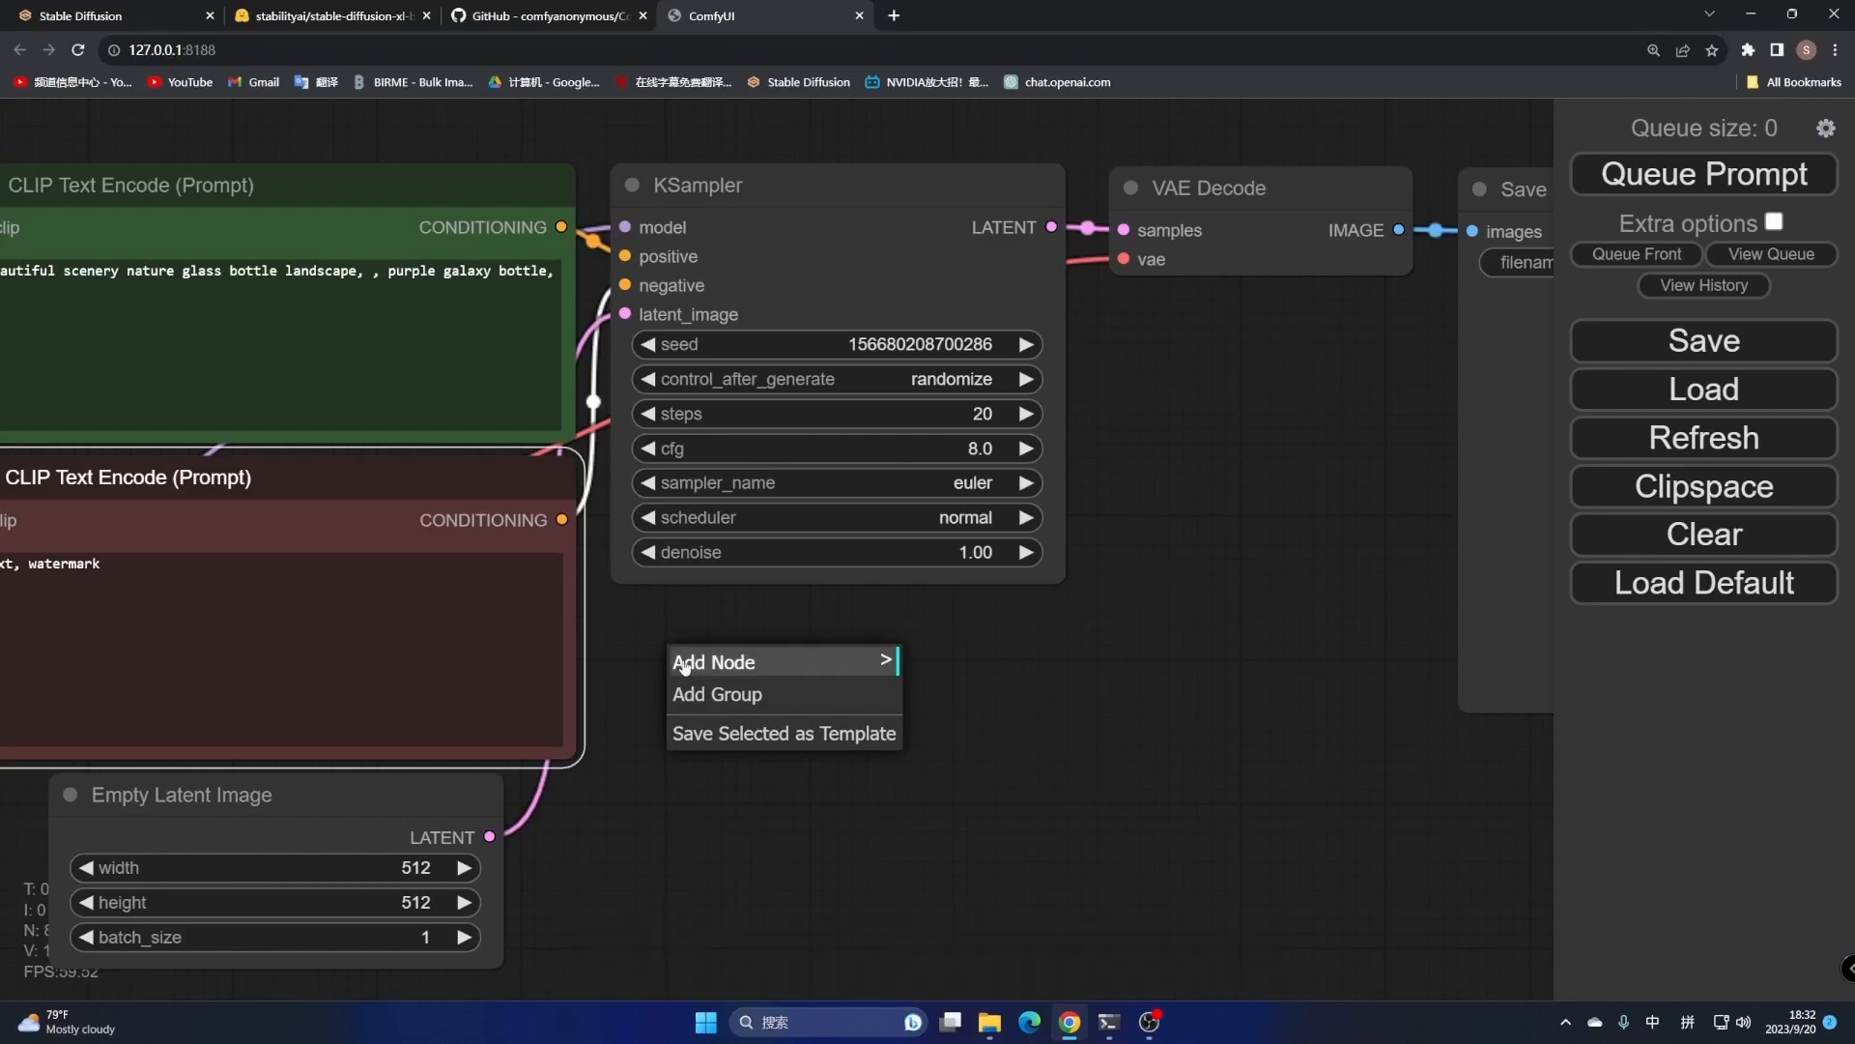
click(748, 665)
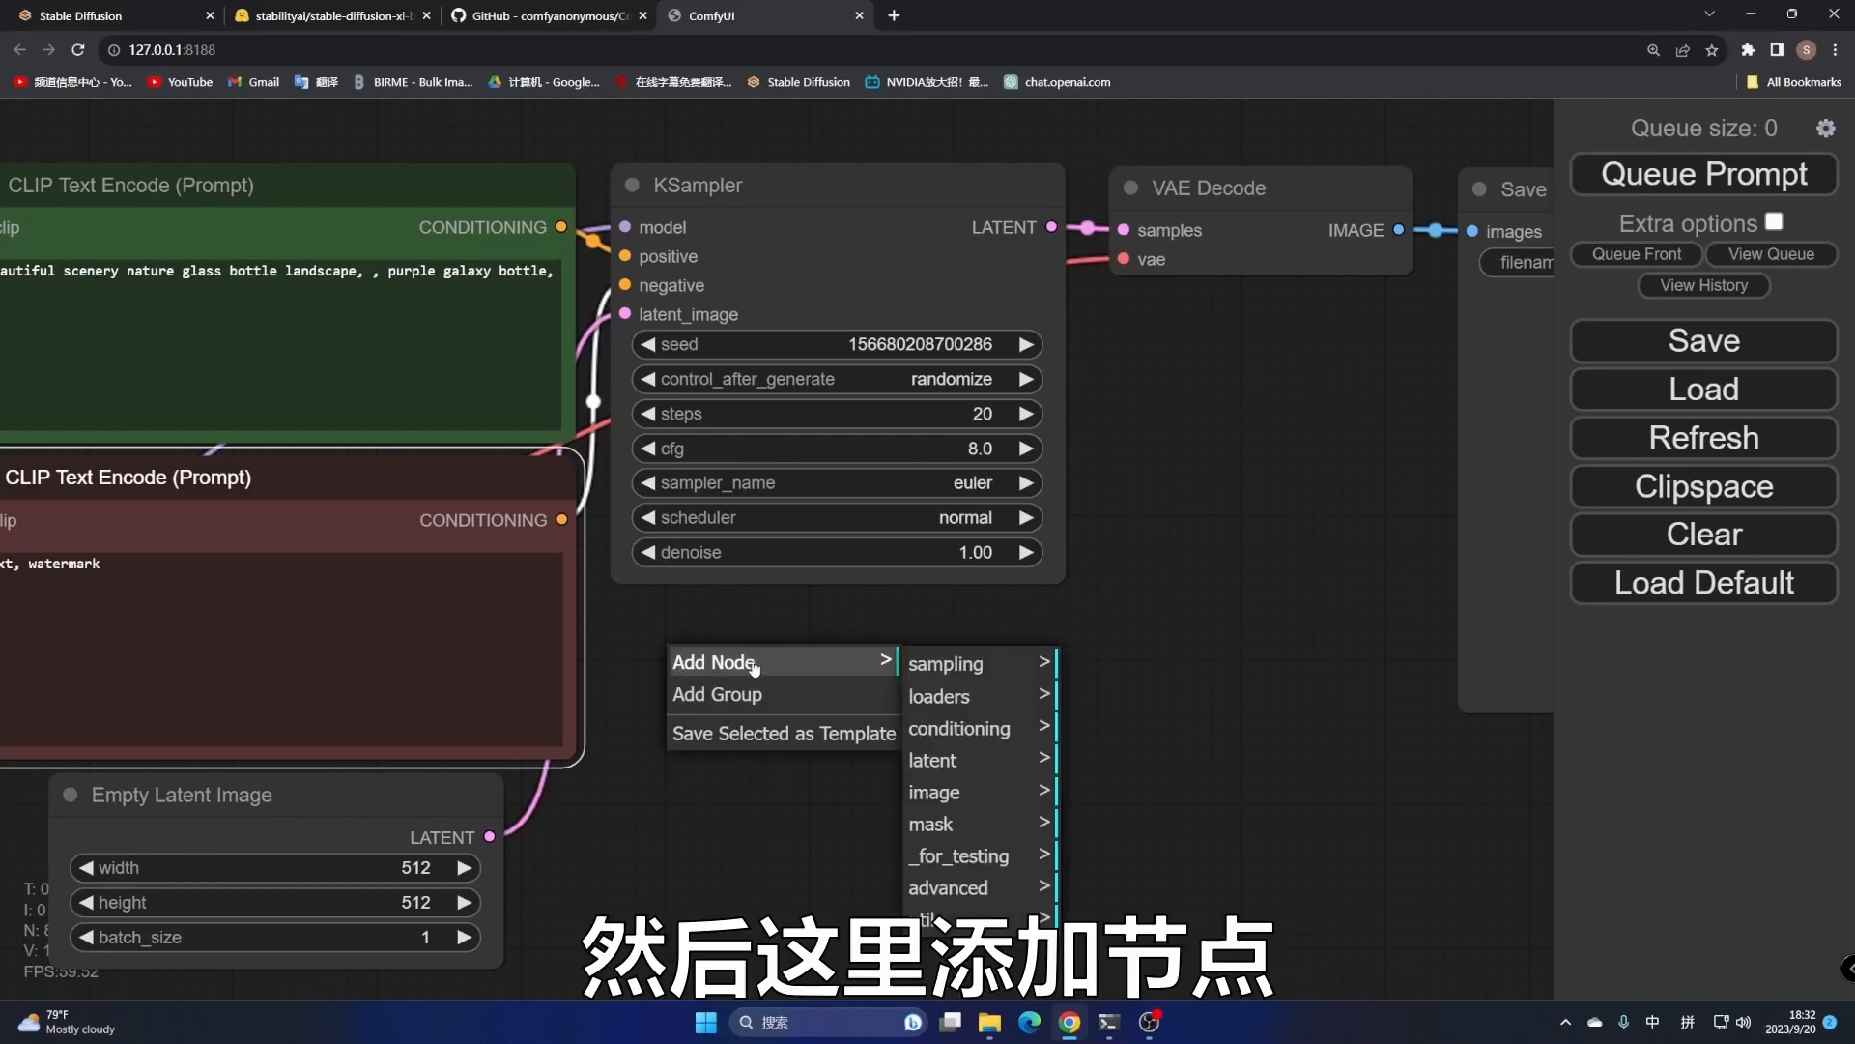
click(974, 665)
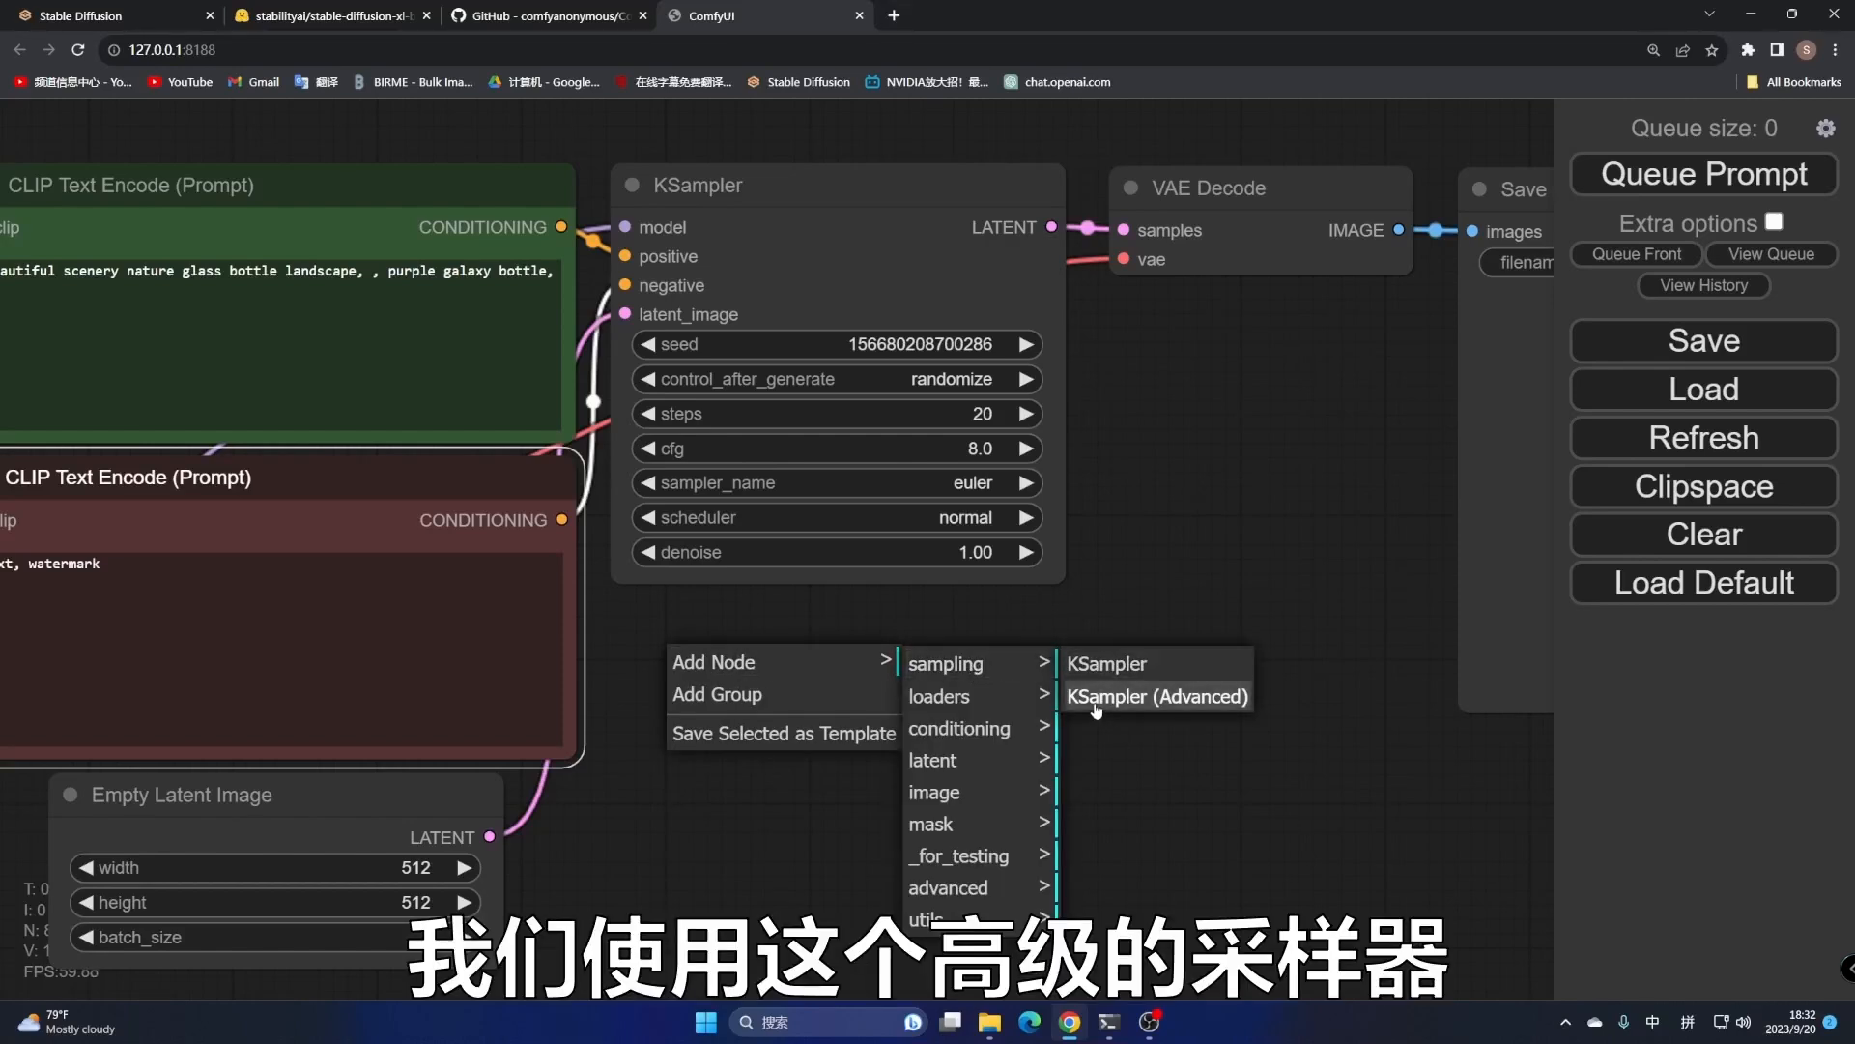
click(1137, 697)
drag(995, 650, 1416, 182)
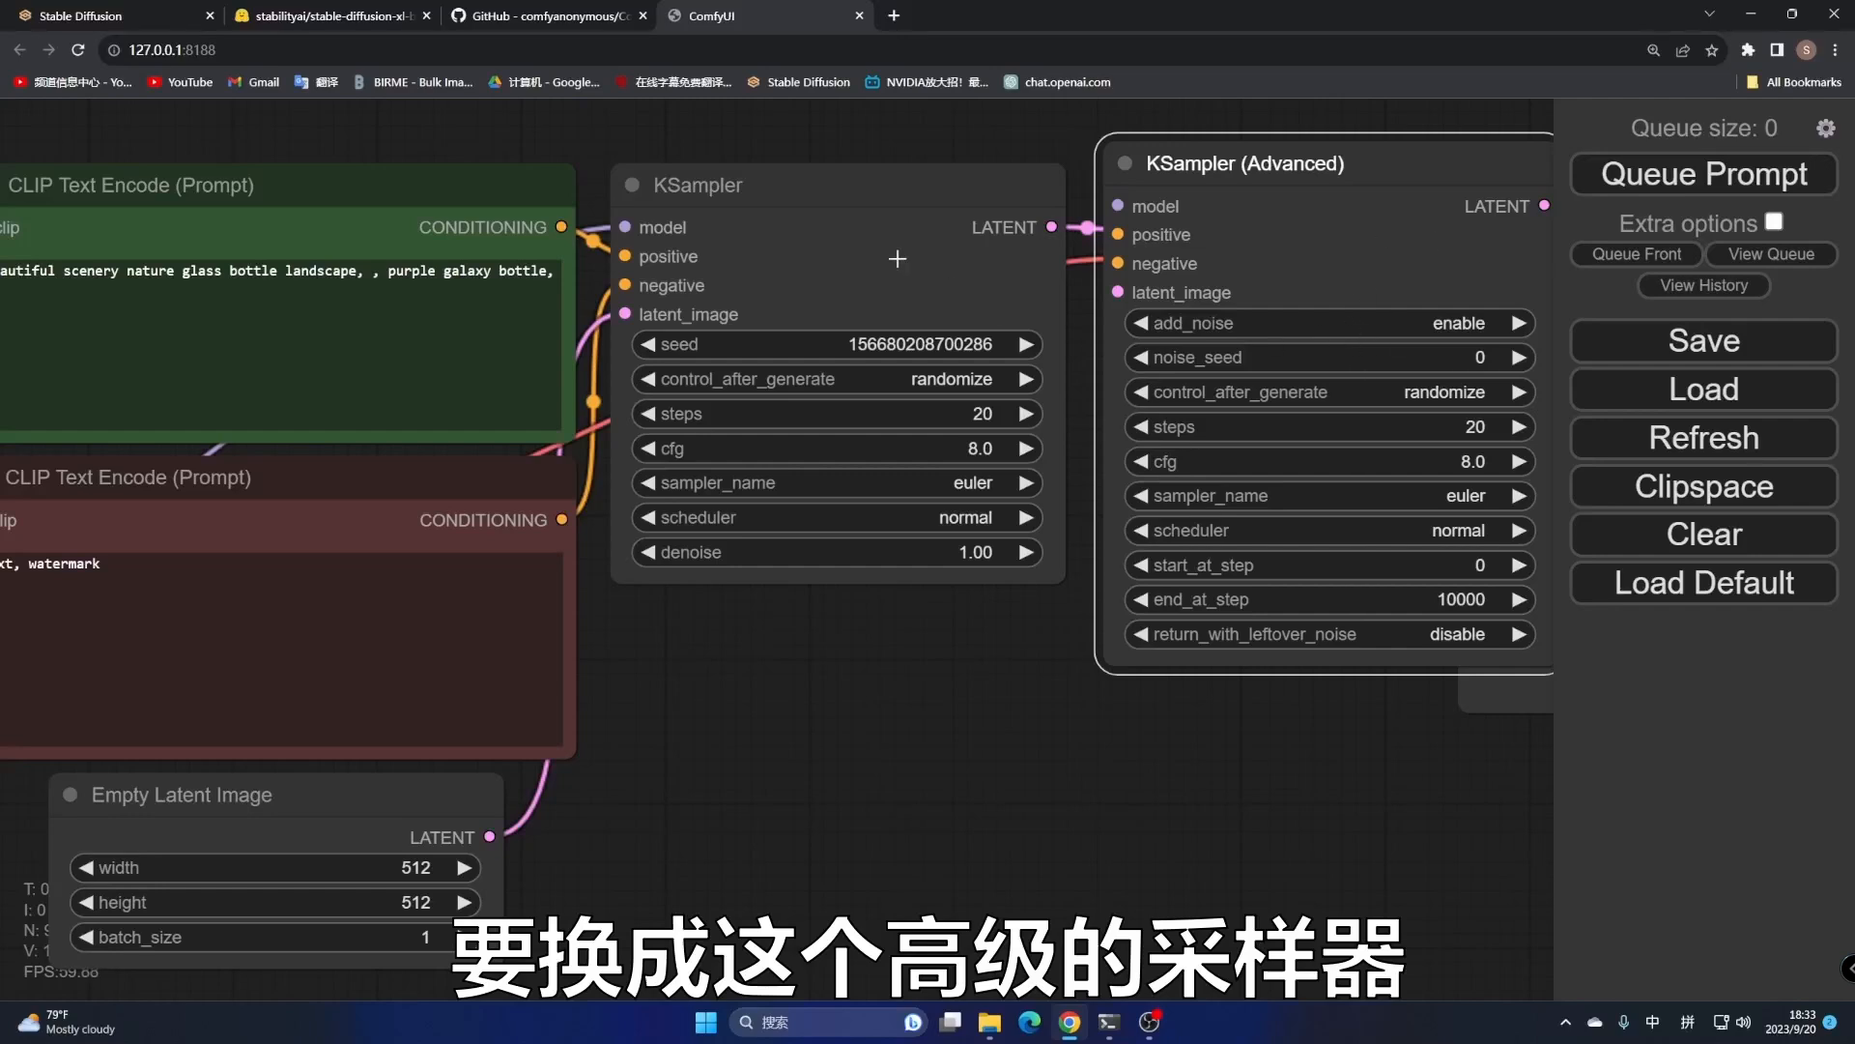
Delete the basic KSampler node and move the KSampler (Advanced) node into its place beside the prompt nodes
click(875, 227)
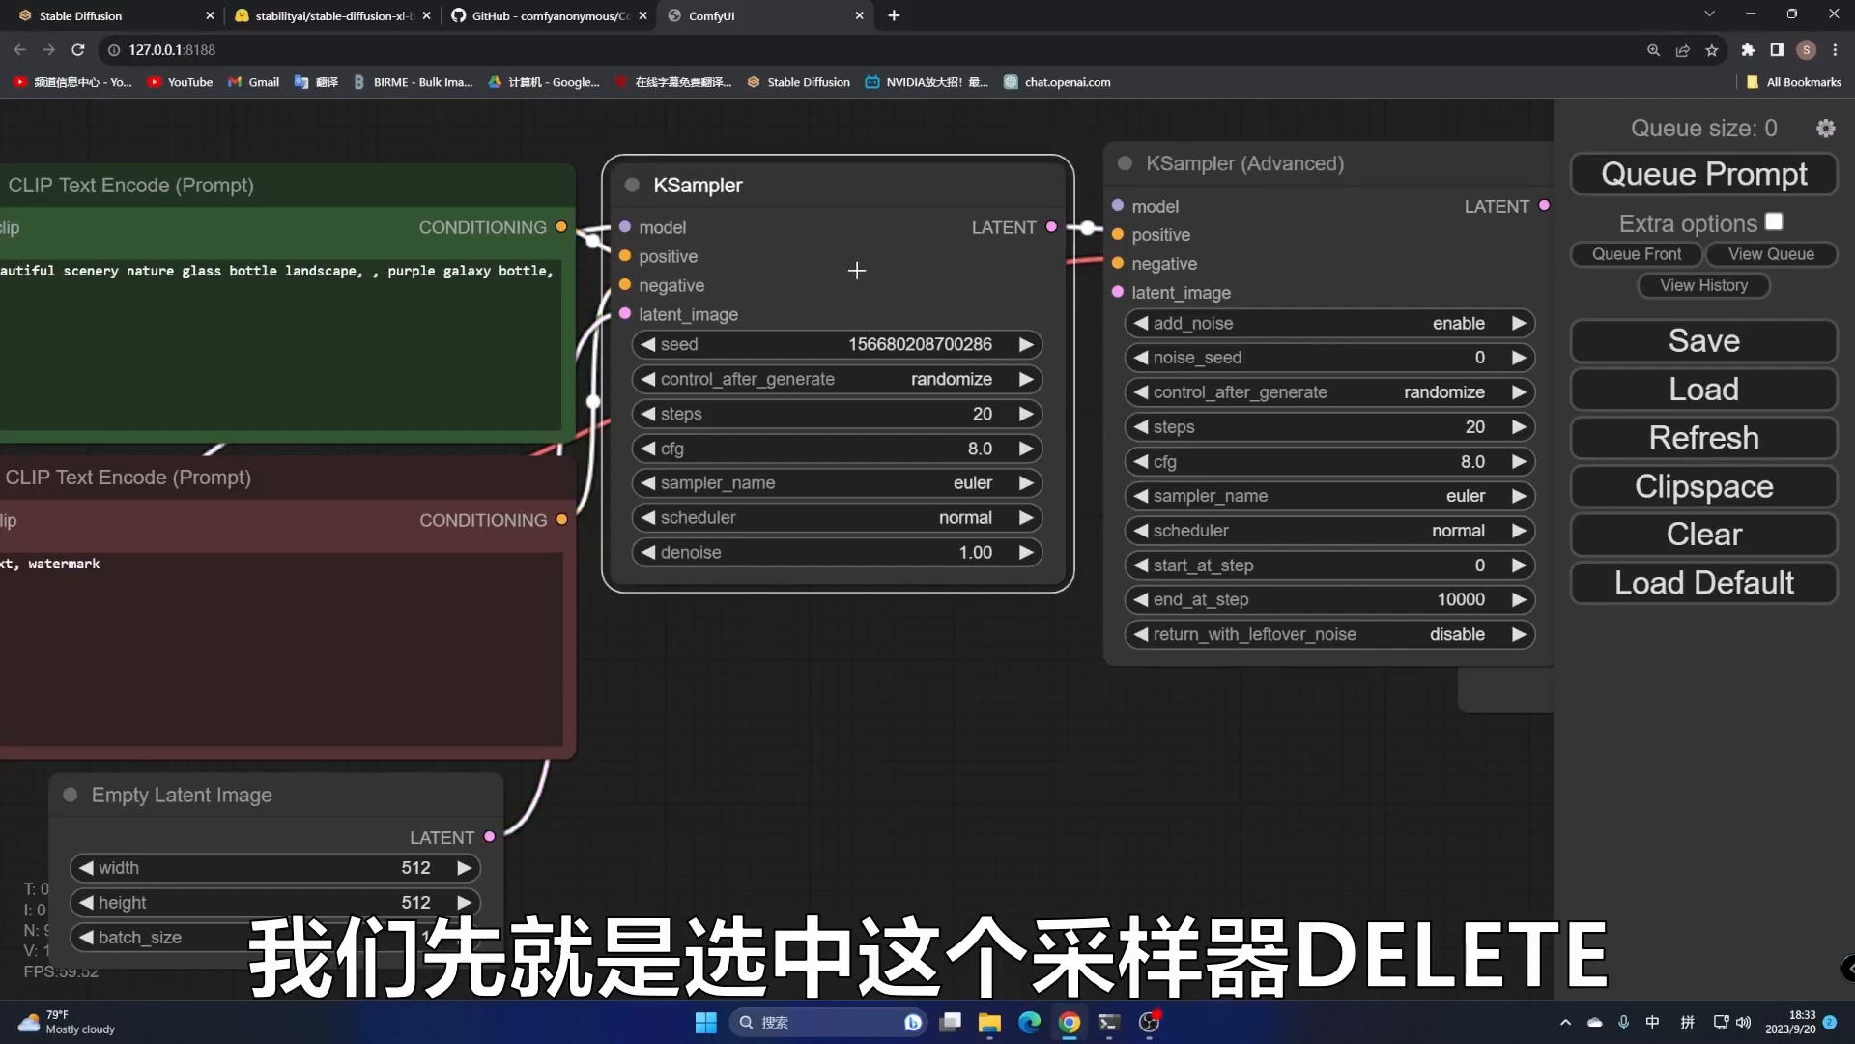
key(Delete)
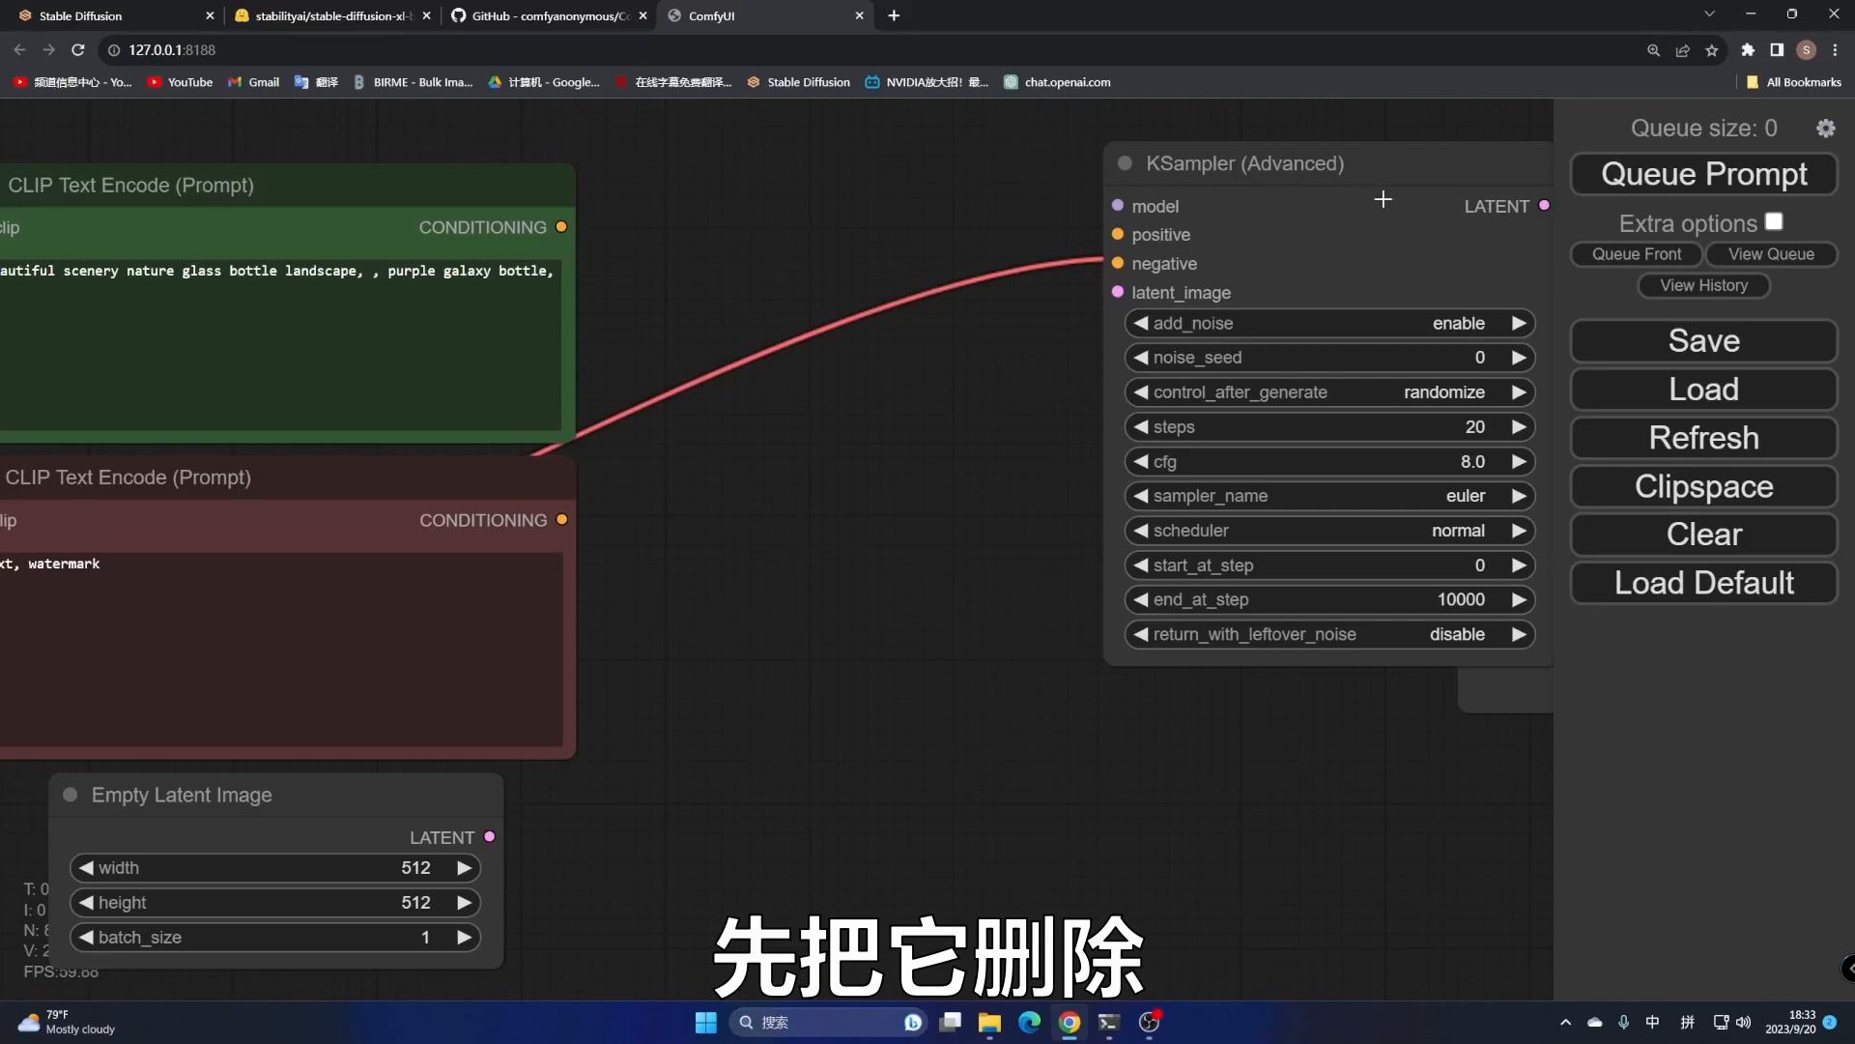
drag(1391, 177, 915, 189)
drag(520, 119, 822, 124)
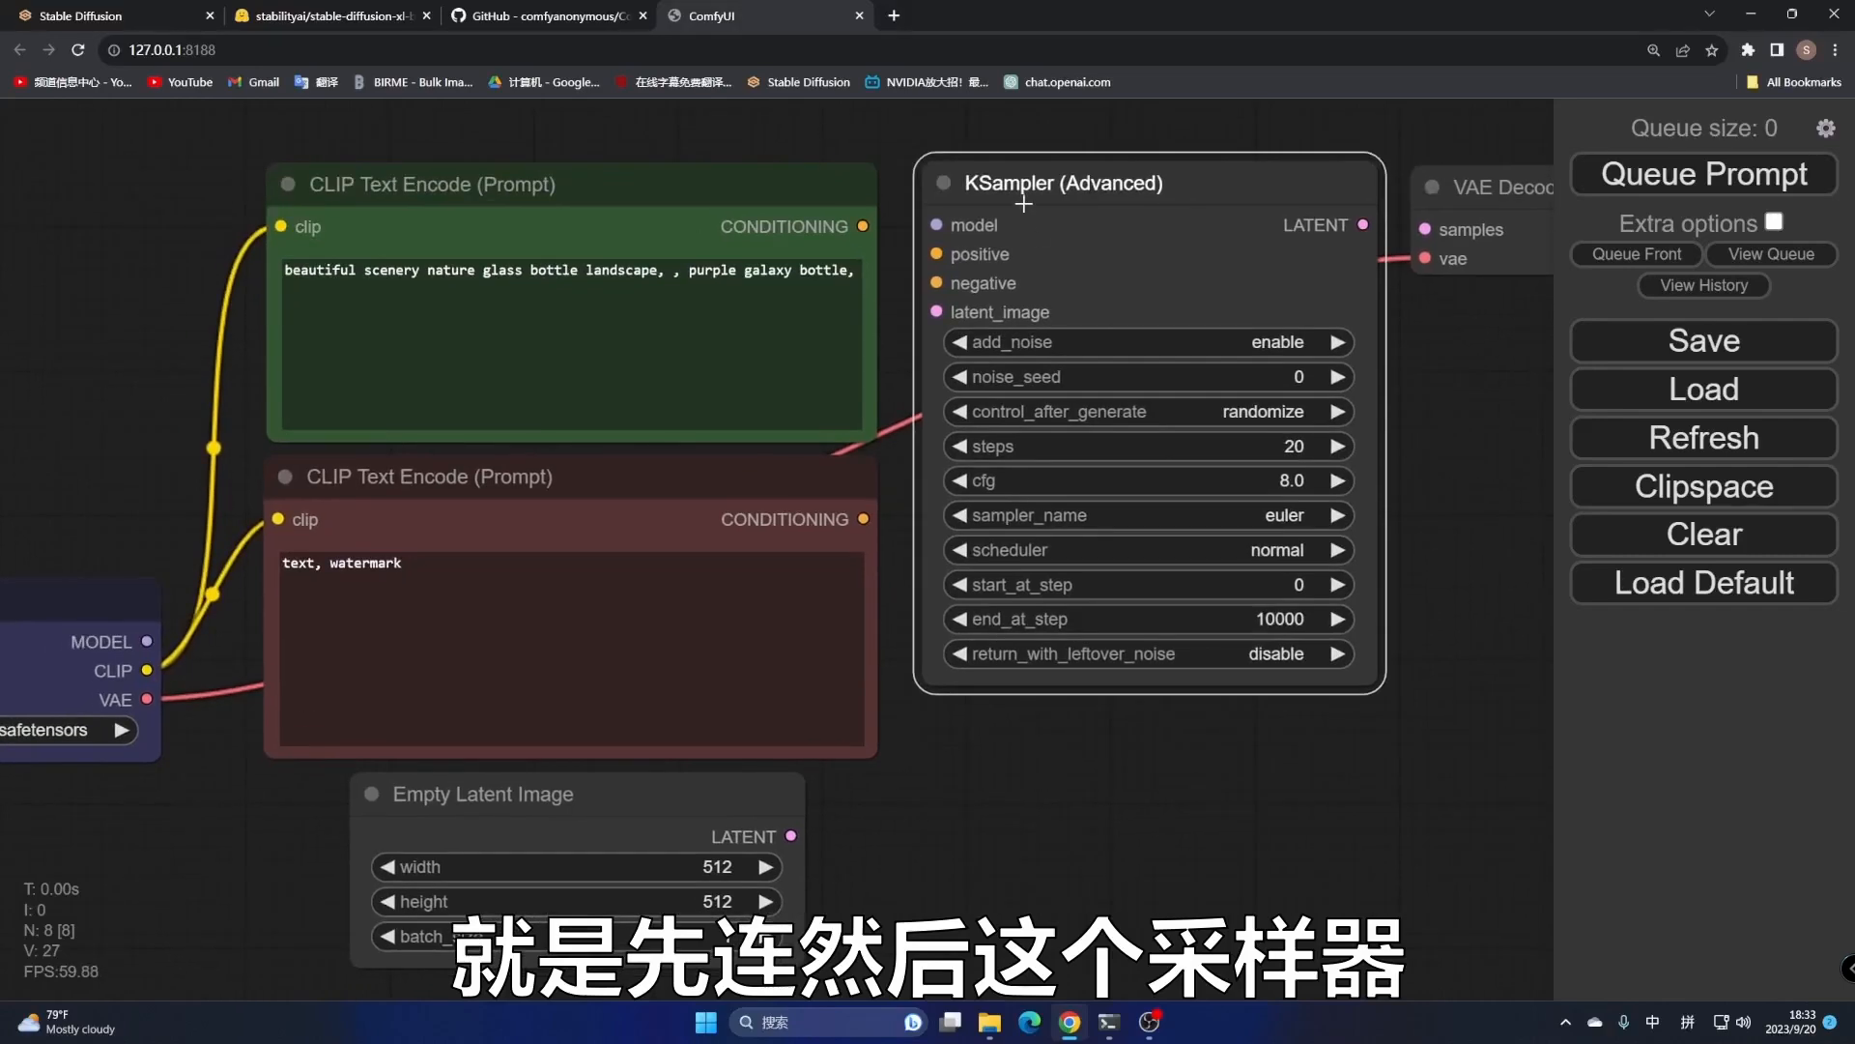
Connect KSampler (Advanced) to the base checkpoint's MODEL, both prompts' CONDITIONING, the Empty Latent Image's LATENT, and VAE Decode's samples input
drag(945, 225, 147, 642)
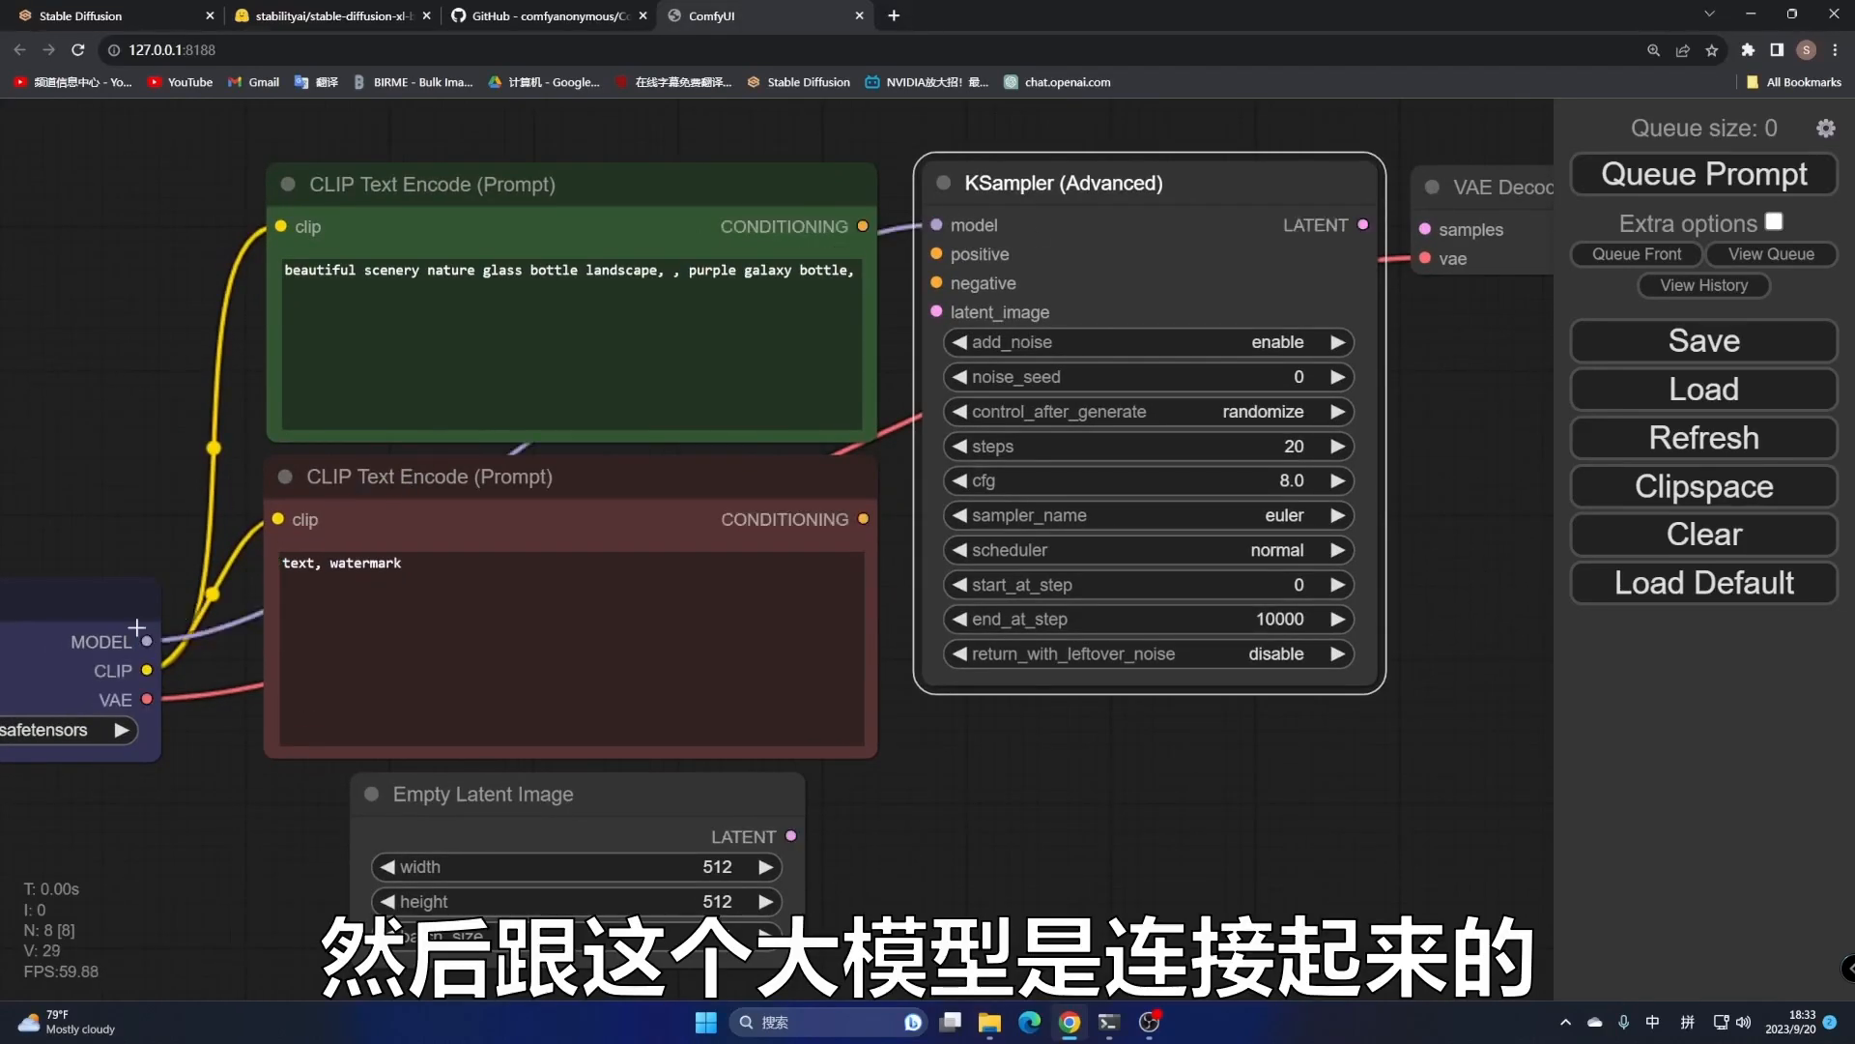
drag(865, 226, 936, 254)
drag(863, 519, 790, 835)
drag(1179, 785, 863, 829)
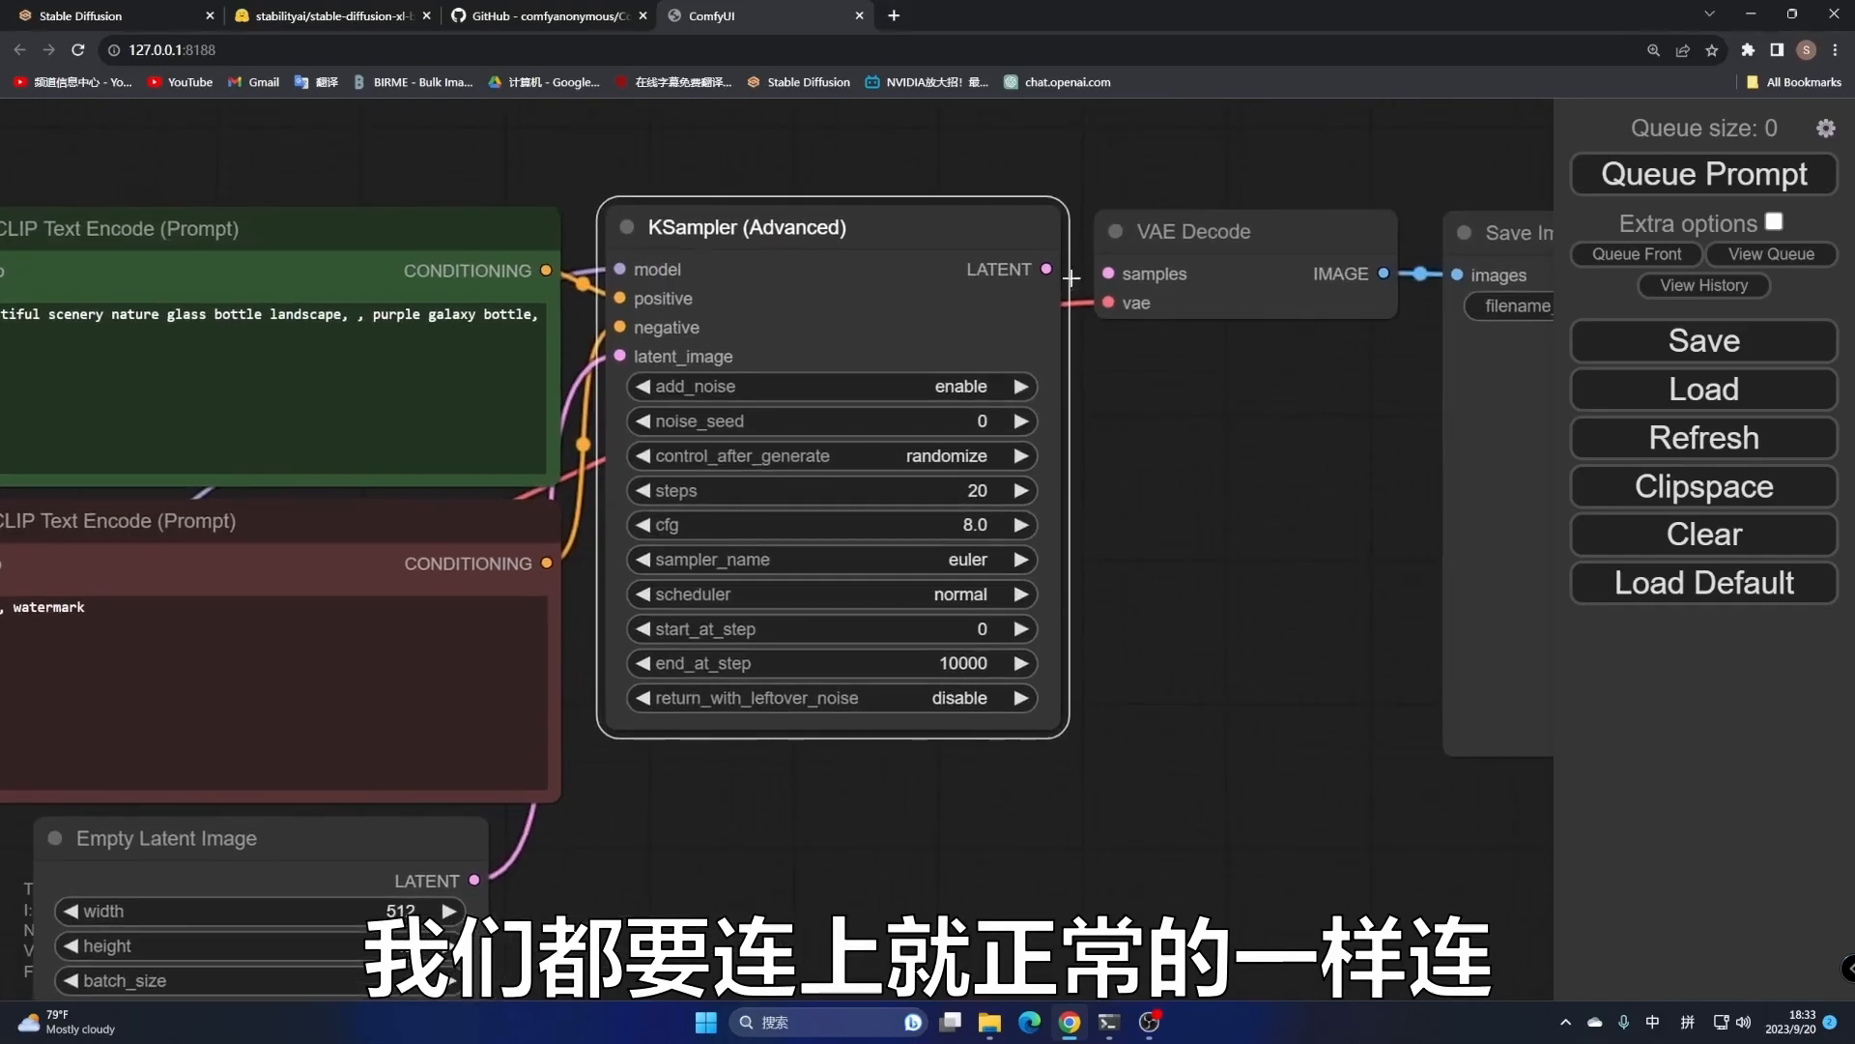
drag(1046, 268, 1109, 274)
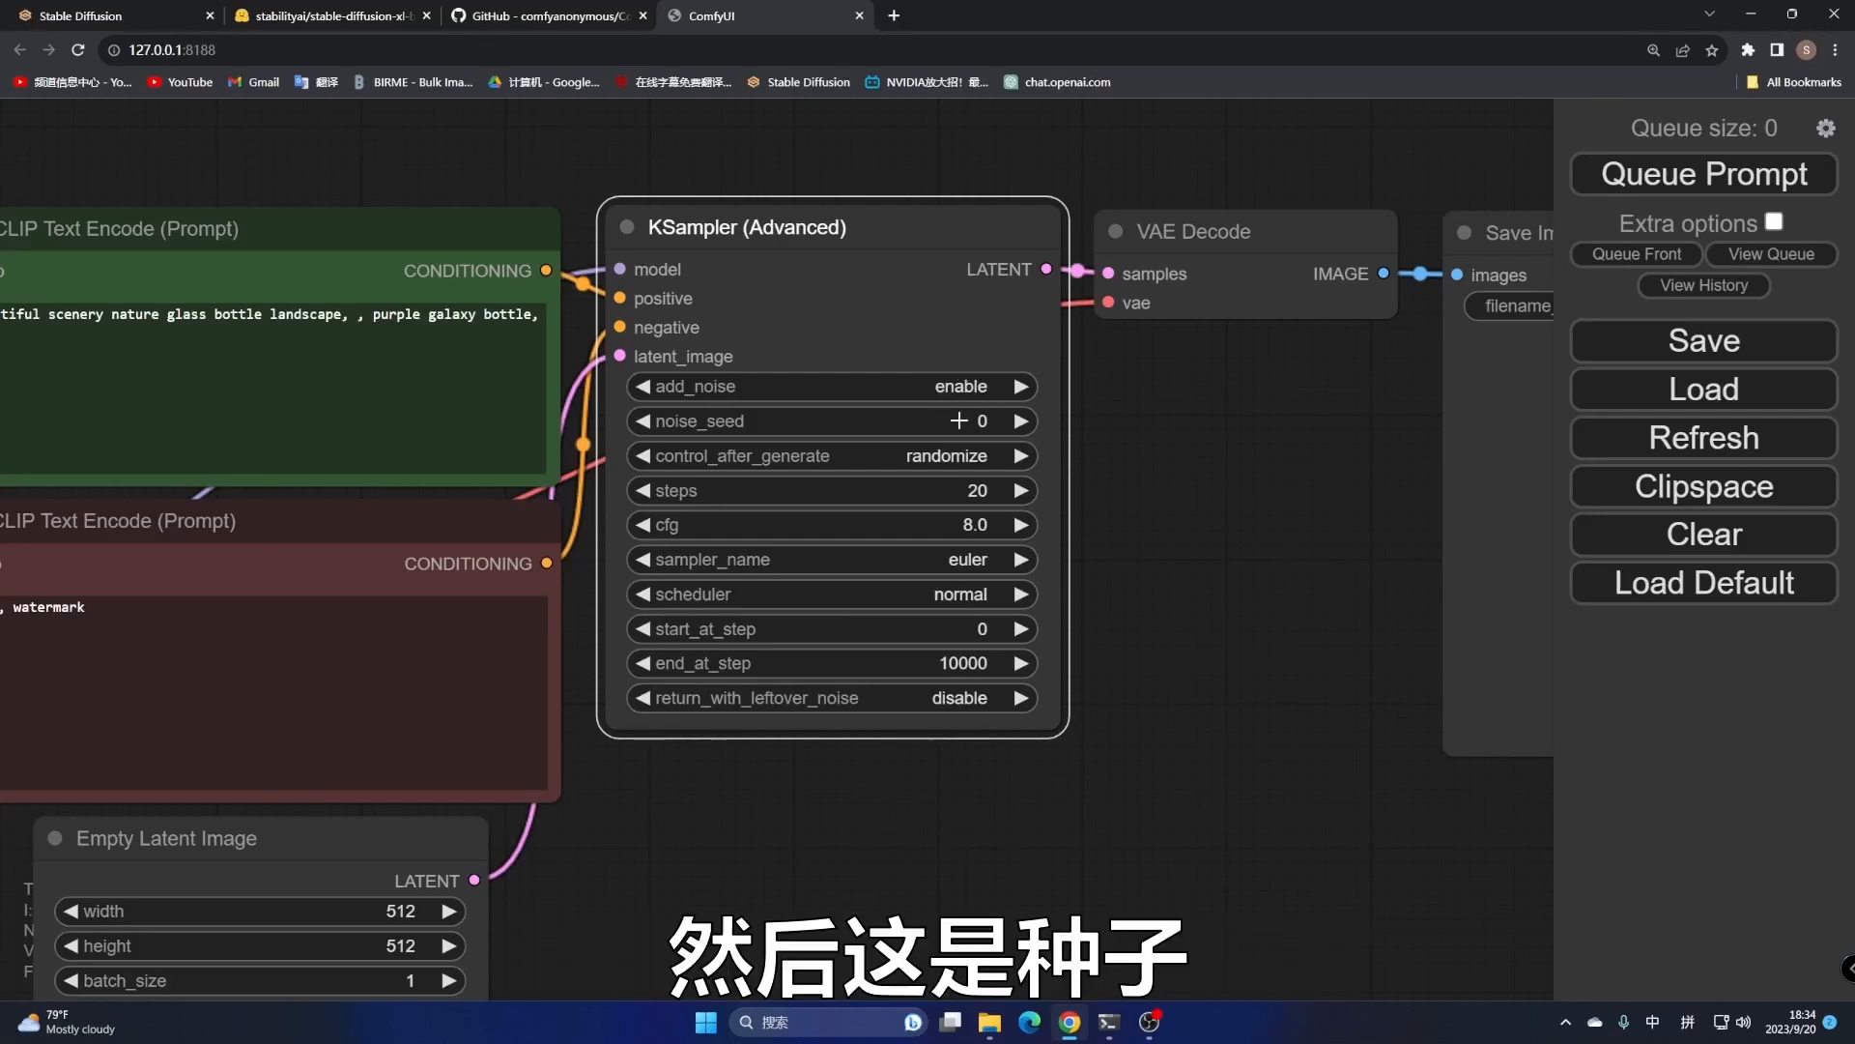
Set the KSampler (Advanced) node's steps to 30
click(978, 491)
double_click(1155, 488)
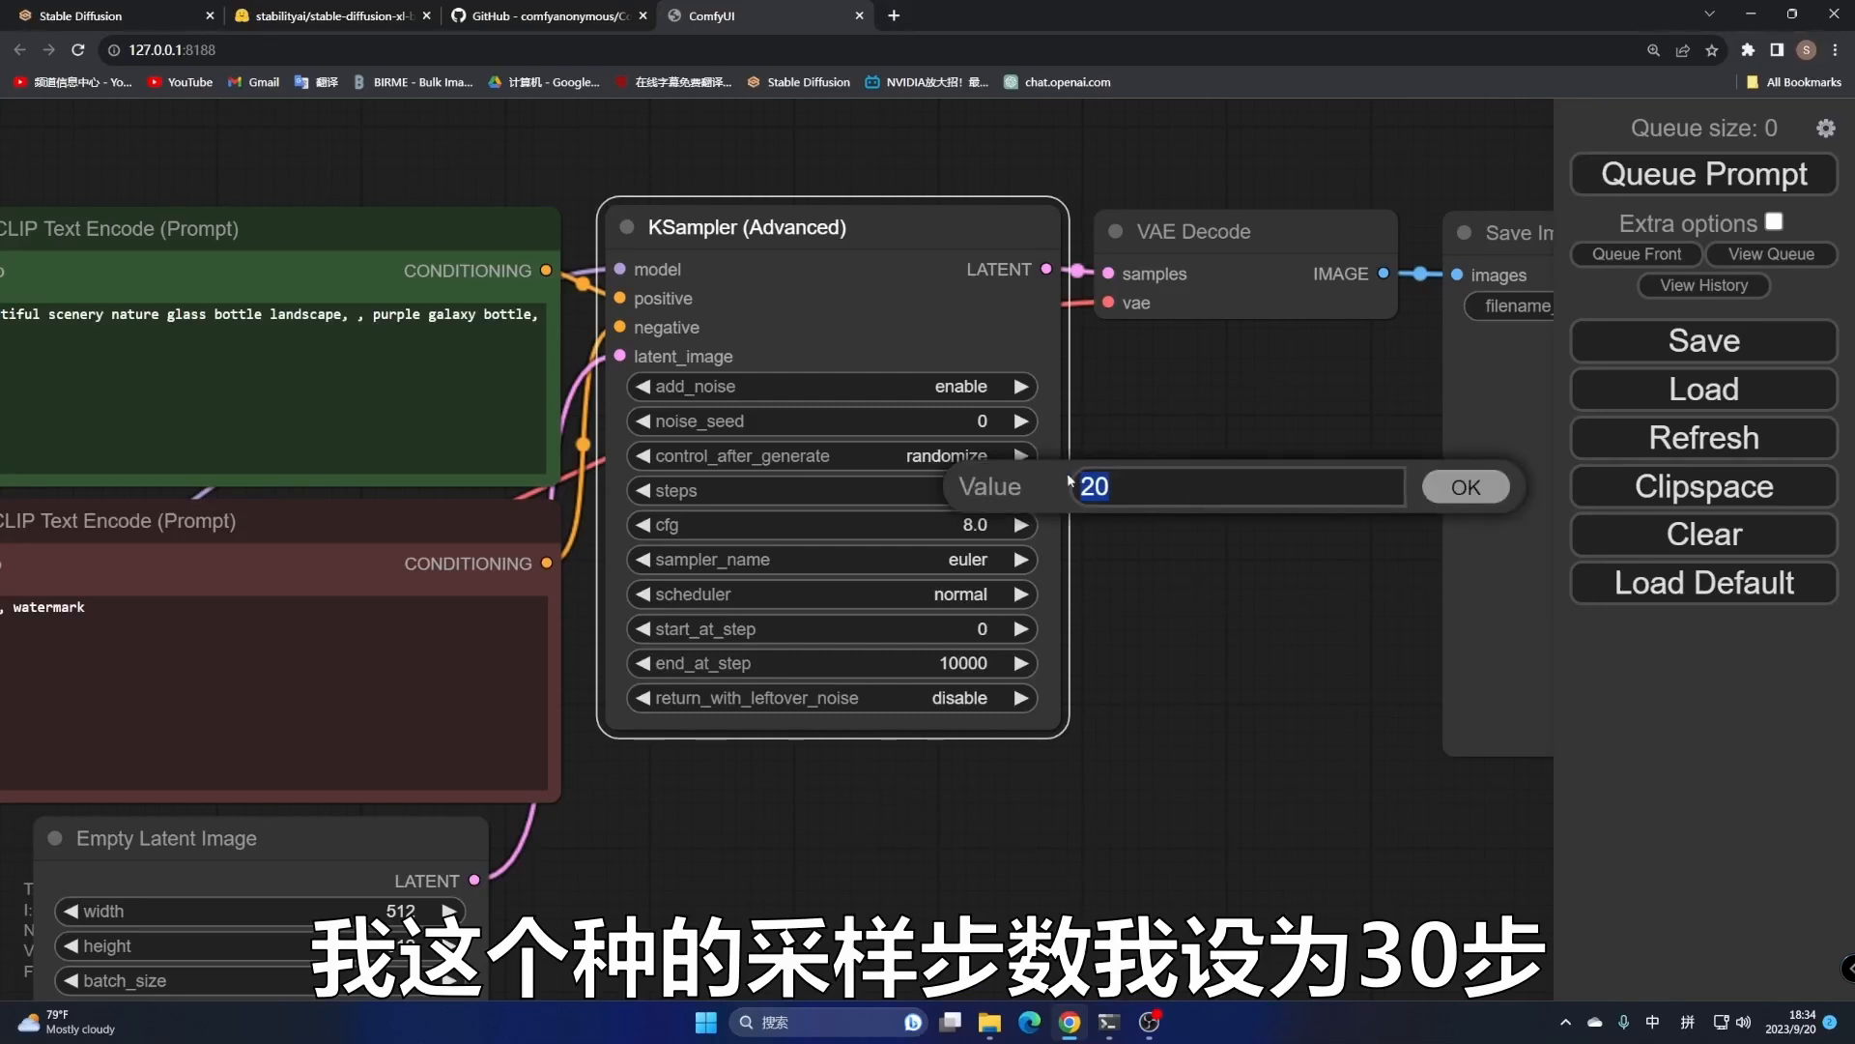
text(30)
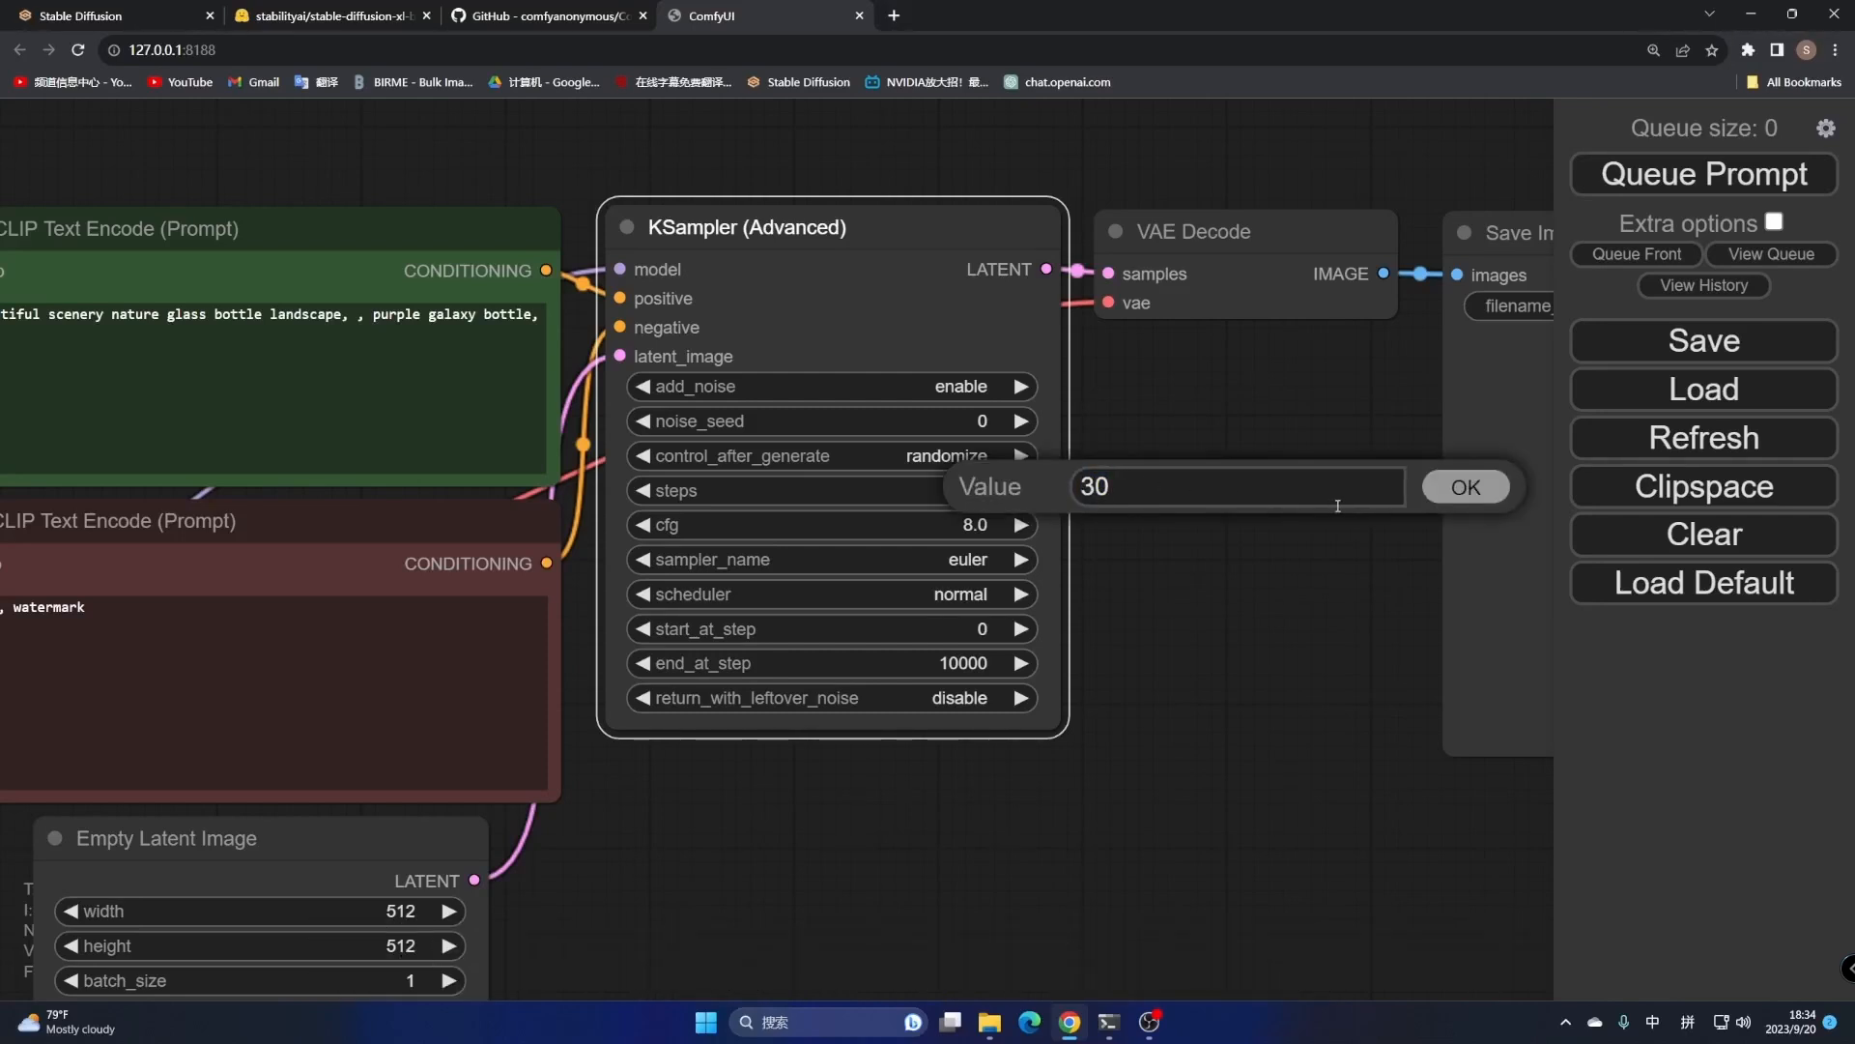
click(1455, 485)
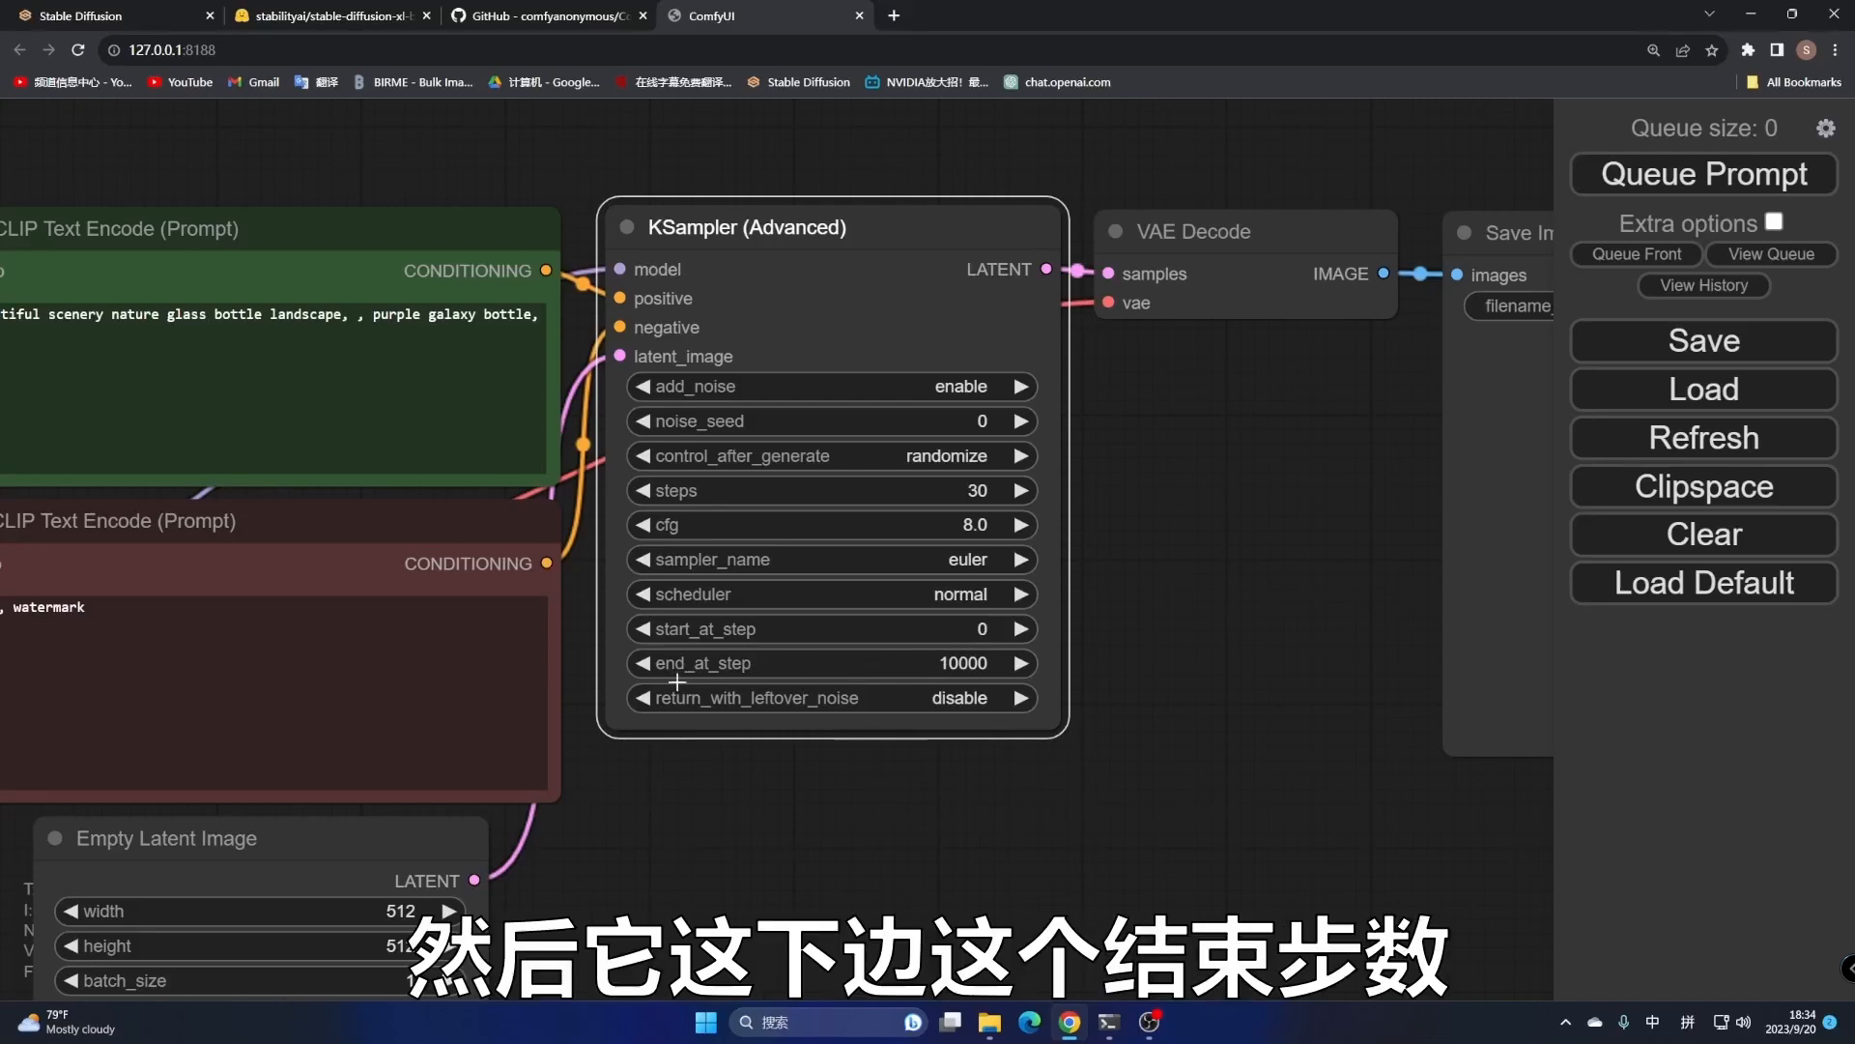
Set the KSampler (Advanced) node's end_at_step to 20 and return_with_leftover_noise to enable
click(992, 662)
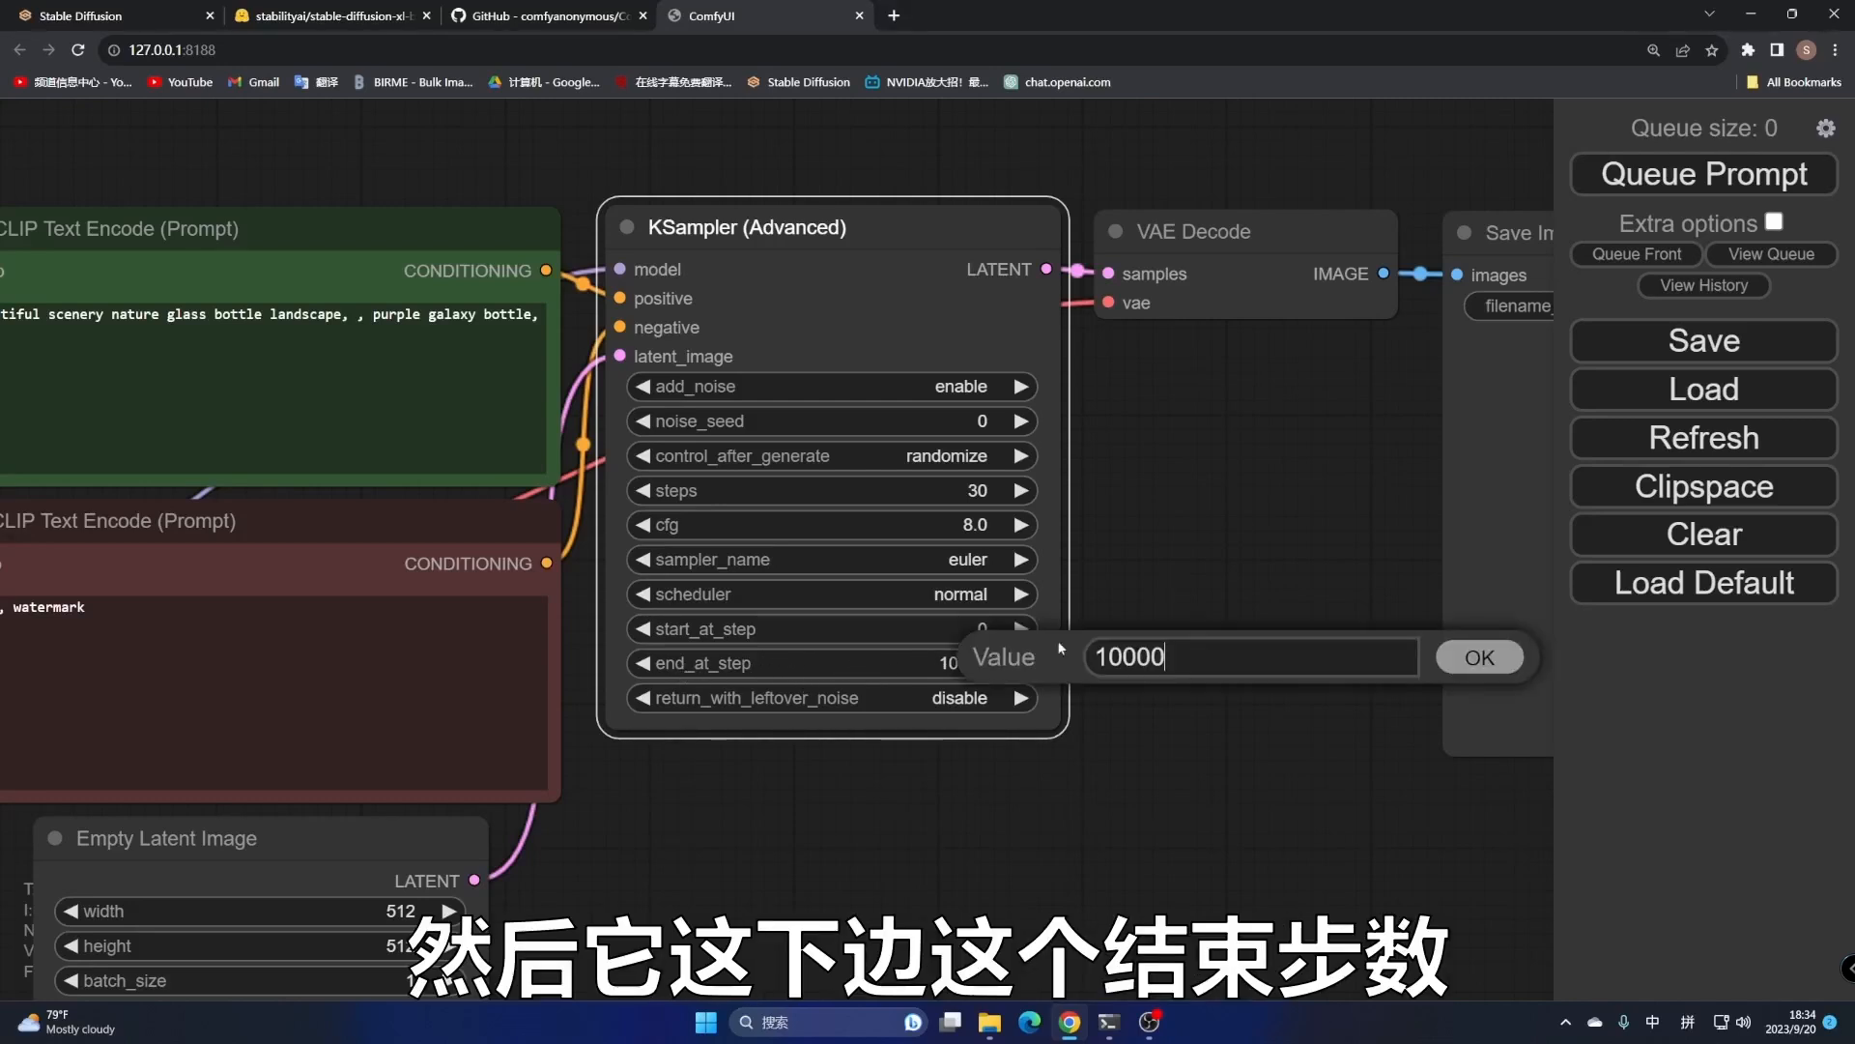
key(ctrl+a)
text(20)
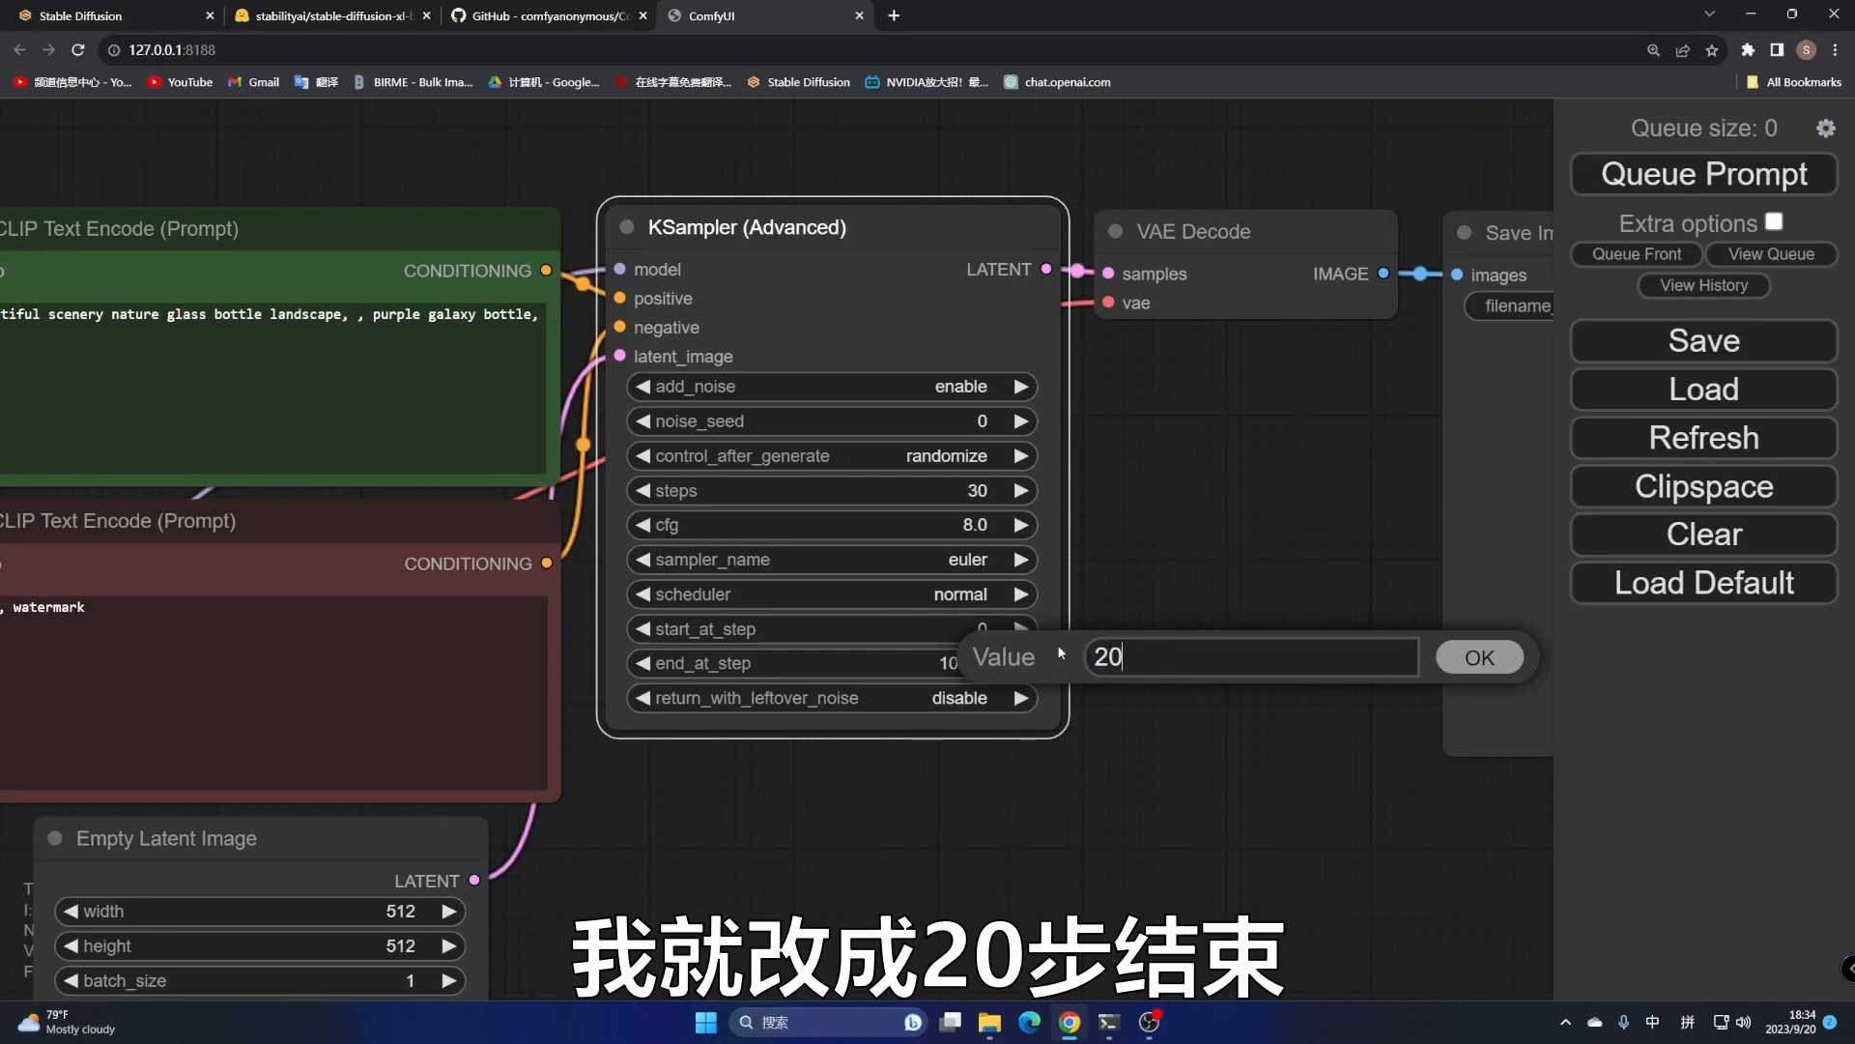
click(1479, 657)
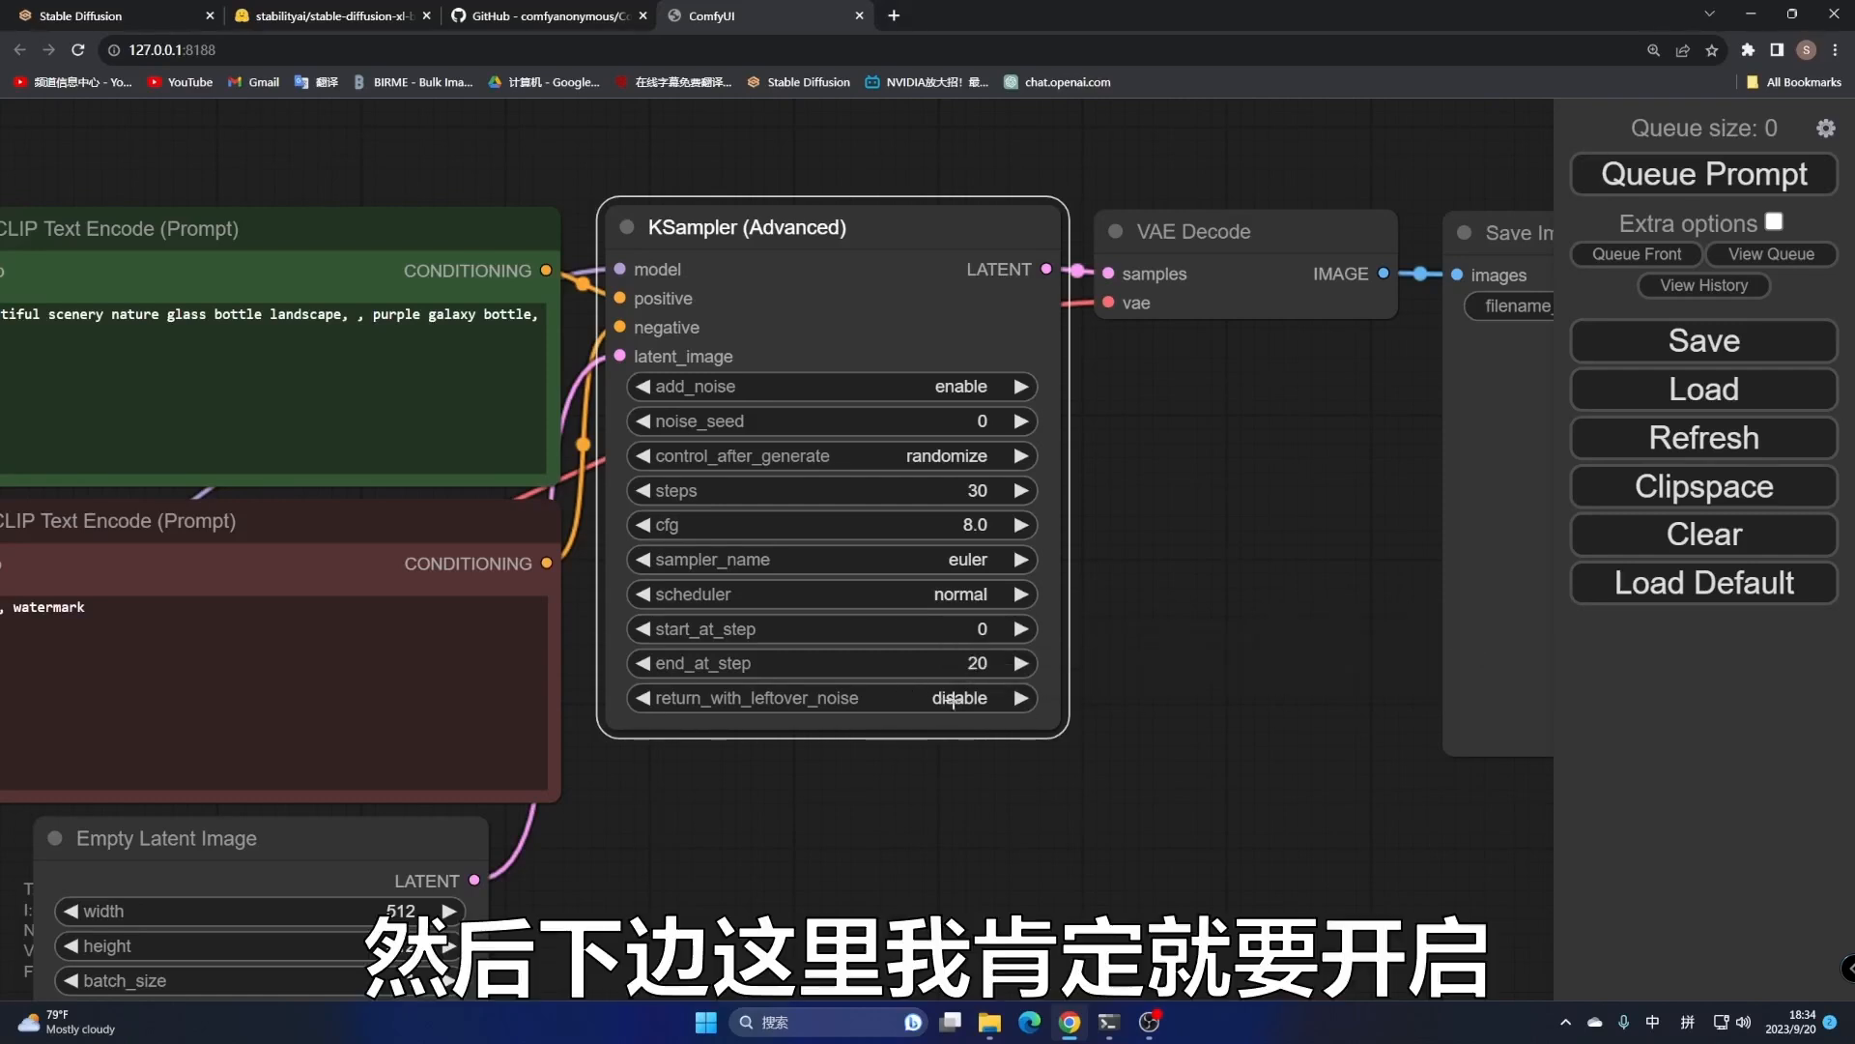
click(983, 700)
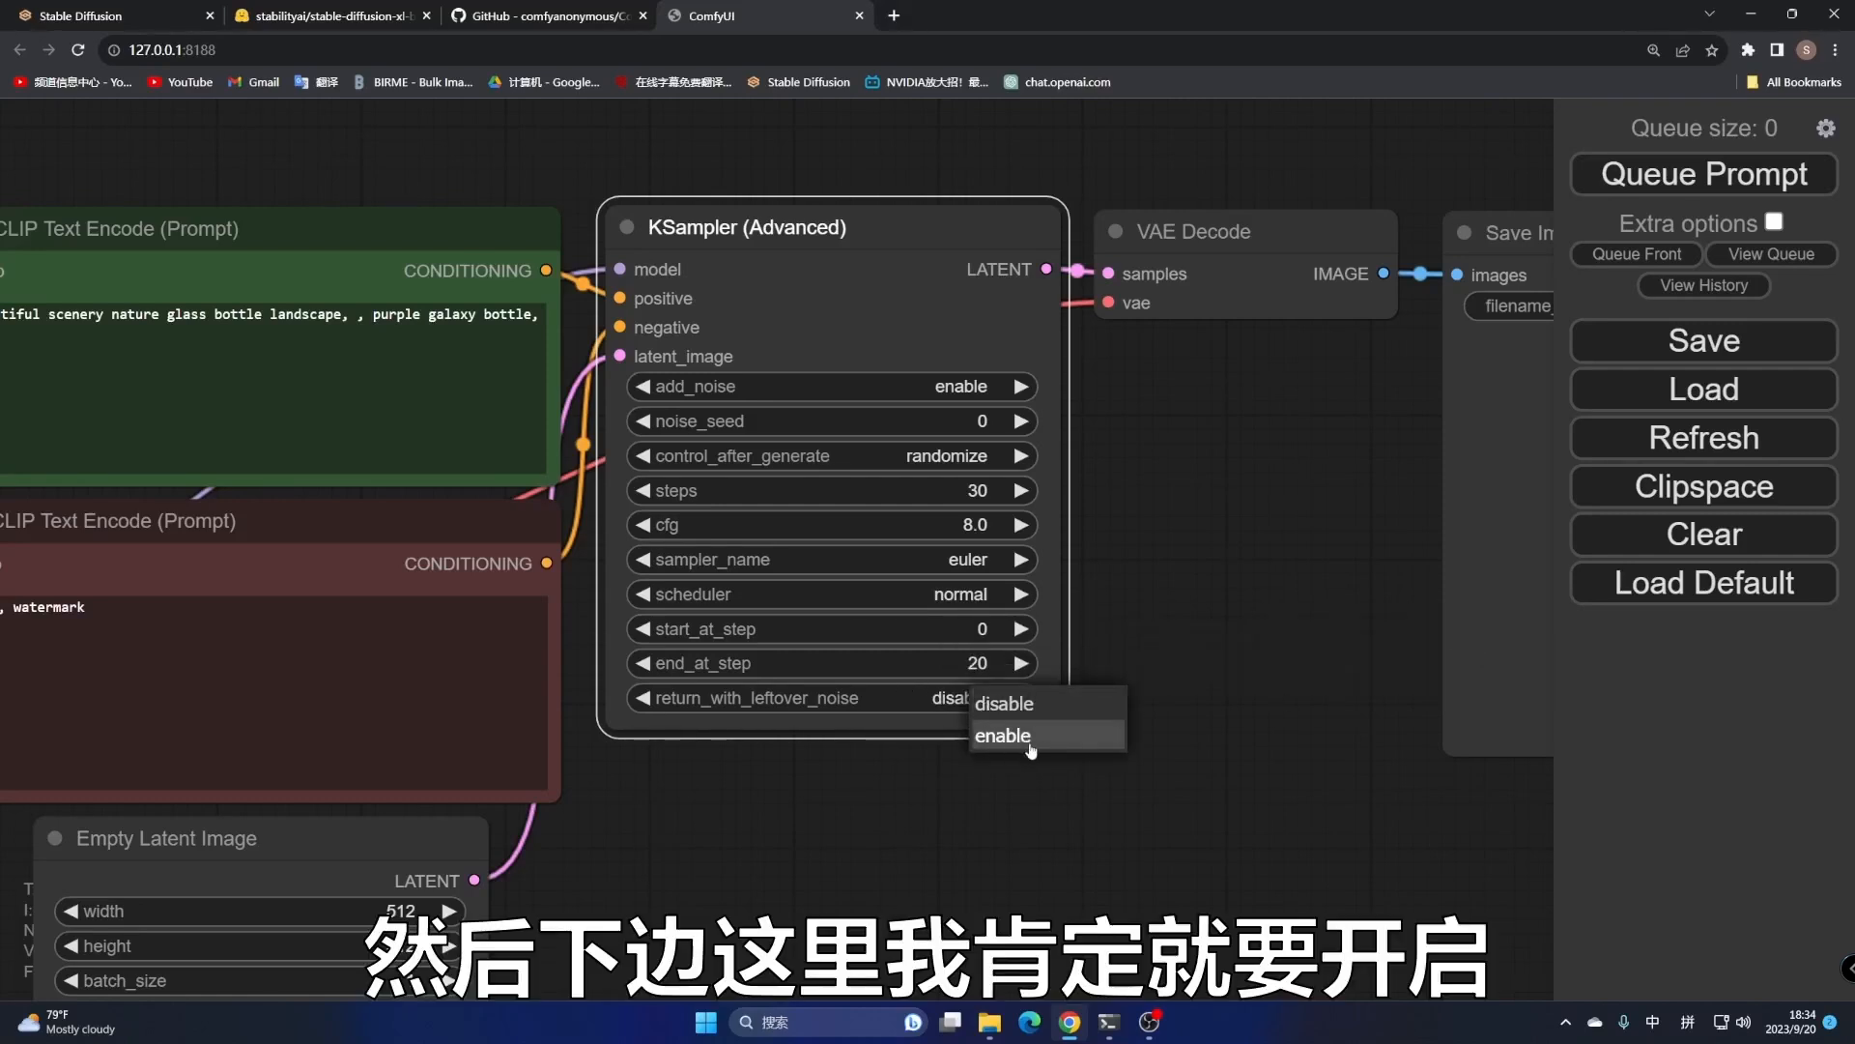
click(1010, 737)
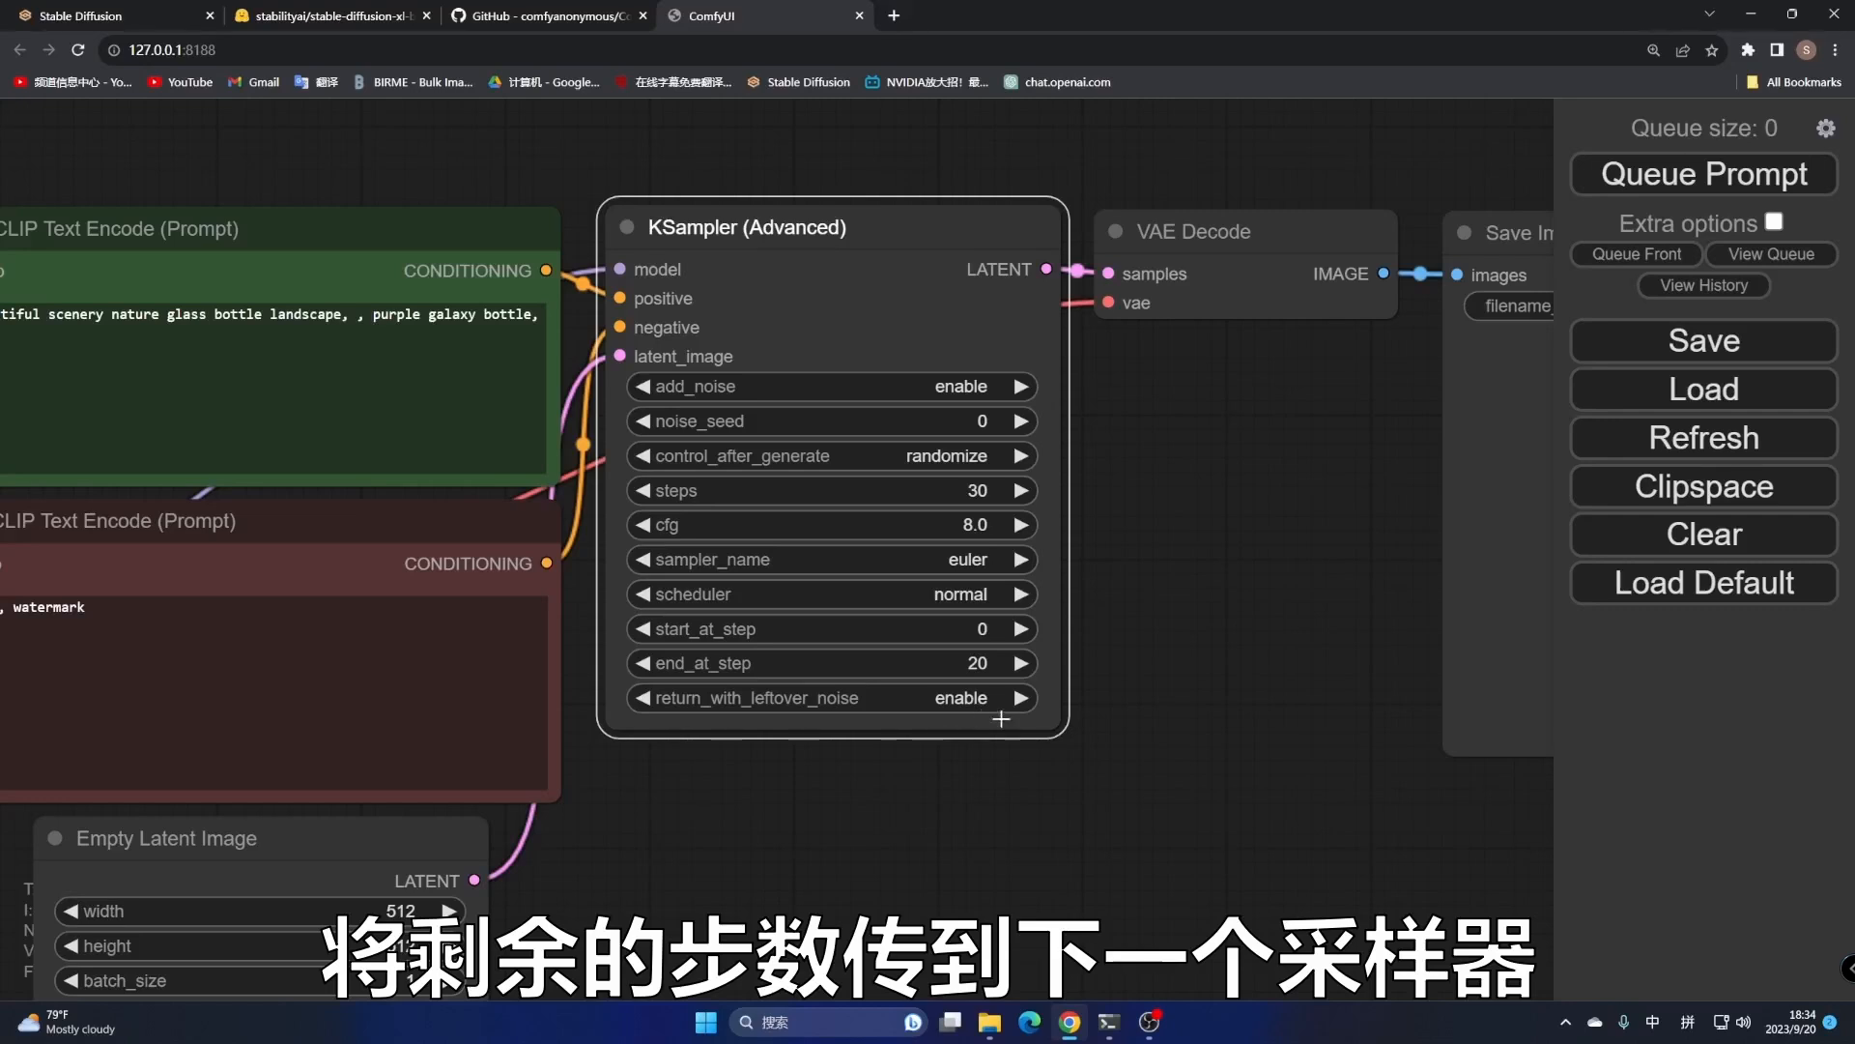
Duplicate the KSampler (Advanced) node and place the copy directly below the original
drag(1040, 841, 1042, 665)
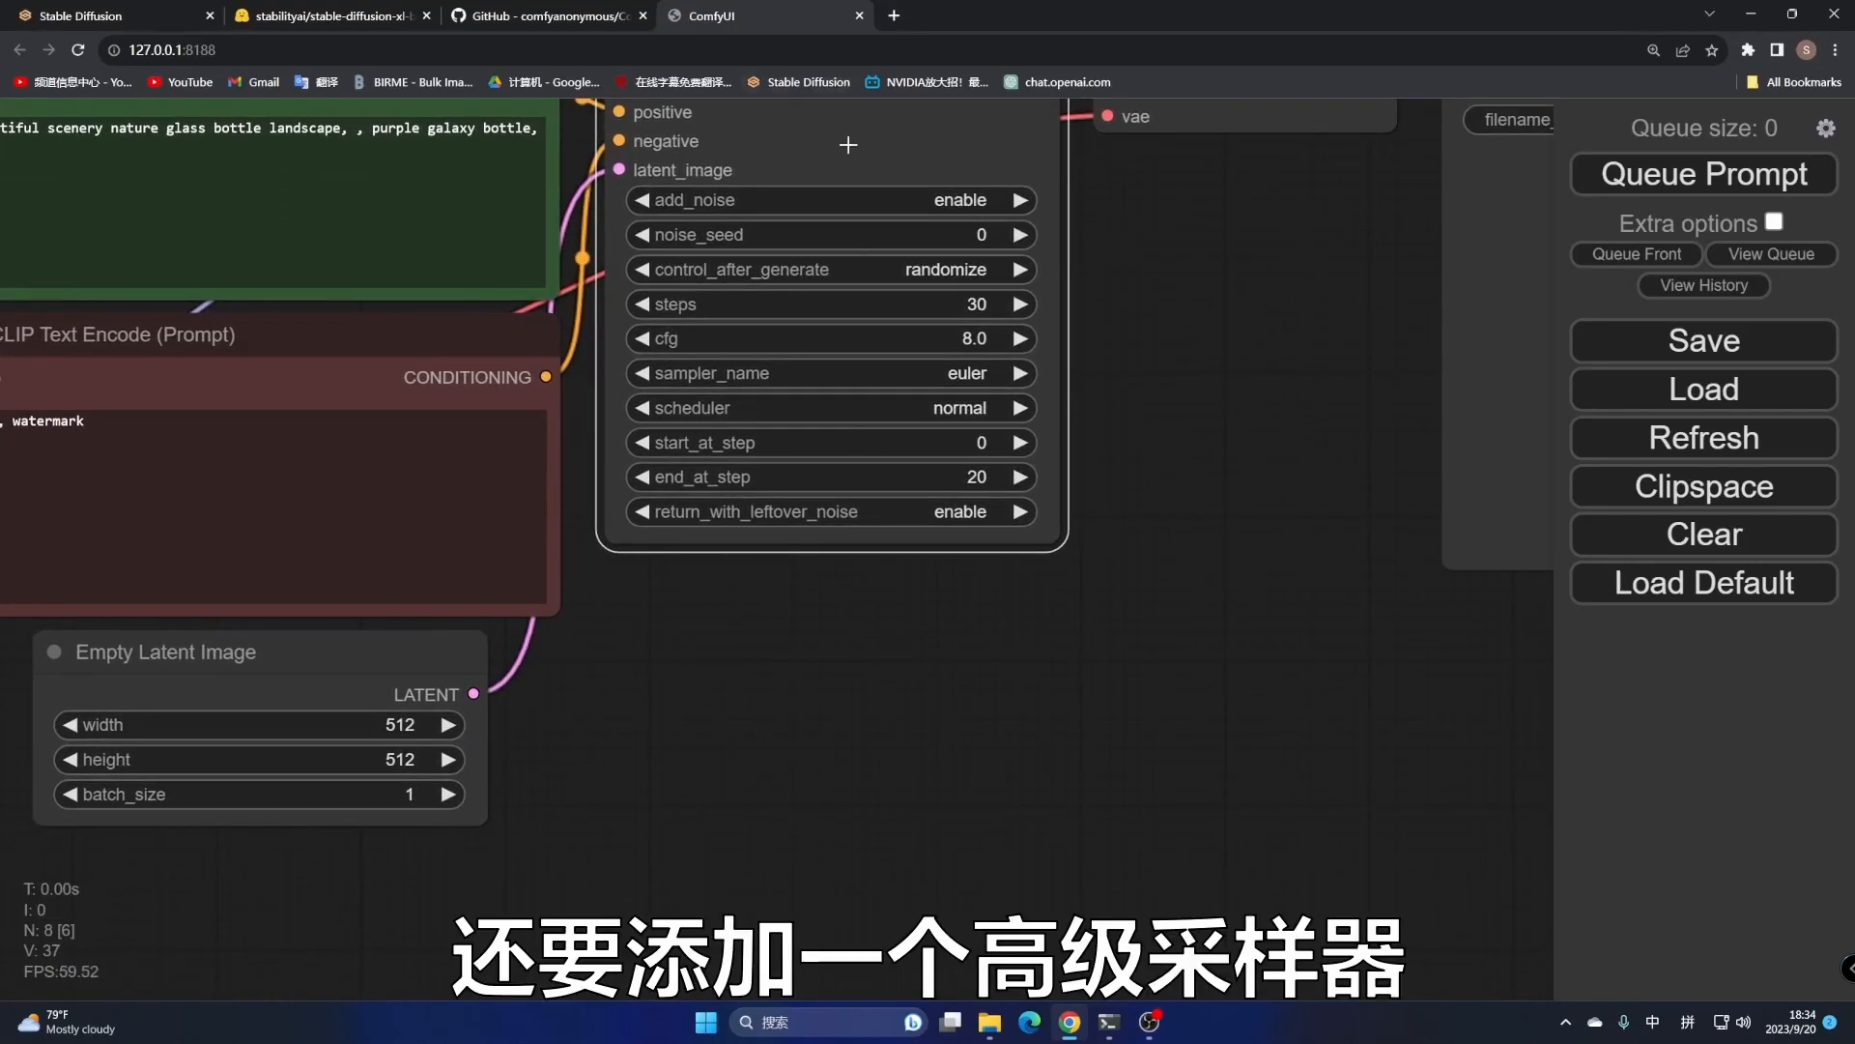
alt+drag(849, 144, 841, 708)
drag(1203, 542, 1229, 692)
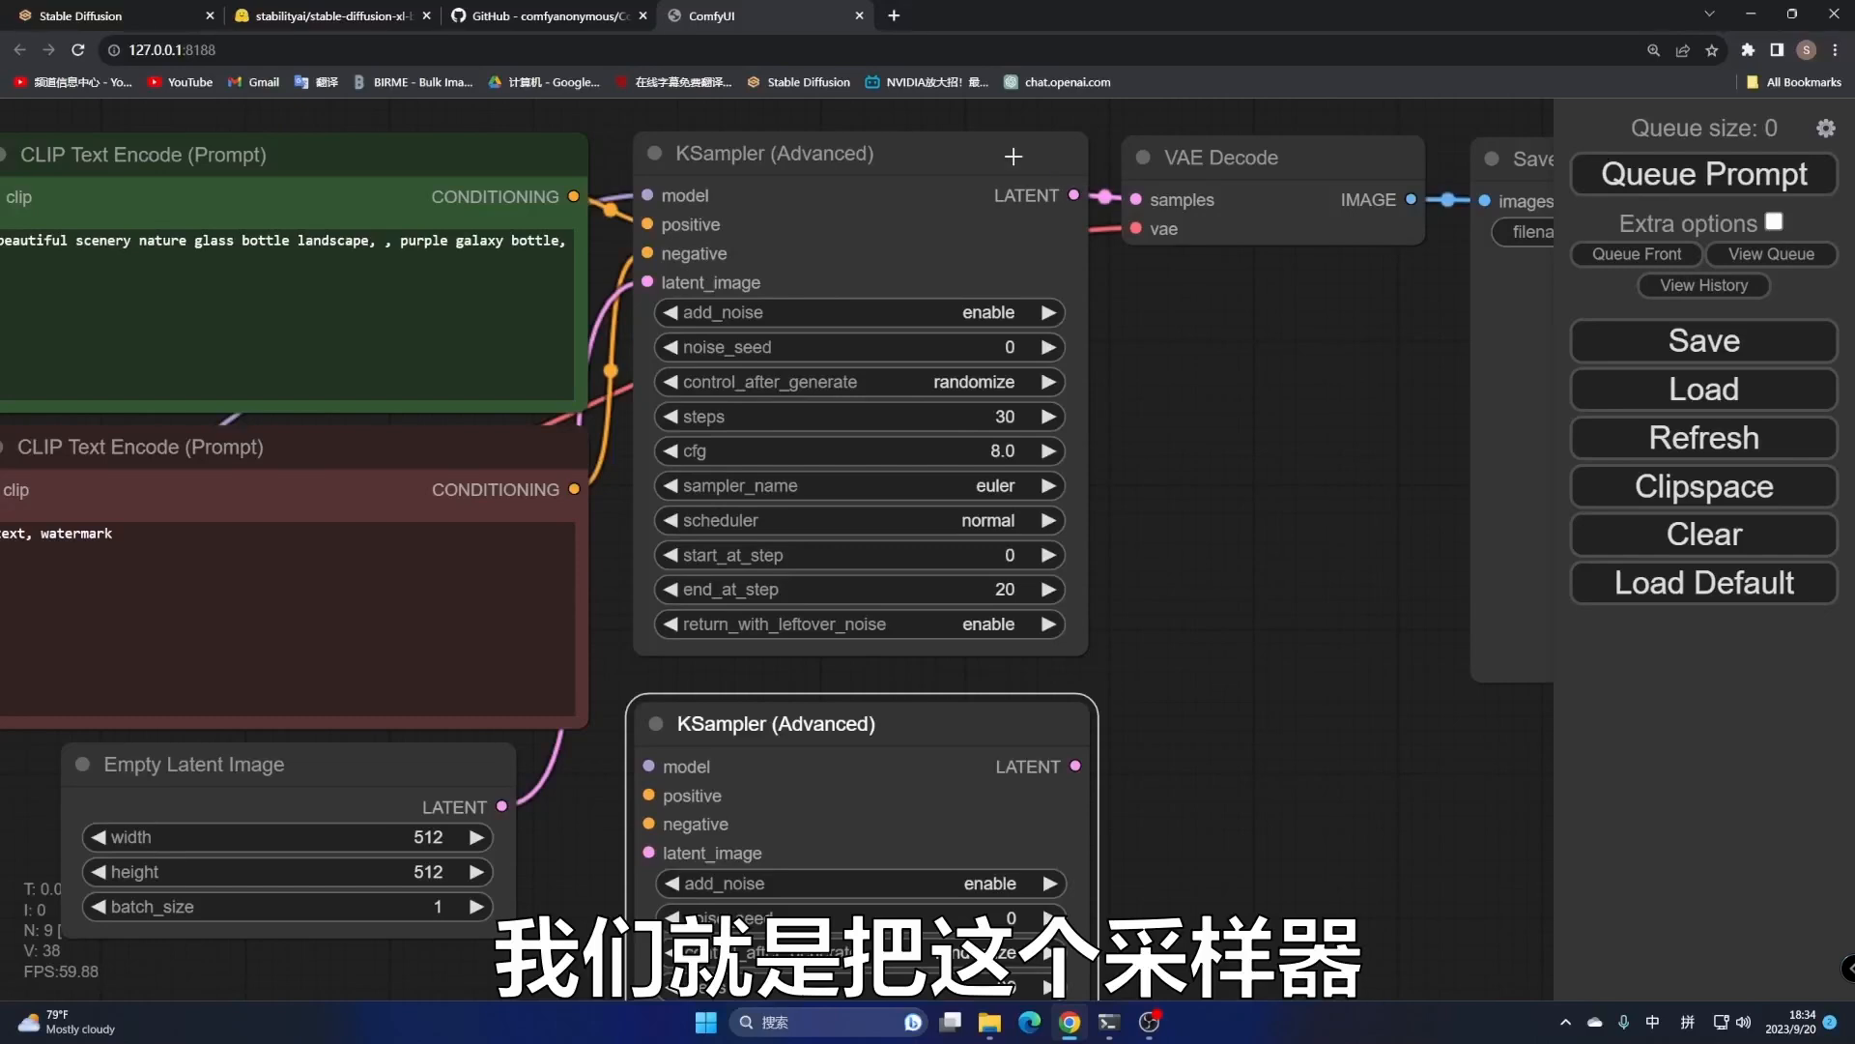
Connect the upper KSampler (Advanced) node's LATENT output to the lower sampler's latent_image input
drag(822, 451, 1051, 309)
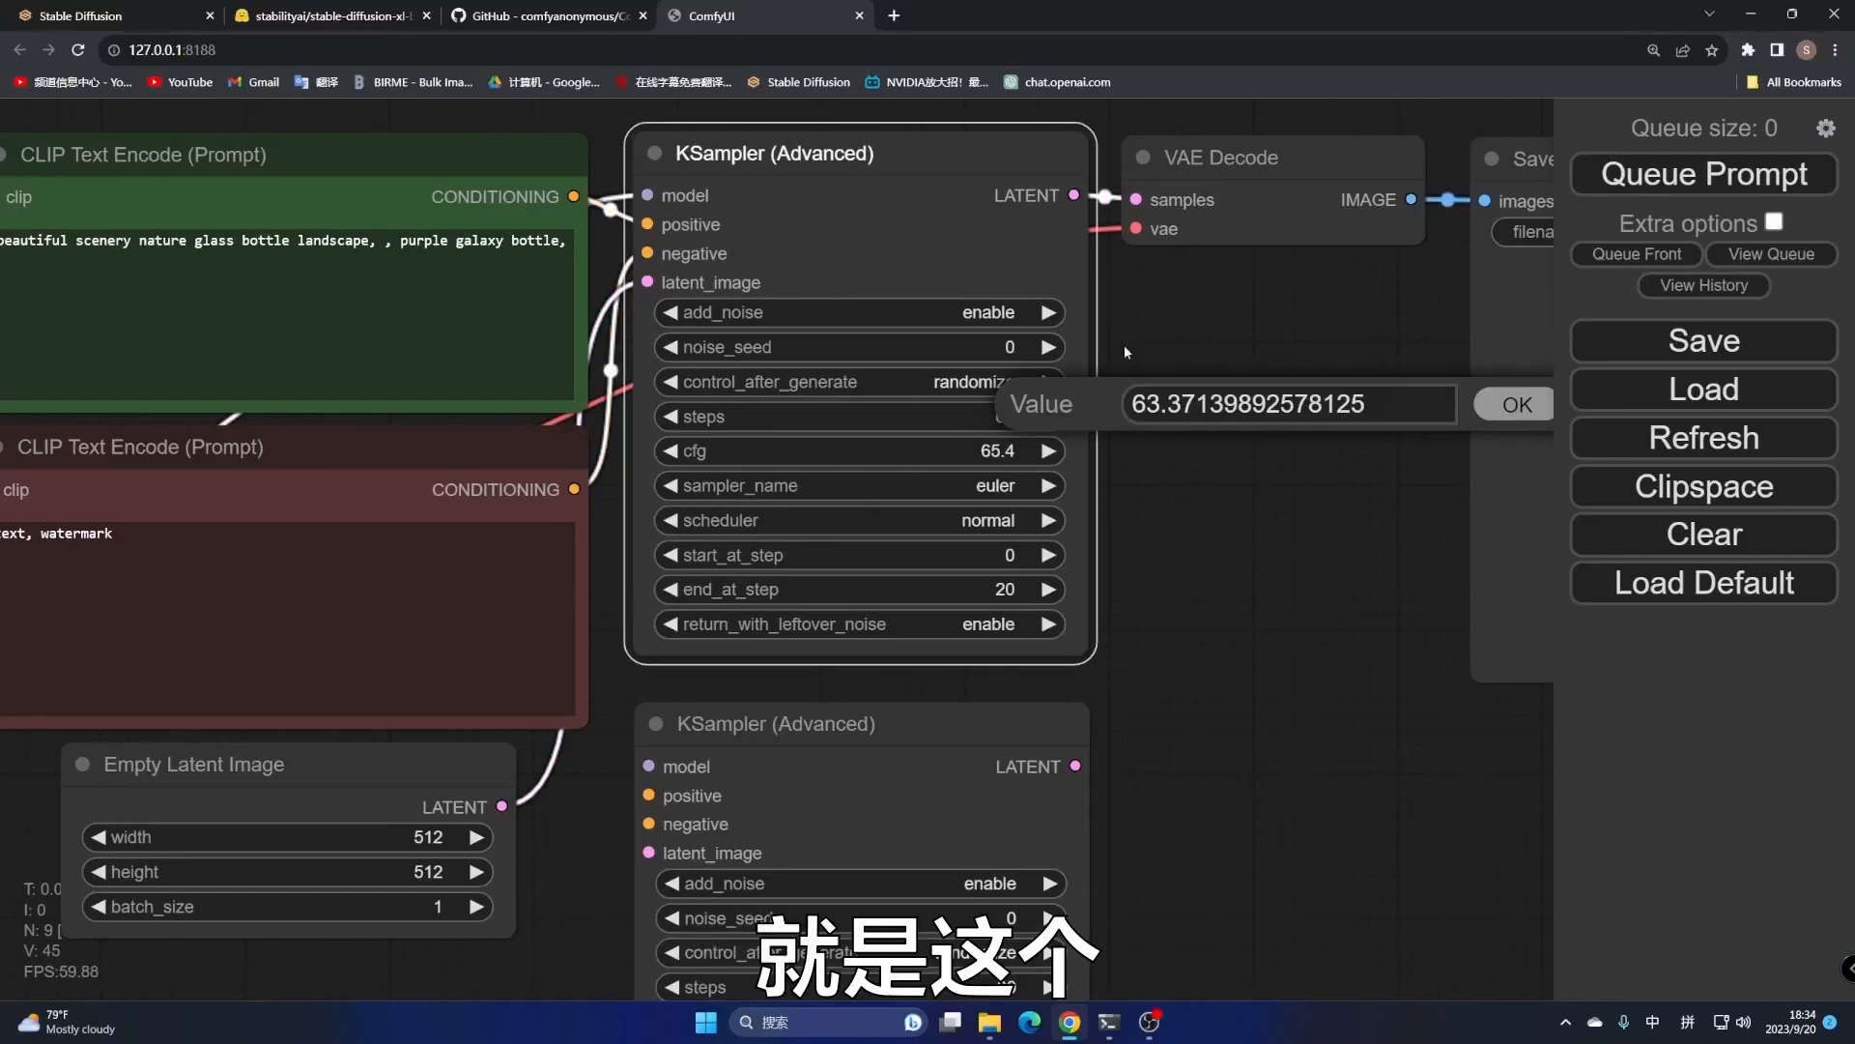
click(1516, 404)
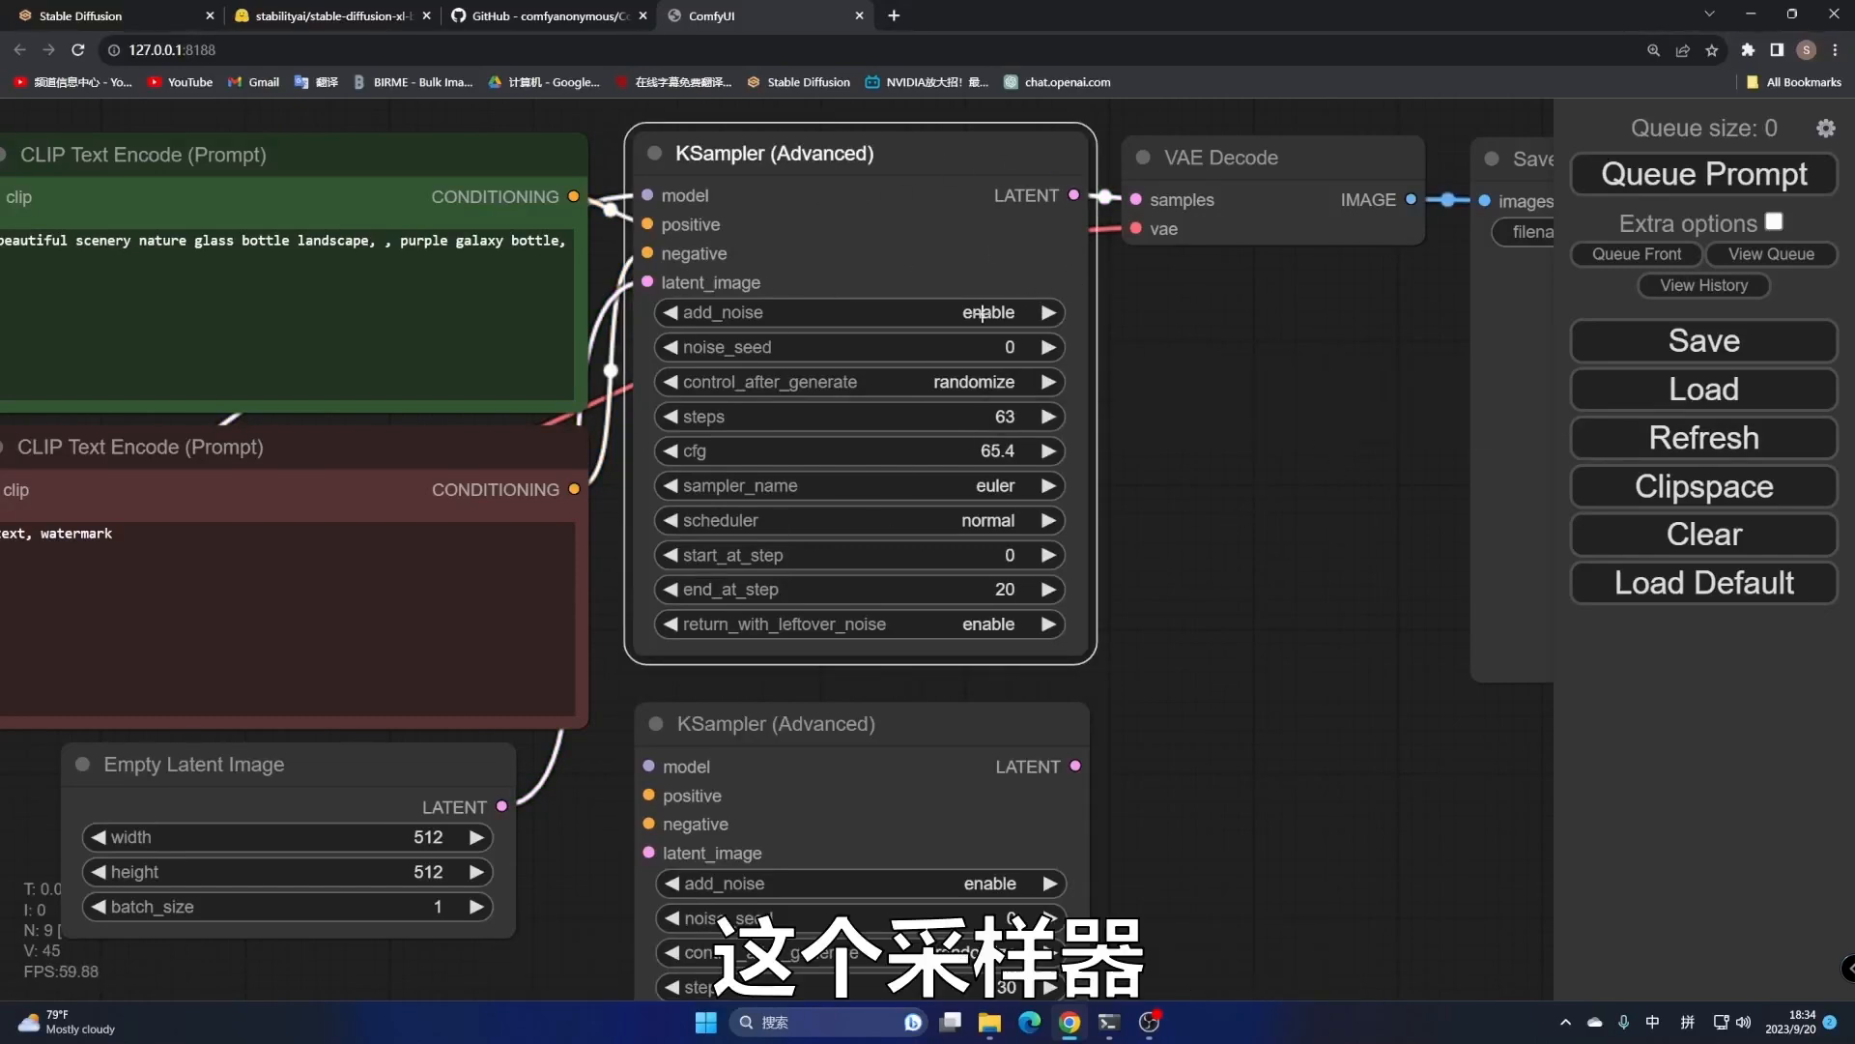
drag(1073, 195, 645, 860)
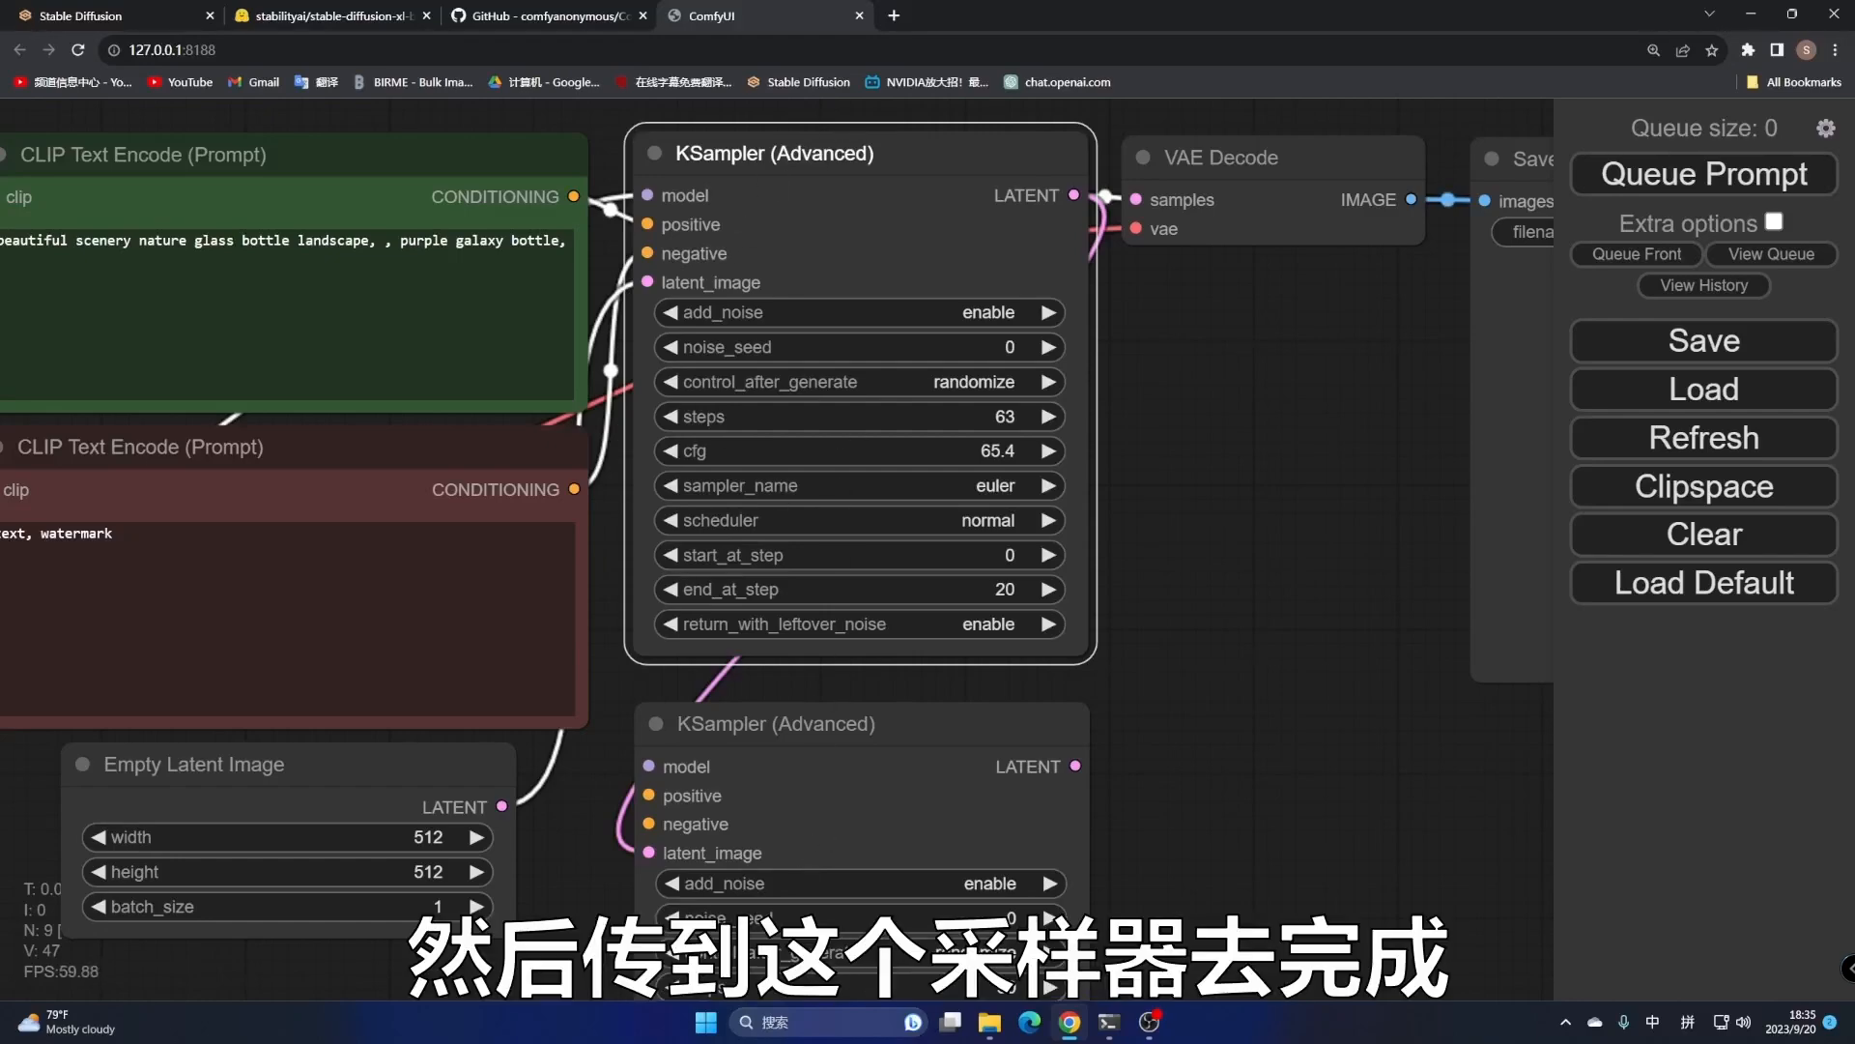
Set the upper KSampler (Advanced) node's steps to 30 and cfg to 8
drag(1256, 831, 1256, 814)
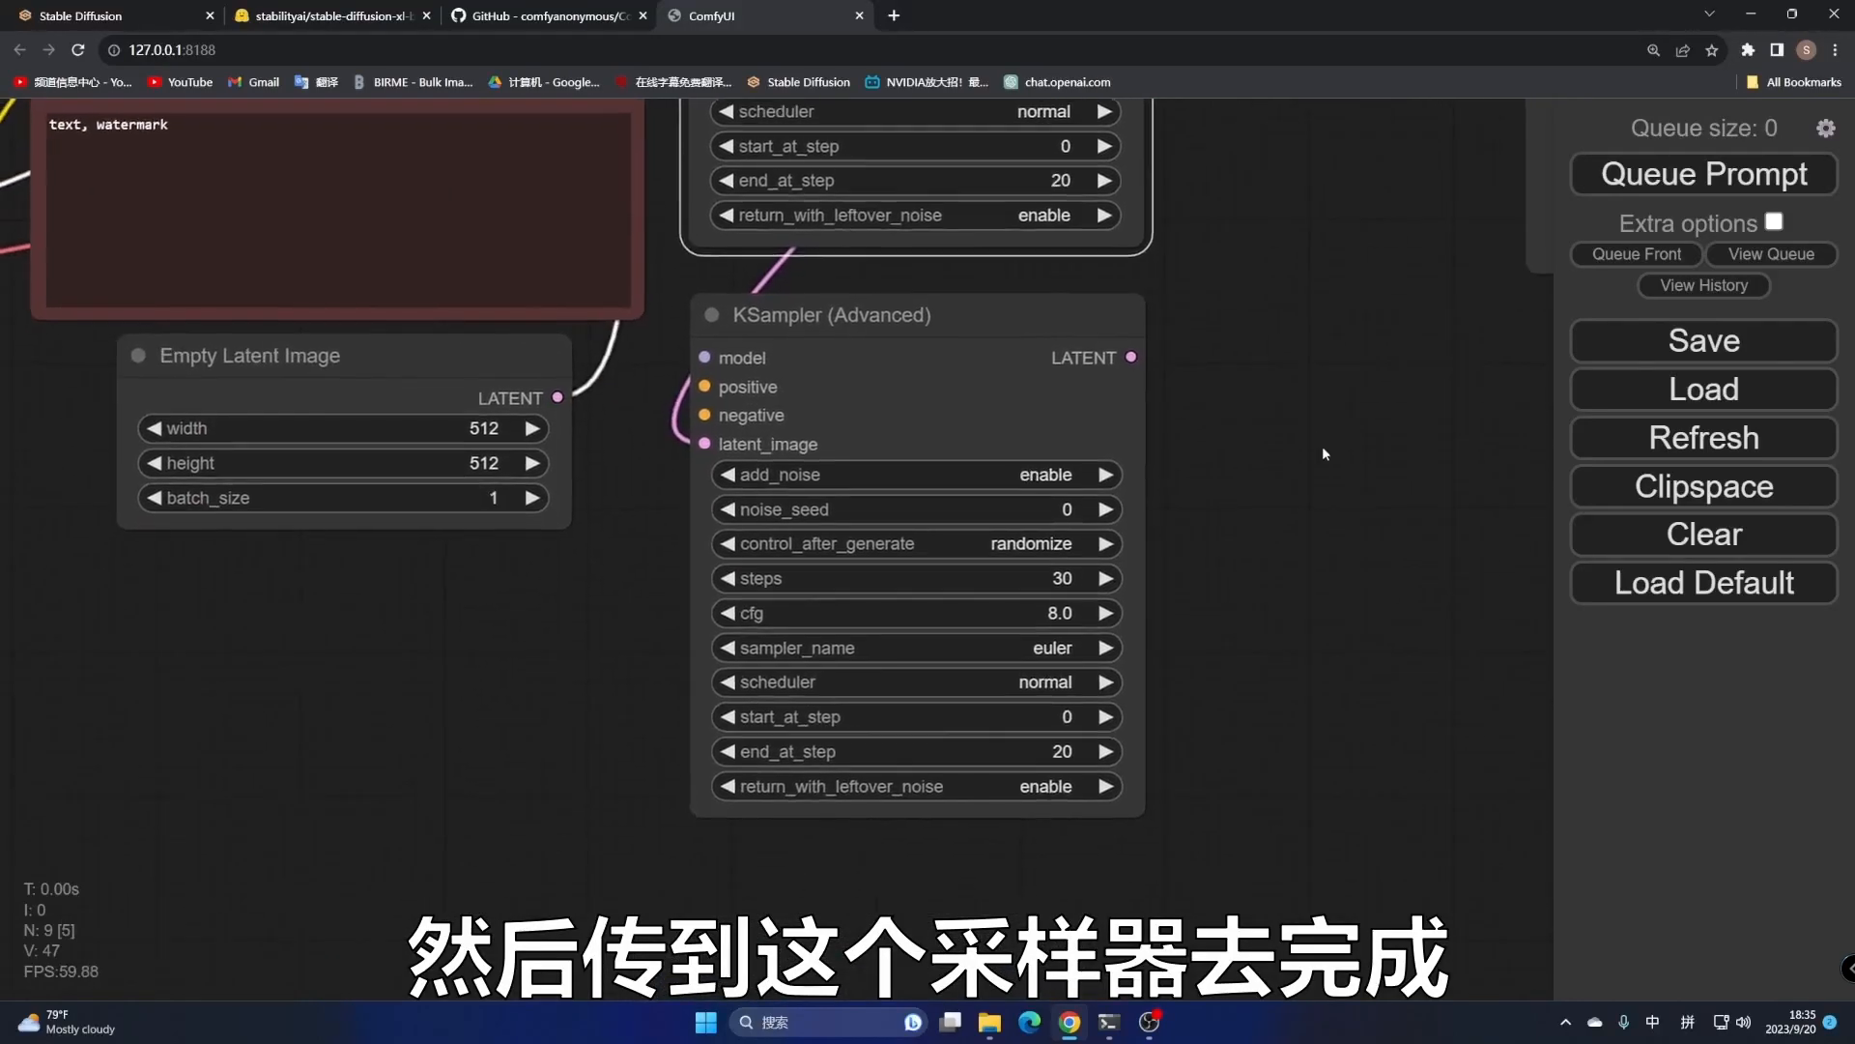
drag(1322, 444, 1366, 493)
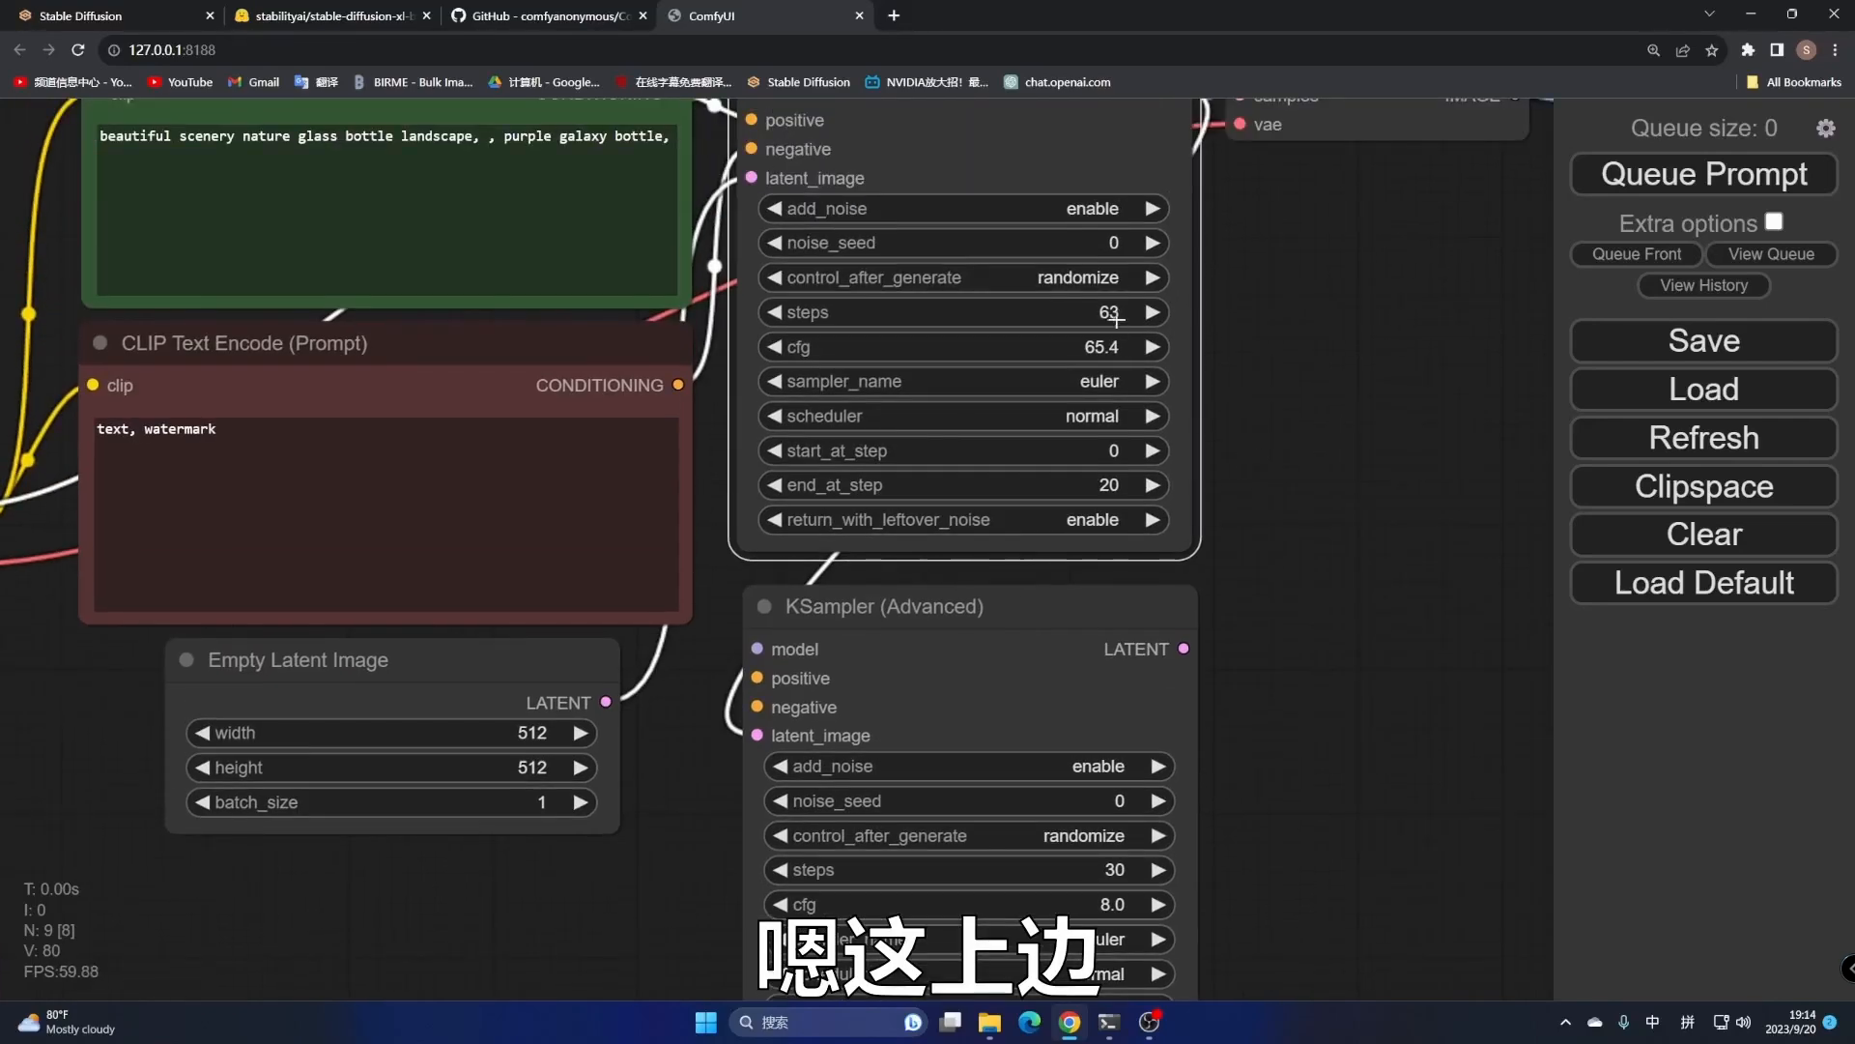
click(1112, 314)
drag(1270, 307, 1223, 300)
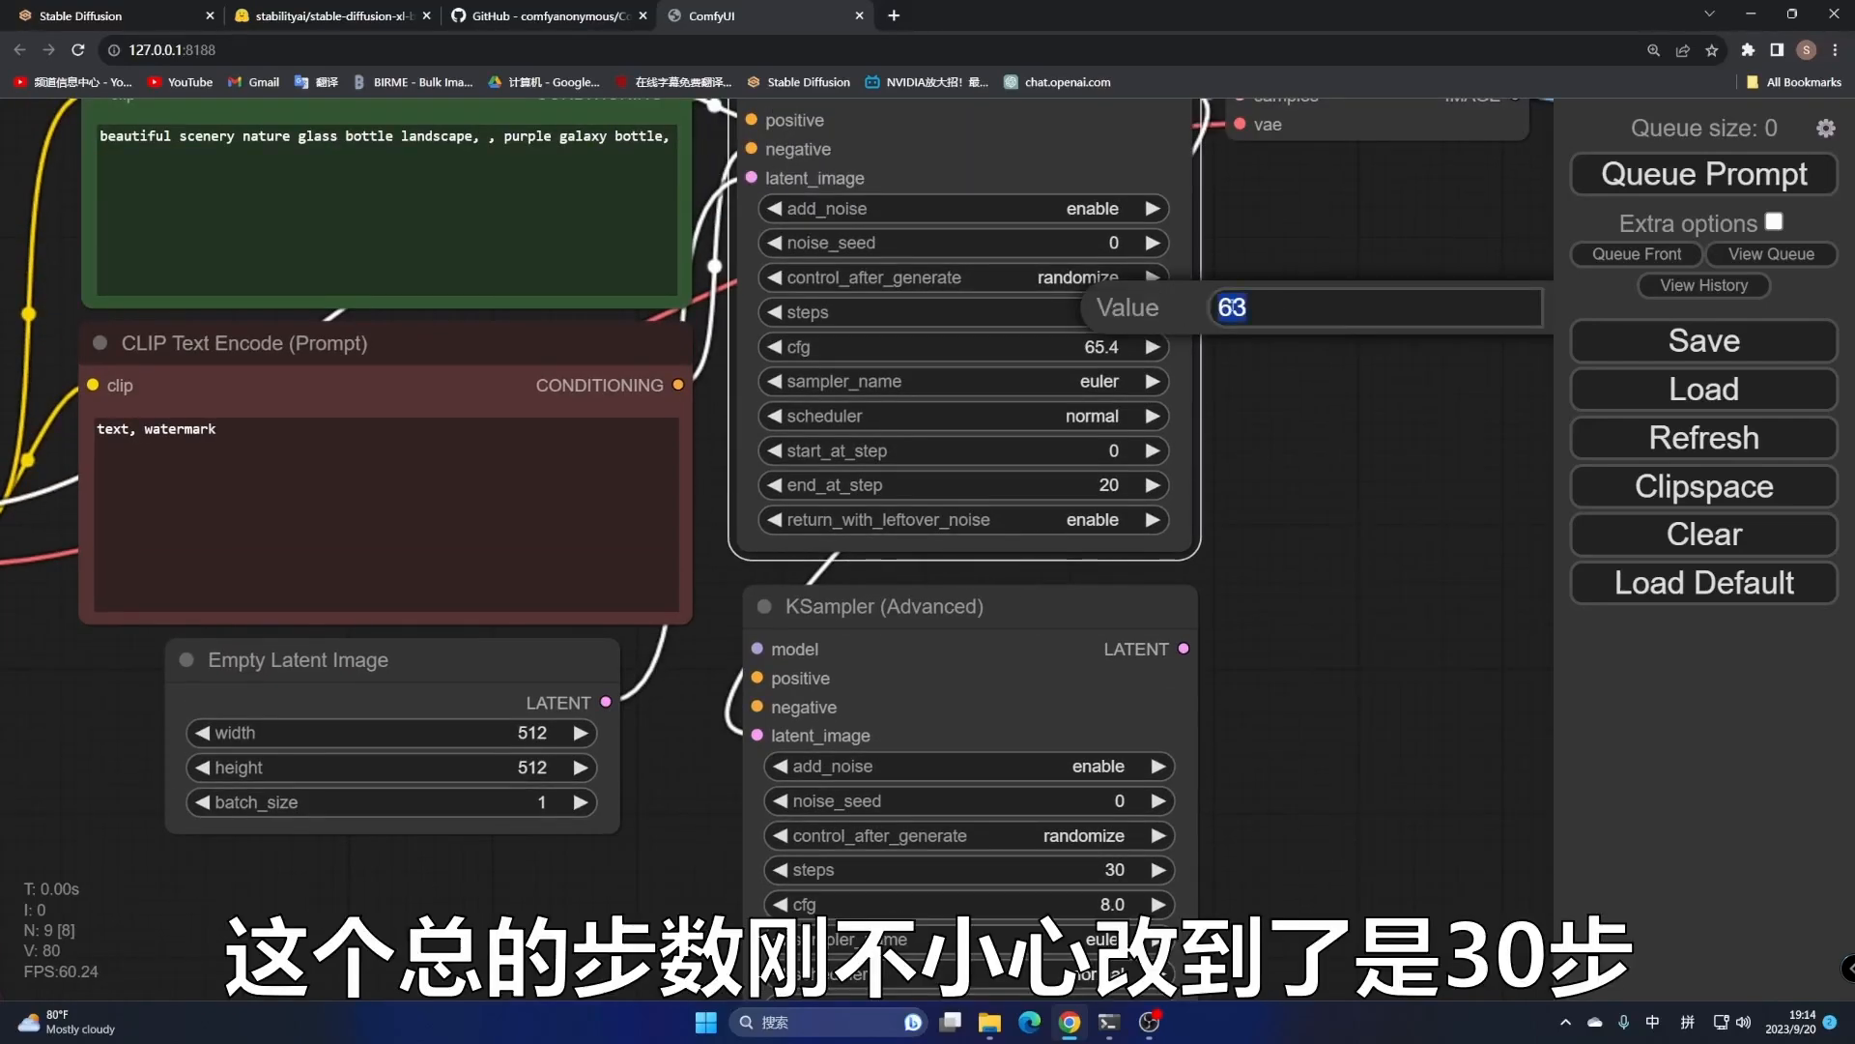
text(30)
key(Return)
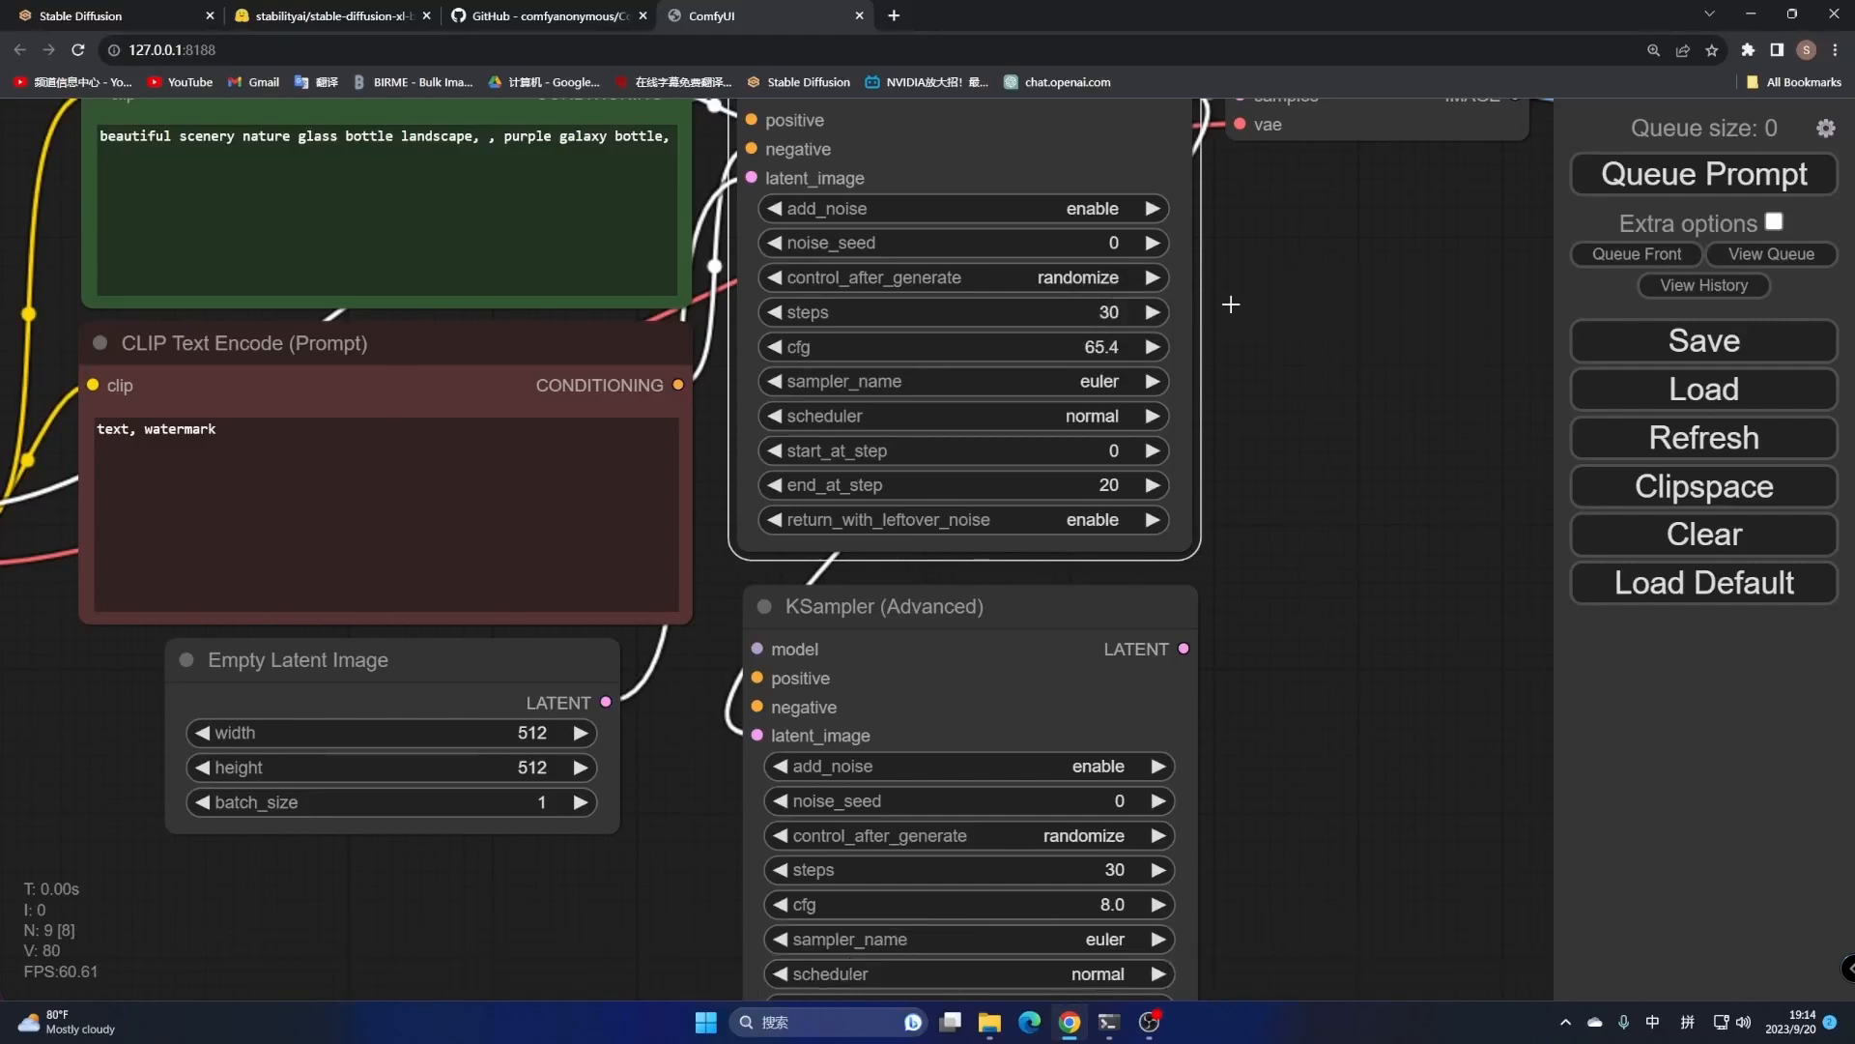
click(1082, 348)
drag(1241, 348, 1188, 336)
text(8)
key(Return)
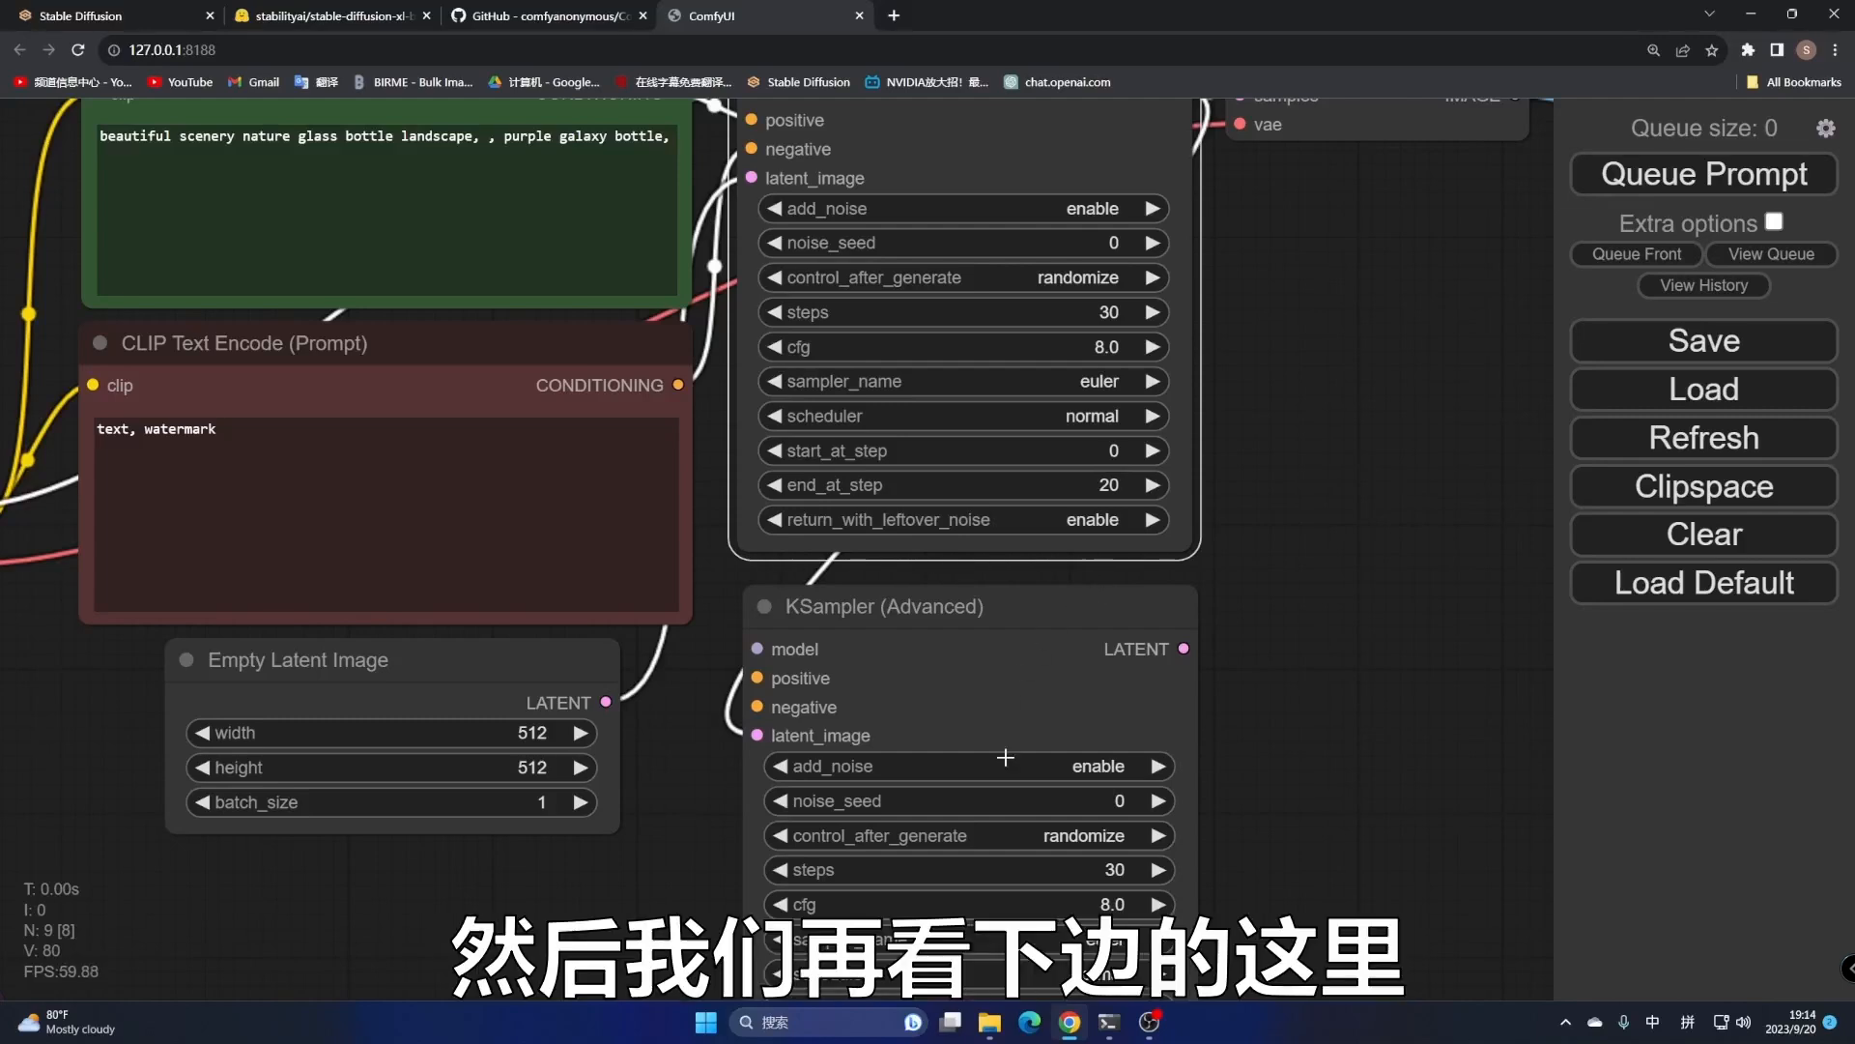
Set the lower KSampler (Advanced) node's add_noise to disable and control_after_generate to fixed
drag(1299, 832, 1278, 565)
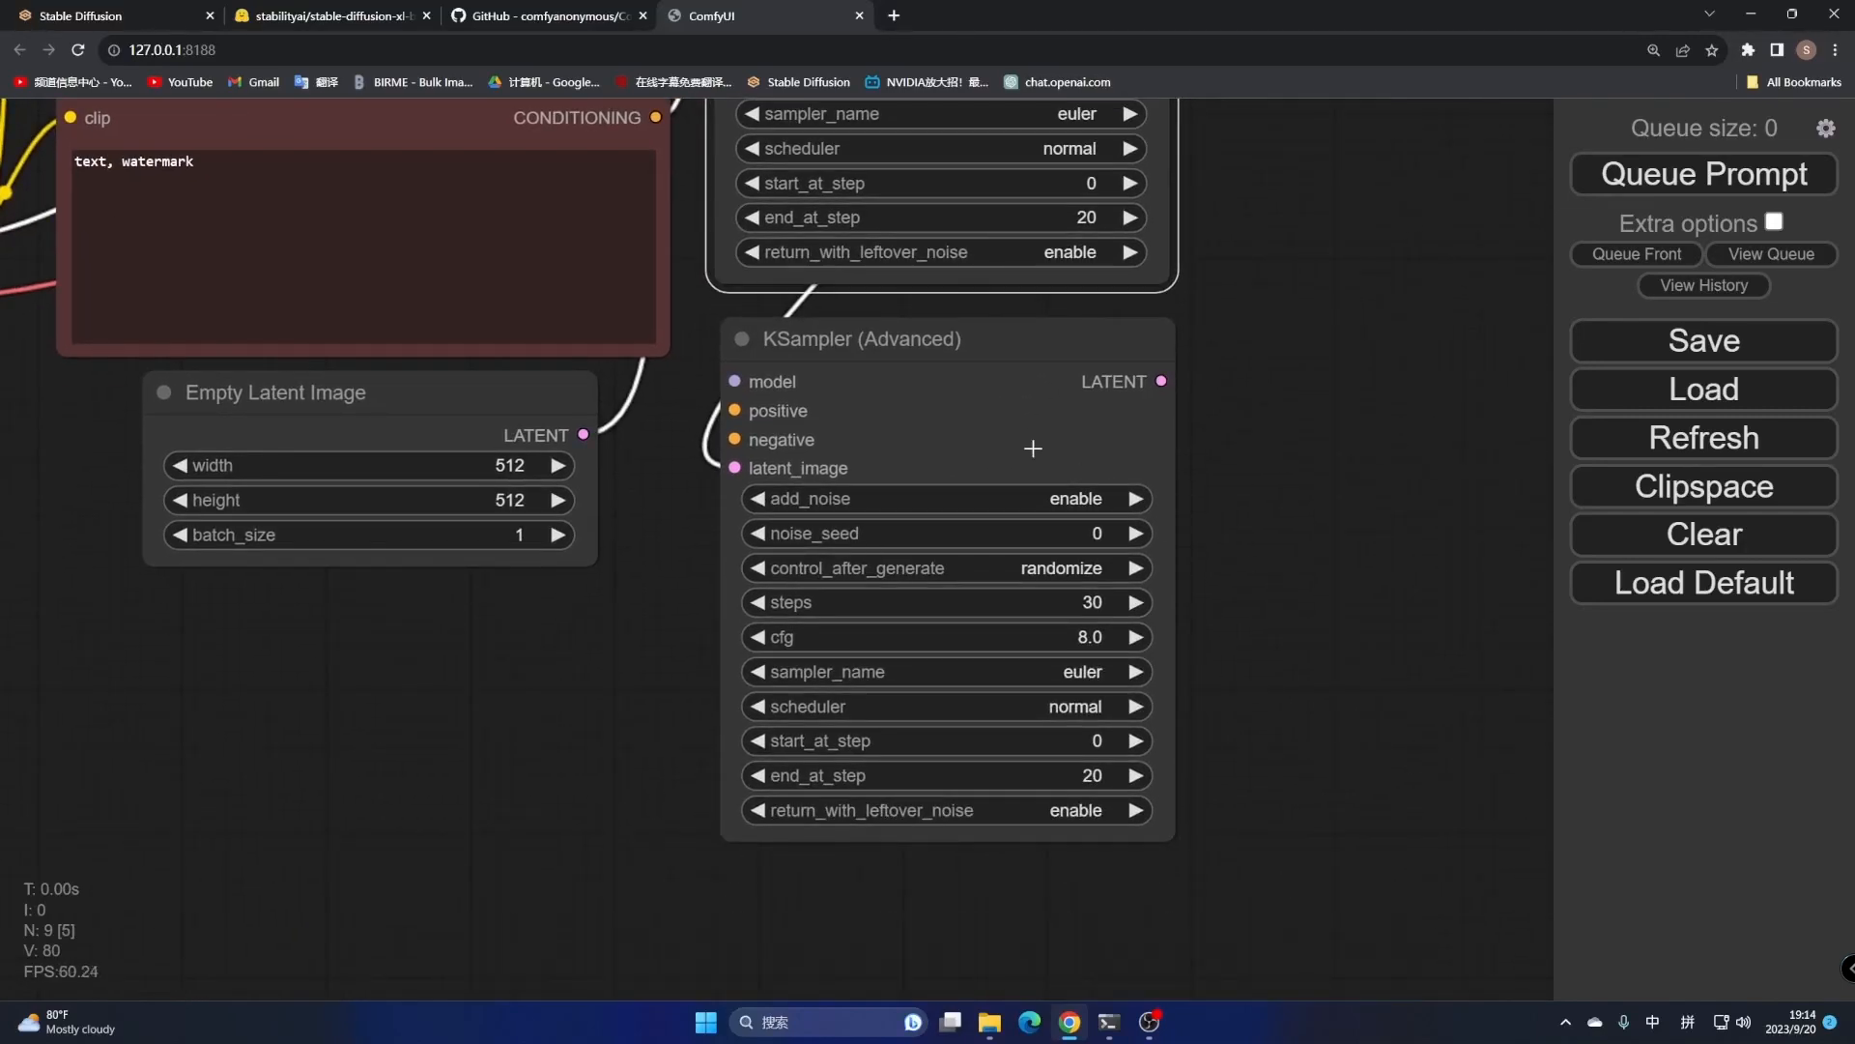
click(1087, 499)
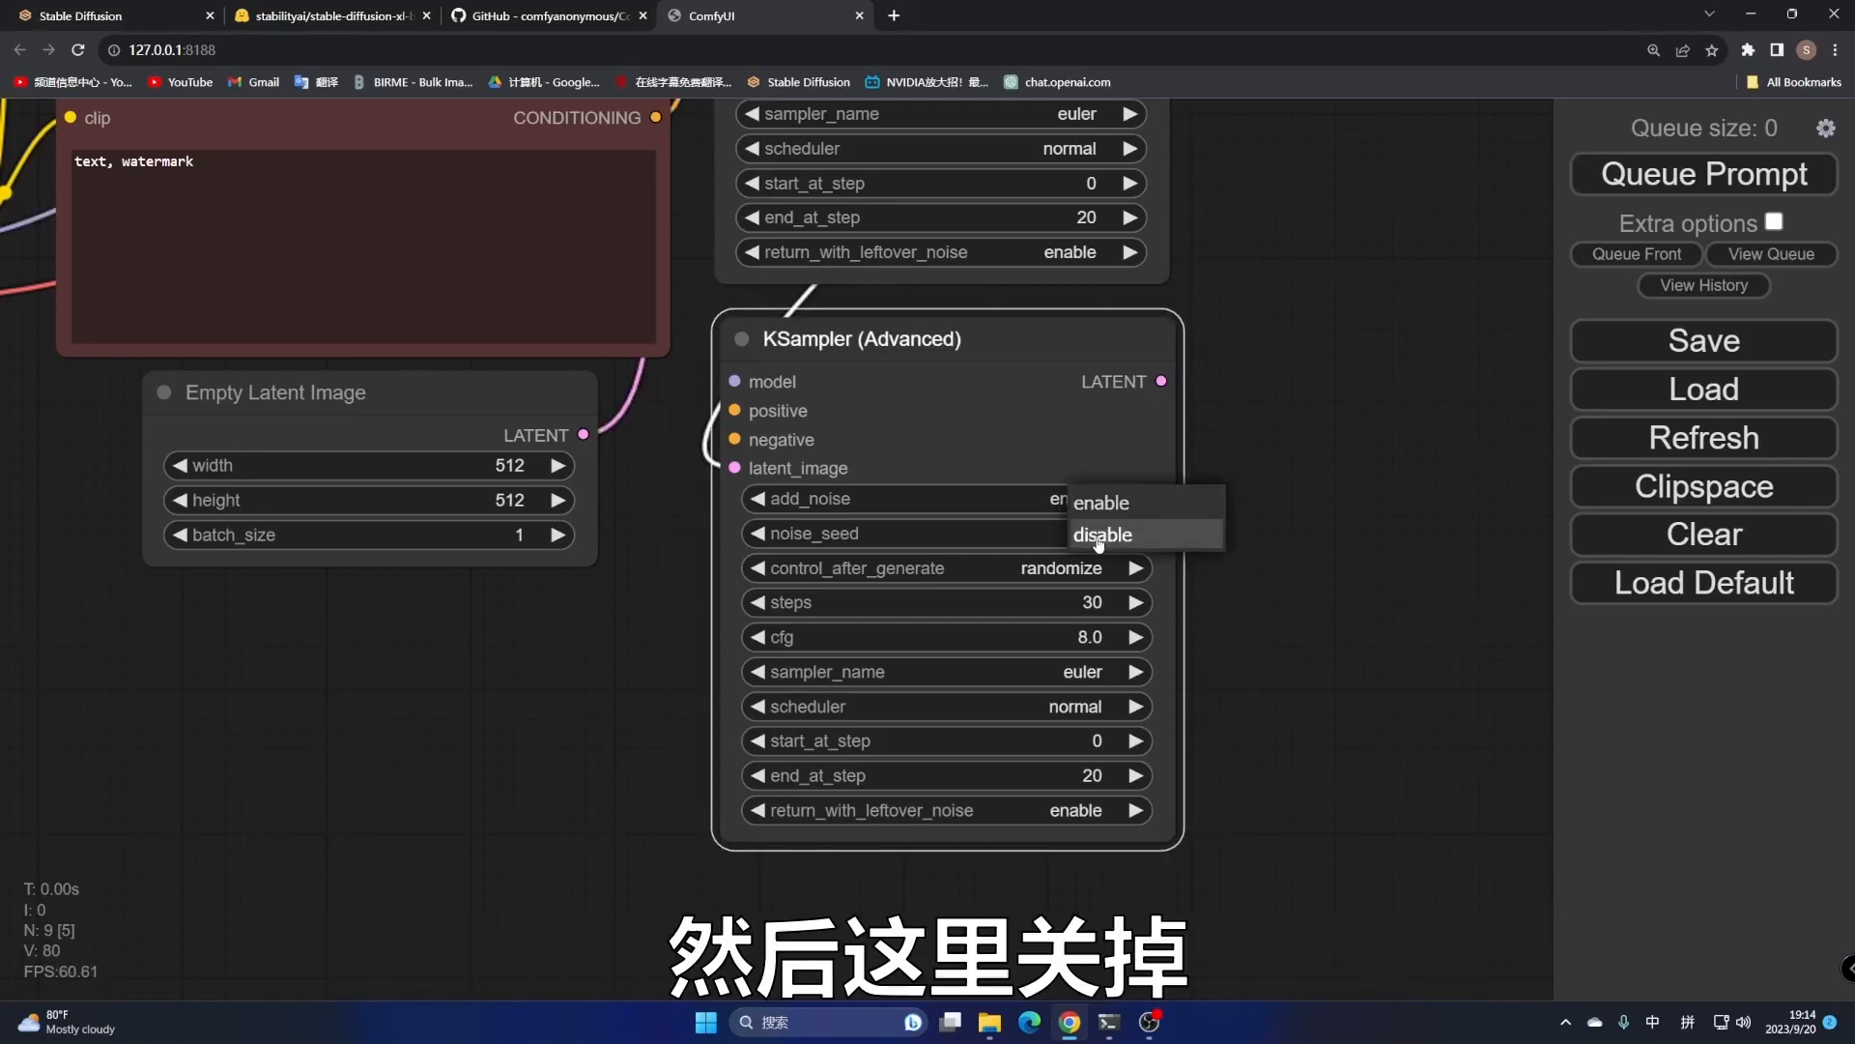
click(1106, 538)
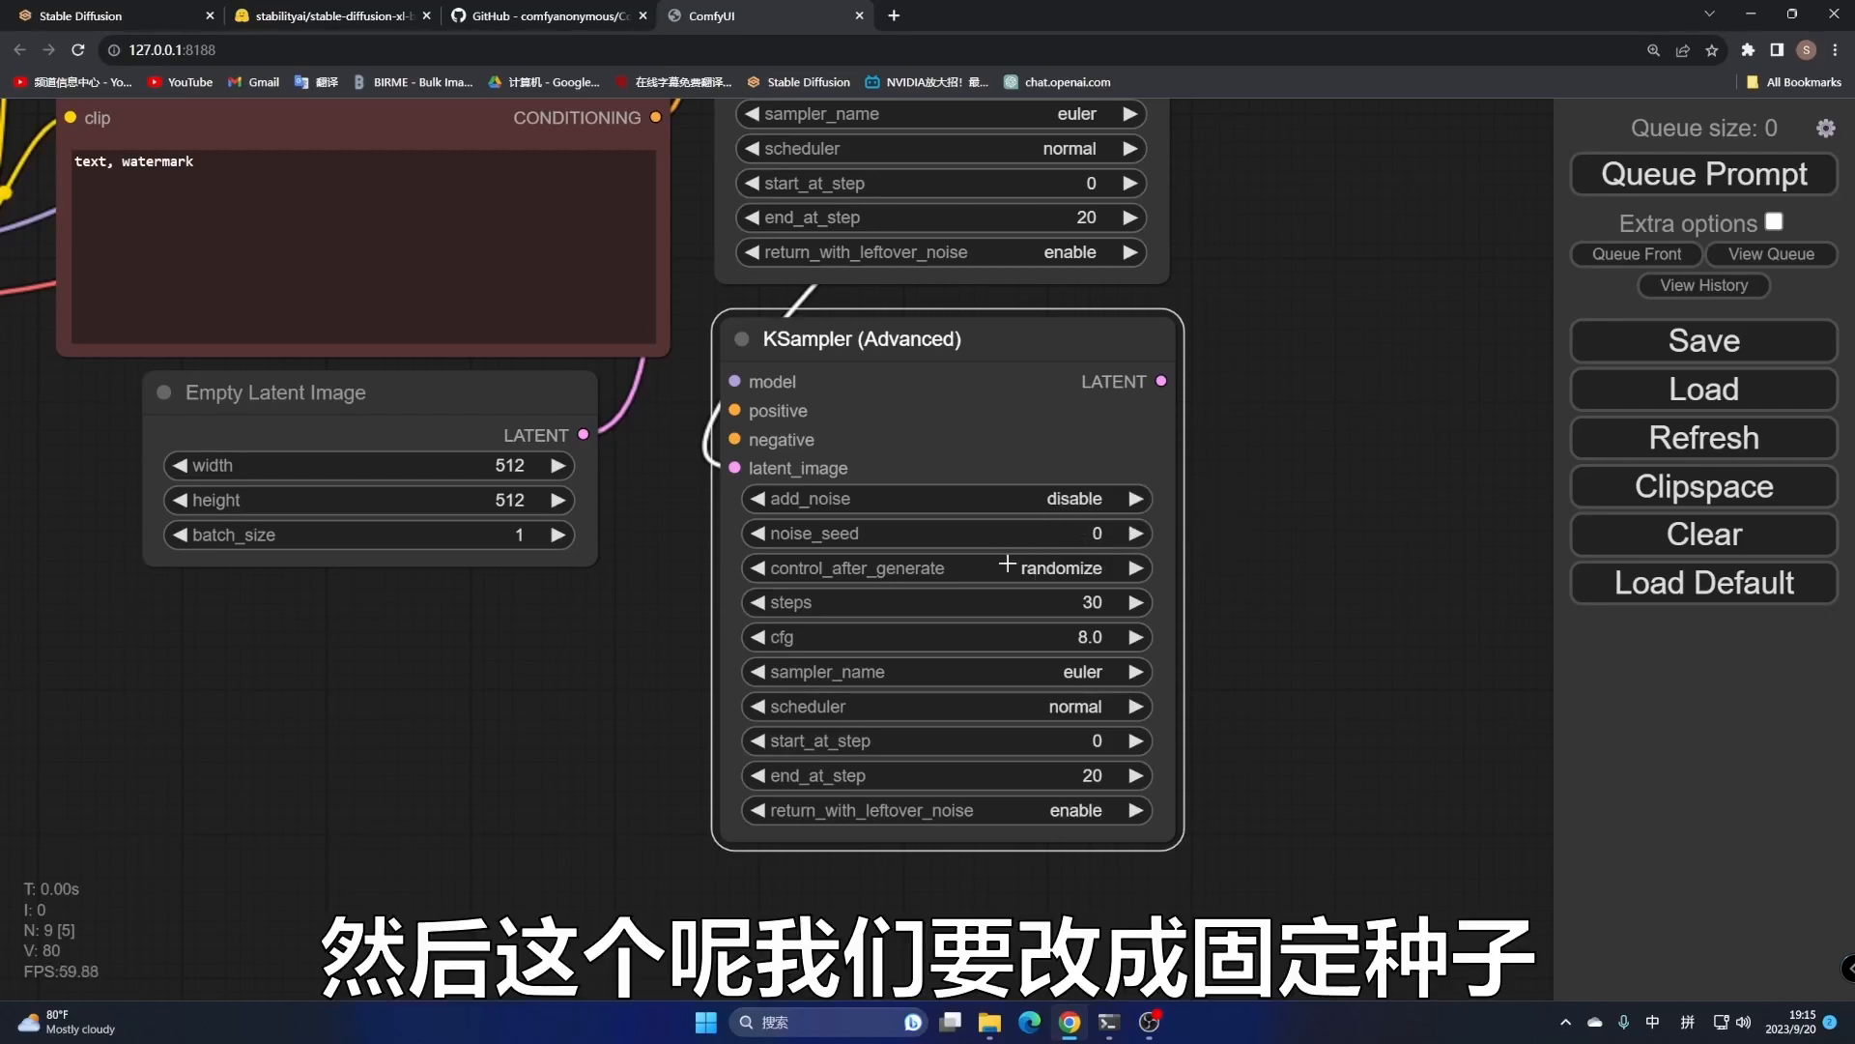
click(1094, 568)
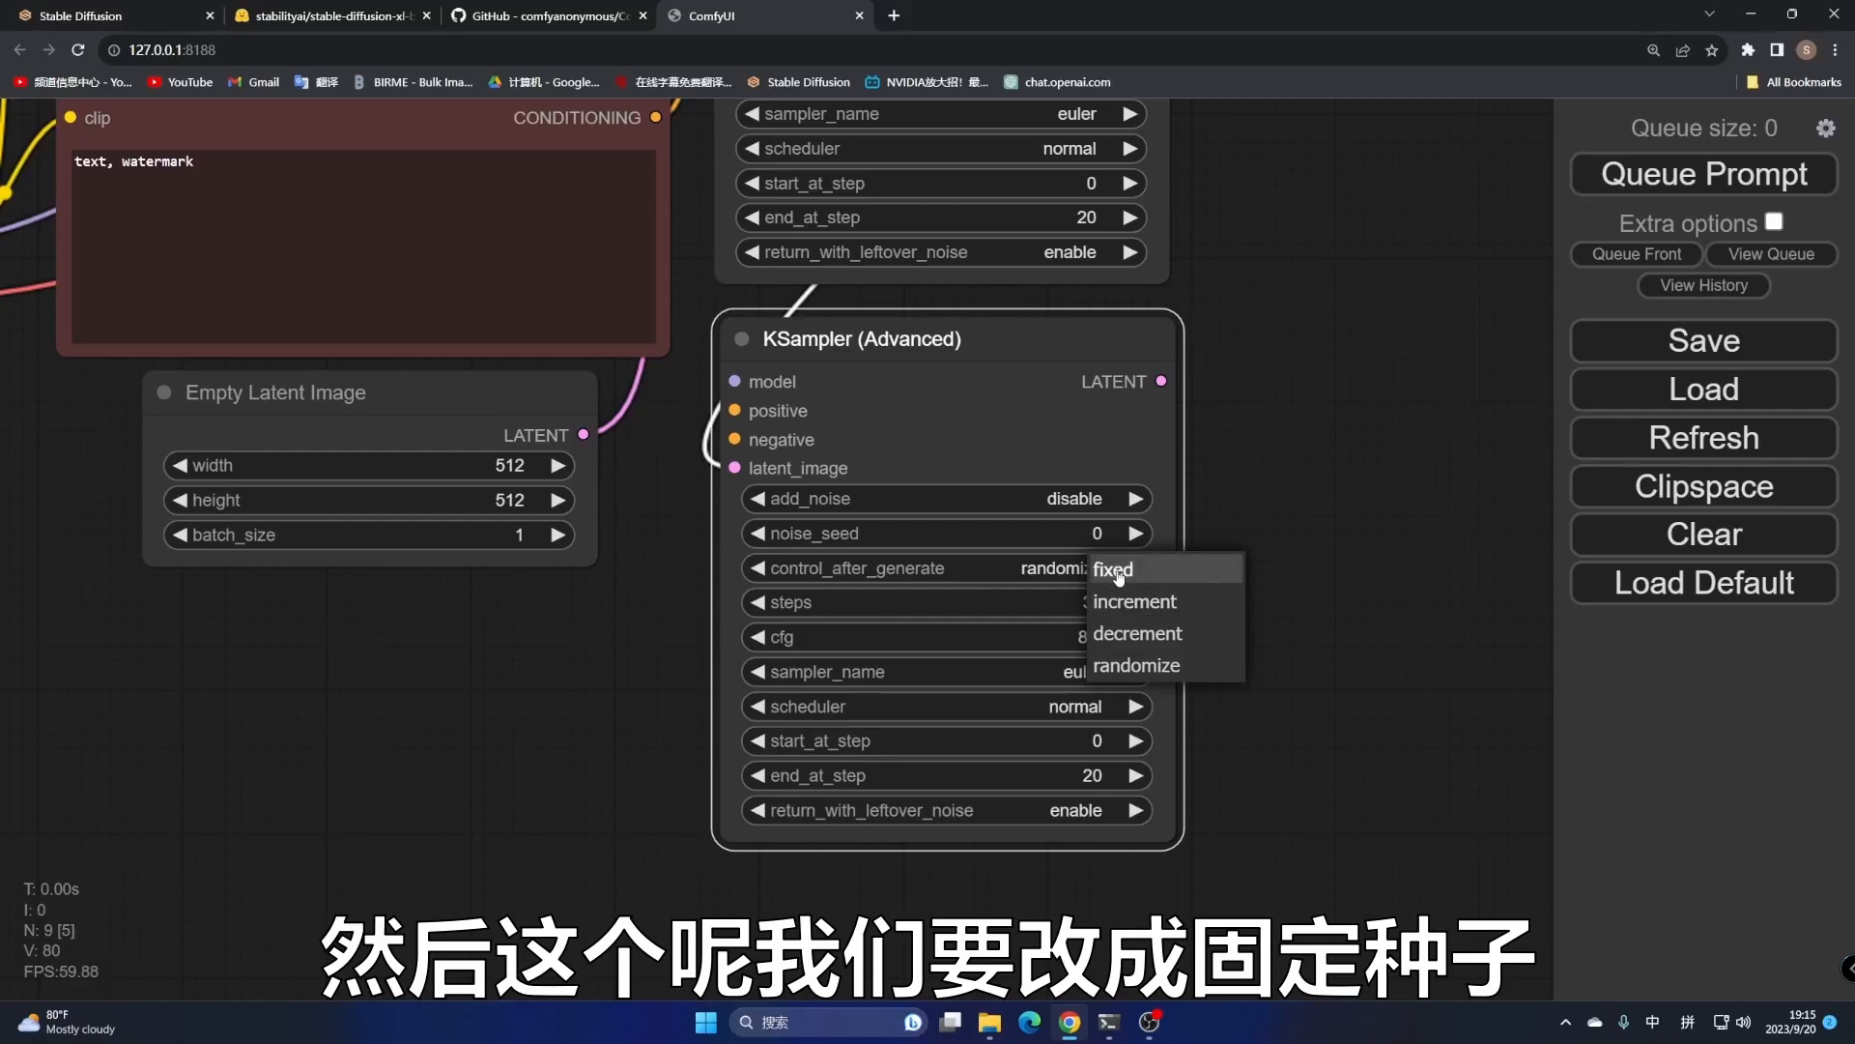
click(1114, 570)
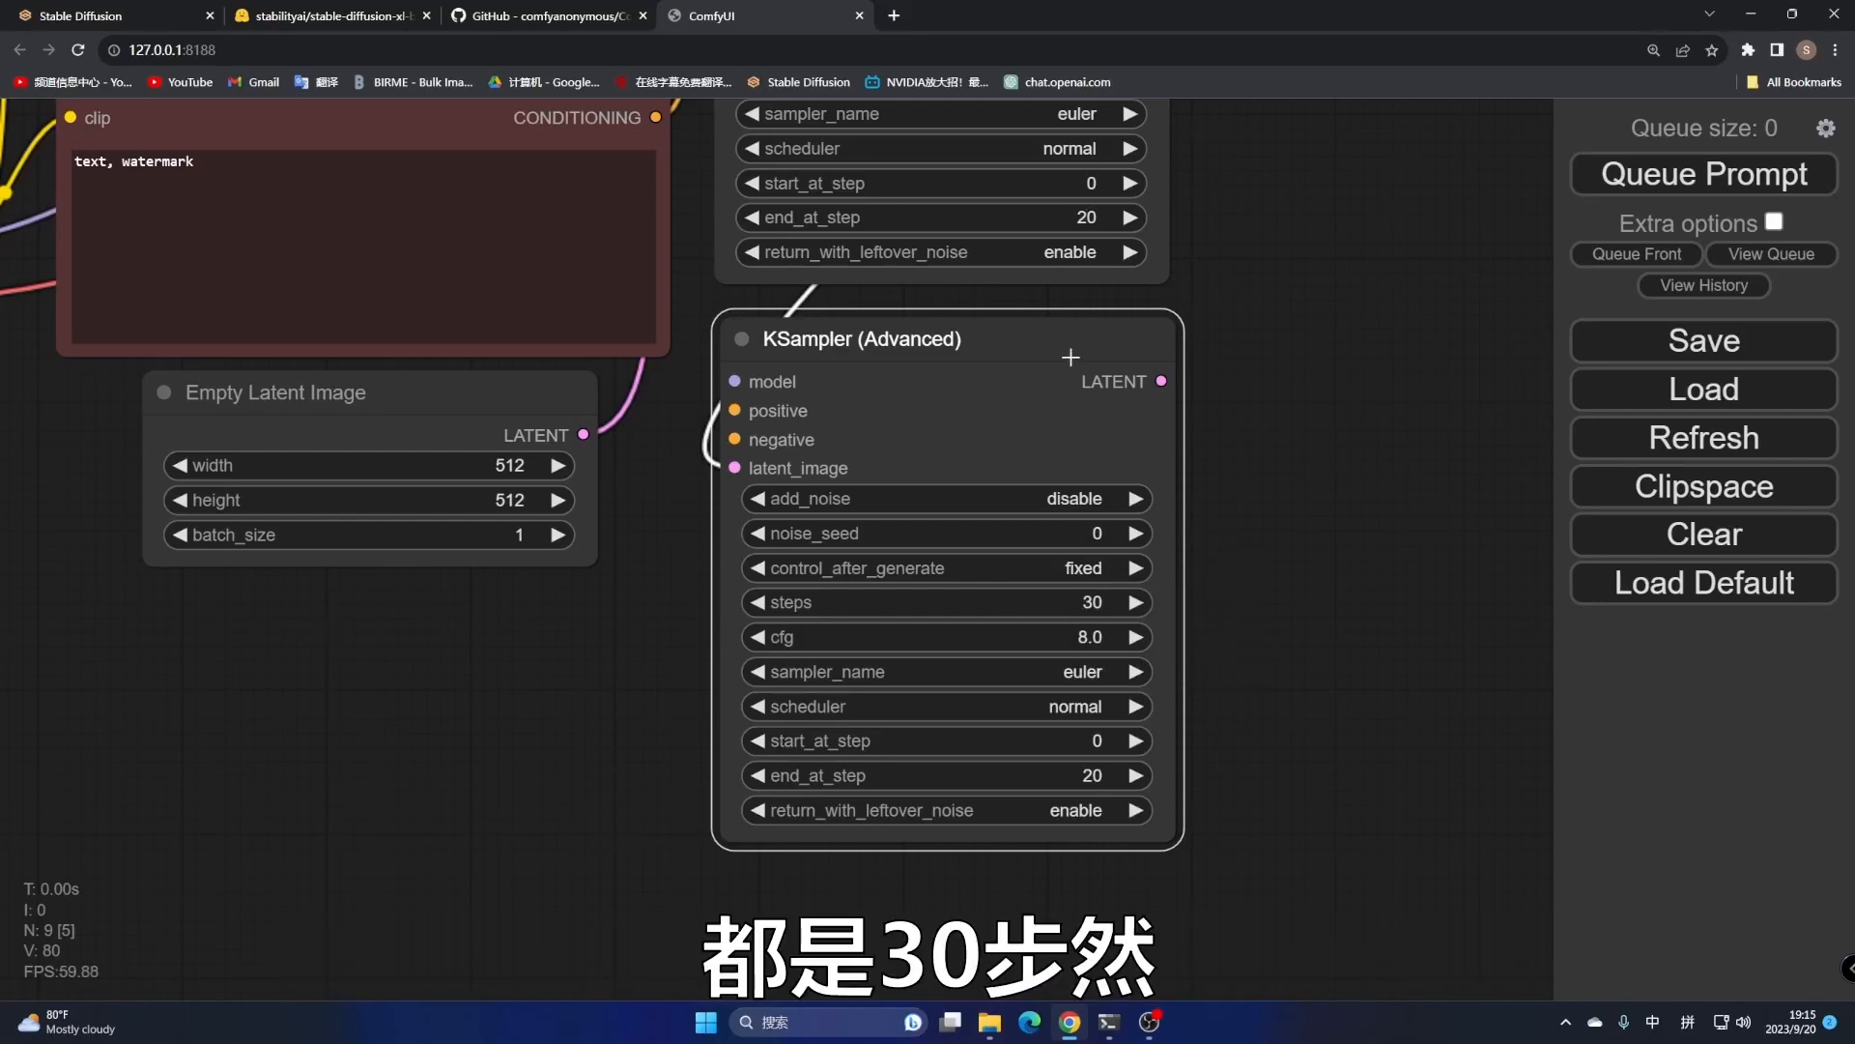
Set the lower KSampler (Advanced) node's start_at_step to 20
drag(1231, 707, 1220, 544)
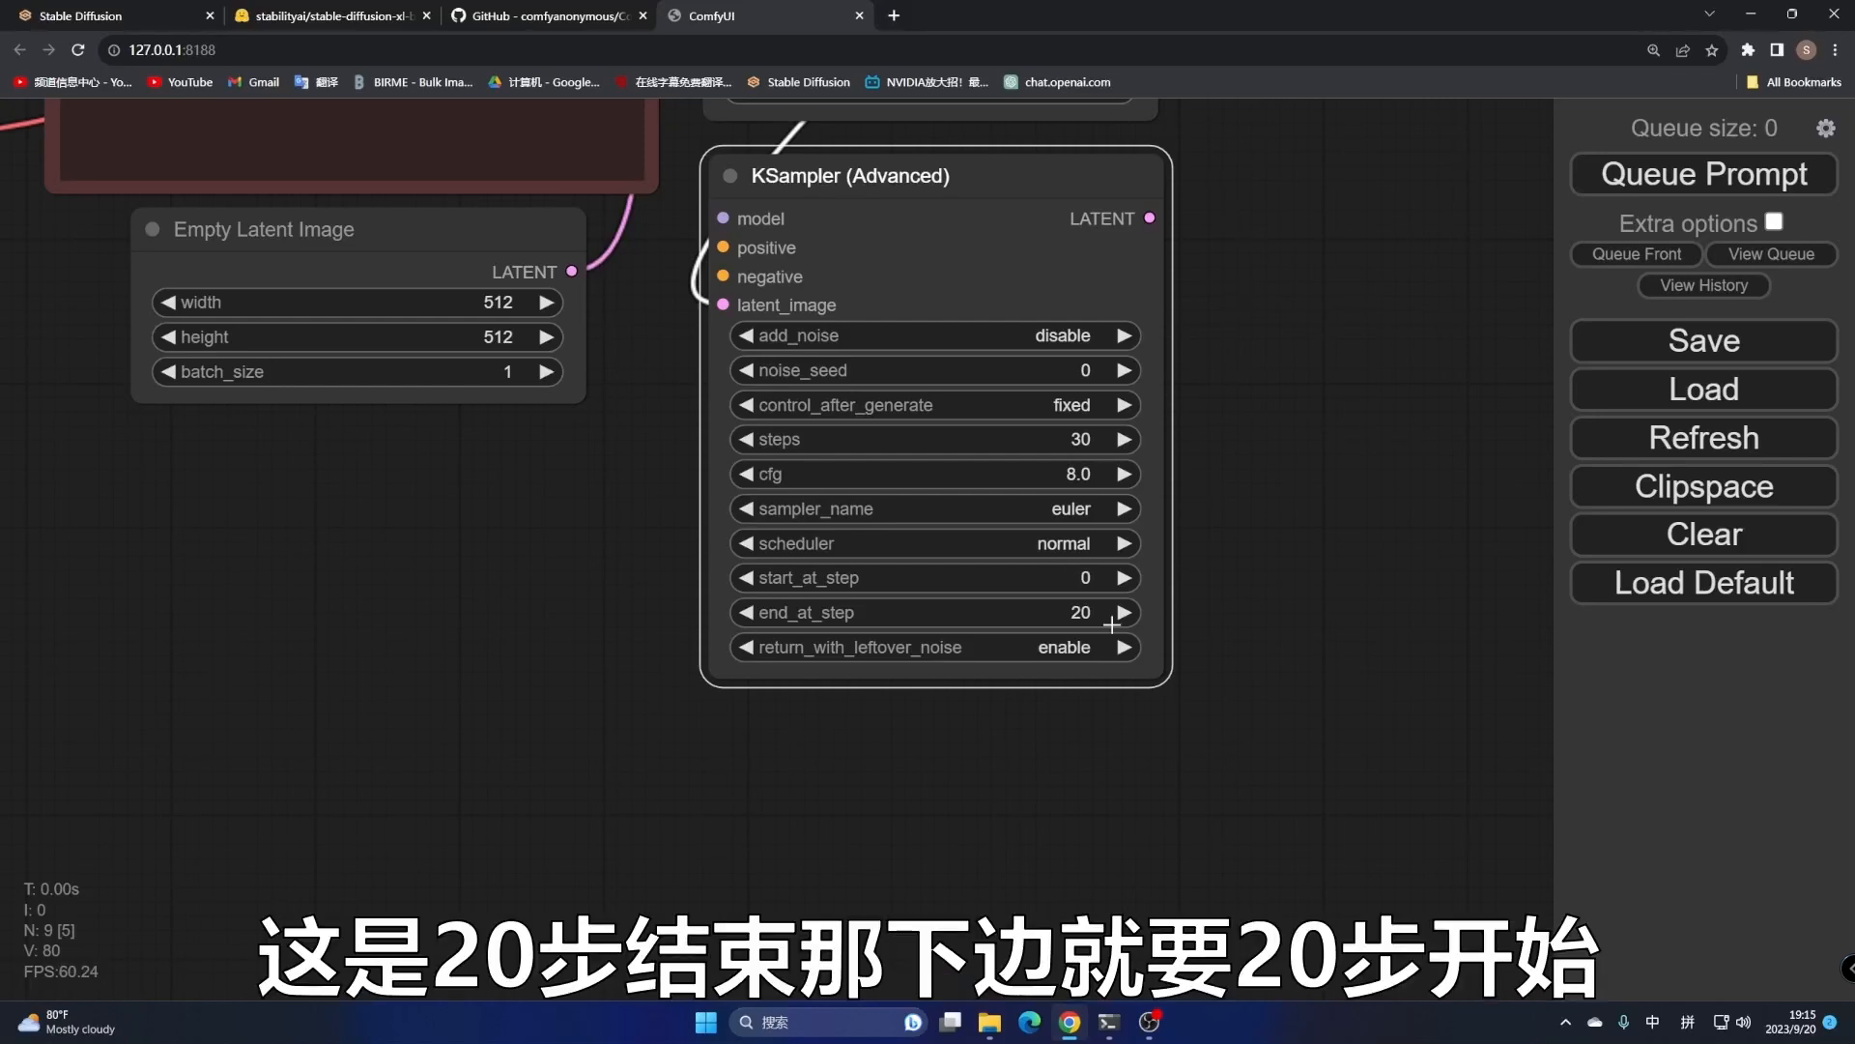
click(1061, 576)
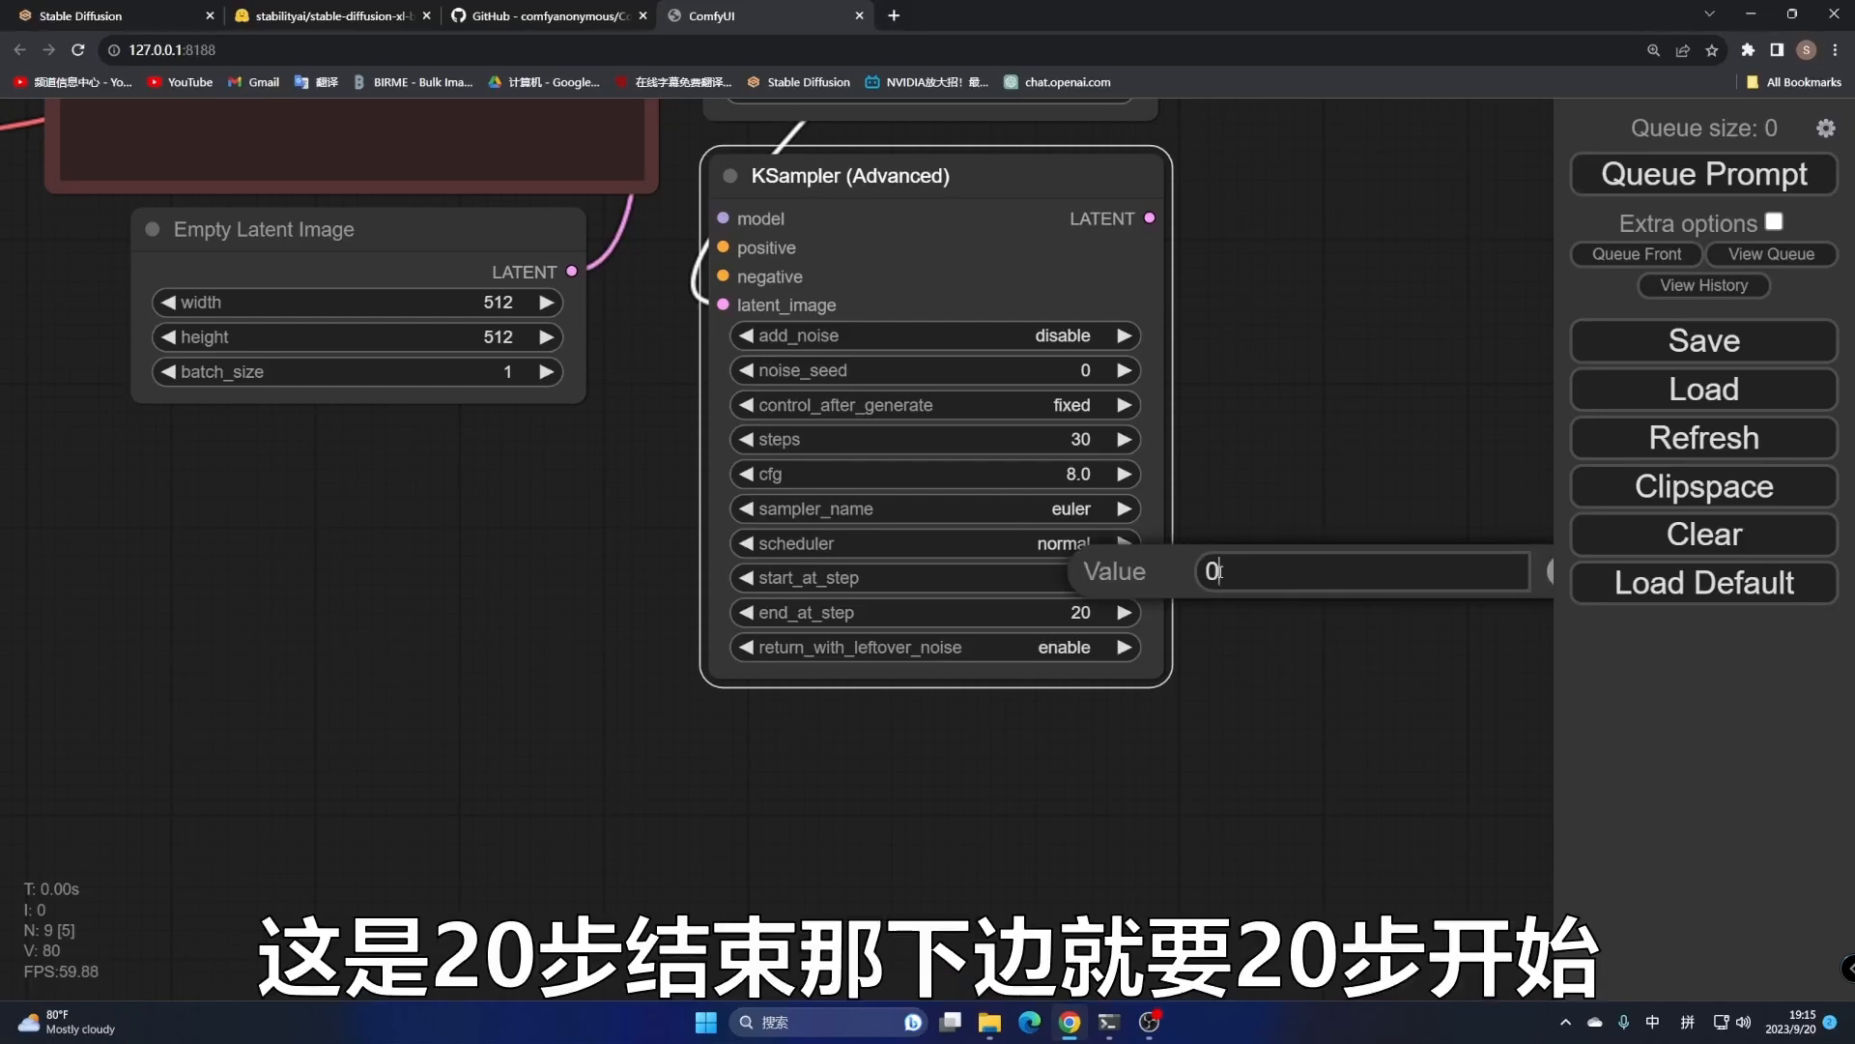
text(20)
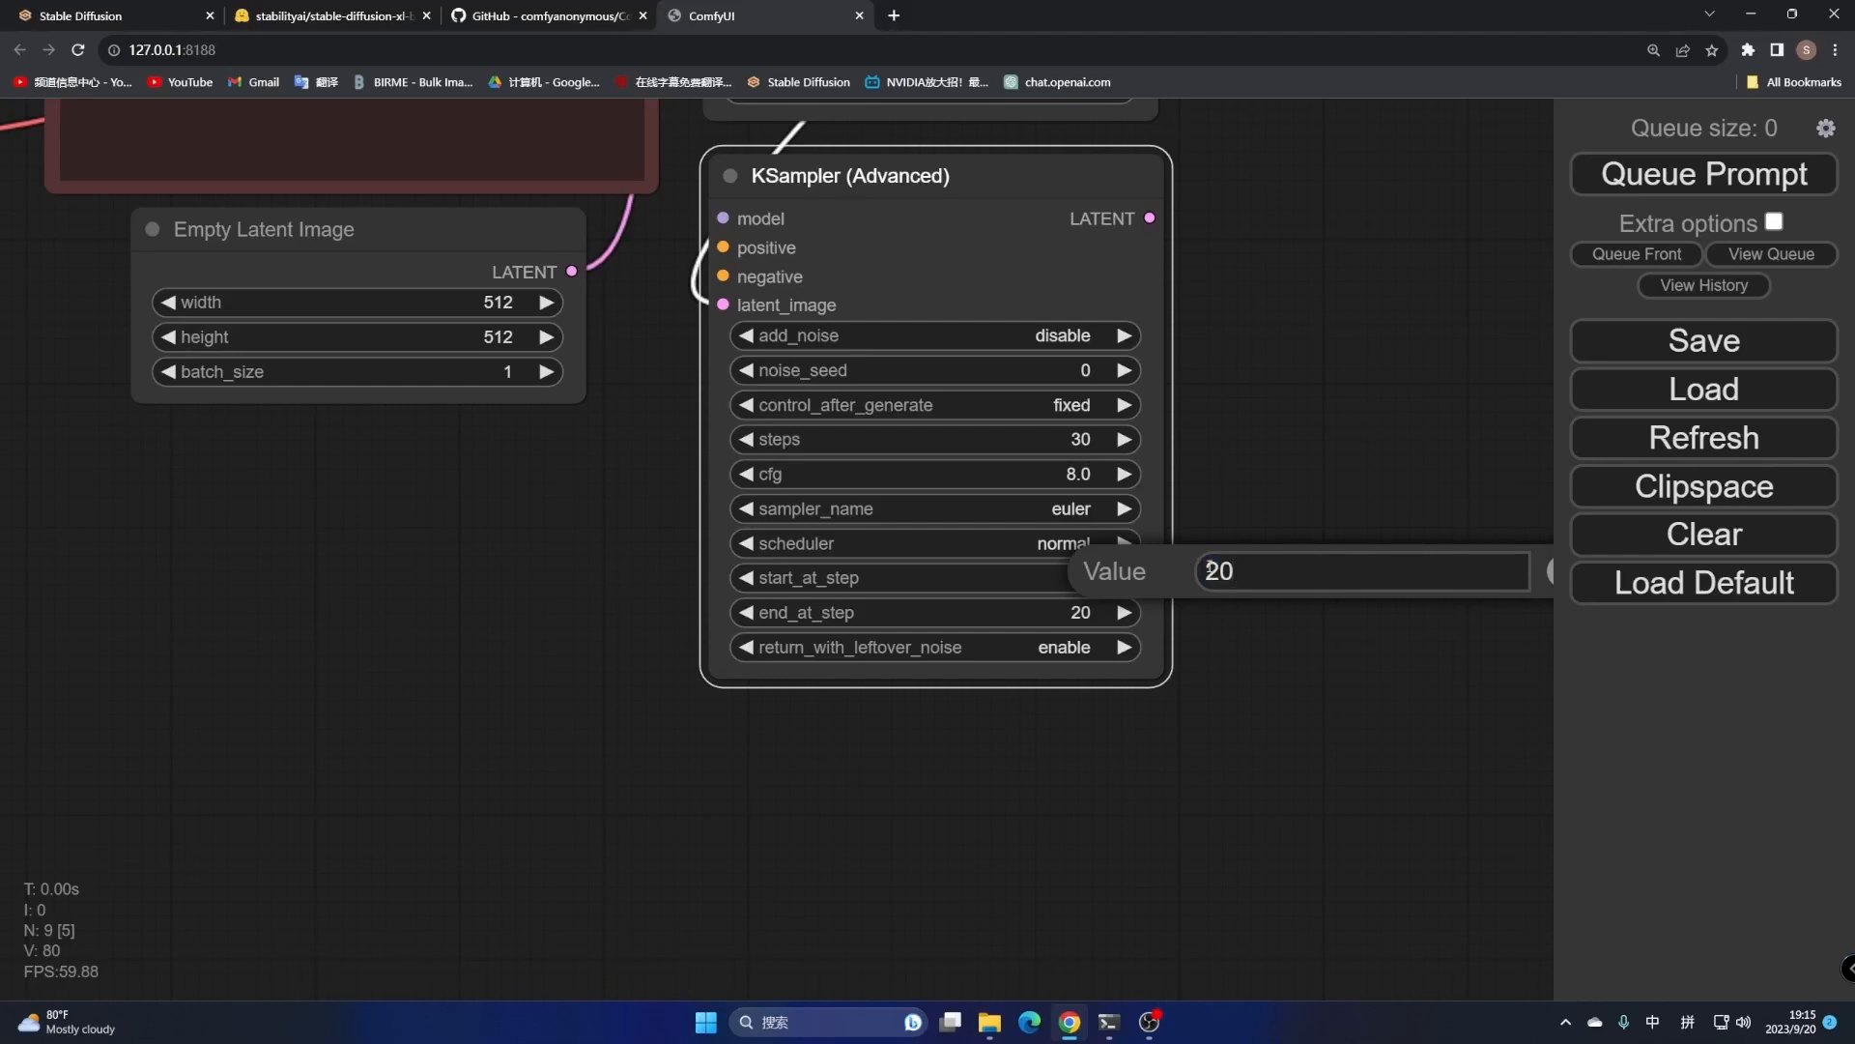
key(Return)
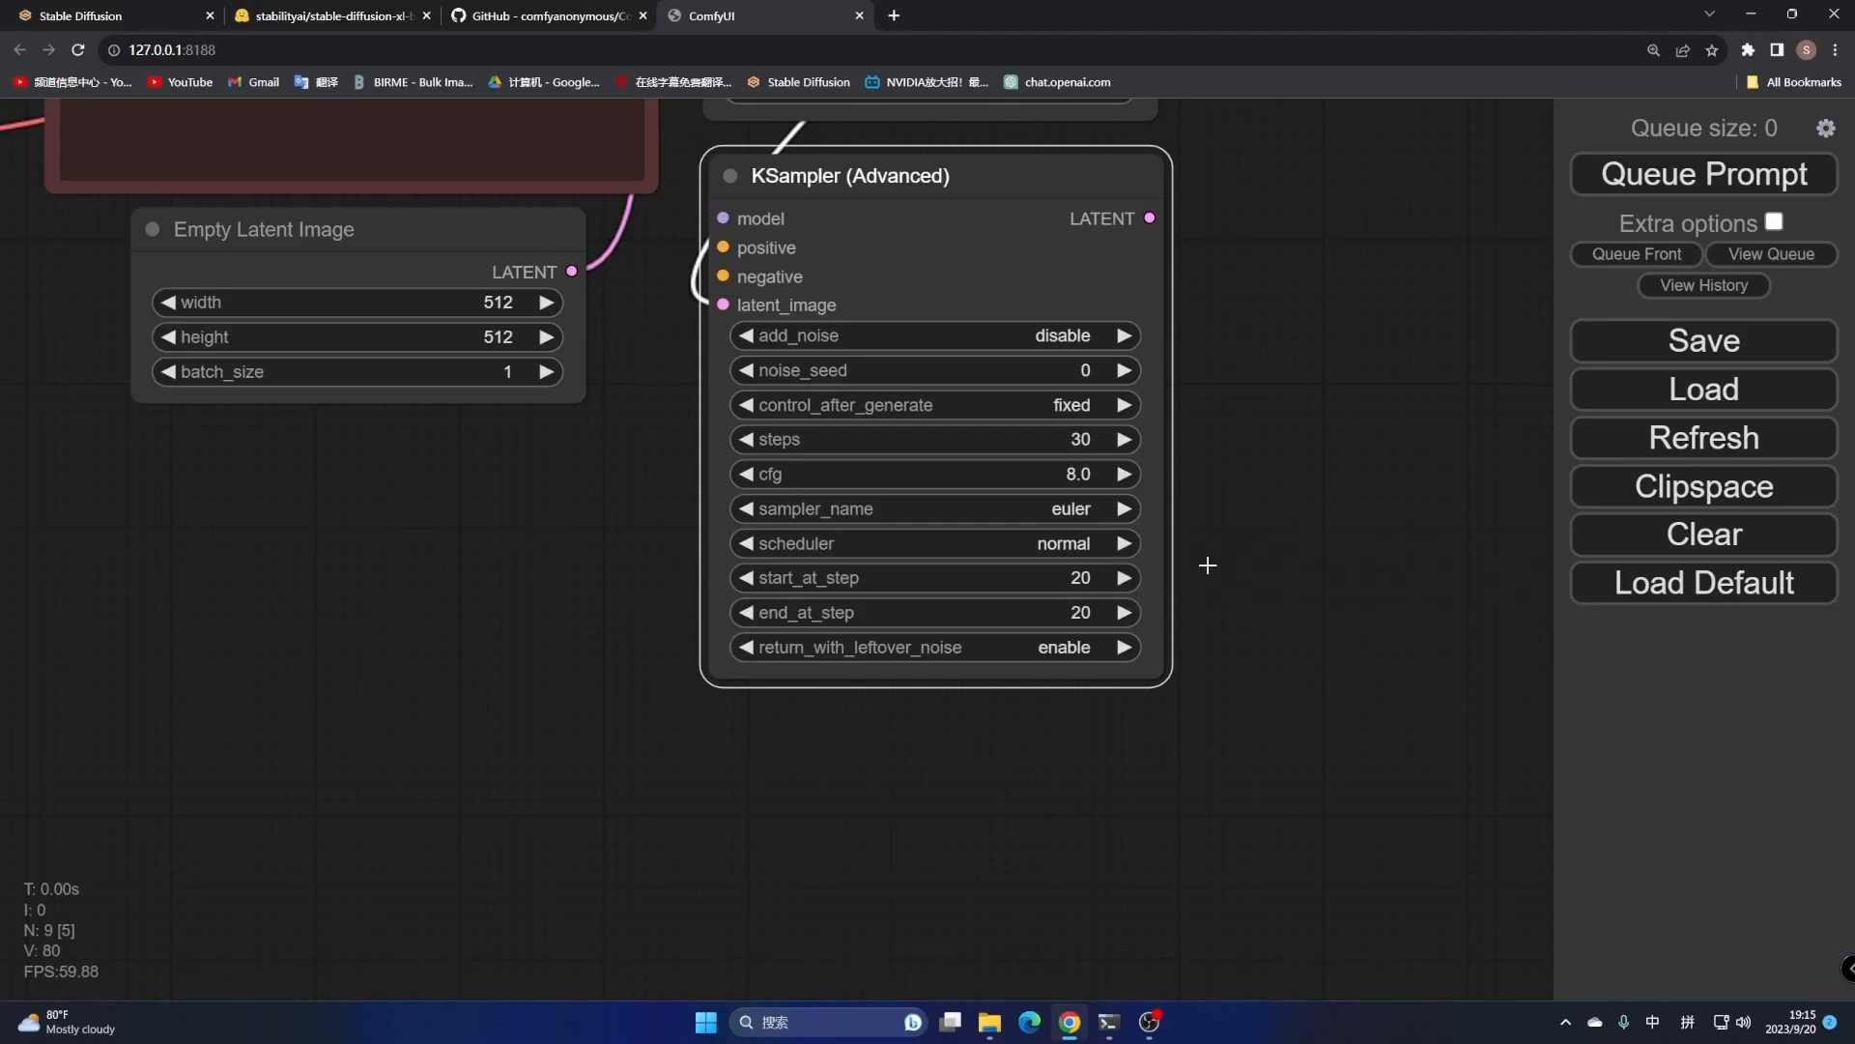
Set the lower KSampler (Advanced) node's end_at_step to 30
click(1080, 612)
text(30)
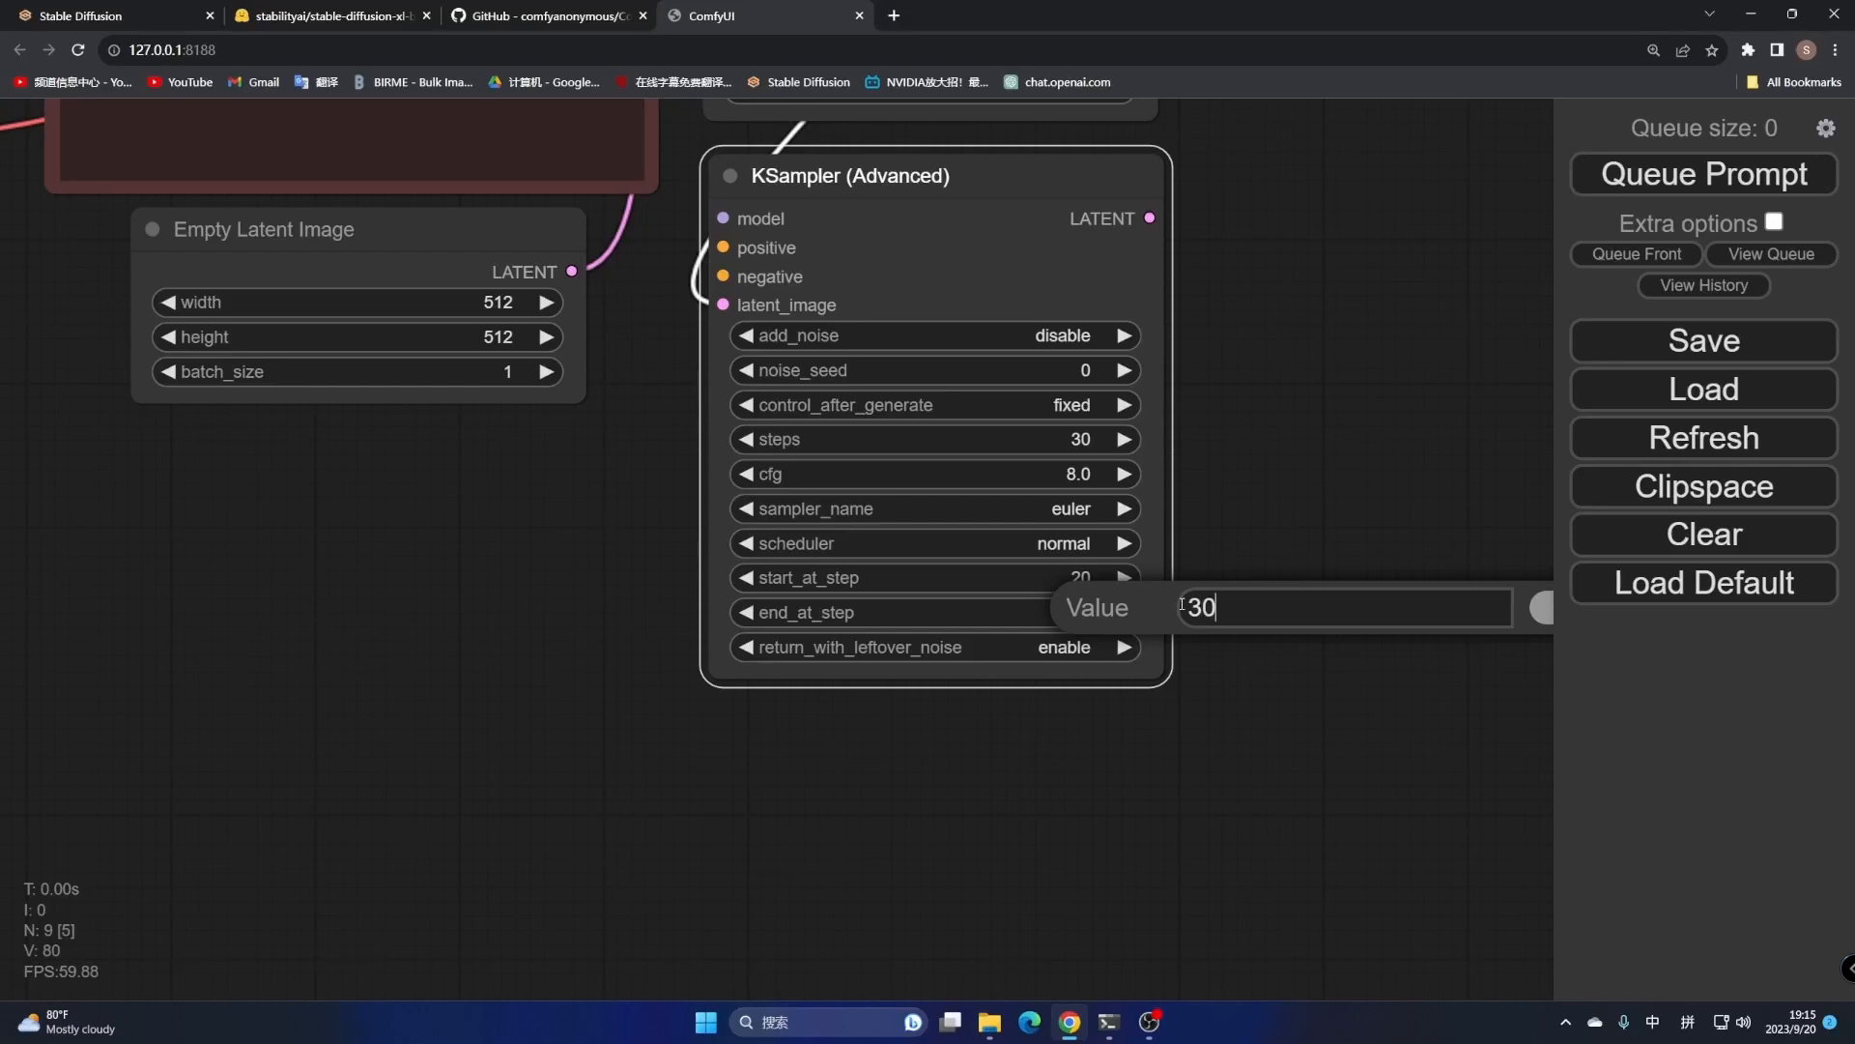
key(Return)
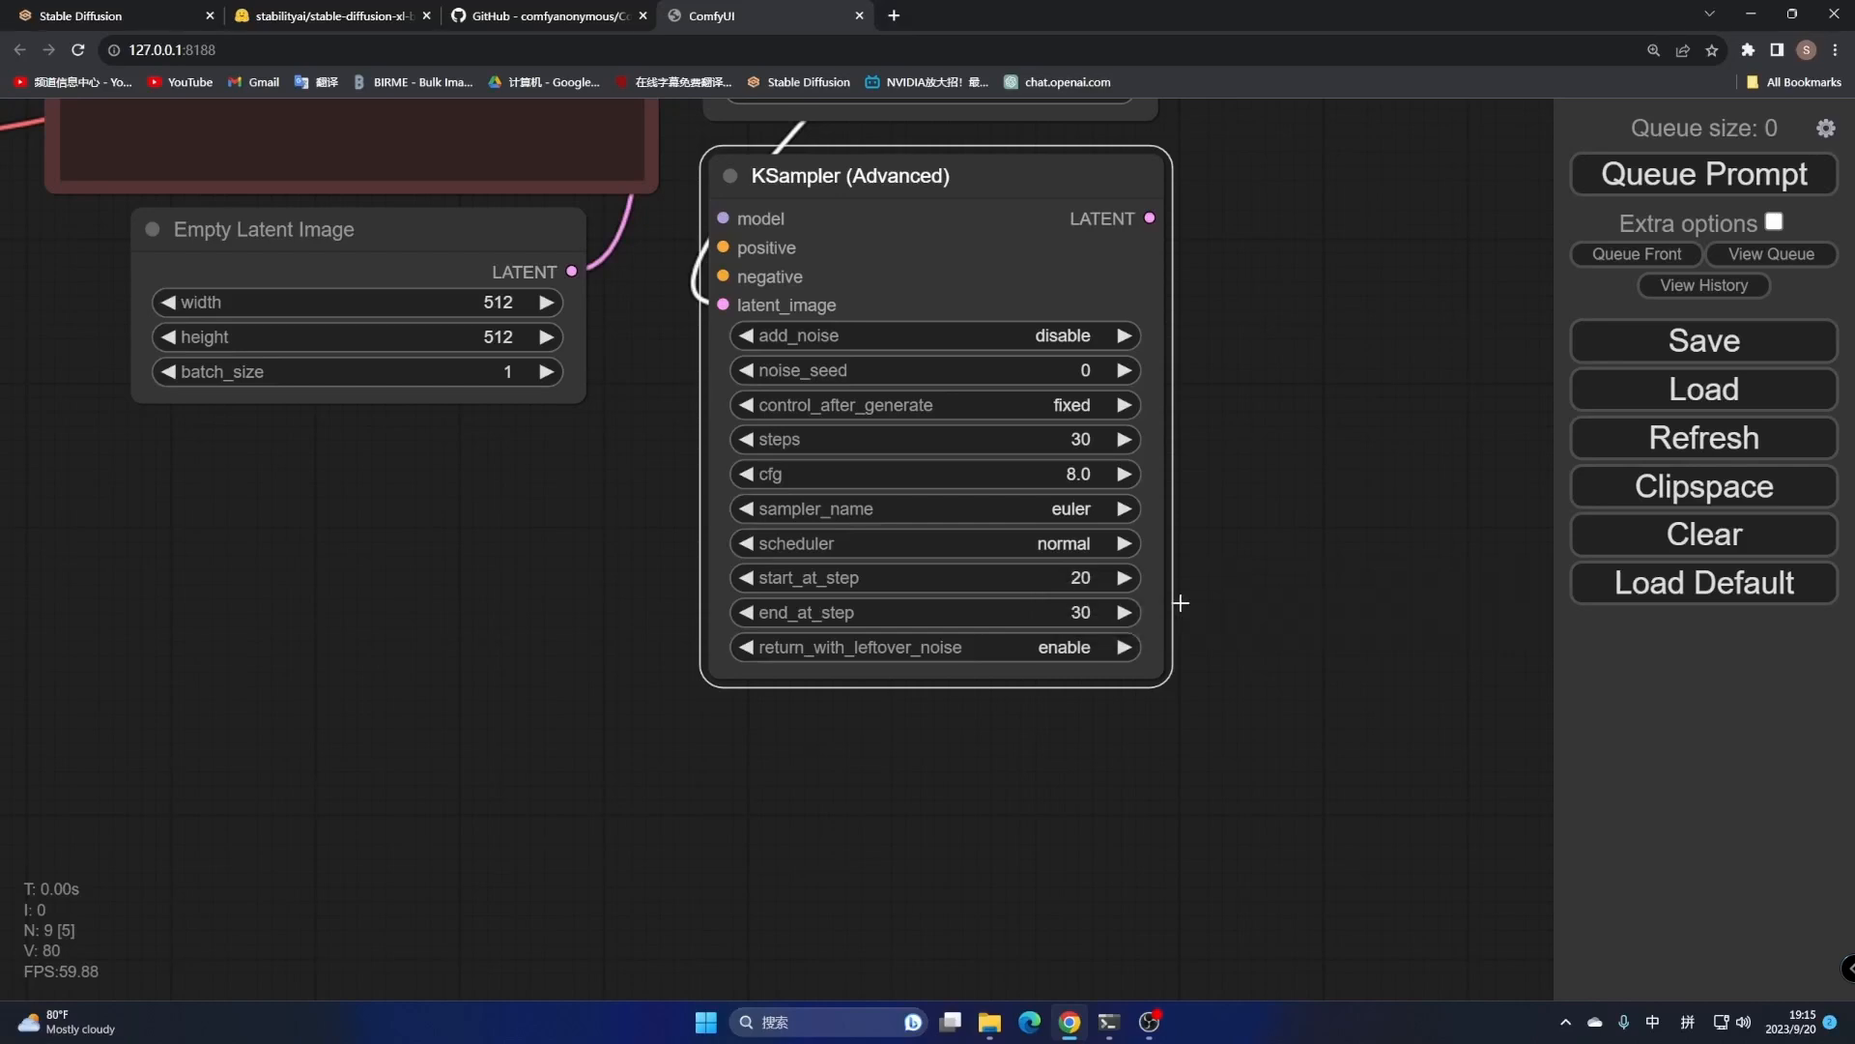
Set the lower KSampler (Advanced) node's end_at_step to 10000 and return_with_leftover_noise to disable
click(1080, 612)
key(ctrl+a)
text(10000)
key(Return)
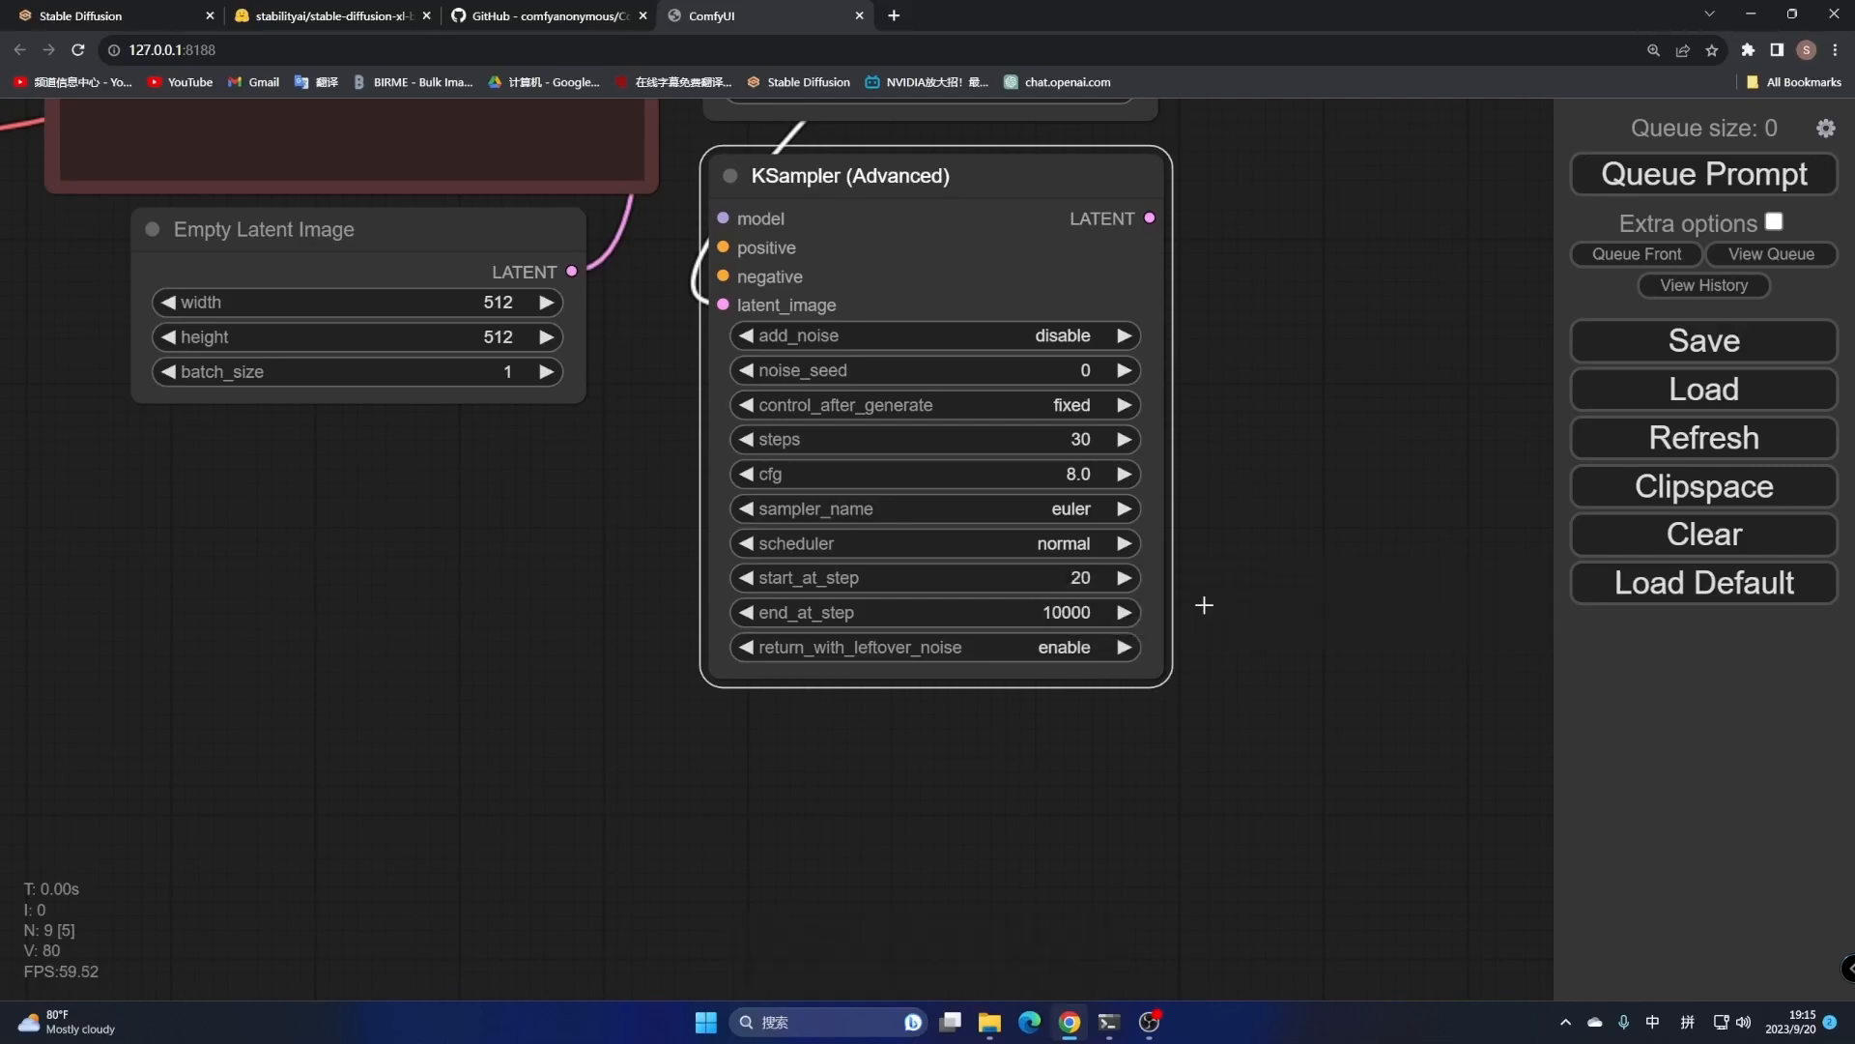
click(1085, 652)
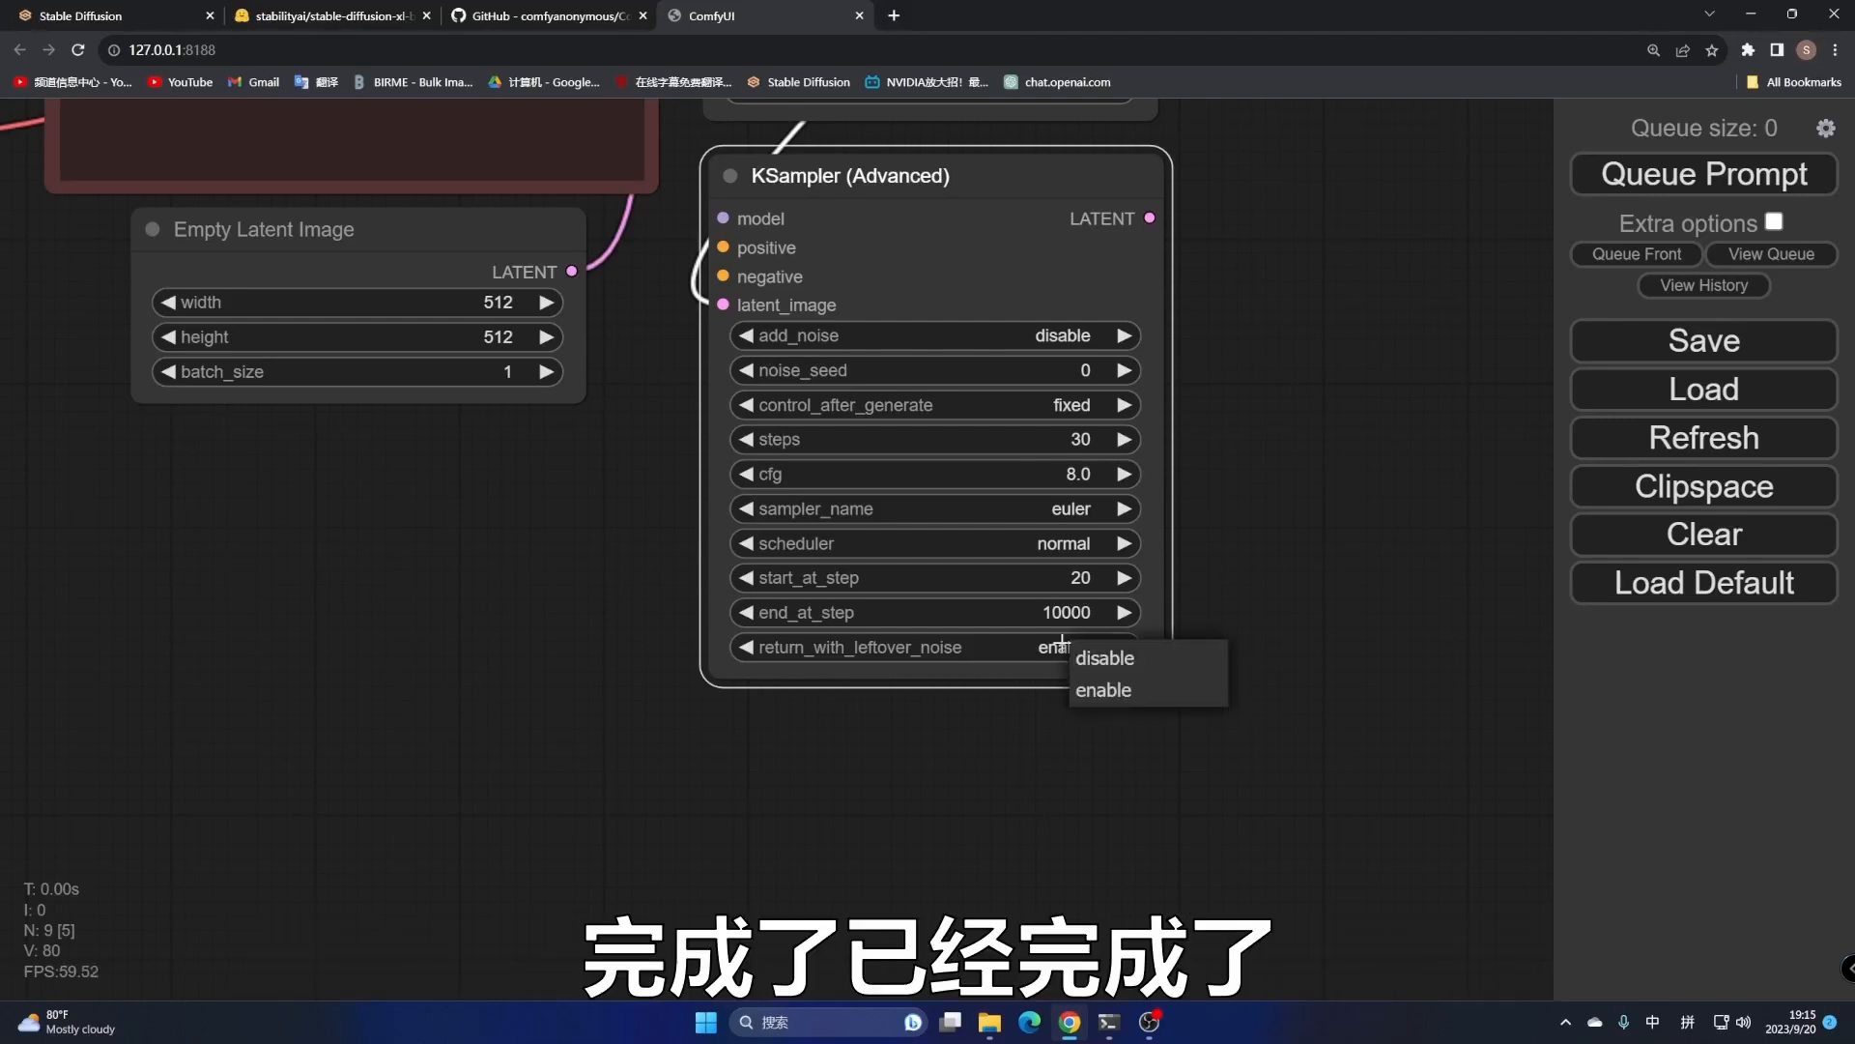
click(1101, 662)
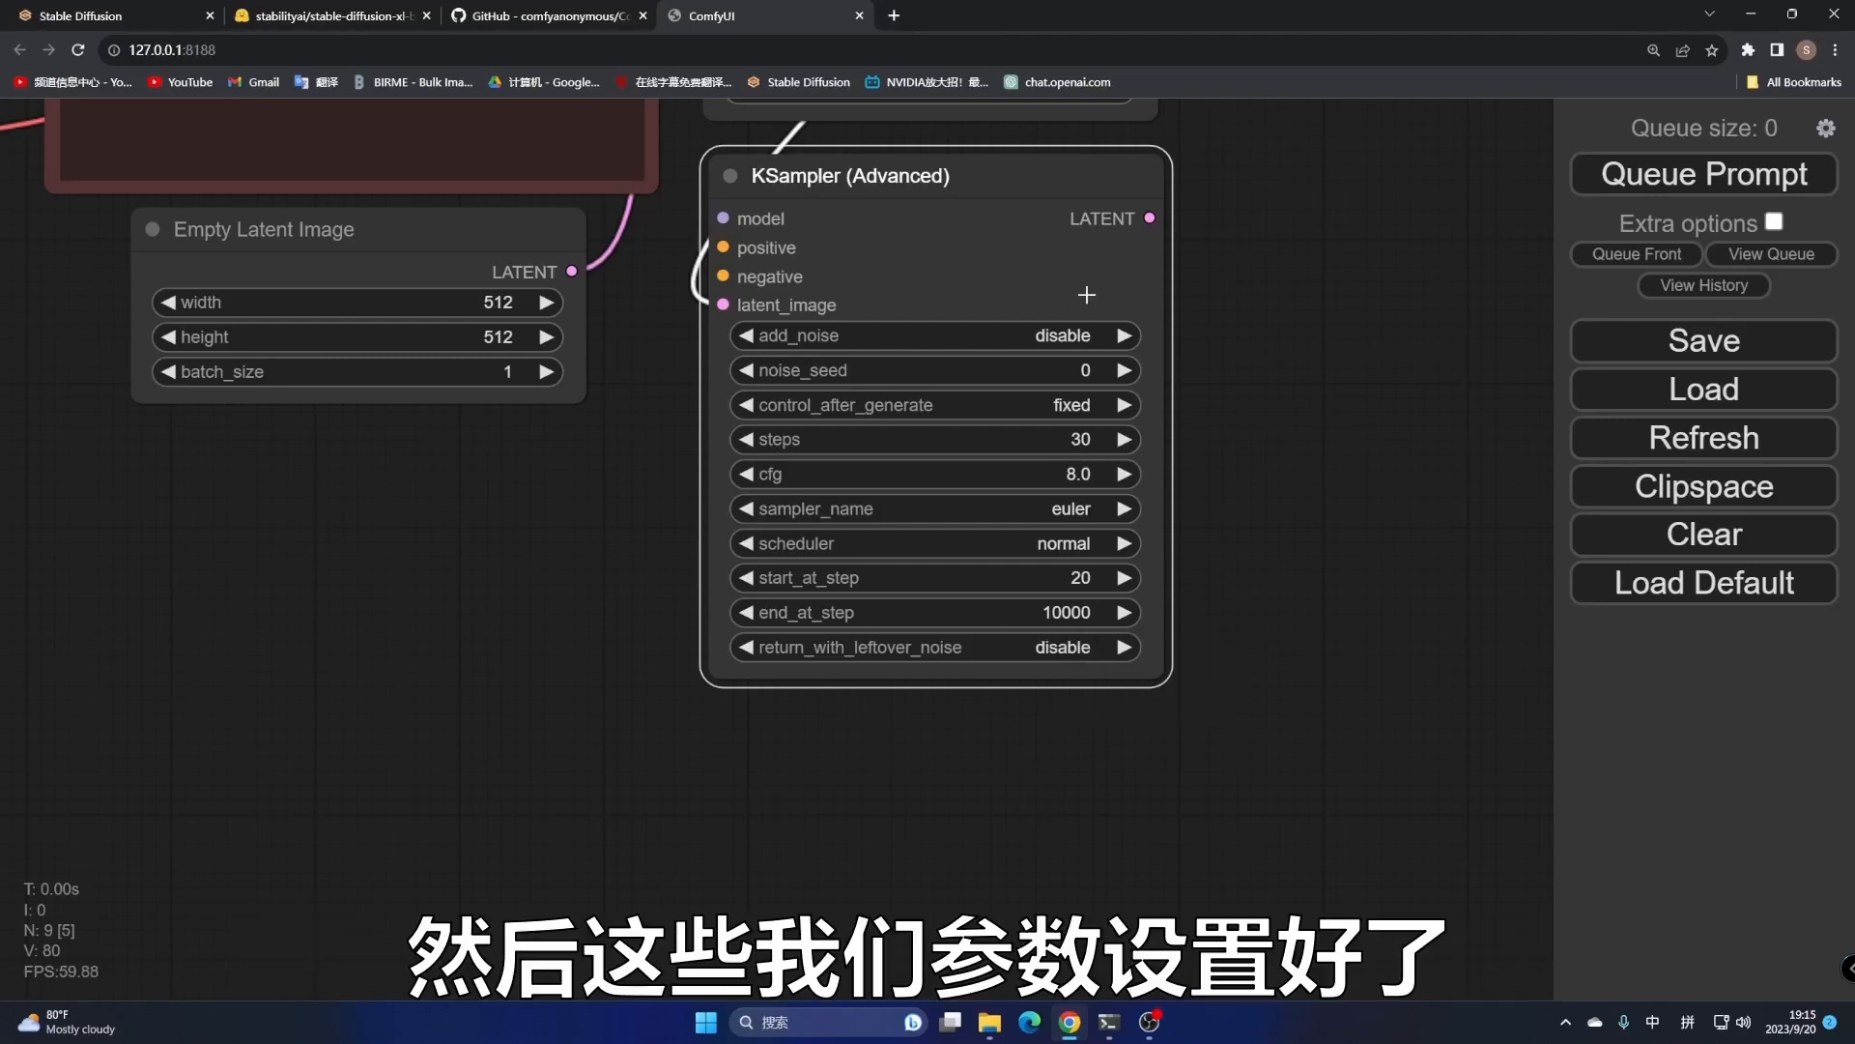
Add a VAE Decode node fed by the lower KSampler (Advanced) node's LATENT output
drag(1446, 270, 1198, 404)
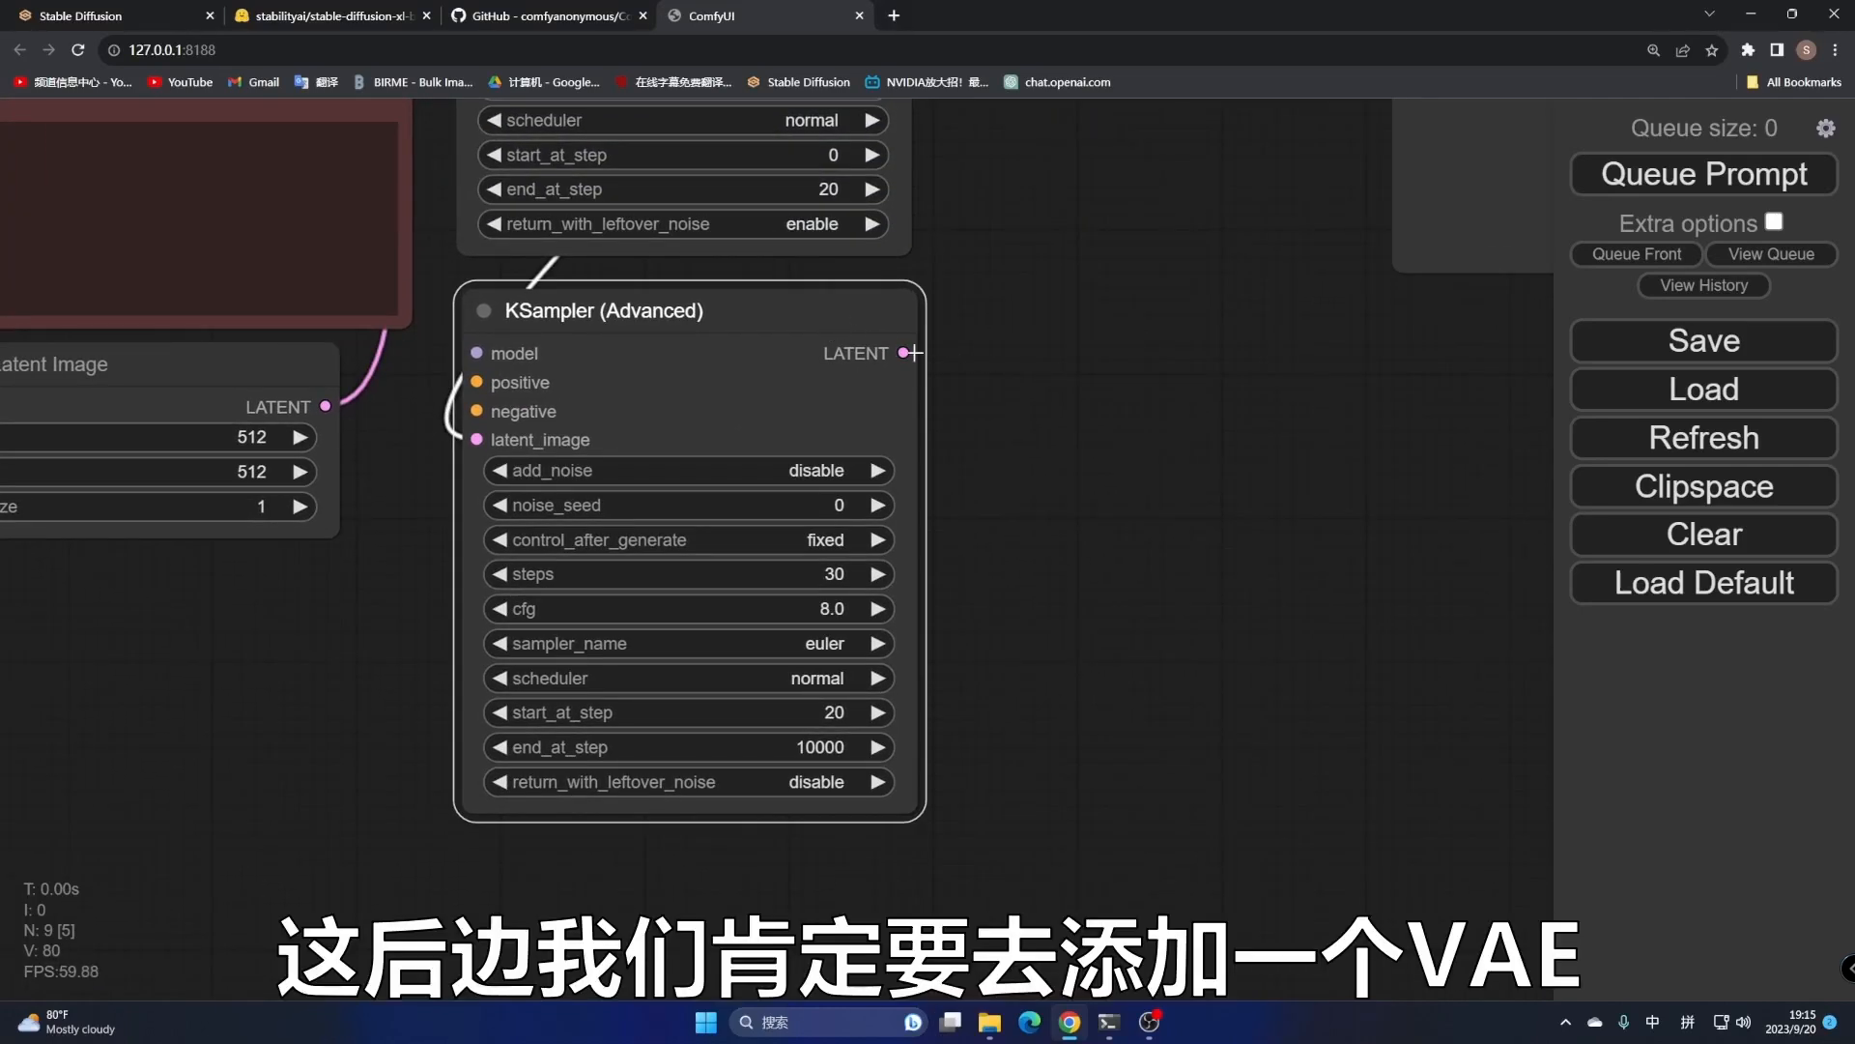
drag(904, 354, 994, 338)
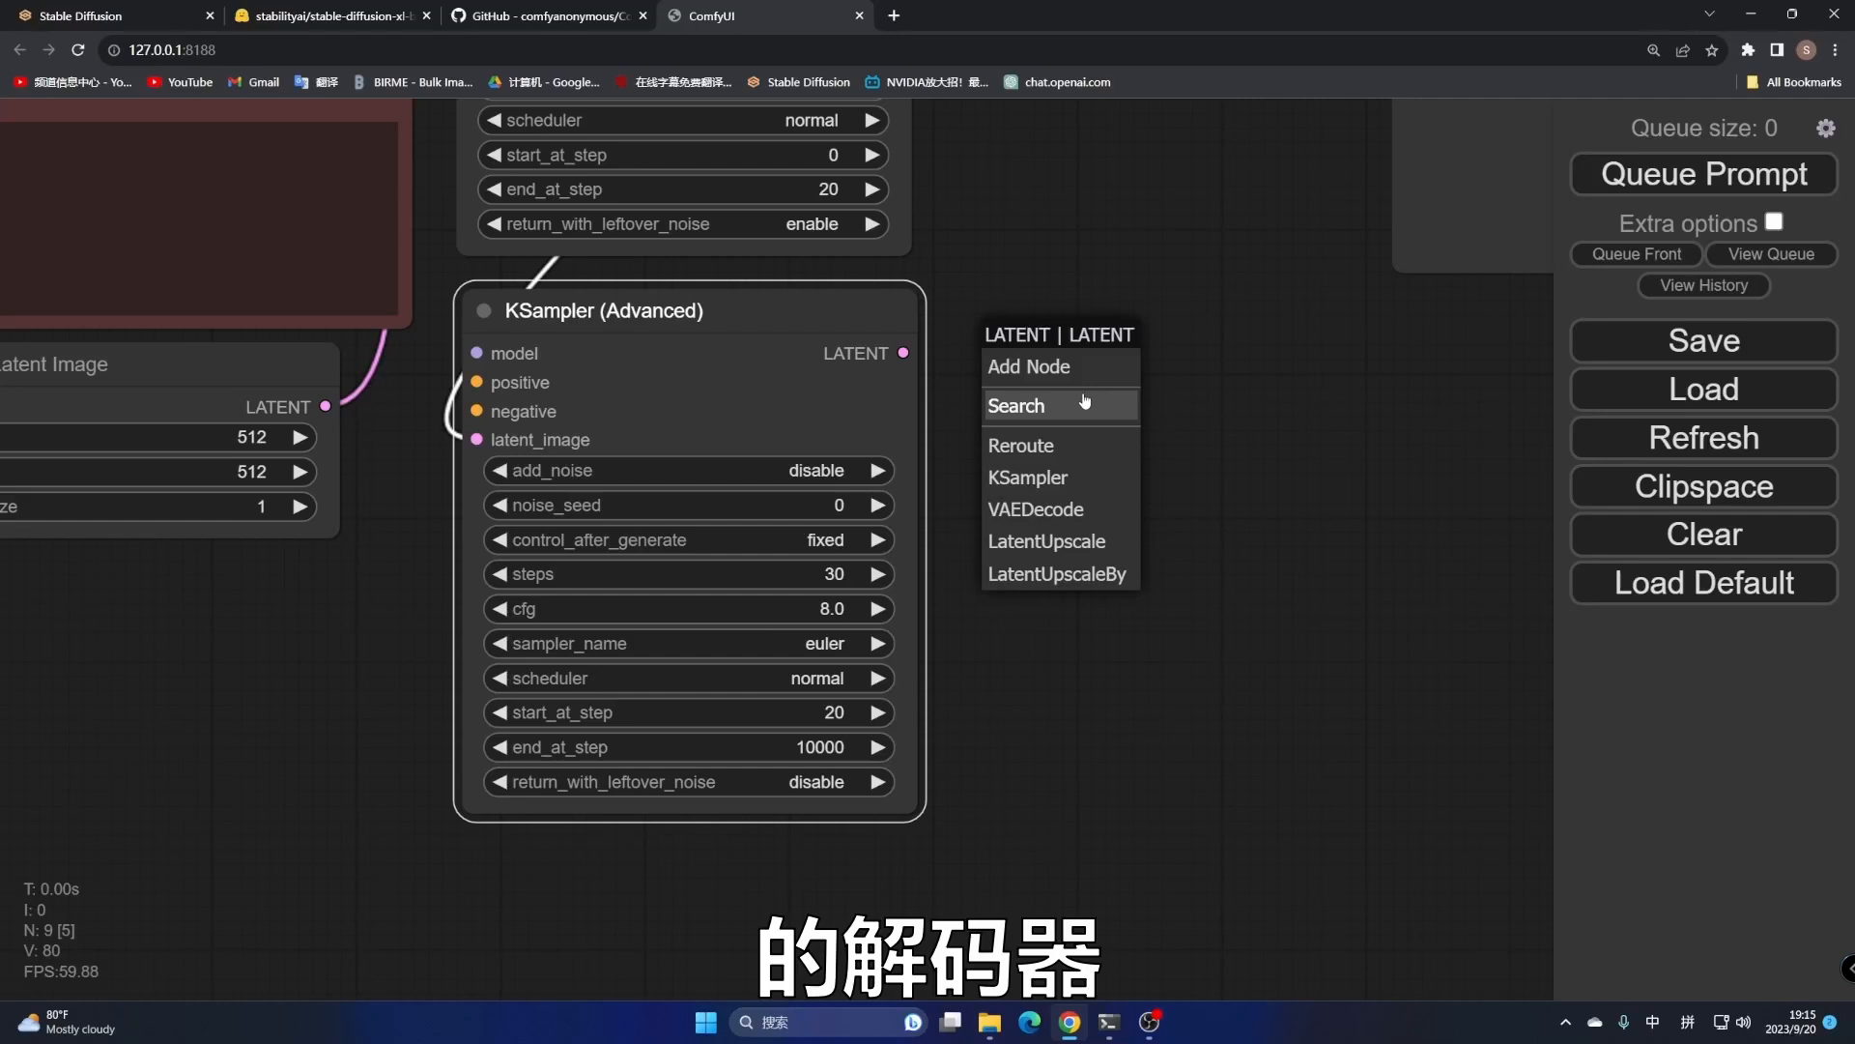
click(1041, 511)
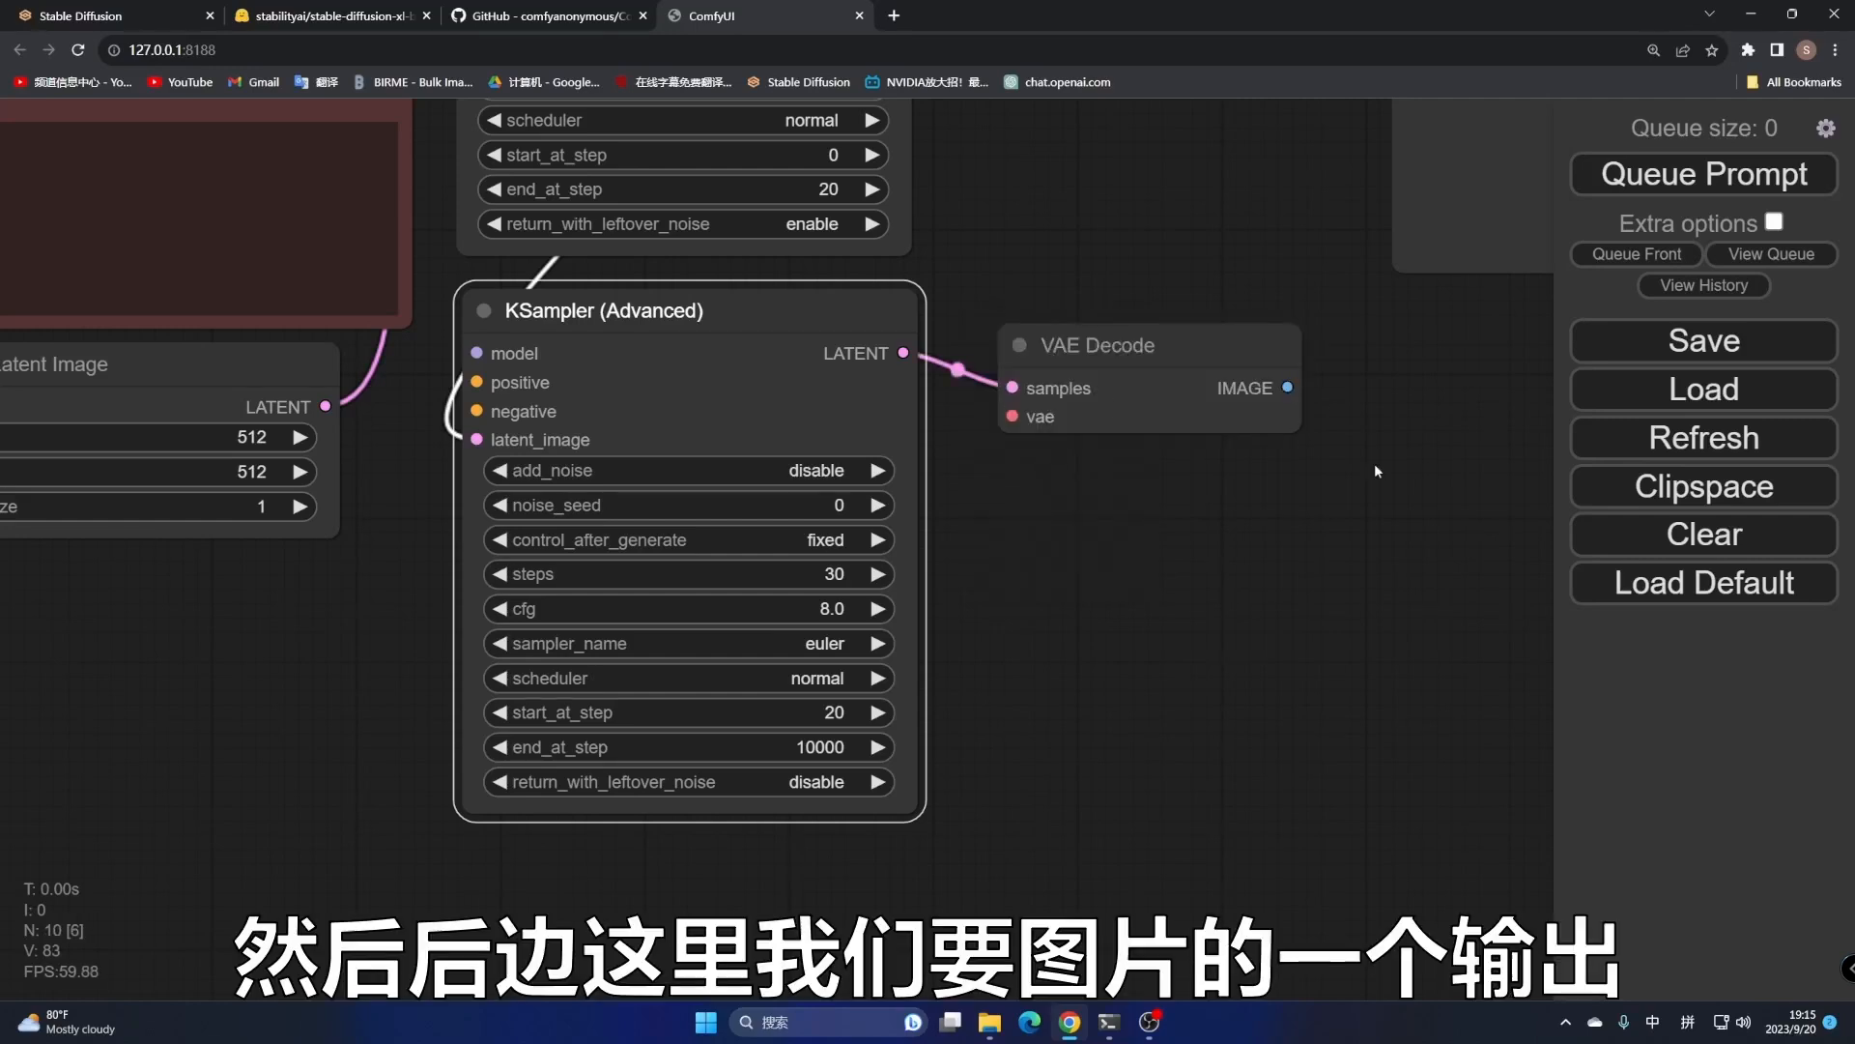
Add a Save Image node to the lower VAE Decode's IMAGE output, enlarge it and place it beside the decoder
drag(1374, 462, 934, 548)
drag(872, 471, 1024, 497)
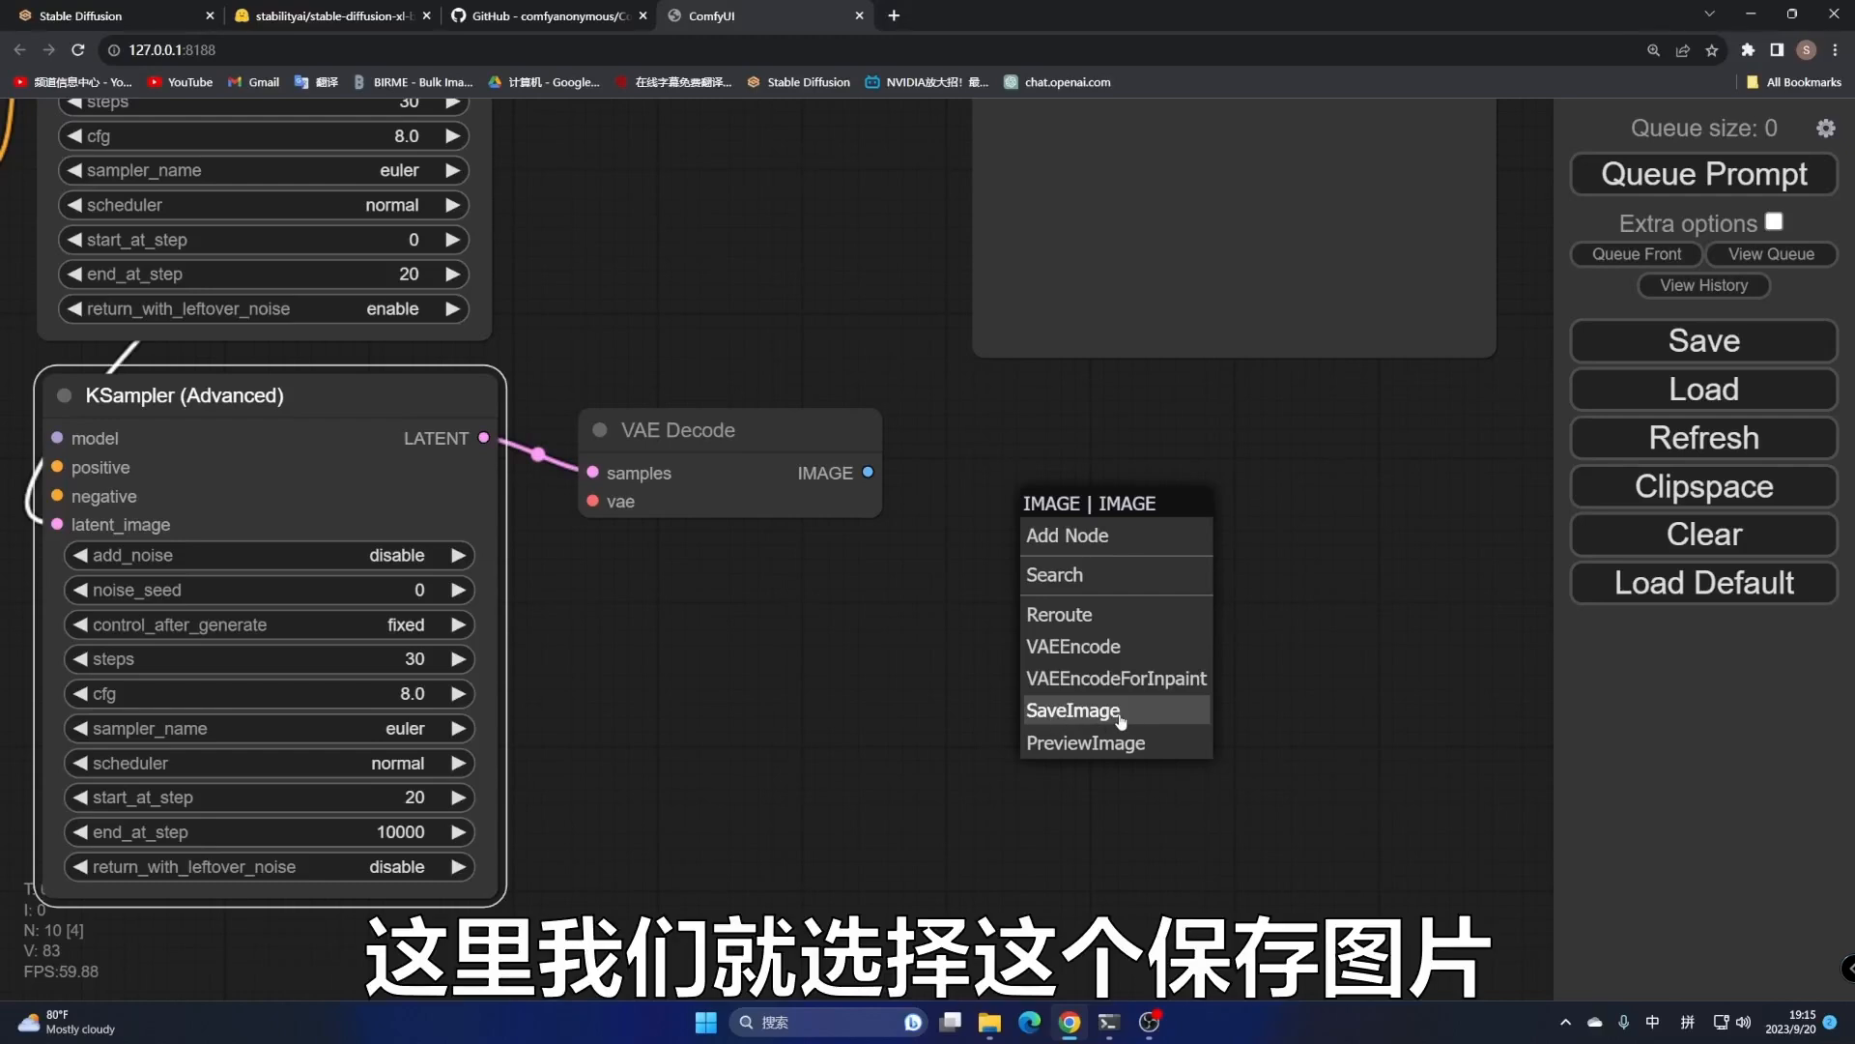
click(1119, 716)
drag(1485, 618, 1576, 1034)
drag(1123, 458, 916, 236)
drag(1070, 286, 977, 233)
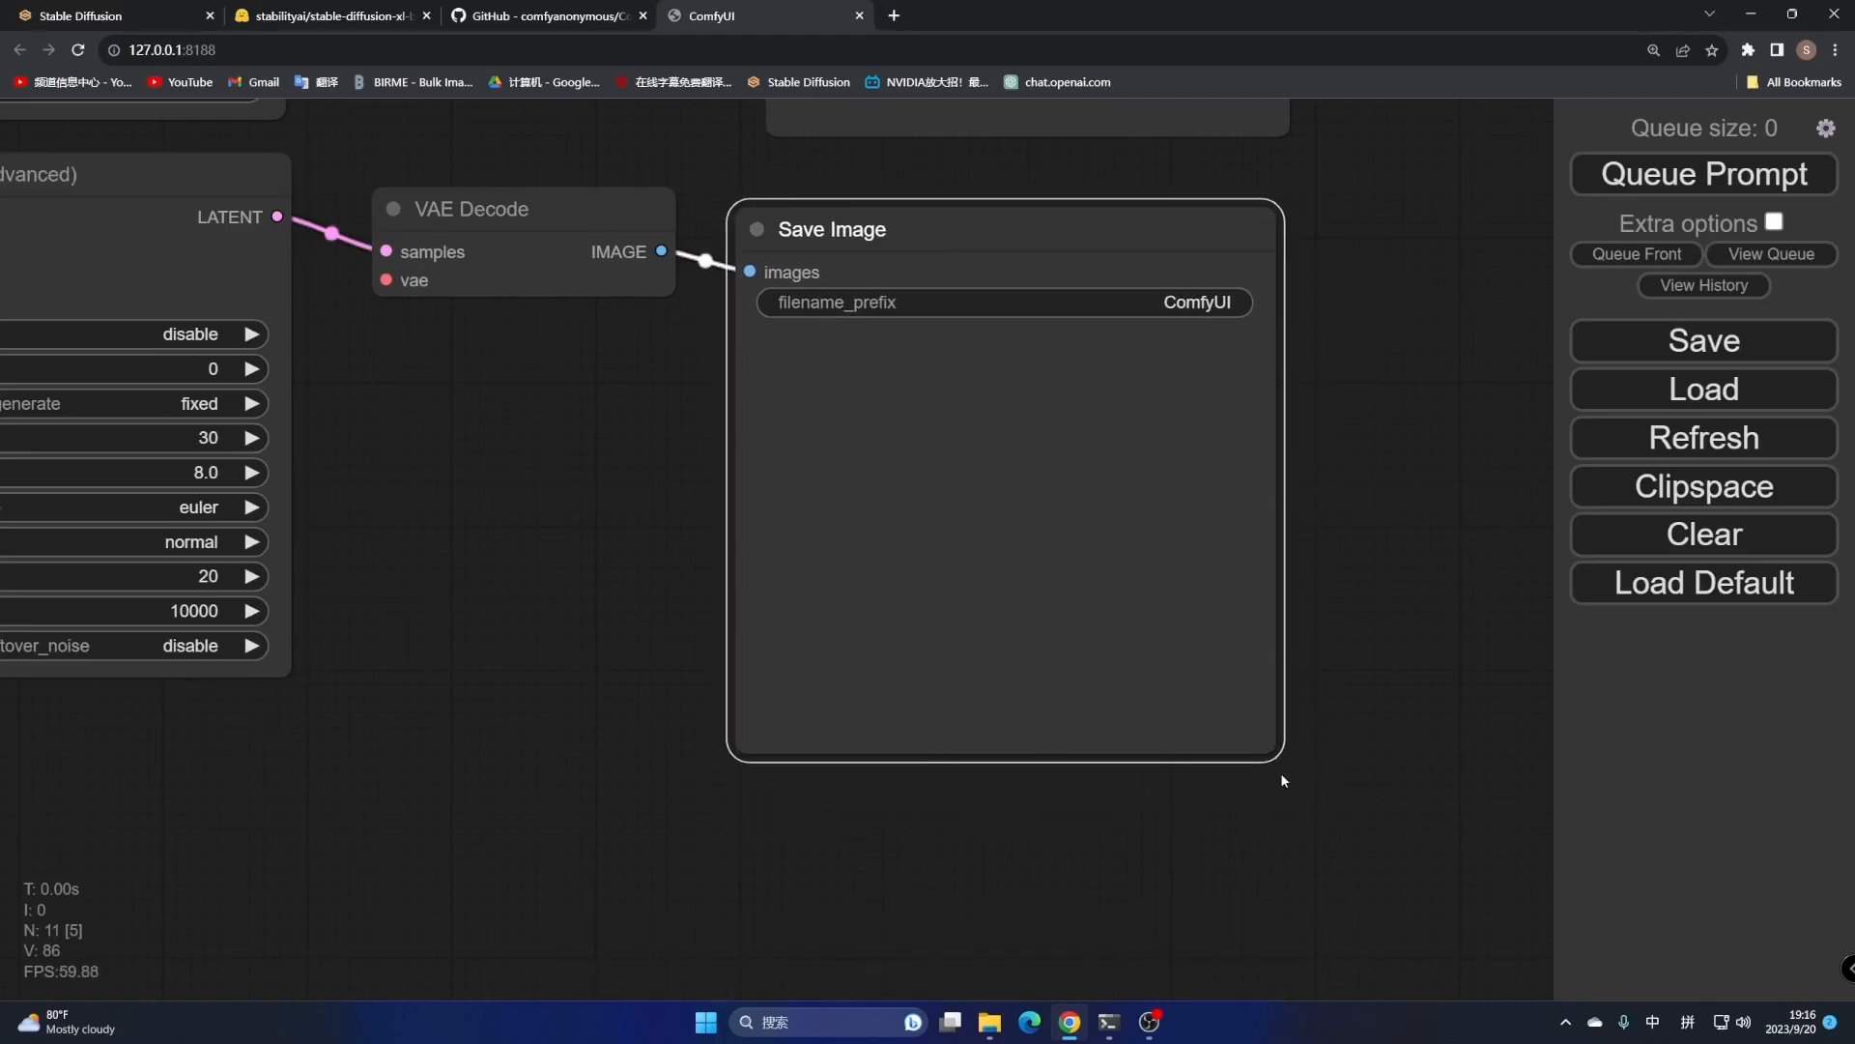
Replace the upper Save Image node with an enlarged Preview Image node connected to the upper VAE Decode's IMAGE output
drag(477, 499, 550, 883)
drag(565, 205, 761, 375)
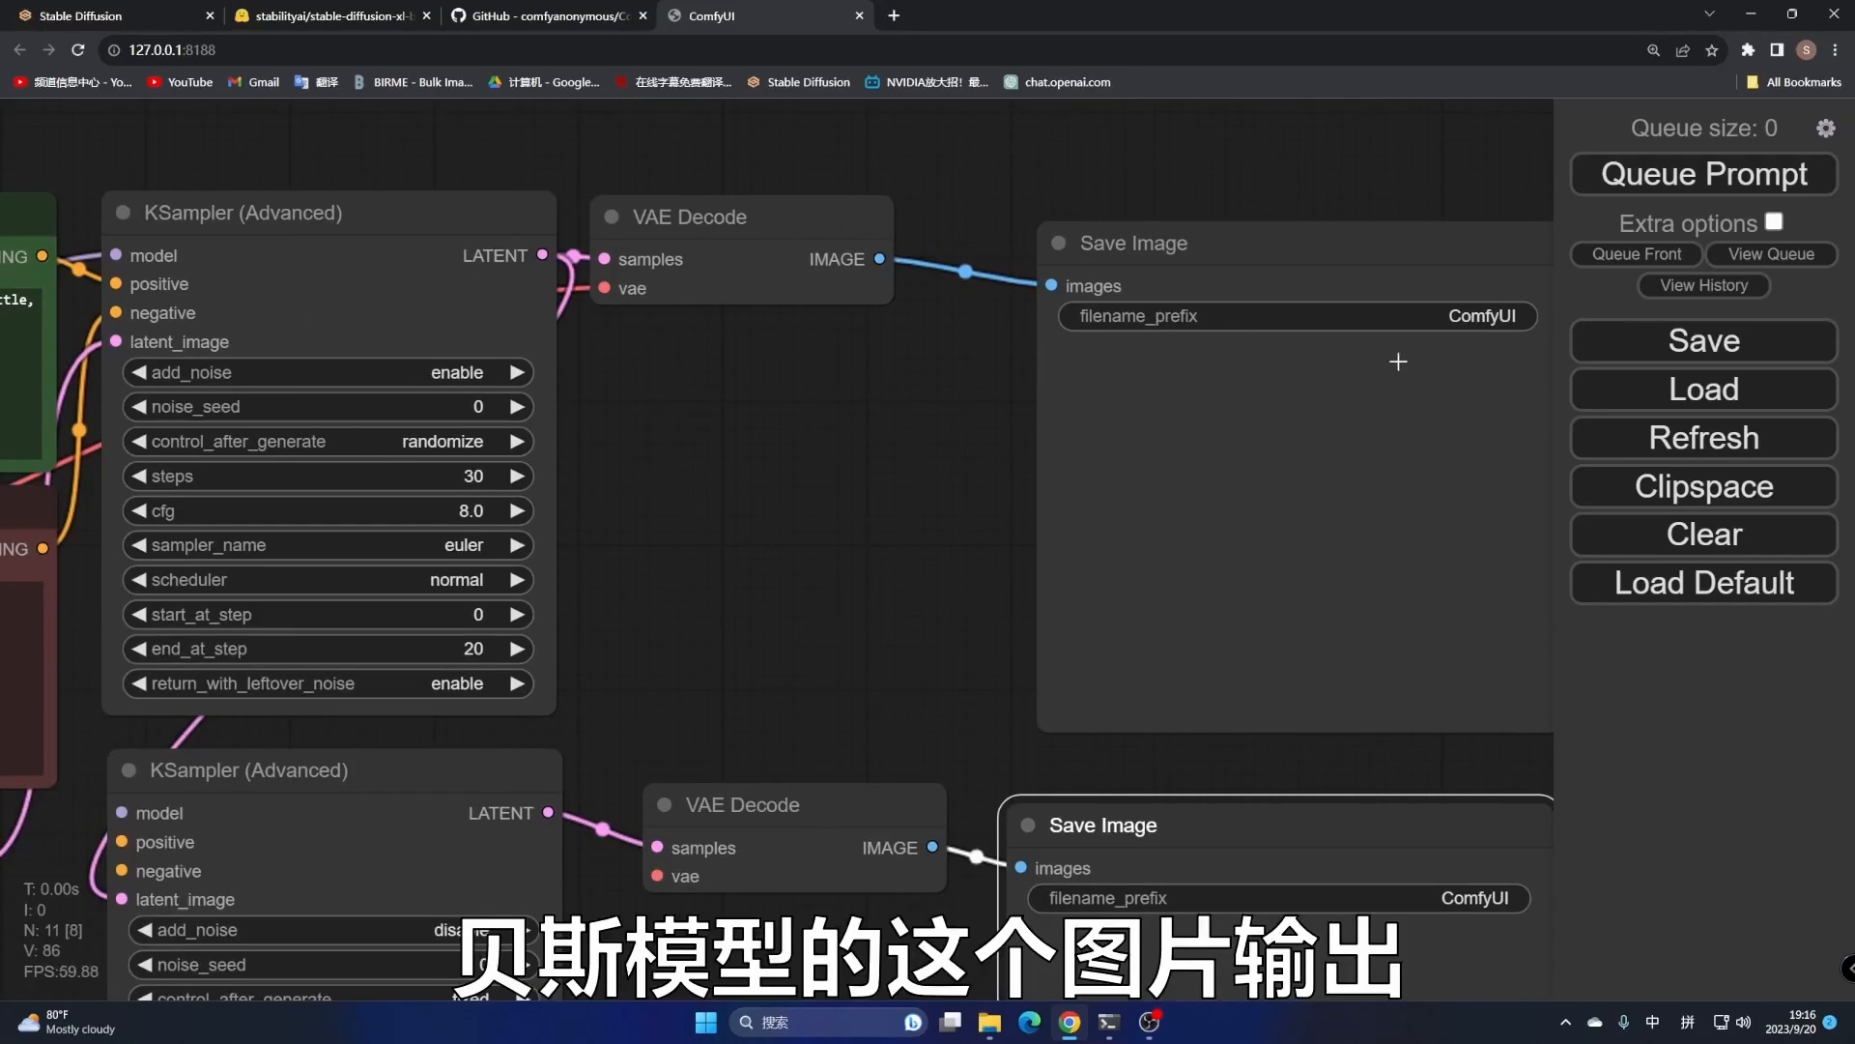
drag(827, 479, 613, 461)
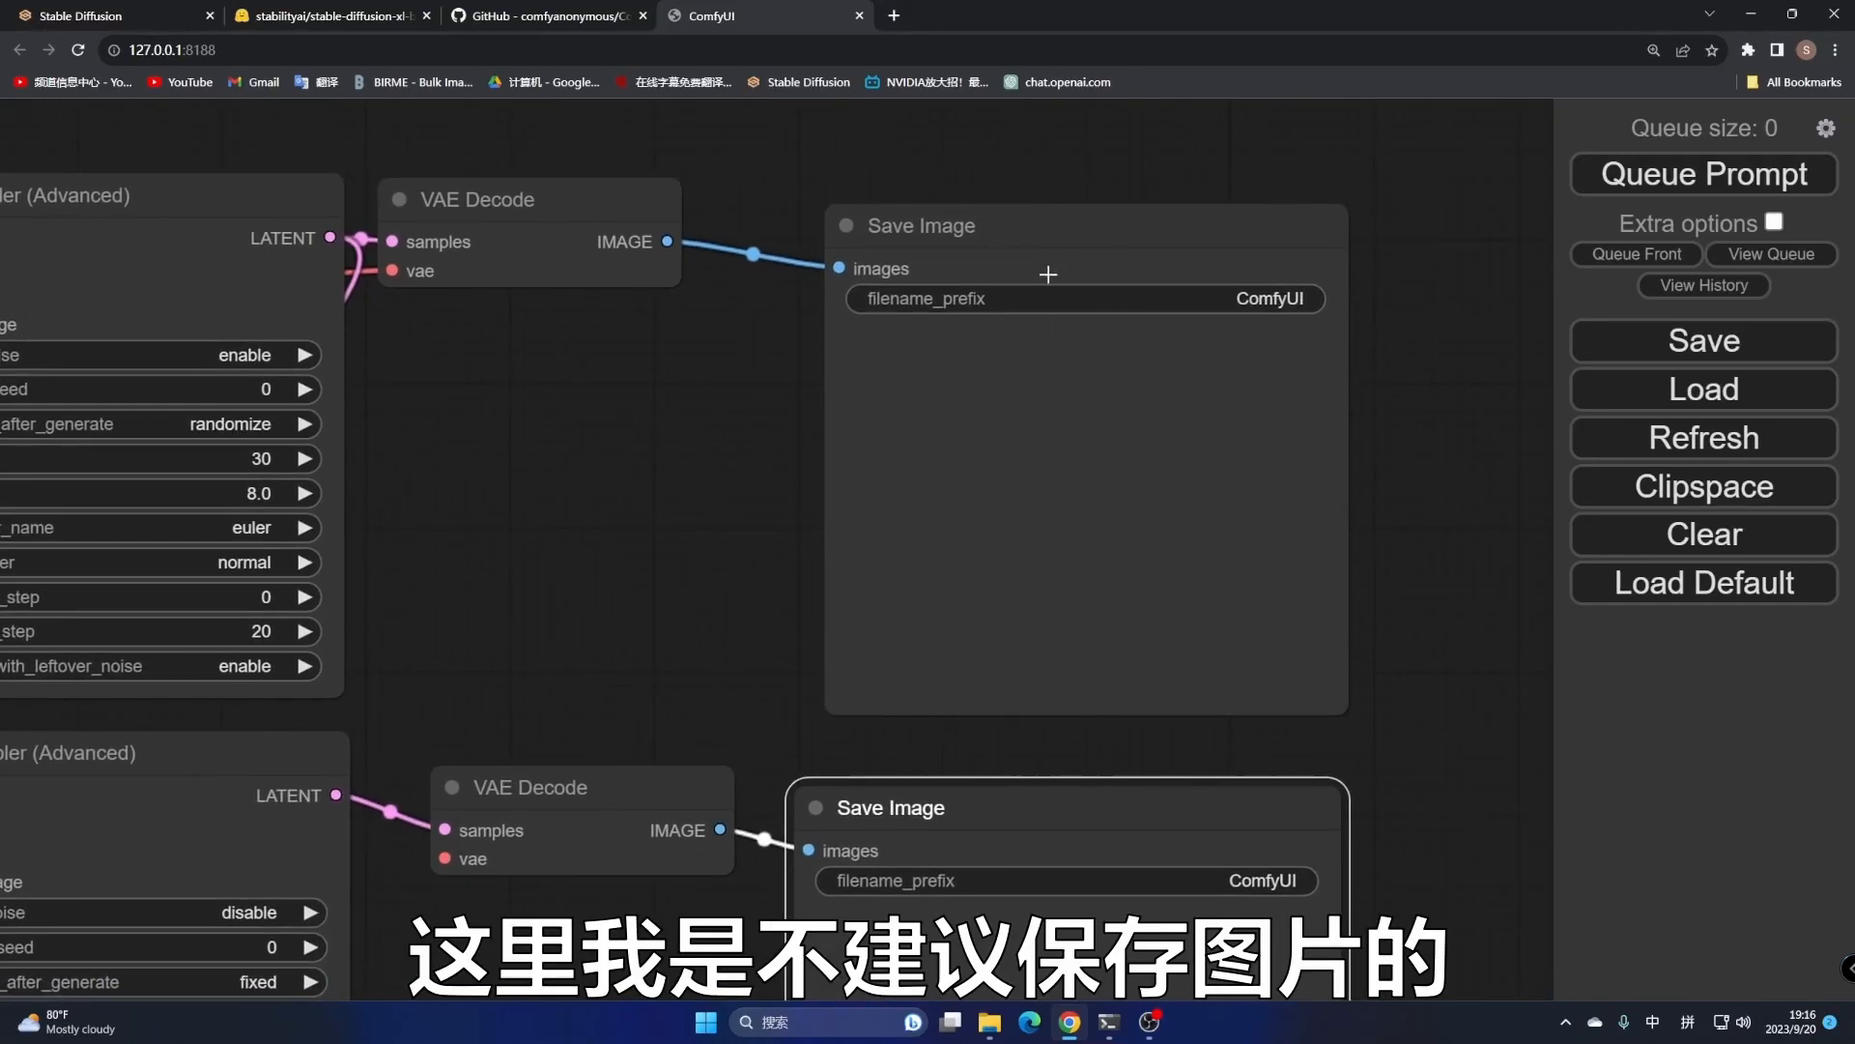
drag(472, 555, 688, 540)
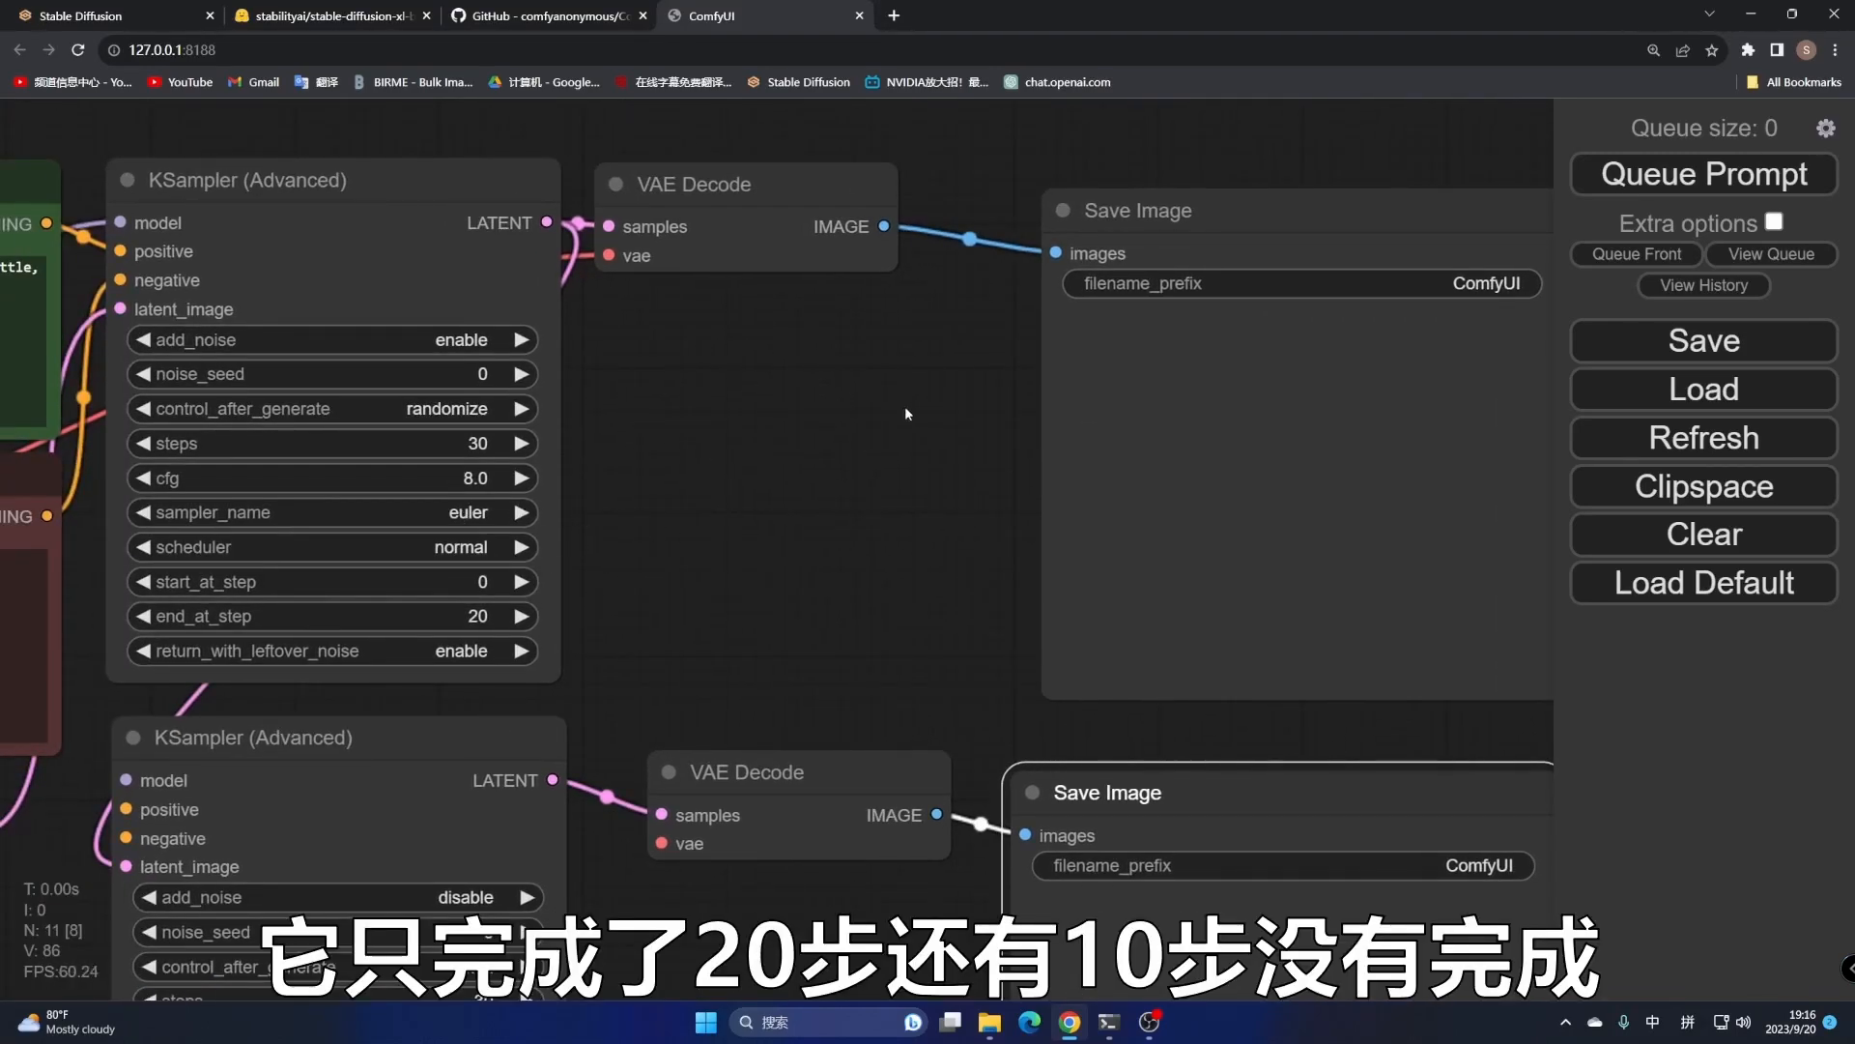
click(1304, 221)
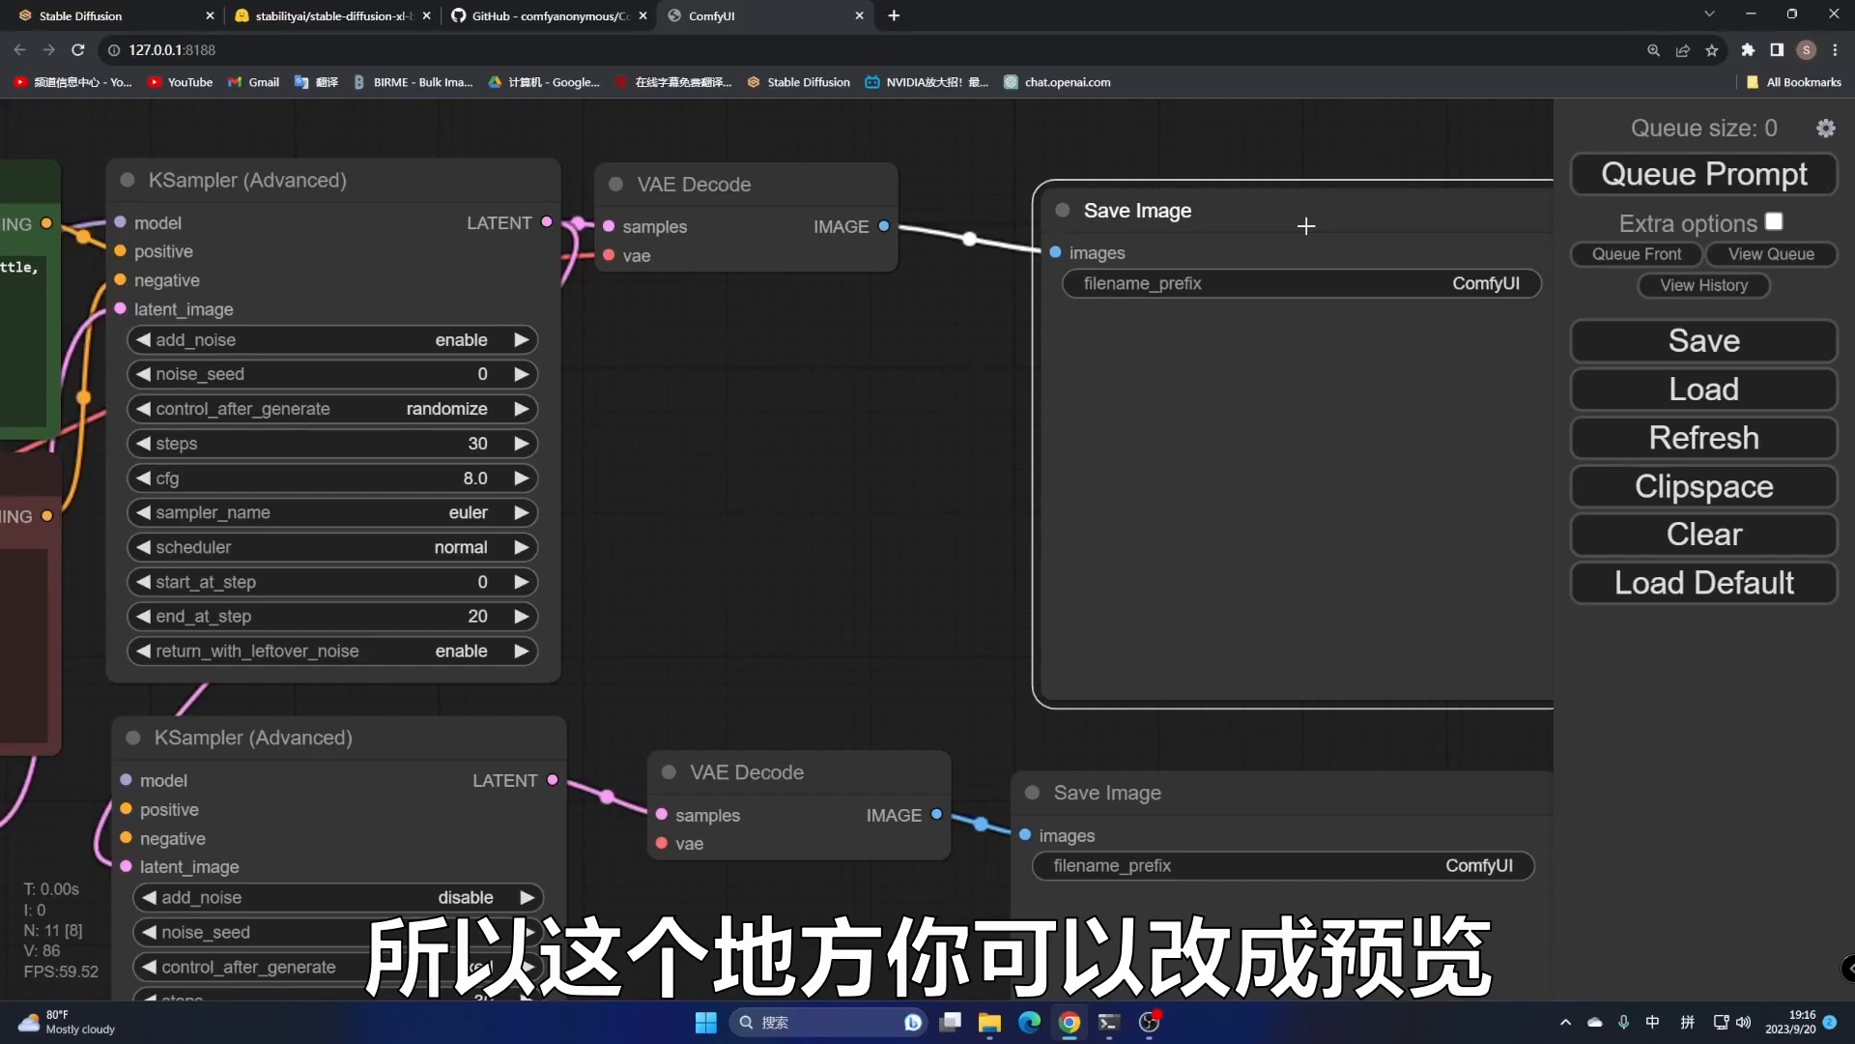
key(Delete)
drag(884, 225, 986, 193)
click(1035, 450)
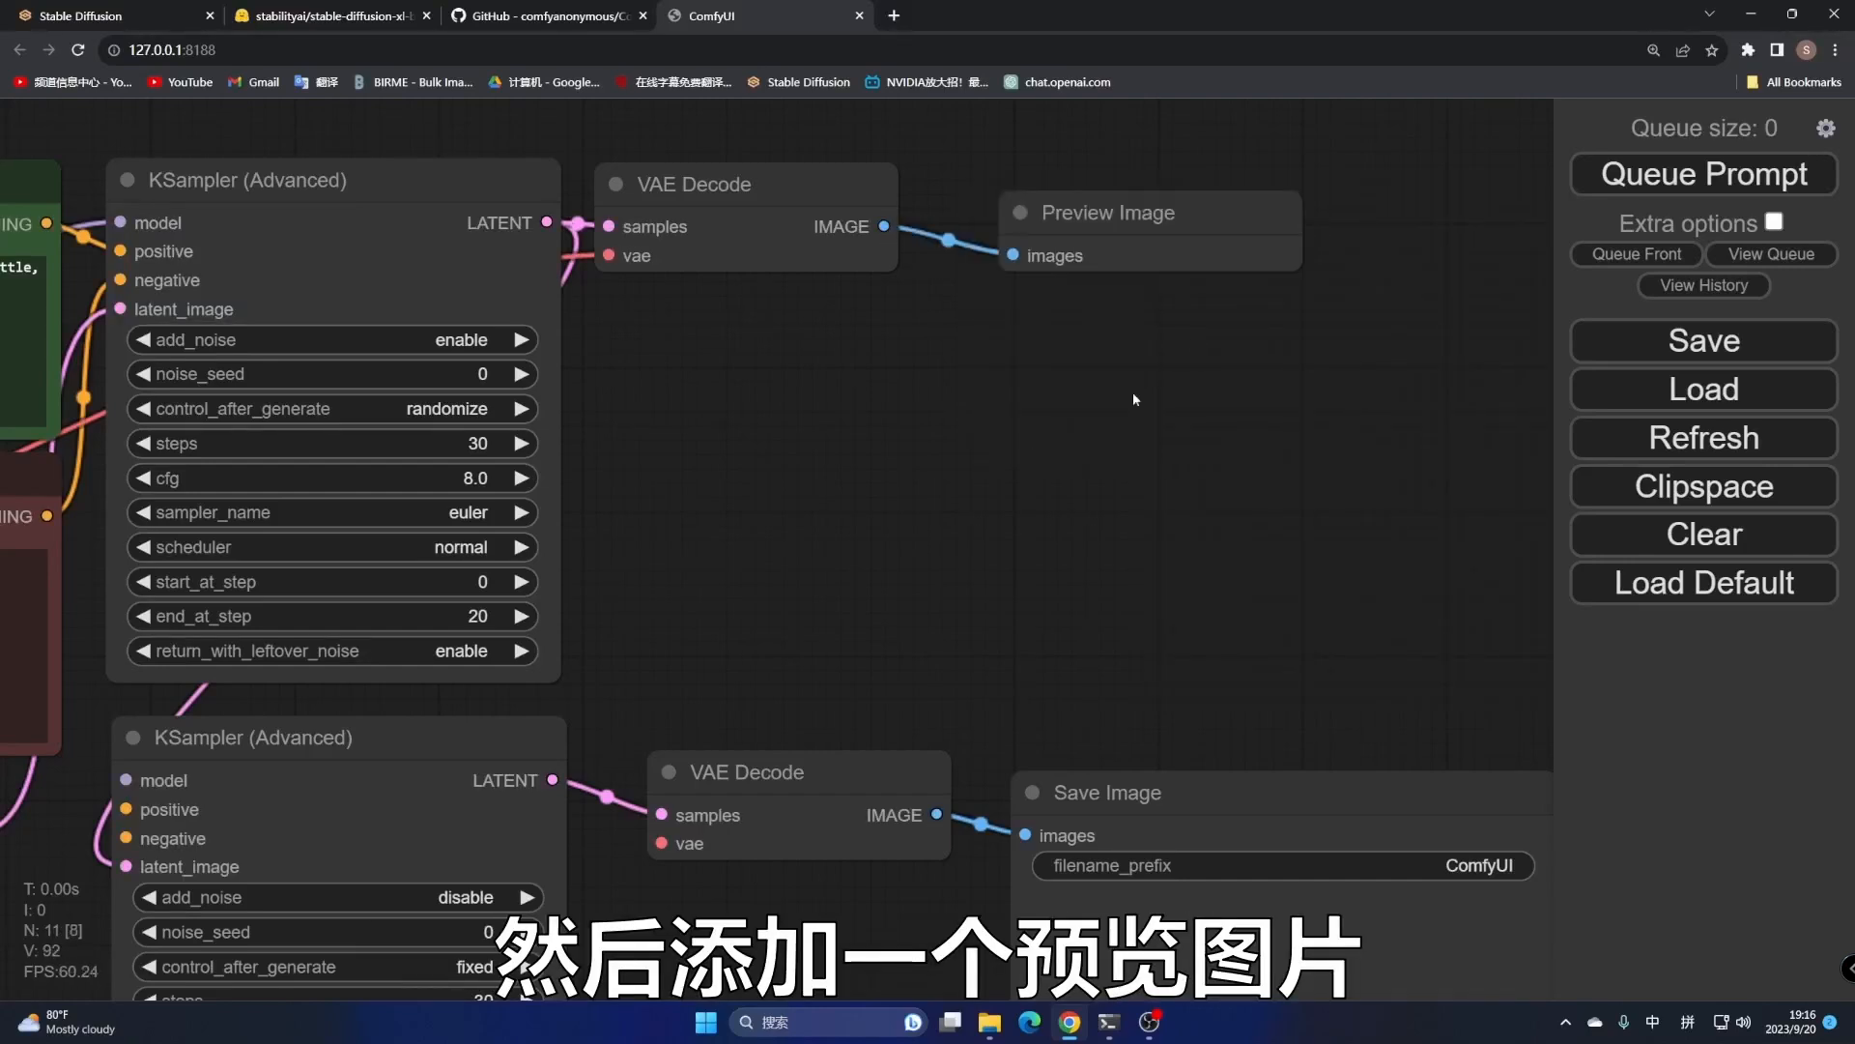
drag(1431, 277, 1557, 721)
Connect the lower VAE Decode node's vae input to the VAE output of the sd_xl_refiner_1.0 Load Checkpoint node
drag(820, 512, 967, 133)
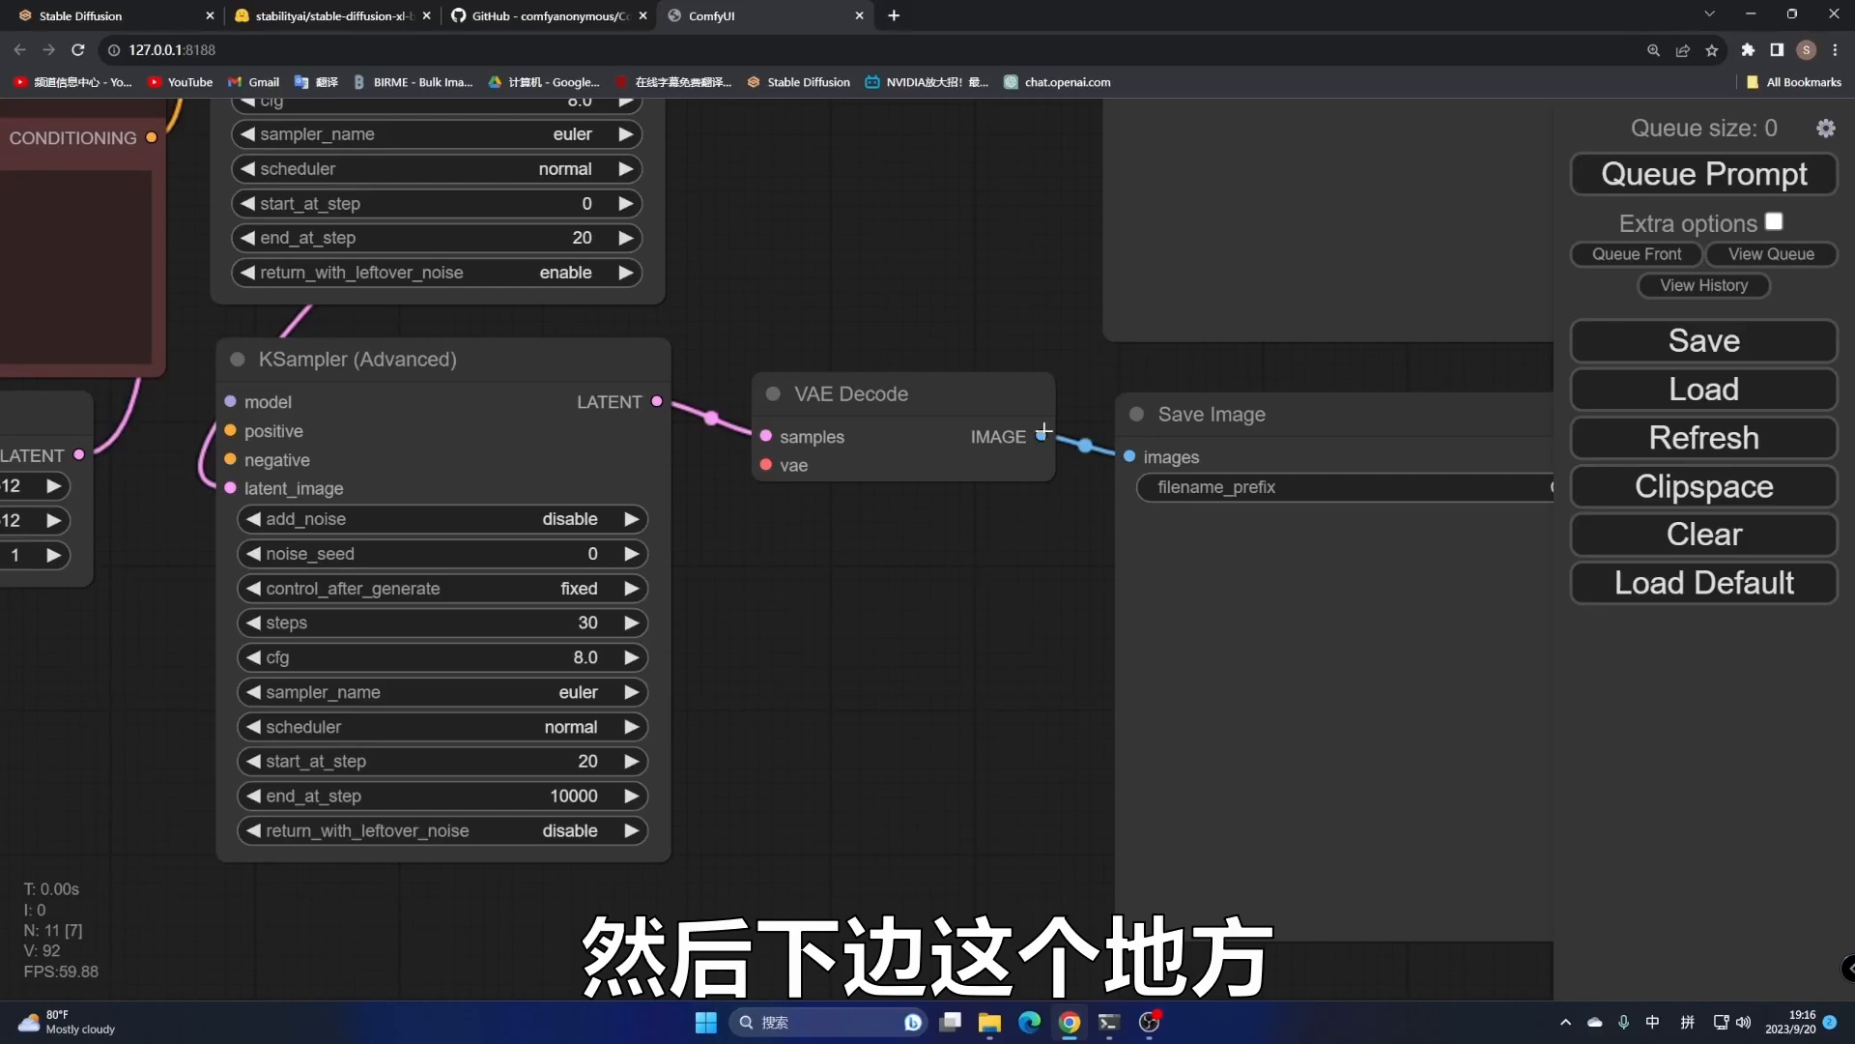
drag(787, 502, 1019, 504)
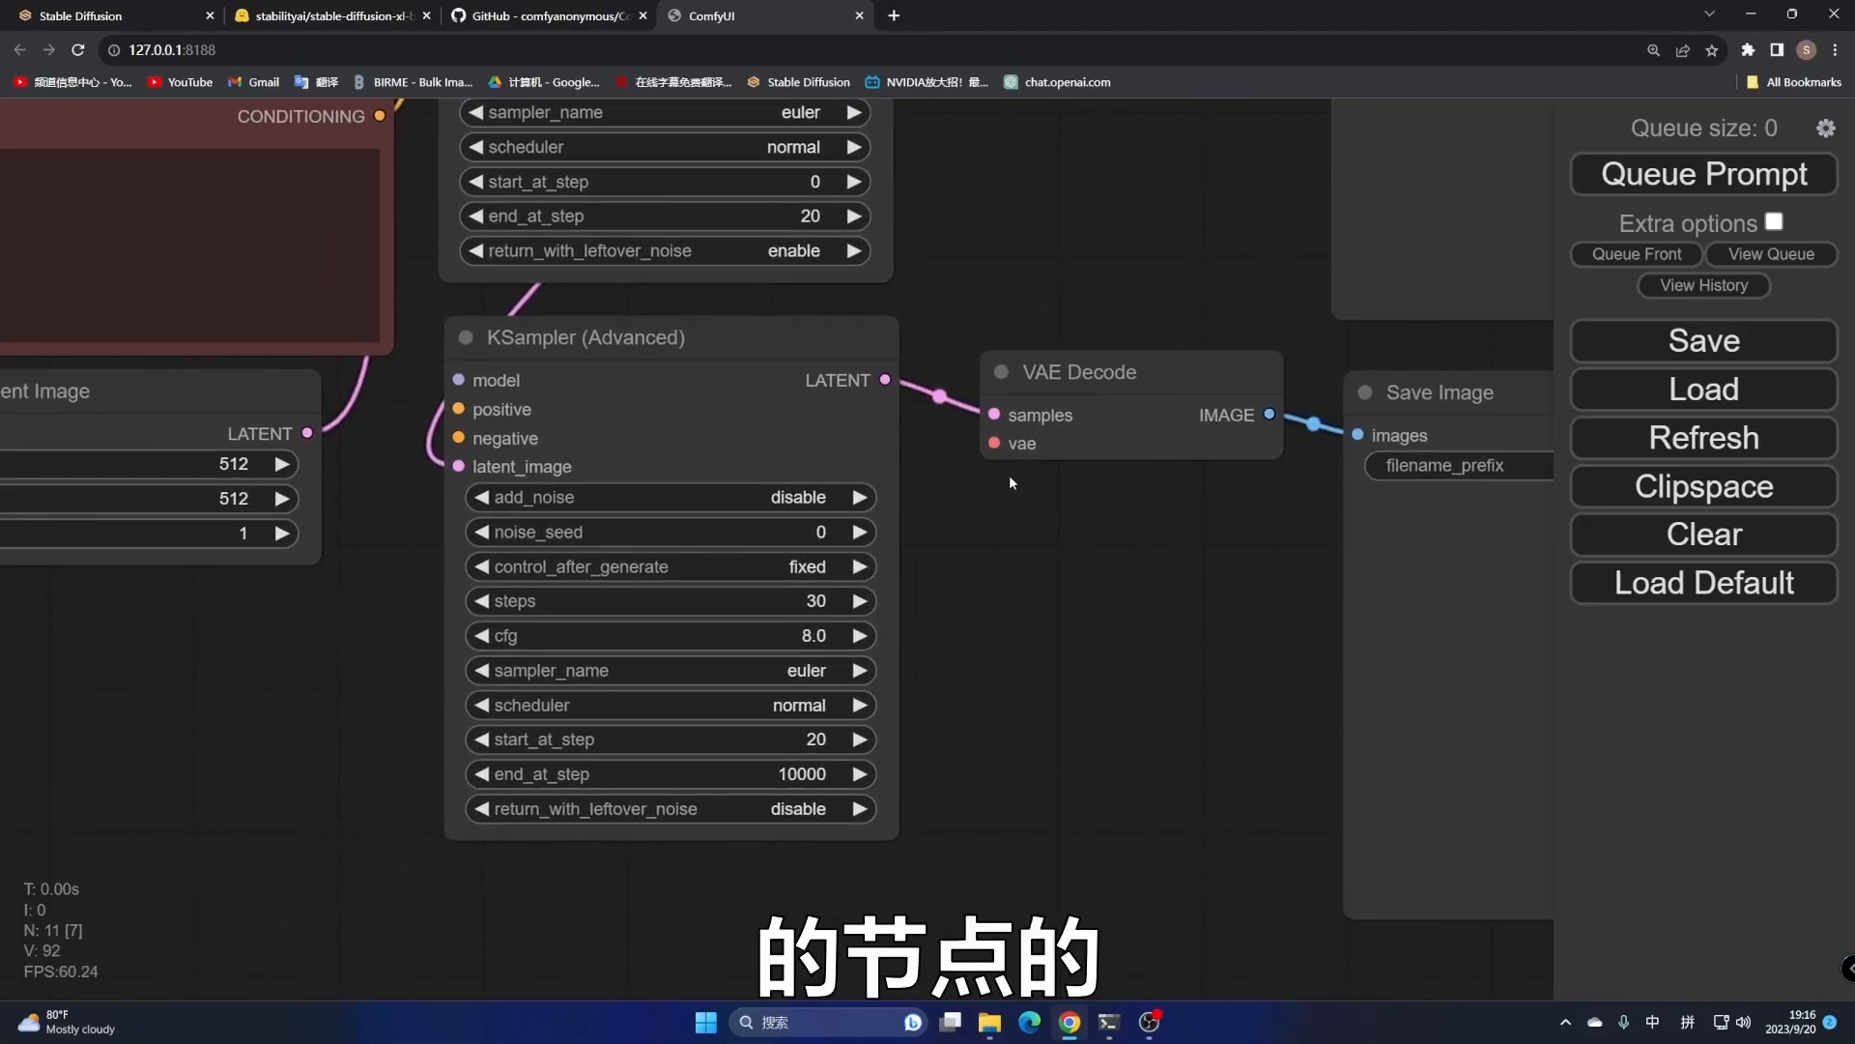
drag(1041, 539, 1508, 387)
drag(471, 653, 736, 585)
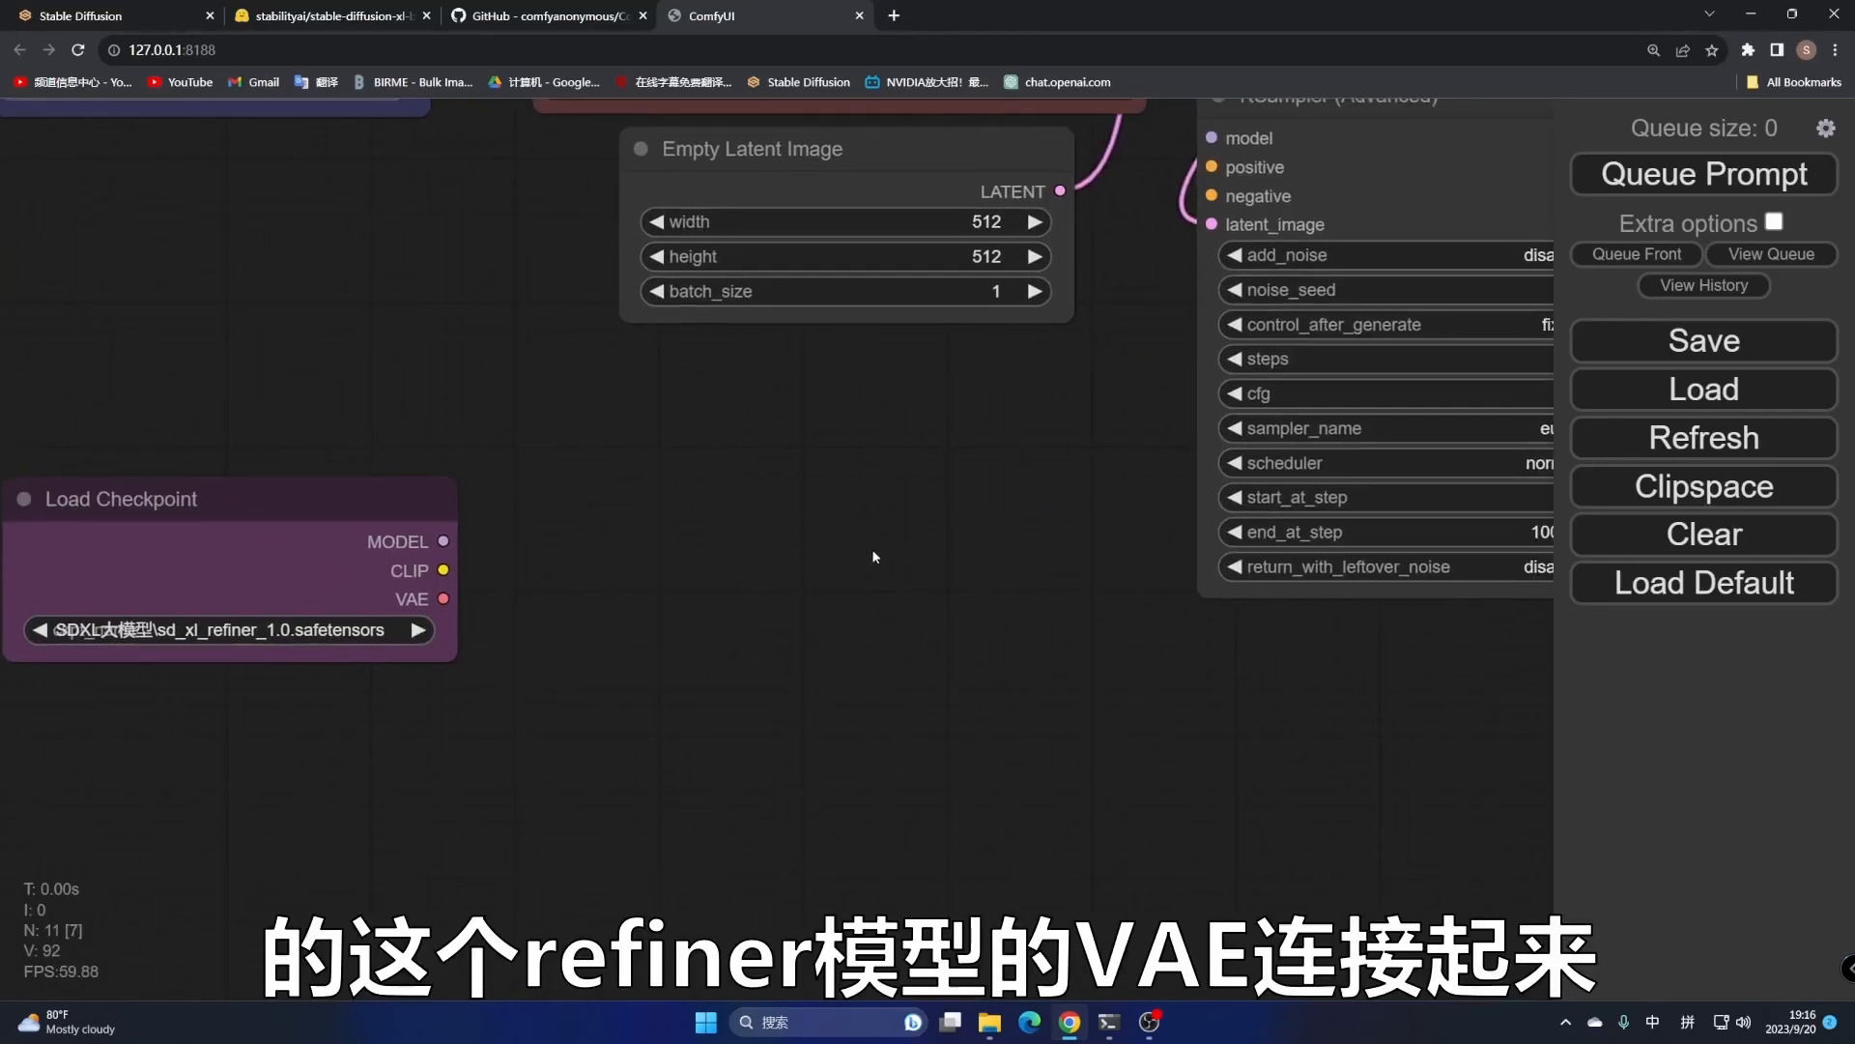
drag(942, 546, 410, 617)
drag(1253, 264, 72, 653)
click(334, 525)
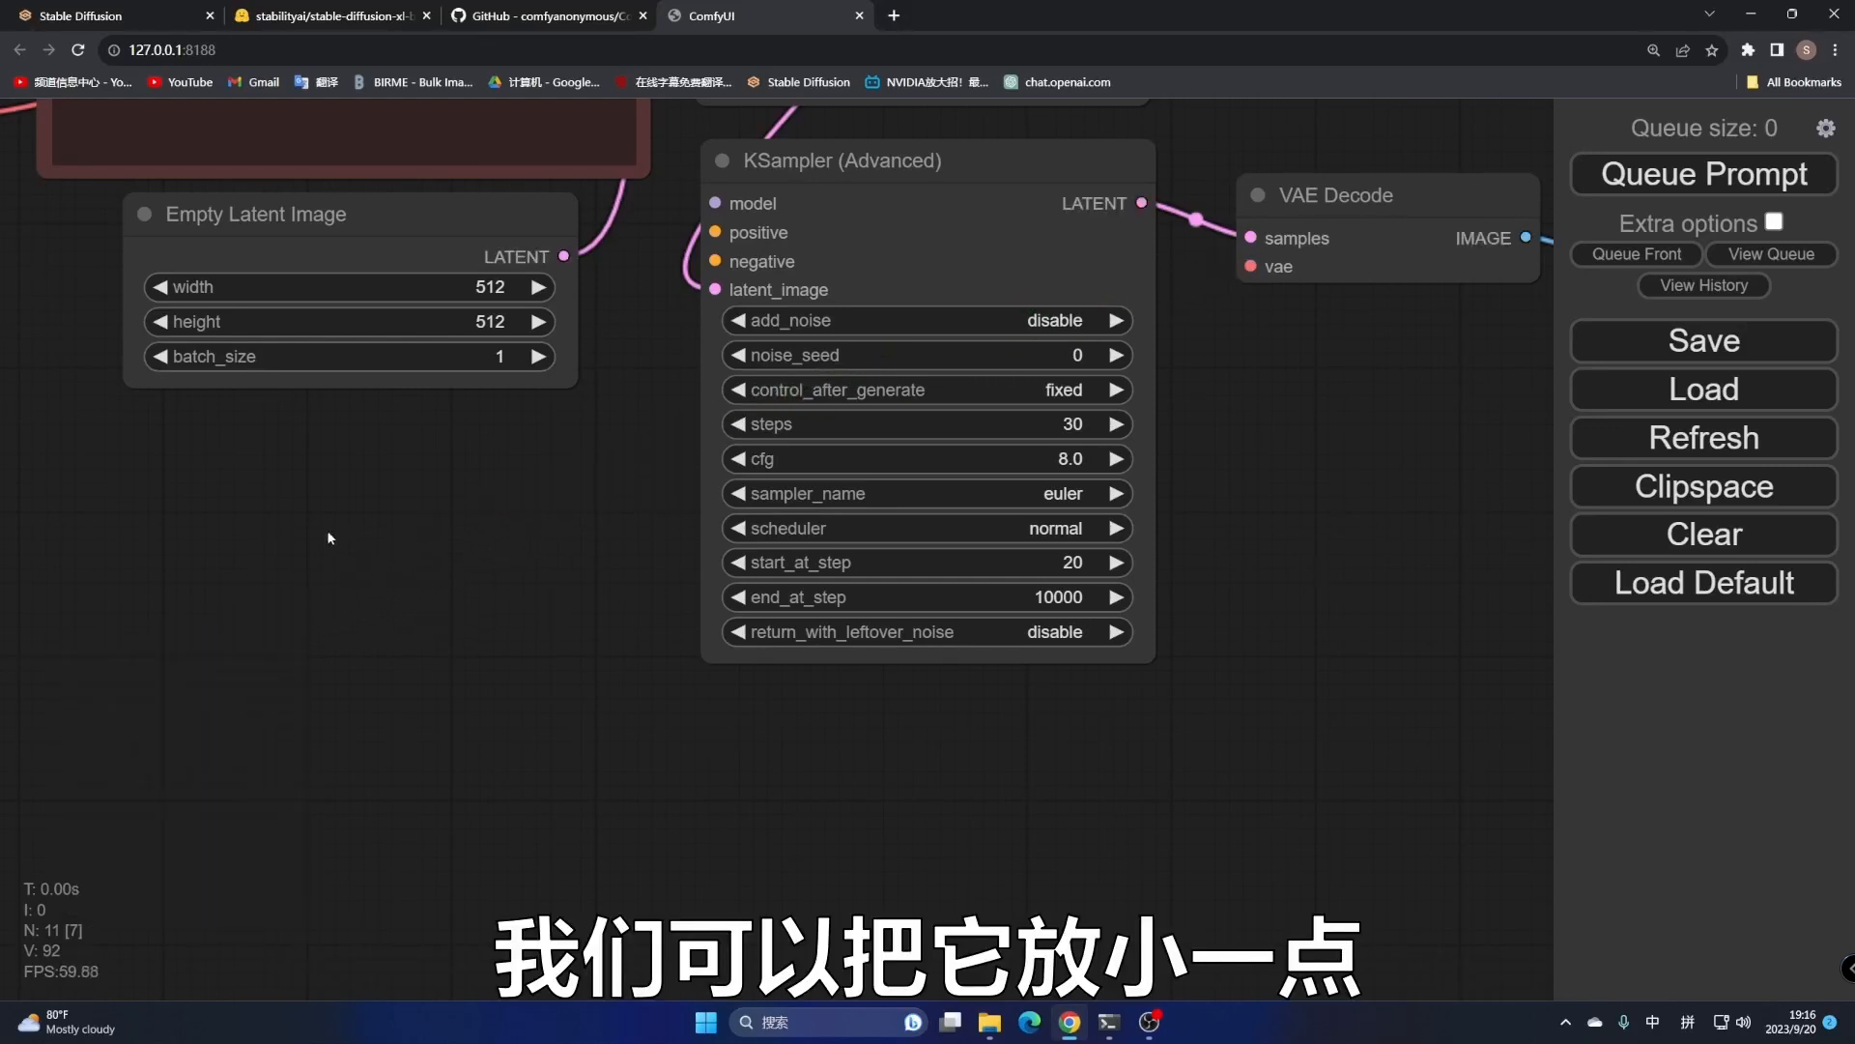
drag(335, 525, 517, 525)
scroll(519, 524, down, 2)
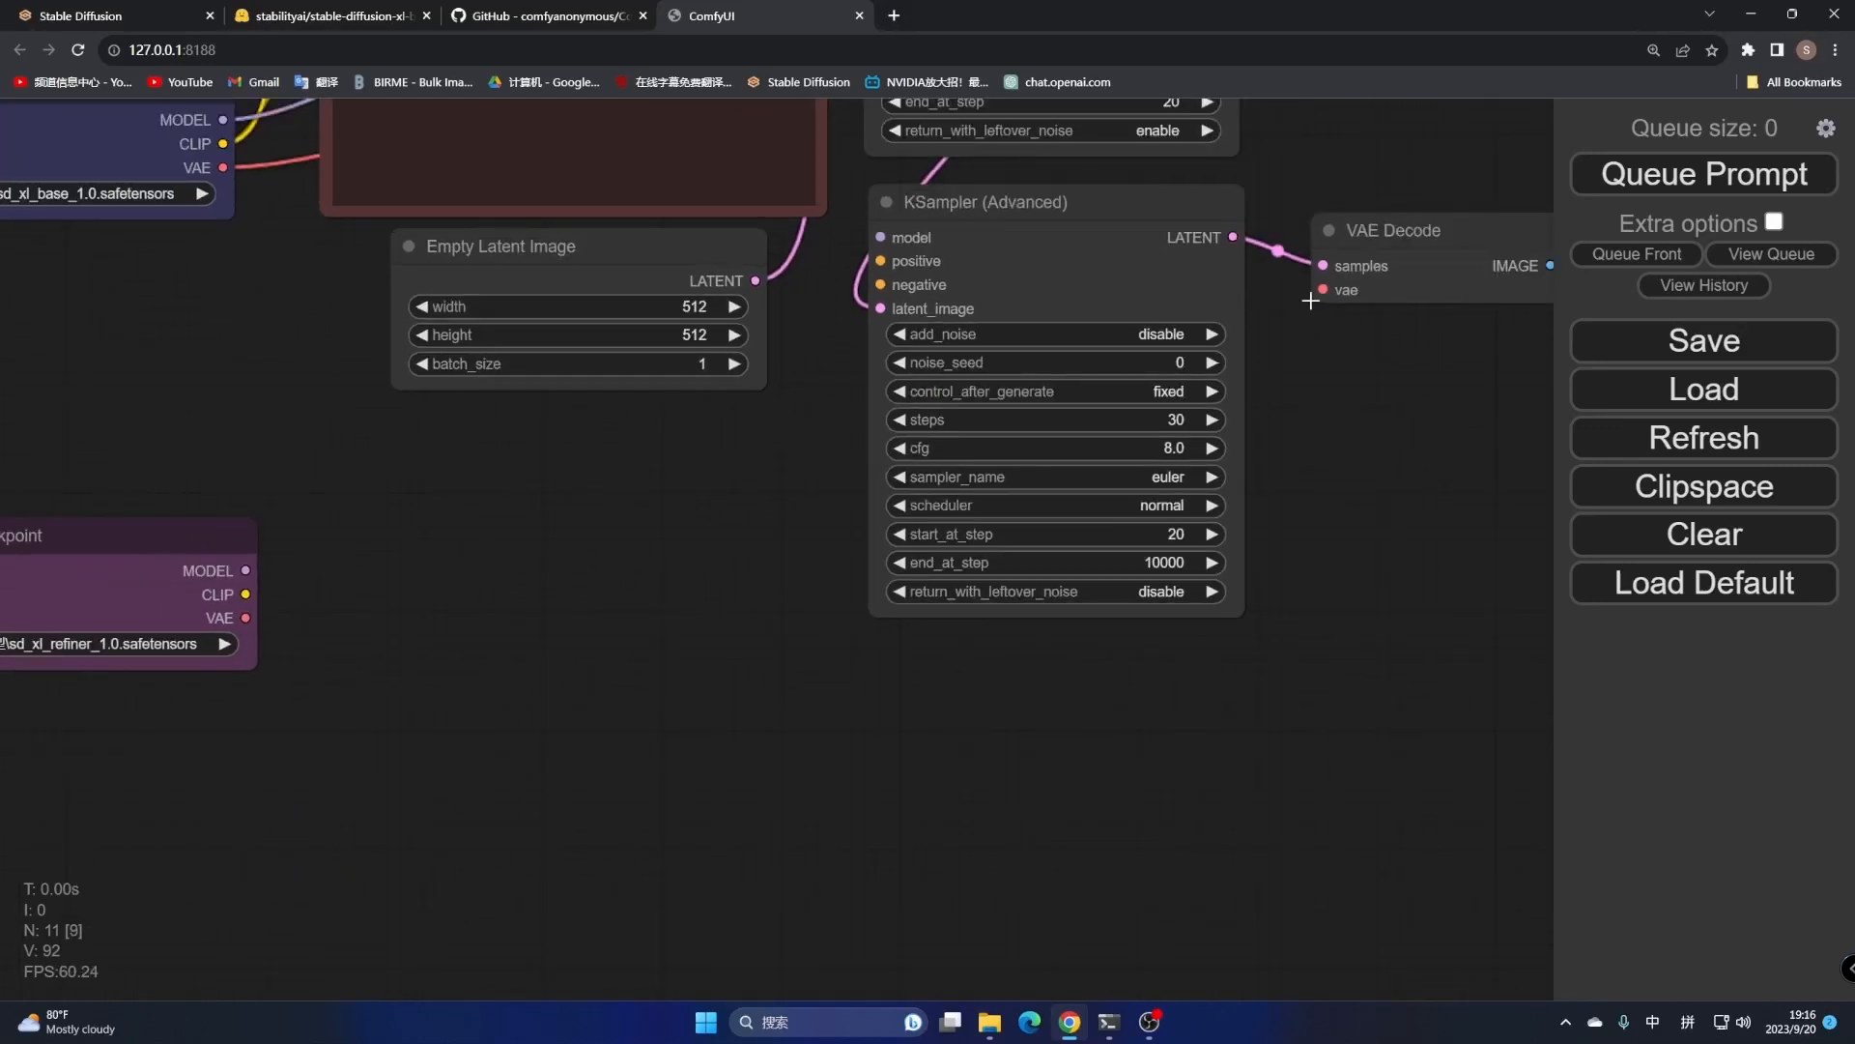
drag(1322, 289, 245, 617)
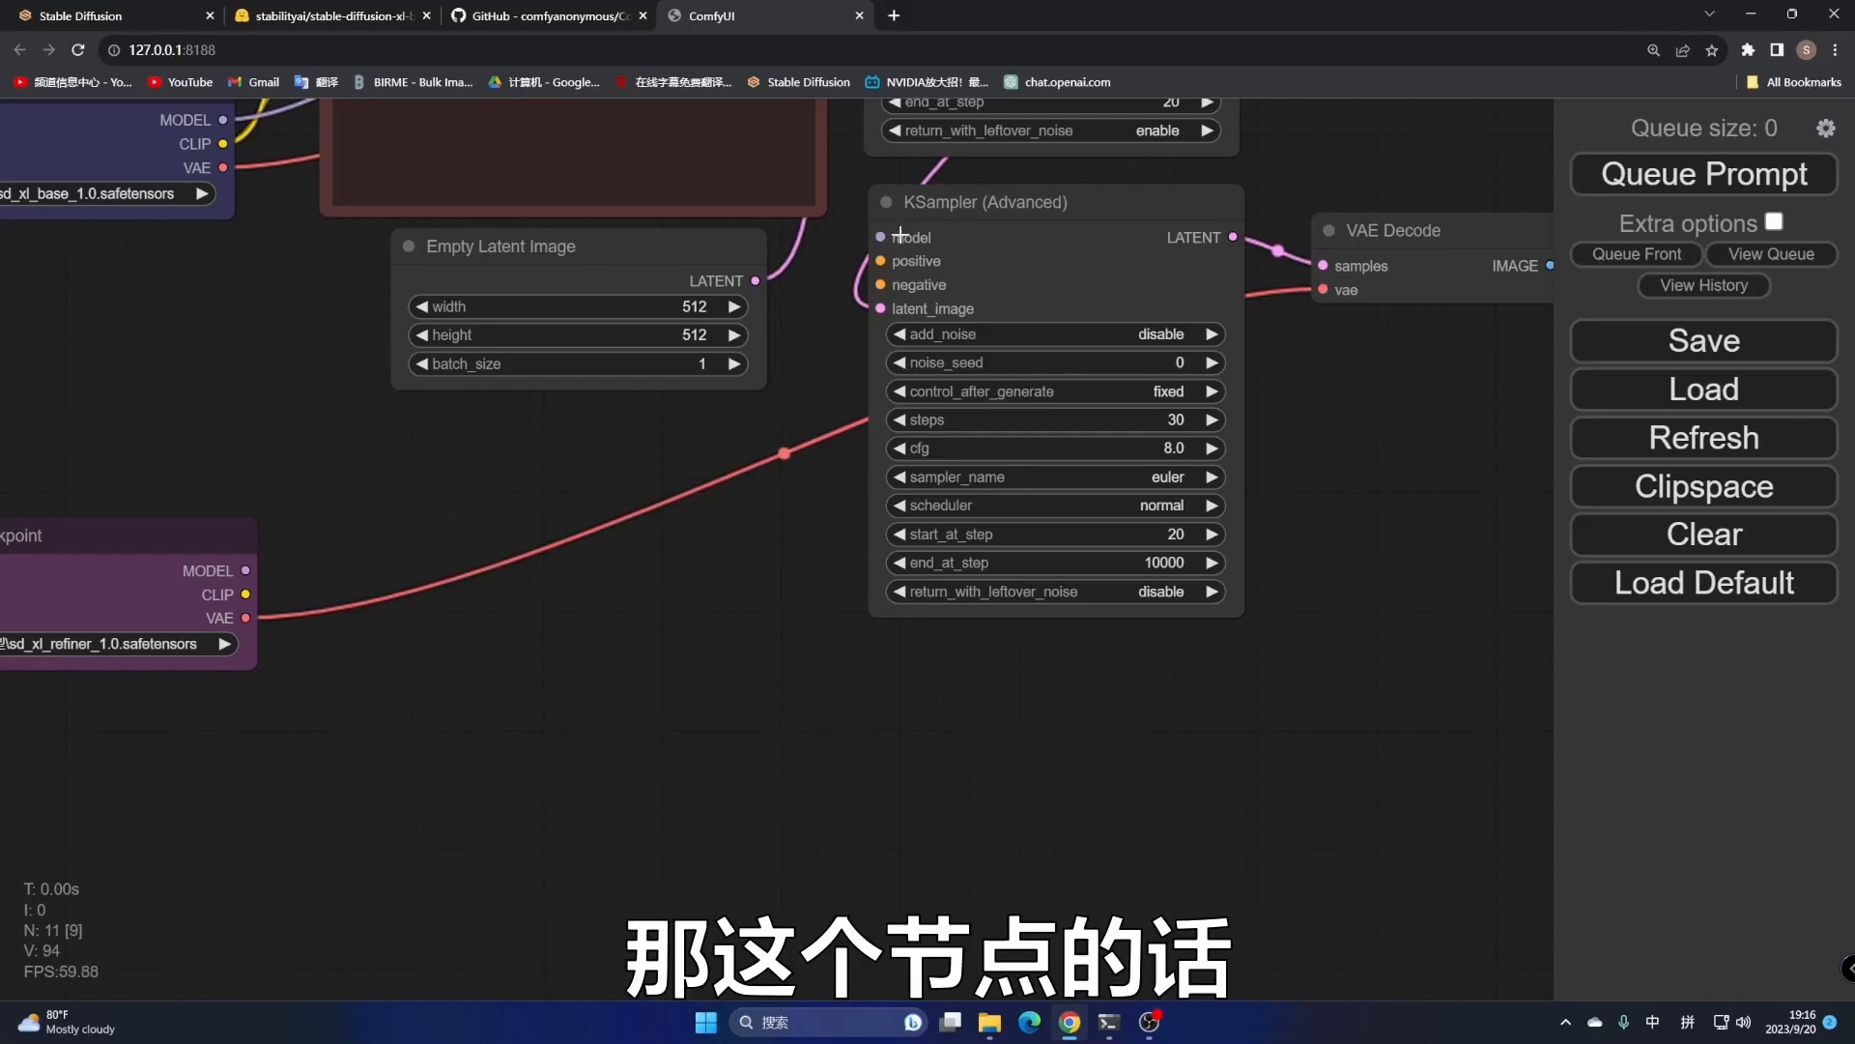
Connect the lower KSampler (Advanced) node's model input to the MODEL output of the sd_xl_refiner_1.0 Load Checkpoint node
drag(880, 237, 246, 570)
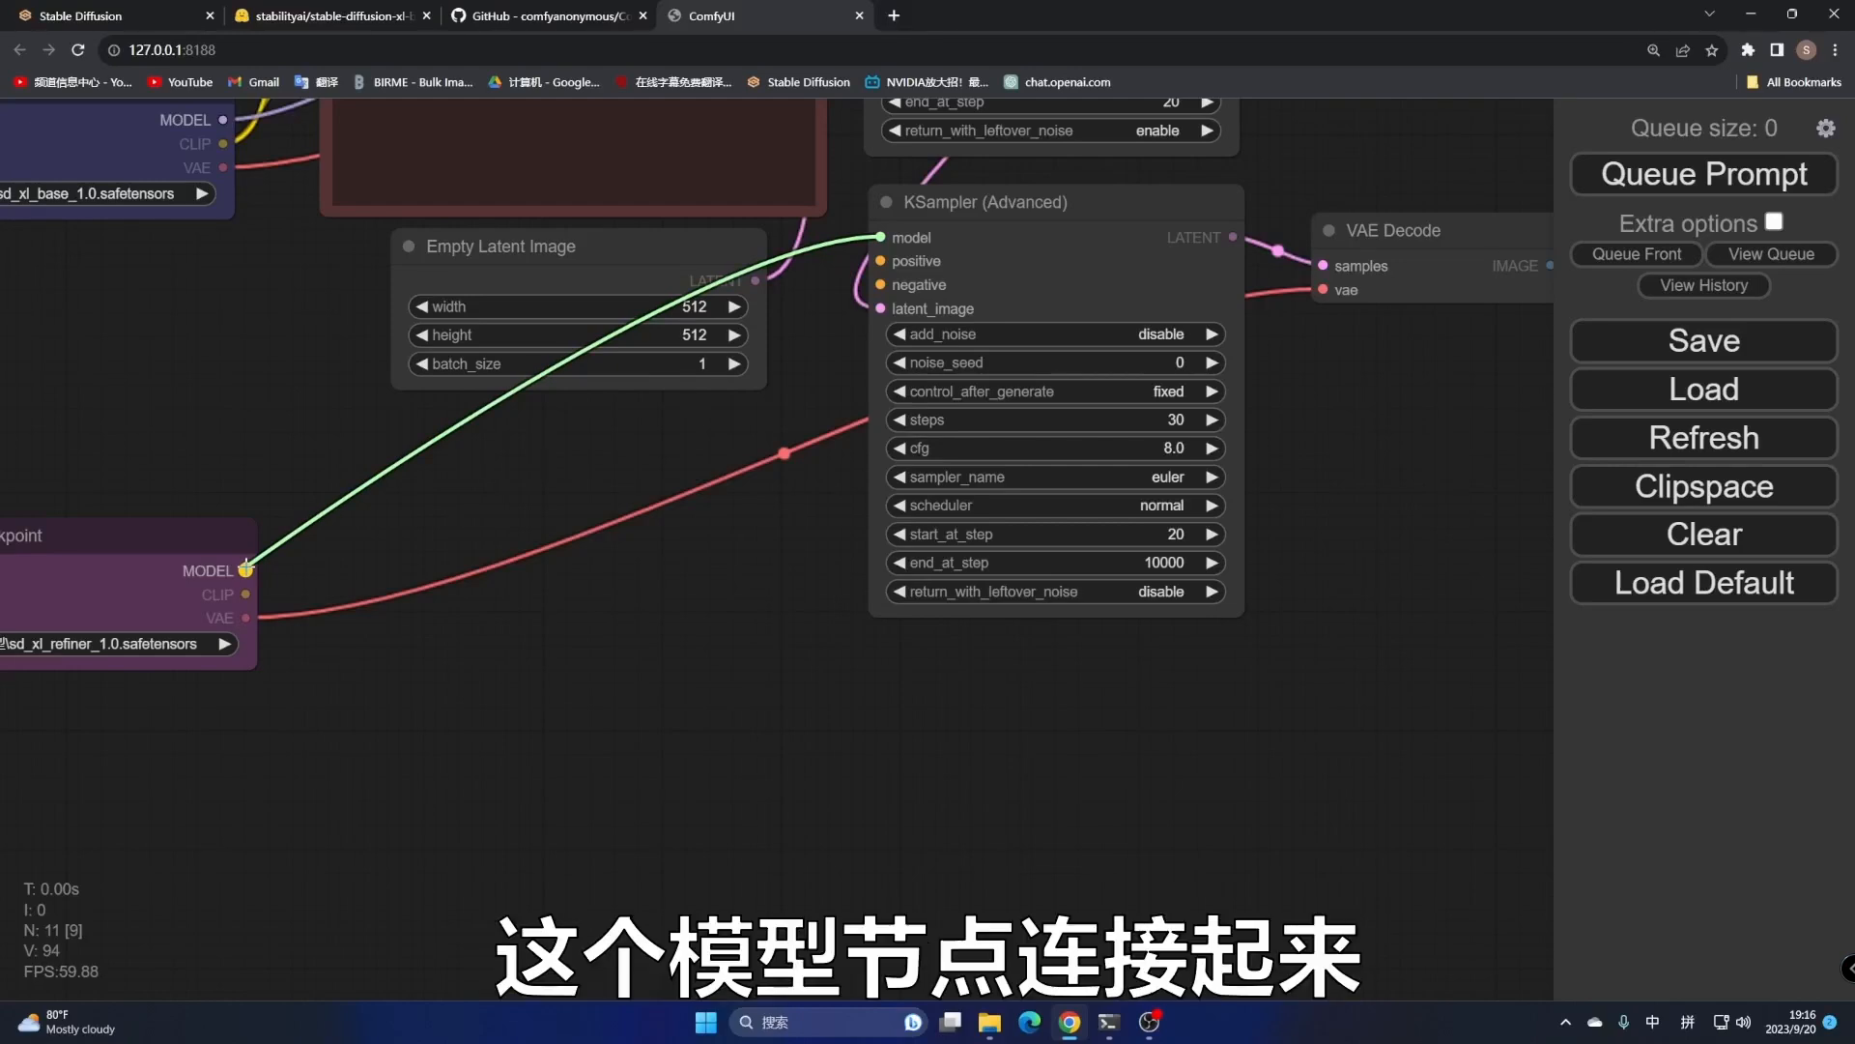
drag(1418, 129, 1376, 497)
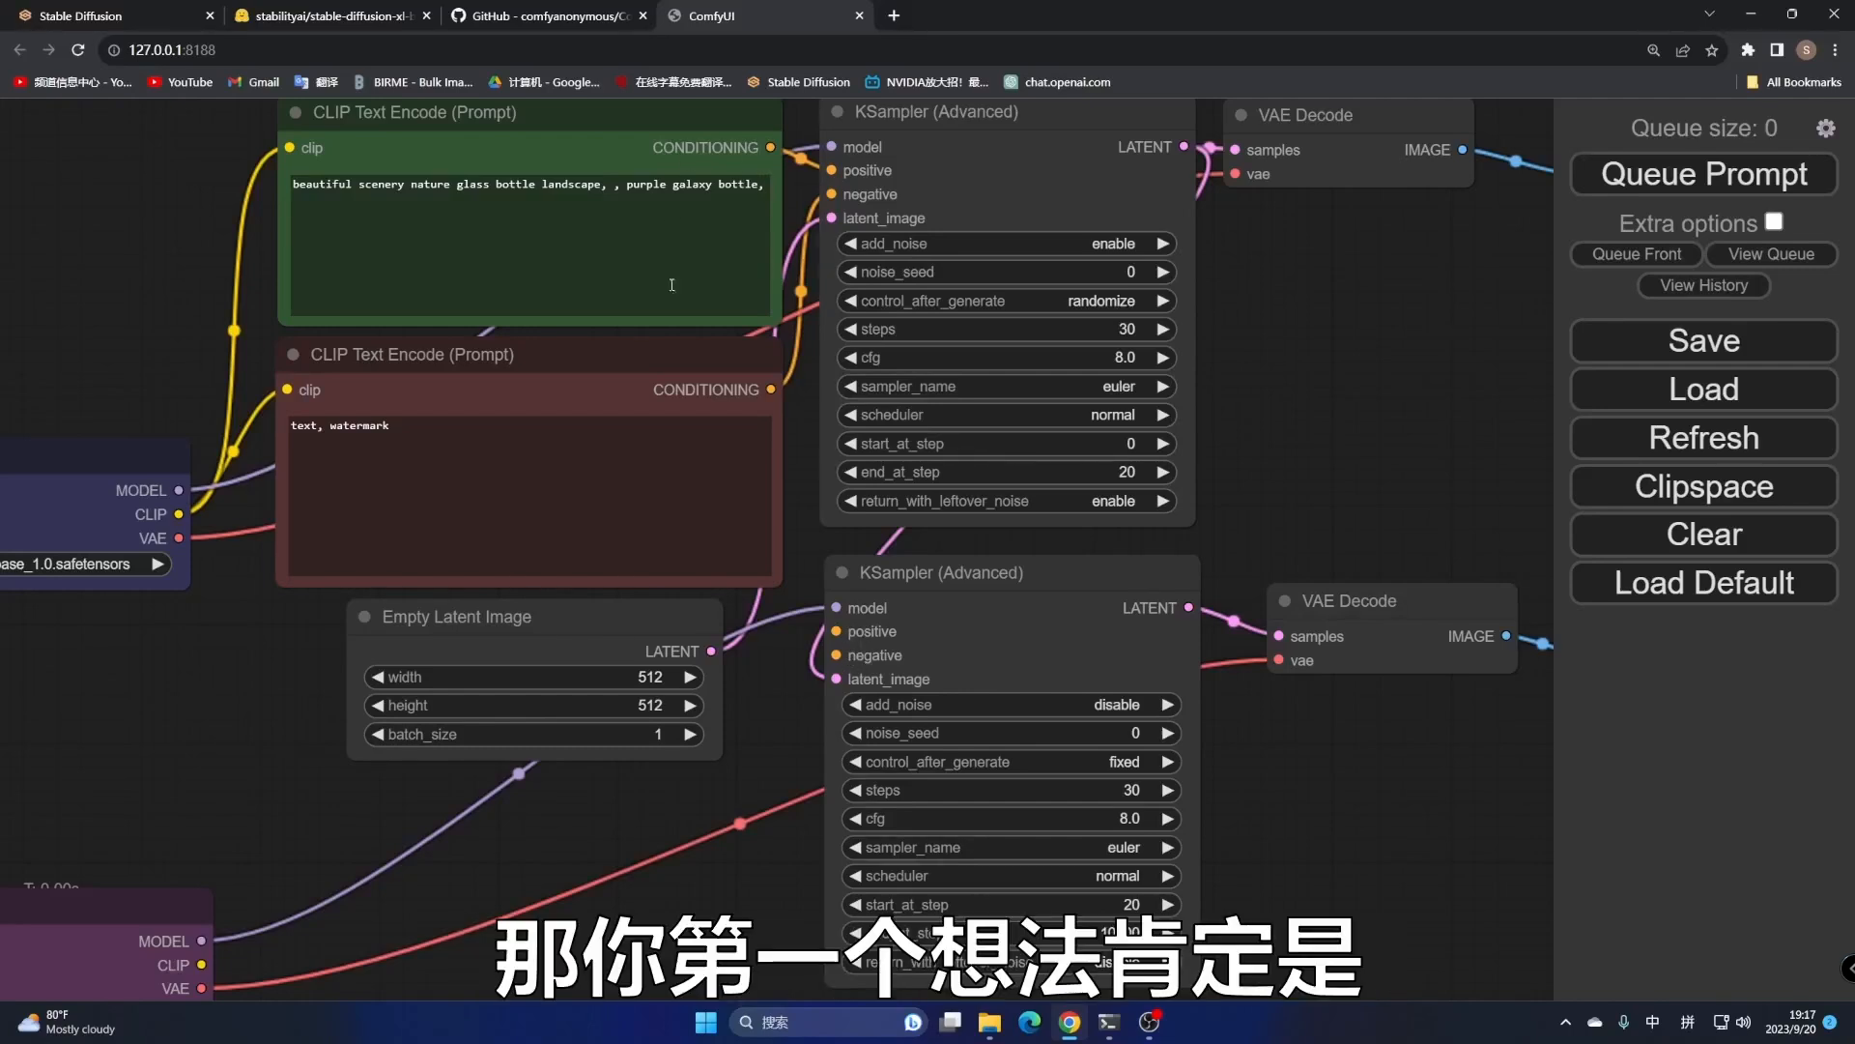
Connect the existing positive and negative prompt nodes' CONDITIONING outputs to the lower KSampler (Advanced) node's positive and negative inputs
click(553, 199)
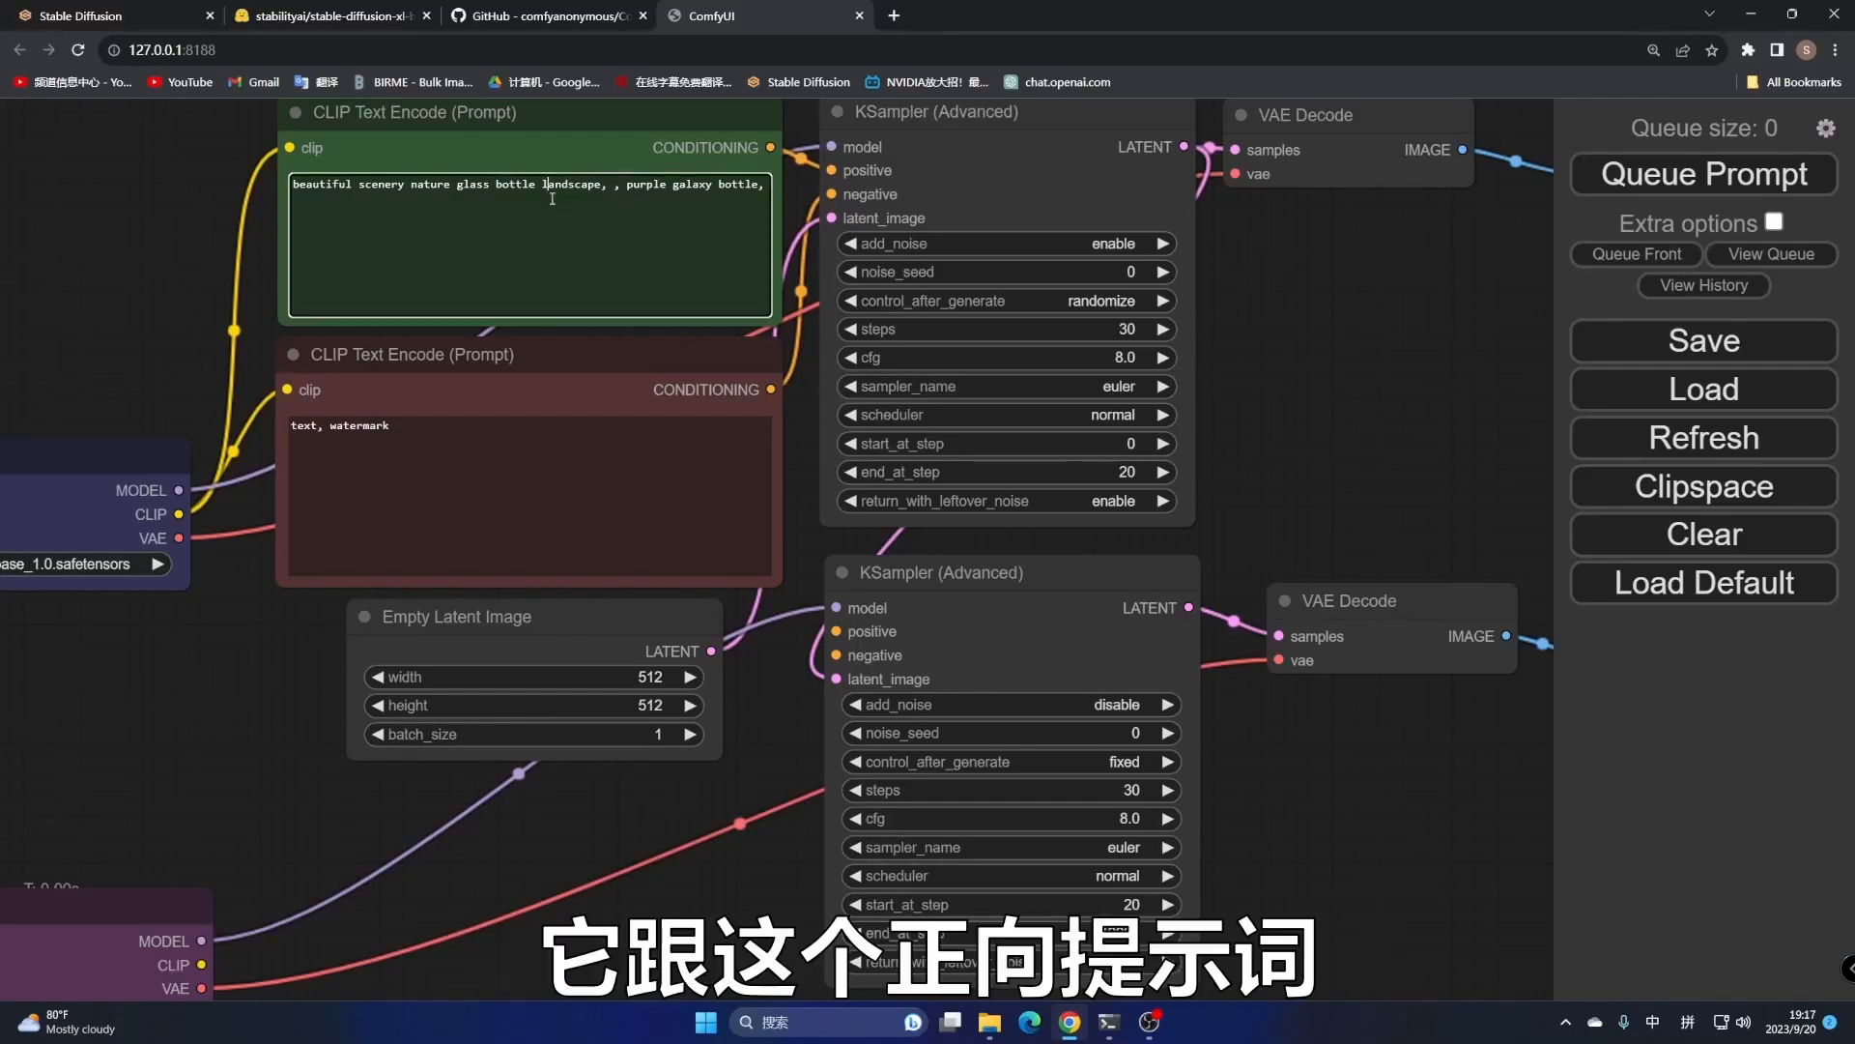
click(584, 446)
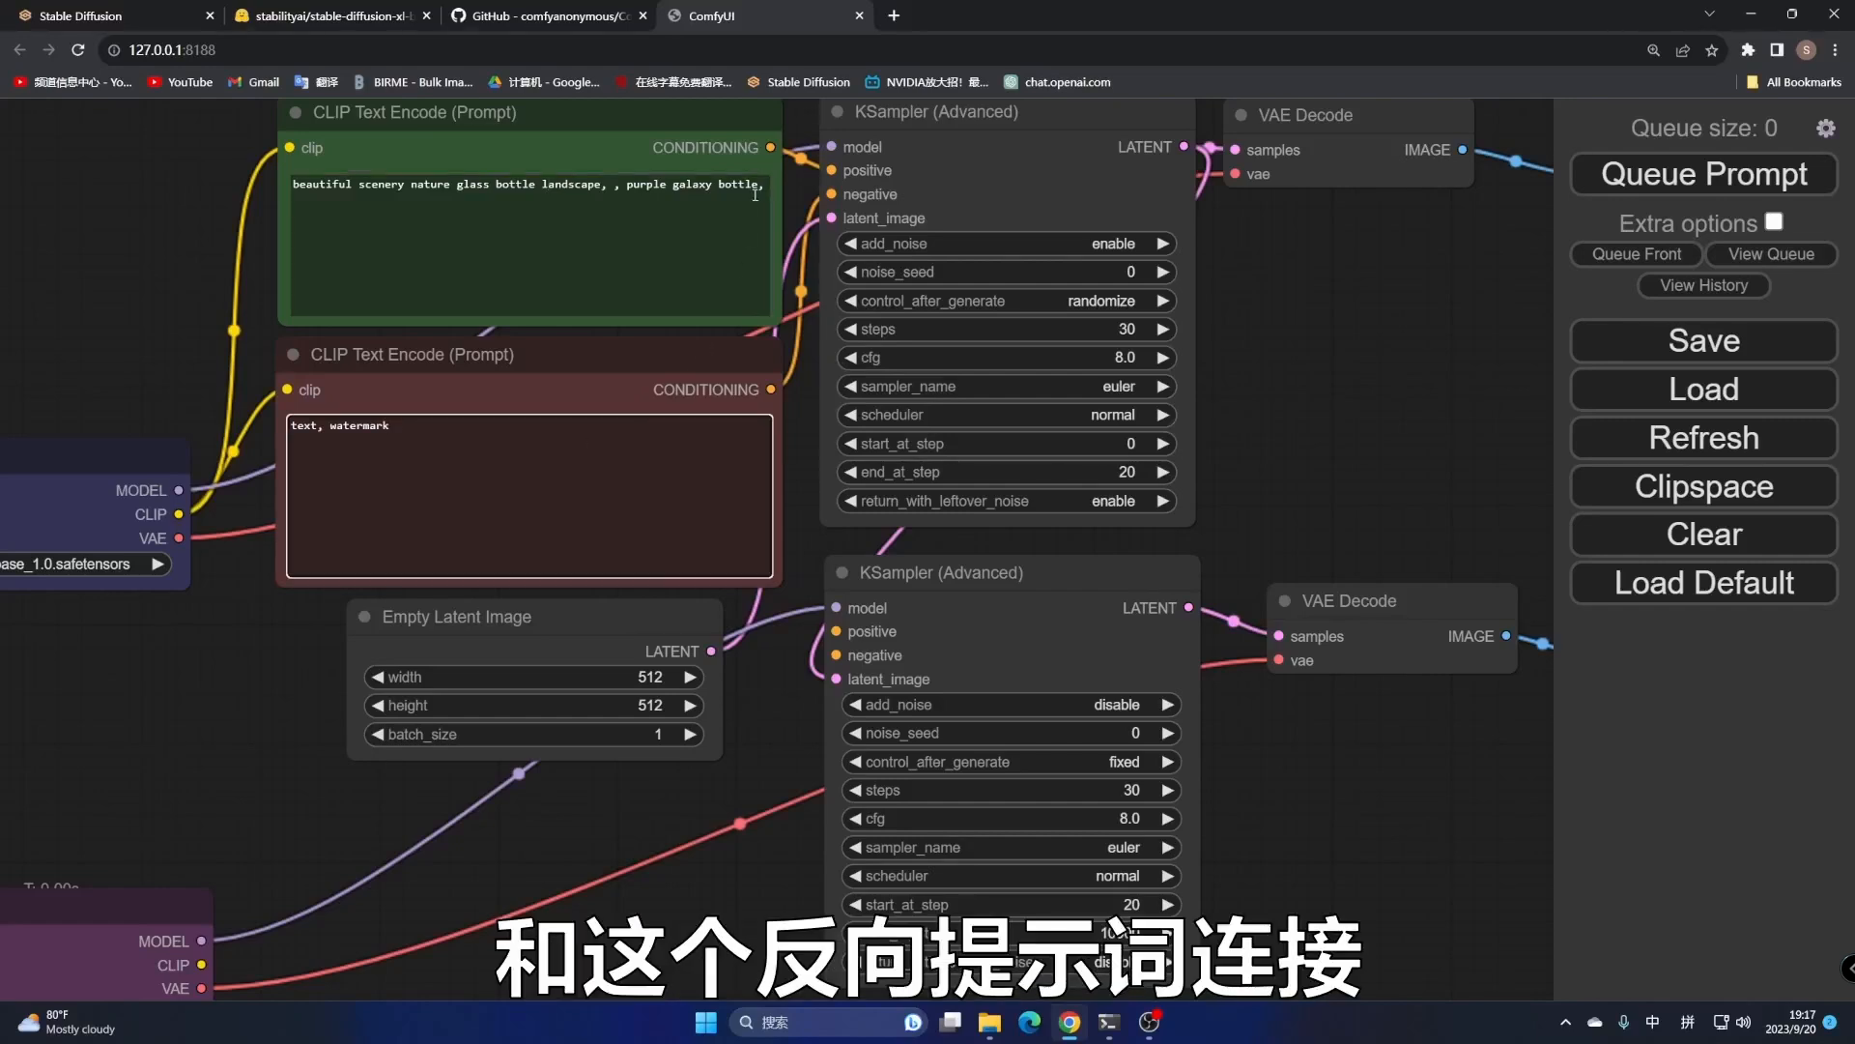
drag(772, 148, 837, 631)
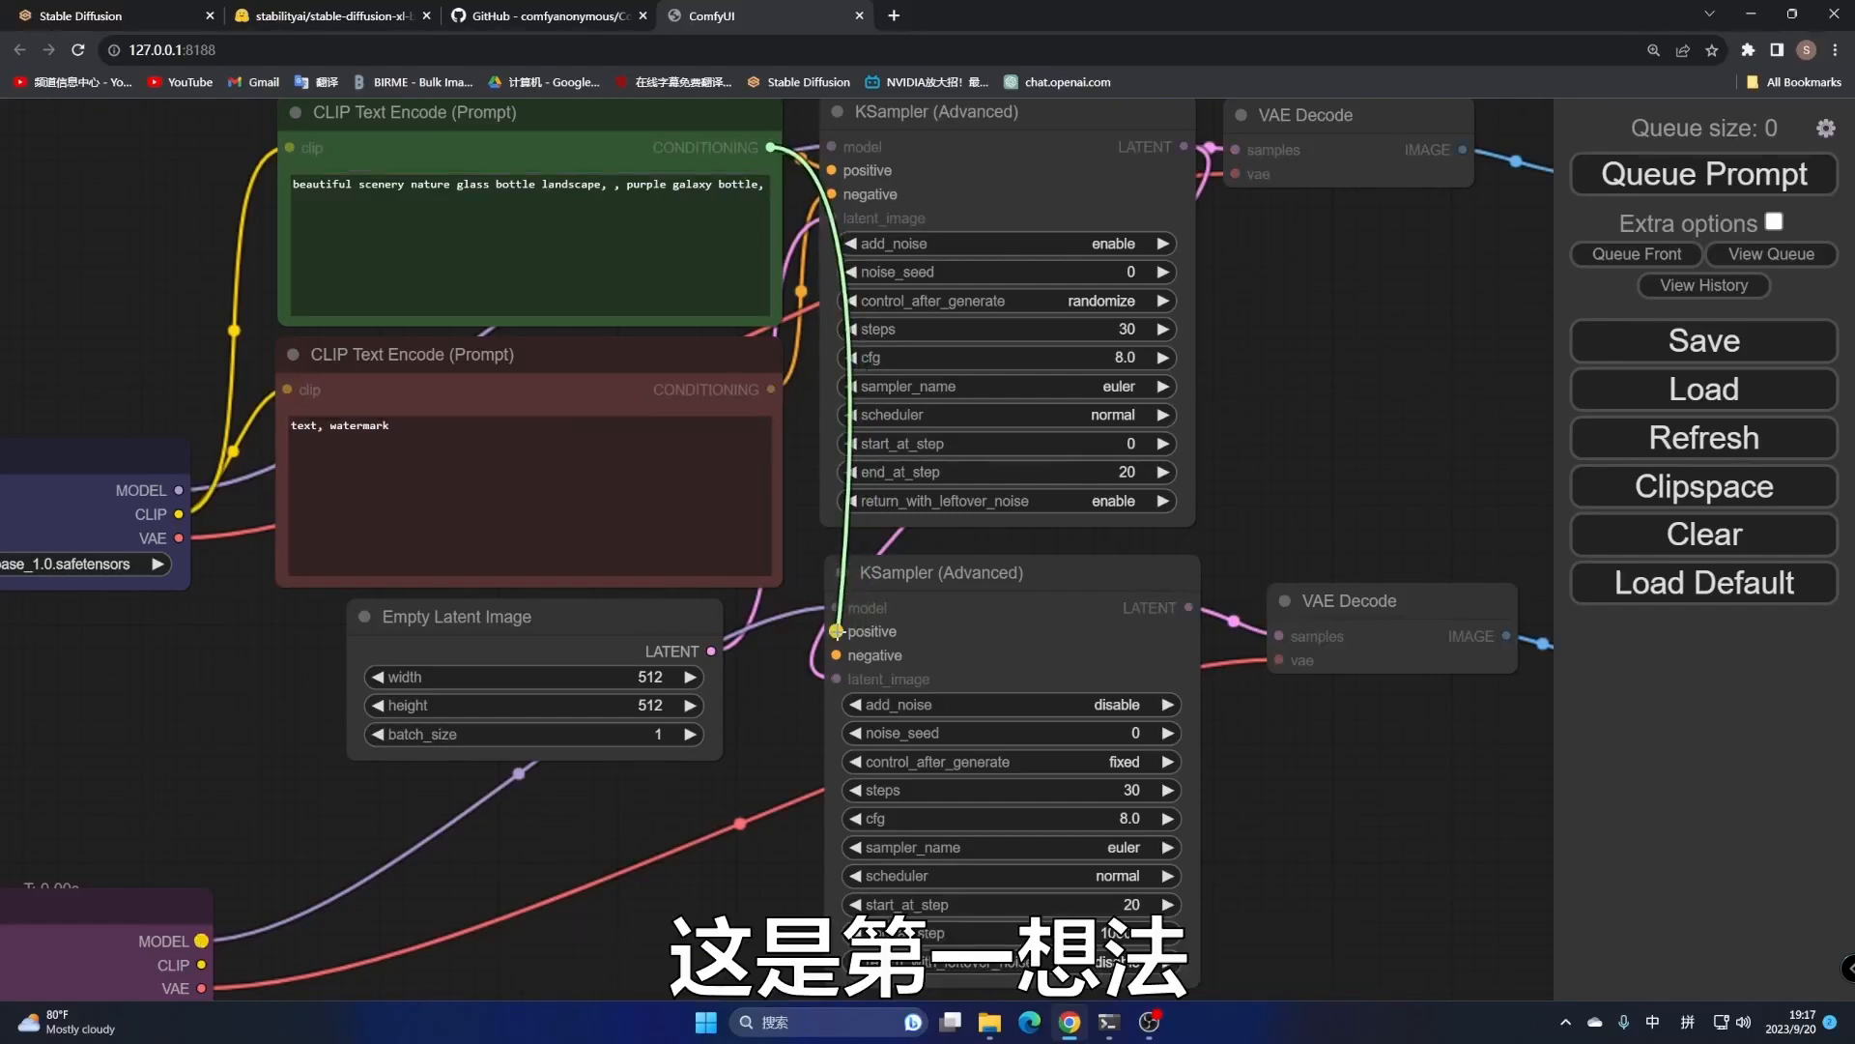
drag(770, 147, 837, 655)
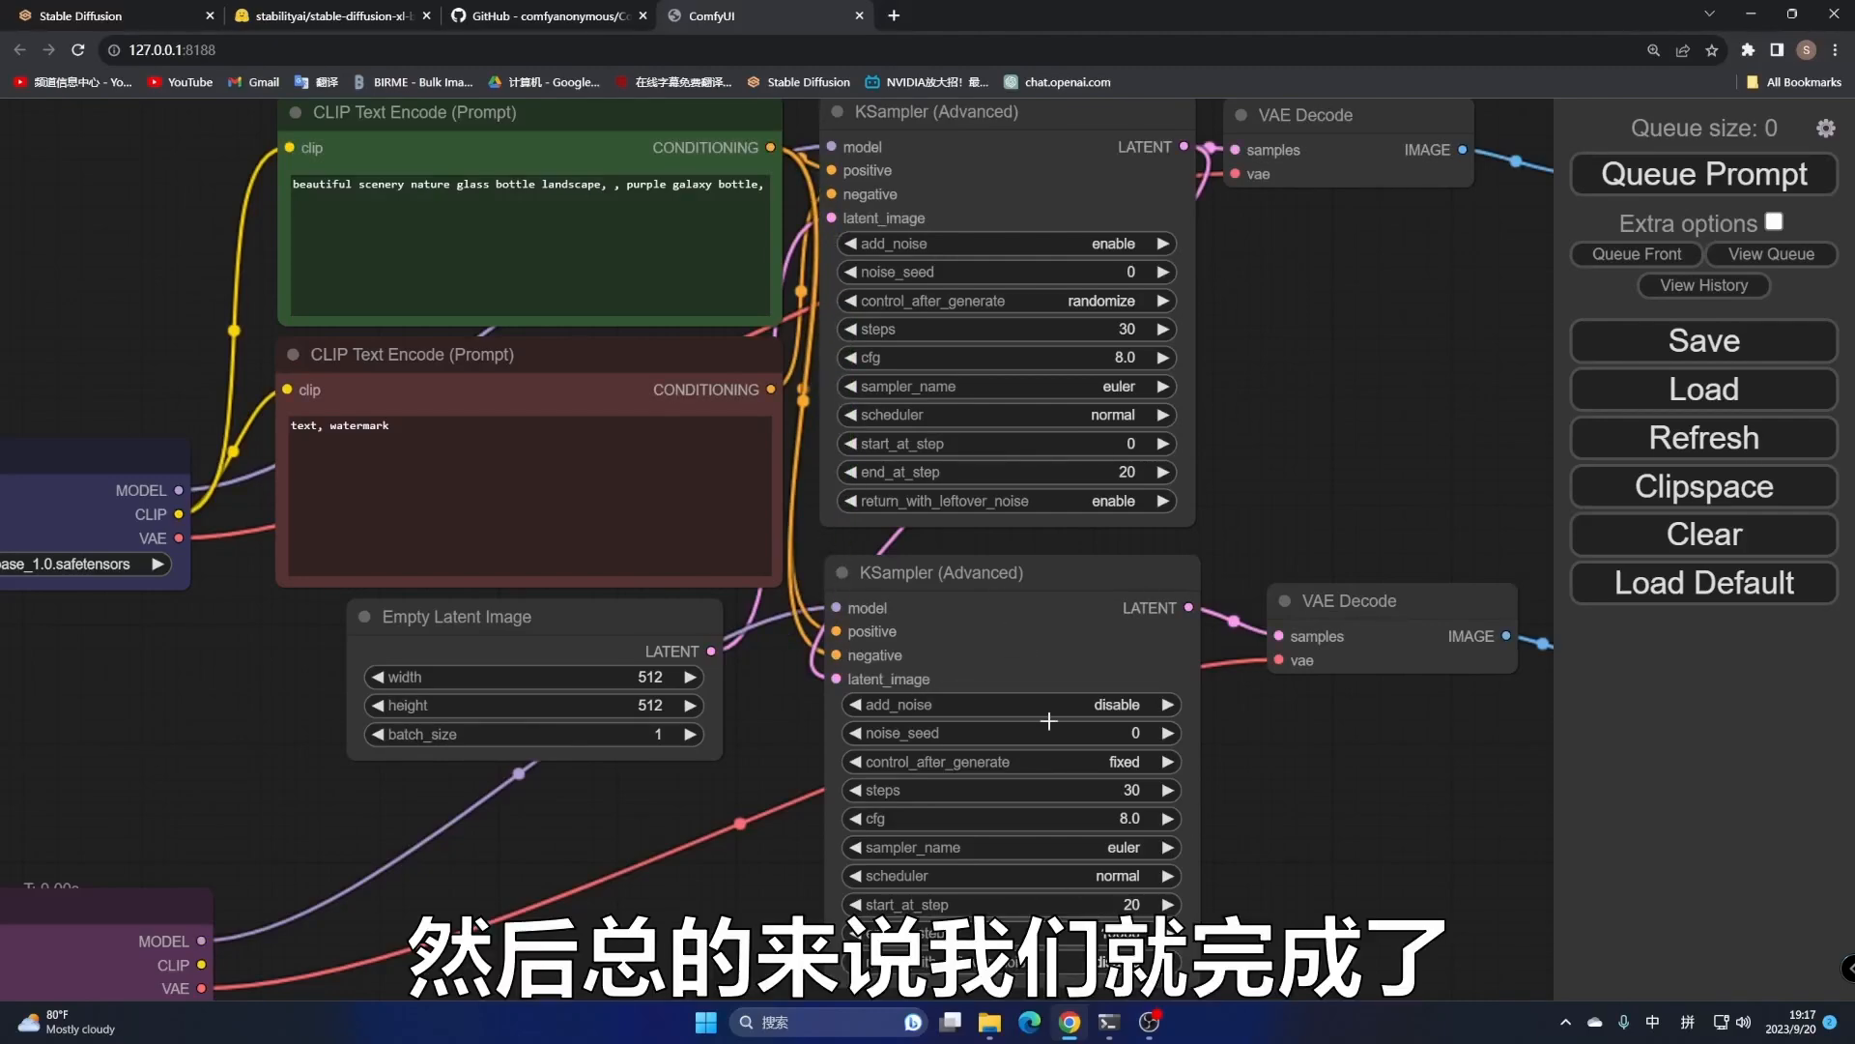
Color the upper KSampler (Advanced) node blue to match the base checkpoint
drag(1403, 252, 1409, 393)
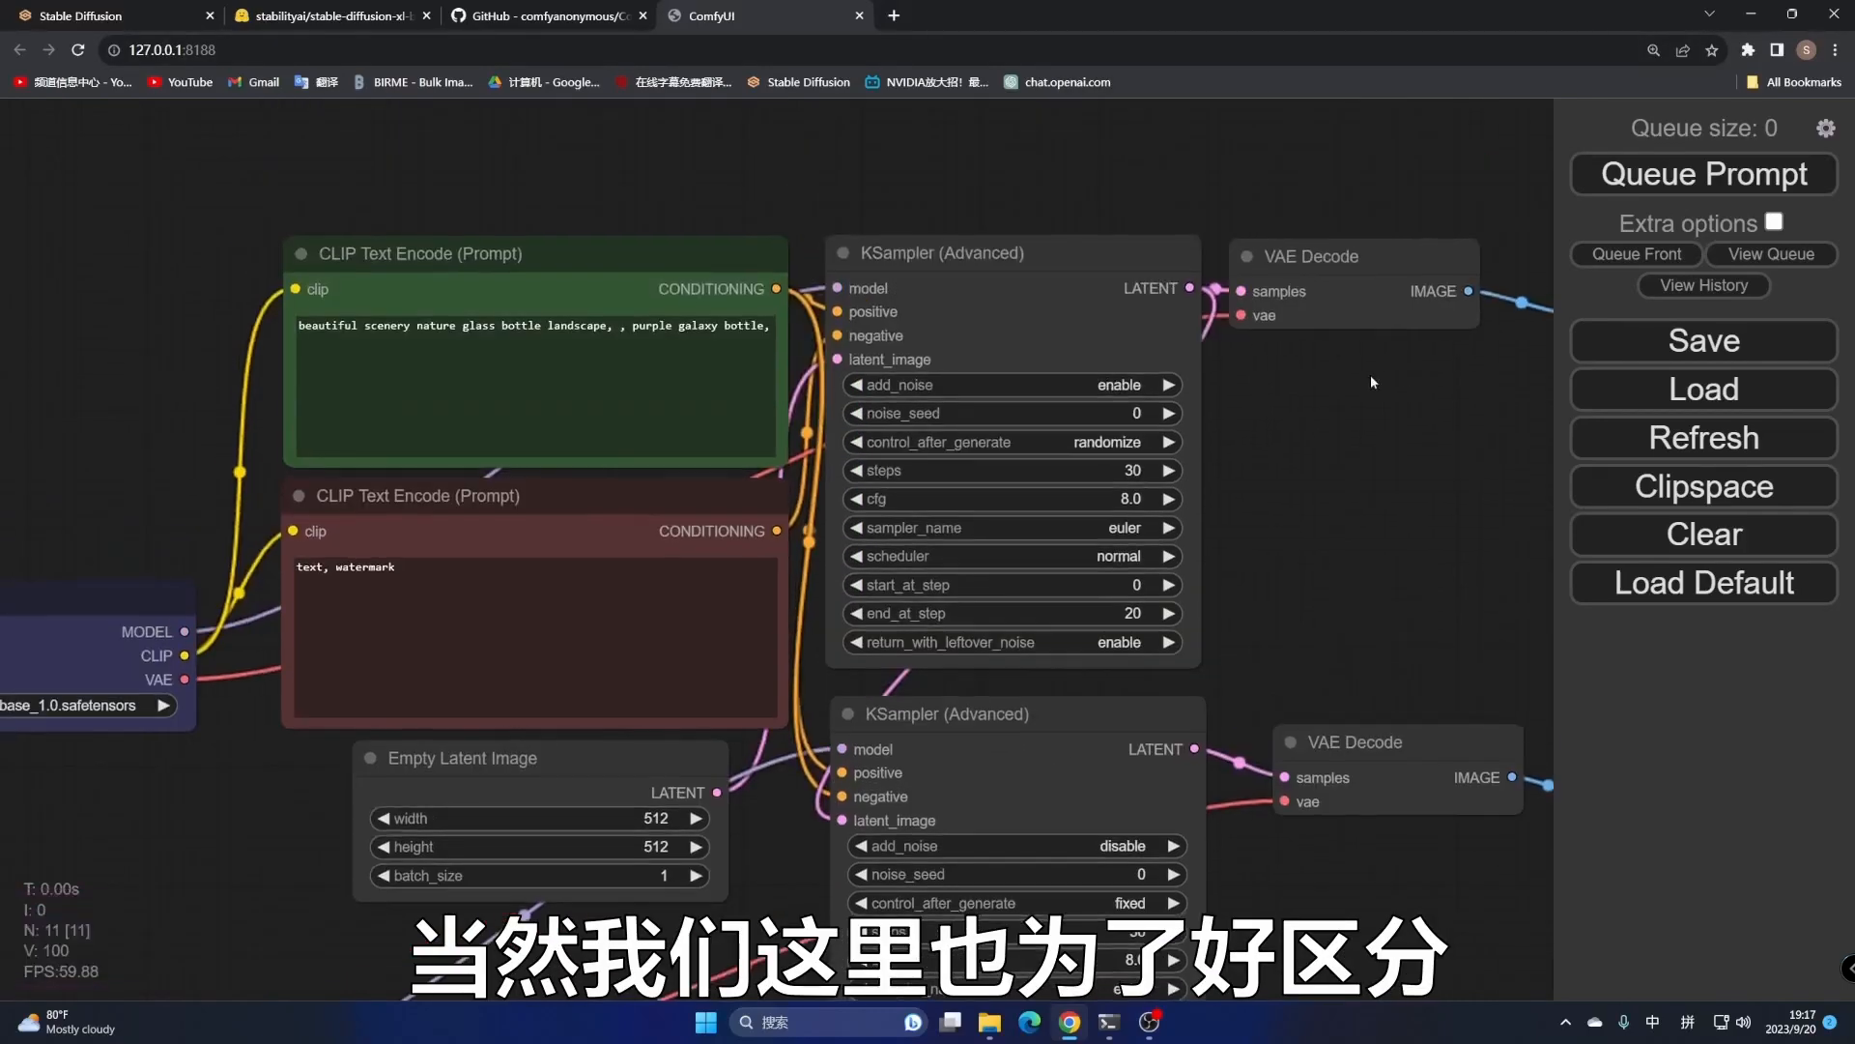
click(1034, 247)
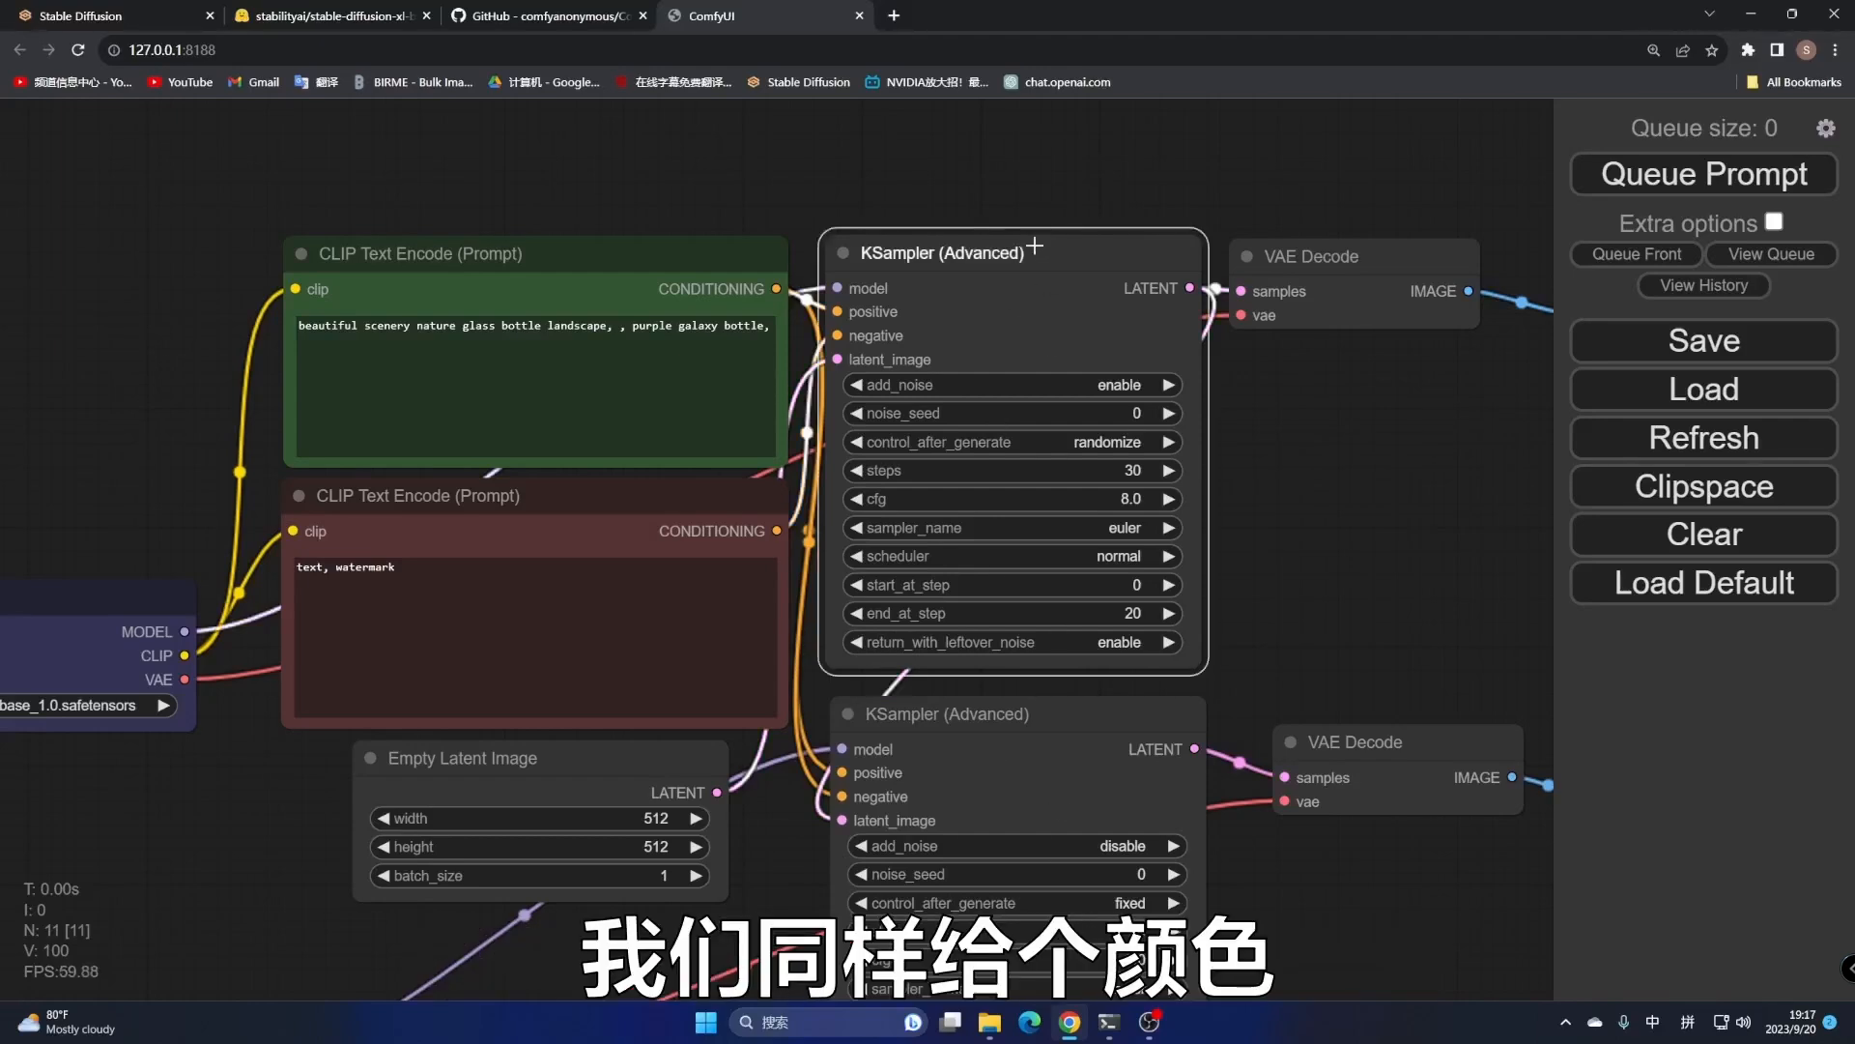
right_click(1032, 248)
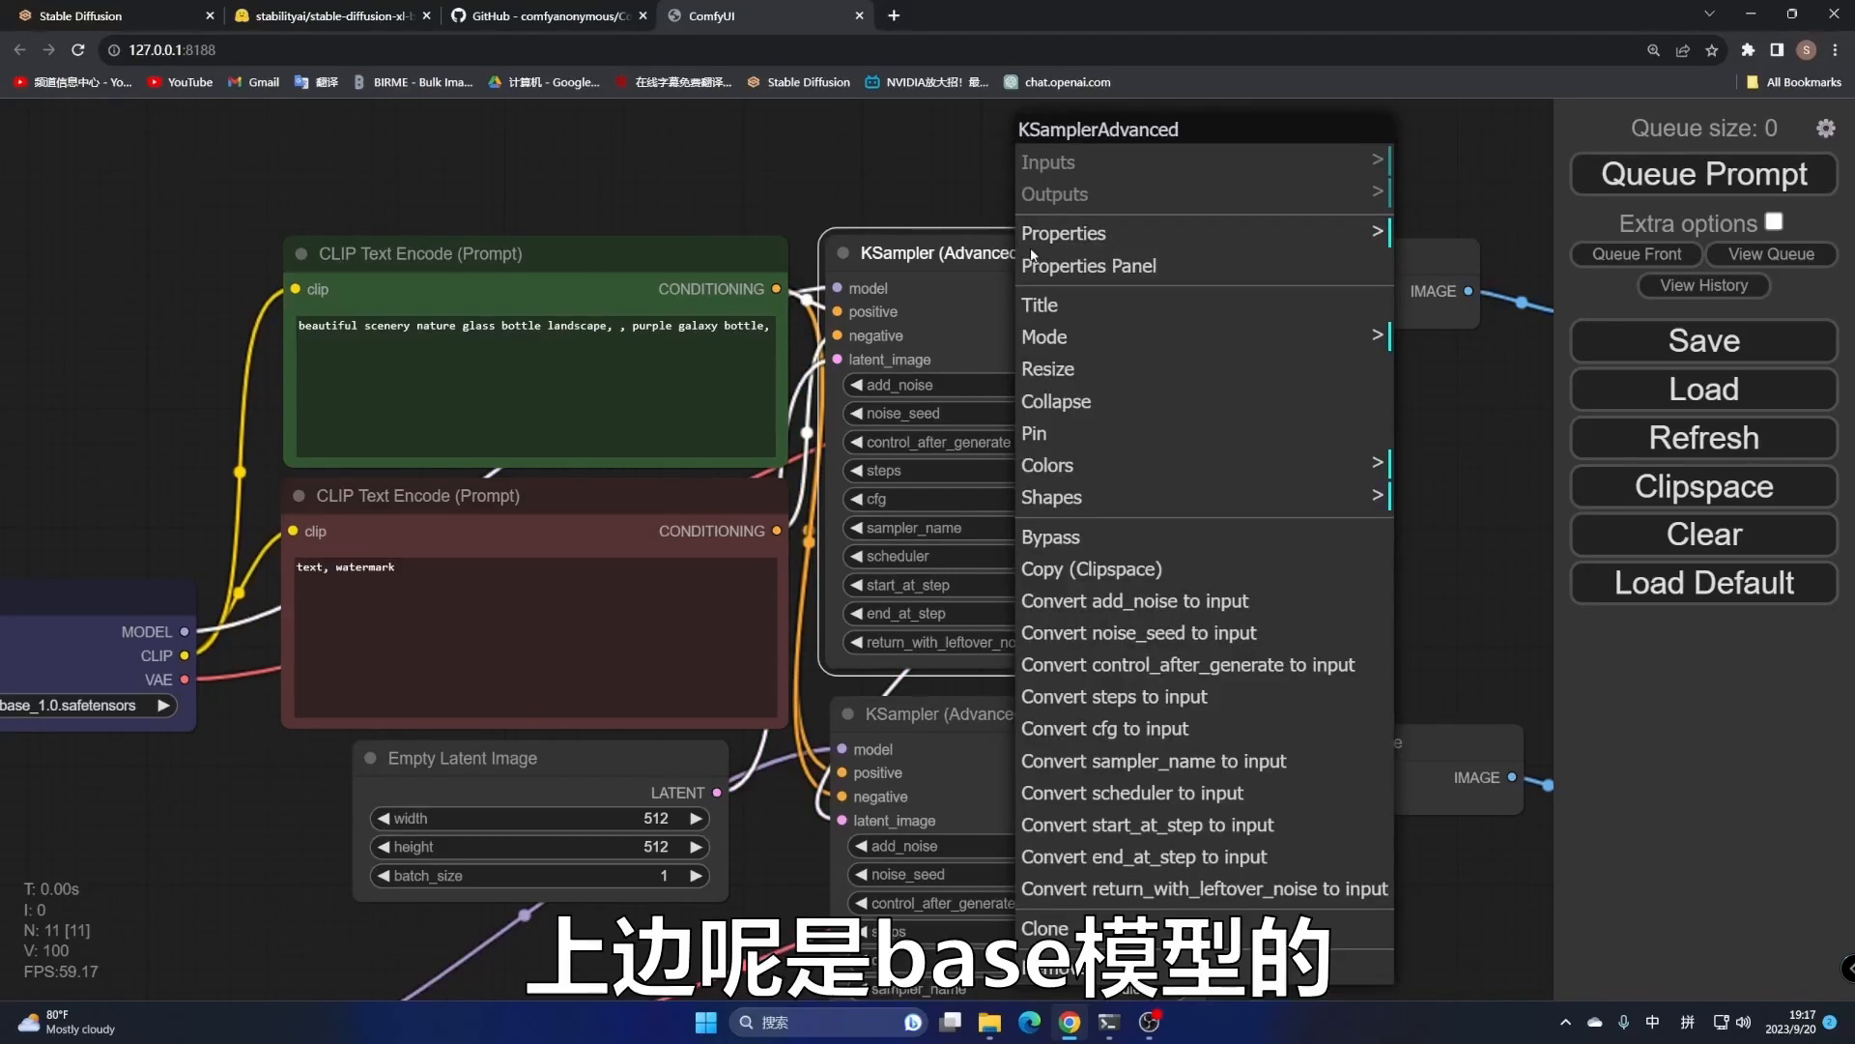
click(1111, 467)
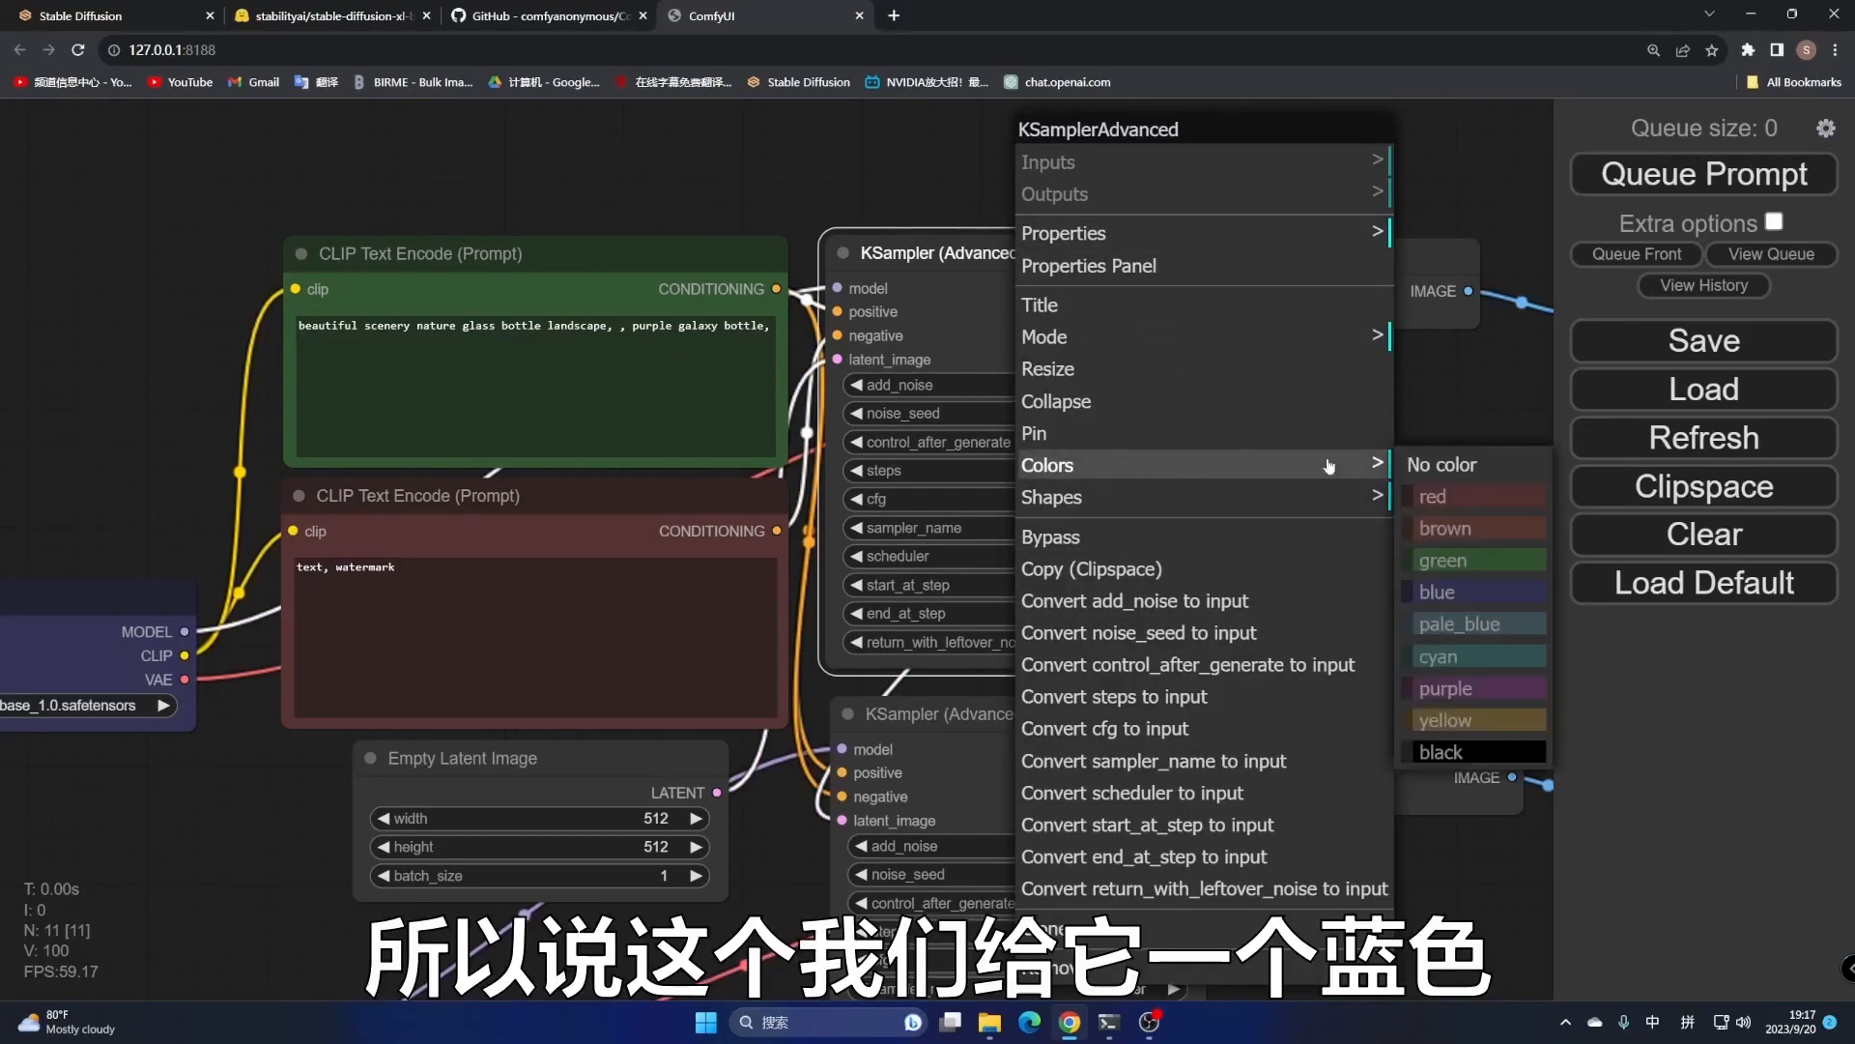
click(1452, 591)
Color the lower KSampler (Advanced) node purple and move it further below the upper sampler
drag(1452, 588, 1450, 221)
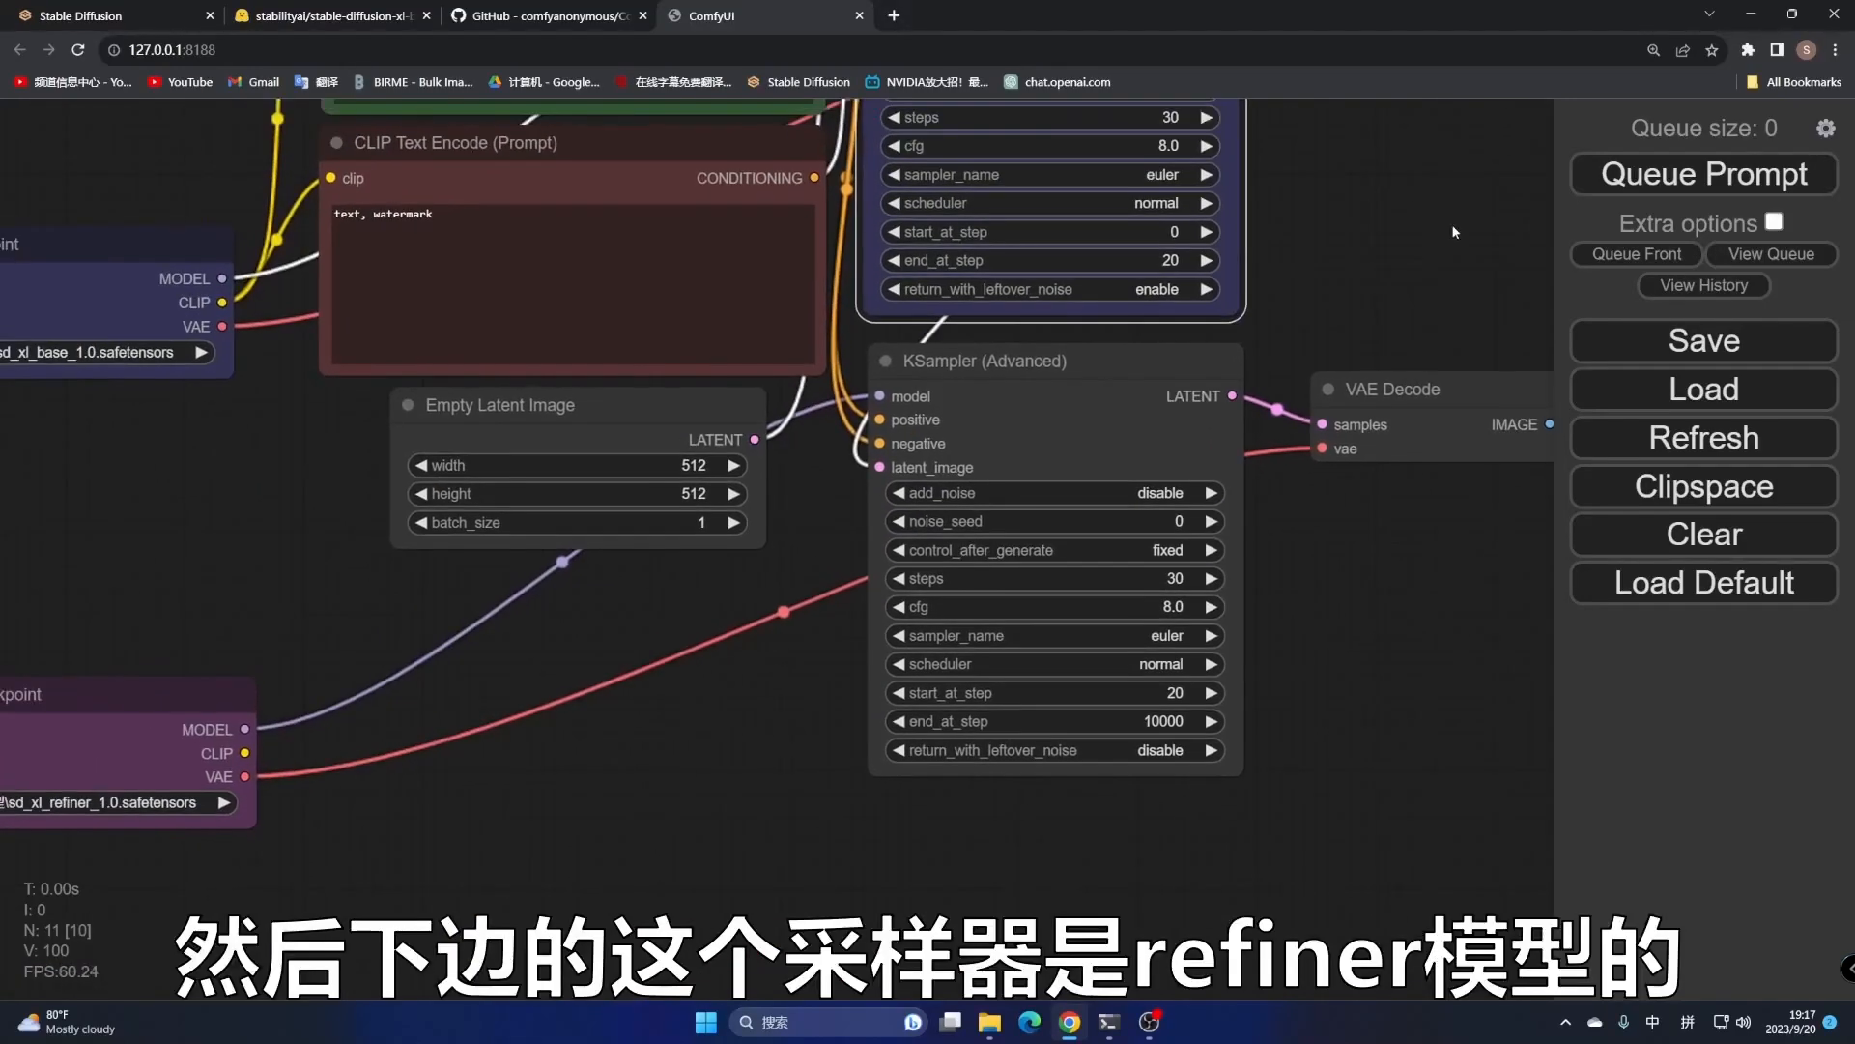
right_click(1033, 418)
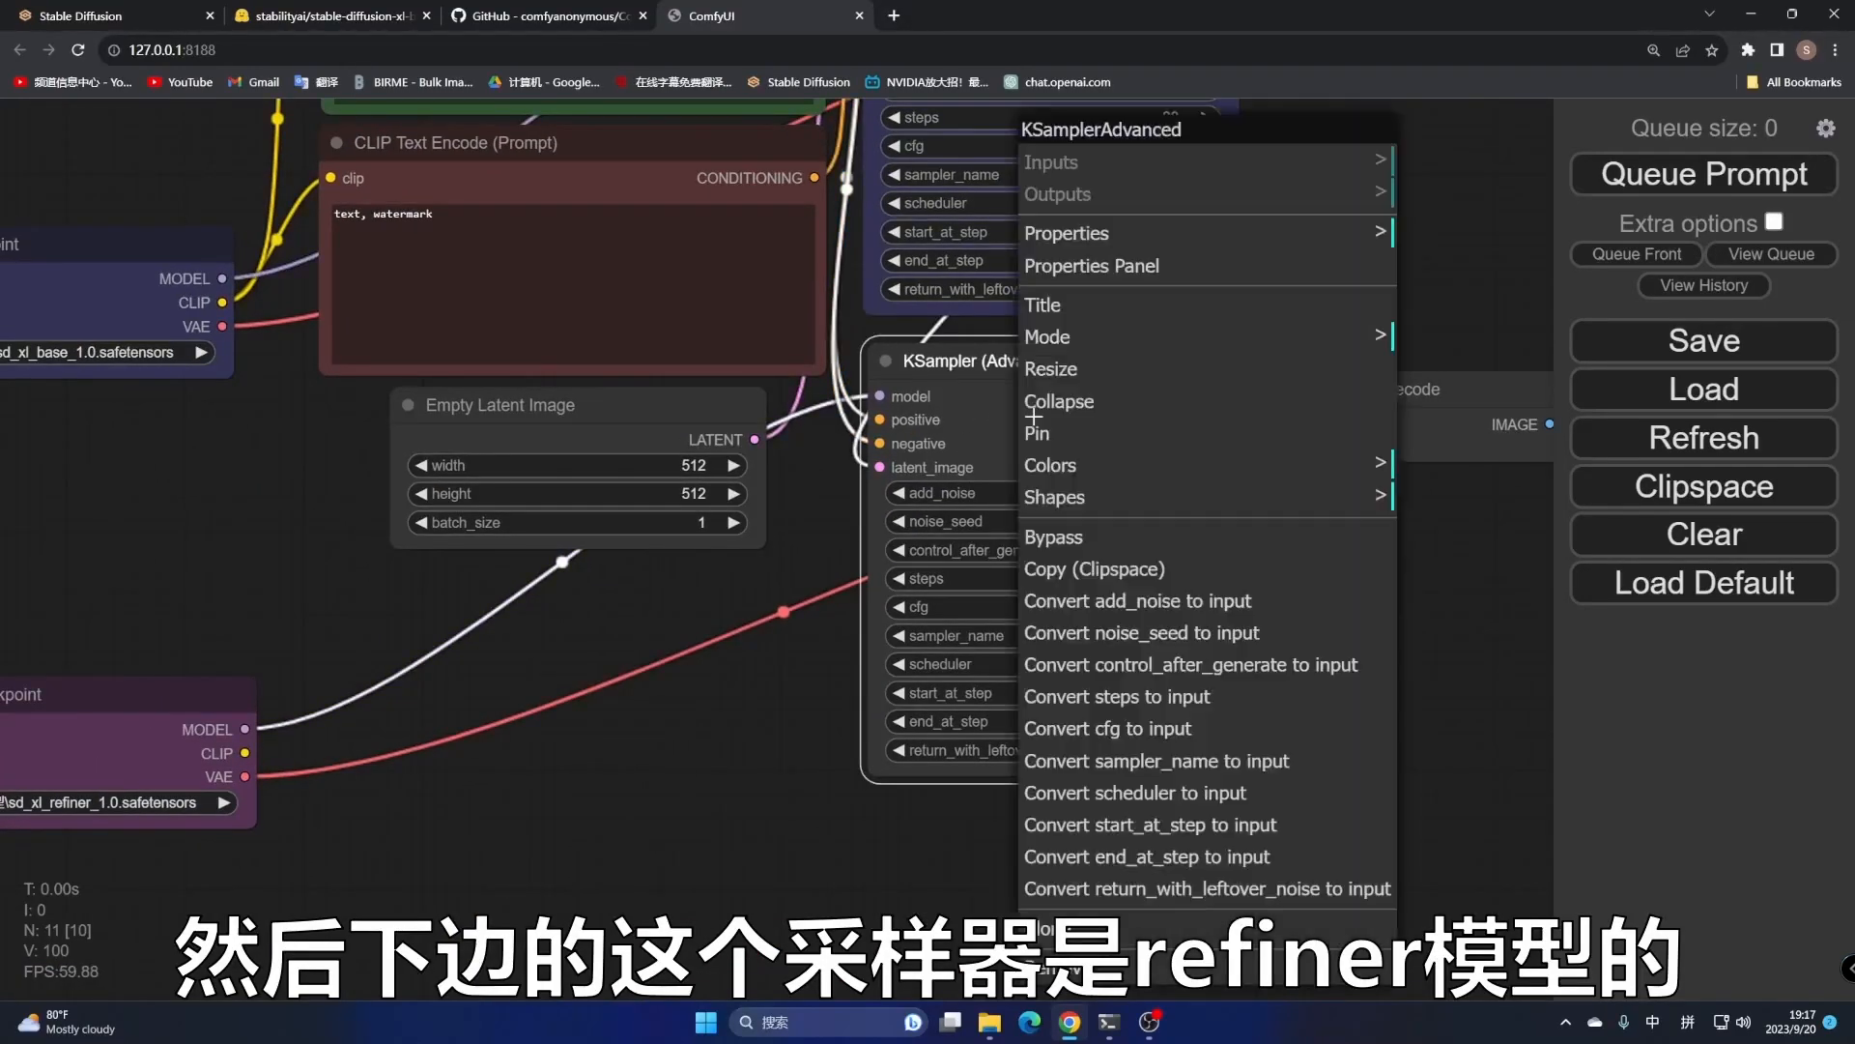
click(1114, 467)
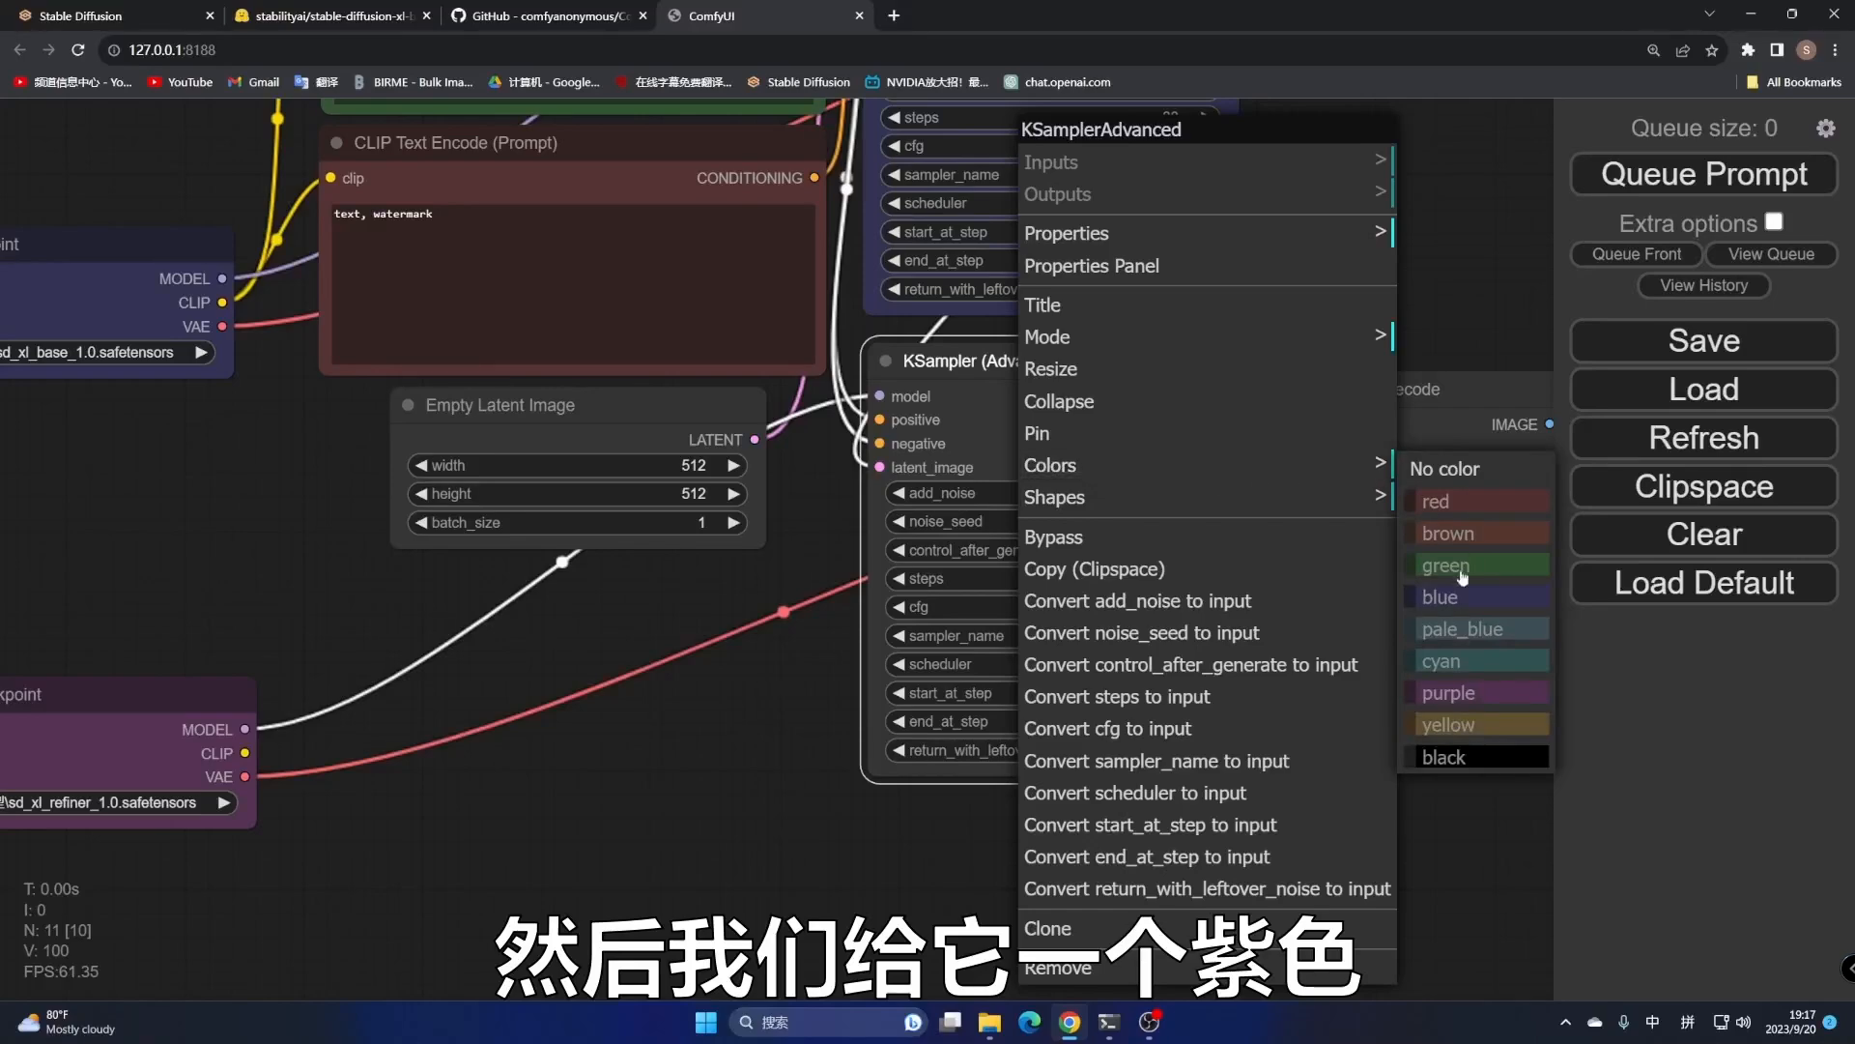
click(1459, 693)
drag(1012, 367, 1022, 621)
Try feeding both CLIP Text Encode (Prompt) nodes from the CLIP output of the sd_xl_refiner_1.0 Load Checkpoint node
drag(1076, 424, 1410, 373)
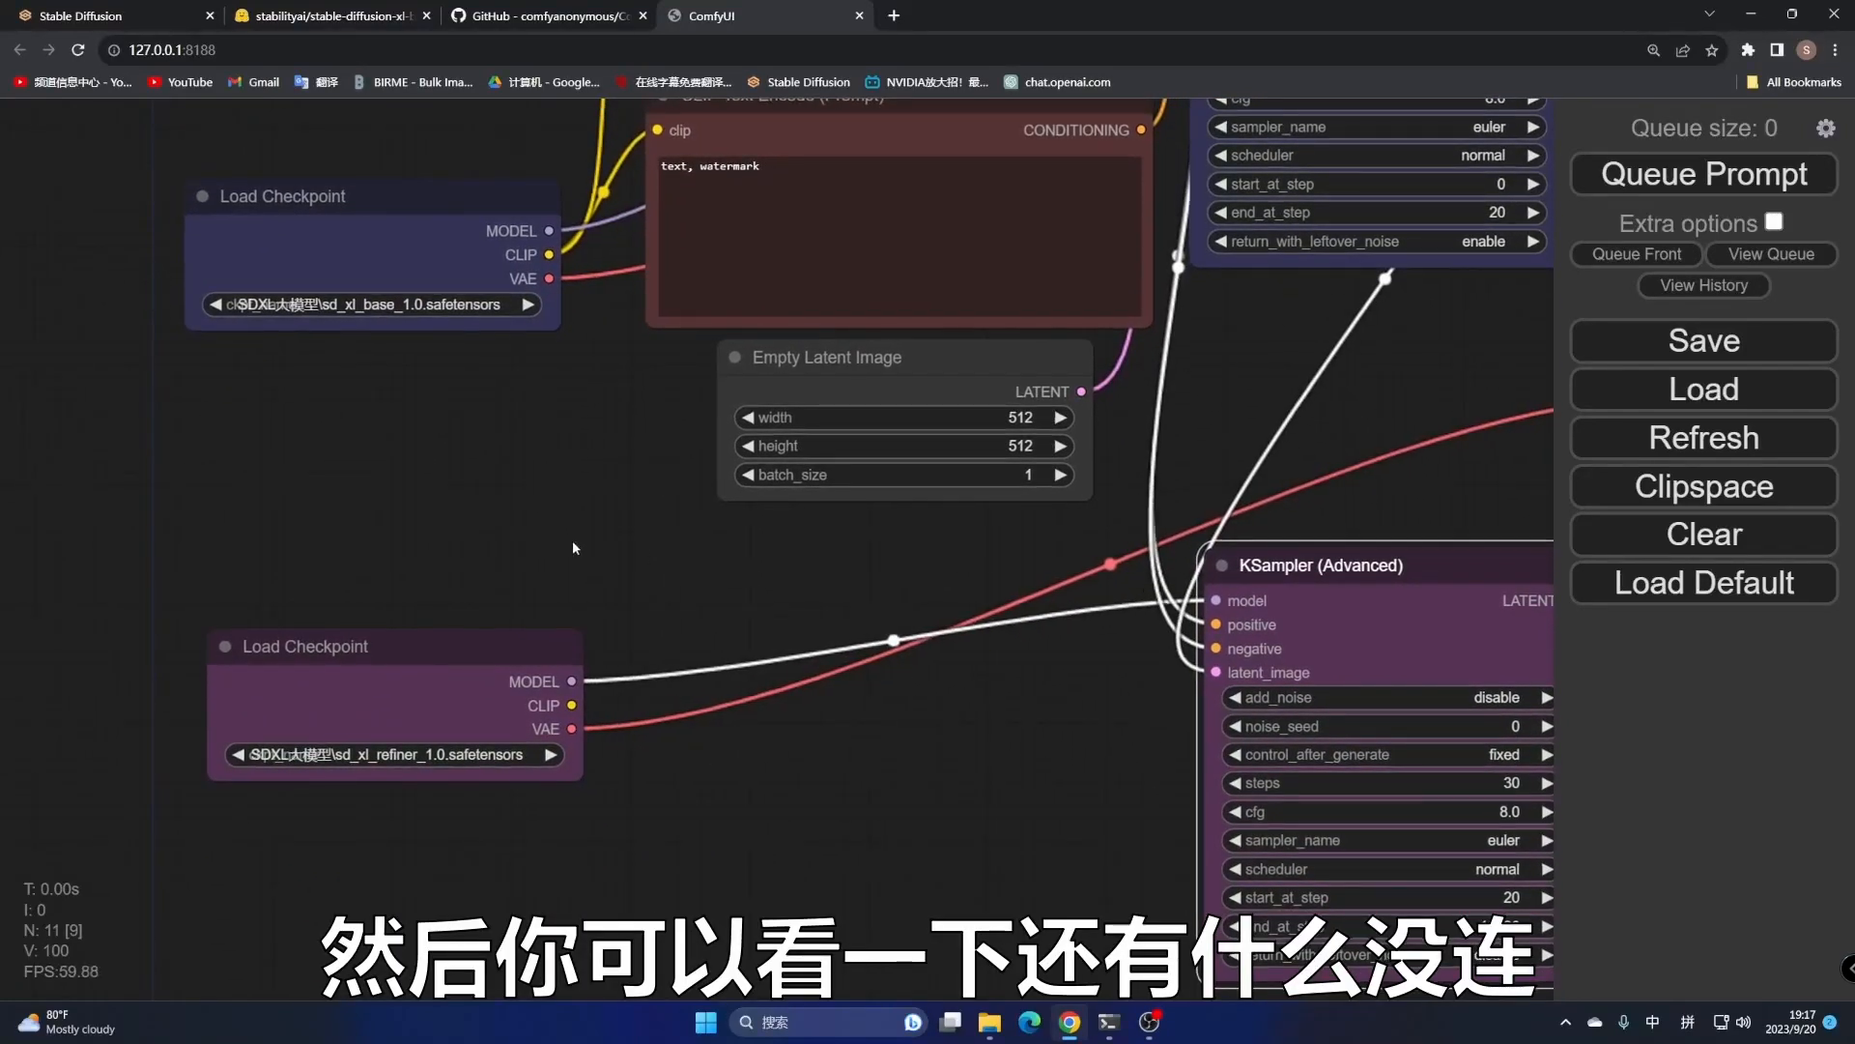
drag(572, 541, 610, 561)
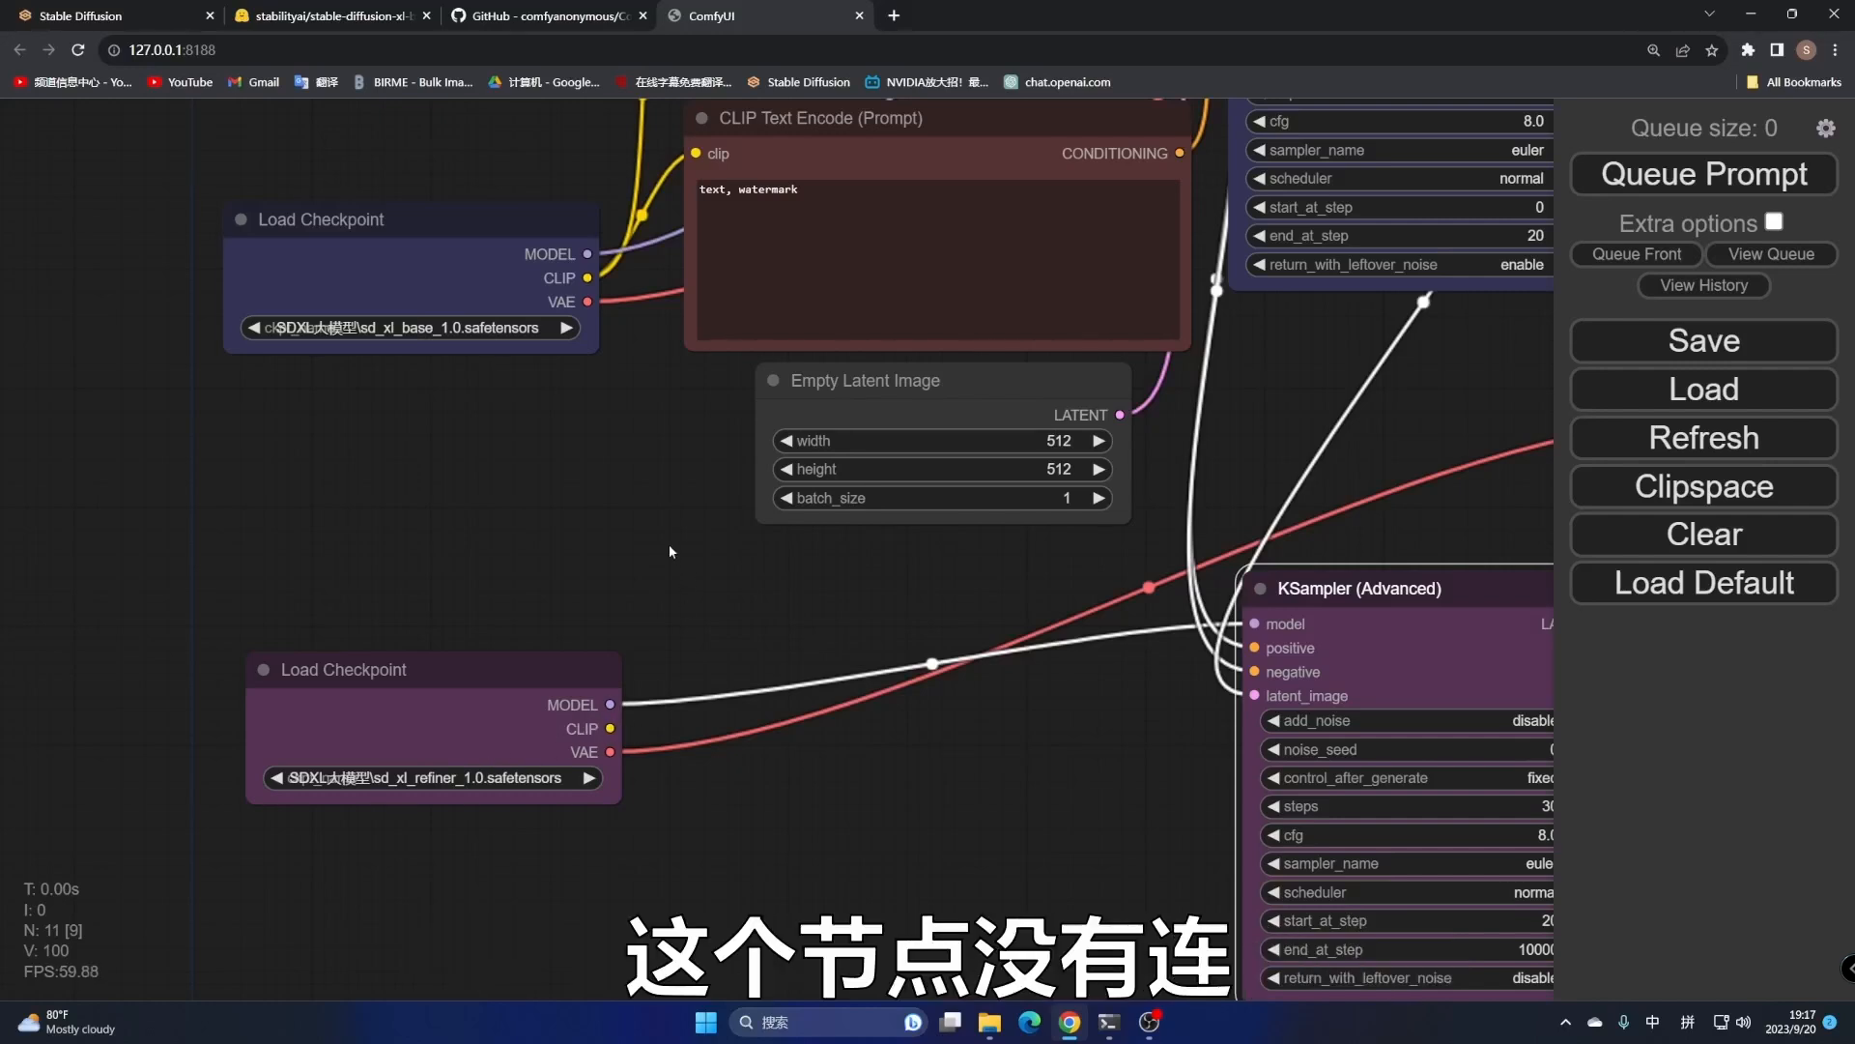
click(658, 676)
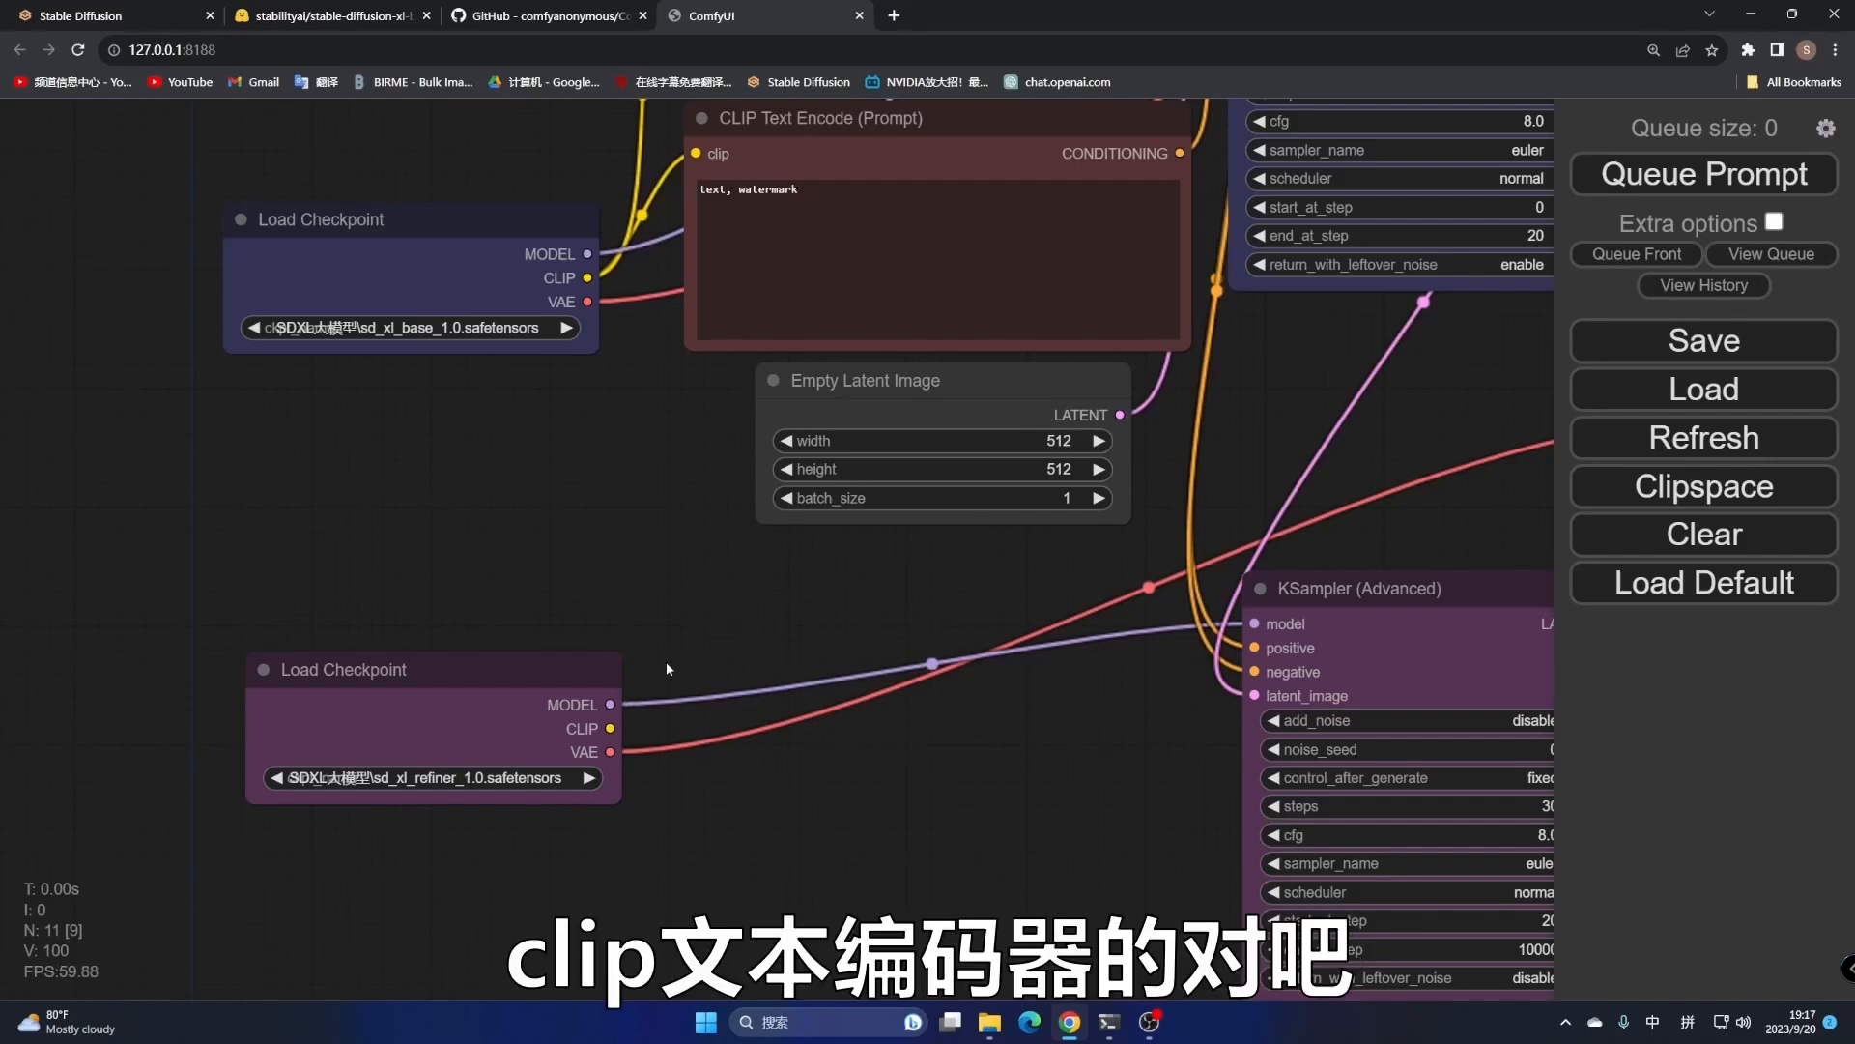
drag(636, 469, 655, 655)
drag(629, 914, 715, 99)
drag(629, 915, 715, 339)
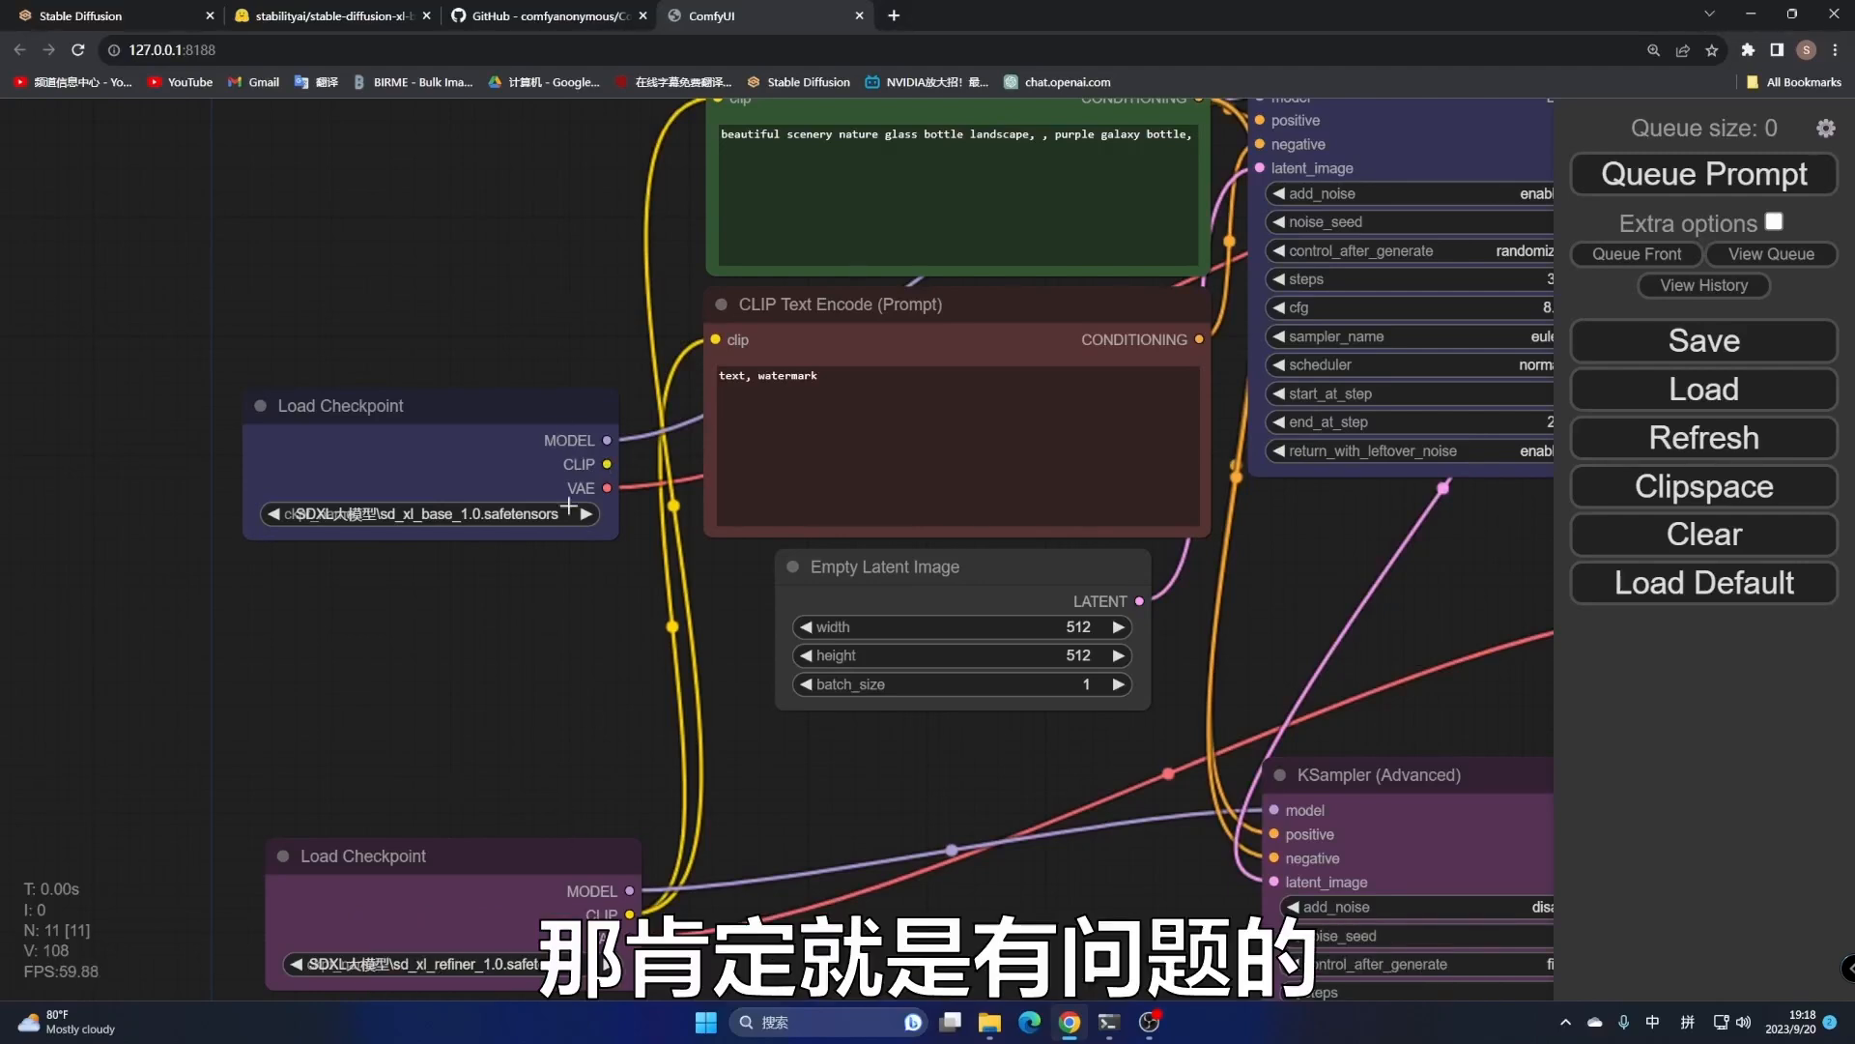
Reconnect the CLIP output of the sd_xl_base_1.0 Load Checkpoint node to the clip inputs of both CLIP Text Encode (Prompt) nodes
drag(624, 681, 520, 520)
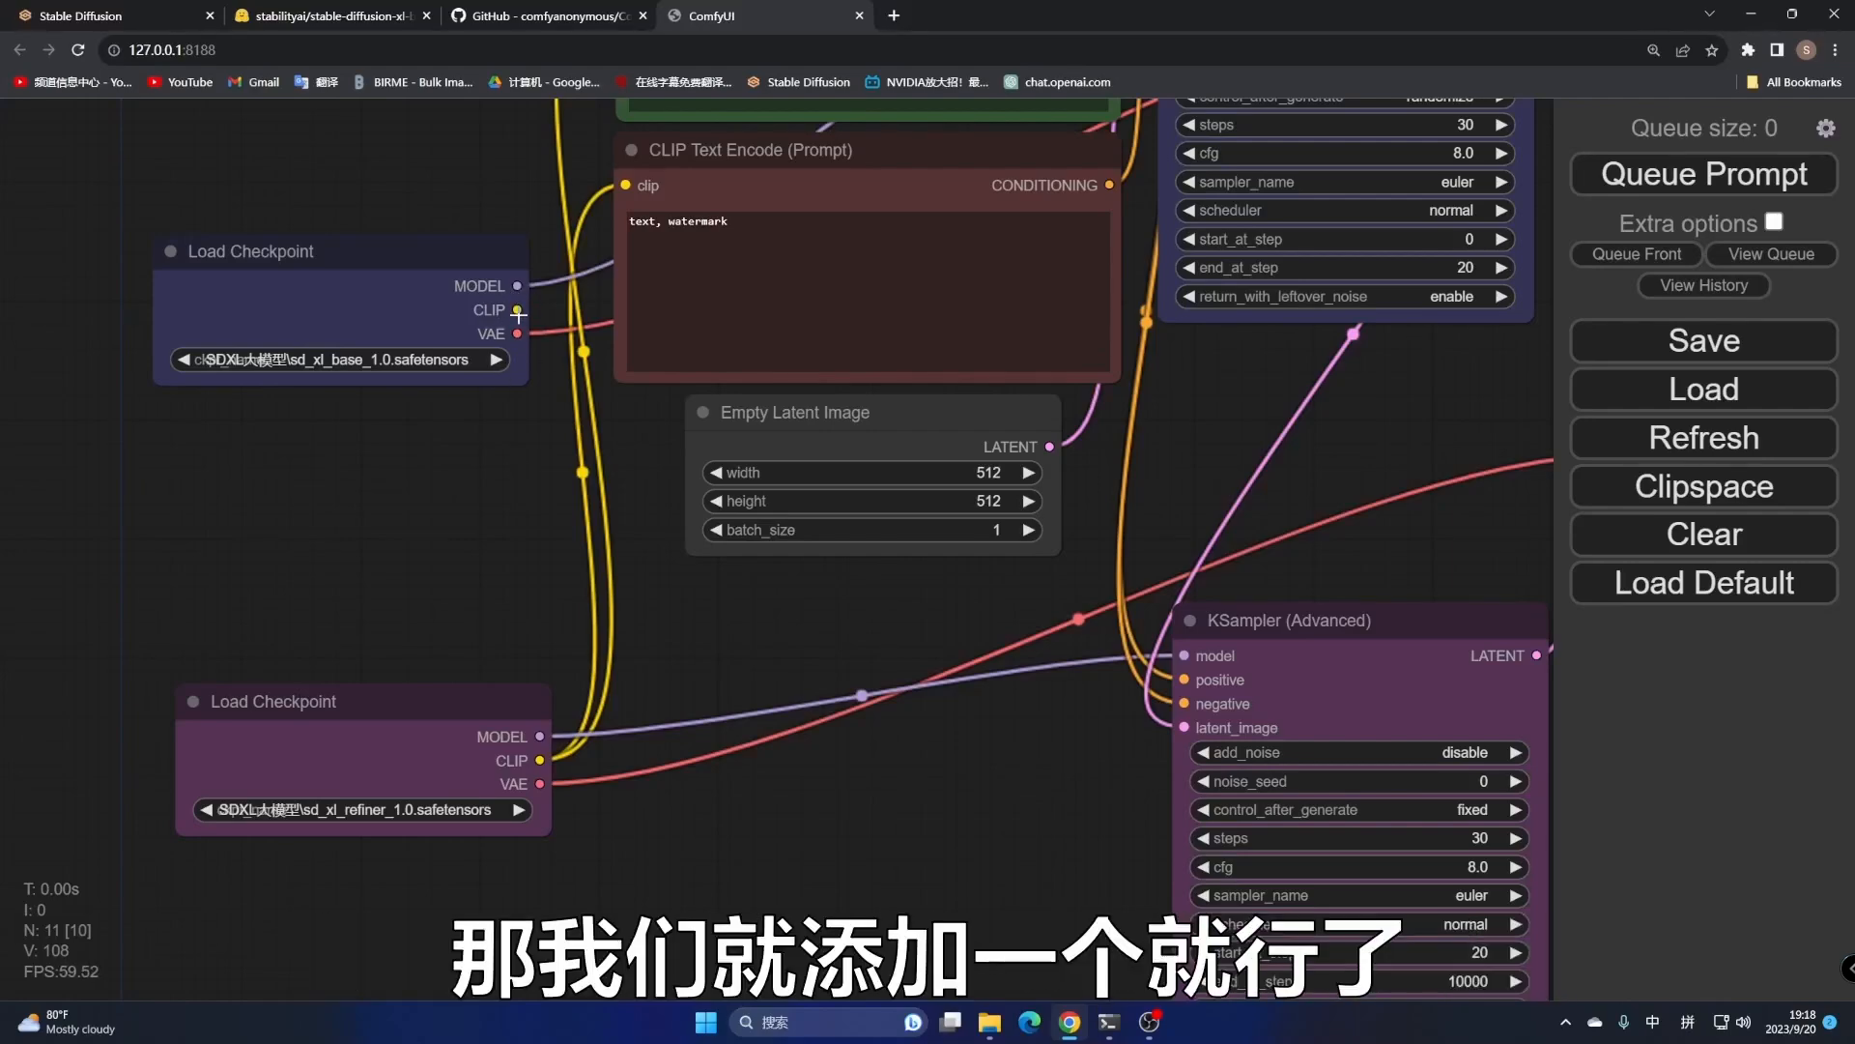
drag(518, 442, 590, 733)
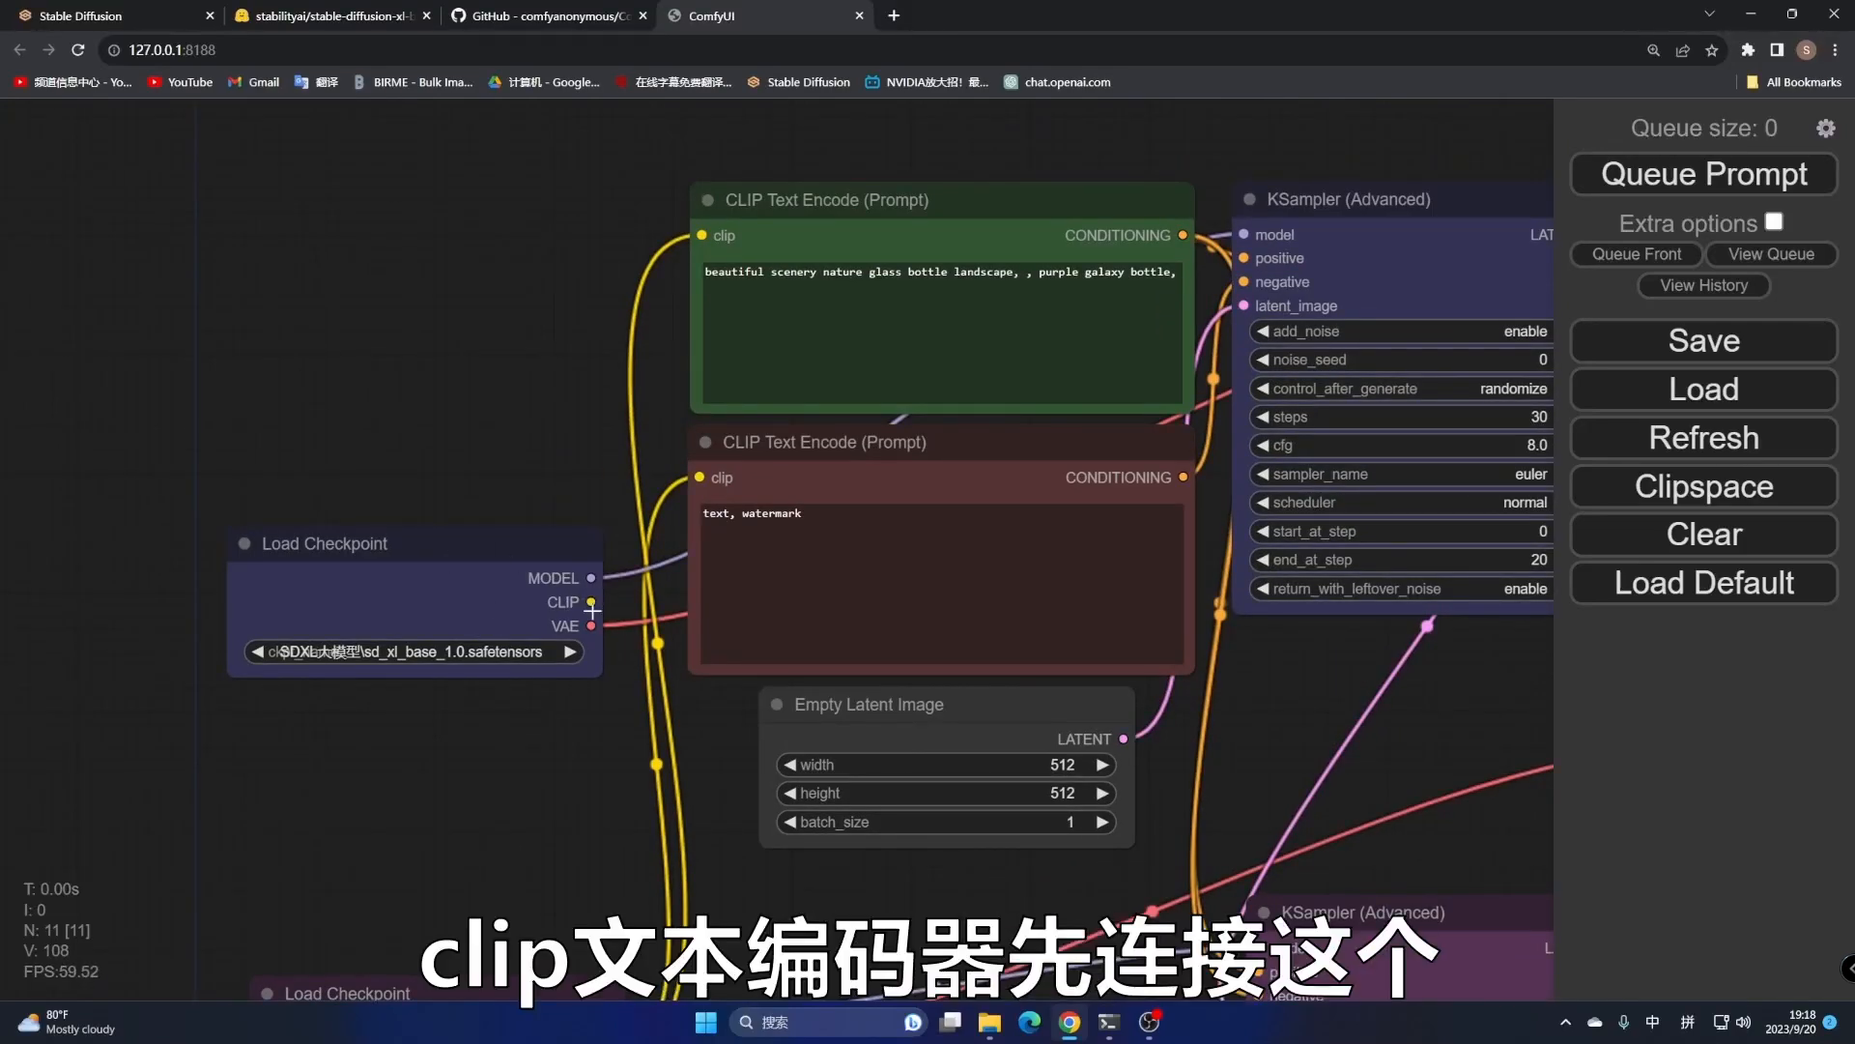
drag(592, 603, 701, 236)
drag(592, 602, 699, 477)
Duplicate the positive and negative CLIP Text Encode (Prompt) nodes and place the copies between the refiner Load Checkpoint and the lower KSampler (Advanced)
drag(707, 733, 652, 227)
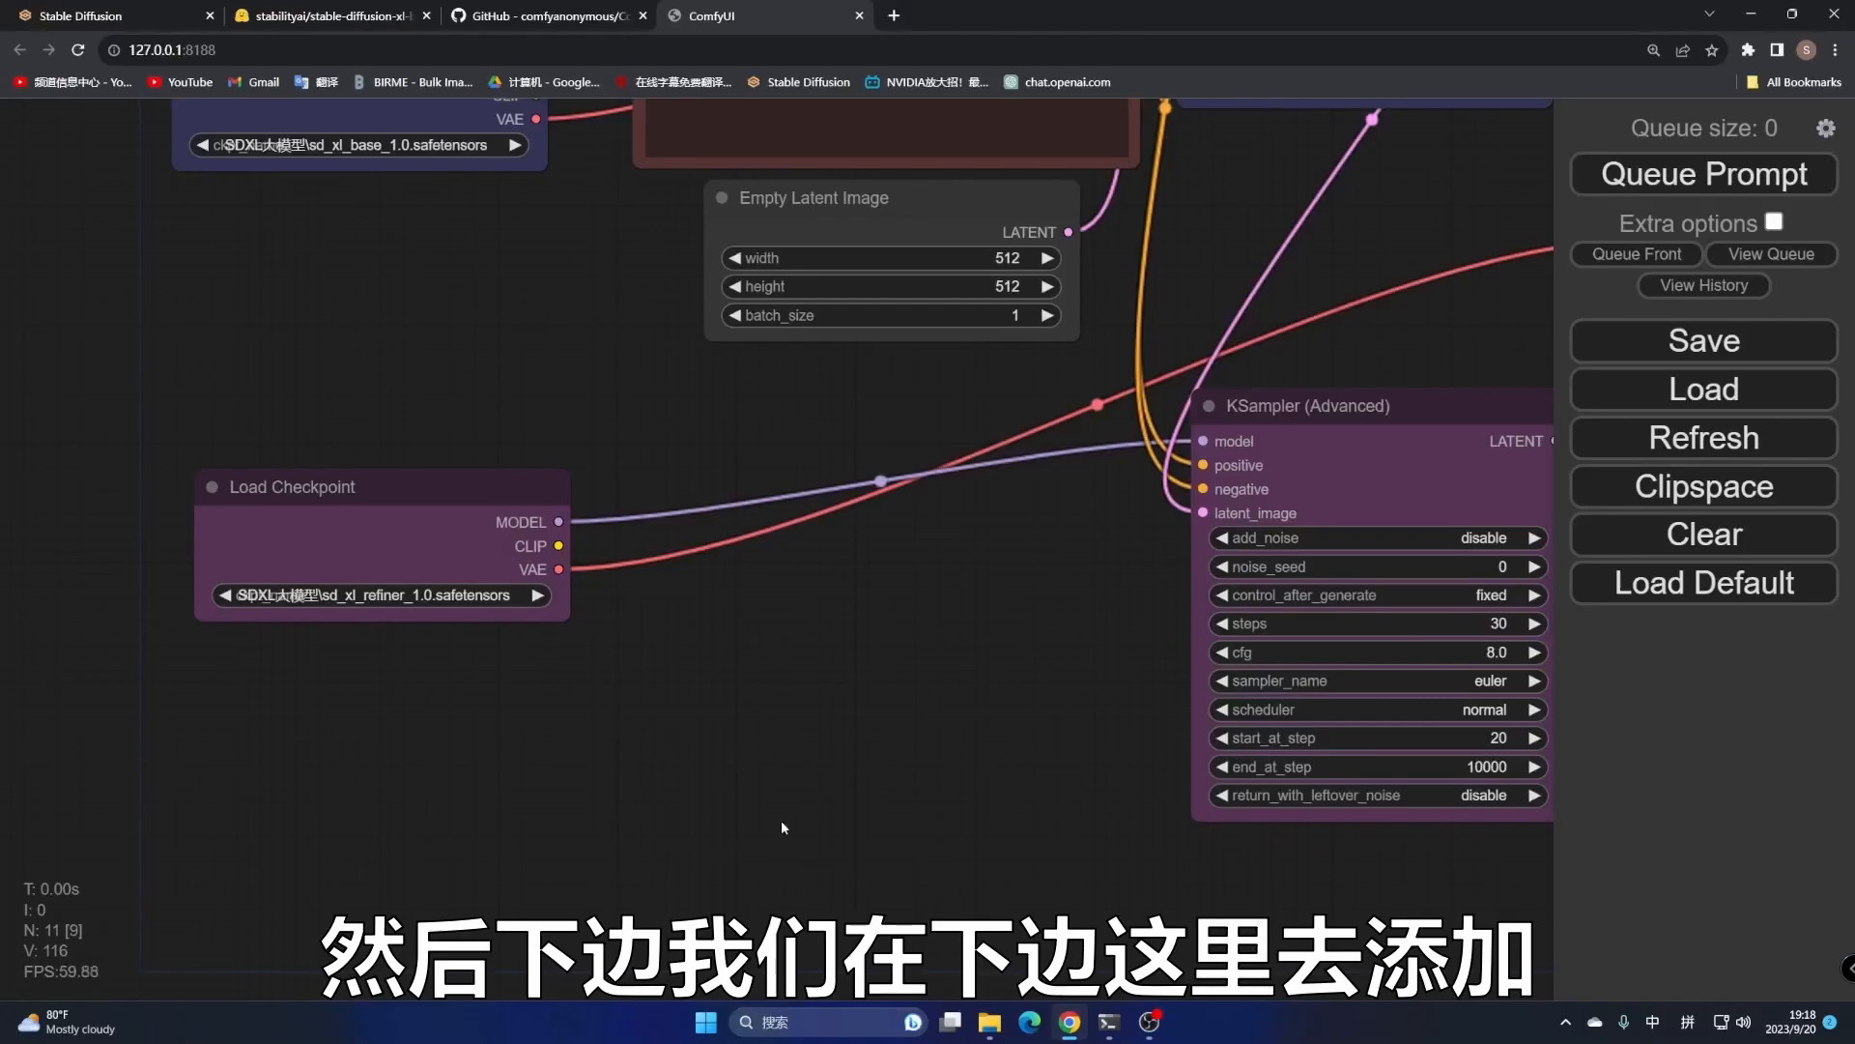
drag(897, 594, 688, 1034)
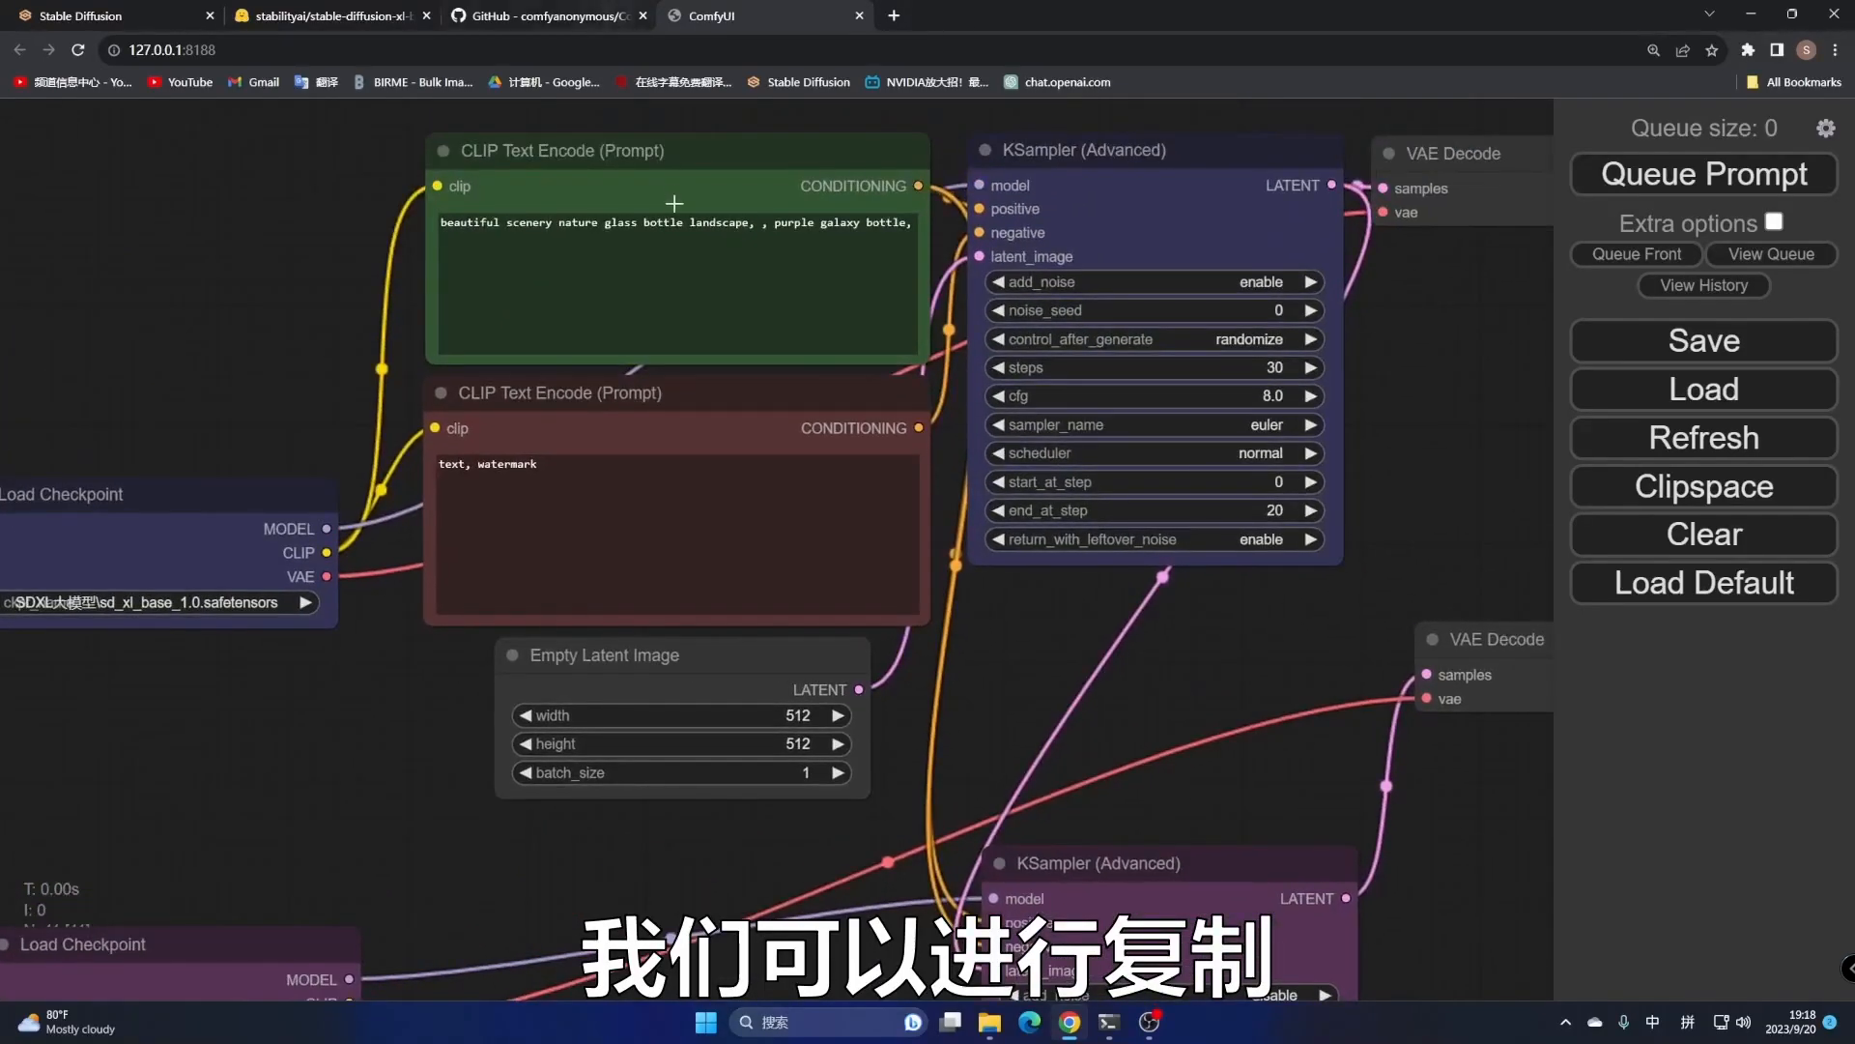
click(675, 187)
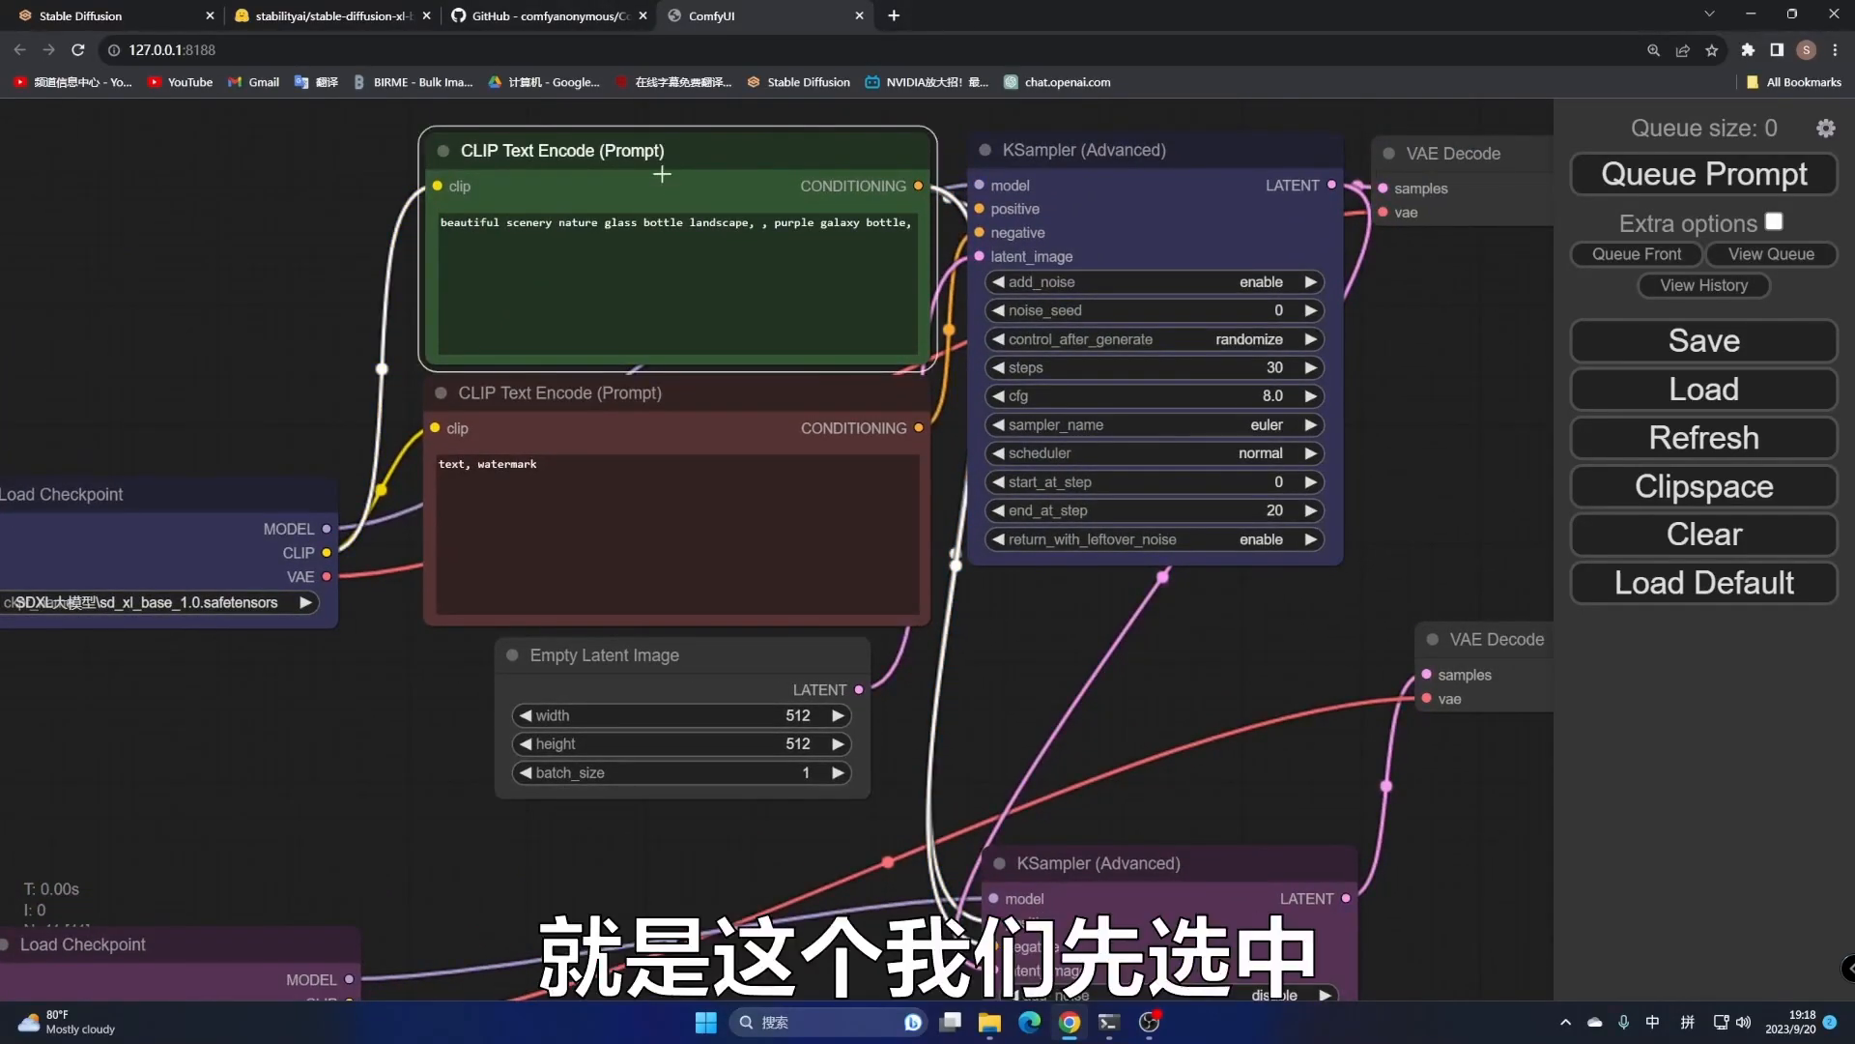
ctrl+click(664, 414)
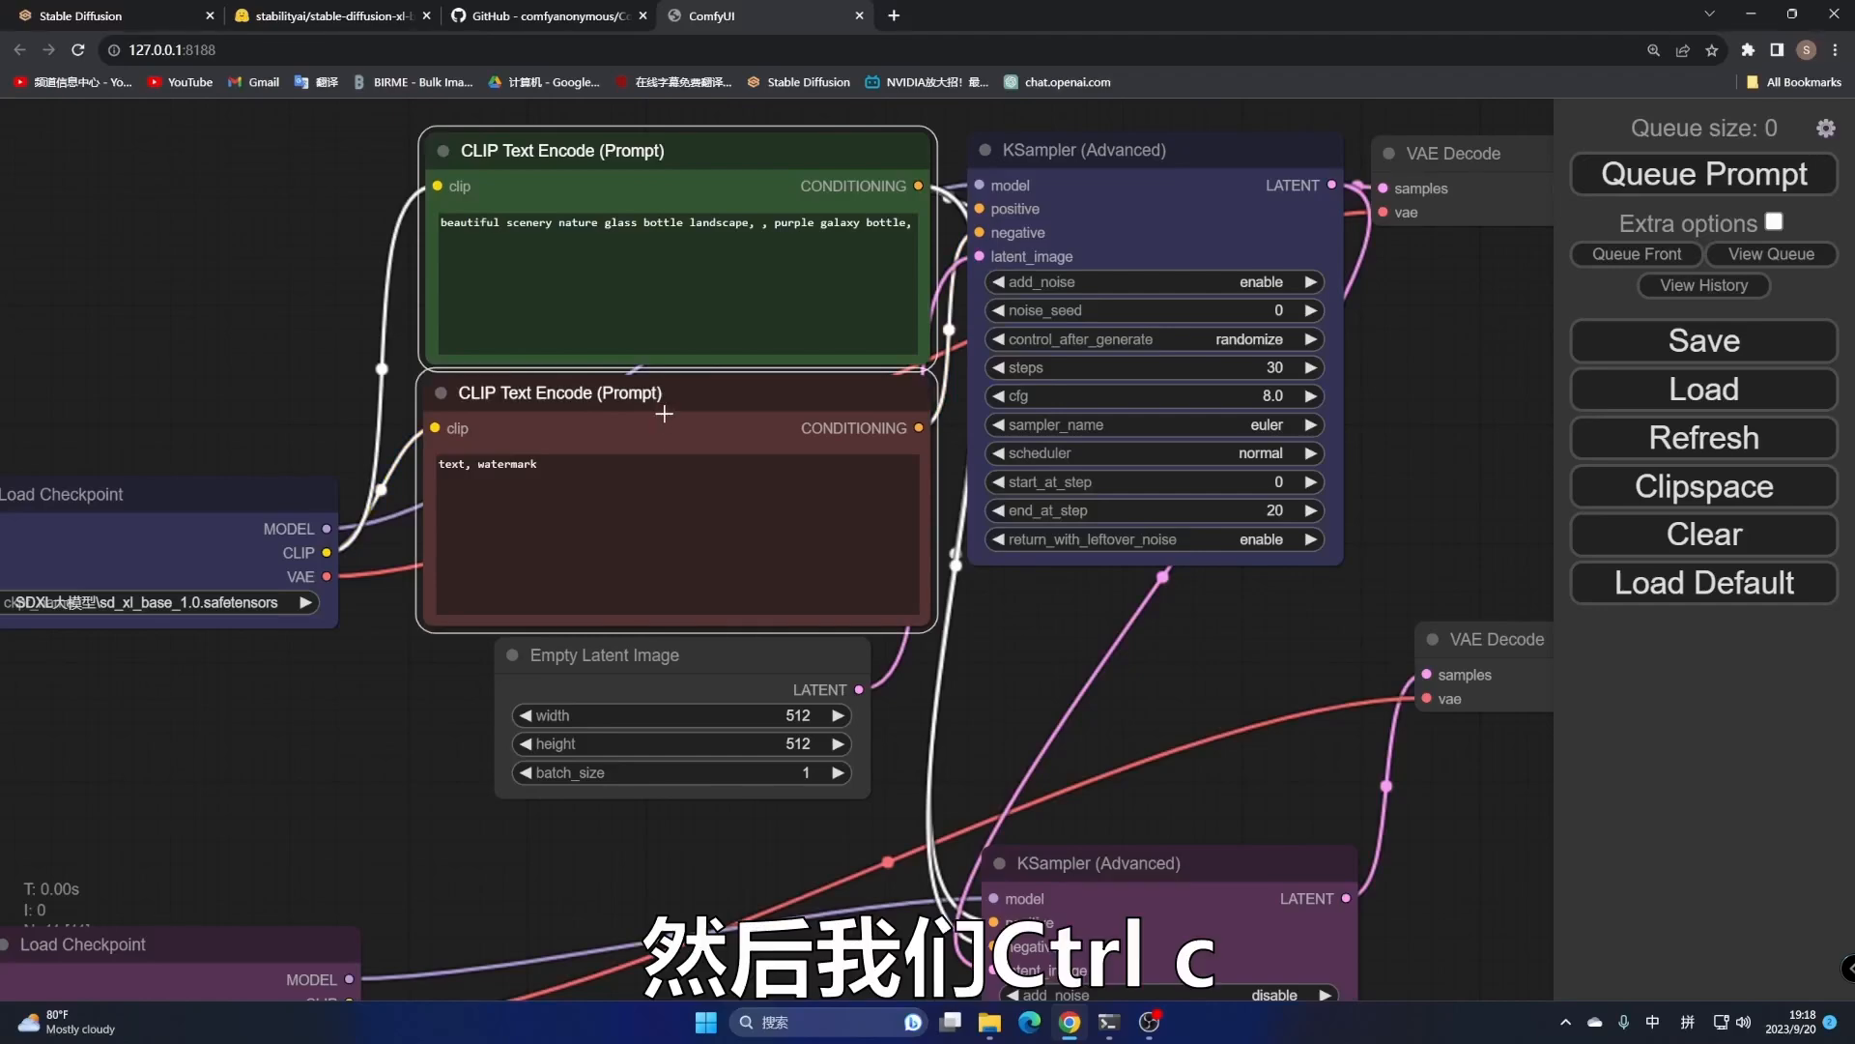
drag(425, 773, 447, 262)
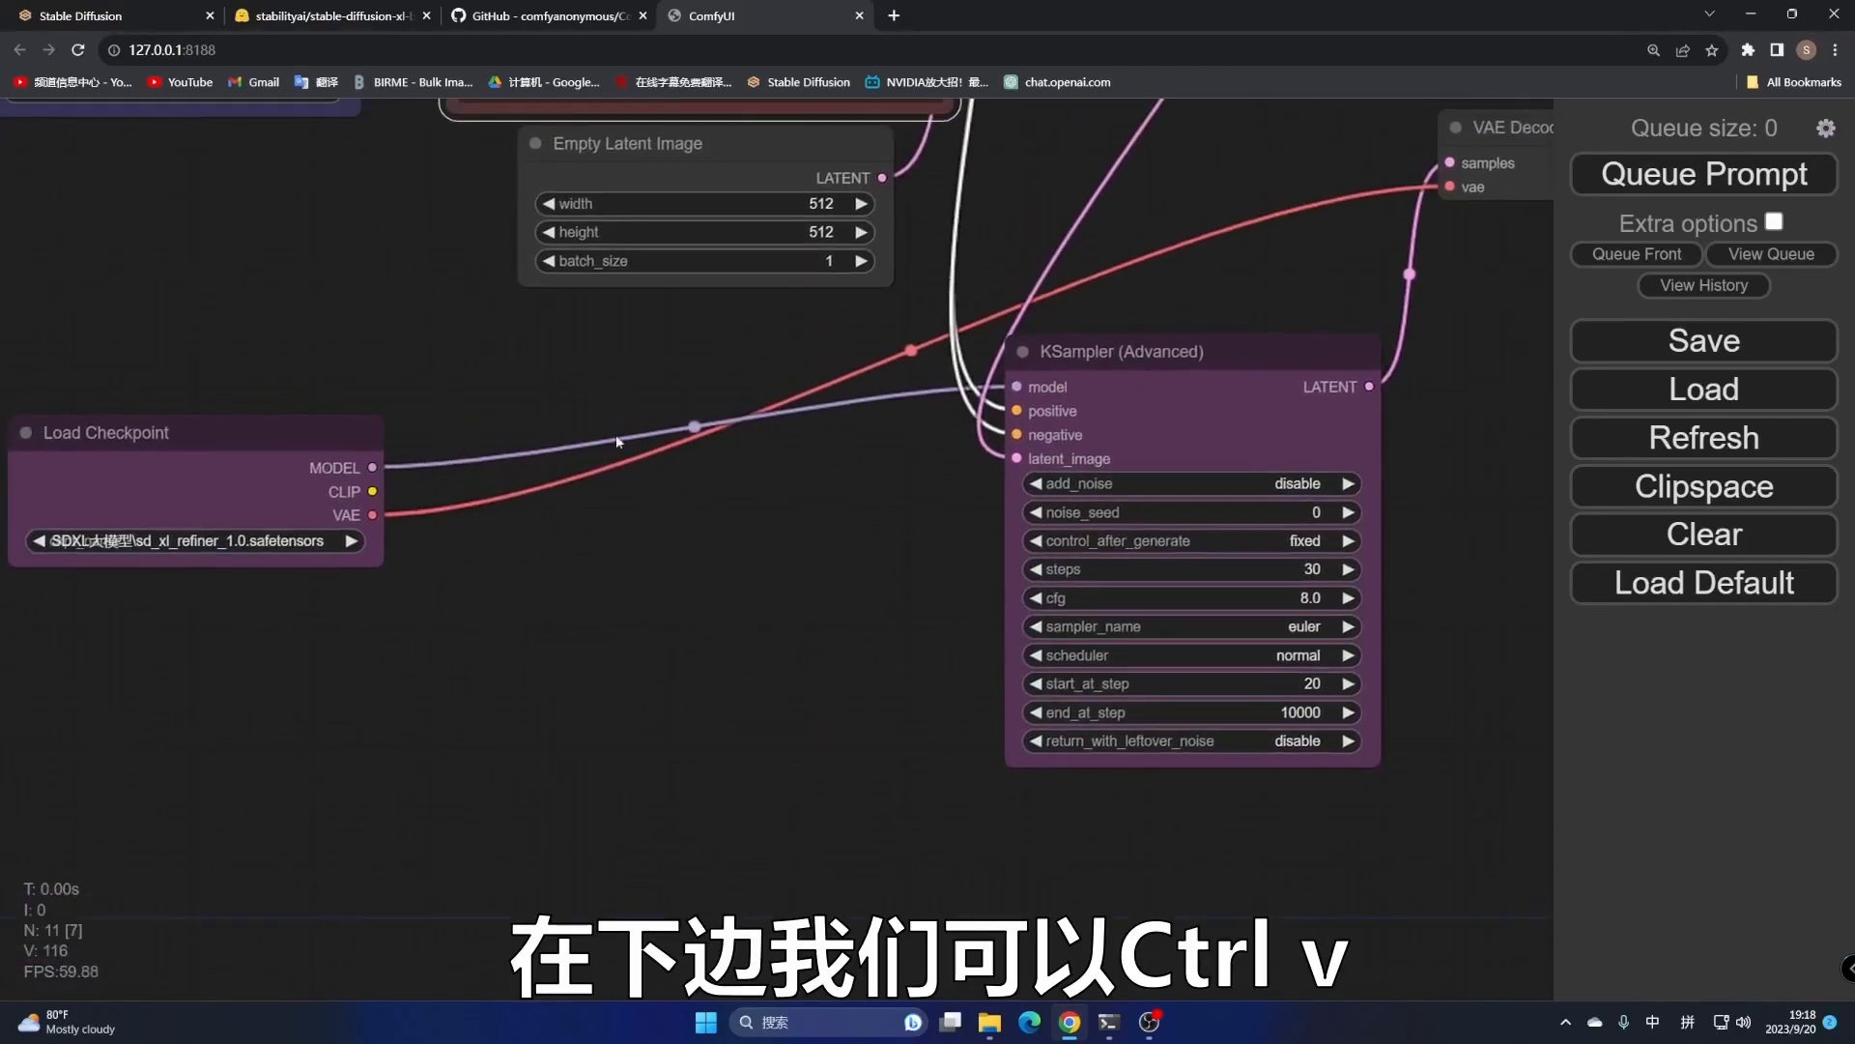
key(ctrl+v)
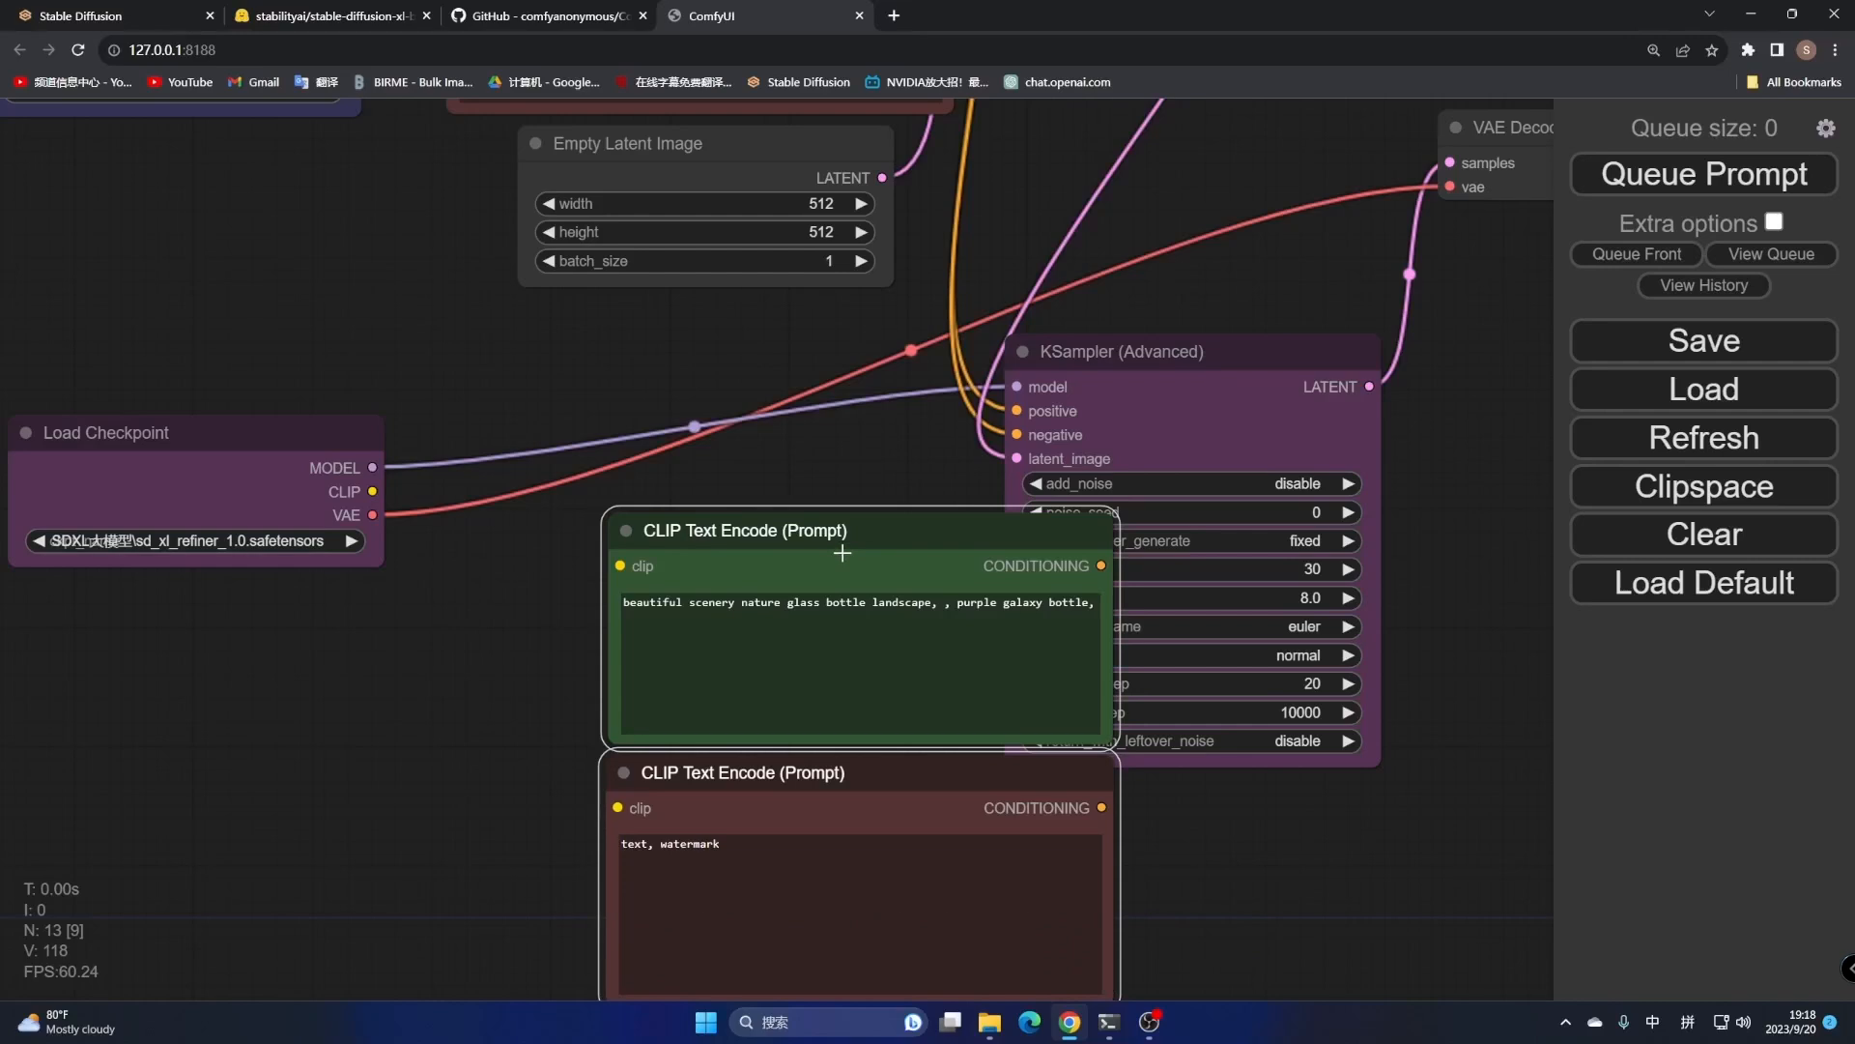
drag(882, 541, 750, 581)
Add a group, enlarge it to enclose the two copied prompt nodes and position it beside the lower KSampler (Advanced) node
drag(364, 717, 465, 419)
right_click(216, 386)
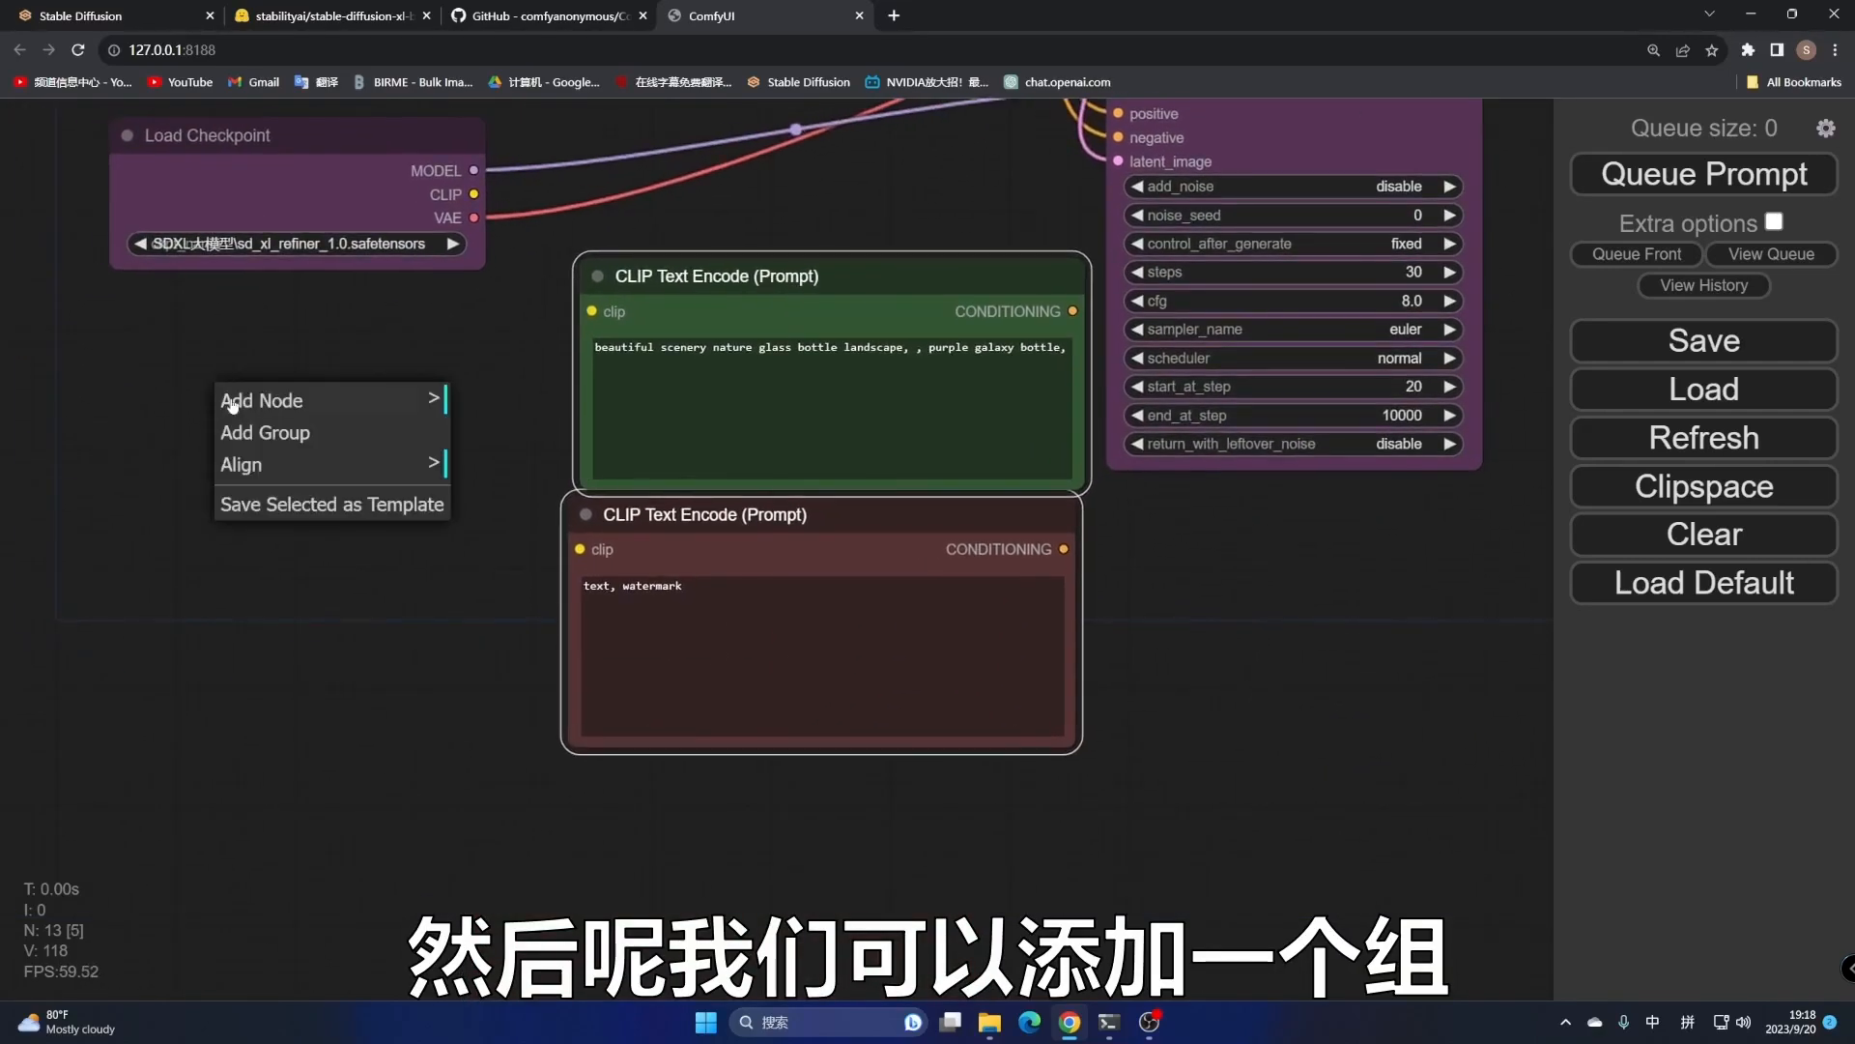
click(263, 439)
drag(329, 466, 617, 175)
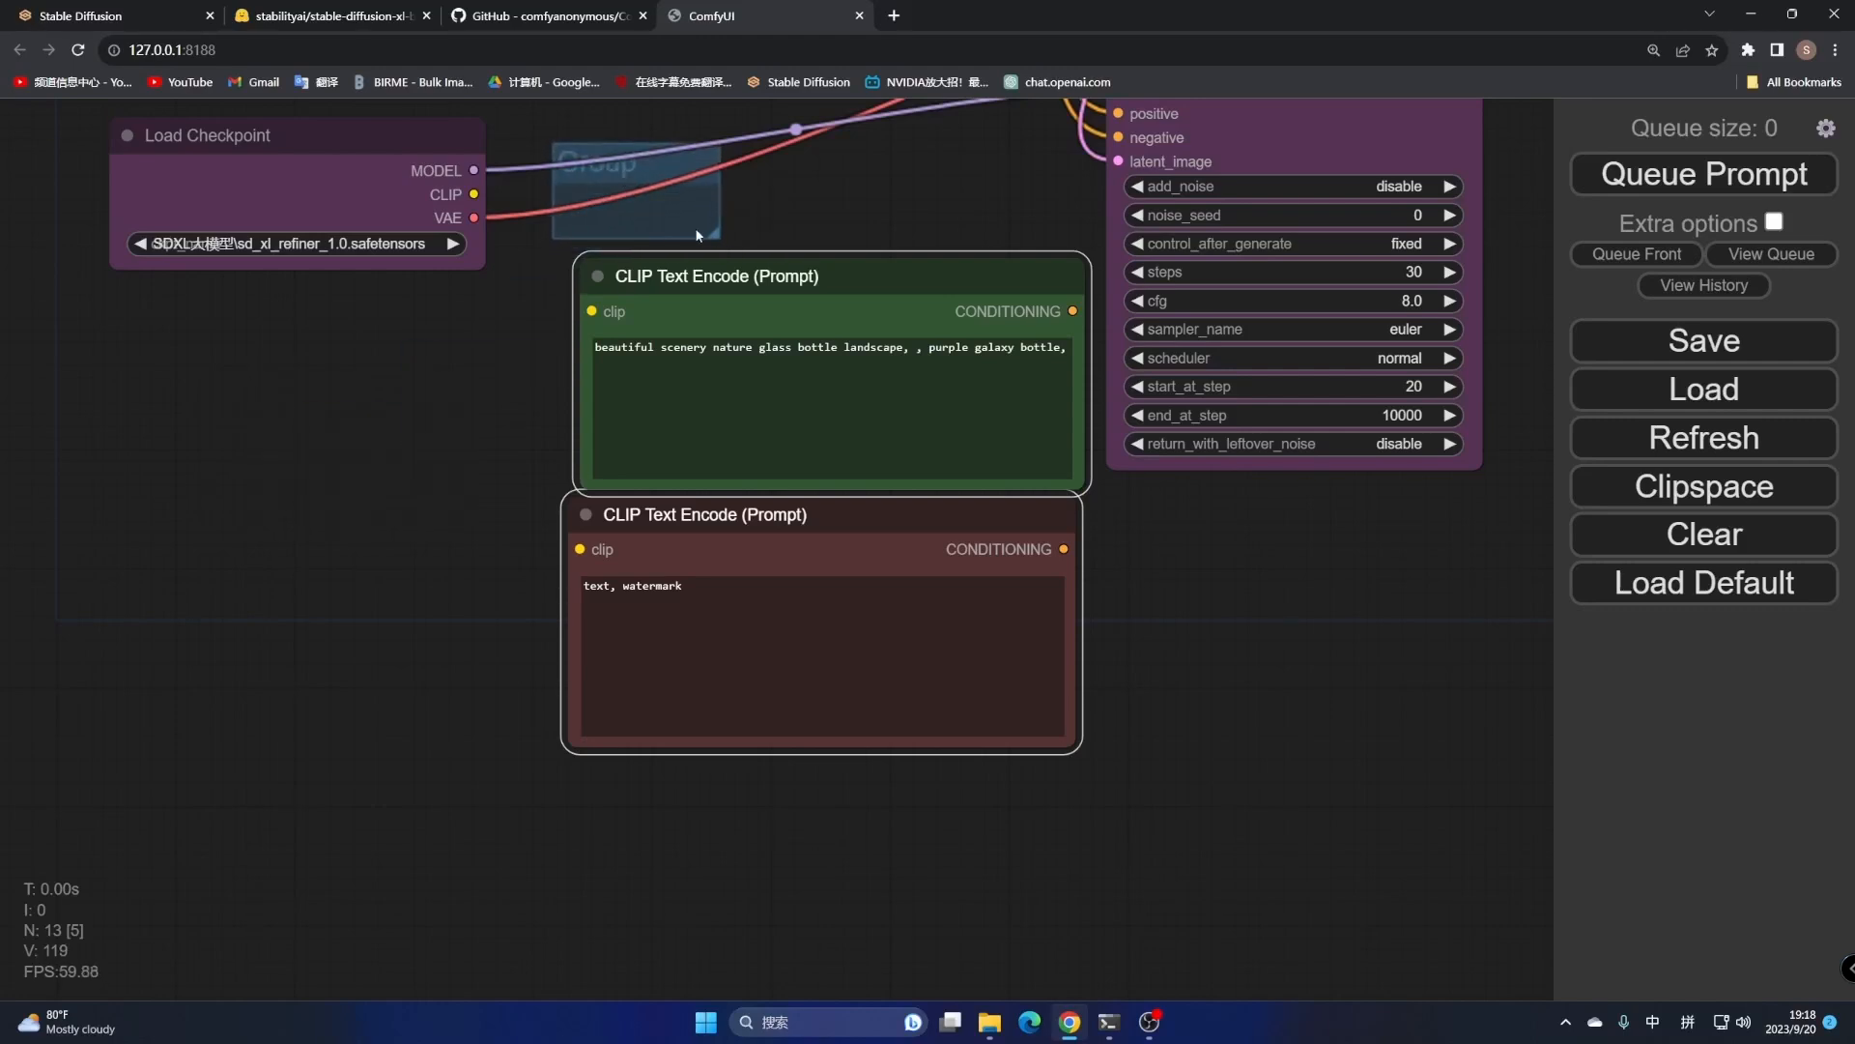
drag(717, 244, 1096, 773)
drag(887, 190, 926, 259)
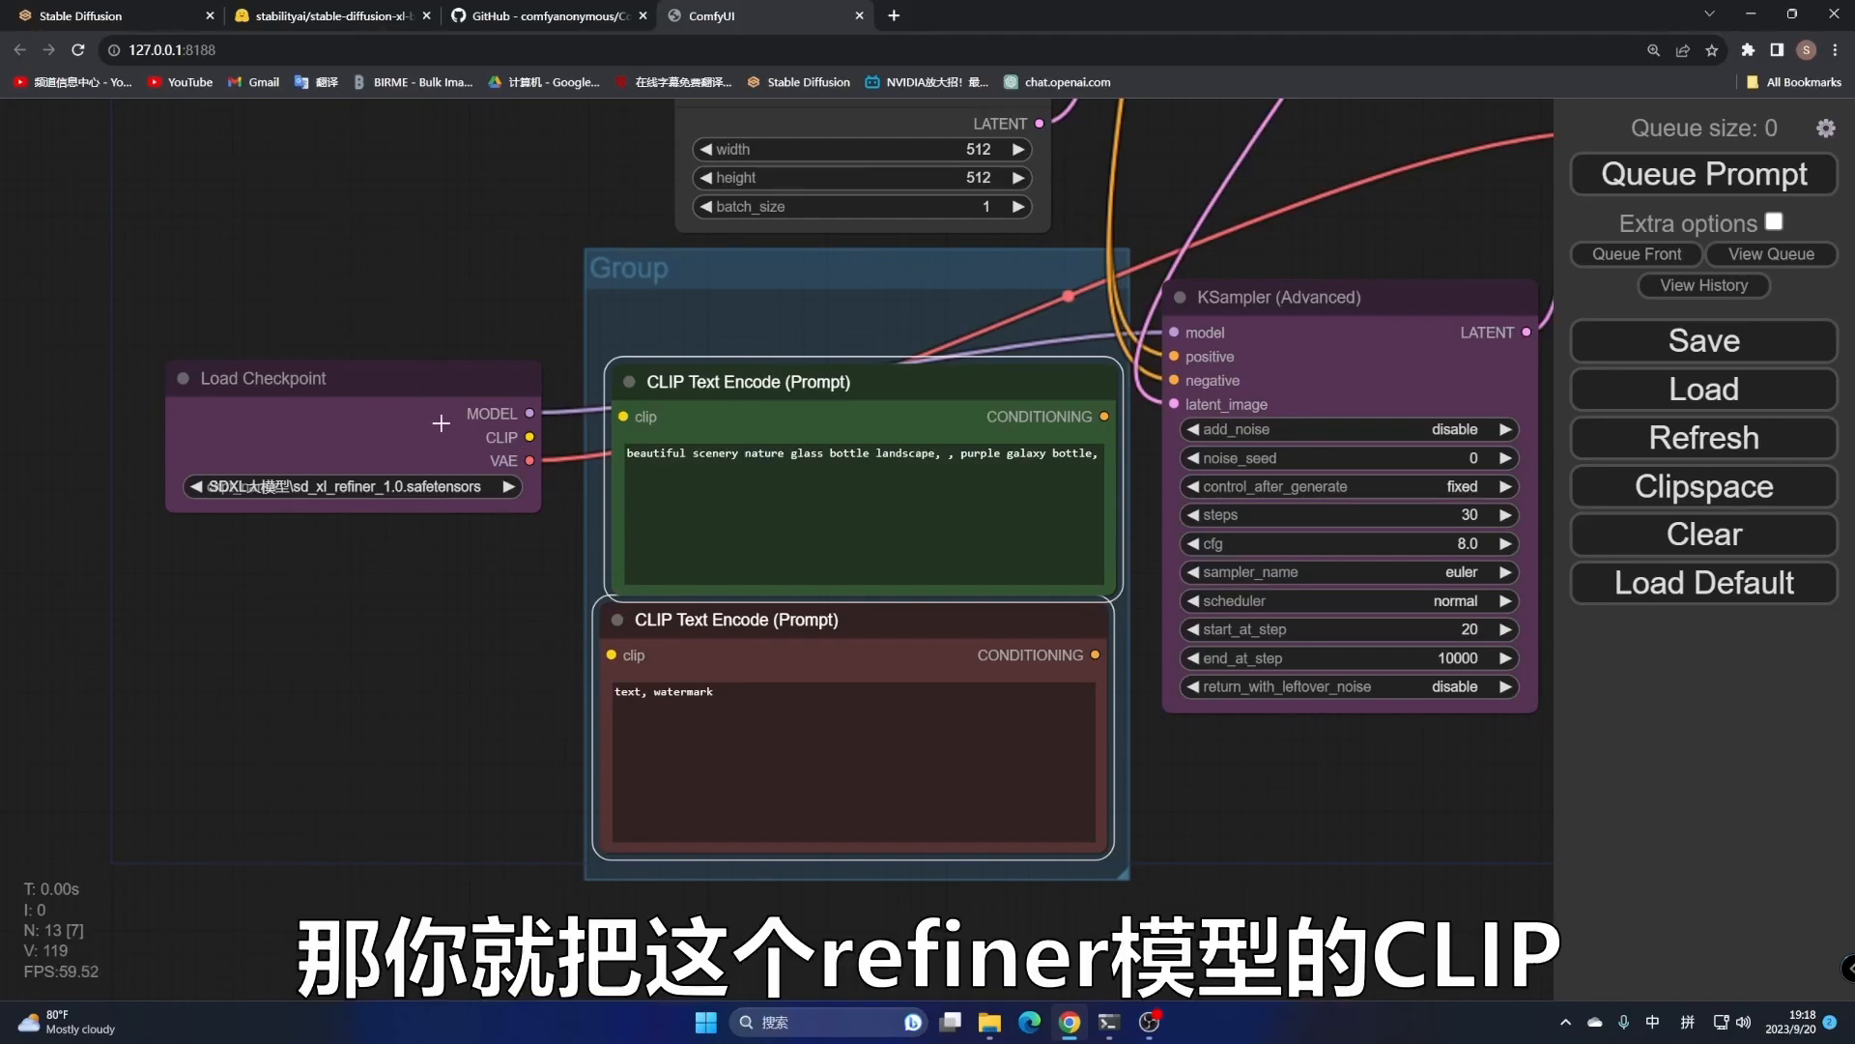
Wire the copied prompt nodes between the refiner checkpoint's CLIP output and the lower KSampler (Advanced) node's matching positive and negative inputs
drag(531, 435, 611, 654)
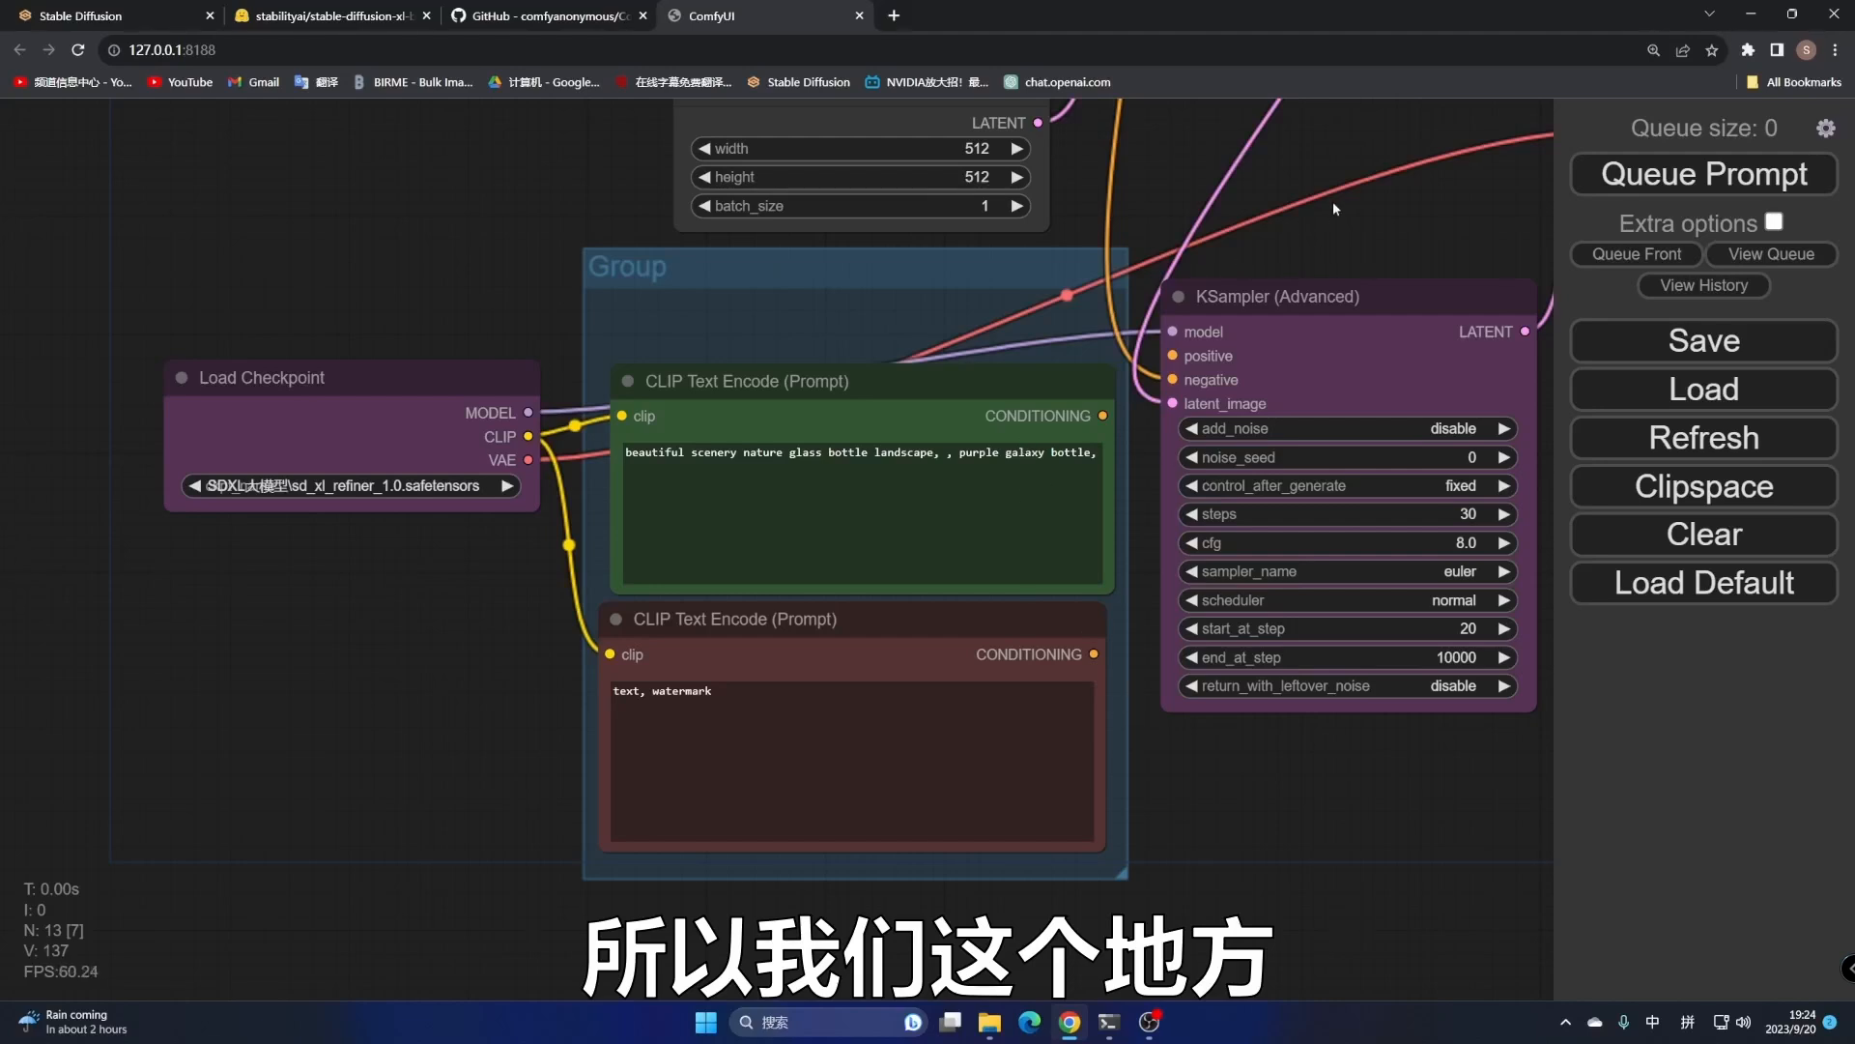
drag(1333, 207, 1165, 204)
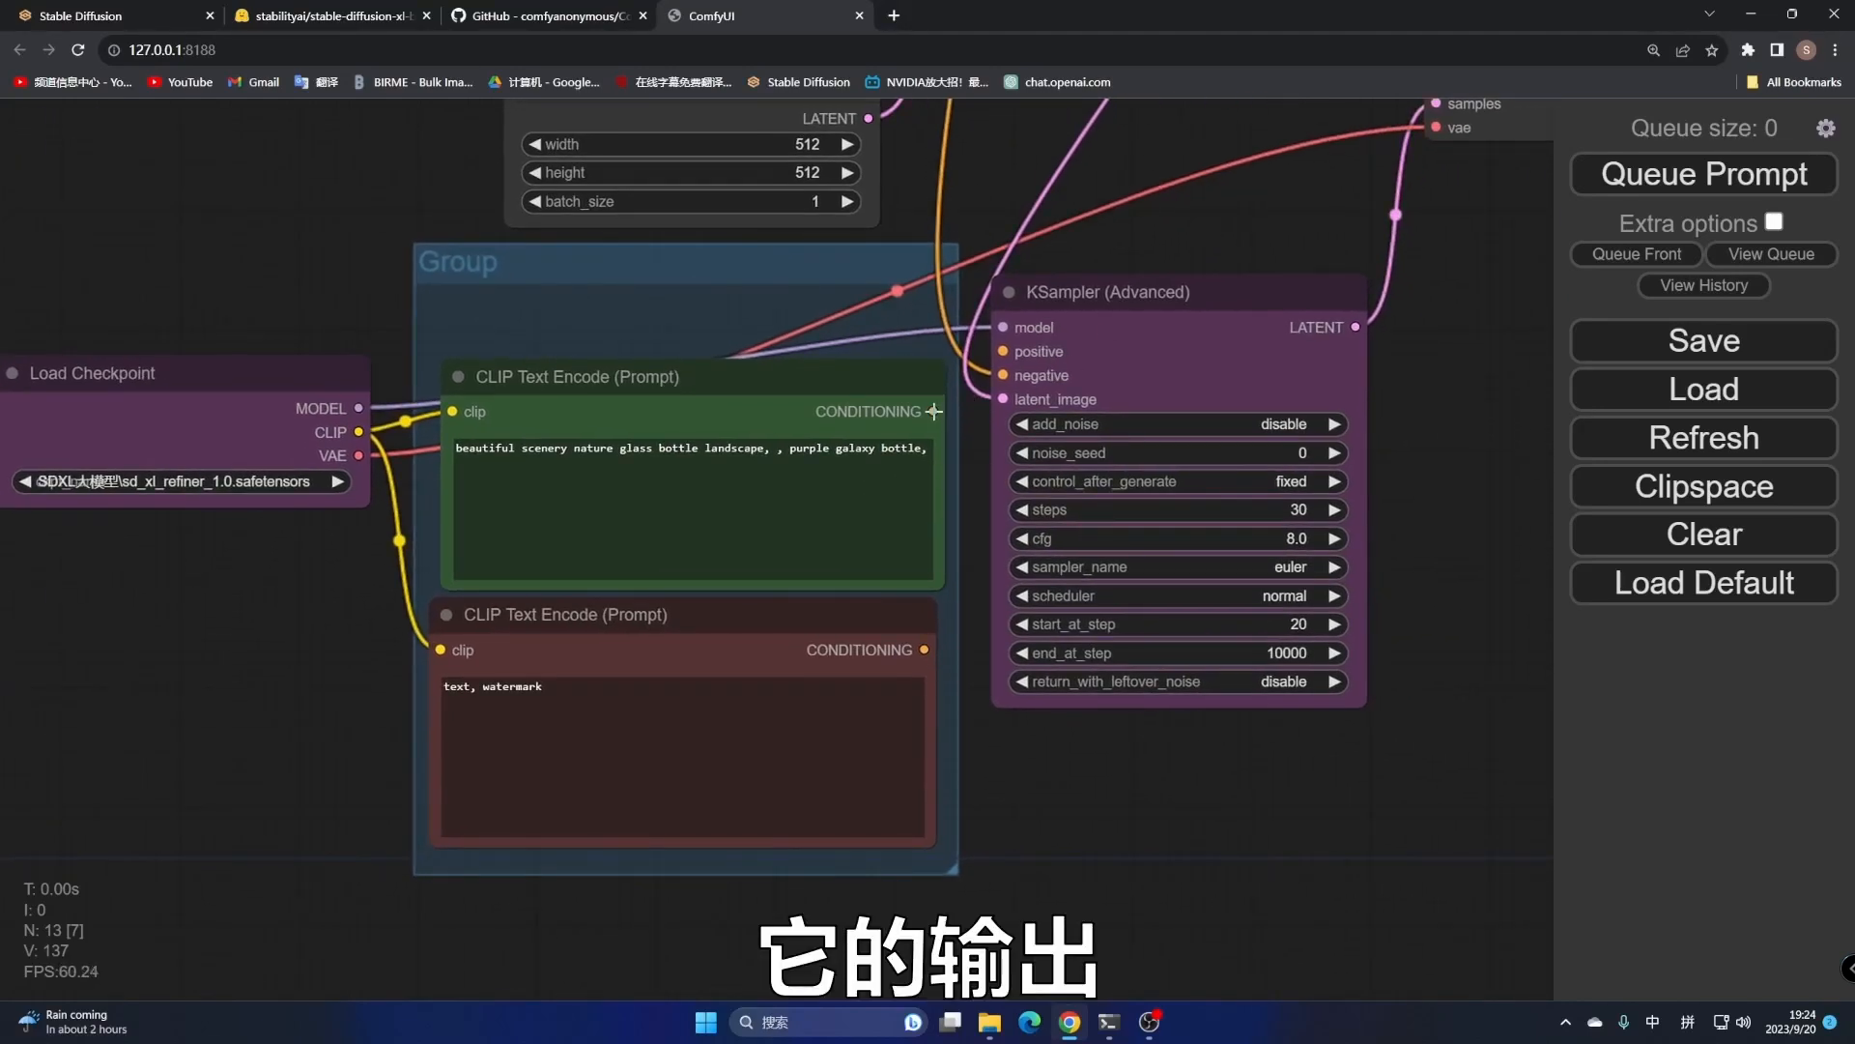
drag(933, 411, 996, 348)
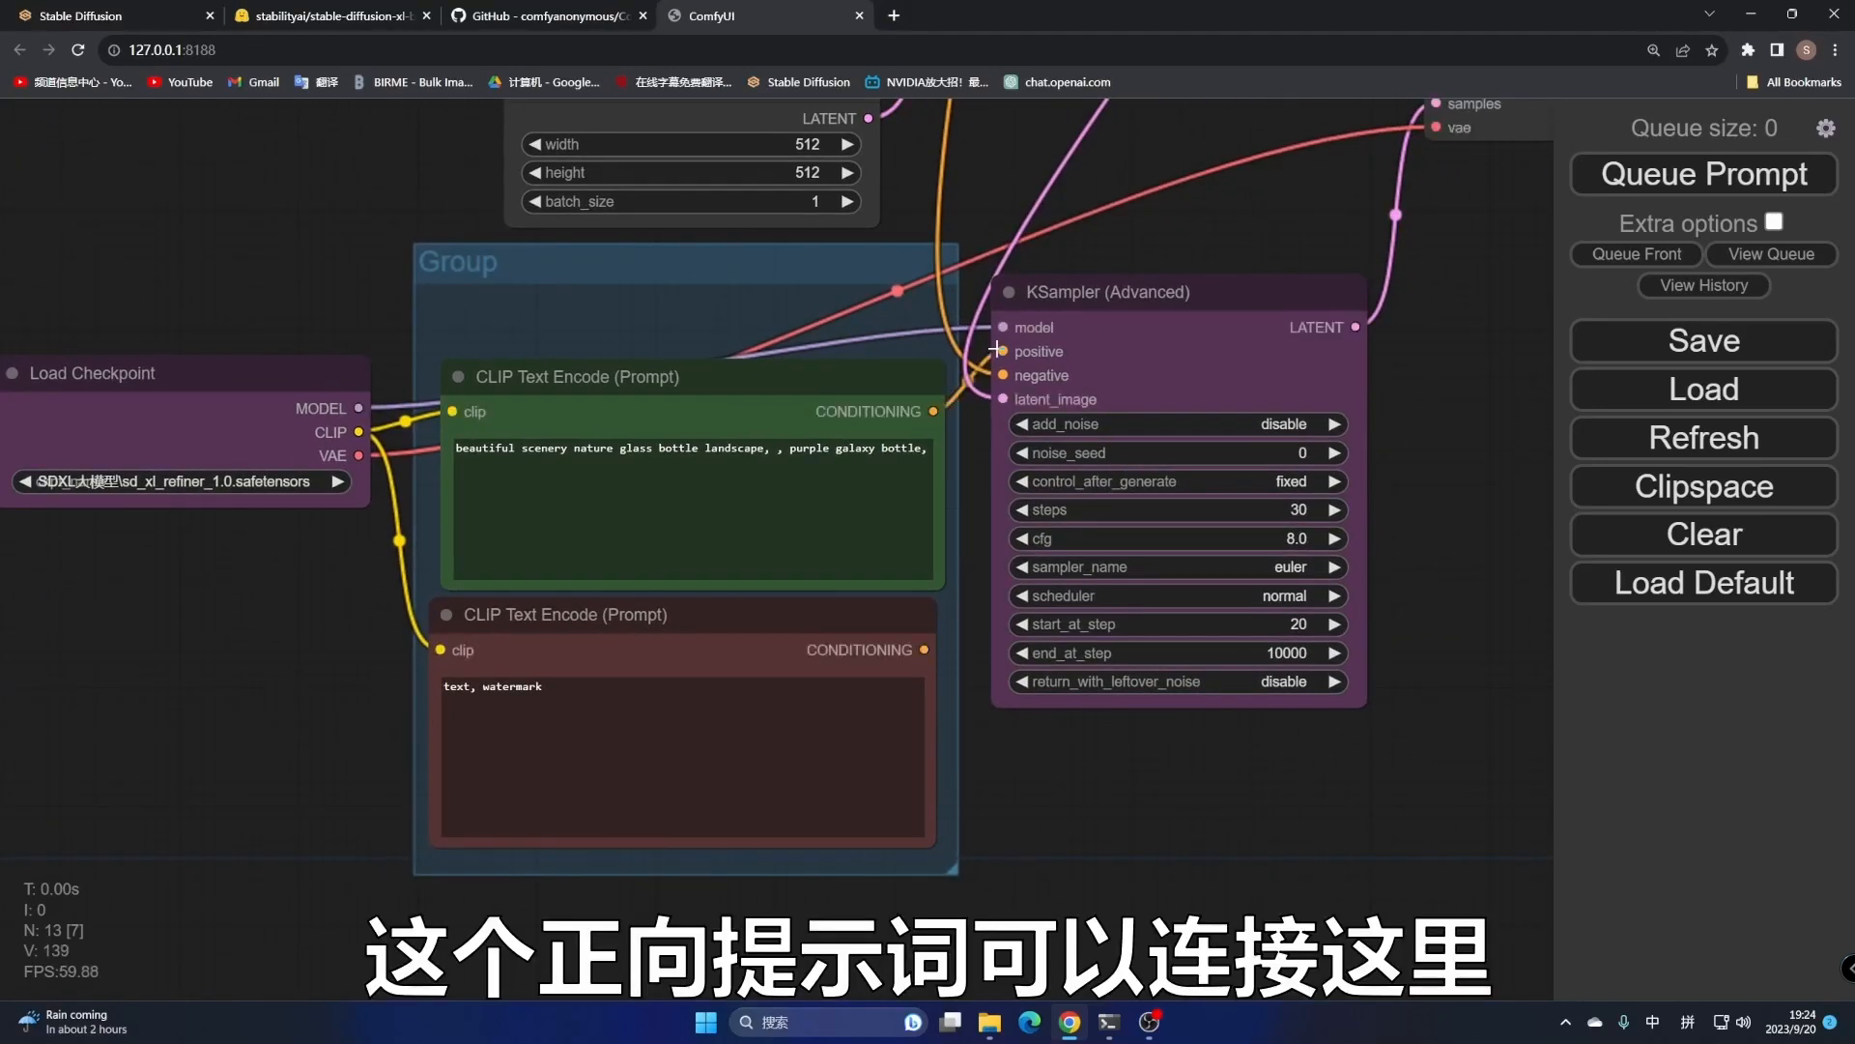
drag(925, 650, 999, 377)
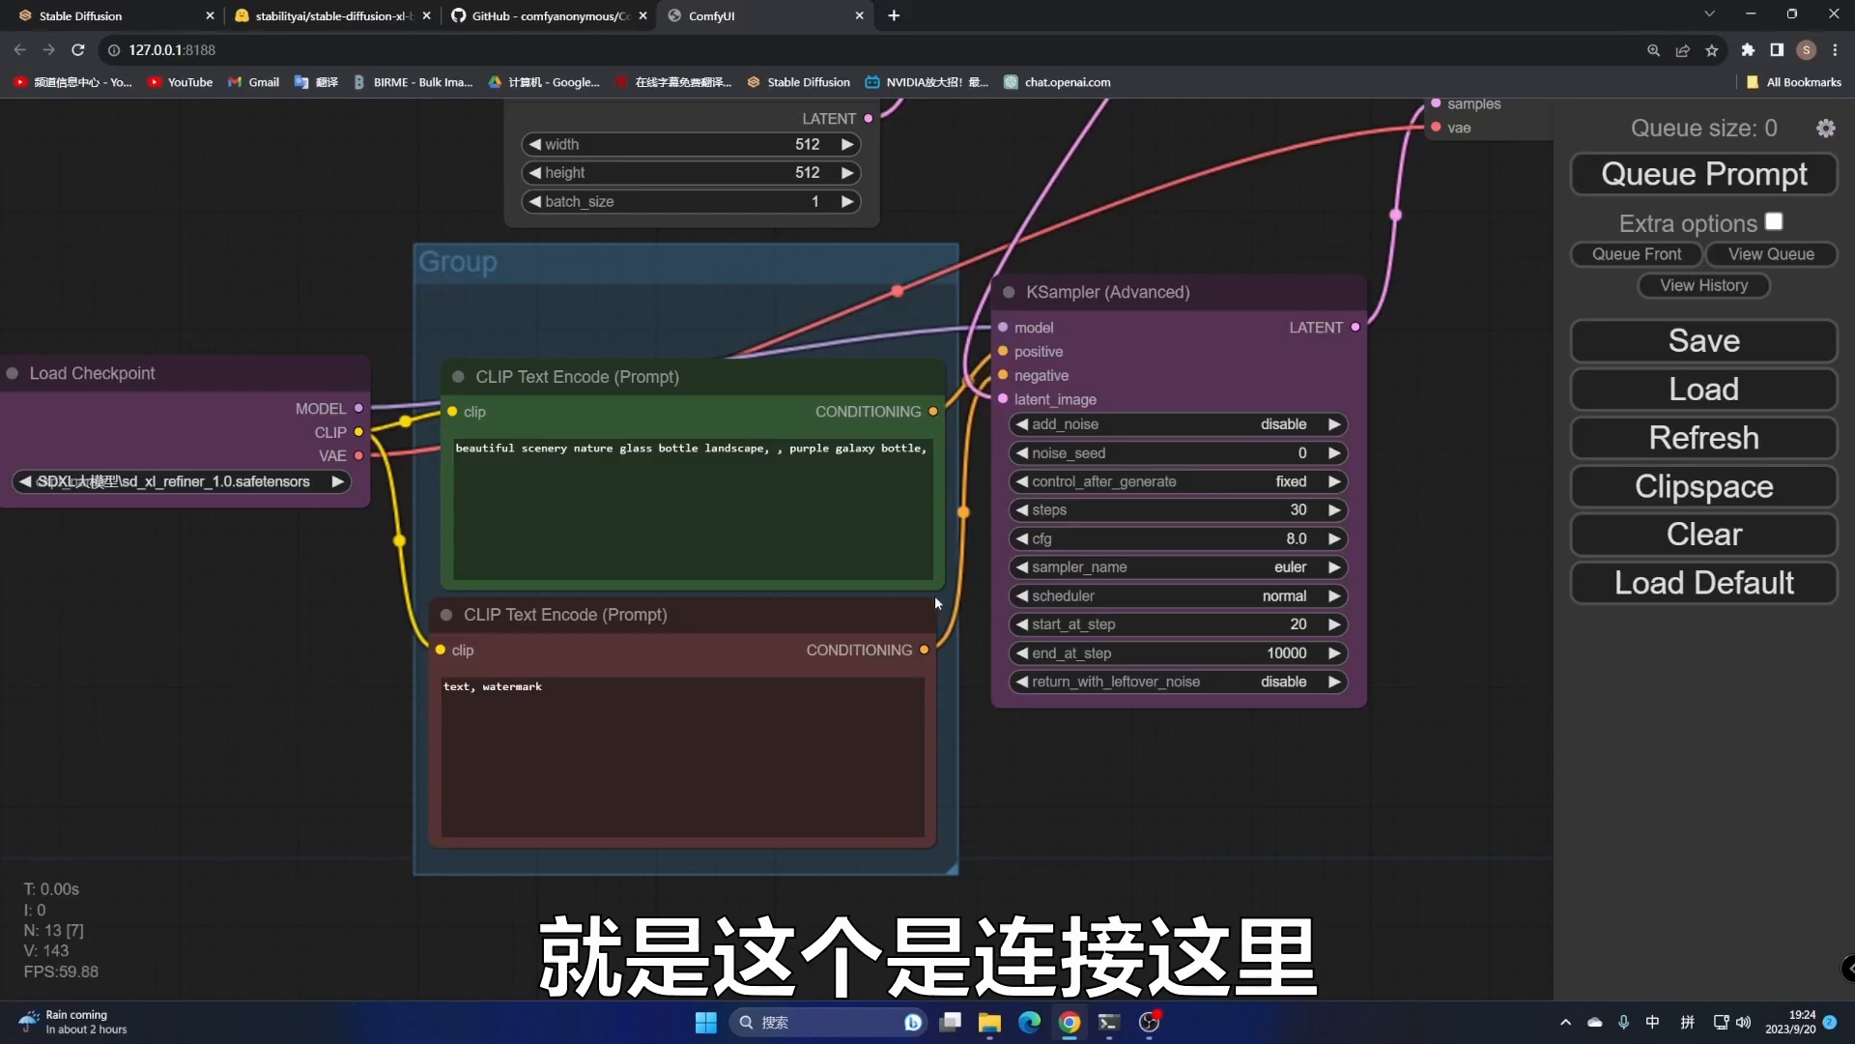
drag(512, 342, 501, 642)
click(803, 504)
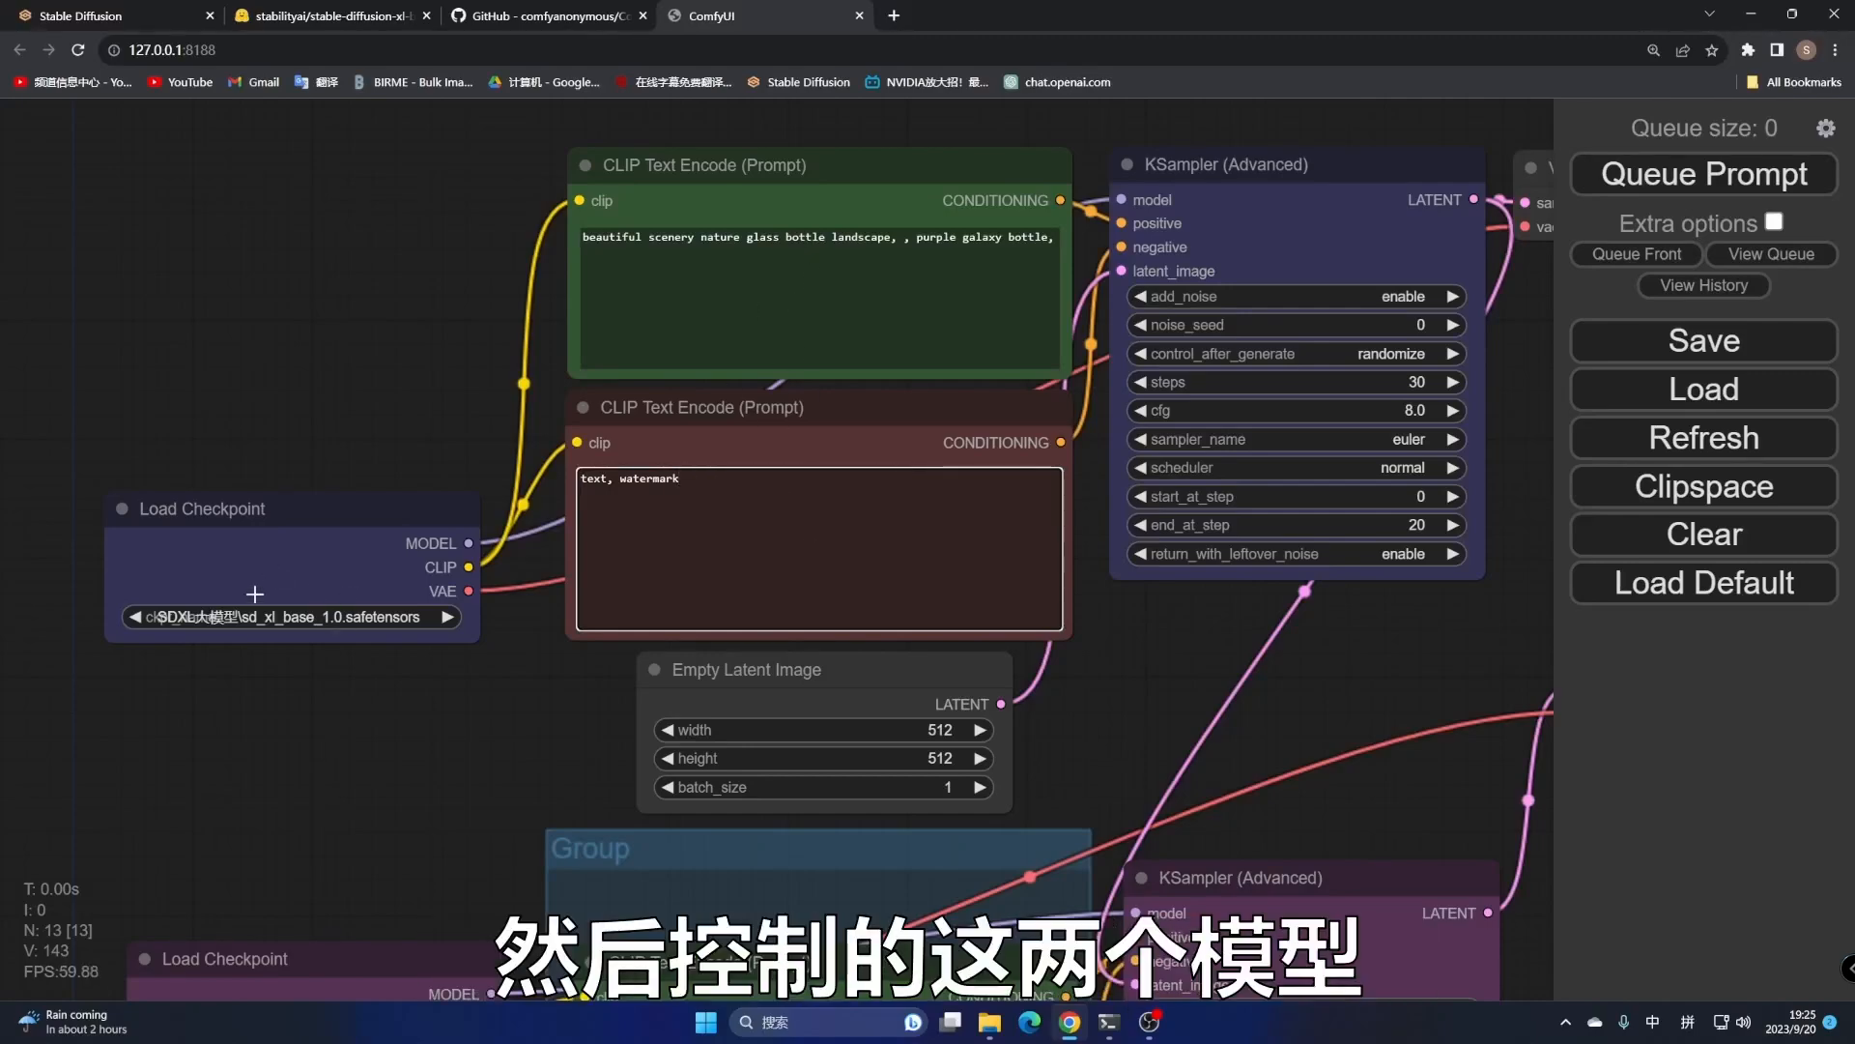
drag(416, 798, 483, 459)
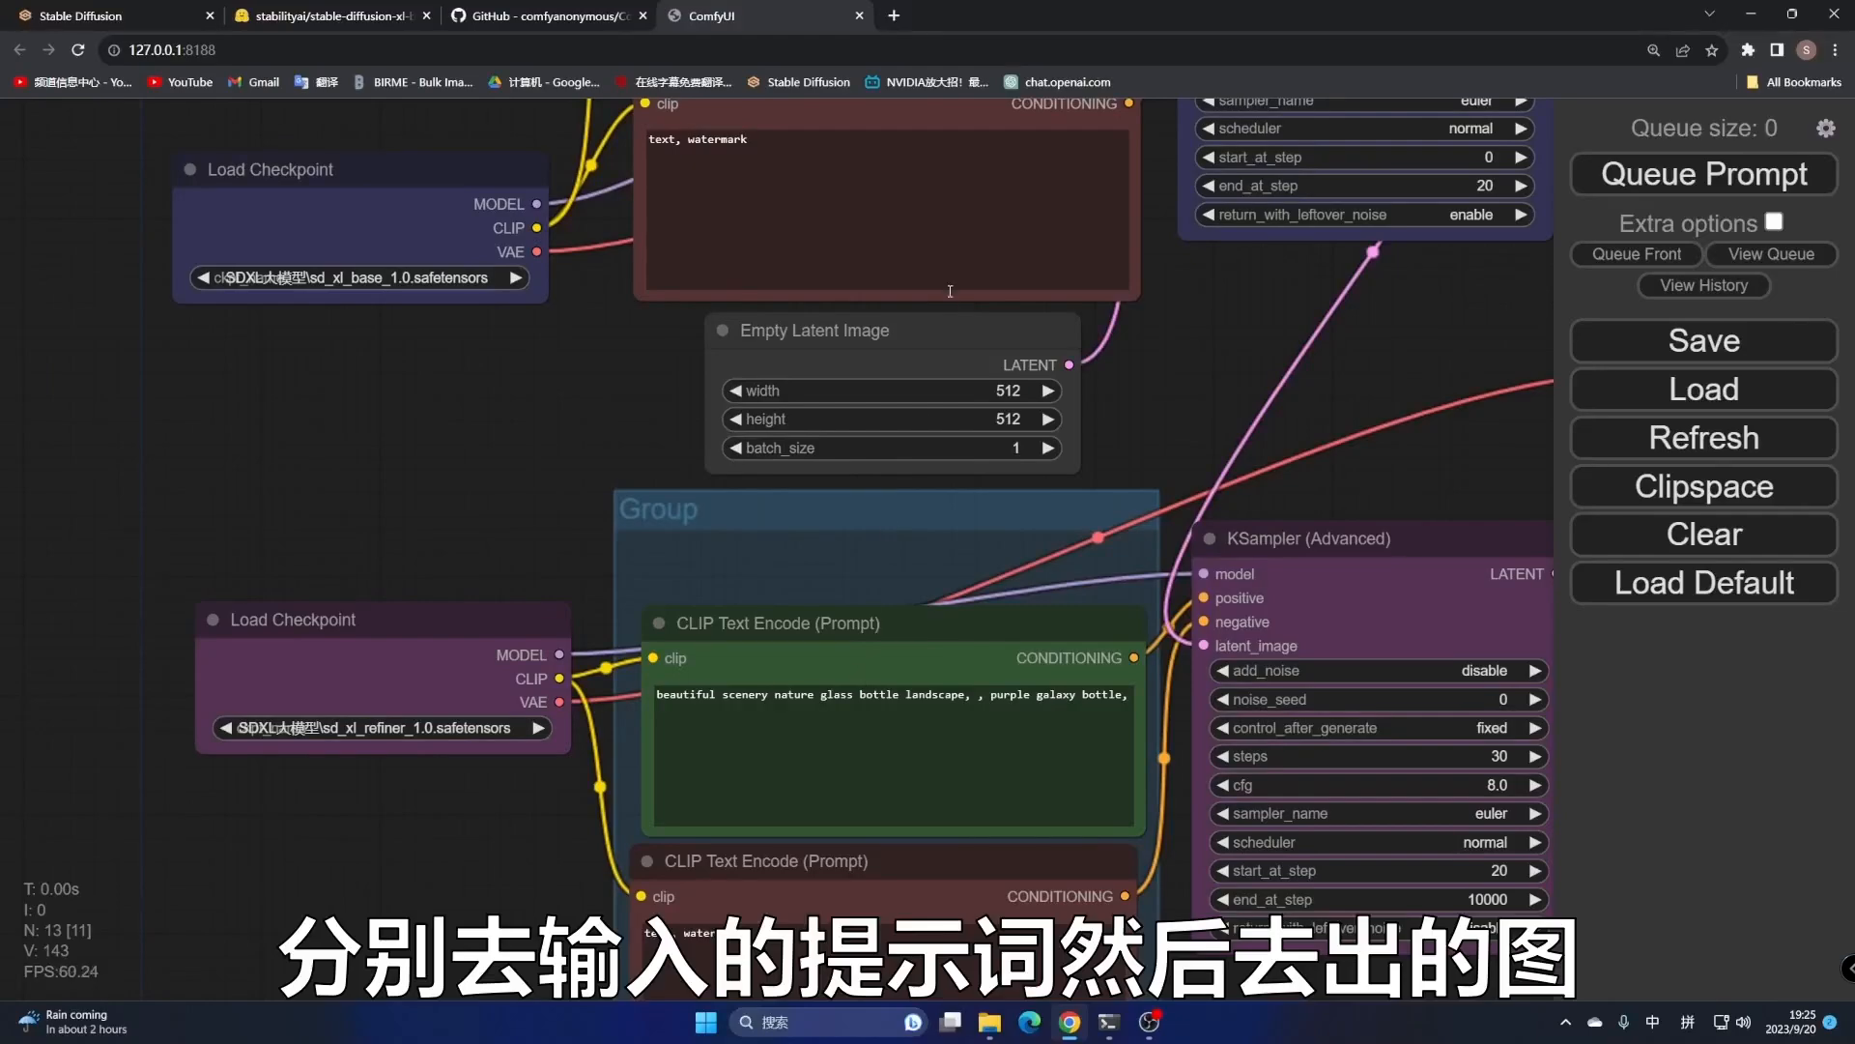
drag(1457, 315, 1006, 431)
drag(812, 467, 1235, 589)
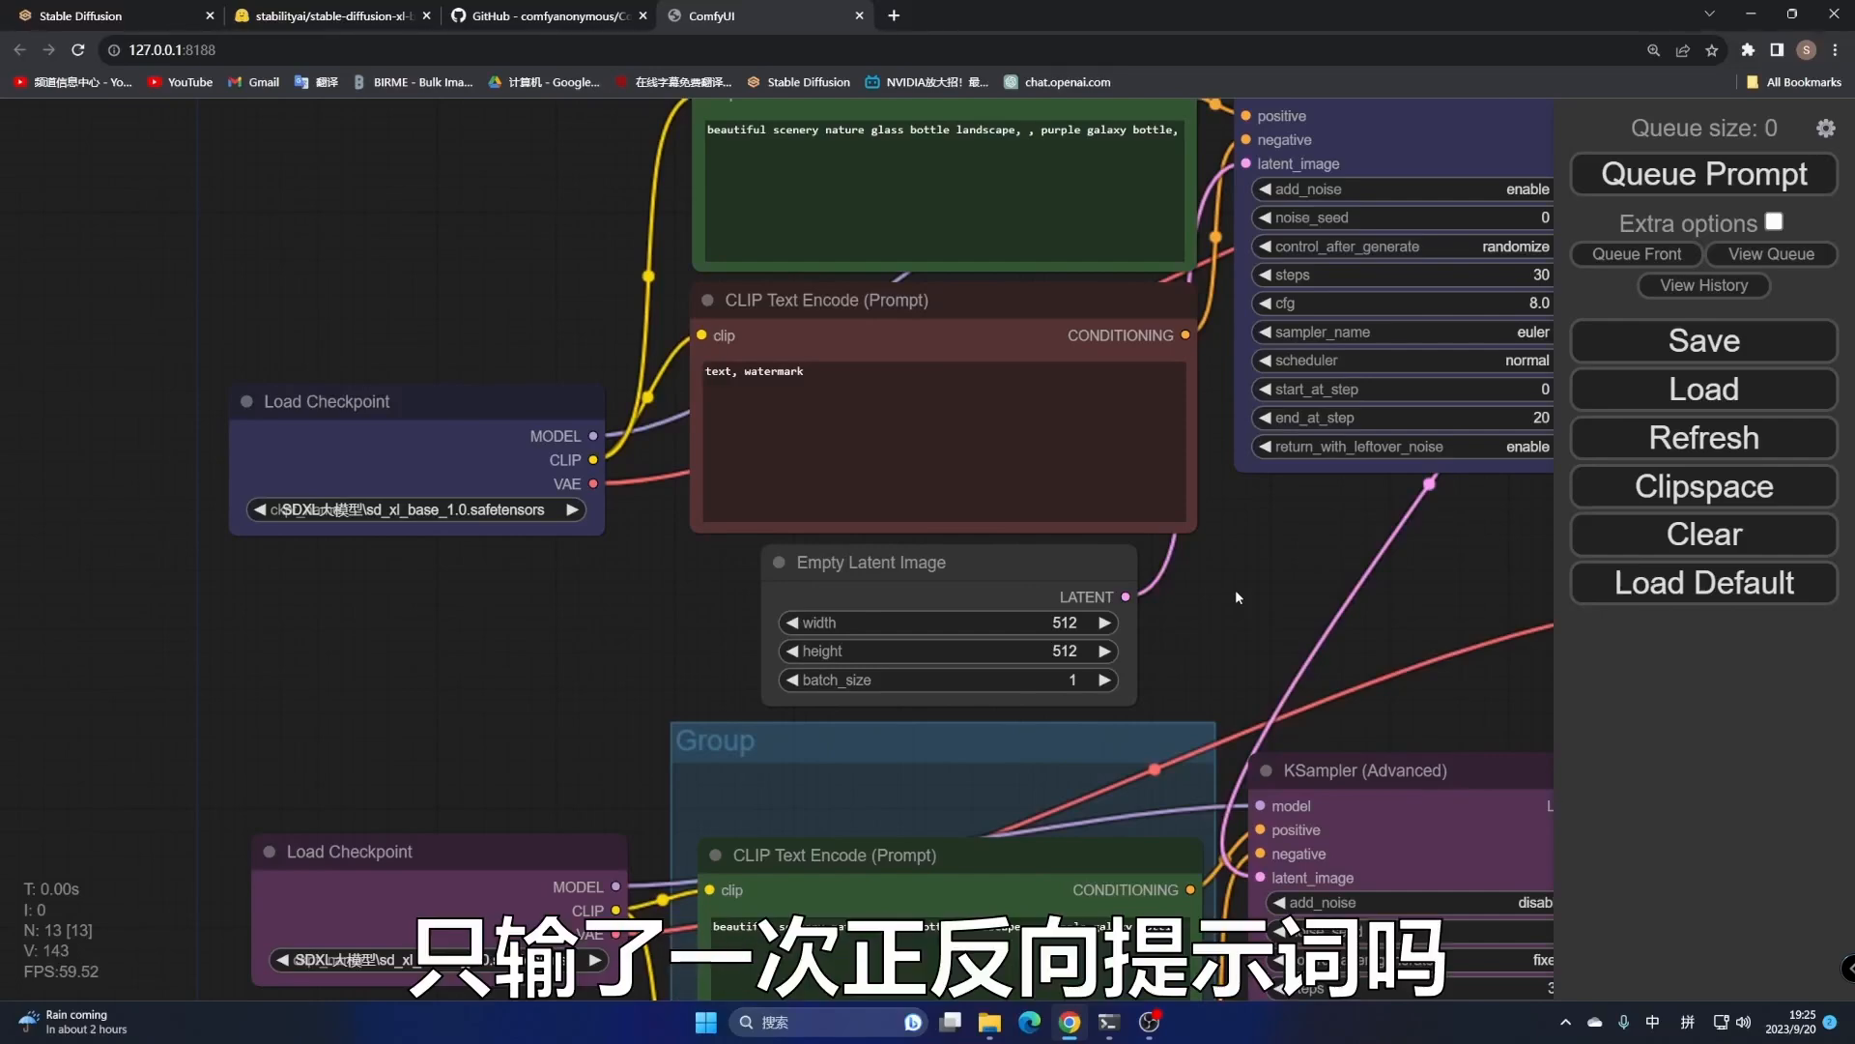
drag(1235, 588, 1230, 481)
click(919, 192)
click(939, 467)
click(845, 788)
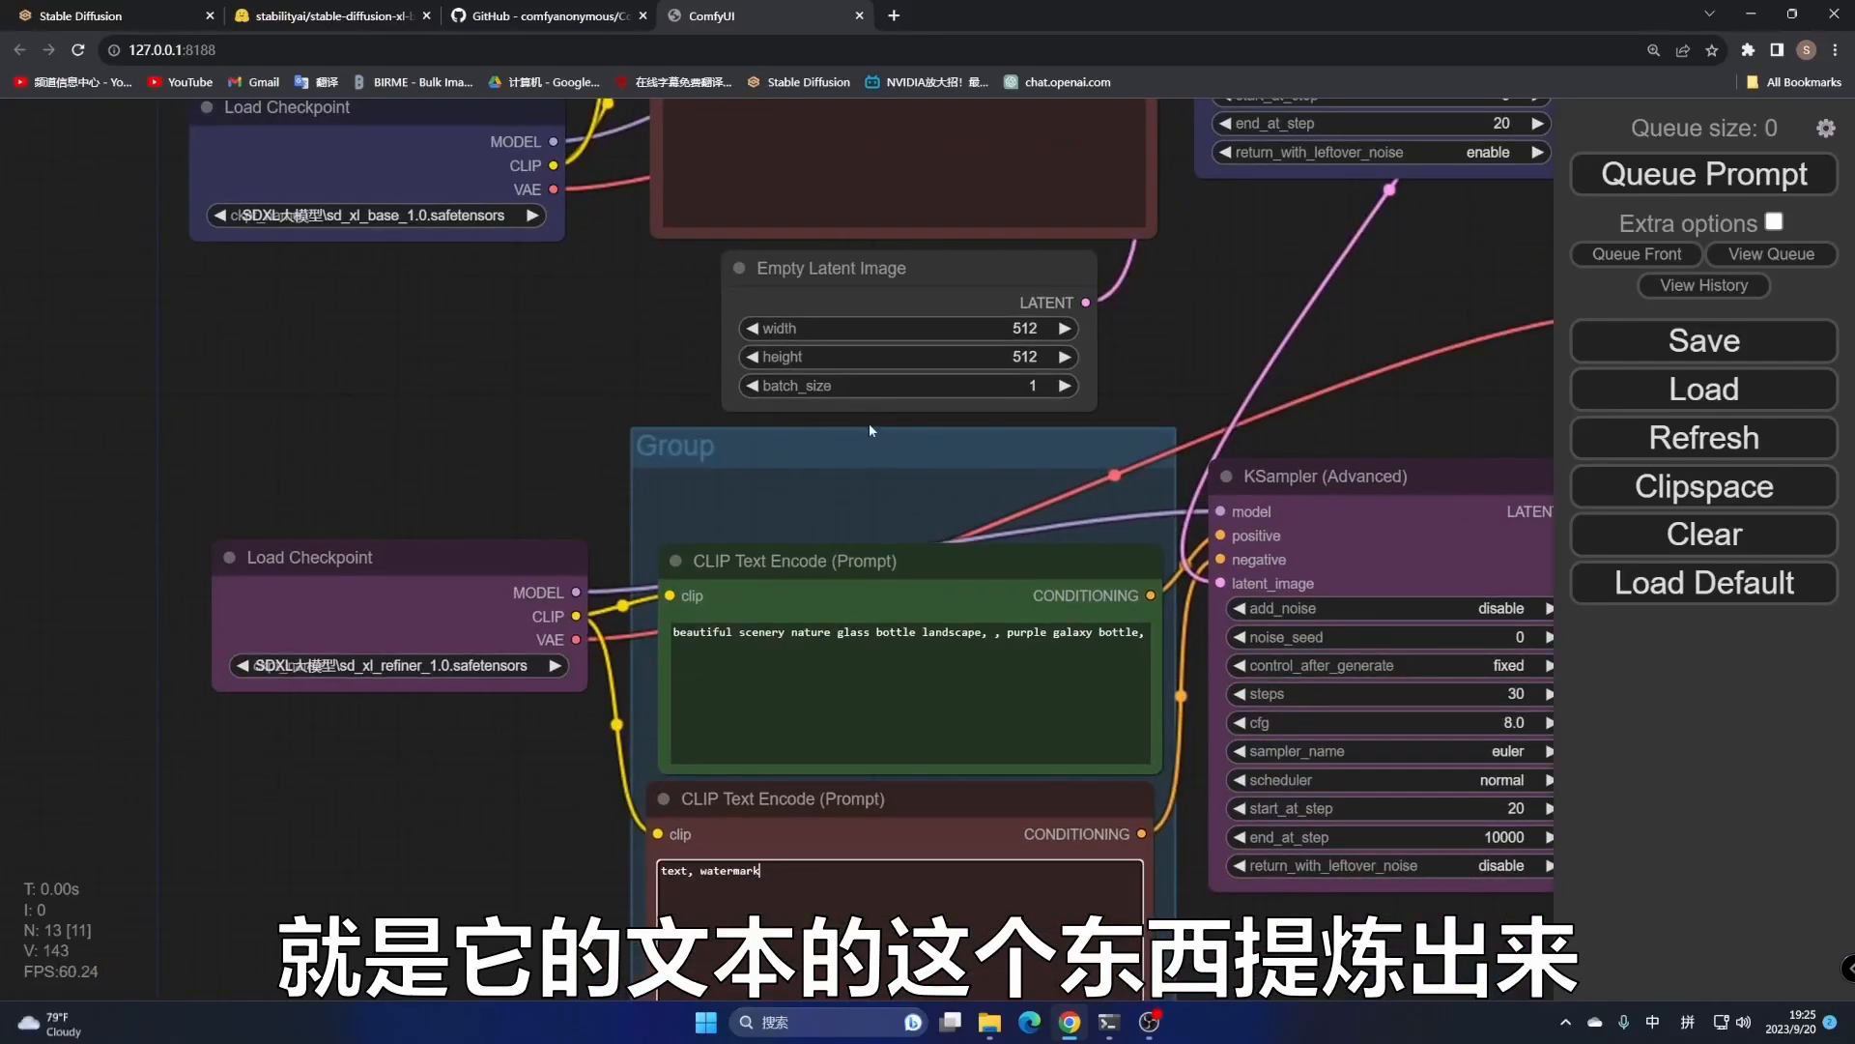
Move the sd_xl_base_1.0 Load Checkpoint node up and add a Primitive node from utils in the space beneath it
drag(580, 289, 676, 489)
drag(562, 341, 564, 149)
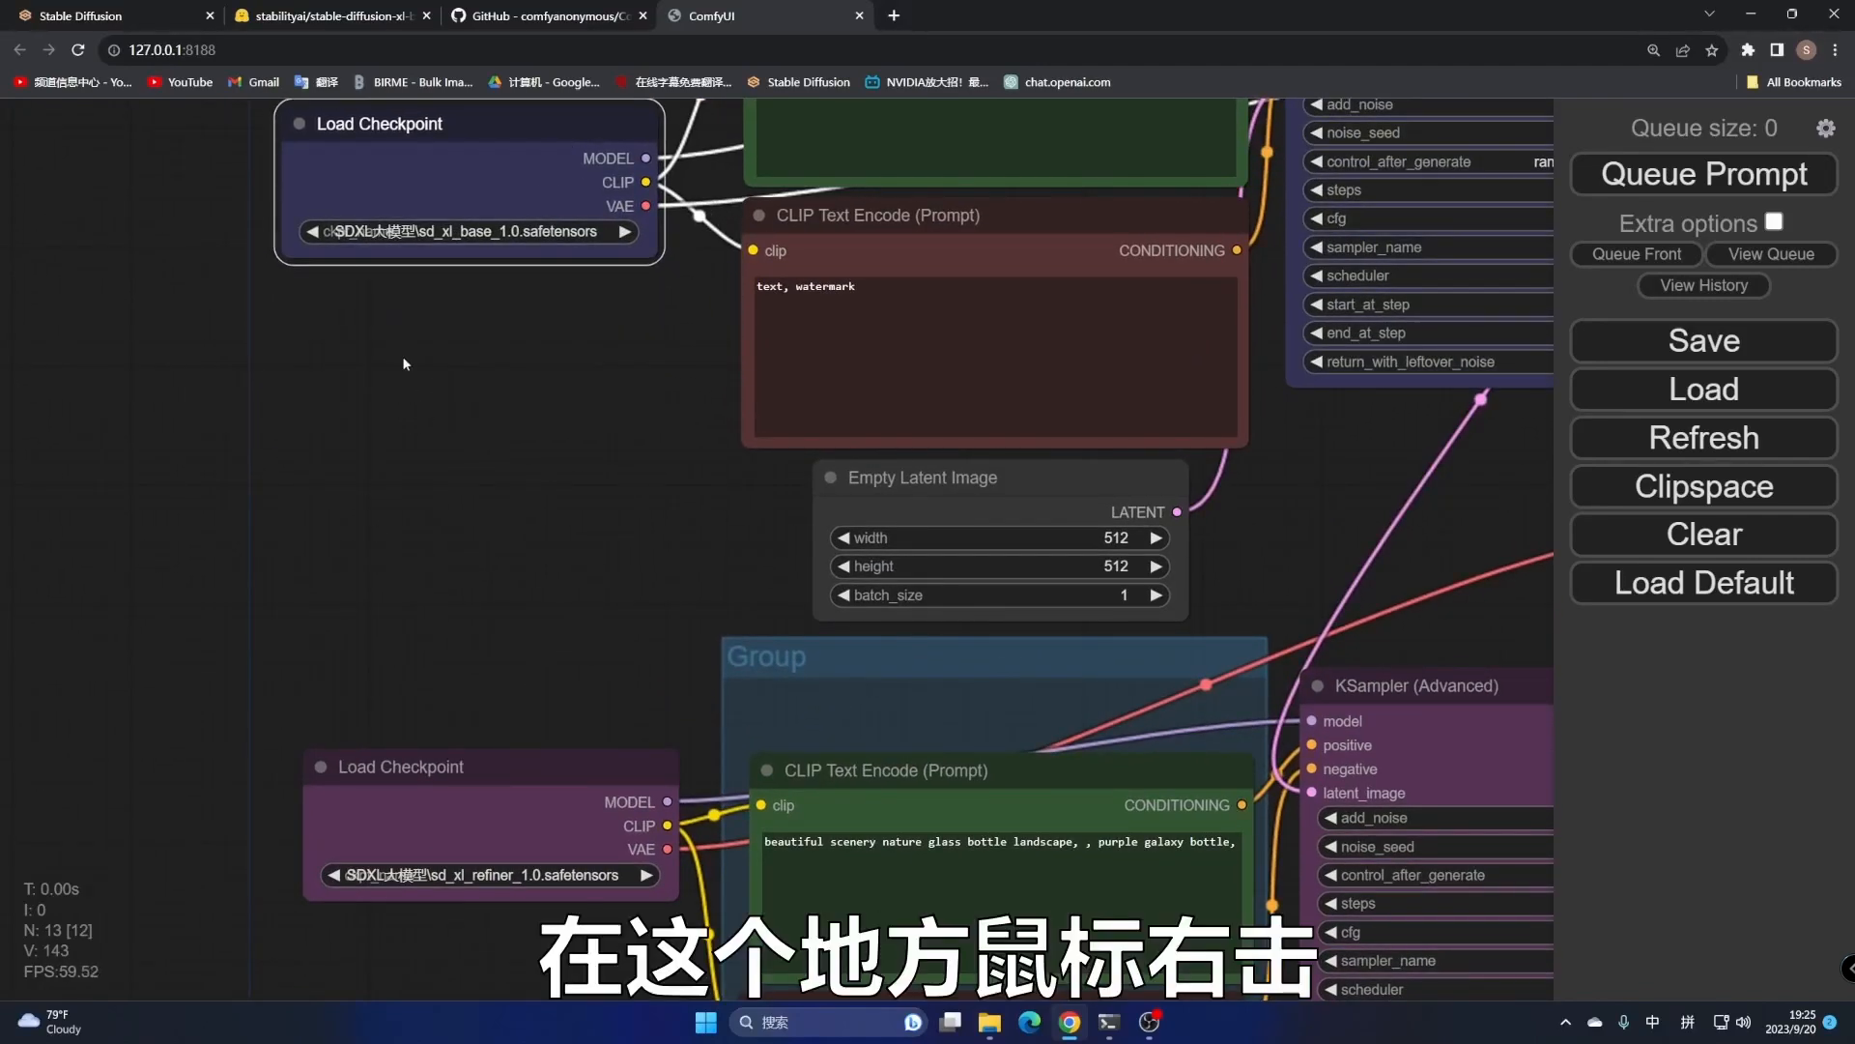
right_click(404, 364)
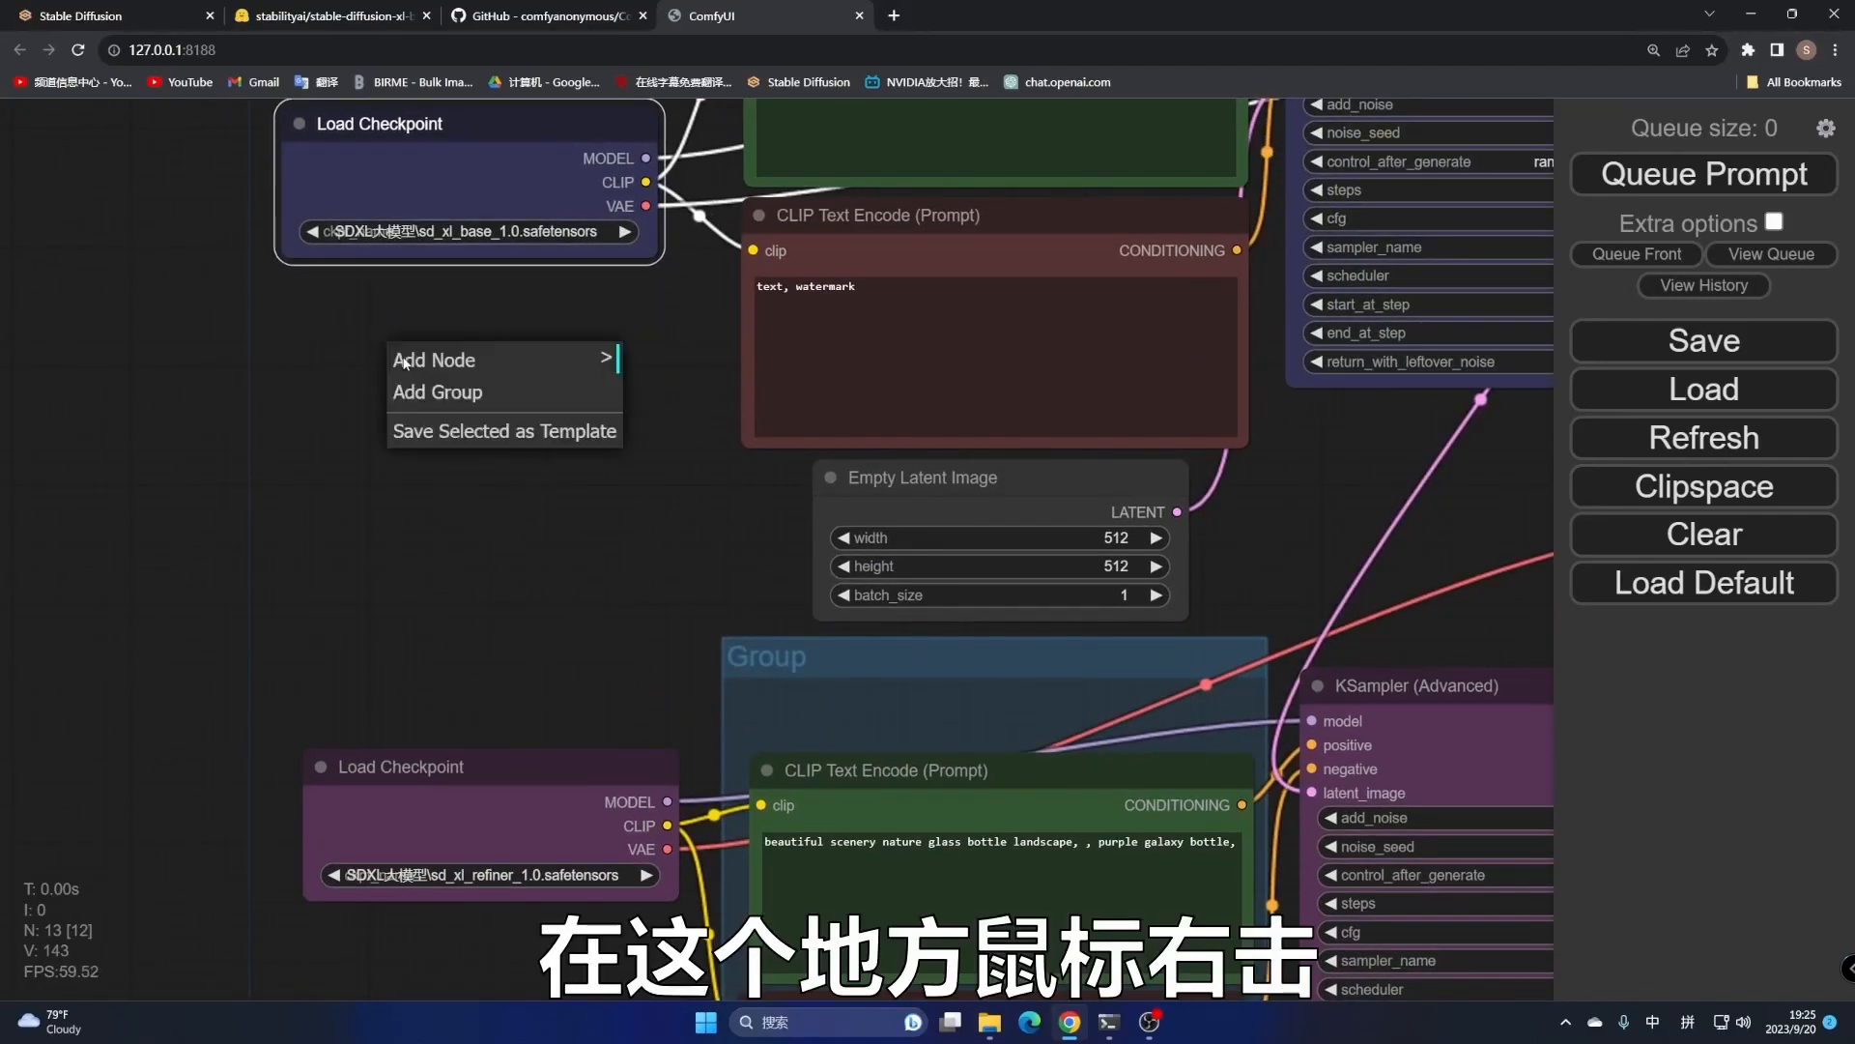
click(454, 363)
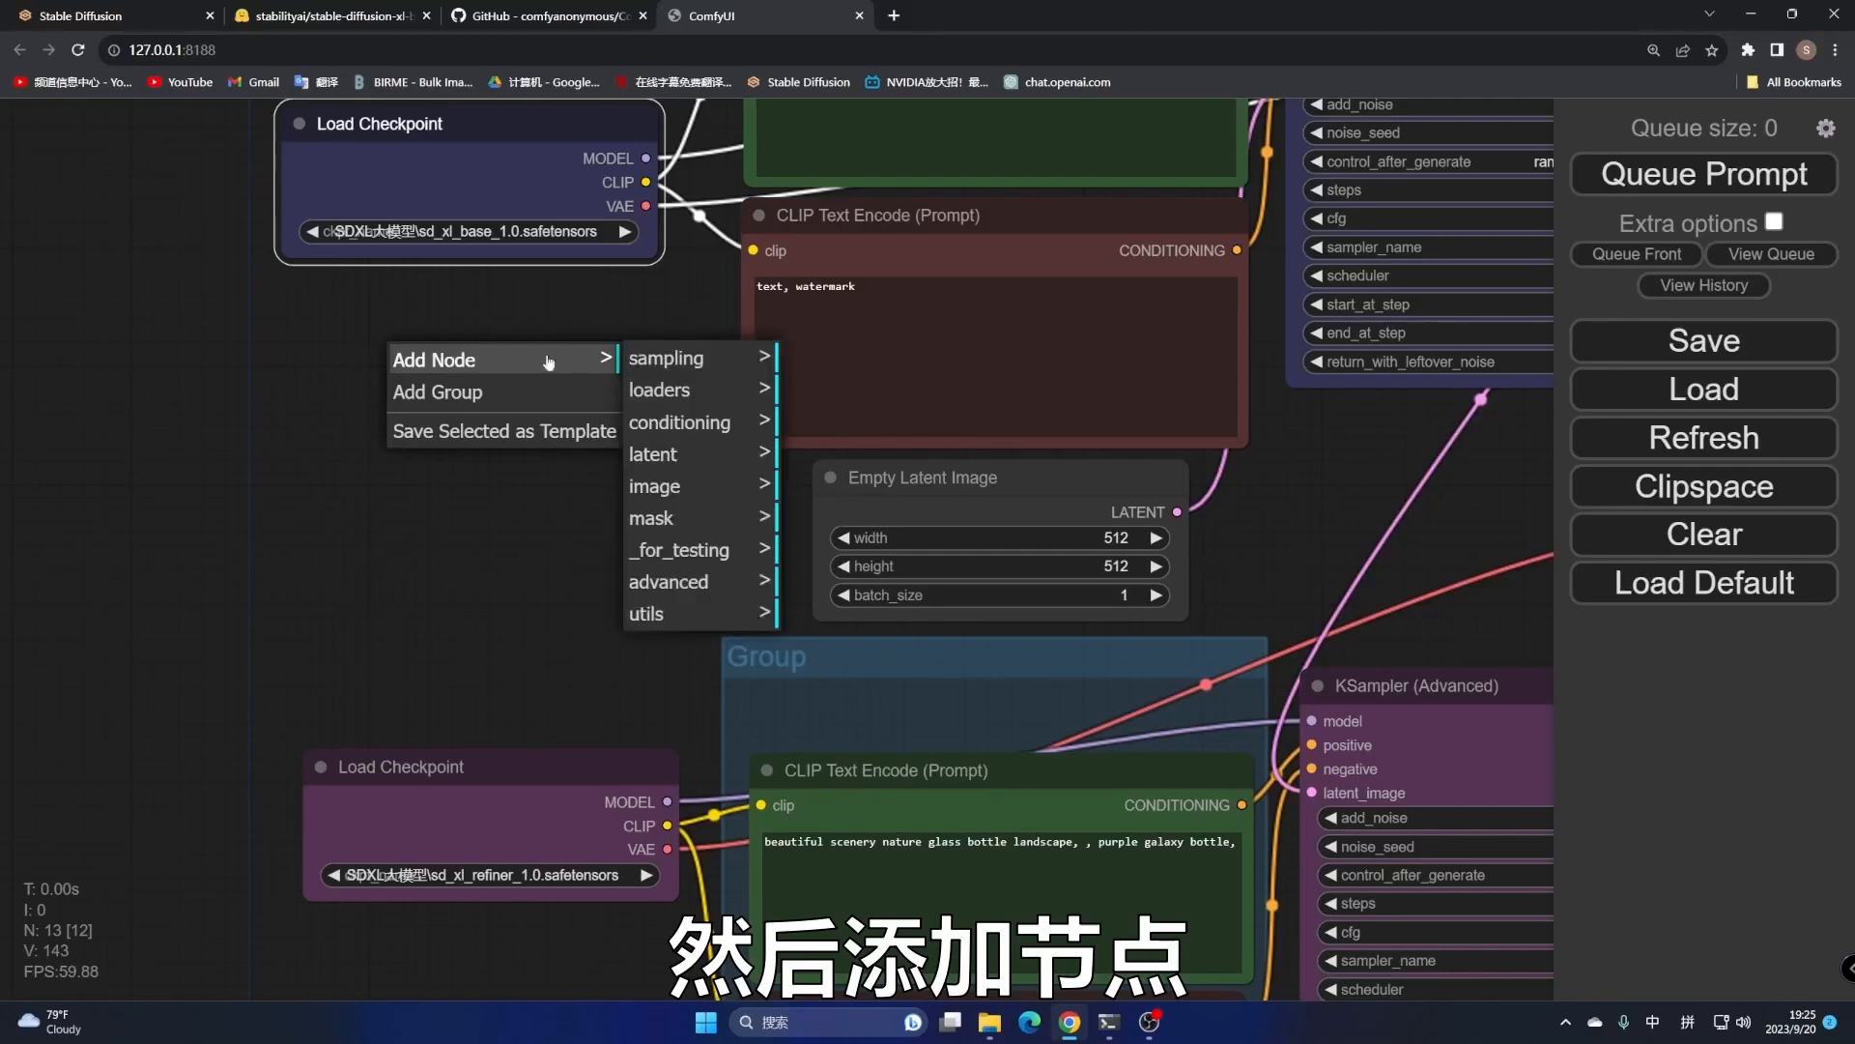
click(667, 613)
click(817, 423)
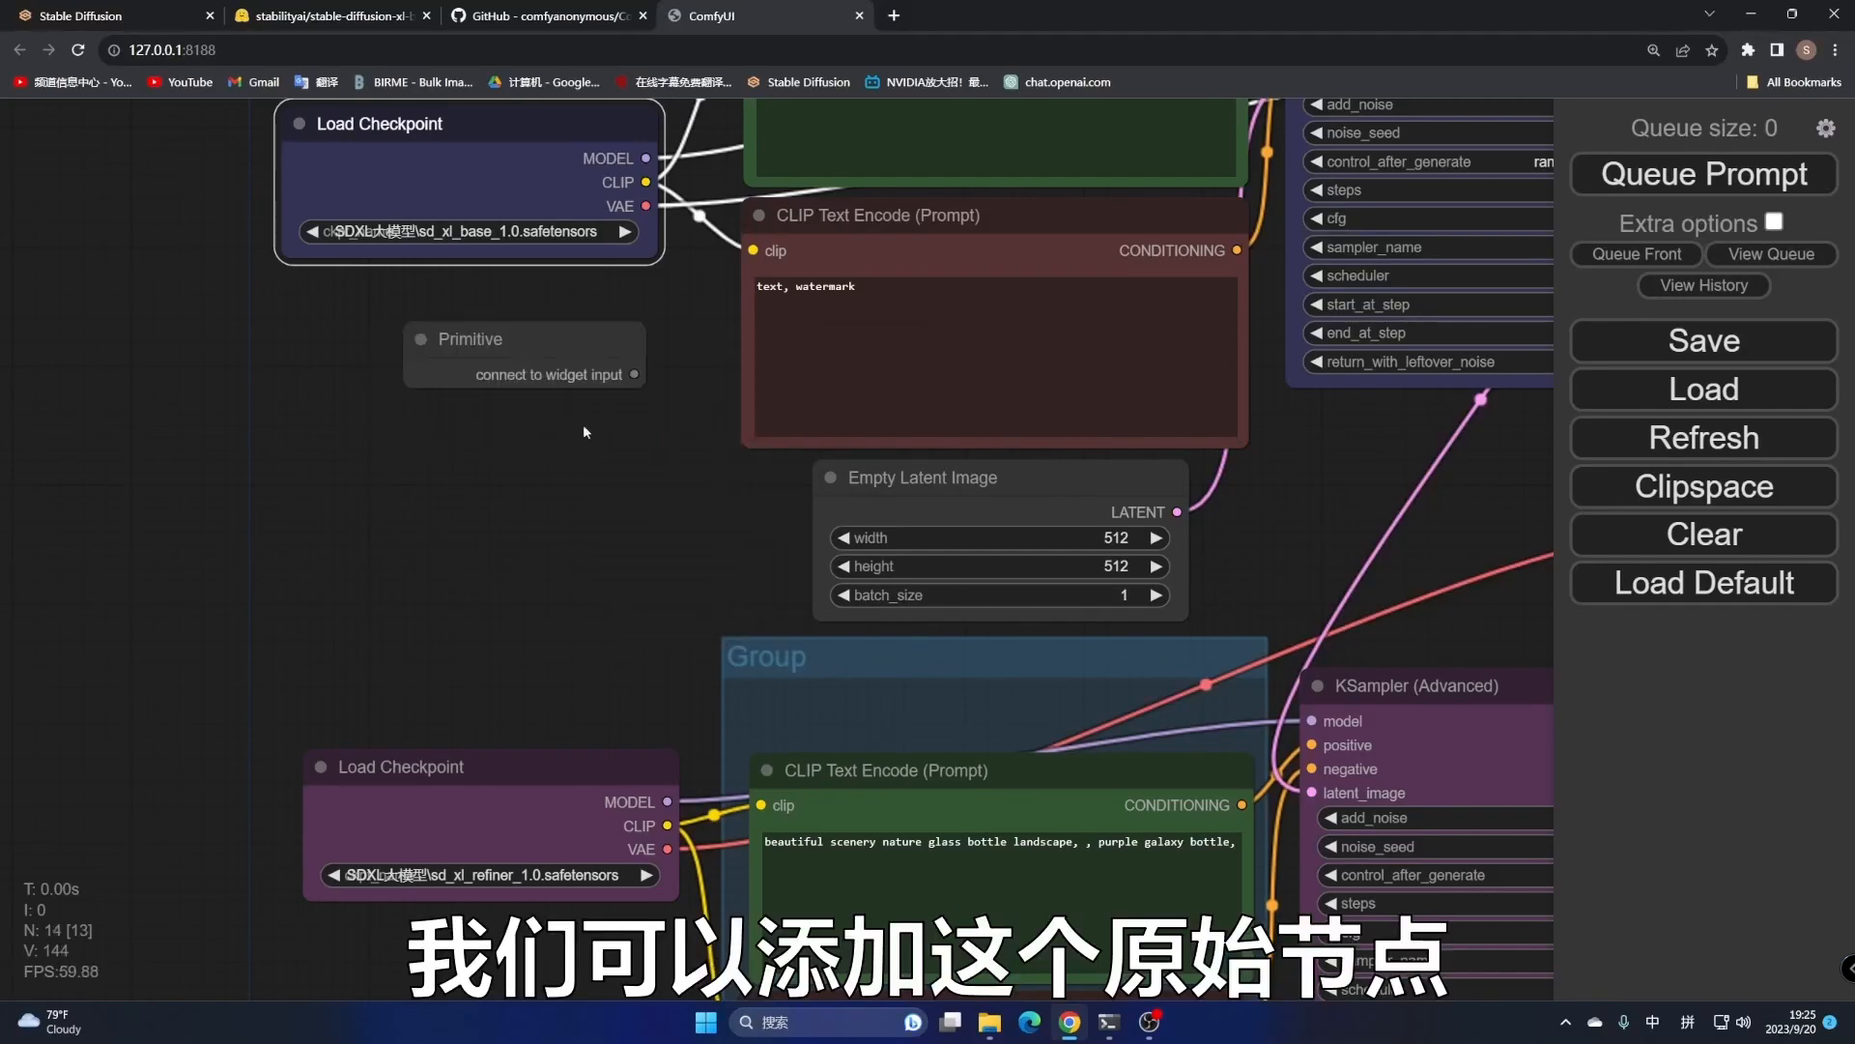
drag(557, 338, 452, 352)
drag(657, 333, 492, 609)
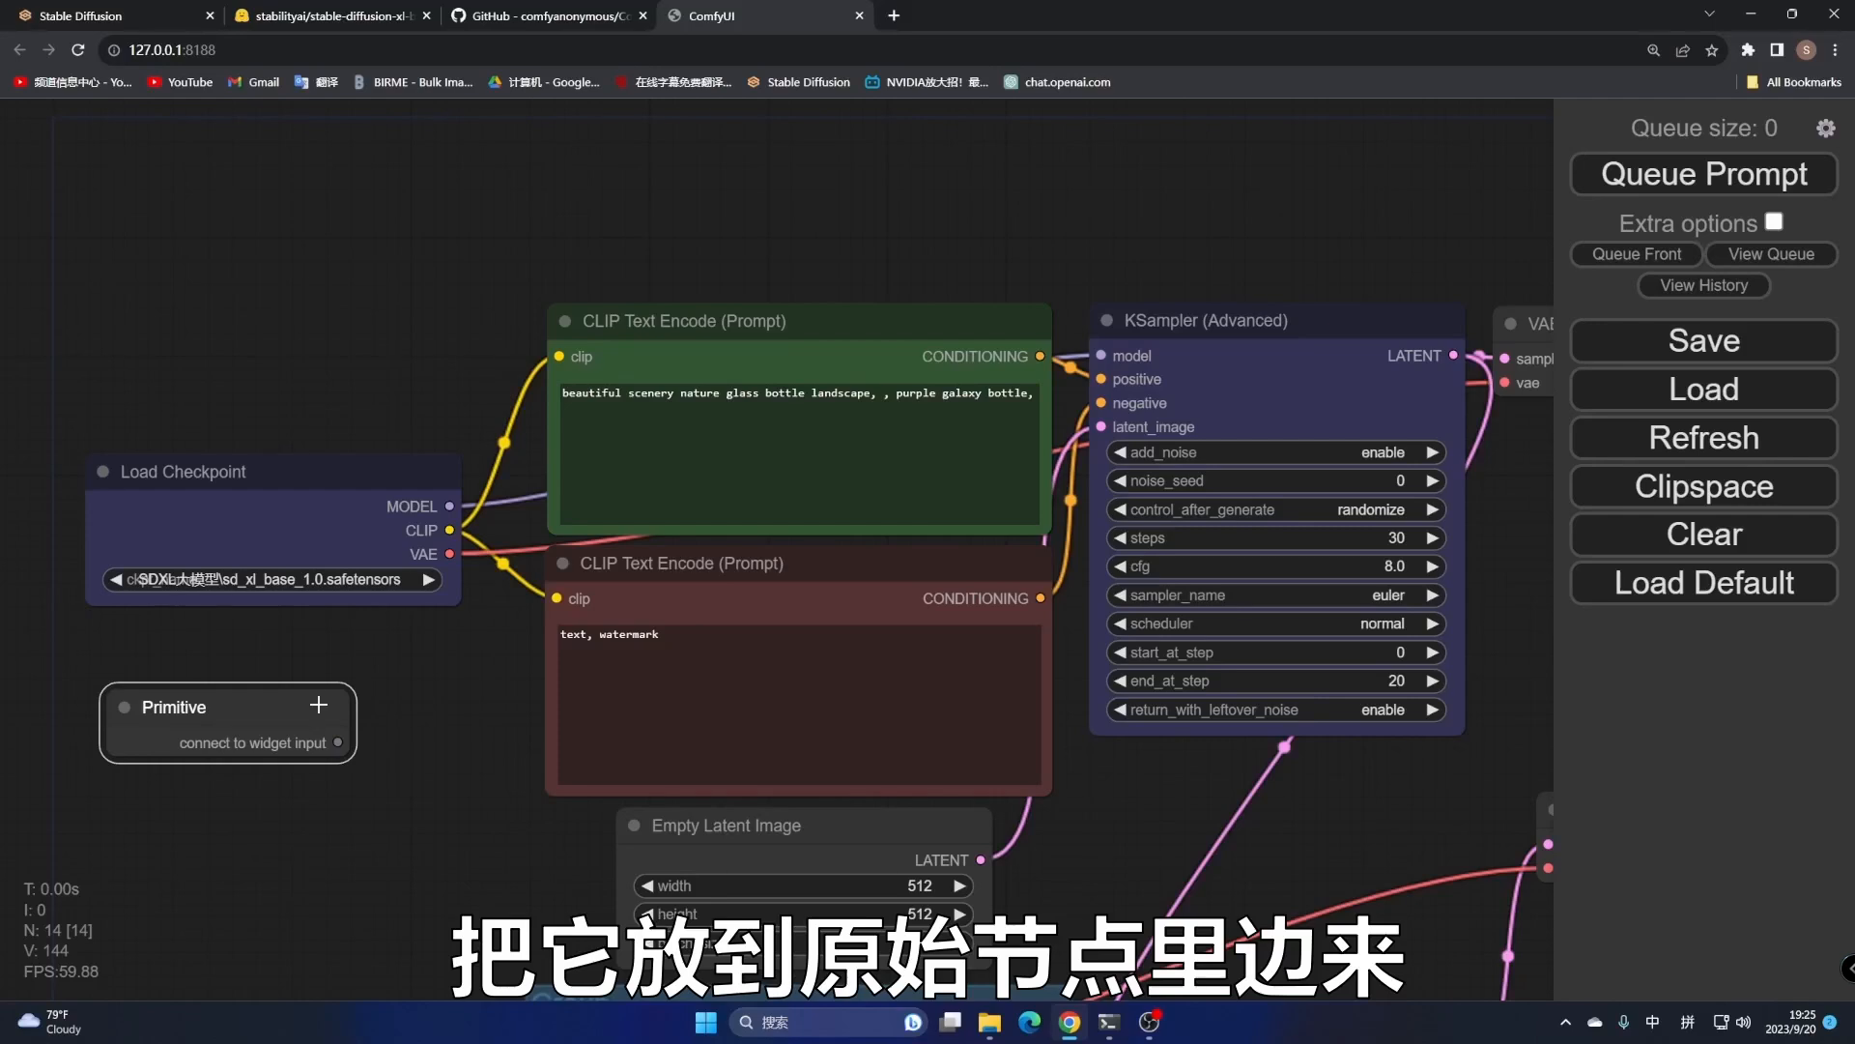
Convert the text of the base positive CLIP Text Encode (Prompt) node to an input and connect it to the Primitive node
click(802, 330)
right_click(796, 331)
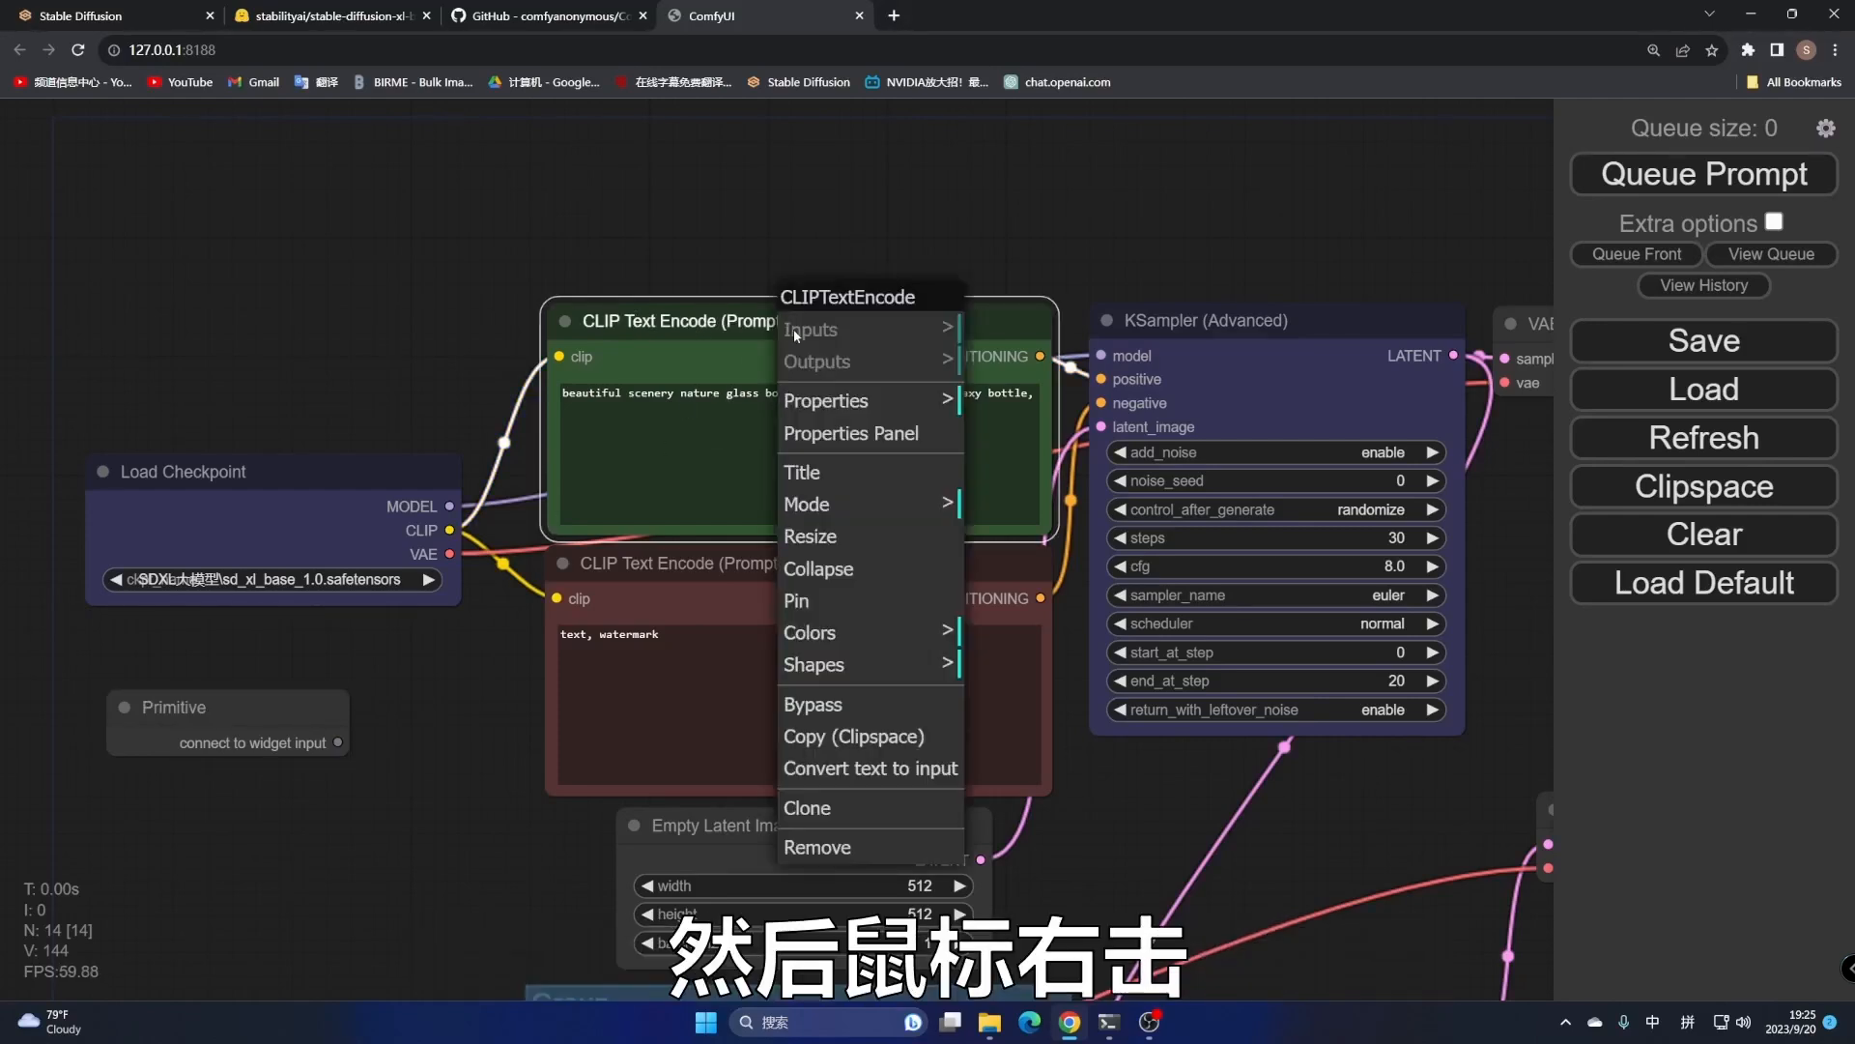
click(895, 770)
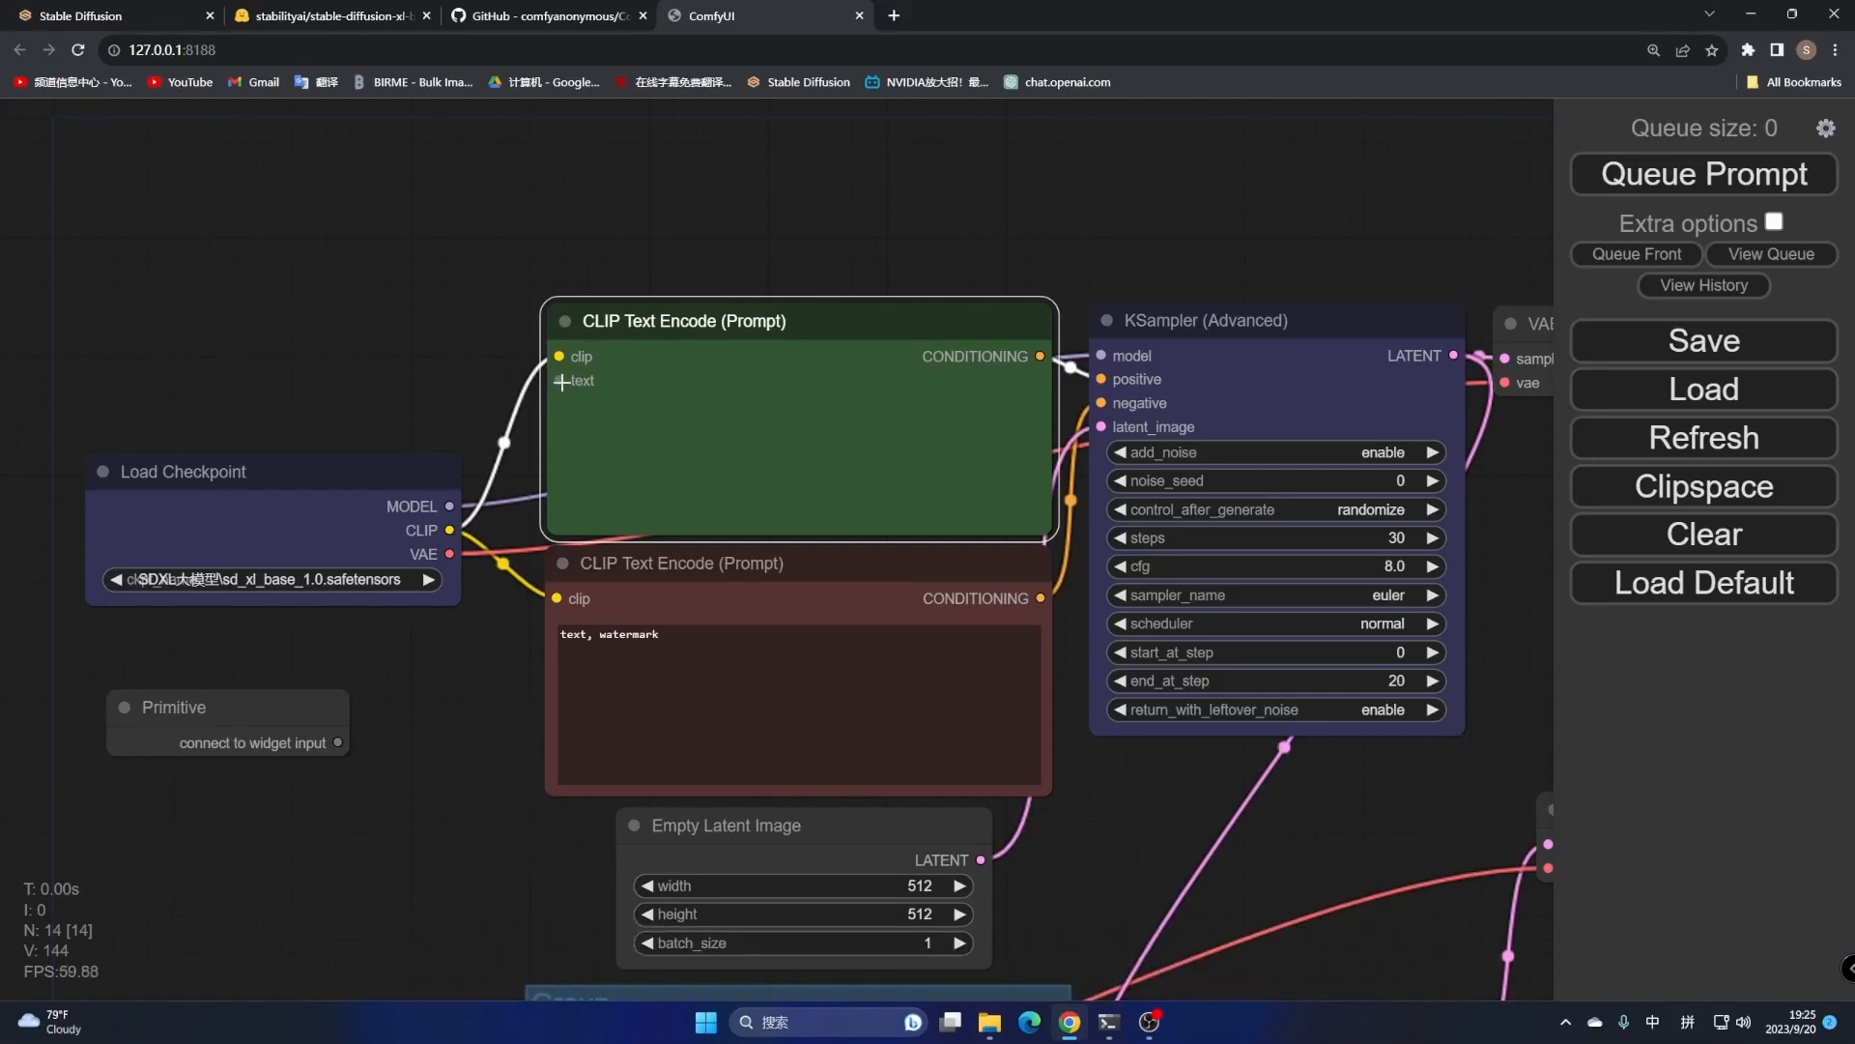
drag(559, 380, 340, 744)
Enlarge the Primitive node so its whole prompt fits and align it just beneath the base Load Checkpoint node
drag(465, 697, 568, 491)
drag(395, 499, 416, 460)
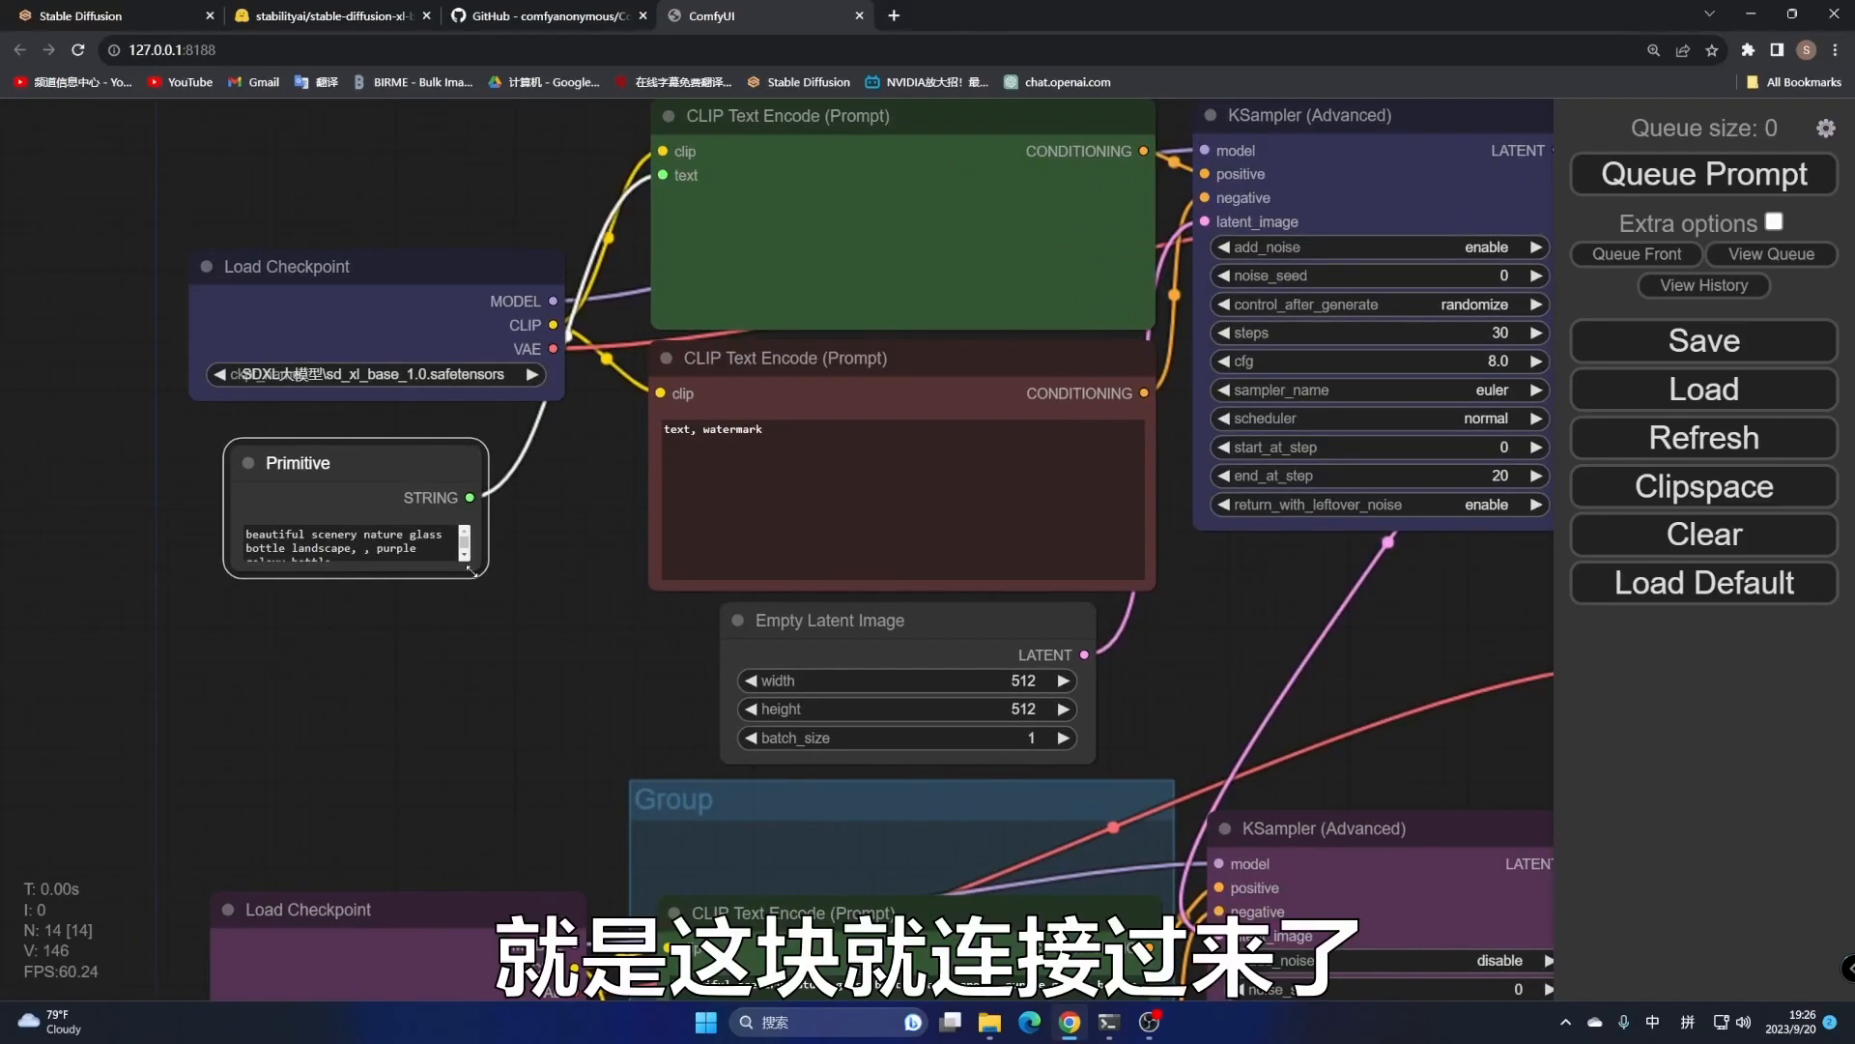
drag(478, 570, 540, 614)
drag(454, 474, 420, 470)
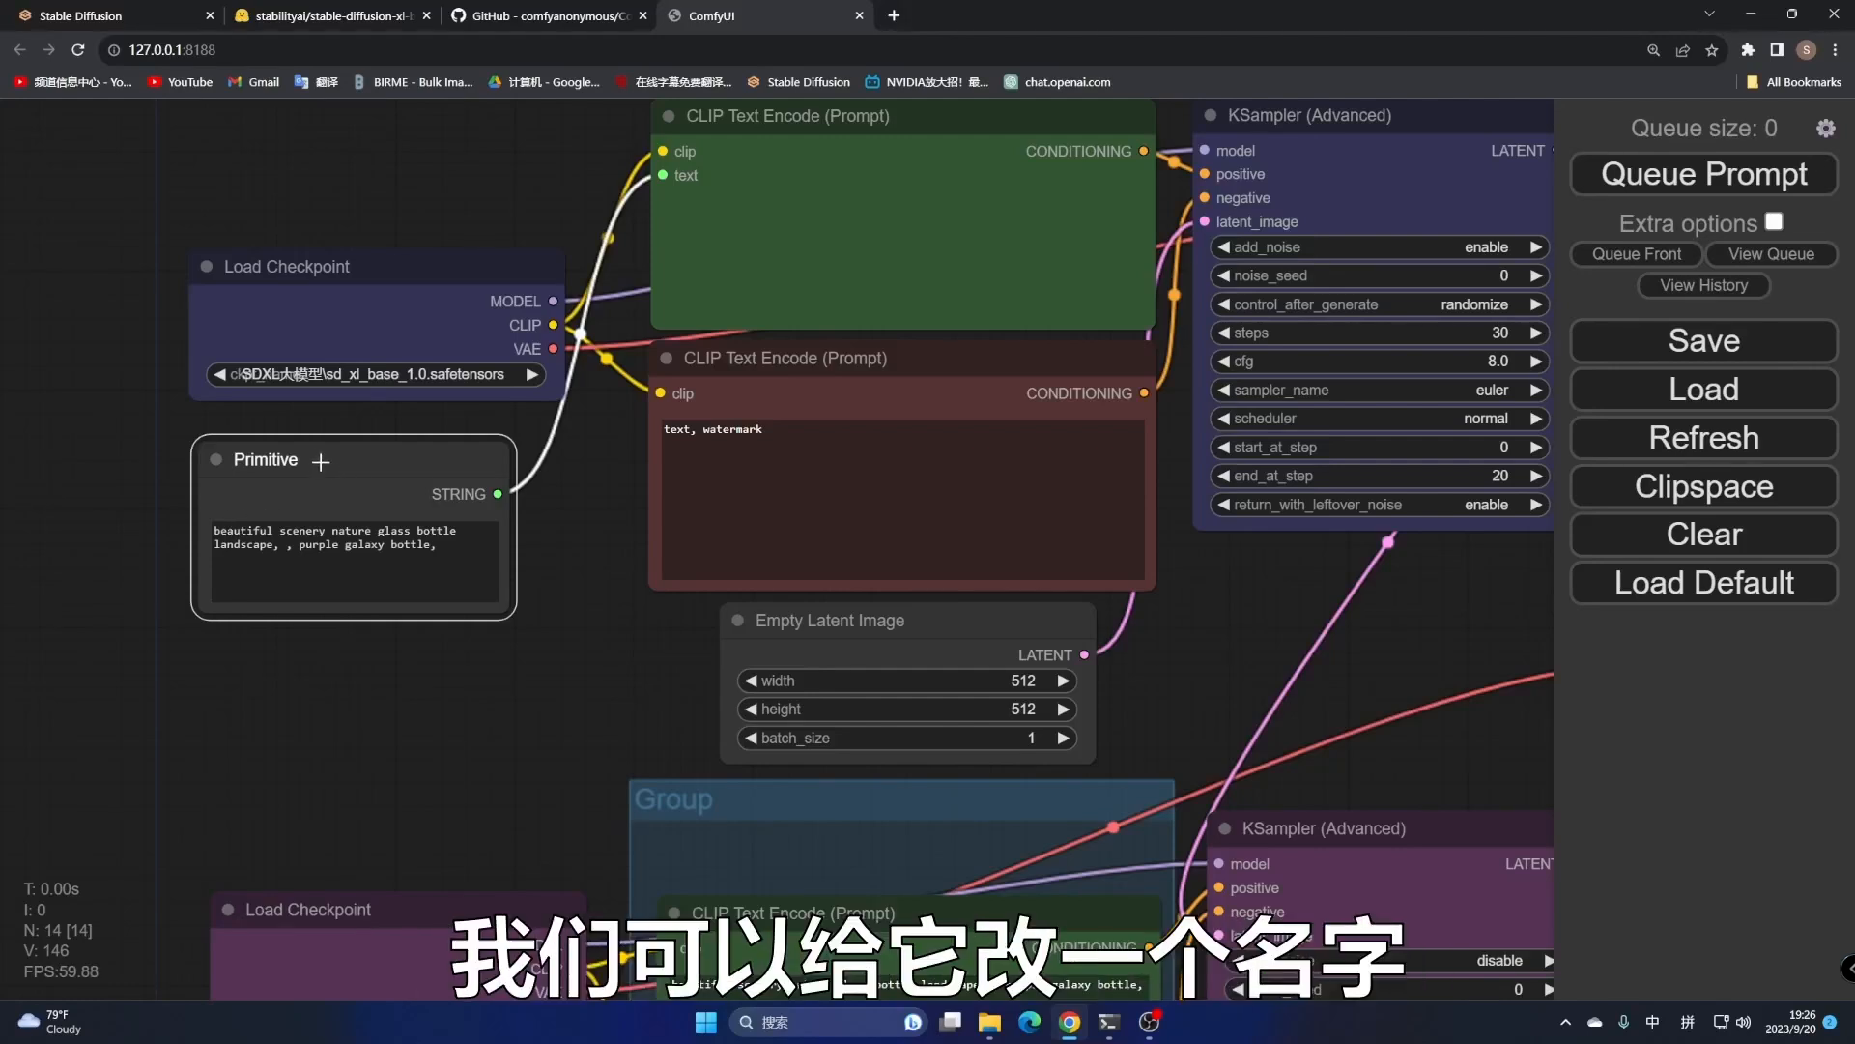
Retitle the Primitive node holding the positive prompt as 正向提示词
right_click(317, 461)
click(363, 603)
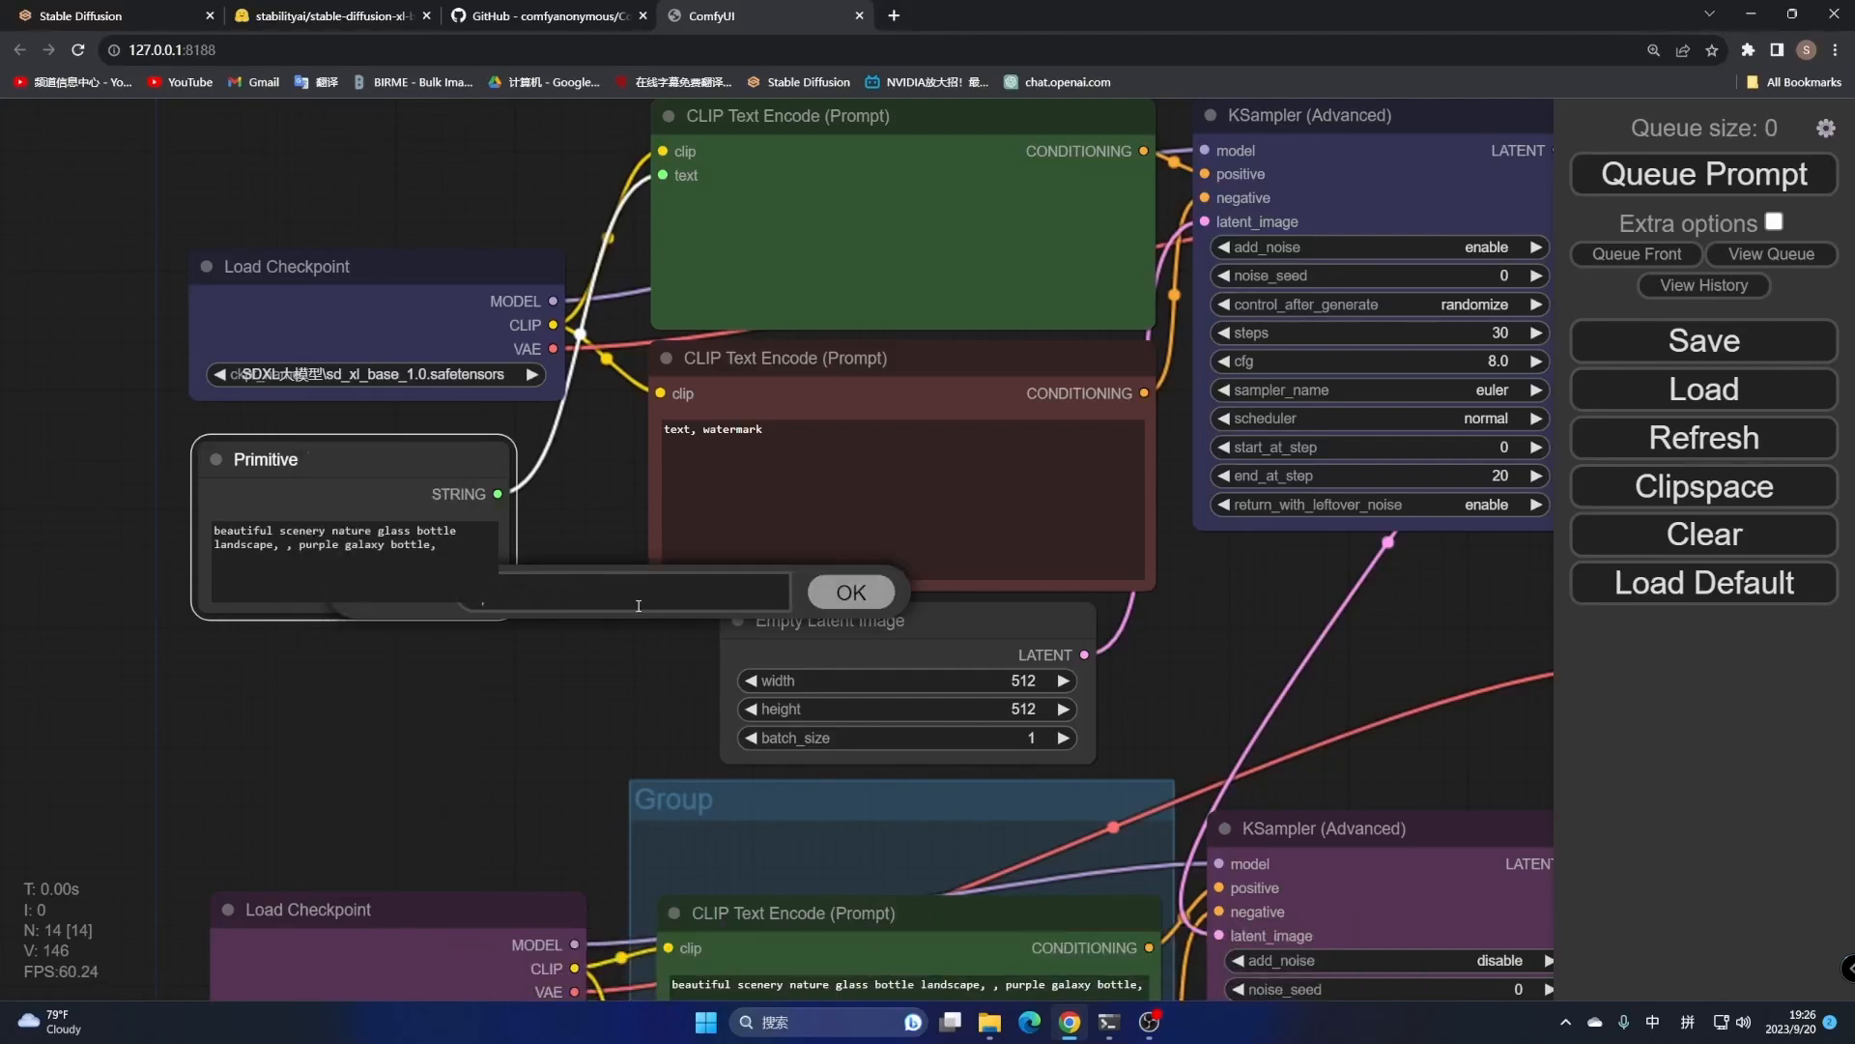
text(zhengxiang)
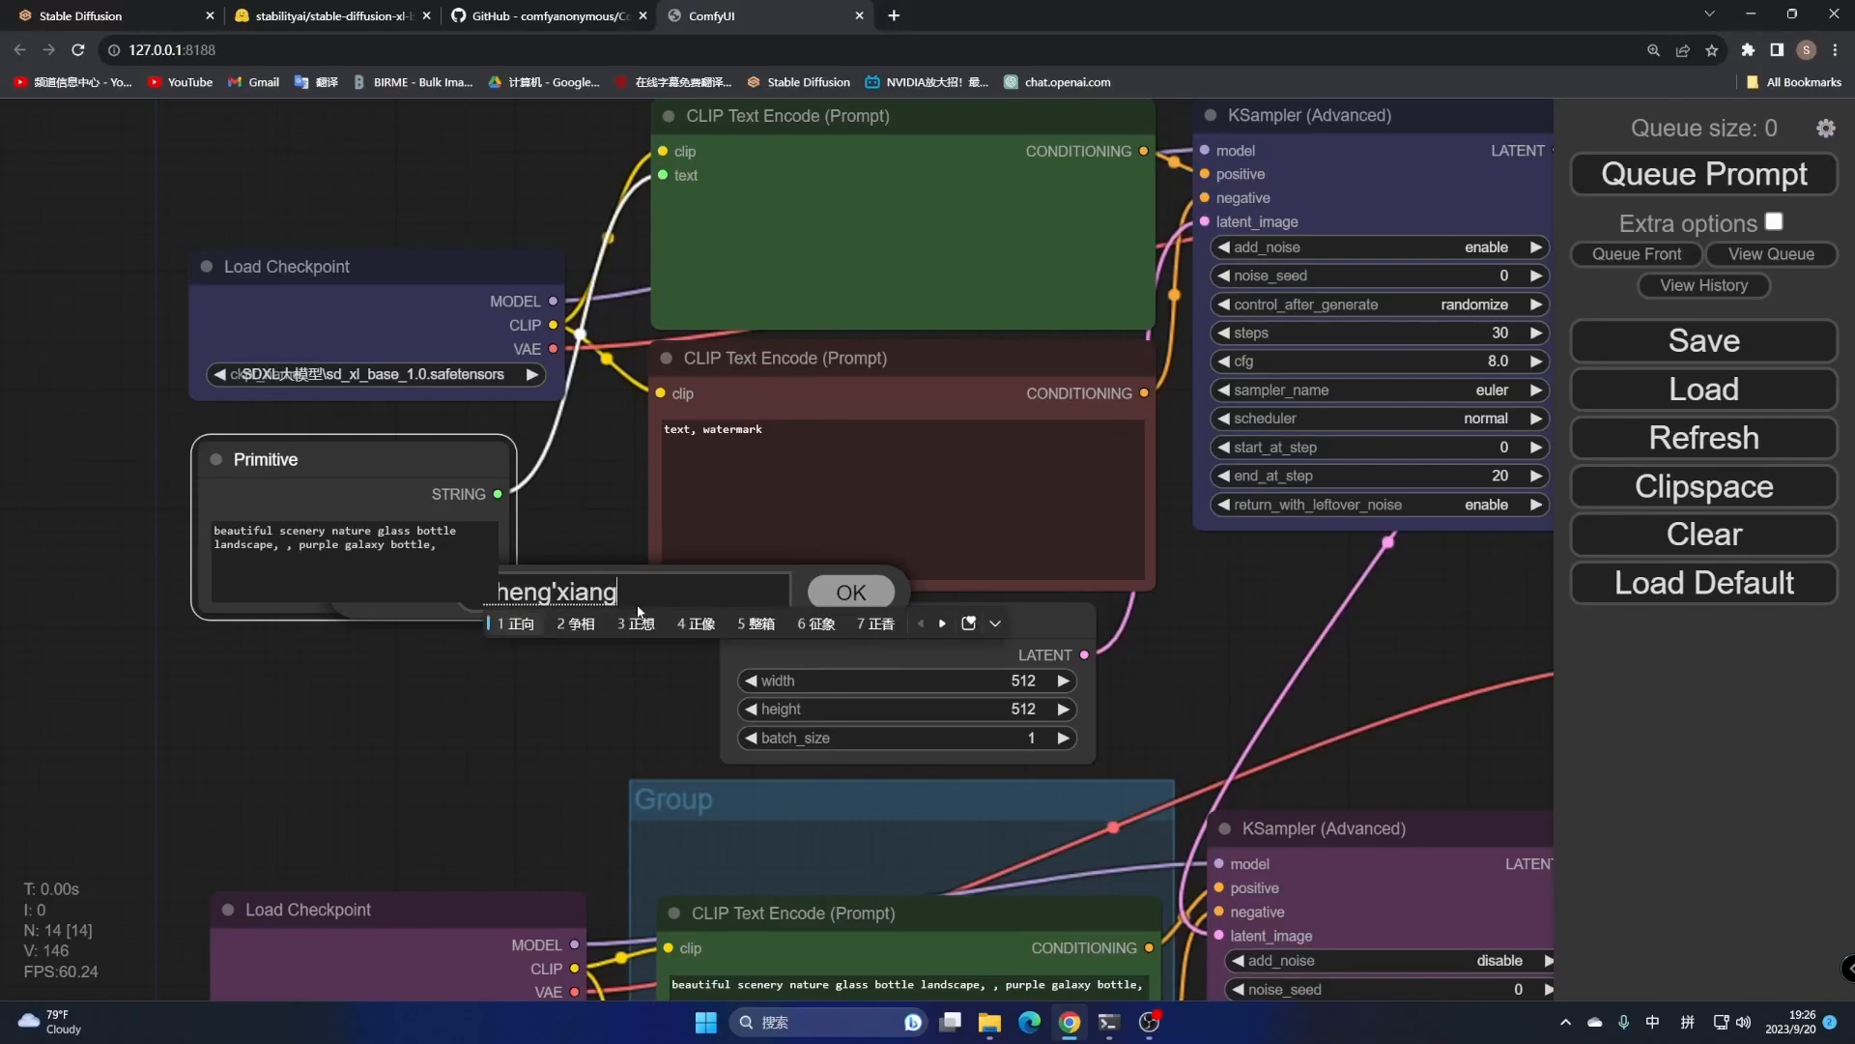
key(space)
text(tishici)
key(space)
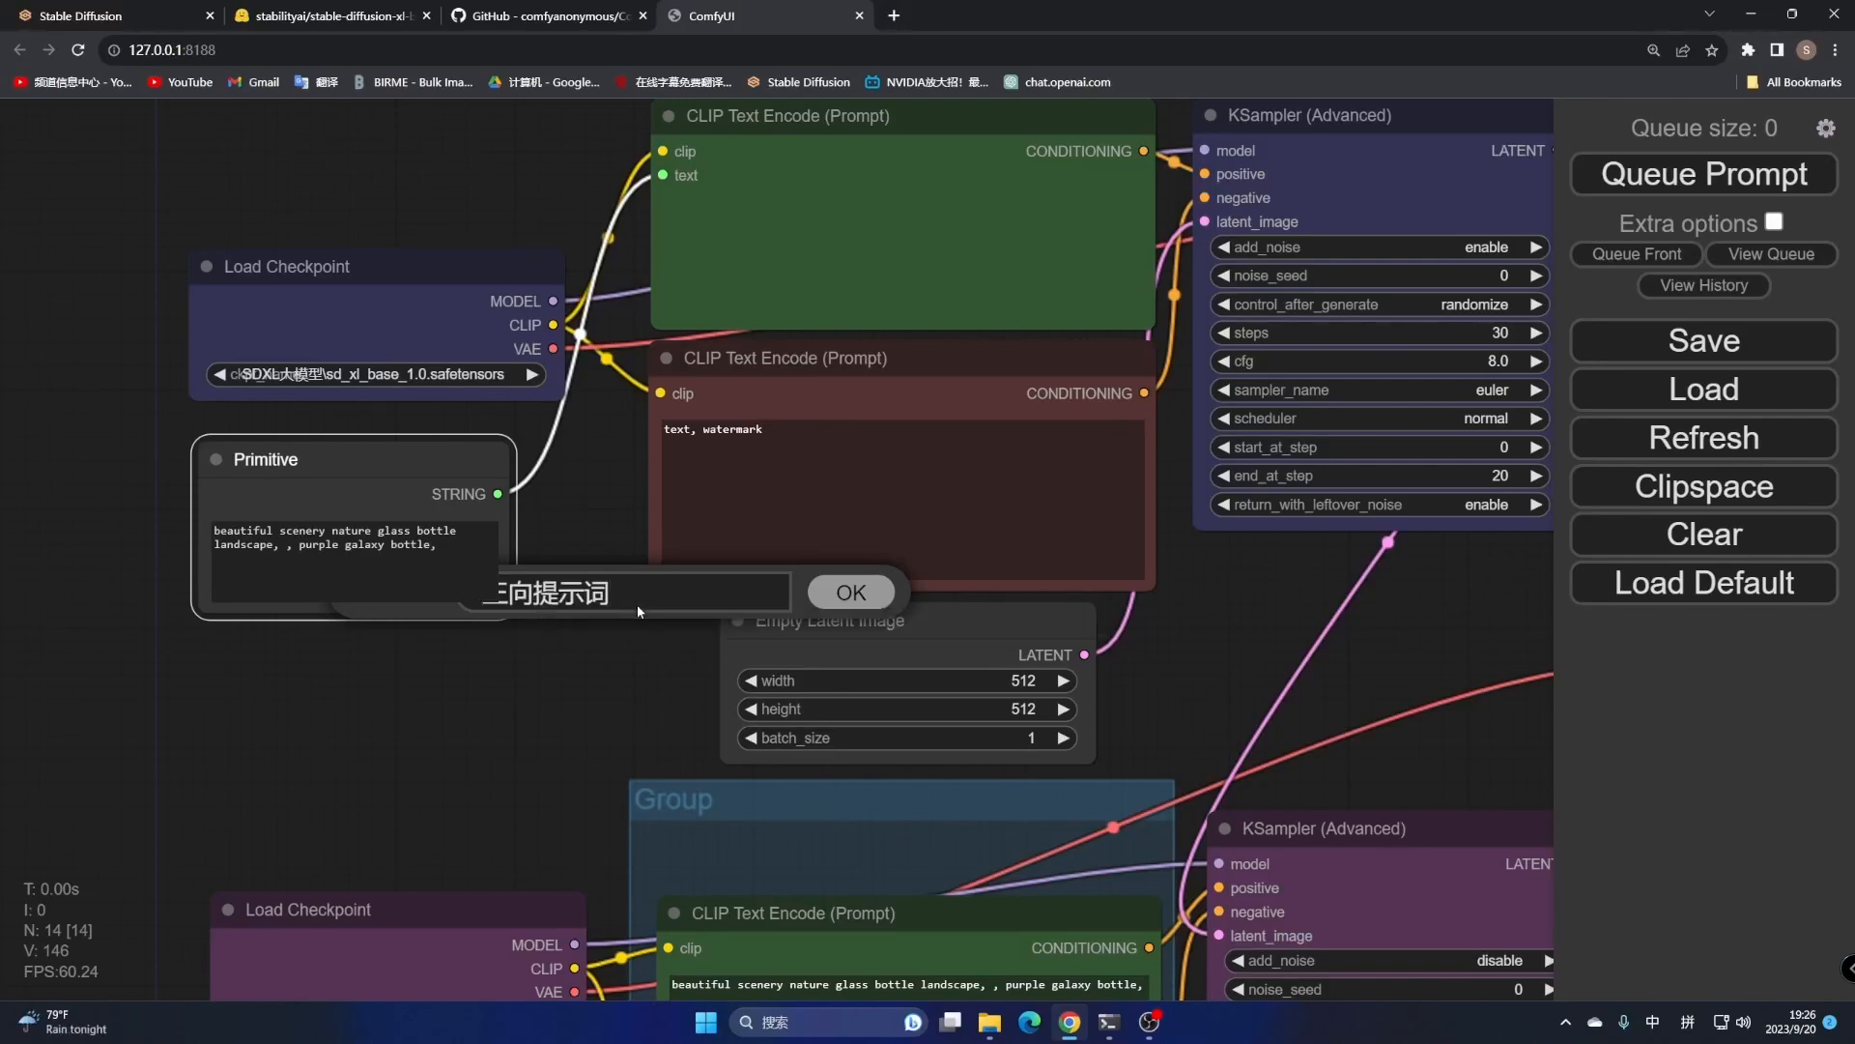
click(850, 593)
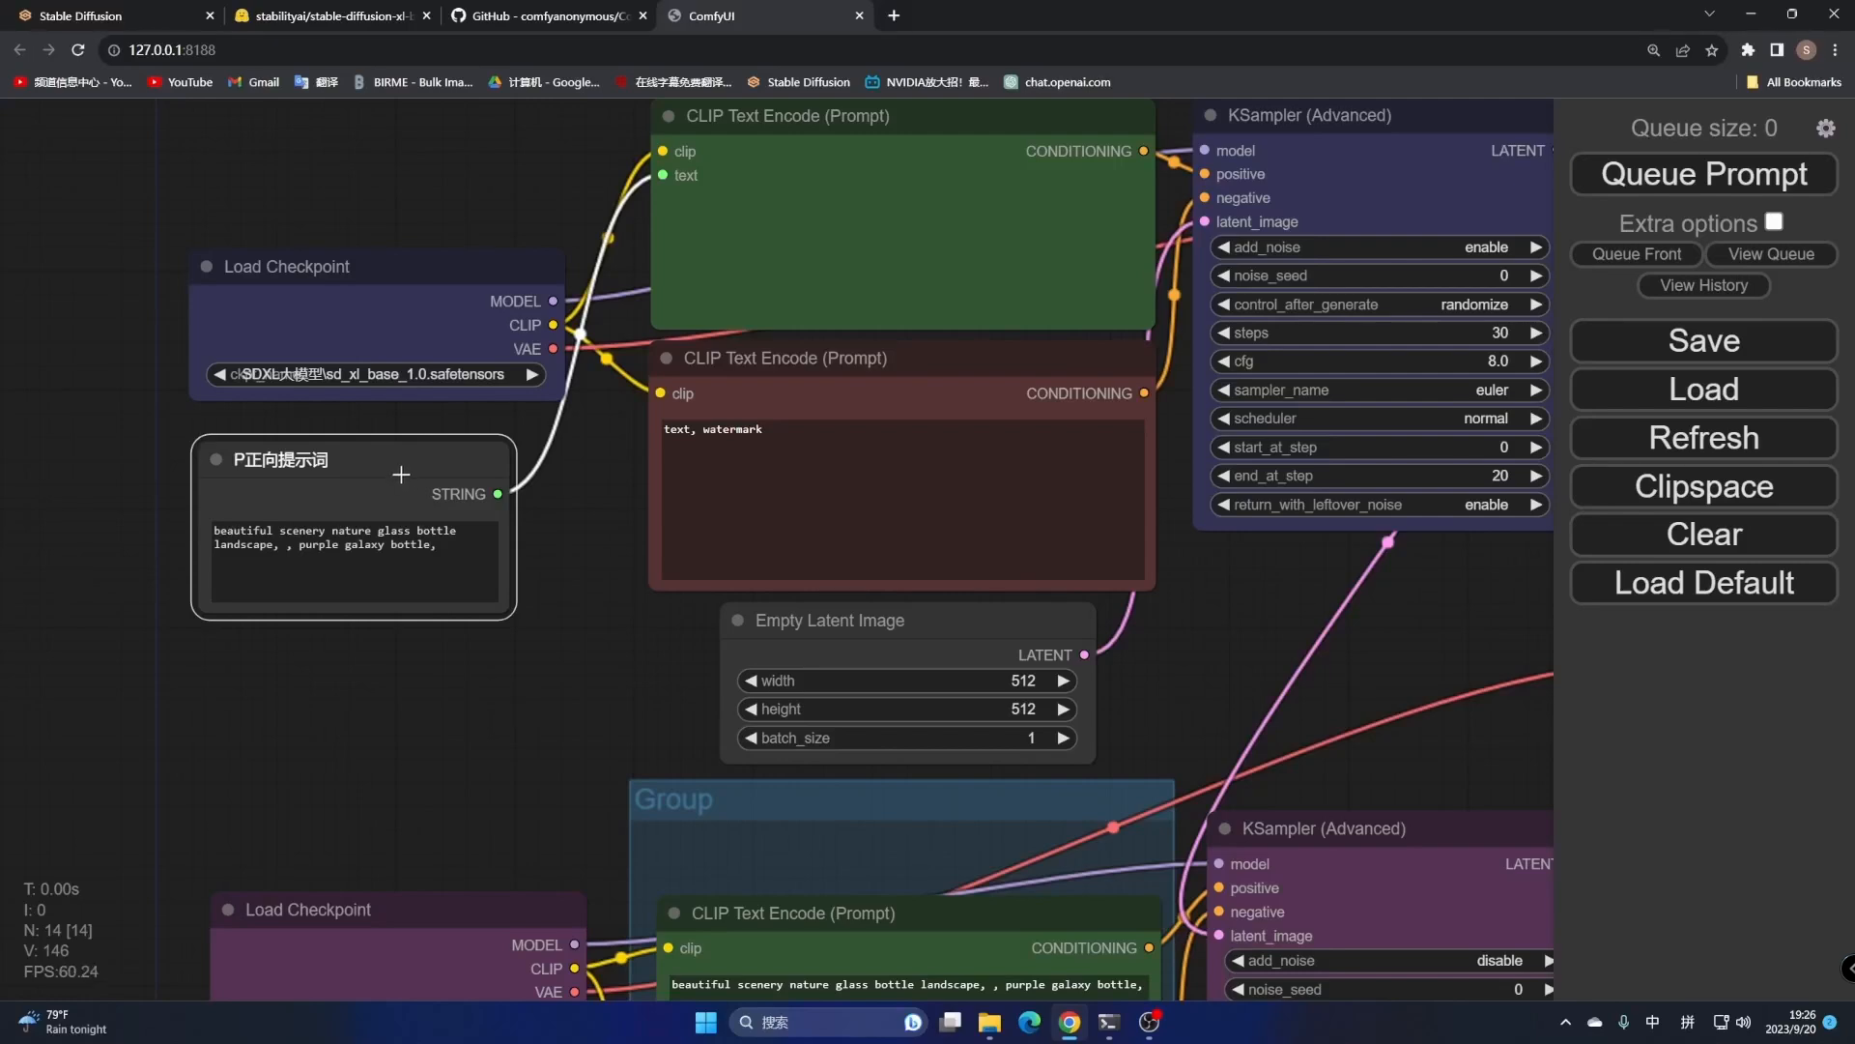
right_click(353, 453)
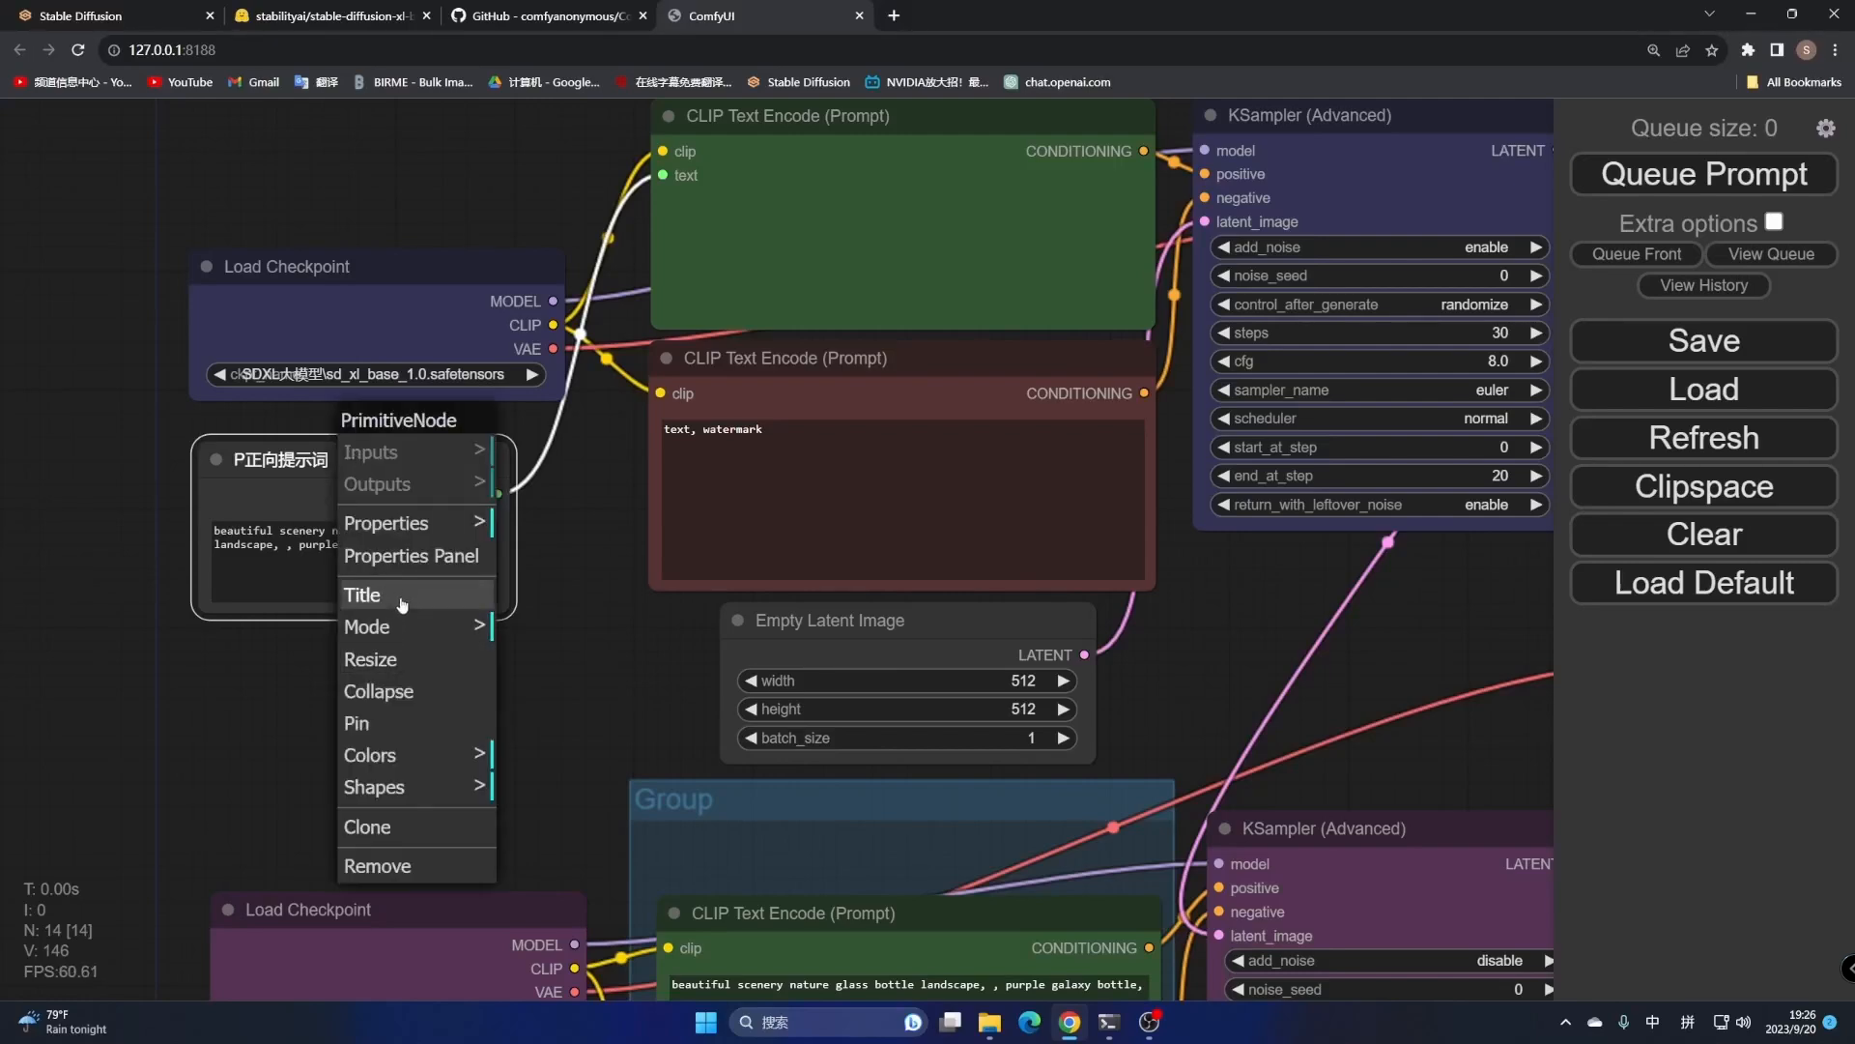
click(436, 594)
click(519, 590)
key(BackSpace)
key(Return)
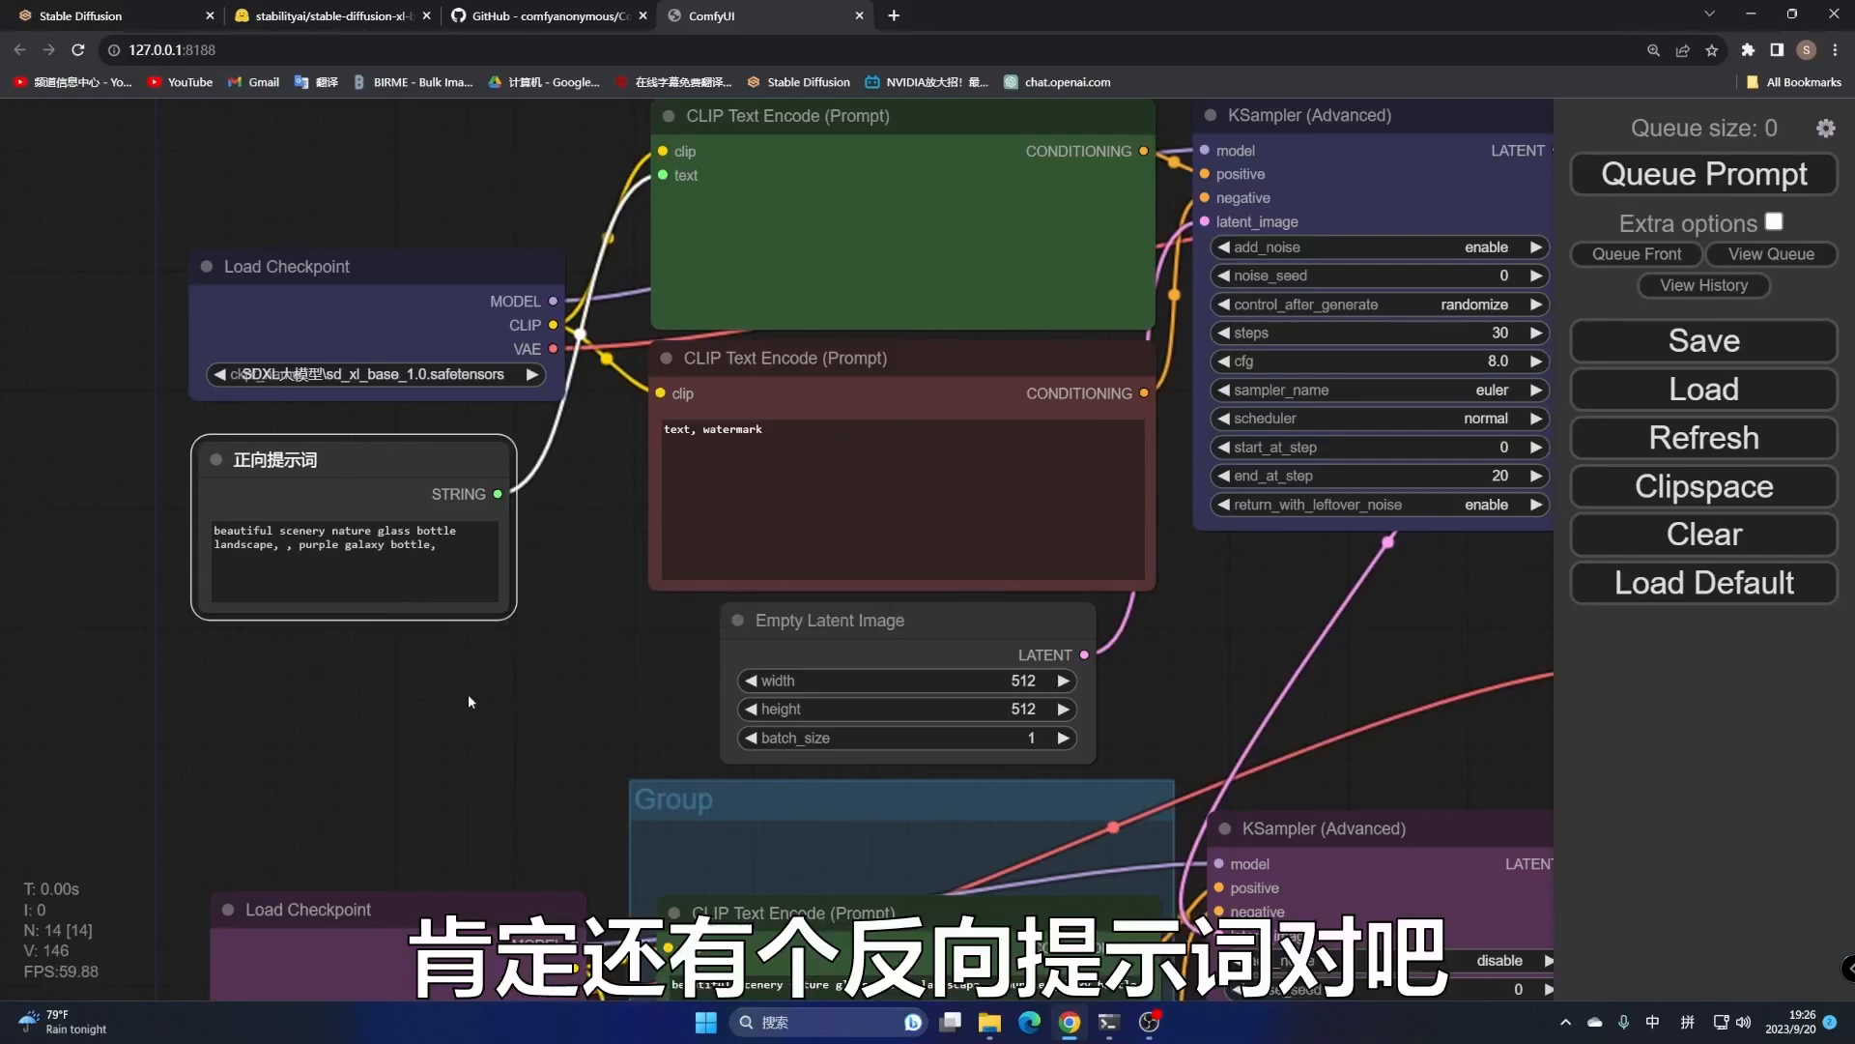
Add a second Primitive node from utils and place it beneath the 正向提示词 node
right_click(327, 688)
click(331, 693)
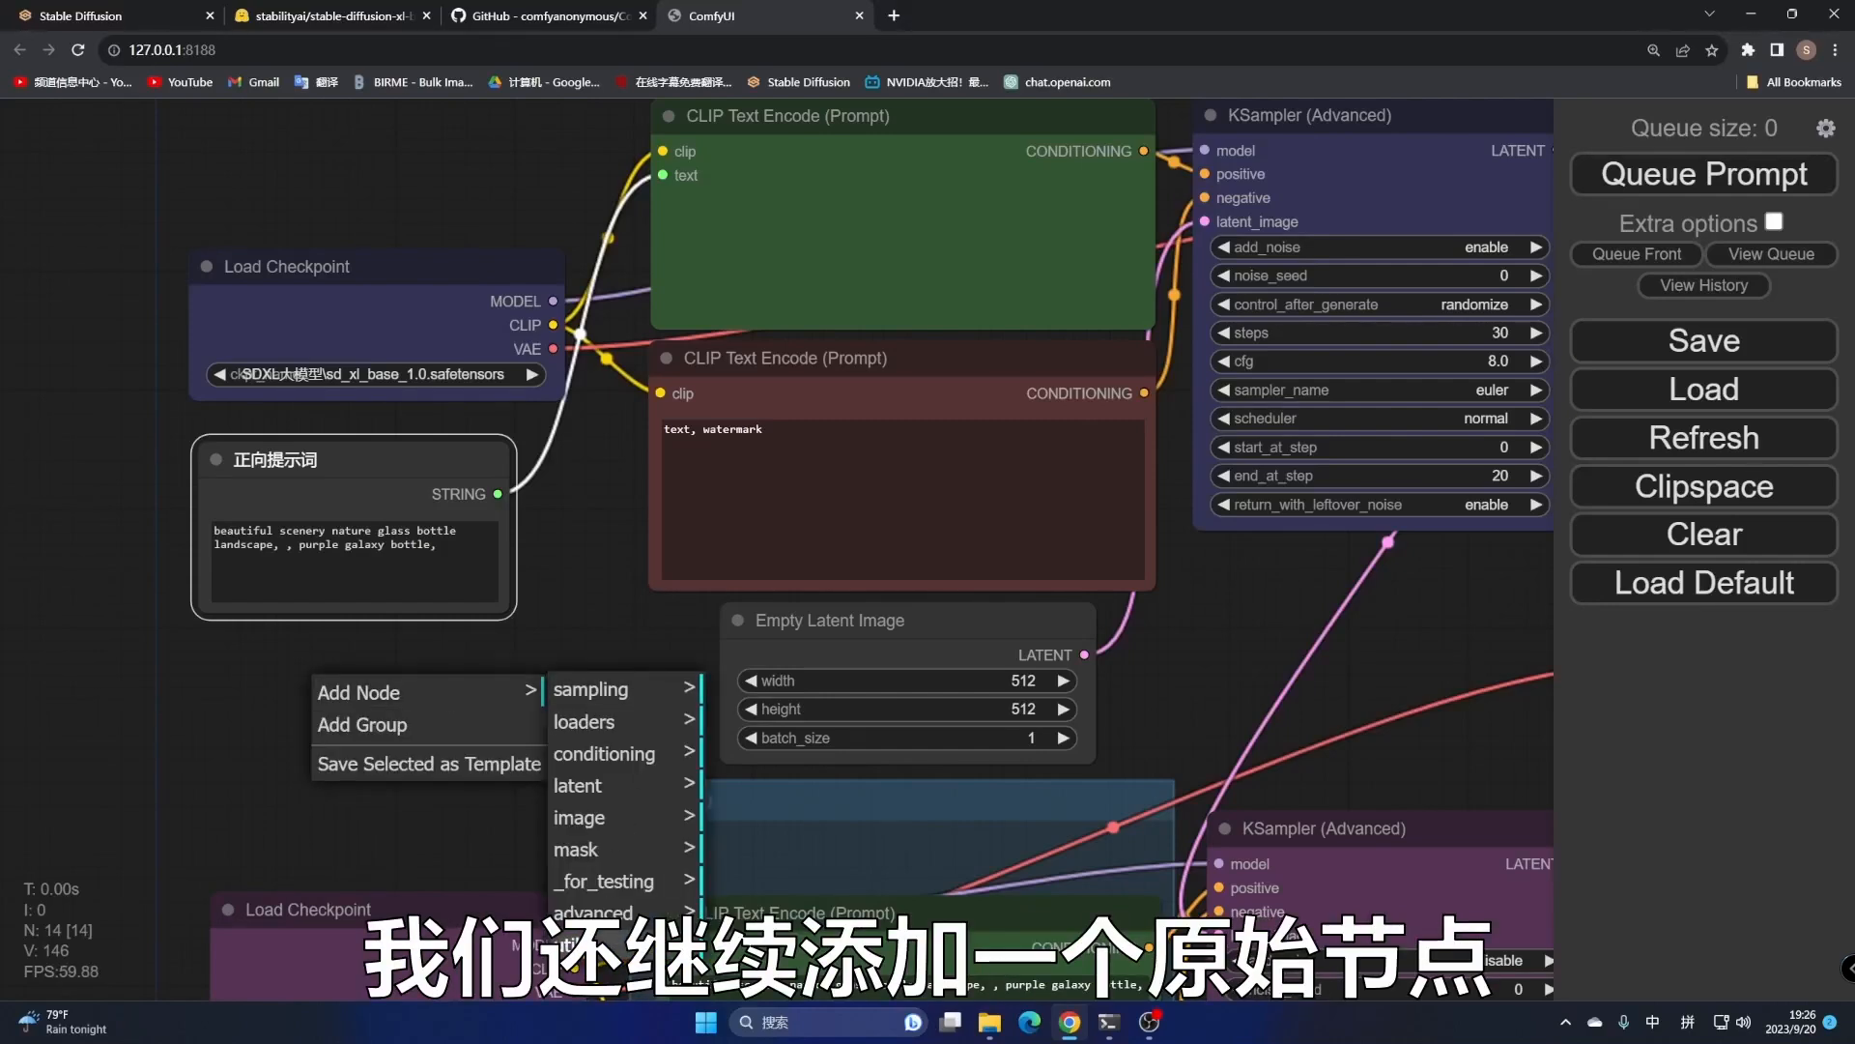
click(589, 944)
click(745, 756)
drag(505, 675, 401, 679)
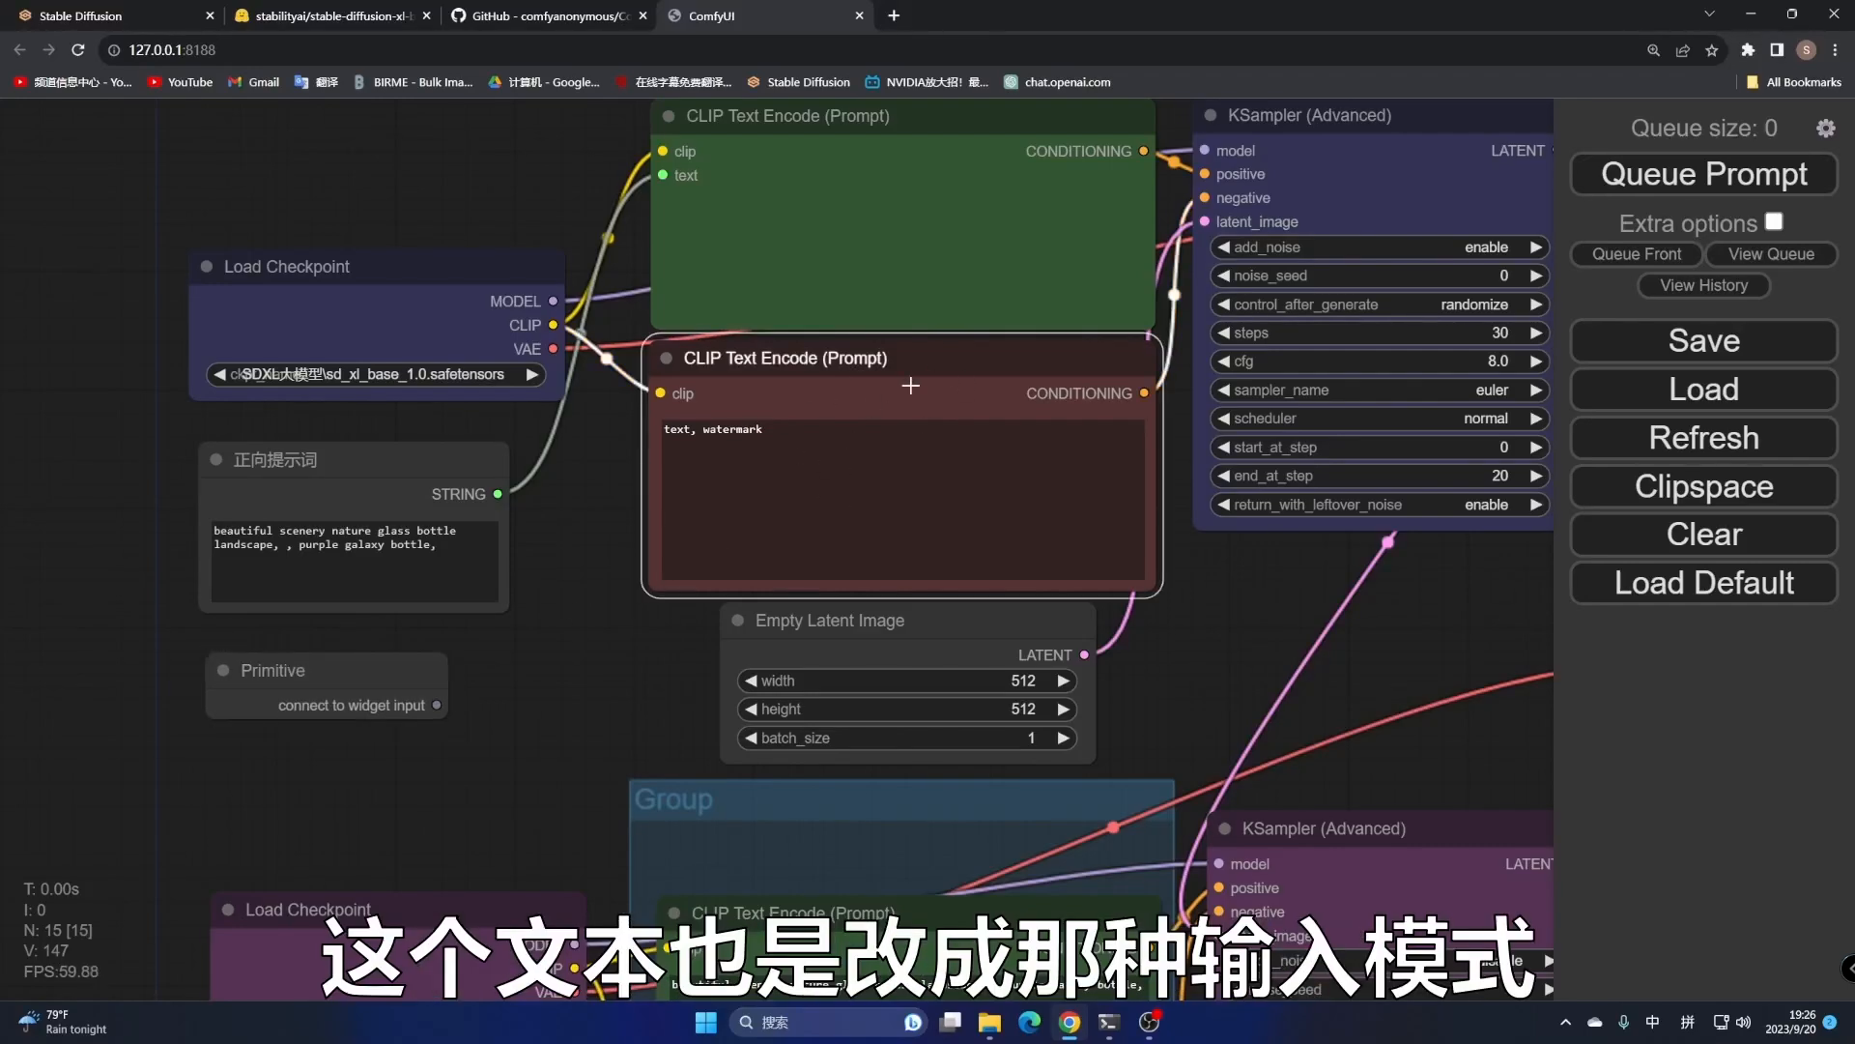
Convert the text of the base negative CLIP Text Encode (Prompt) node to an input and connect it to the new Primitive node
right_click(911, 386)
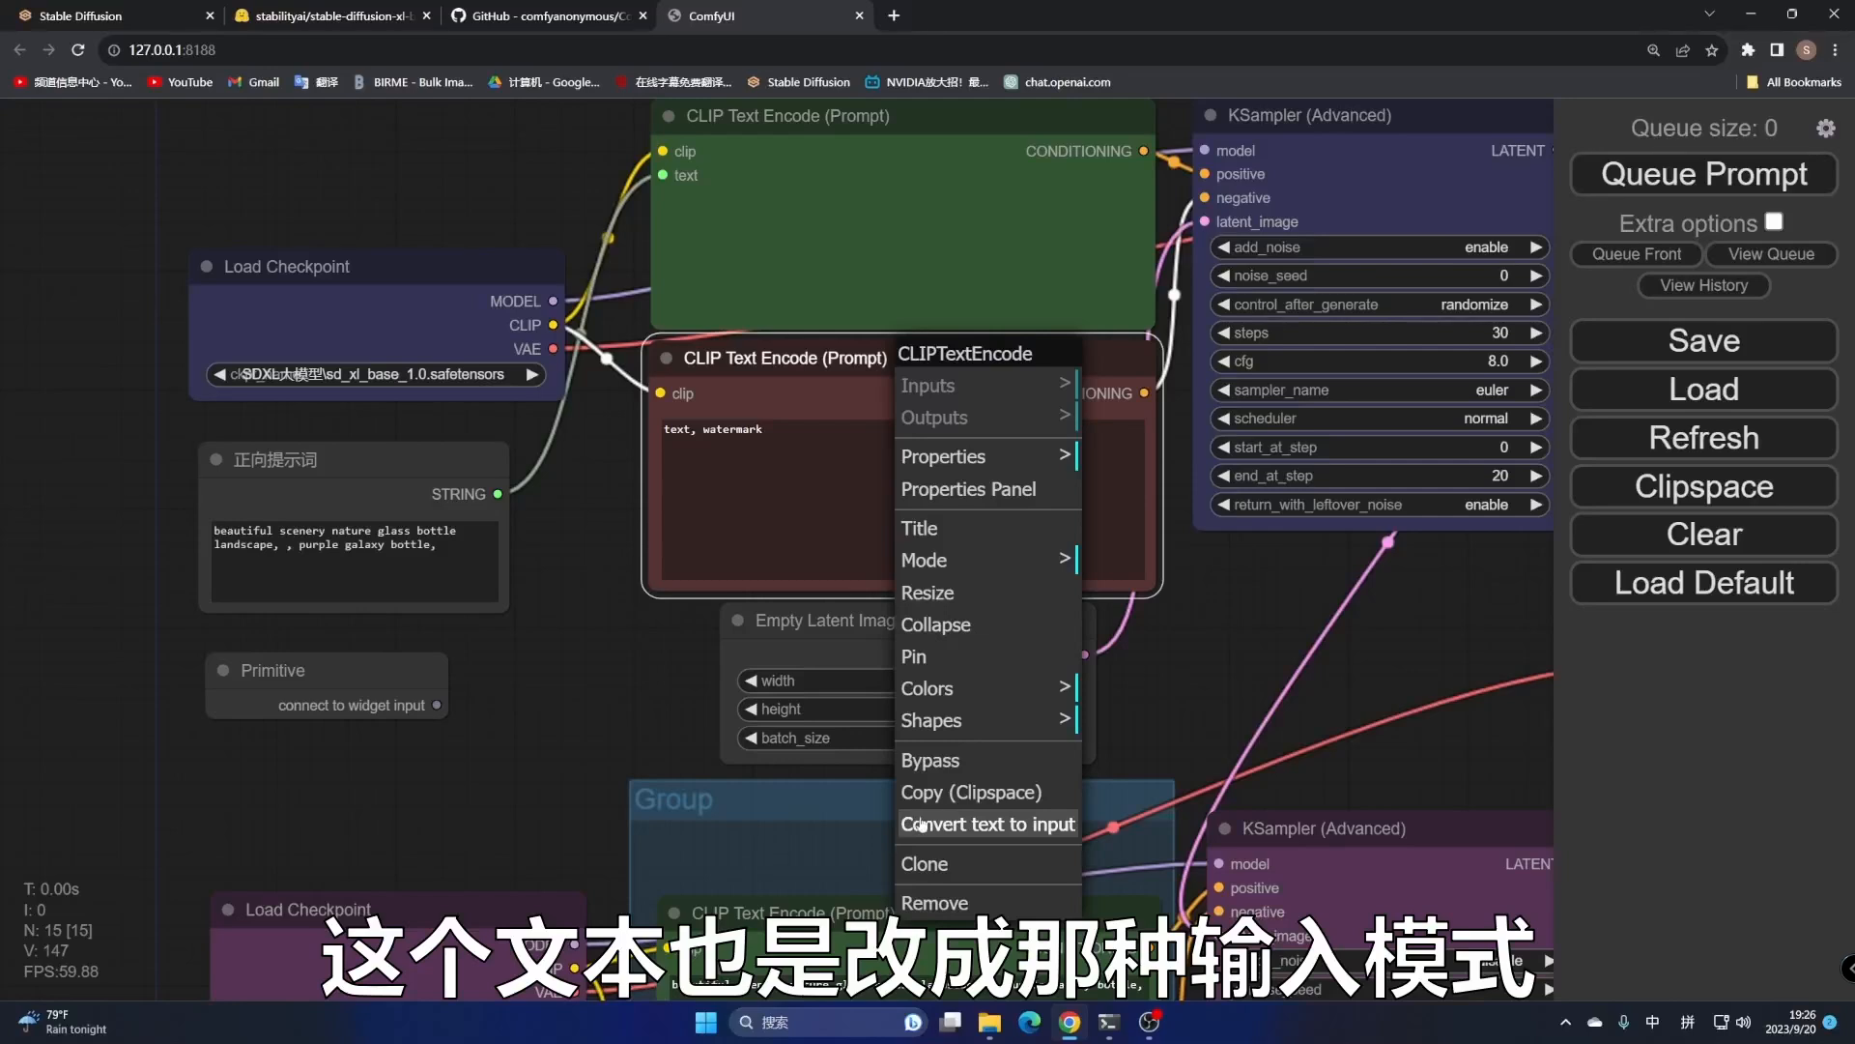
click(993, 824)
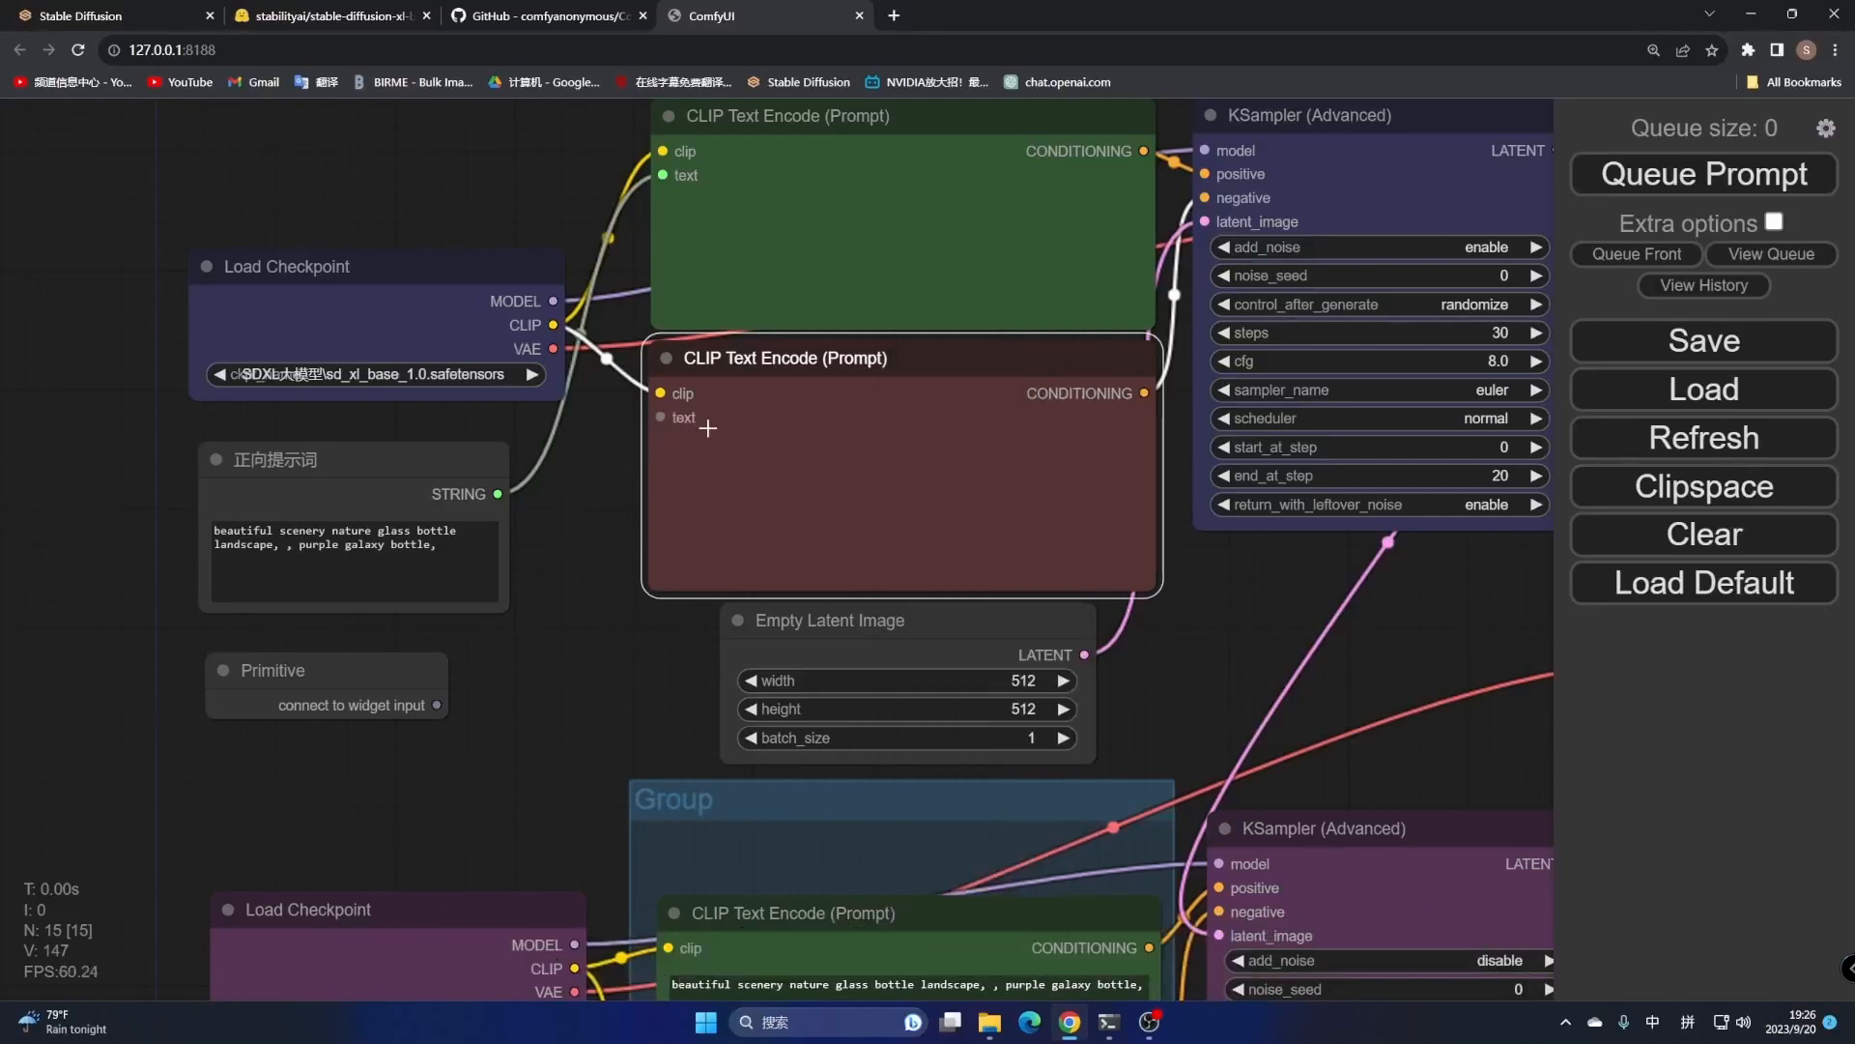
drag(660, 418, 437, 704)
Enlarge the second Primitive node and align it beneath the 正向提示词 node
drag(557, 690, 606, 620)
drag(504, 708, 588, 742)
drag(493, 607, 478, 590)
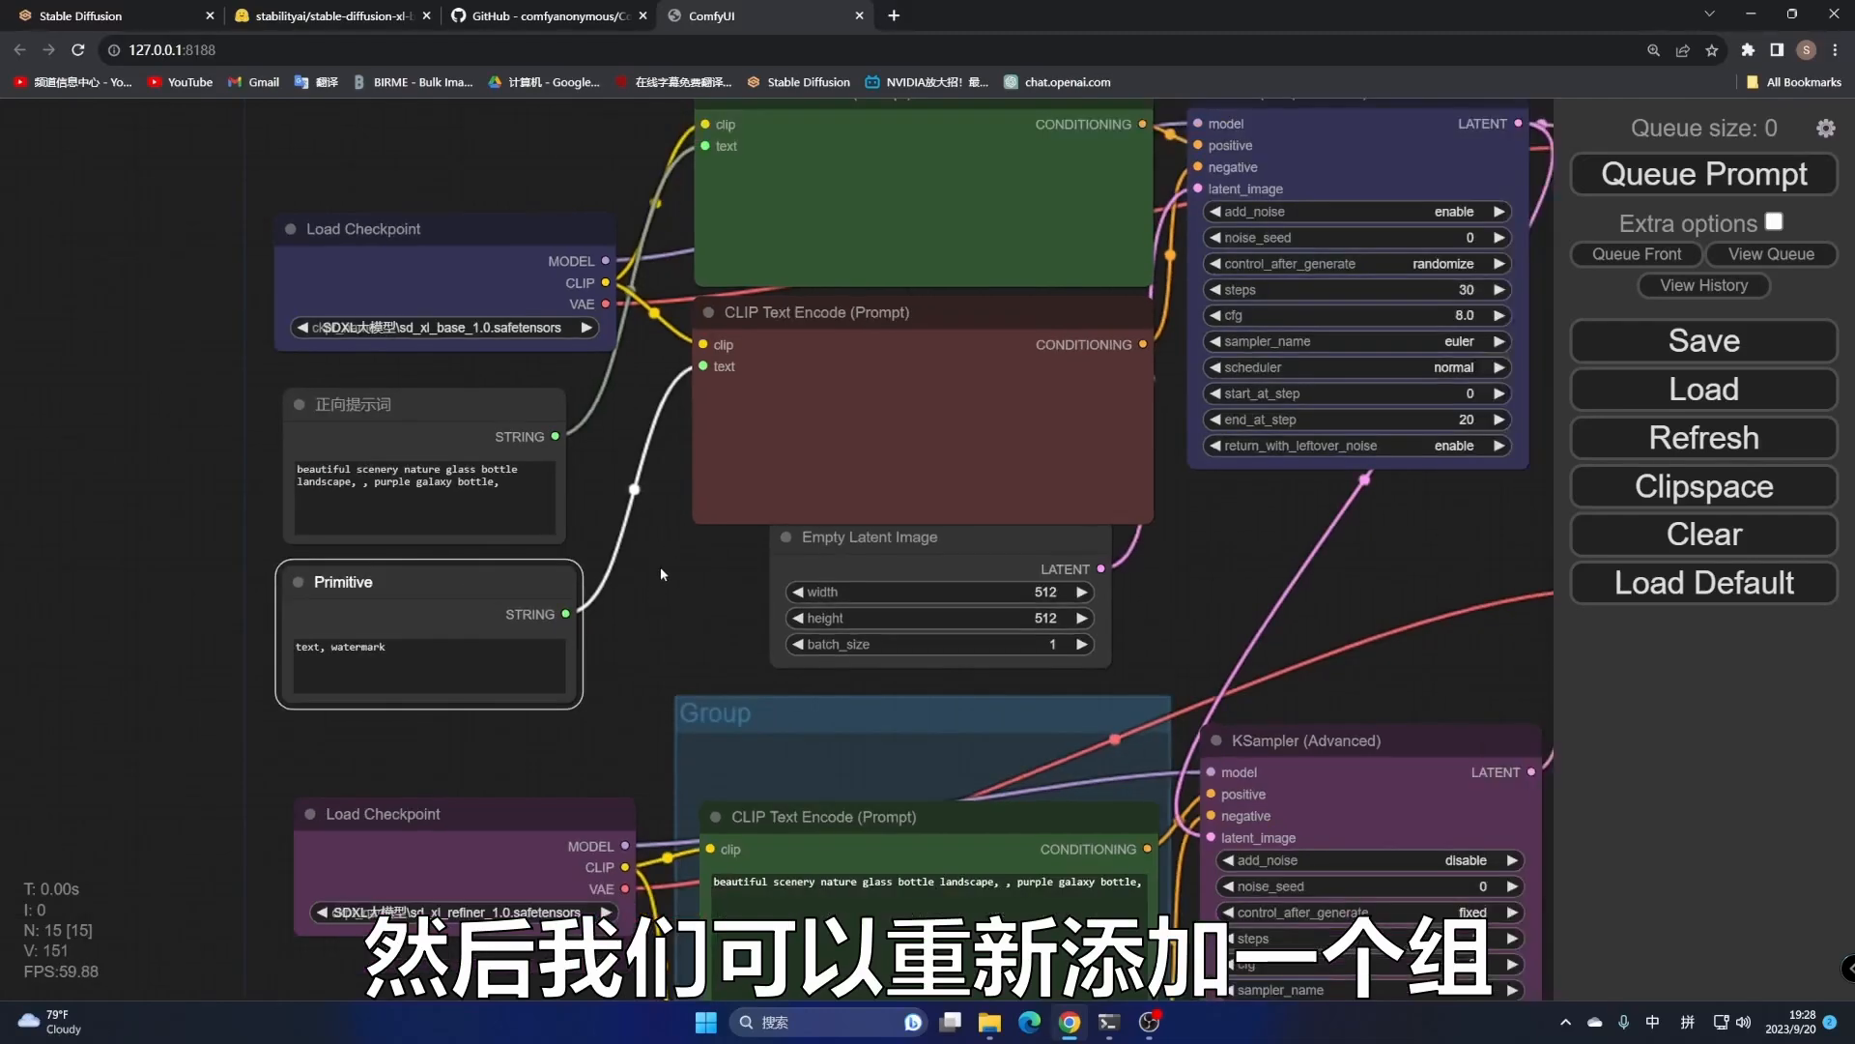
Add a group in an empty area below the lower KSampler (Advanced) and move it over towards the refiner Load Checkpoint
scroll(660, 566, down, 3)
scroll(667, 582, down, 1)
drag(1227, 771, 976, 491)
scroll(976, 491, up, 2)
scroll(976, 494, up, 2)
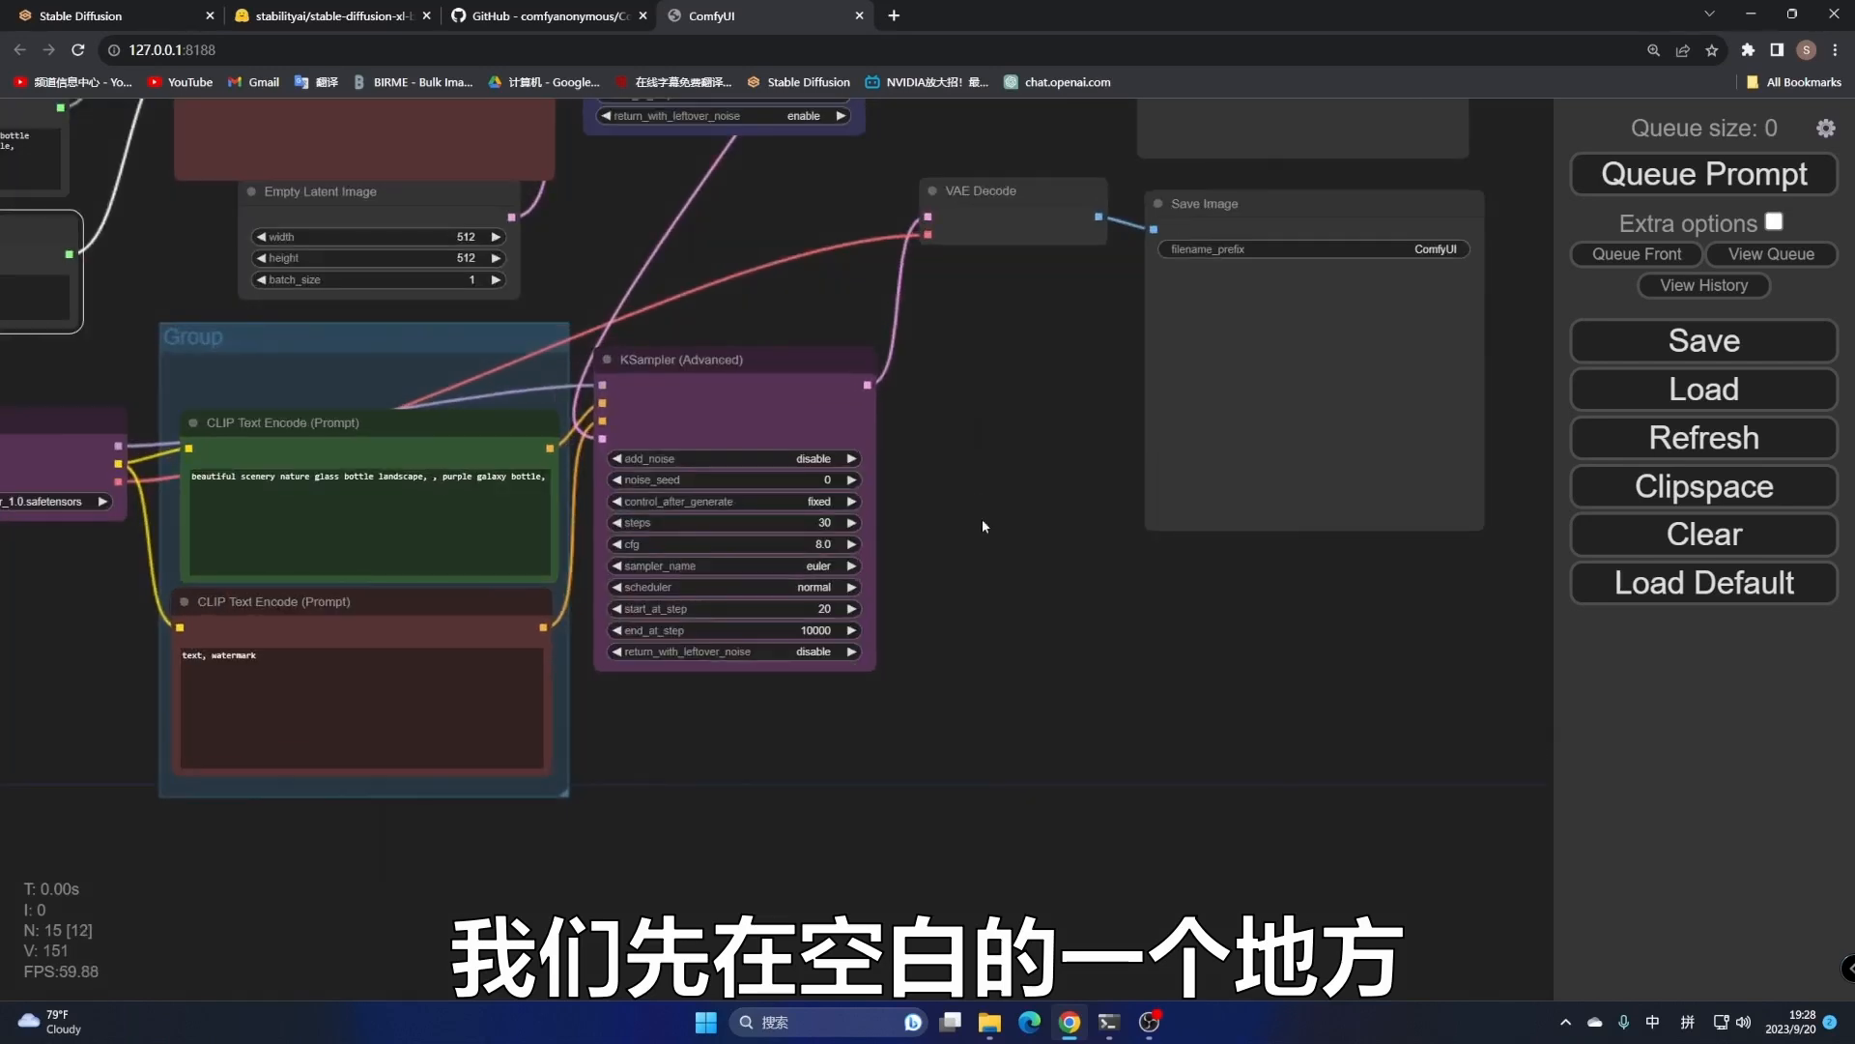
right_click(995, 651)
click(1056, 696)
drag(1111, 718, 63, 595)
drag(791, 739, 1160, 738)
drag(855, 558, 1175, 750)
Shift the refiner Load Checkpoint node down and stack the two Primitive nodes closer together to make room for a surrounding group
drag(657, 437, 693, 493)
drag(757, 770, 695, 819)
drag(696, 532, 690, 636)
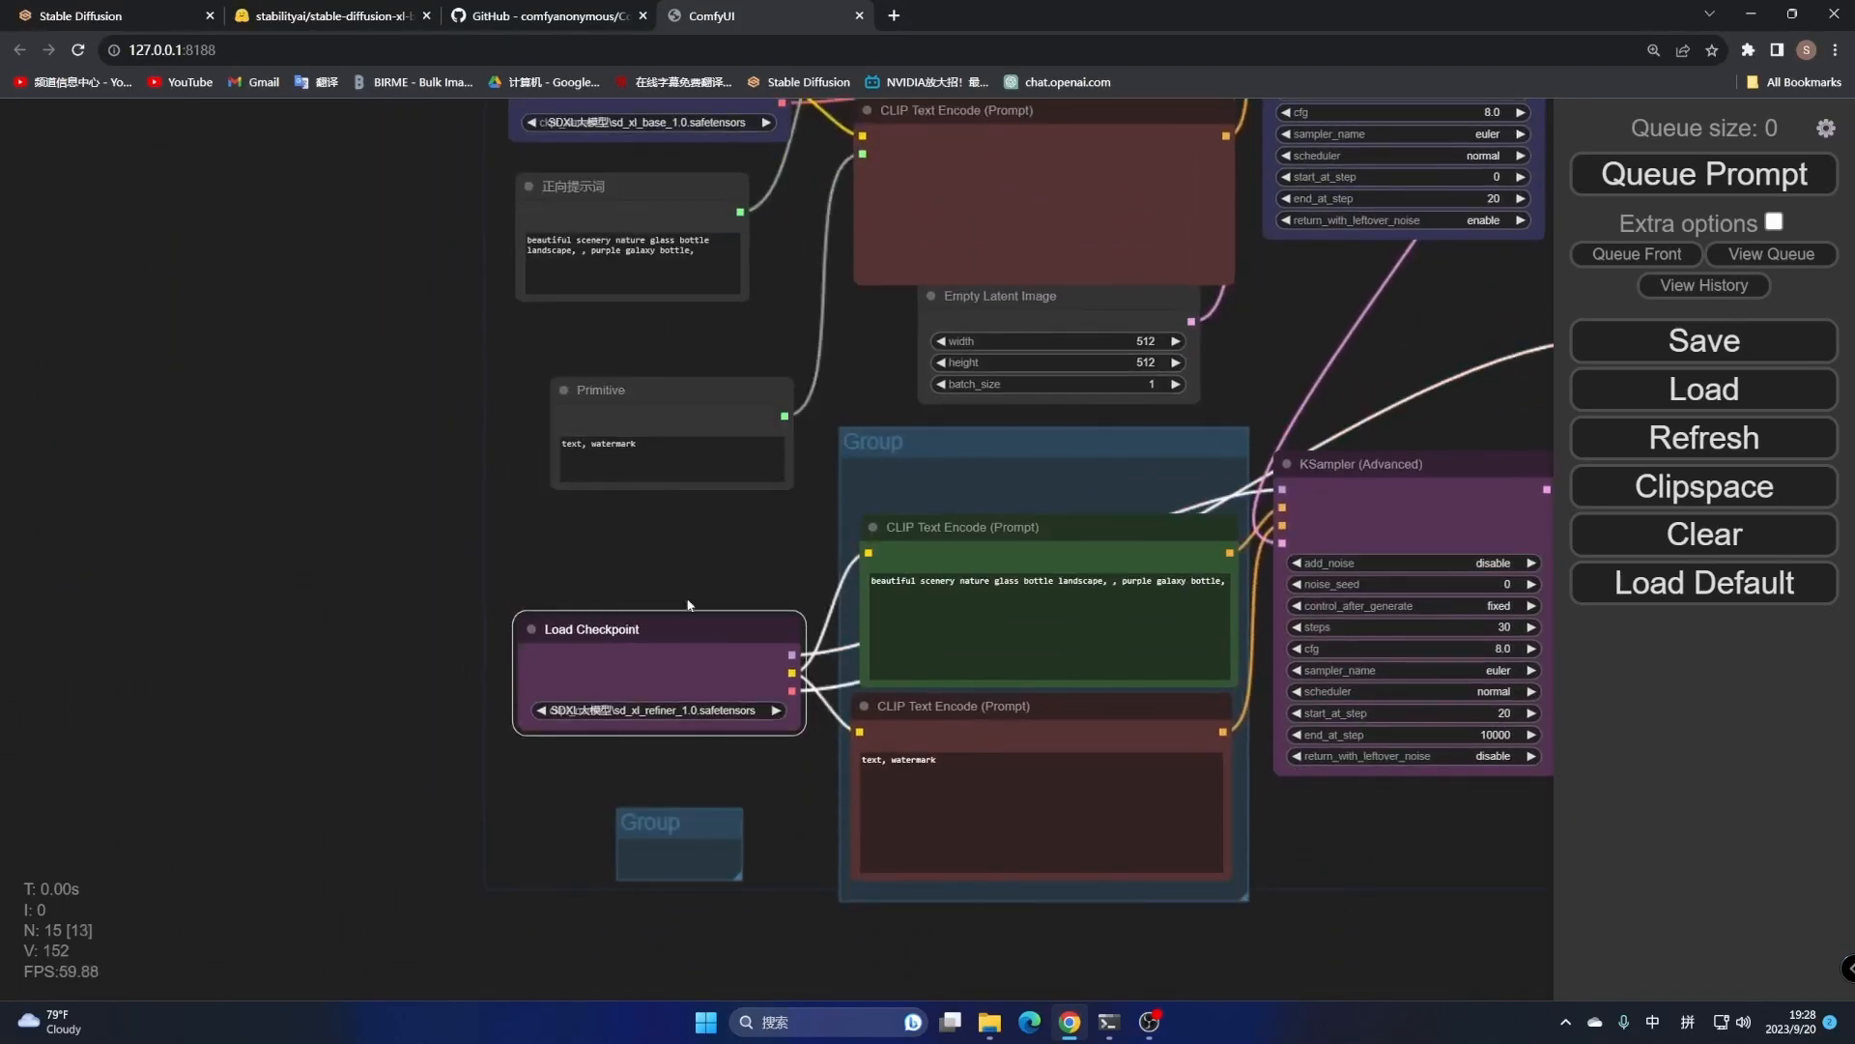
drag(696, 400, 685, 442)
drag(643, 184, 666, 275)
Place the new group behind the two Primitive nodes, enlarge it to enclose both, and adjust the nodes' spacing inside it
drag(680, 809, 596, 189)
drag(649, 246, 798, 543)
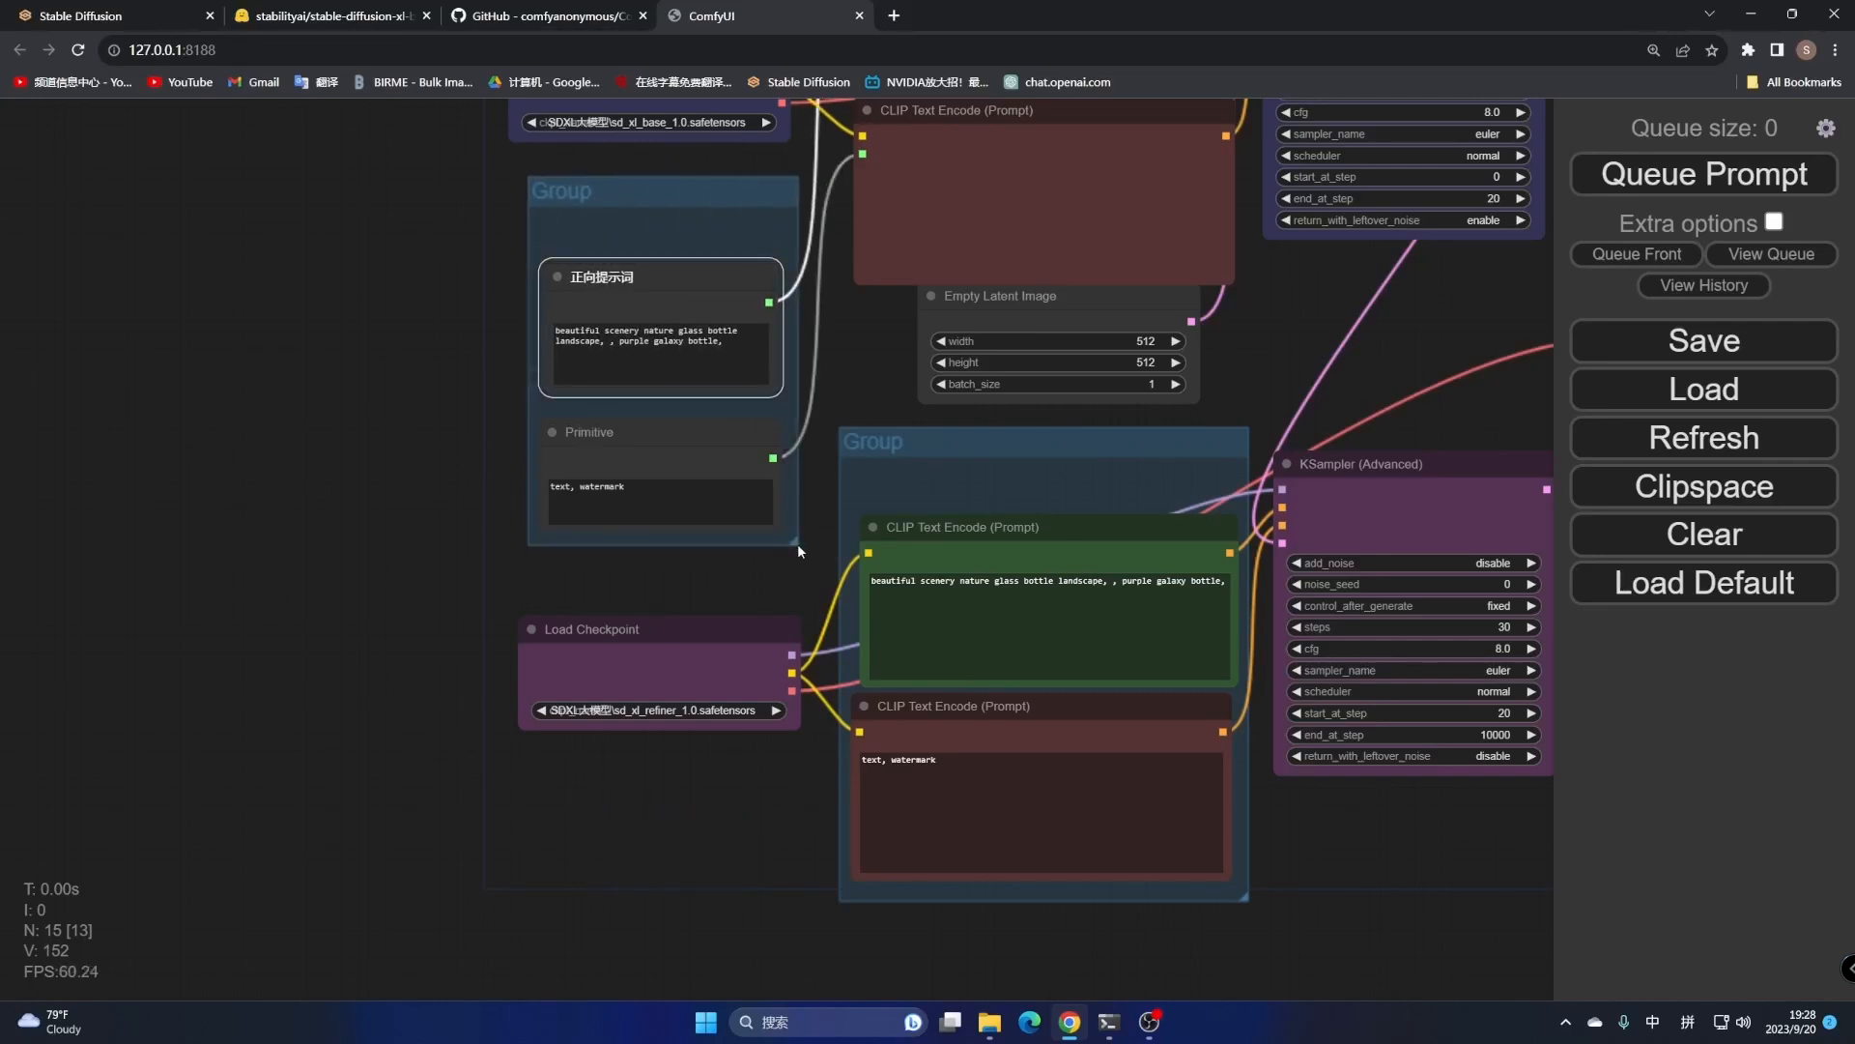
drag(712, 278, 709, 256)
drag(692, 441, 692, 414)
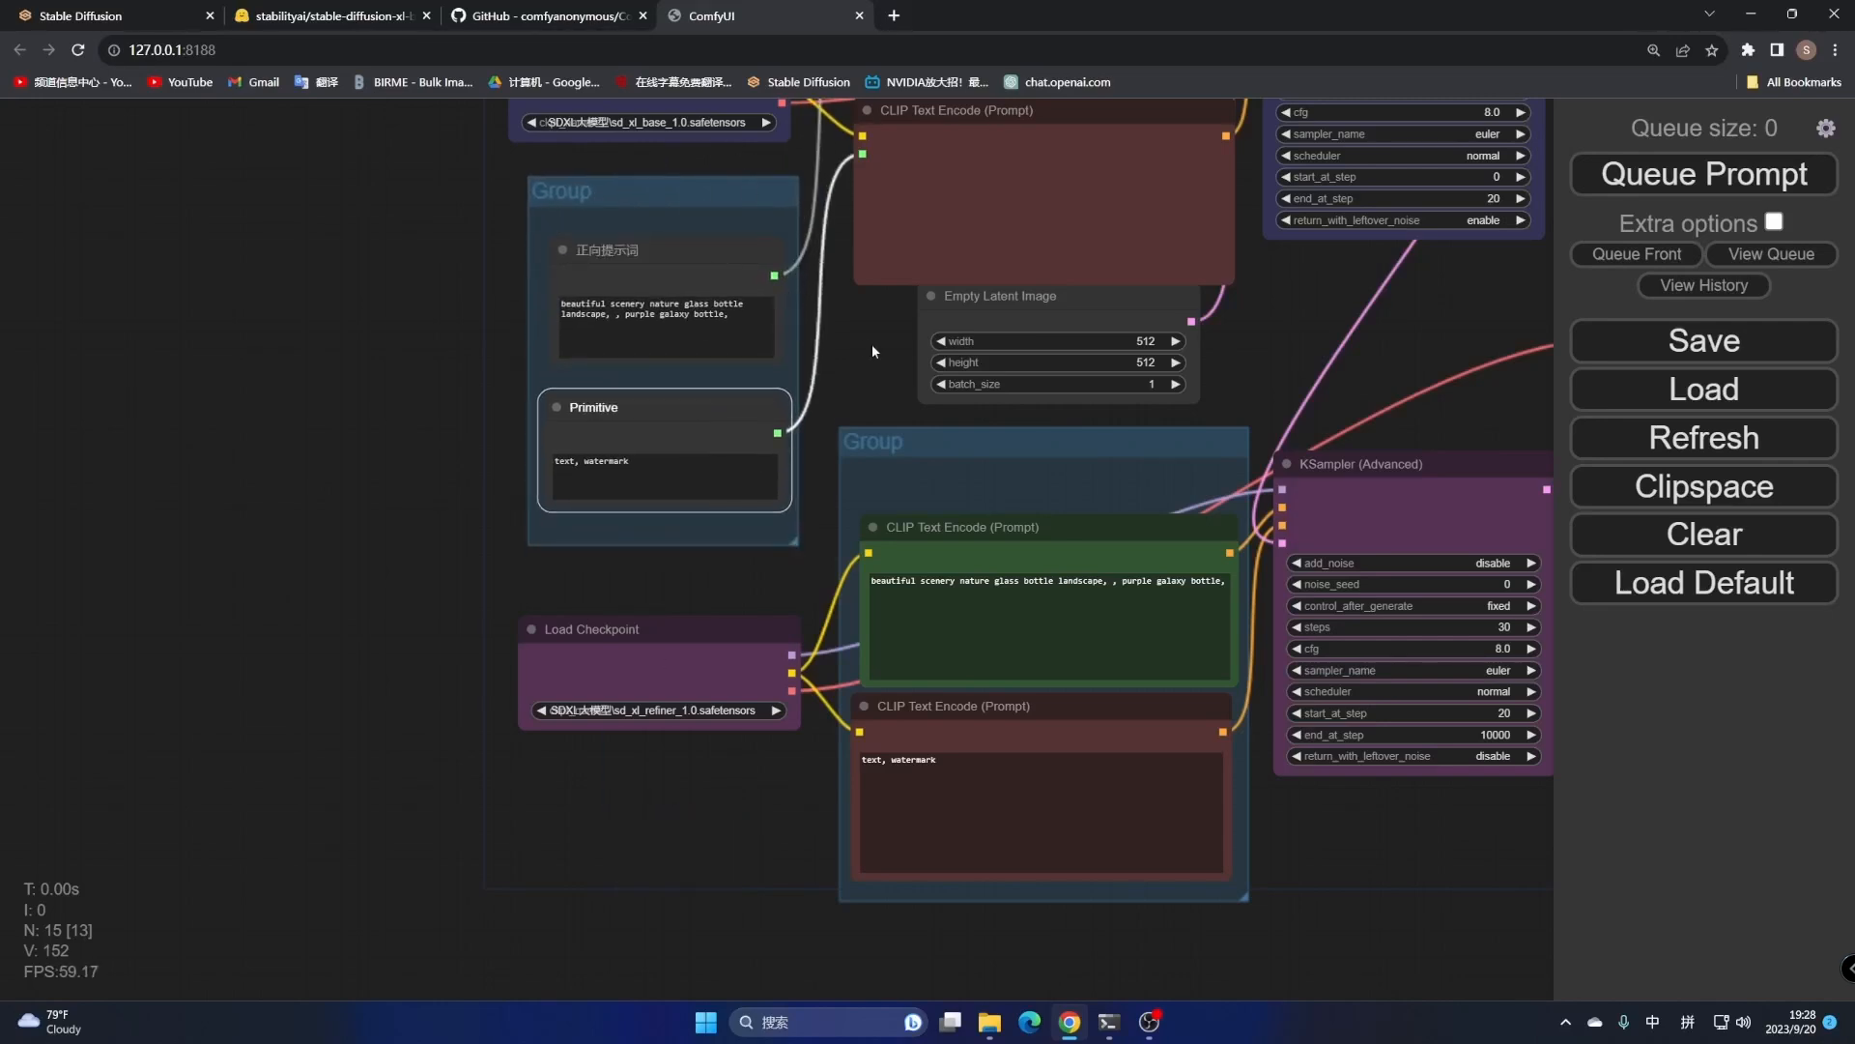
Retitle the group around the two Primitive nodes as 提示词
scroll(734, 450, up, 3)
right_click(365, 249)
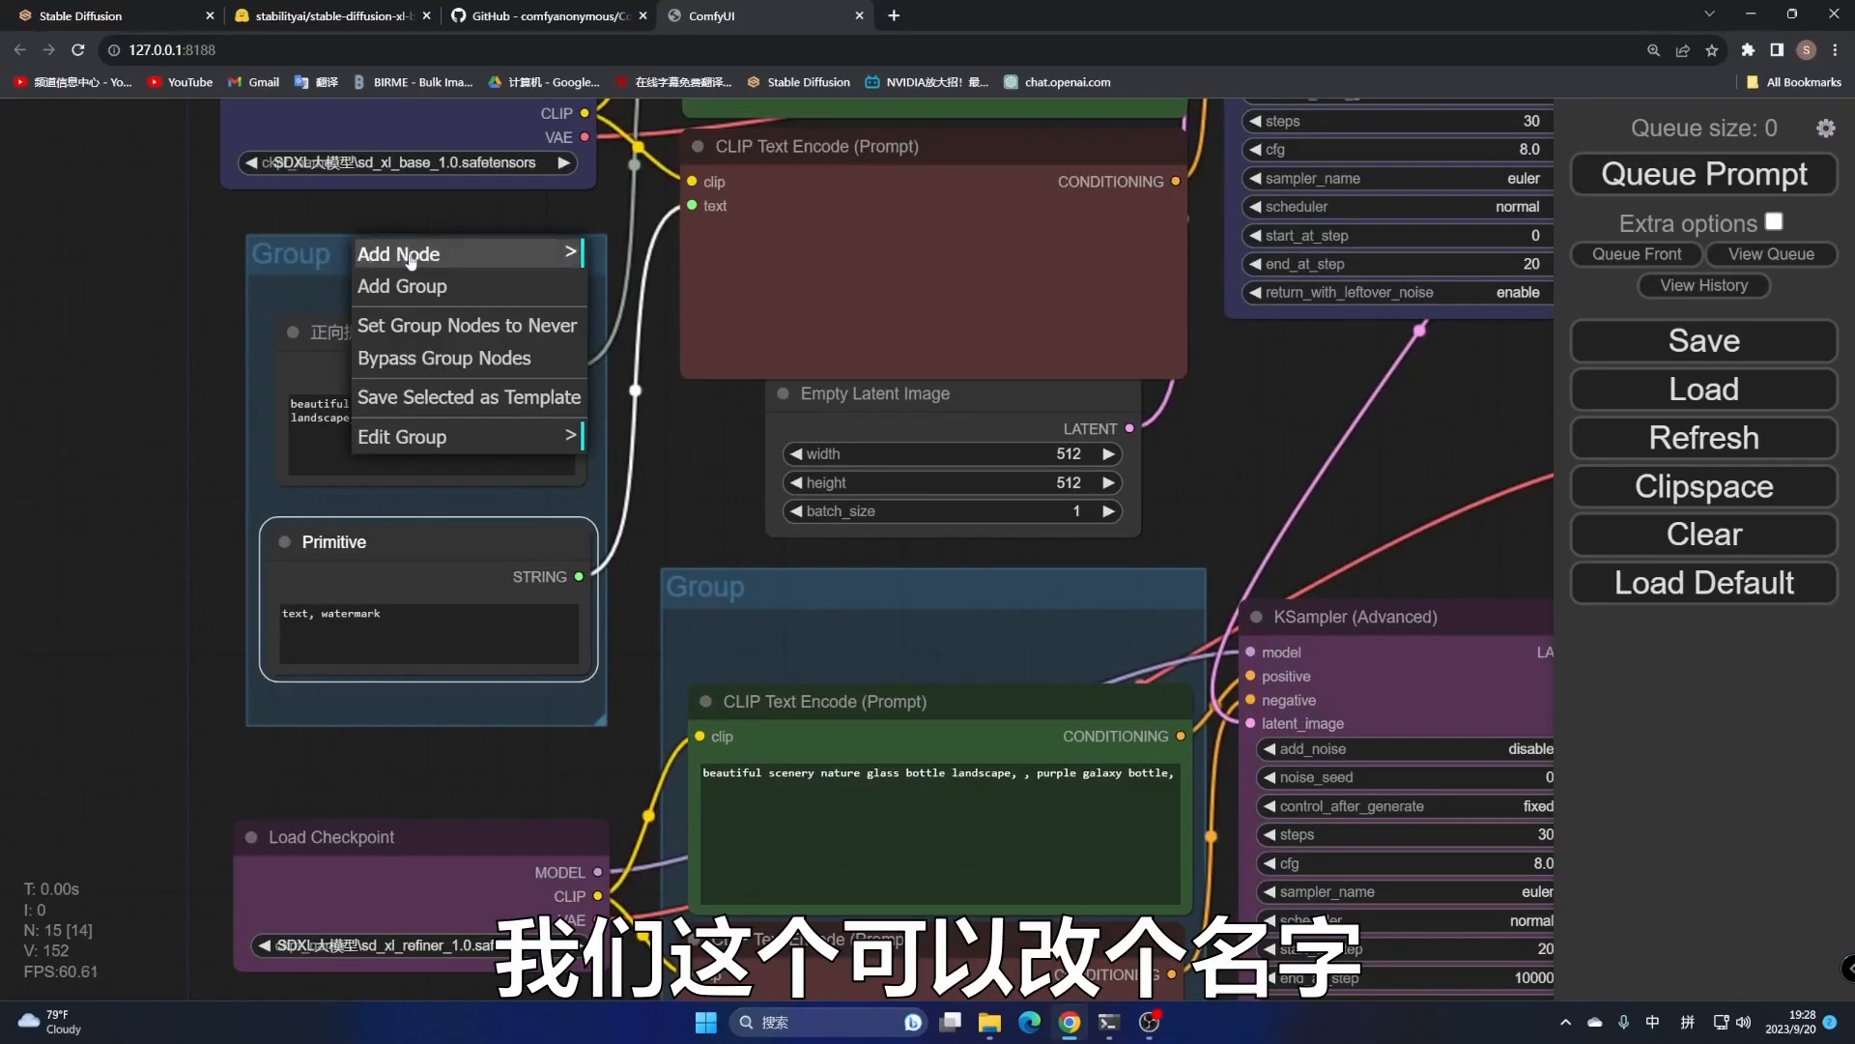
click(428, 437)
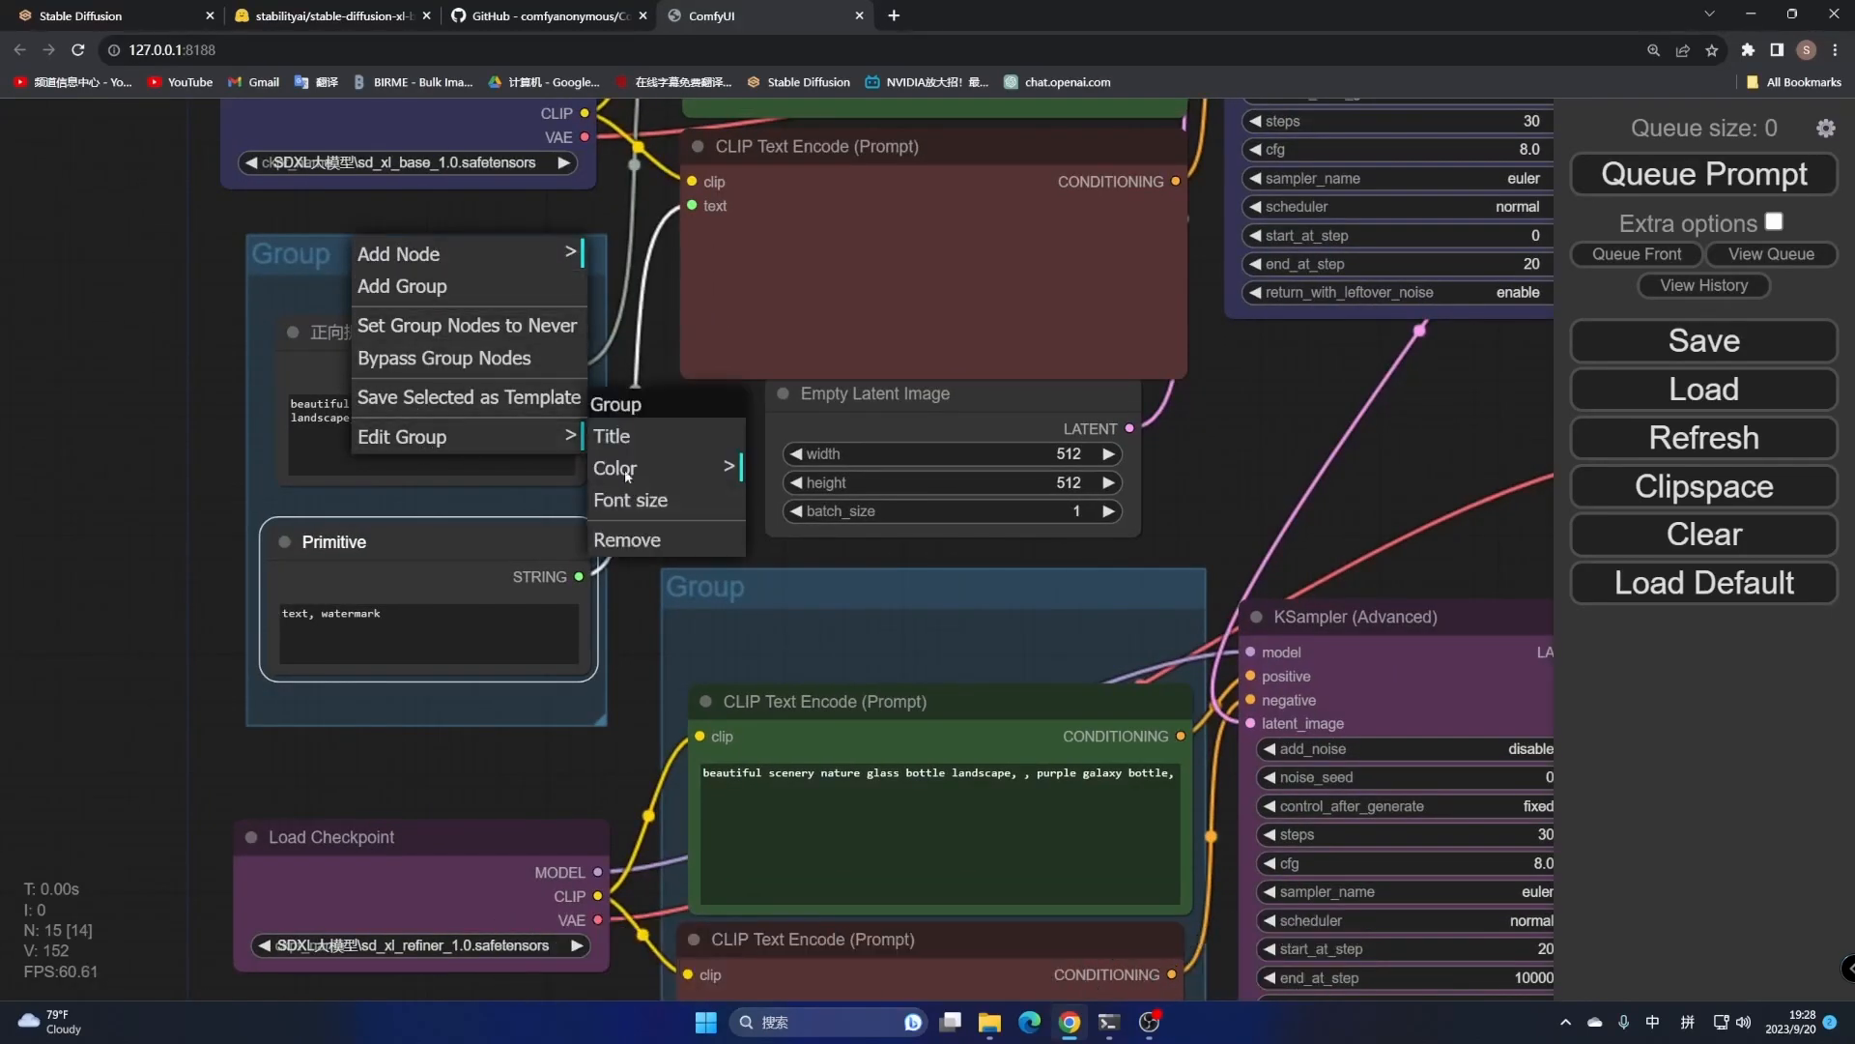
click(623, 435)
double_click(727, 429)
text(提示词)
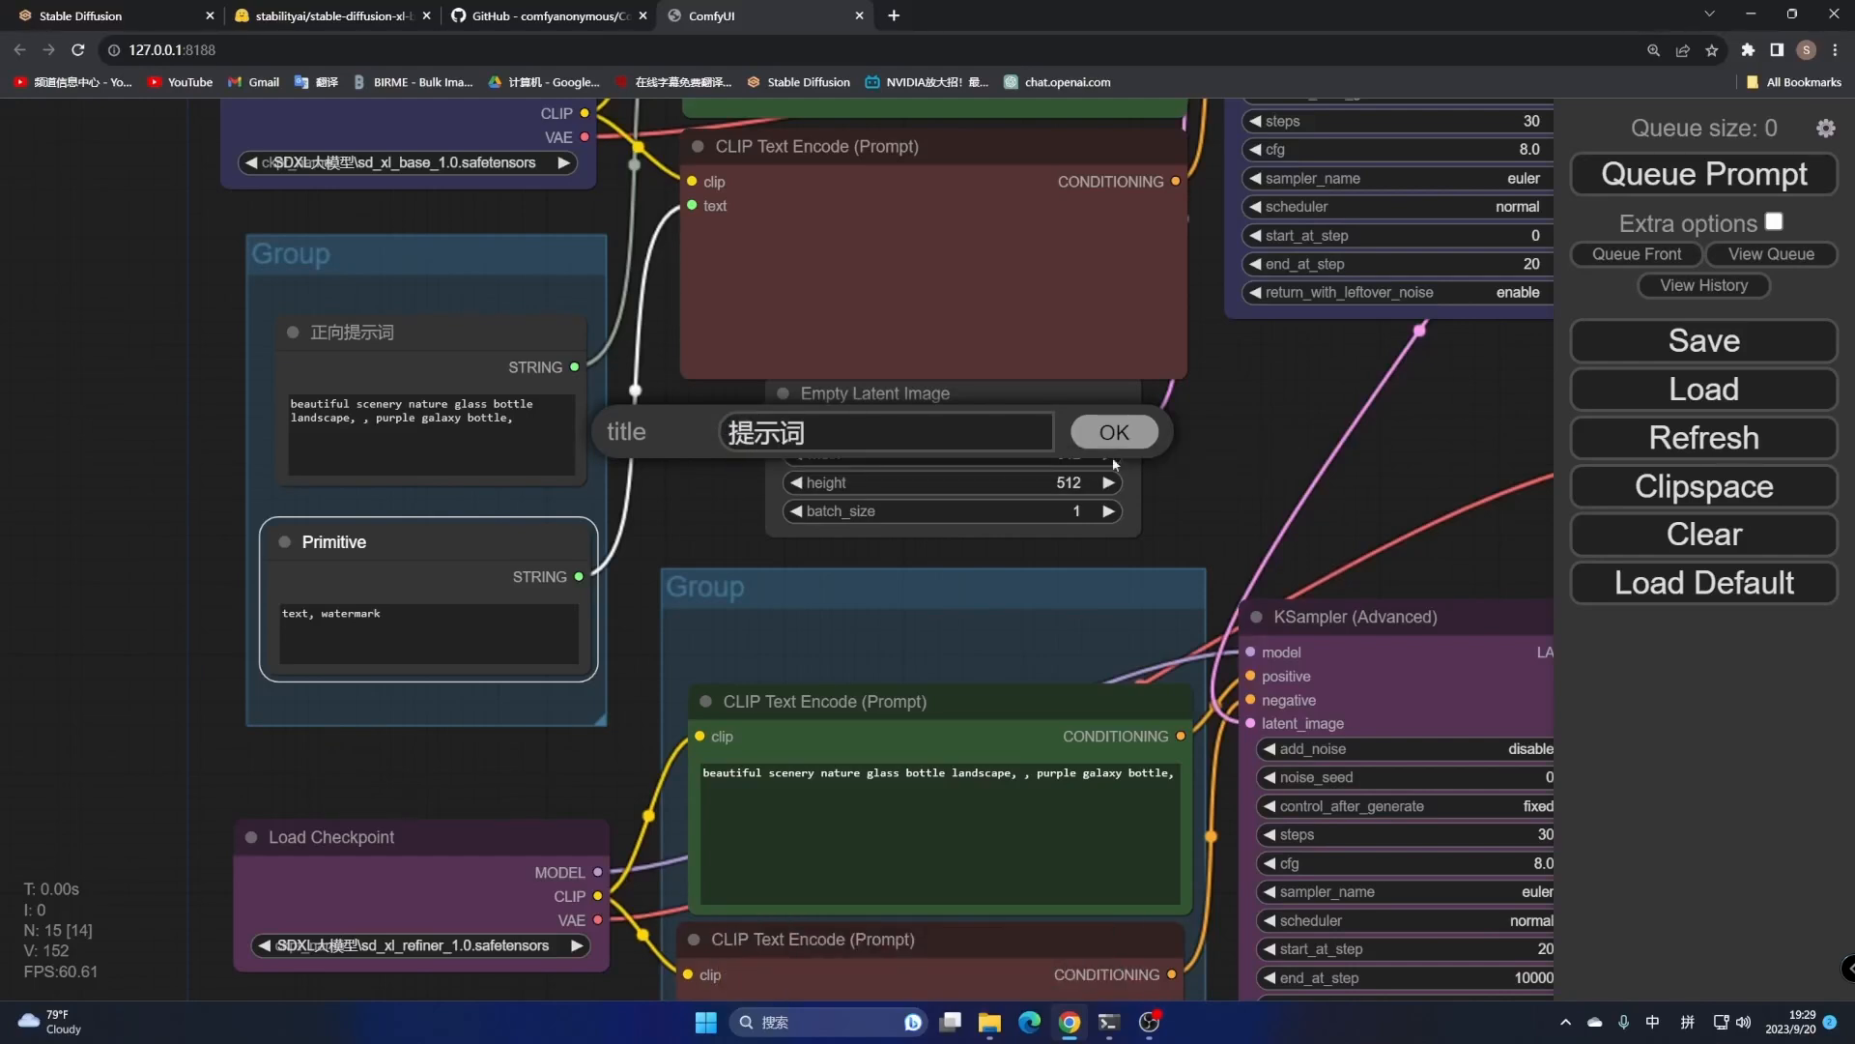
click(1110, 437)
Colour the 正向提示词 node green
right_click(406, 337)
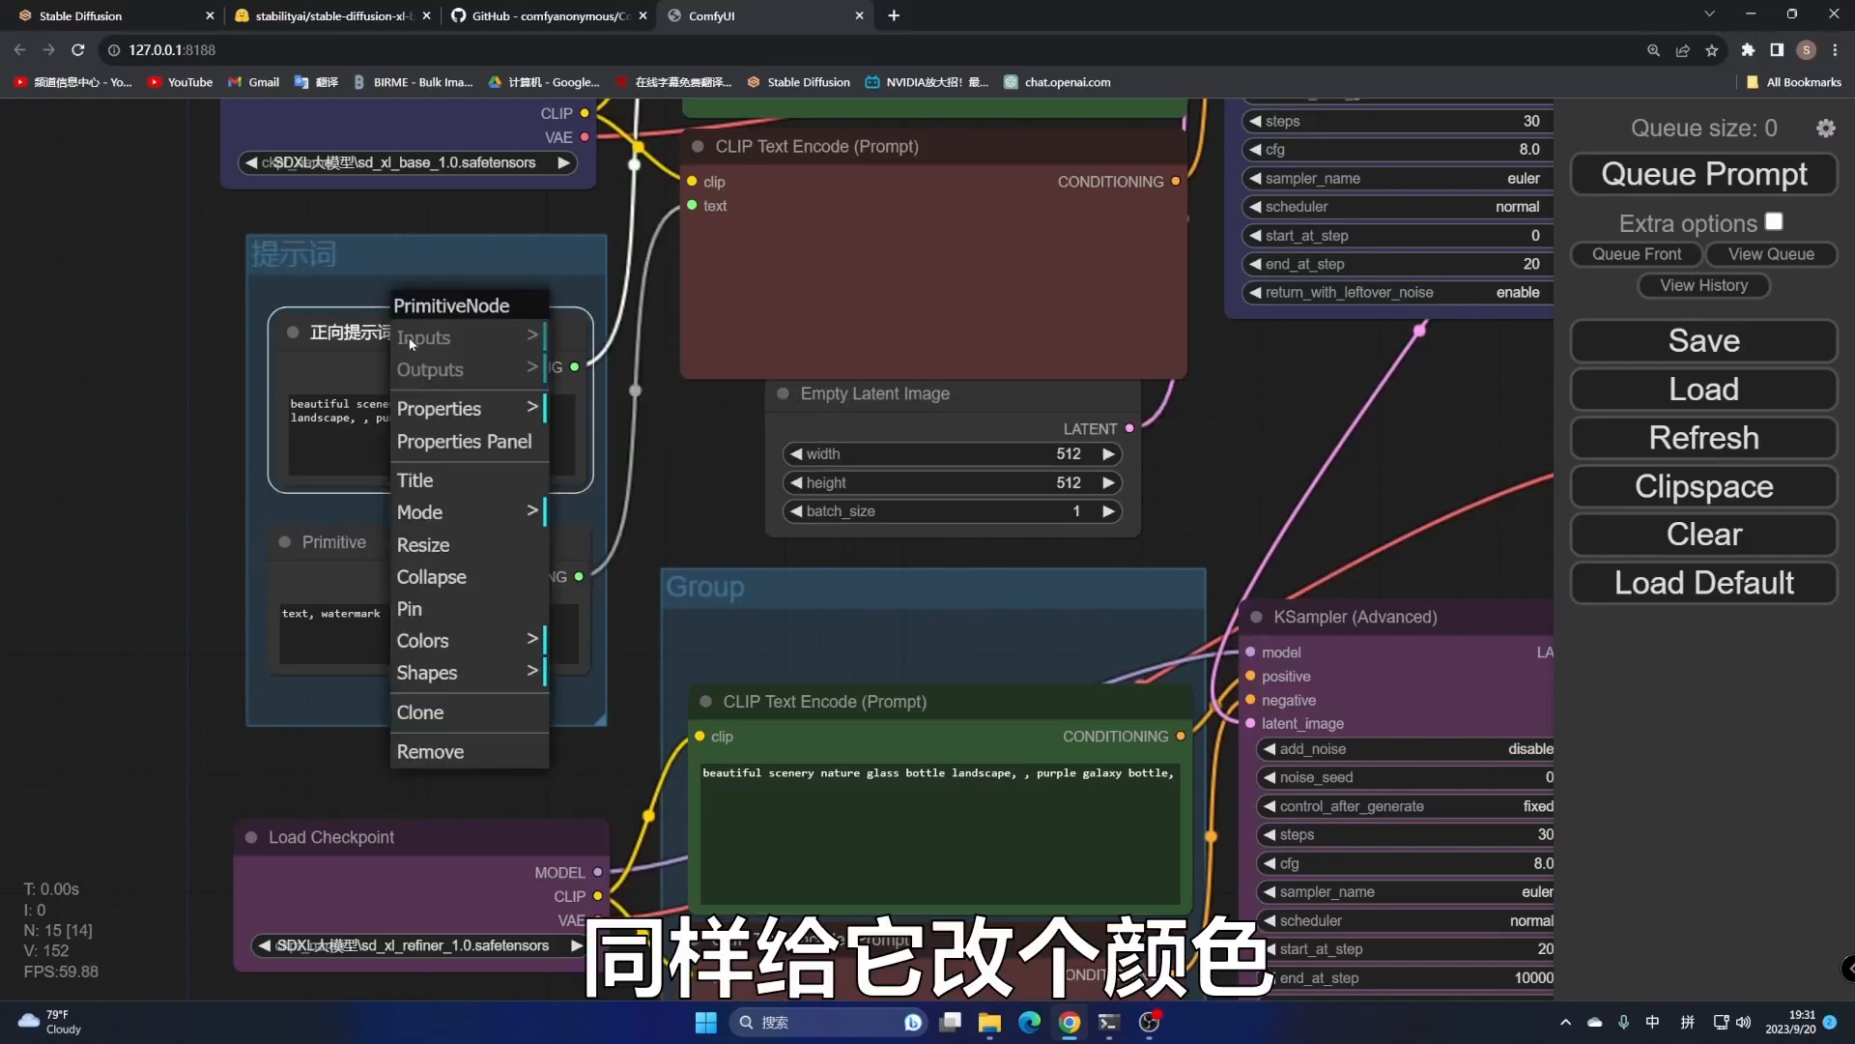
click(460, 641)
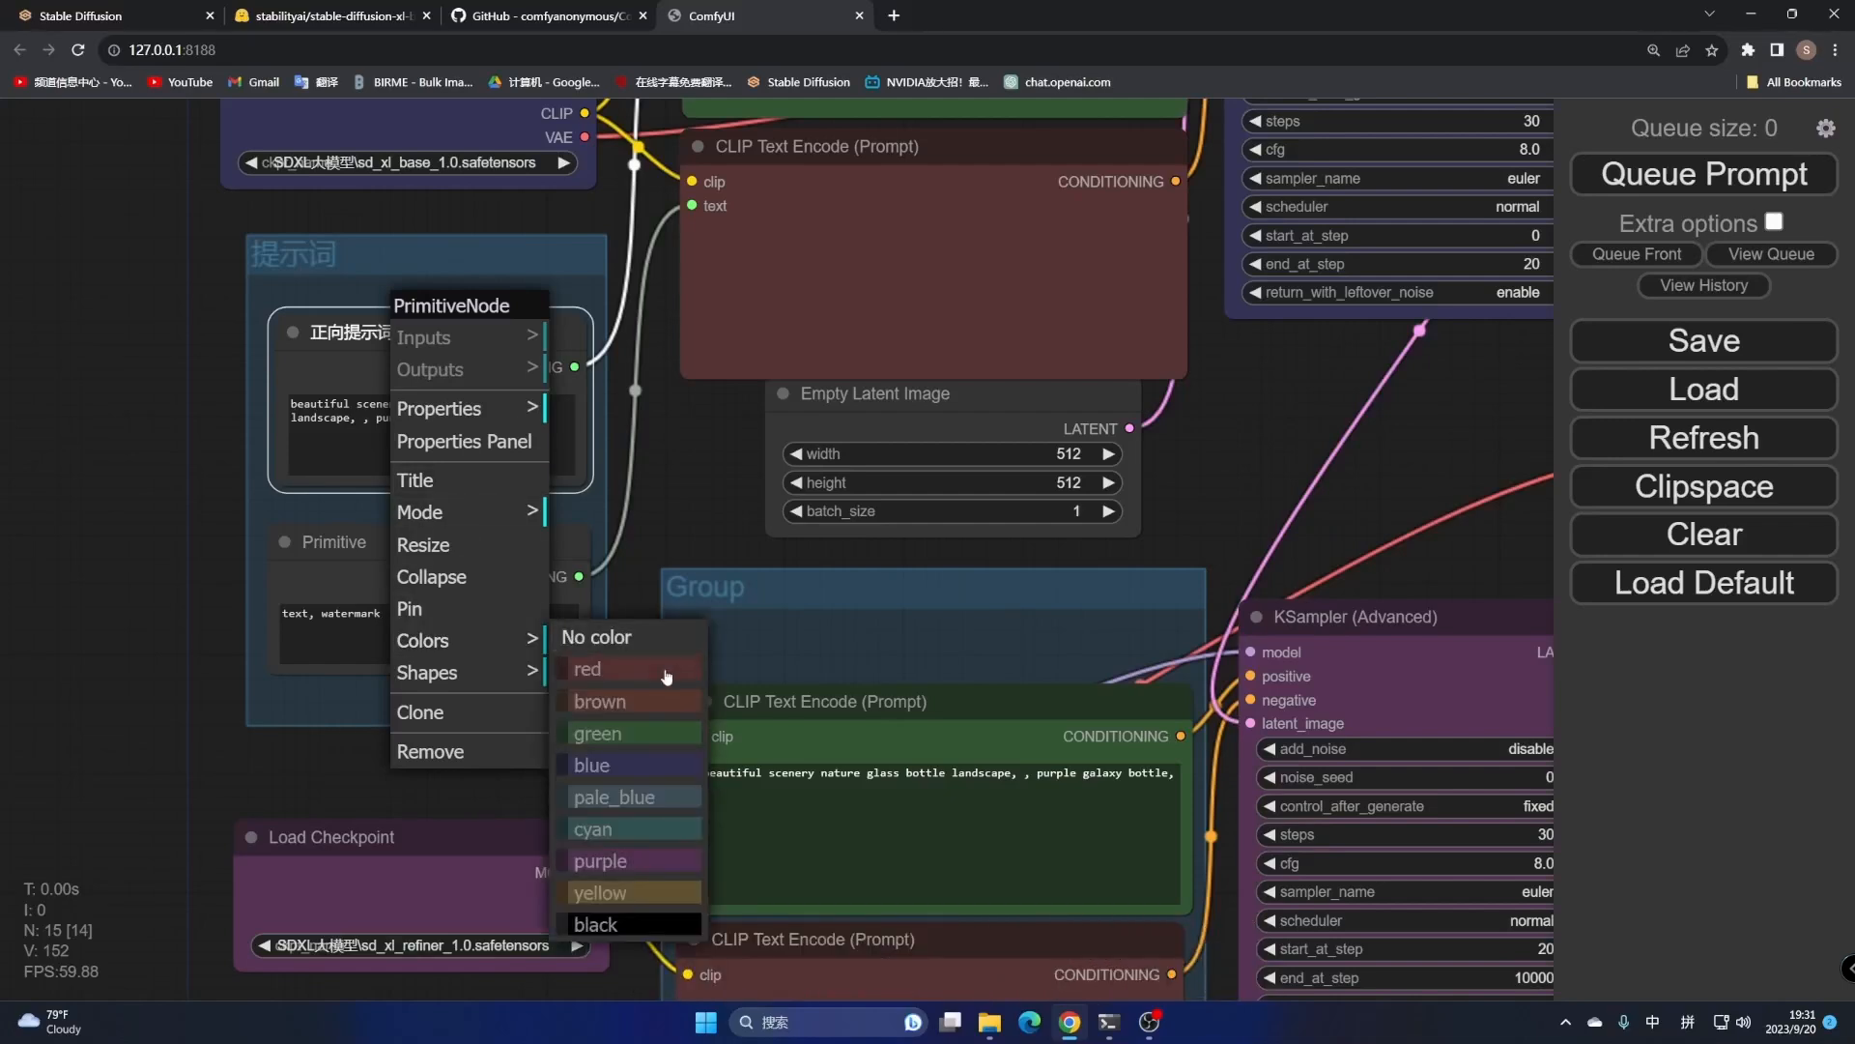
click(623, 736)
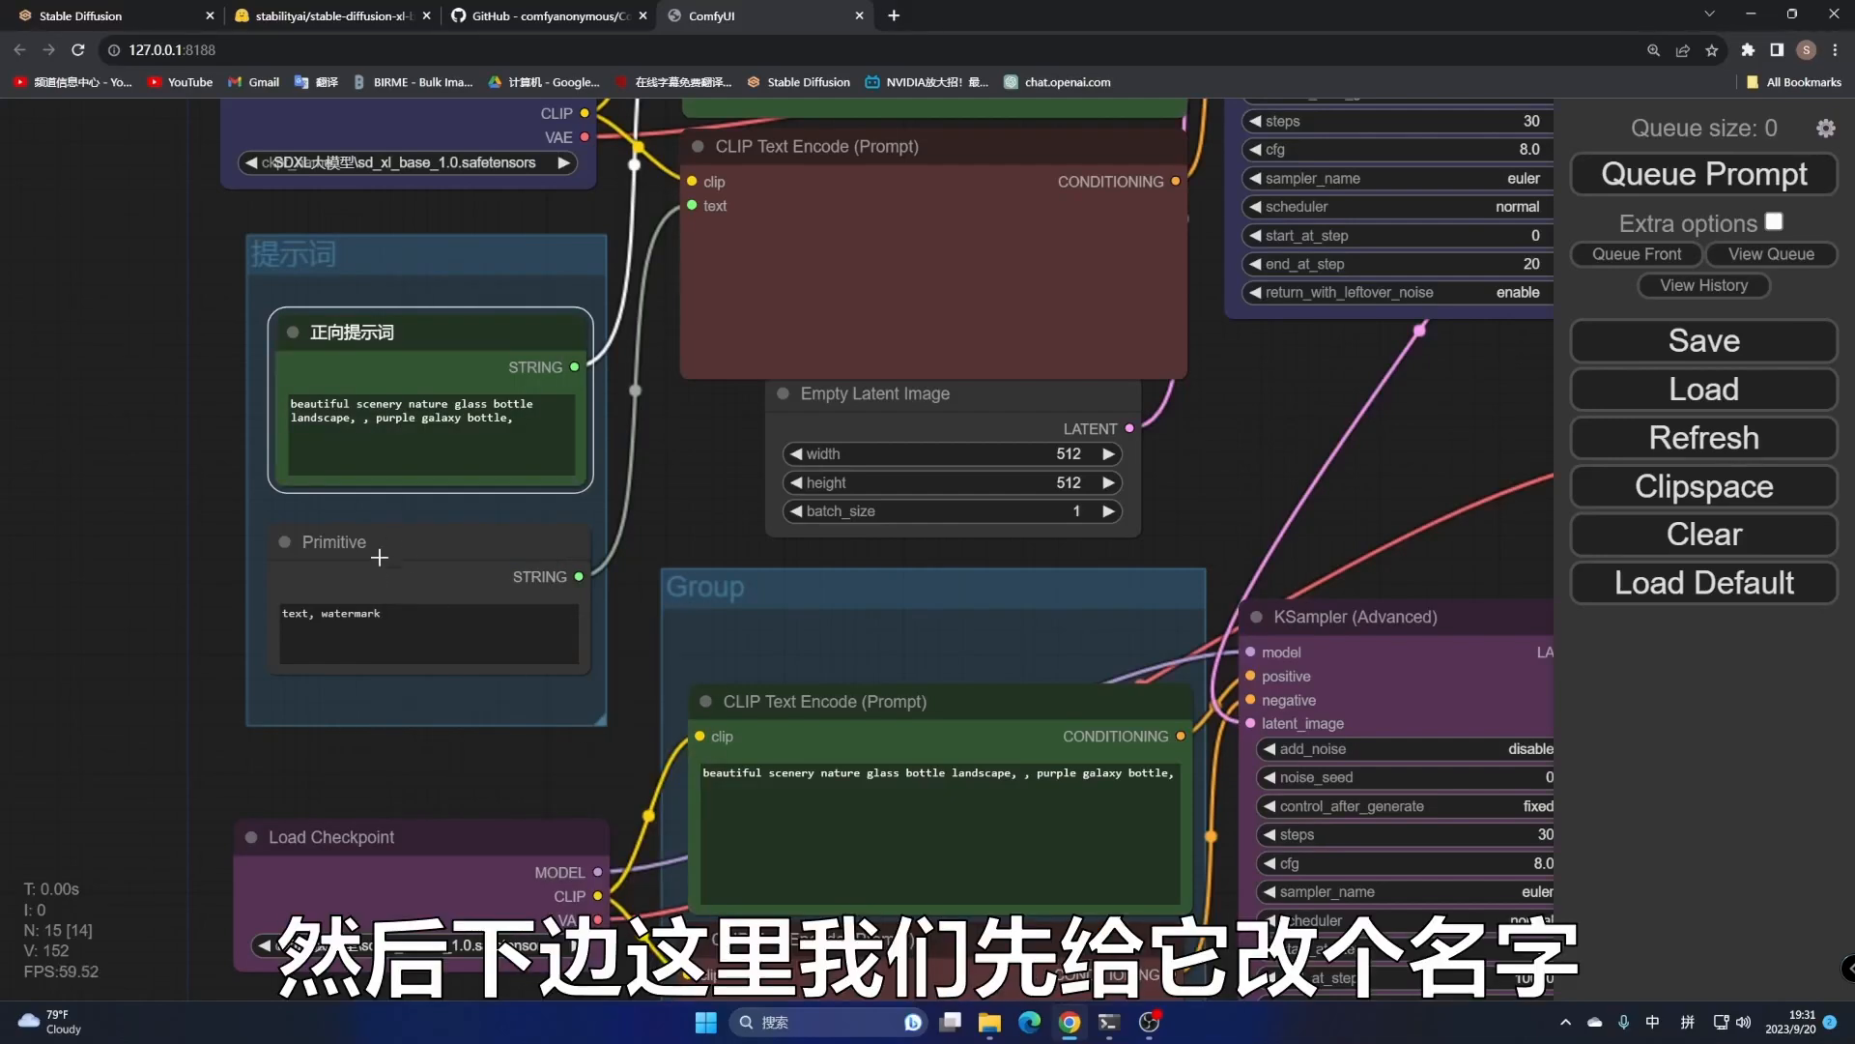
Retitle the Primitive node holding the negative prompt as 反向提示词
right_click(379, 550)
click(415, 692)
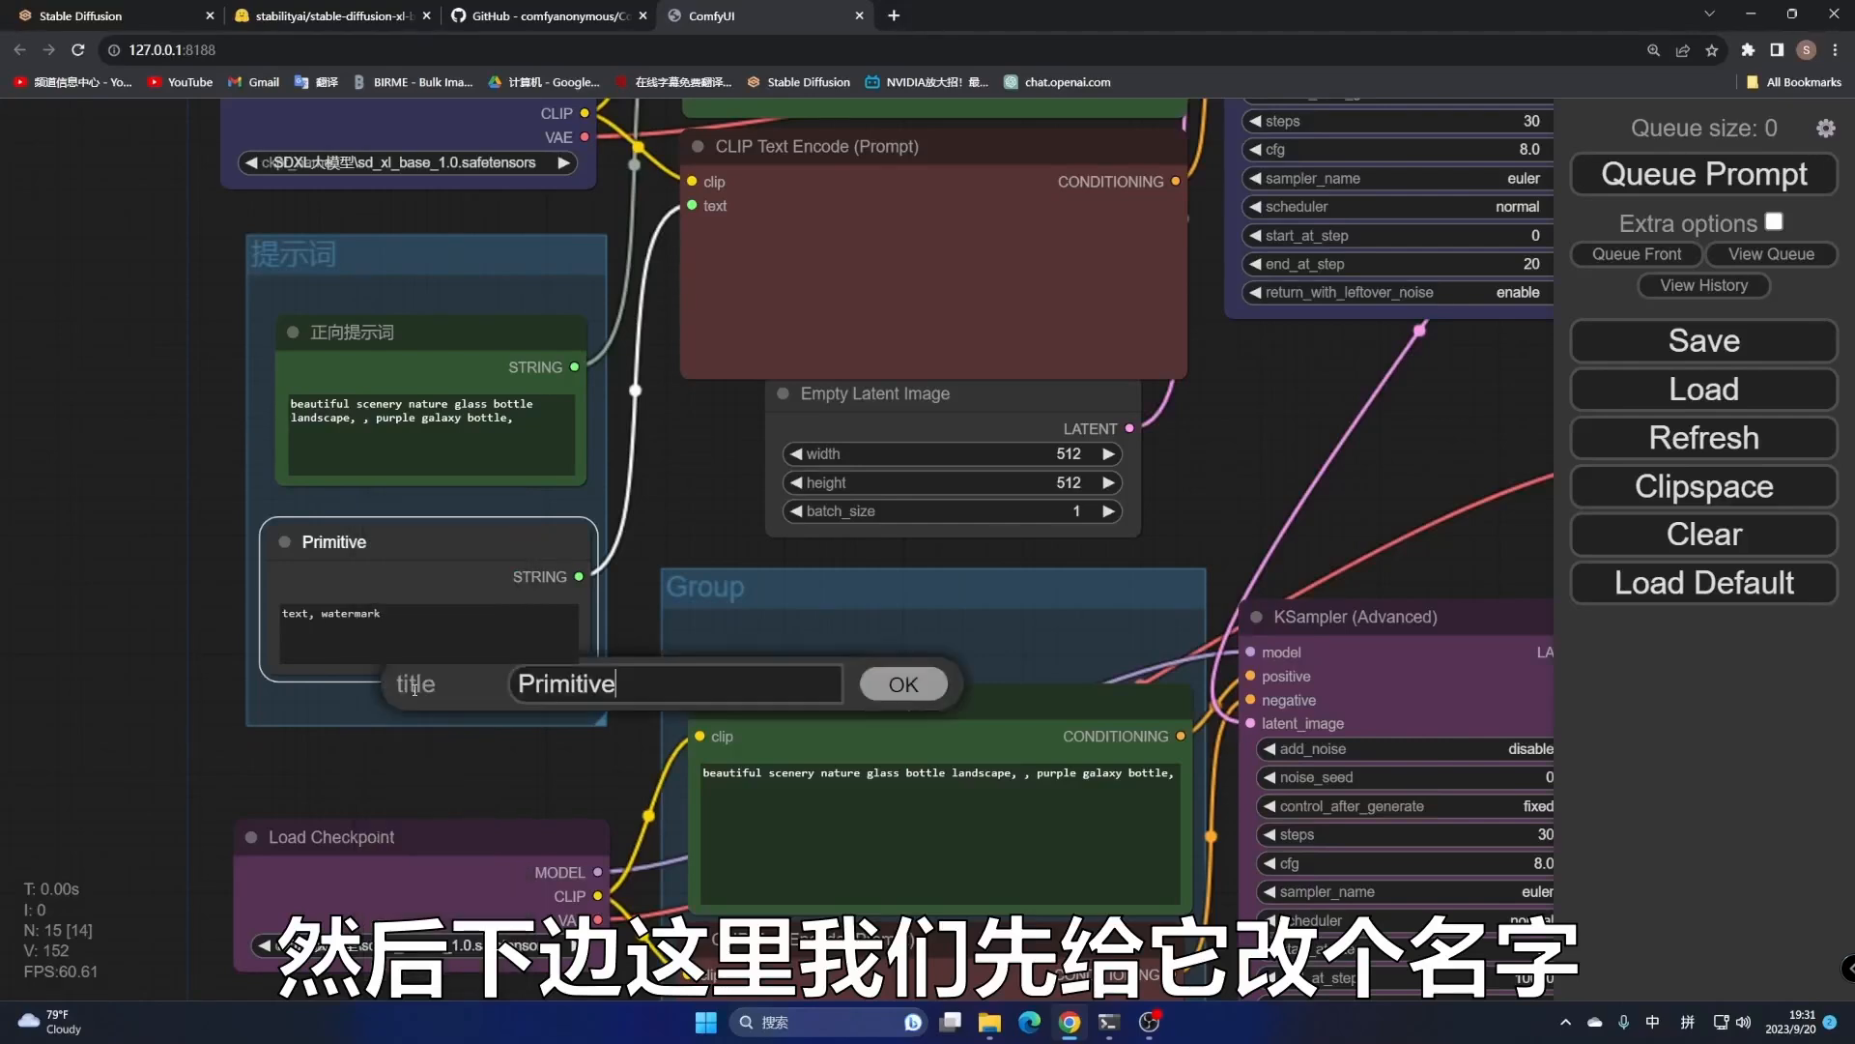
key(BackSpace)
text(fanxiang)
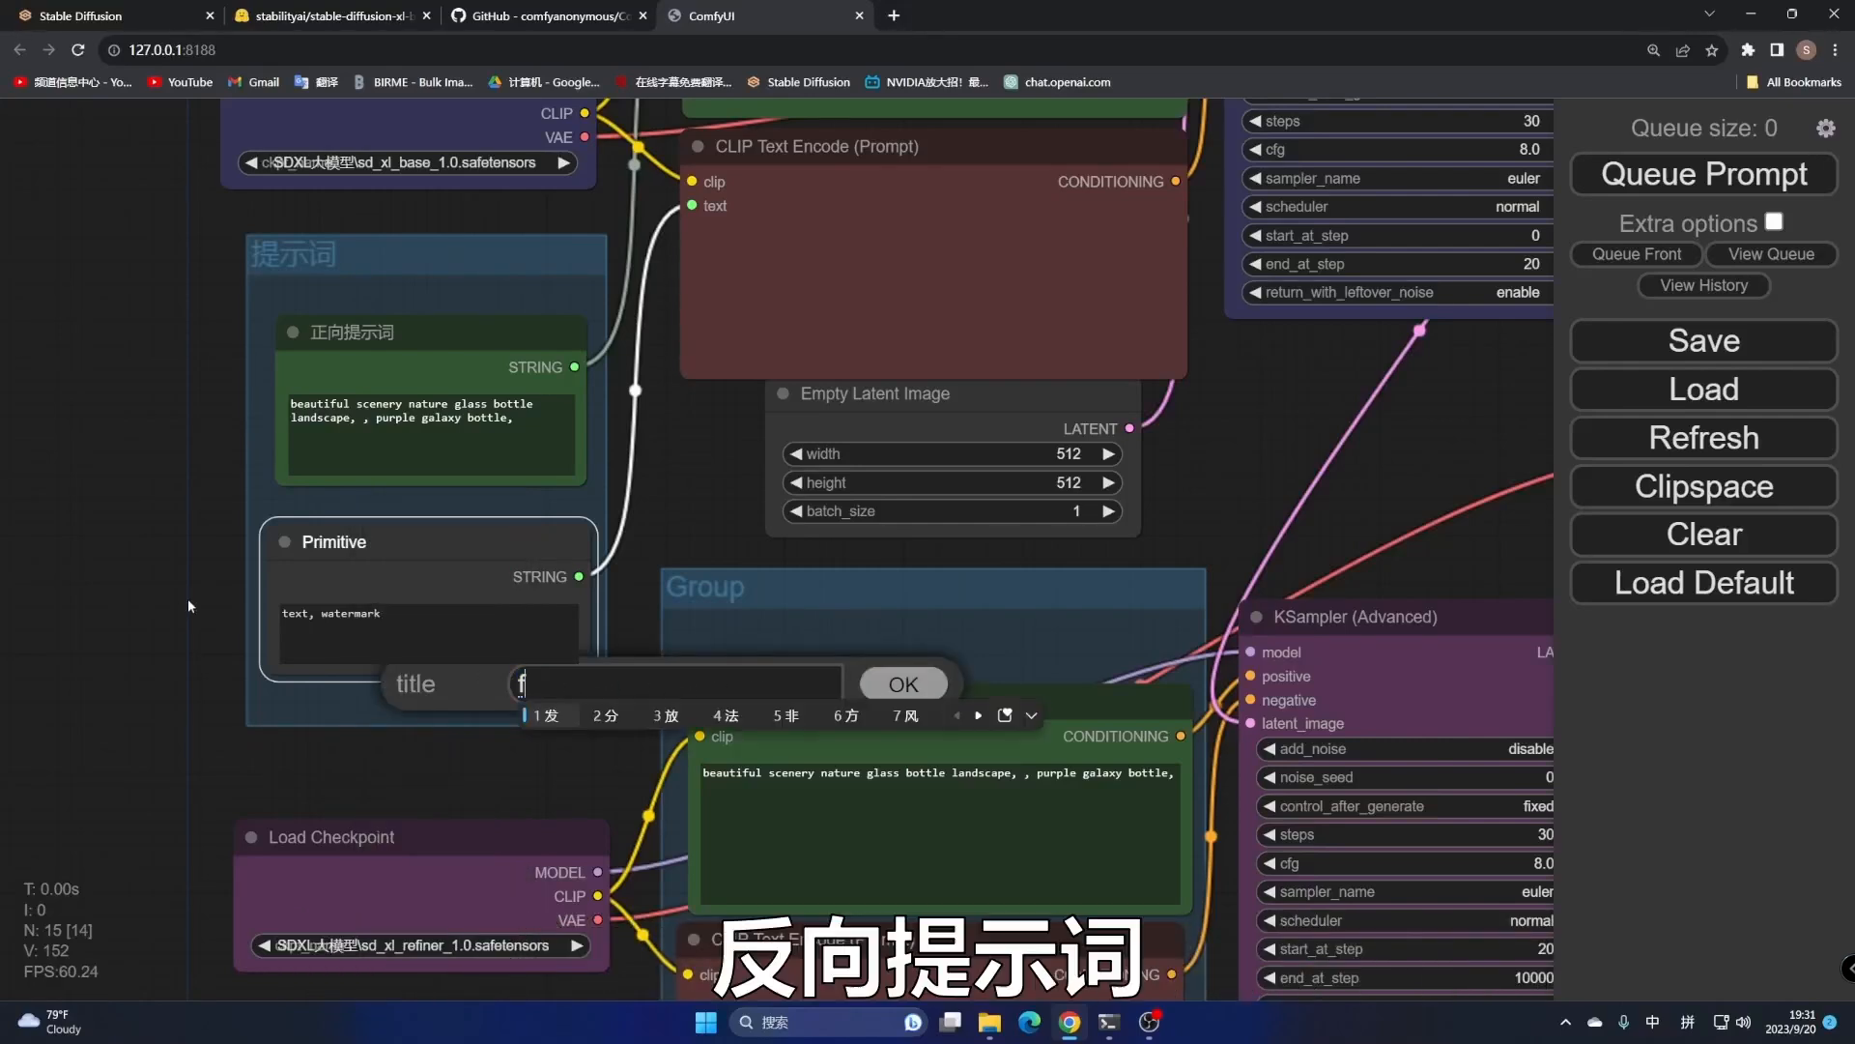
key(space)
text(tishici)
key(space)
click(931, 690)
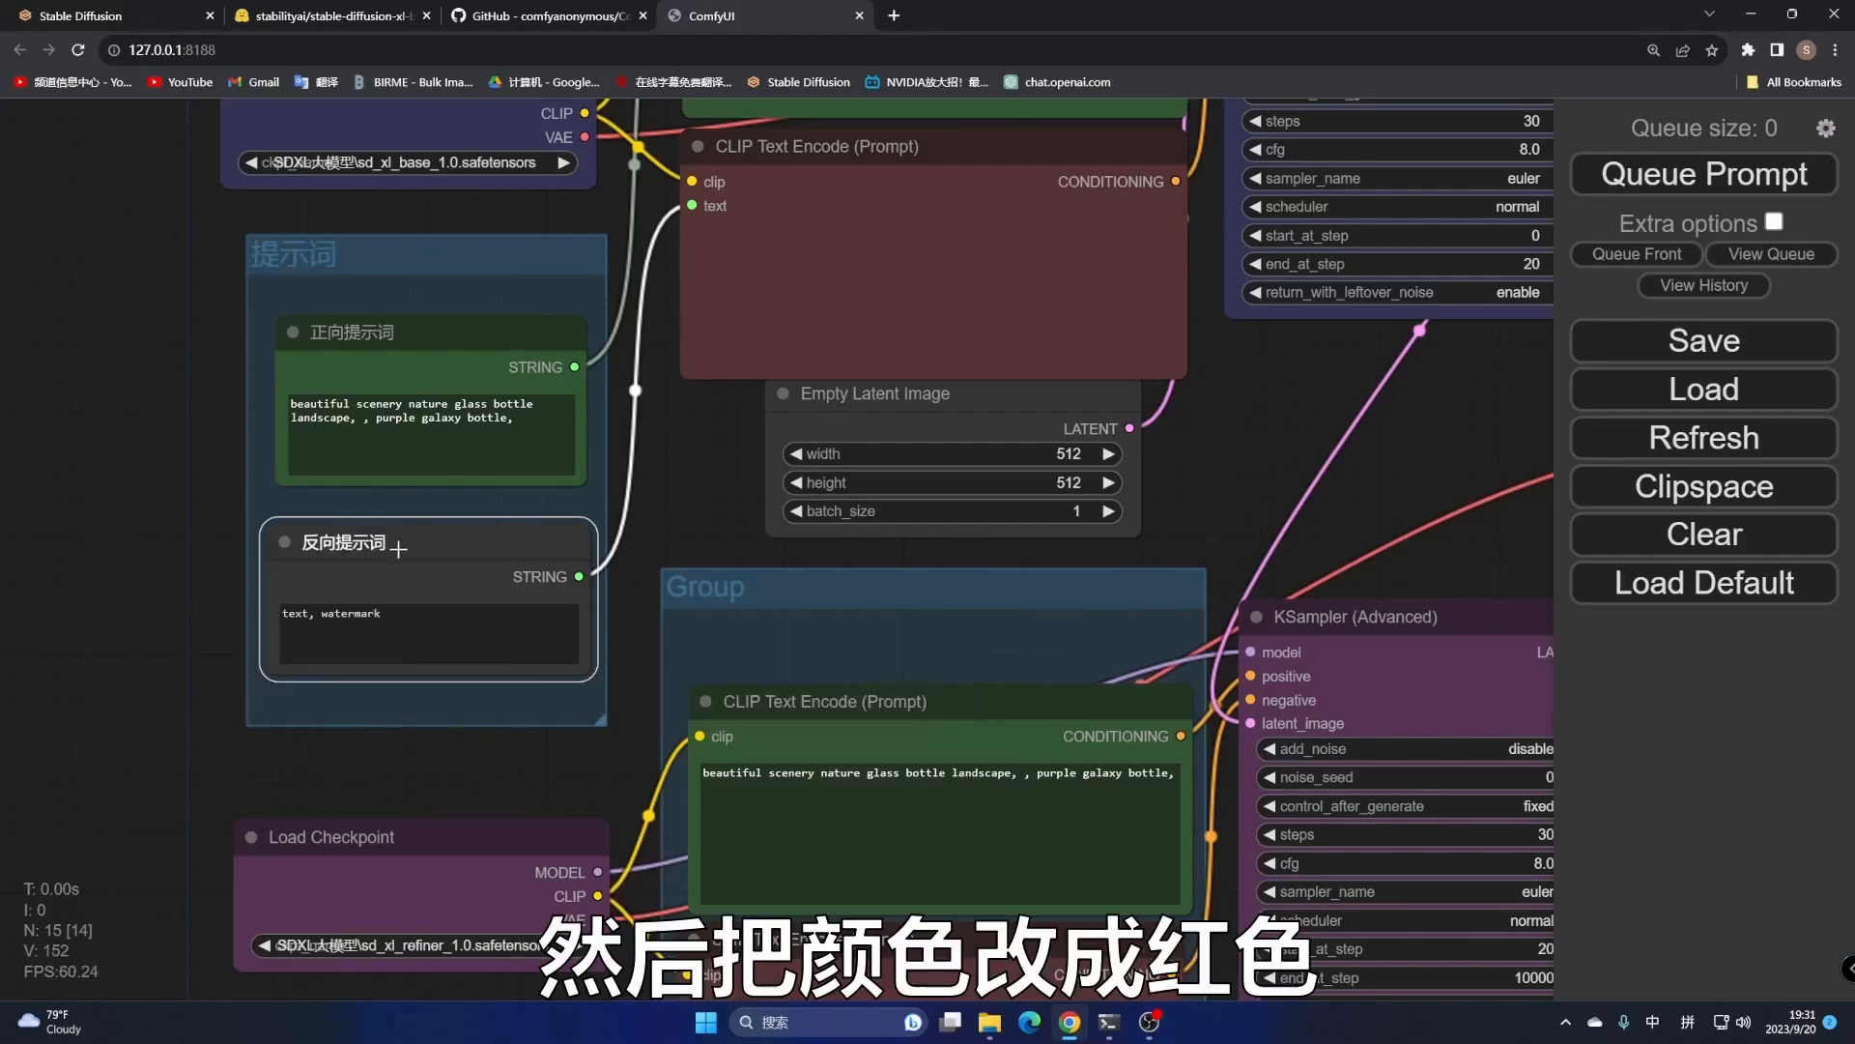
Colour the 反向提示词 node red
right_click(405, 536)
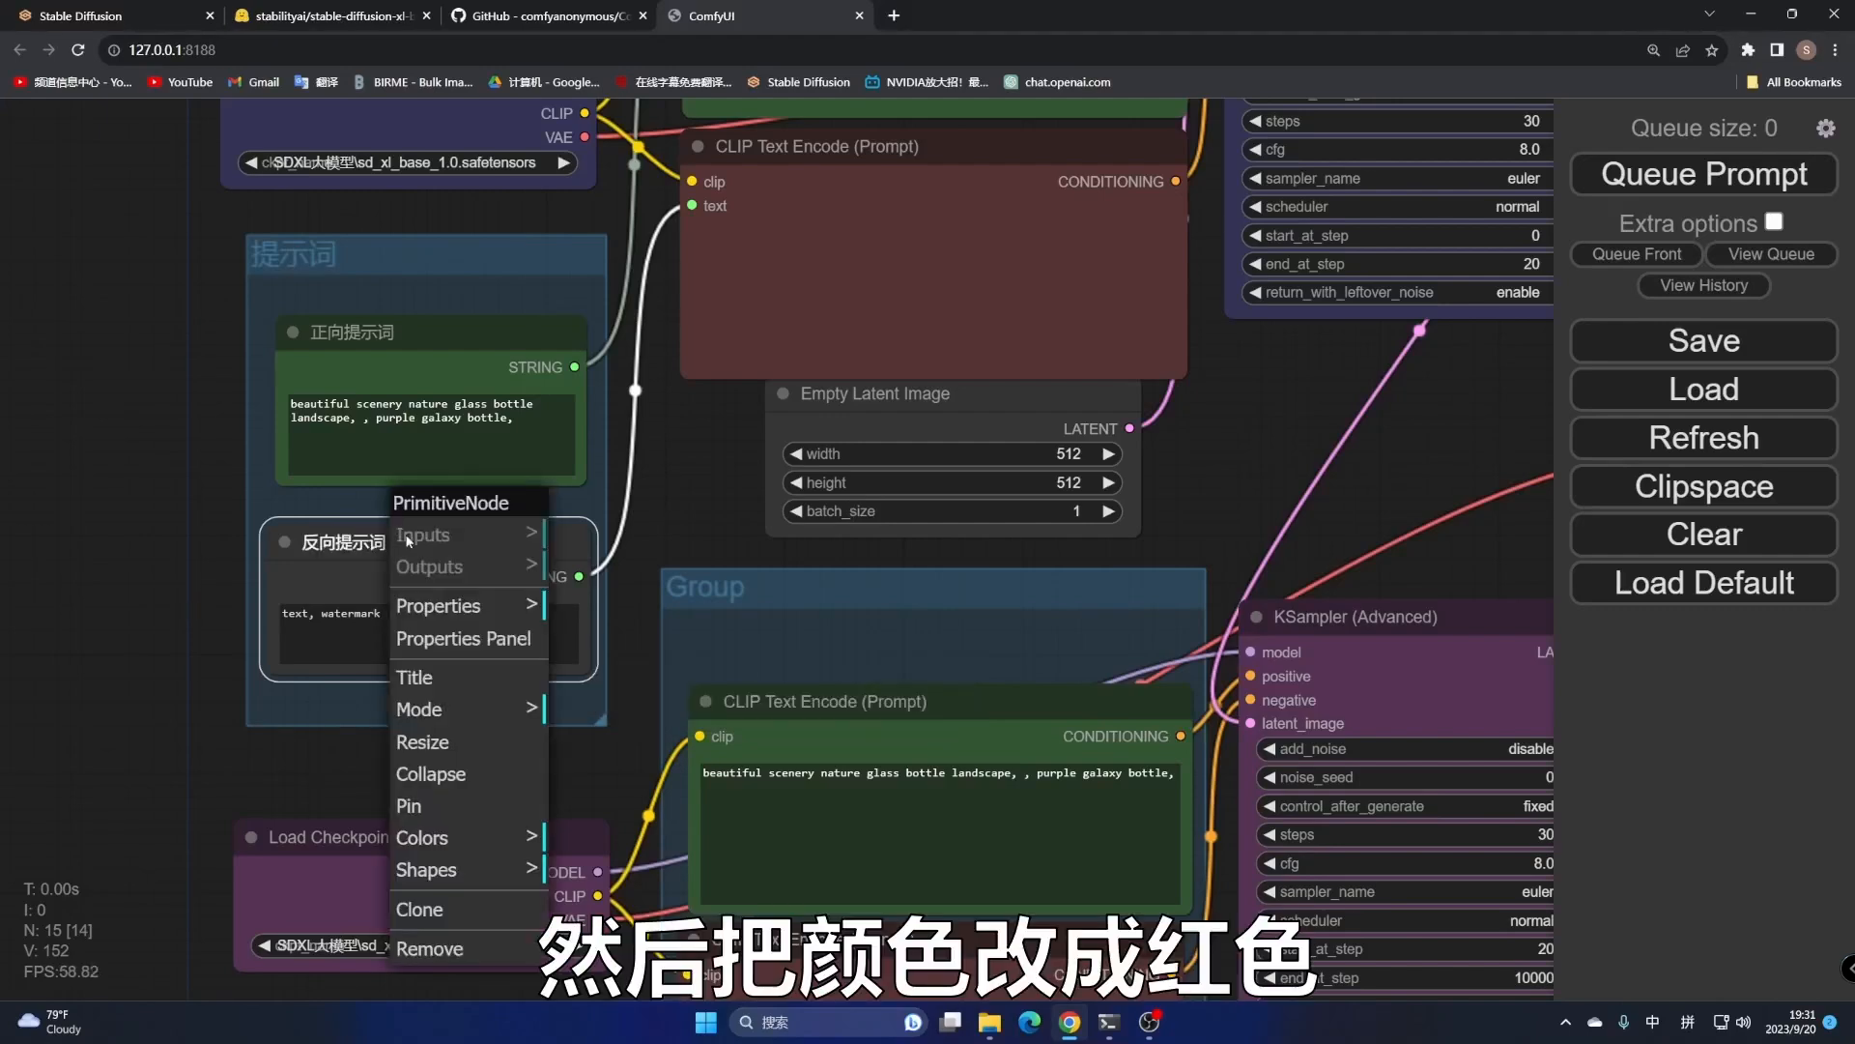
click(425, 836)
click(630, 704)
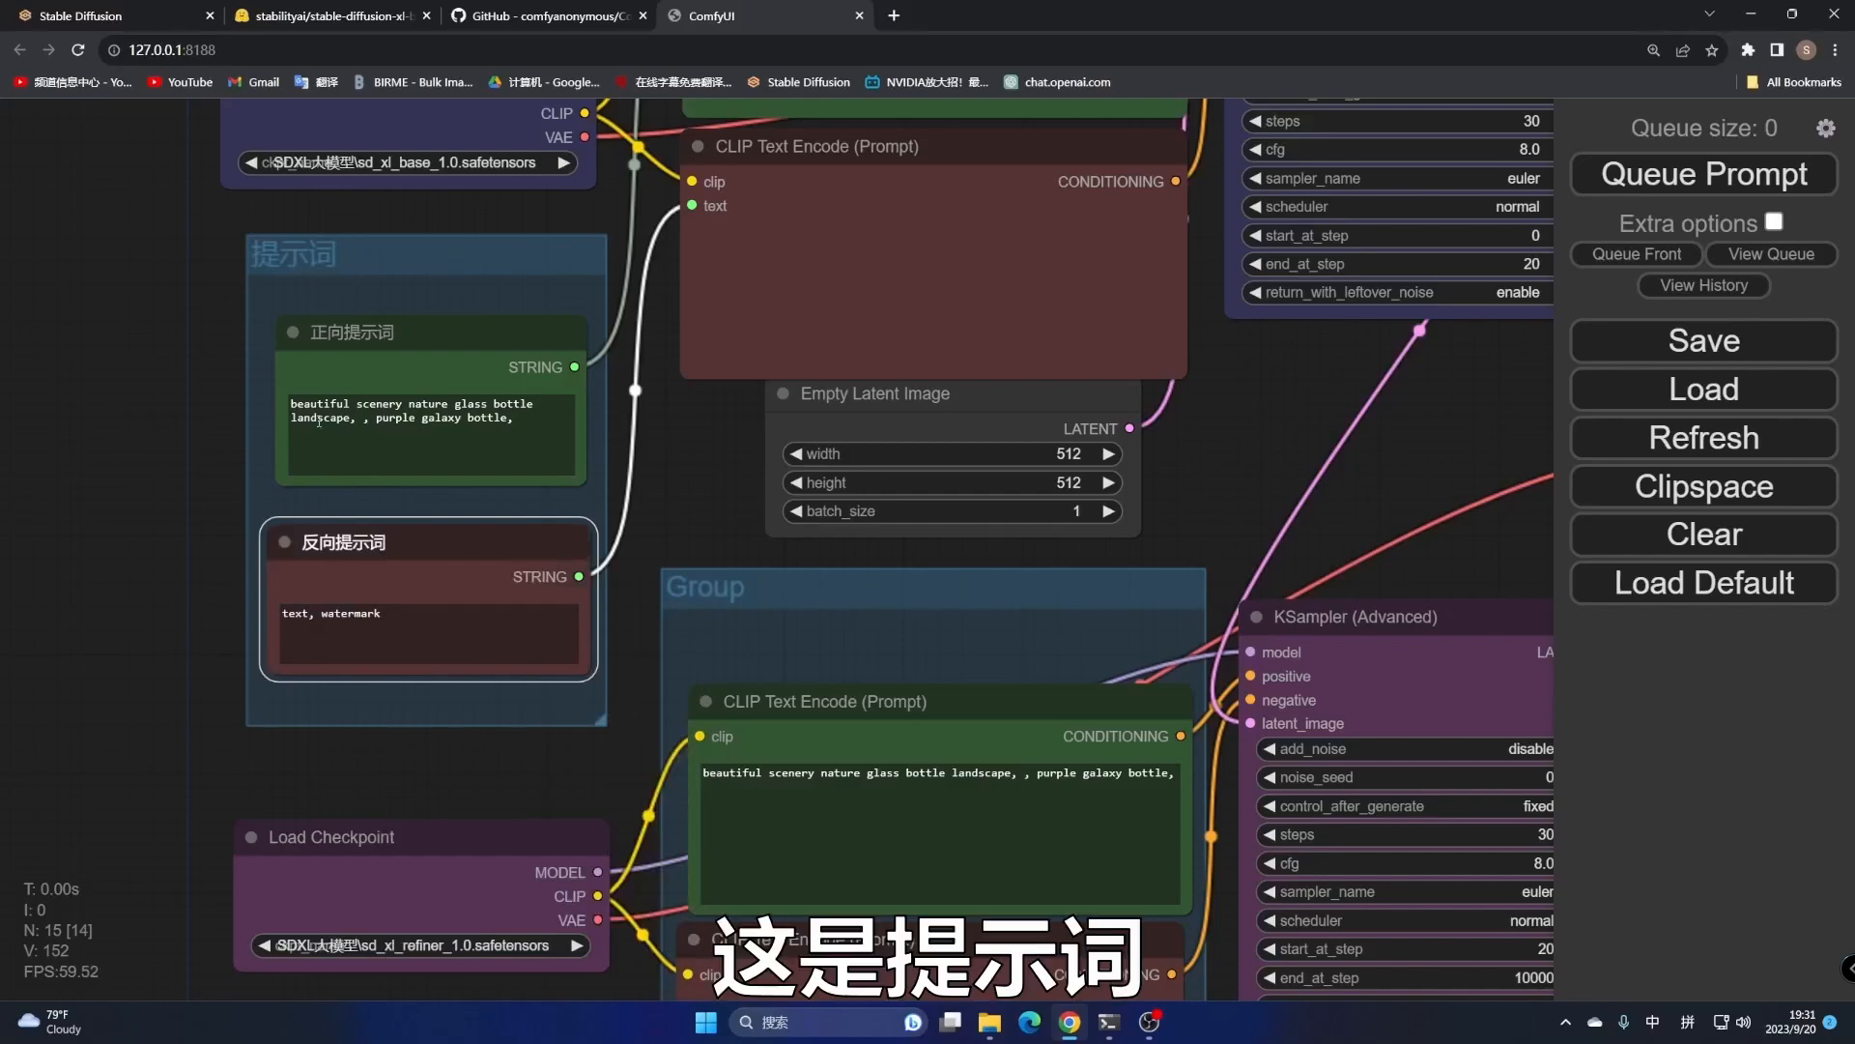
Add a group behind the base model's two CLIP Text Encode nodes and enlarge it to enclose both
drag(704, 450, 581, 860)
right_click(198, 145)
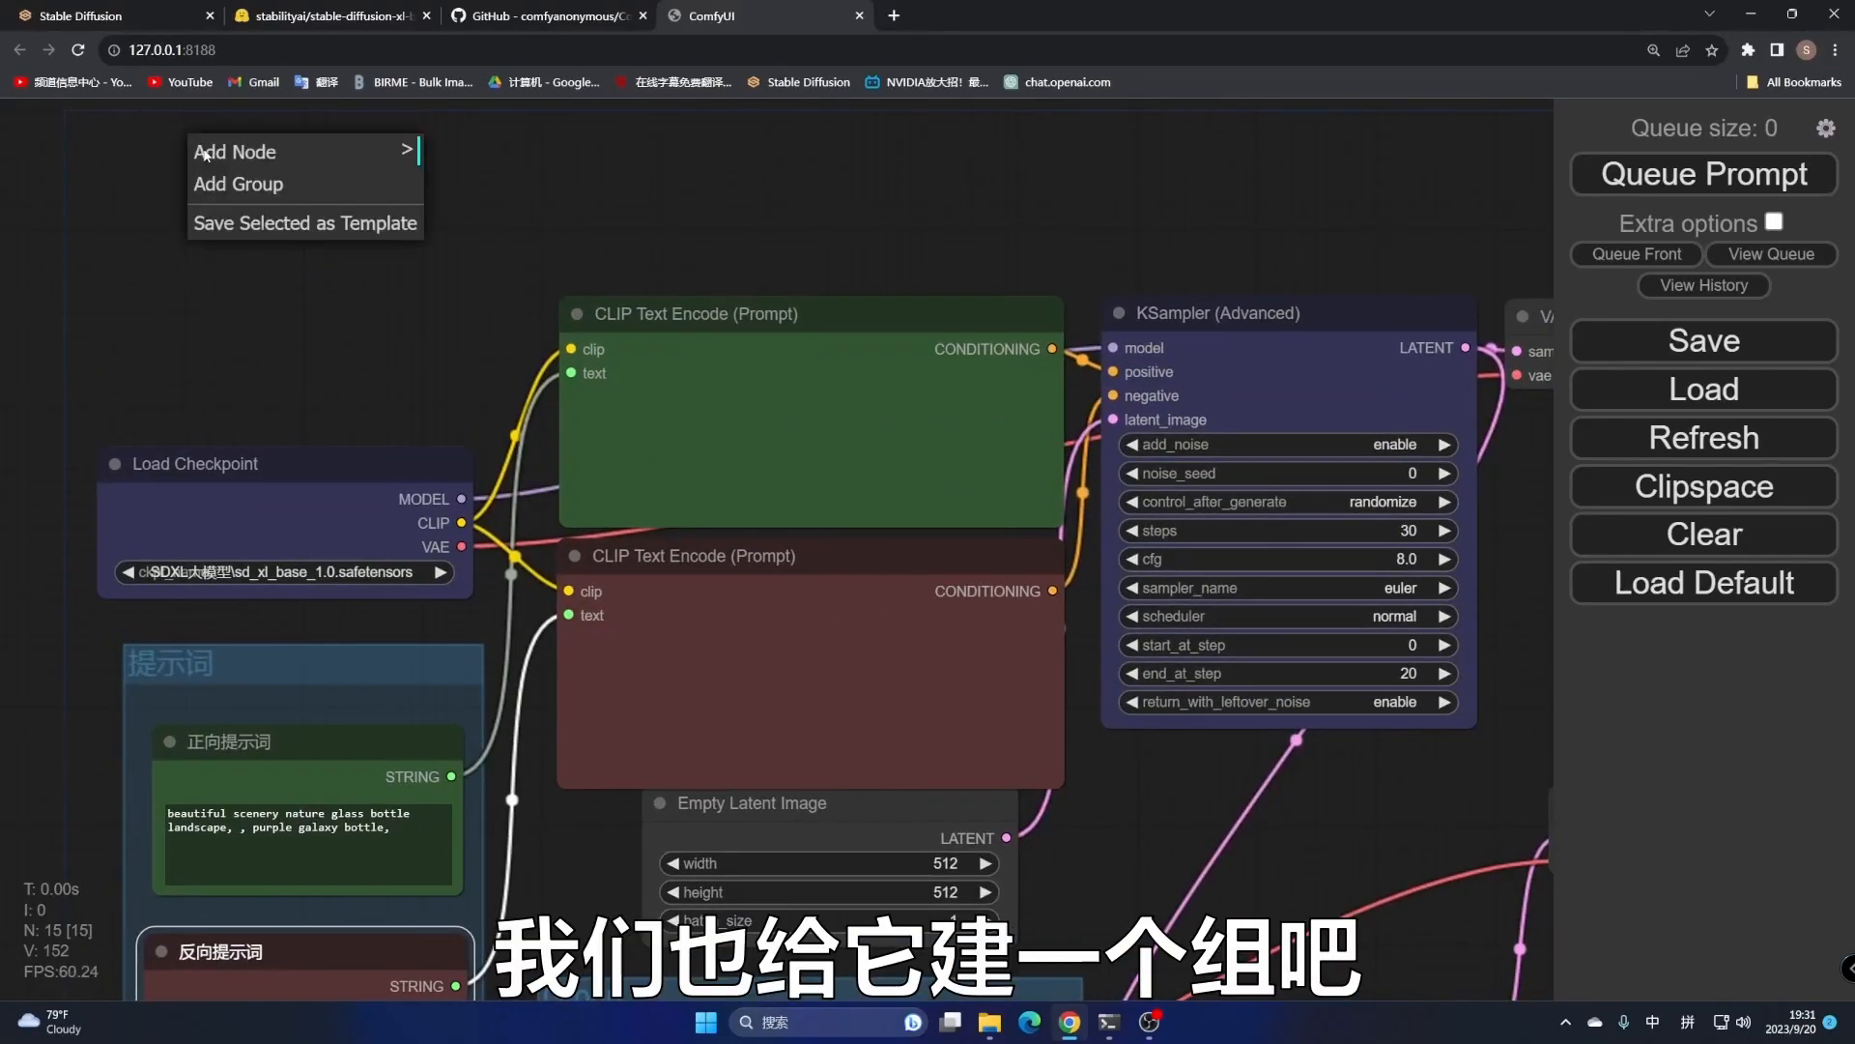
click(242, 185)
drag(339, 197, 633, 198)
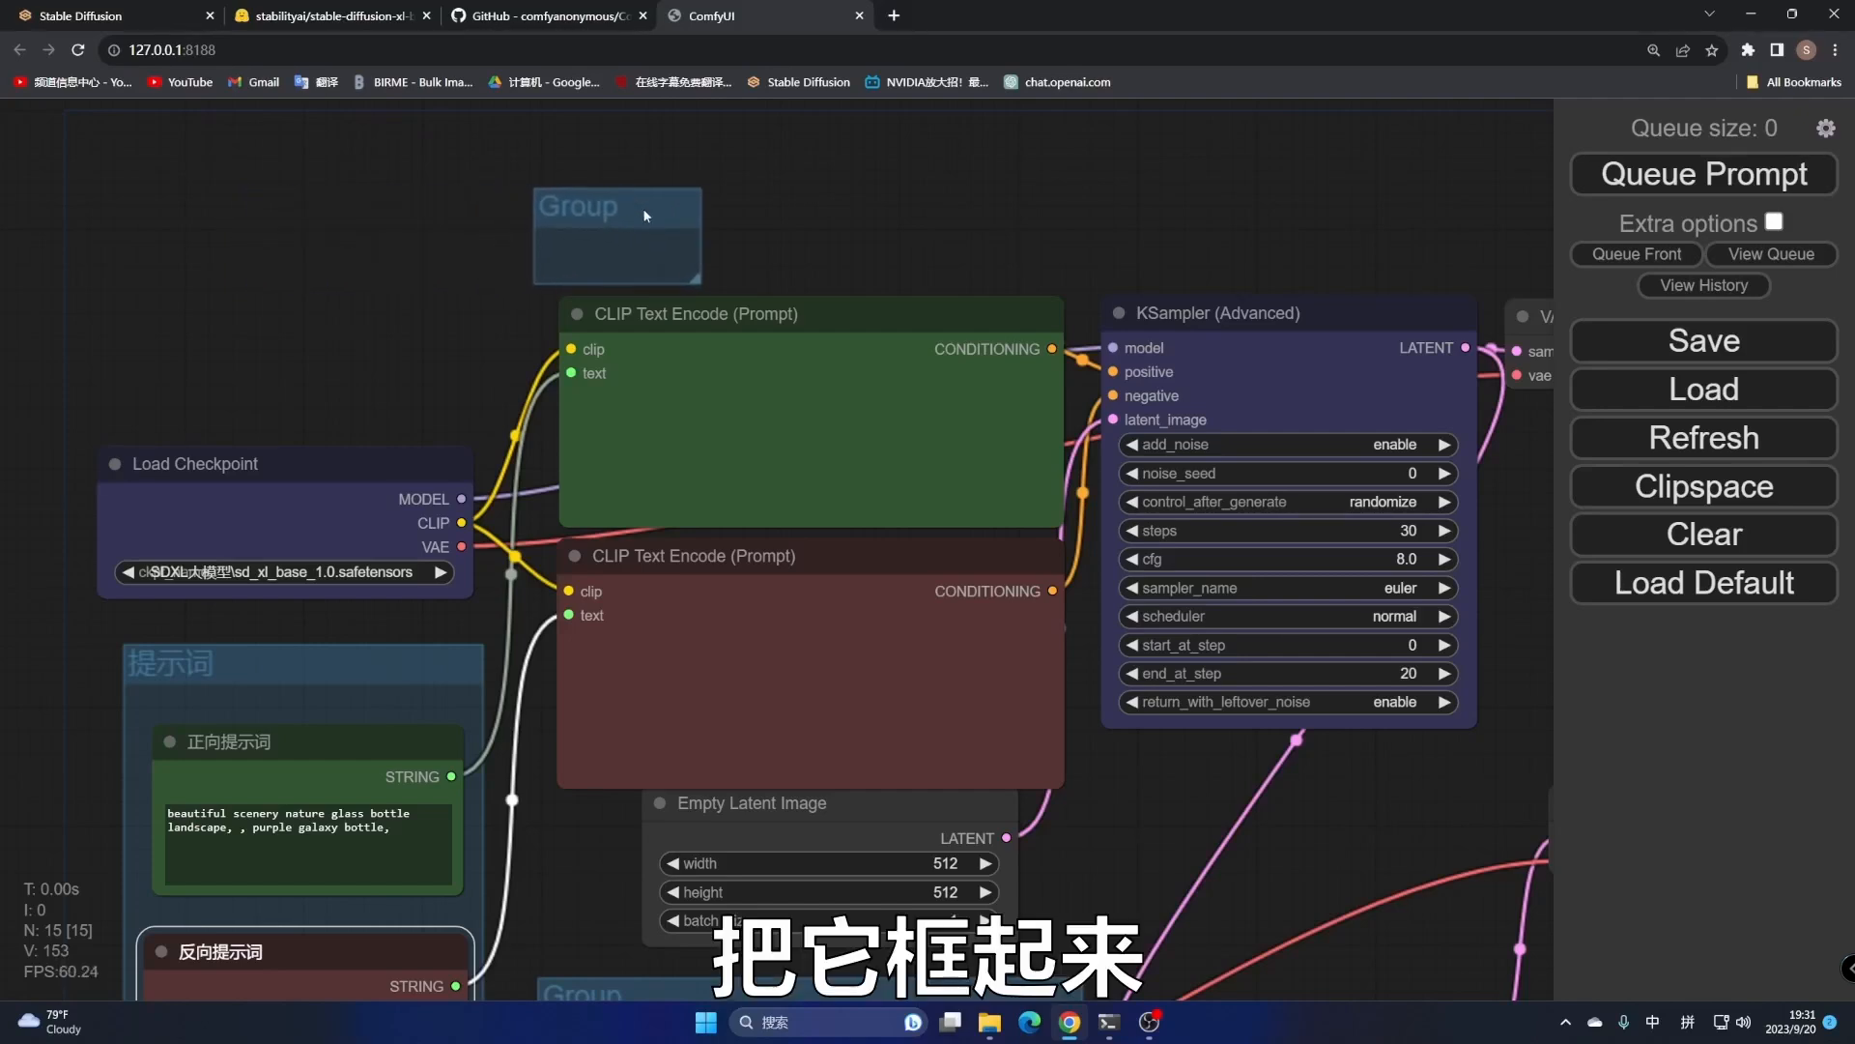
drag(698, 280, 1080, 790)
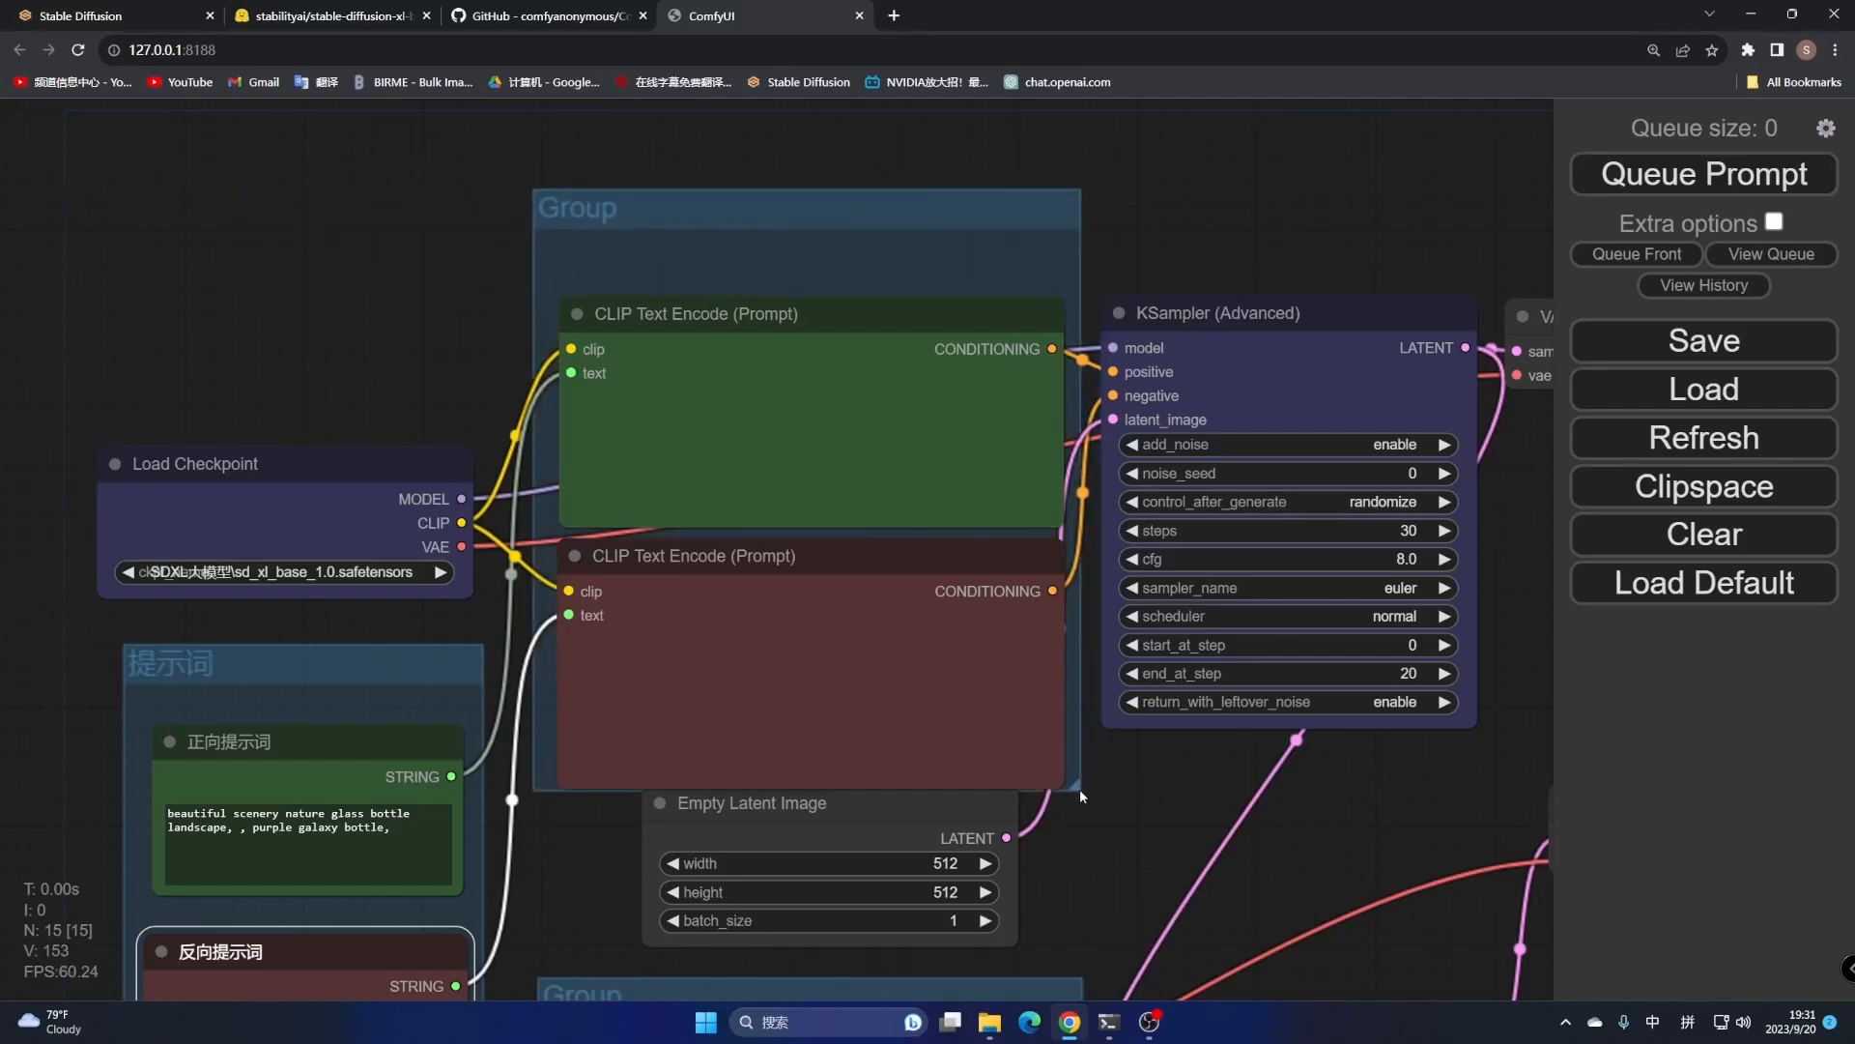
Retitle the group around the base model's CLIP Text Encode nodes as base clip 编码器
right_click(614, 211)
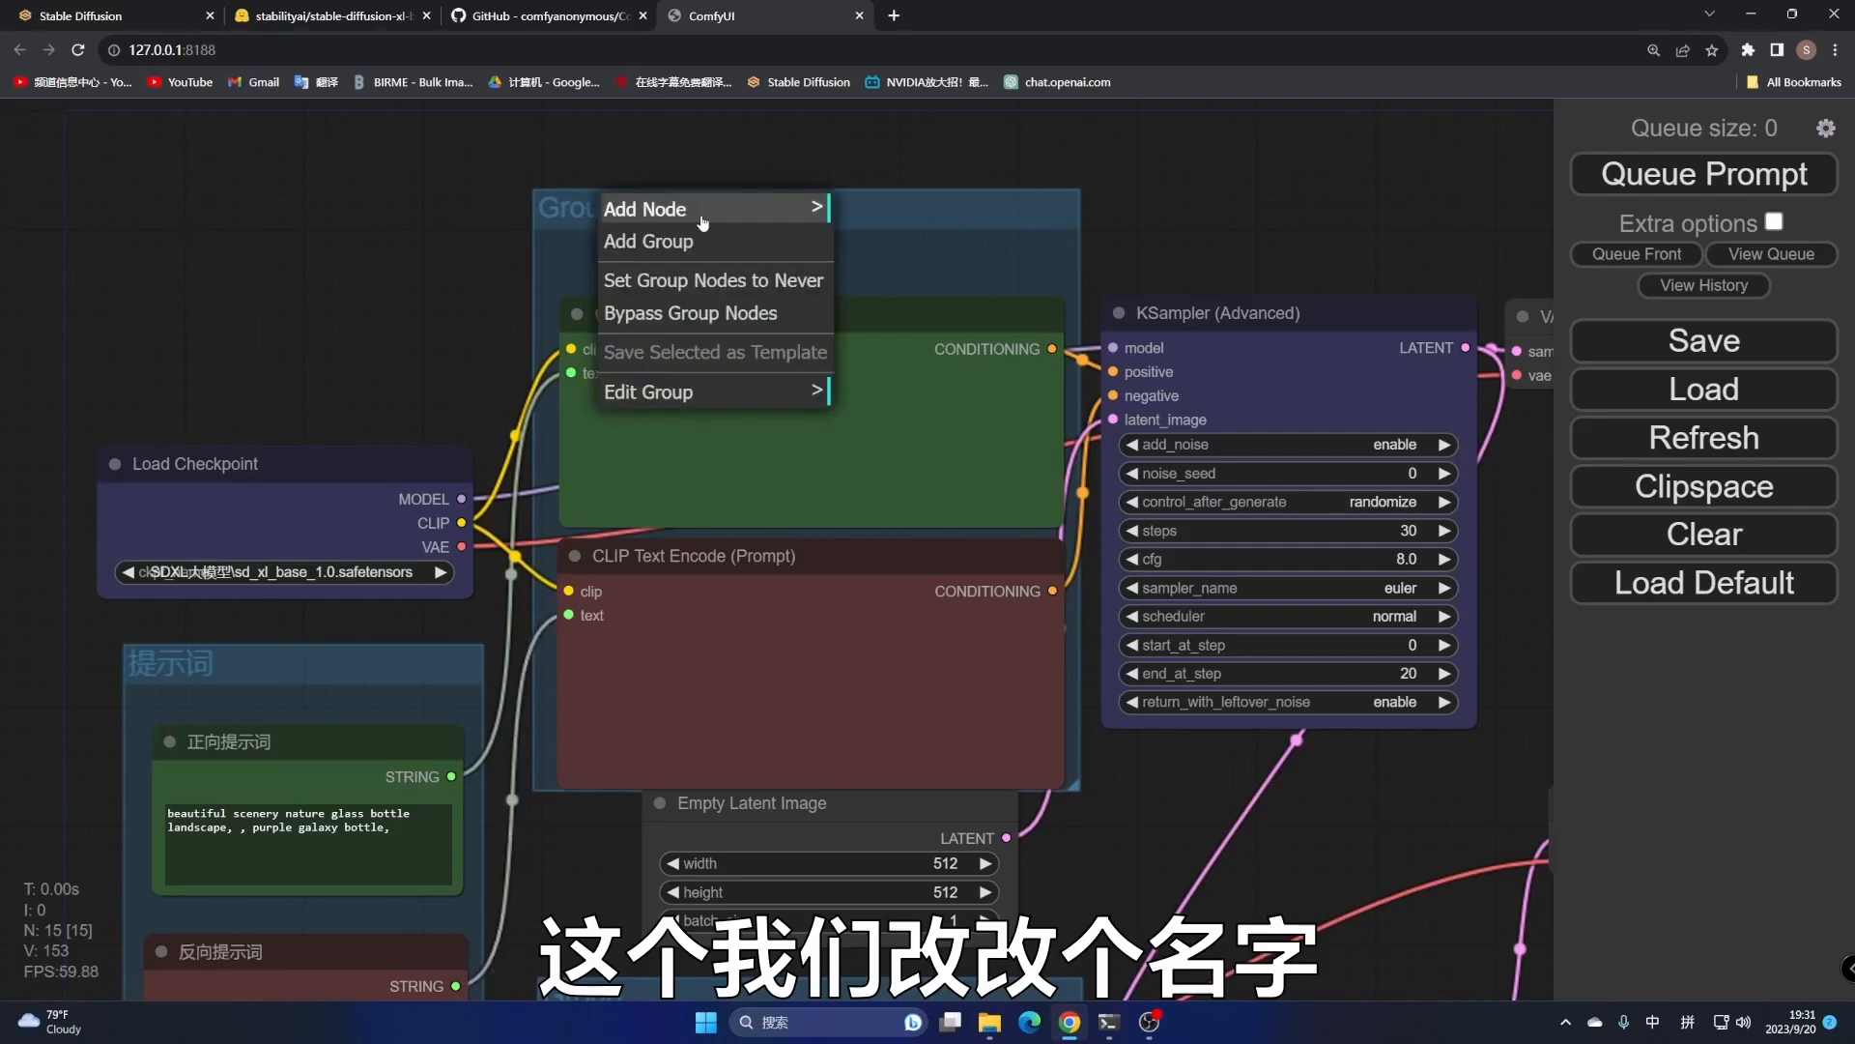
click(657, 392)
click(870, 390)
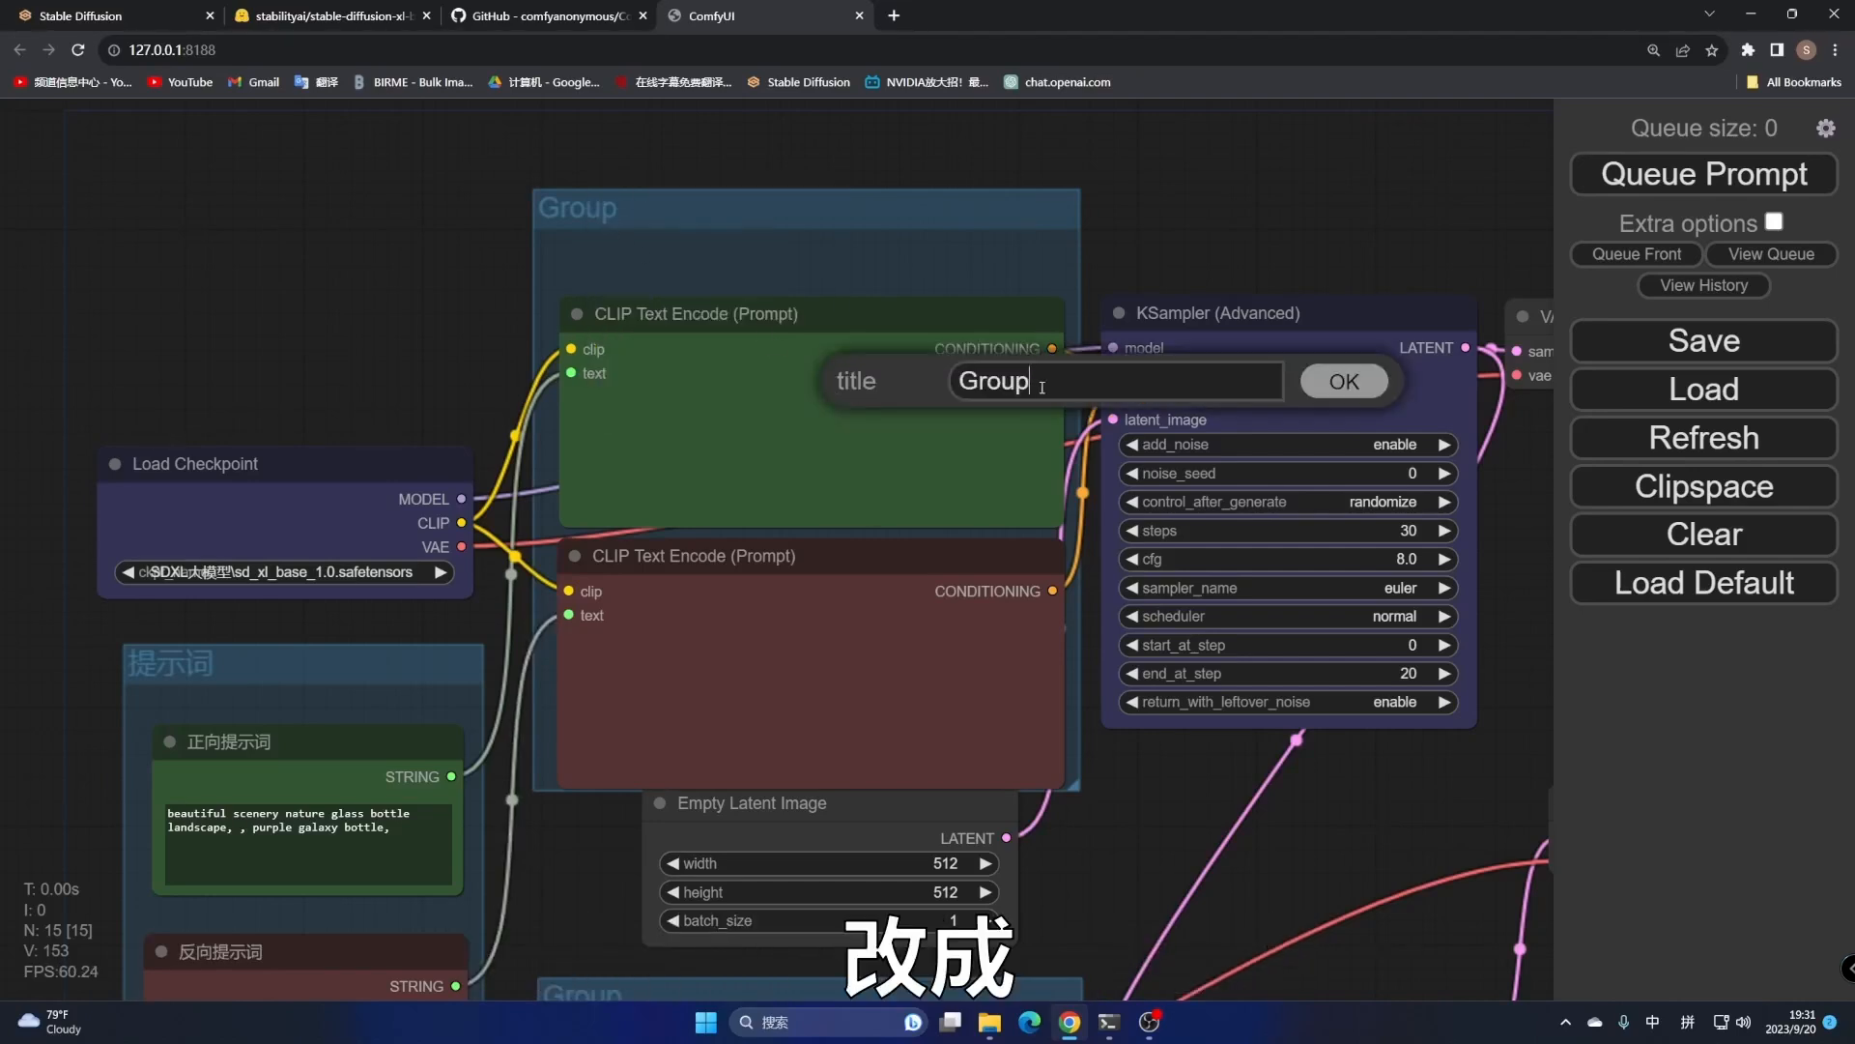
double_click(945, 383)
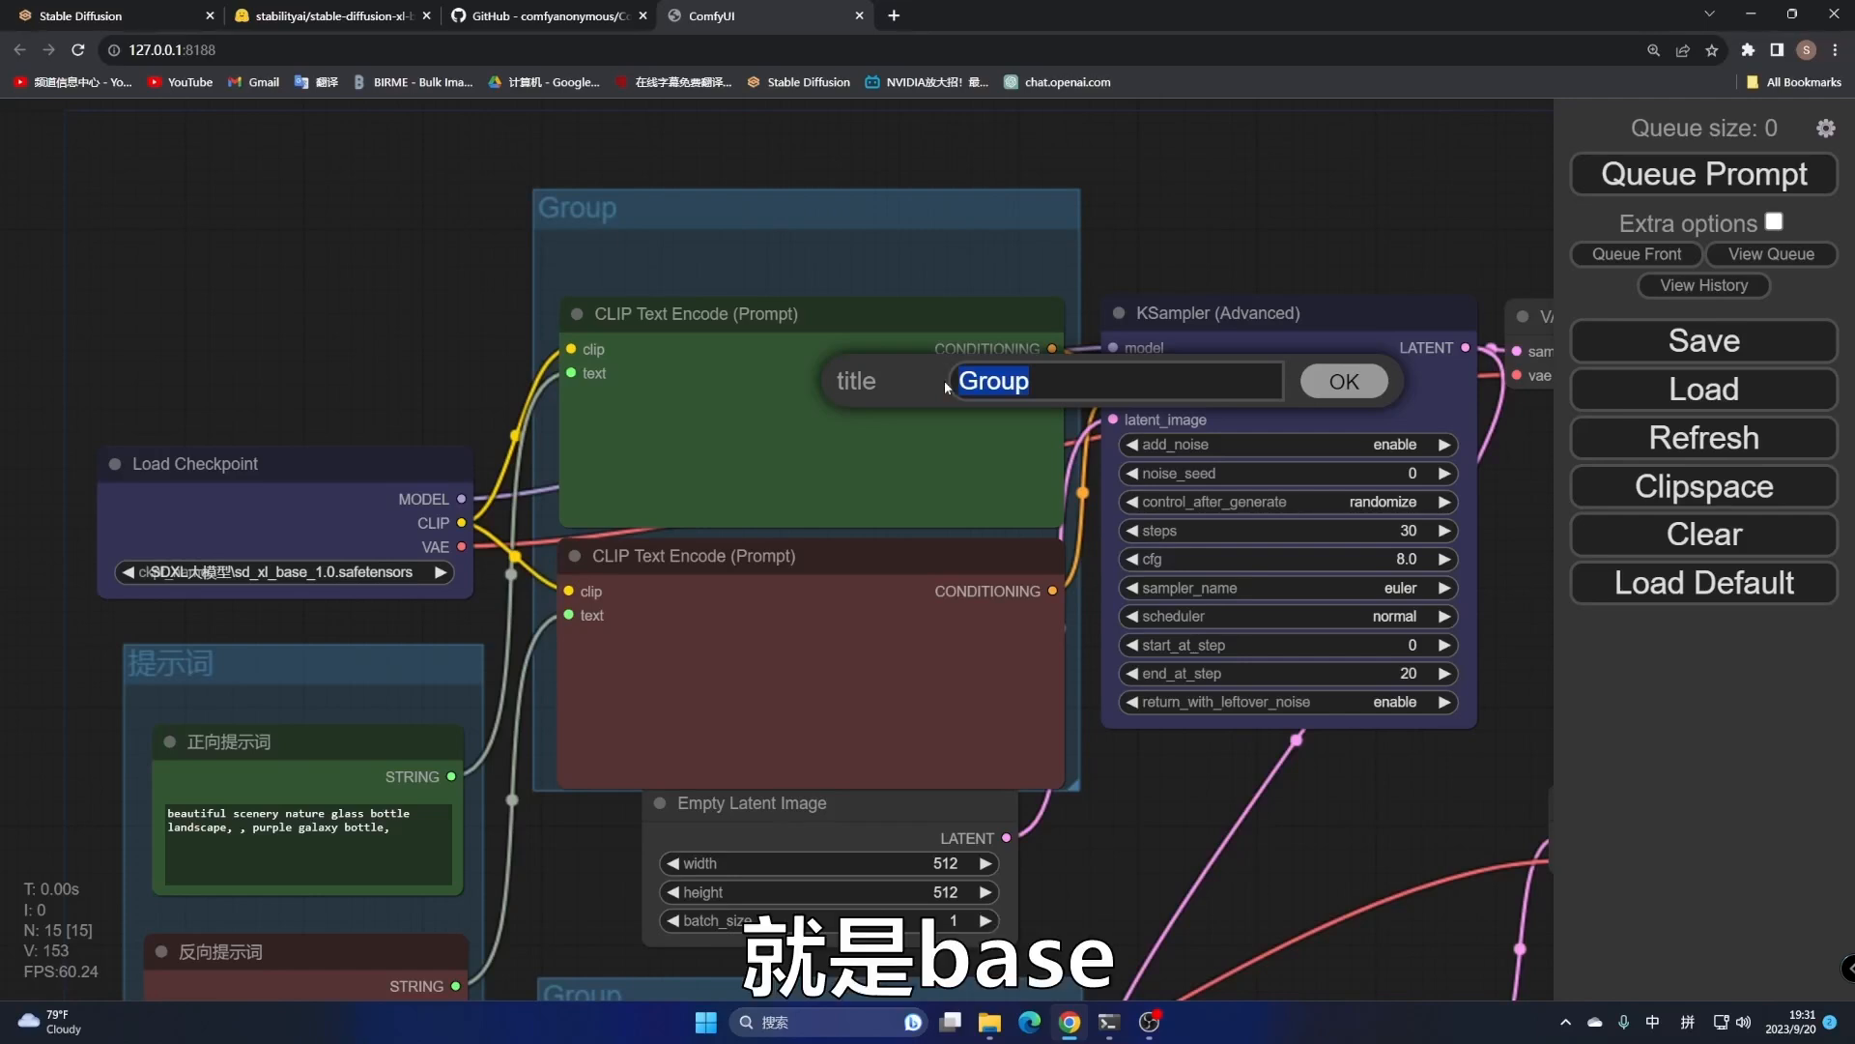
text(base)
key(shift)
text(clipbian)
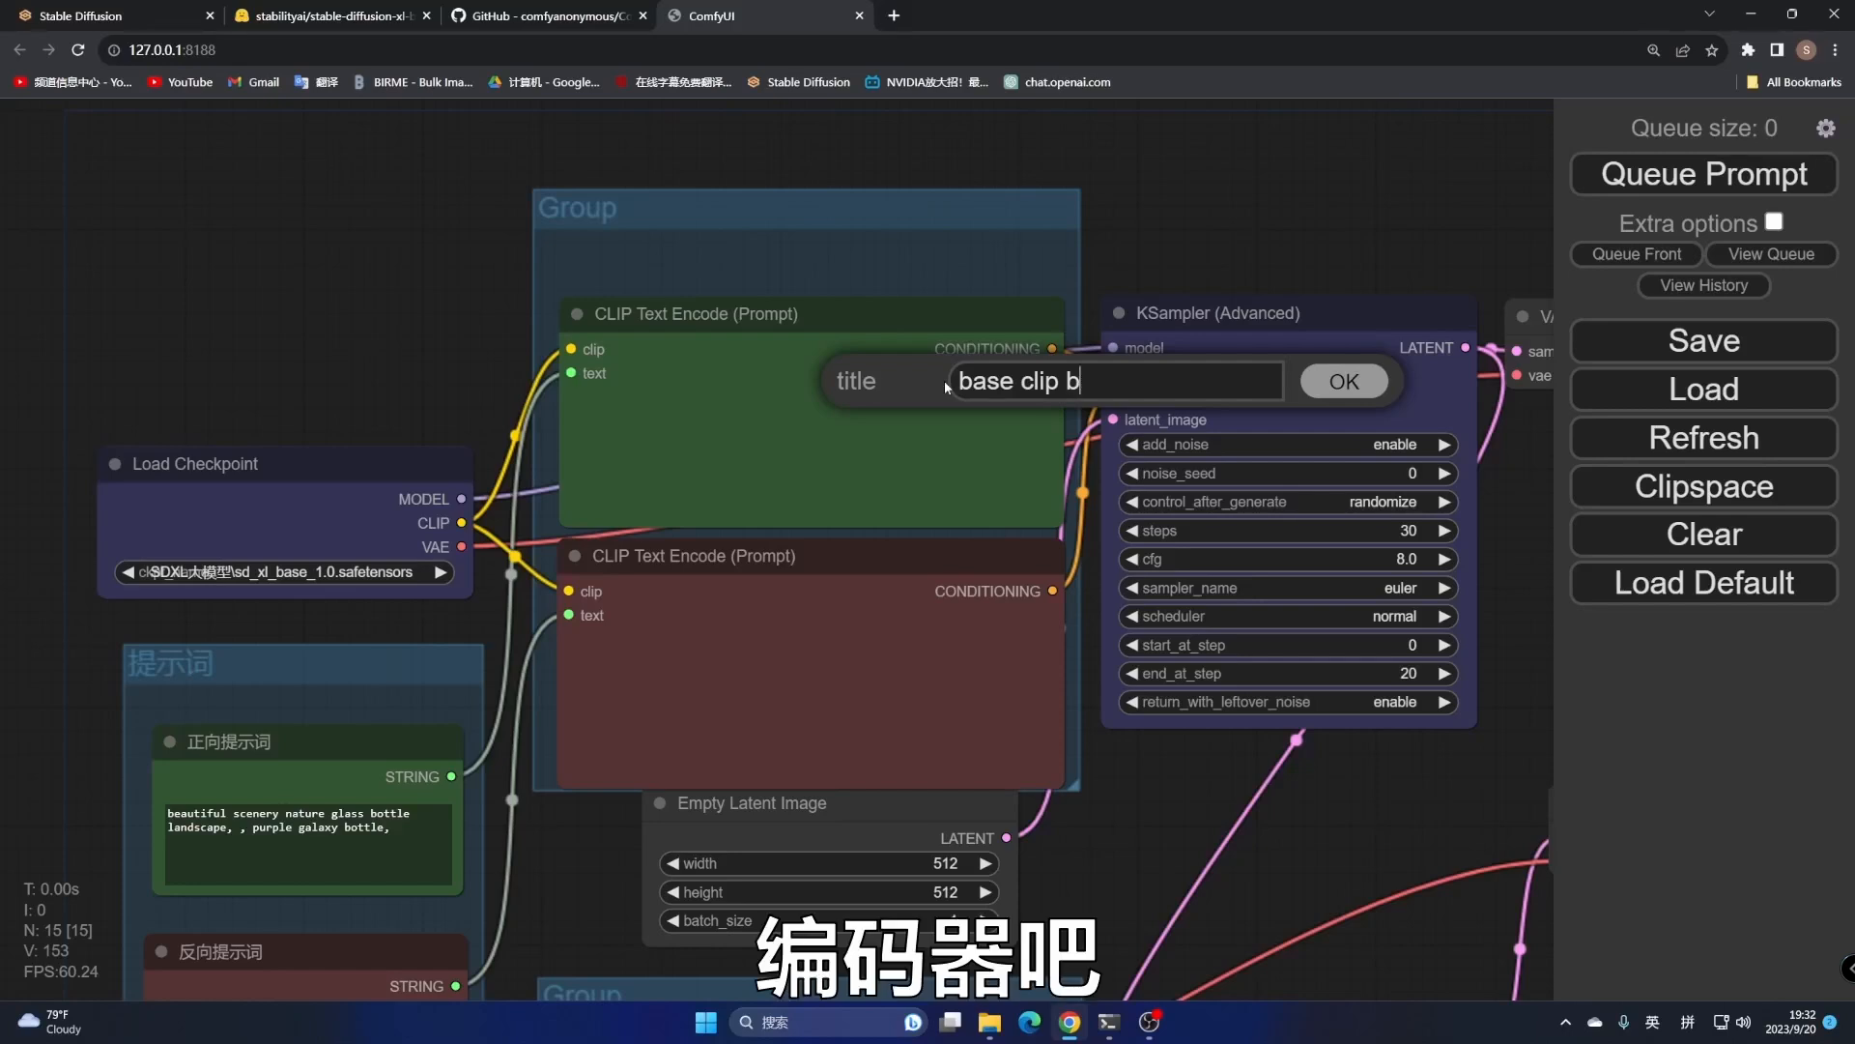
key(BackSpace)
key(BackSpace)
key(BackSpace)
key(BackSpace)
key(shift)
text(编码器)
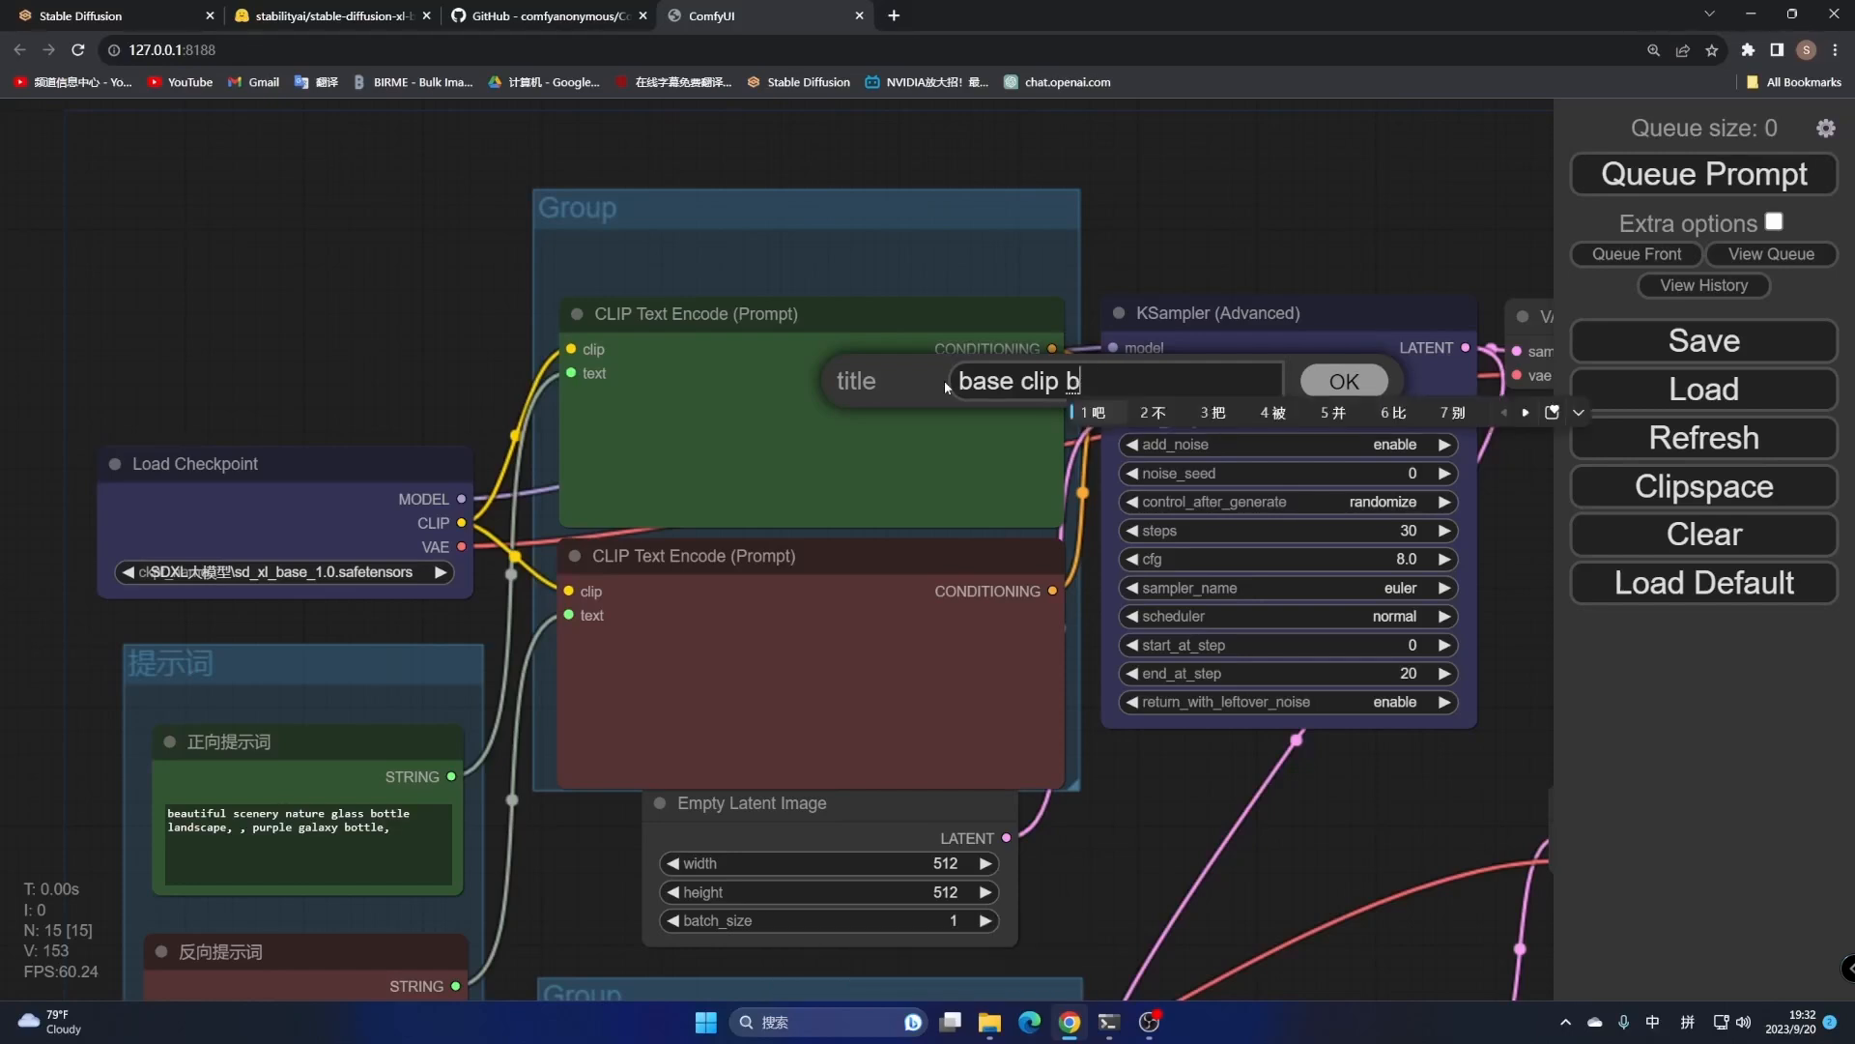
click(1343, 382)
Convert the text of the refiner's green CLIP Text Encode node to an input and connect it to the 正向提示词 node's STRING output
drag(962, 863, 957, 641)
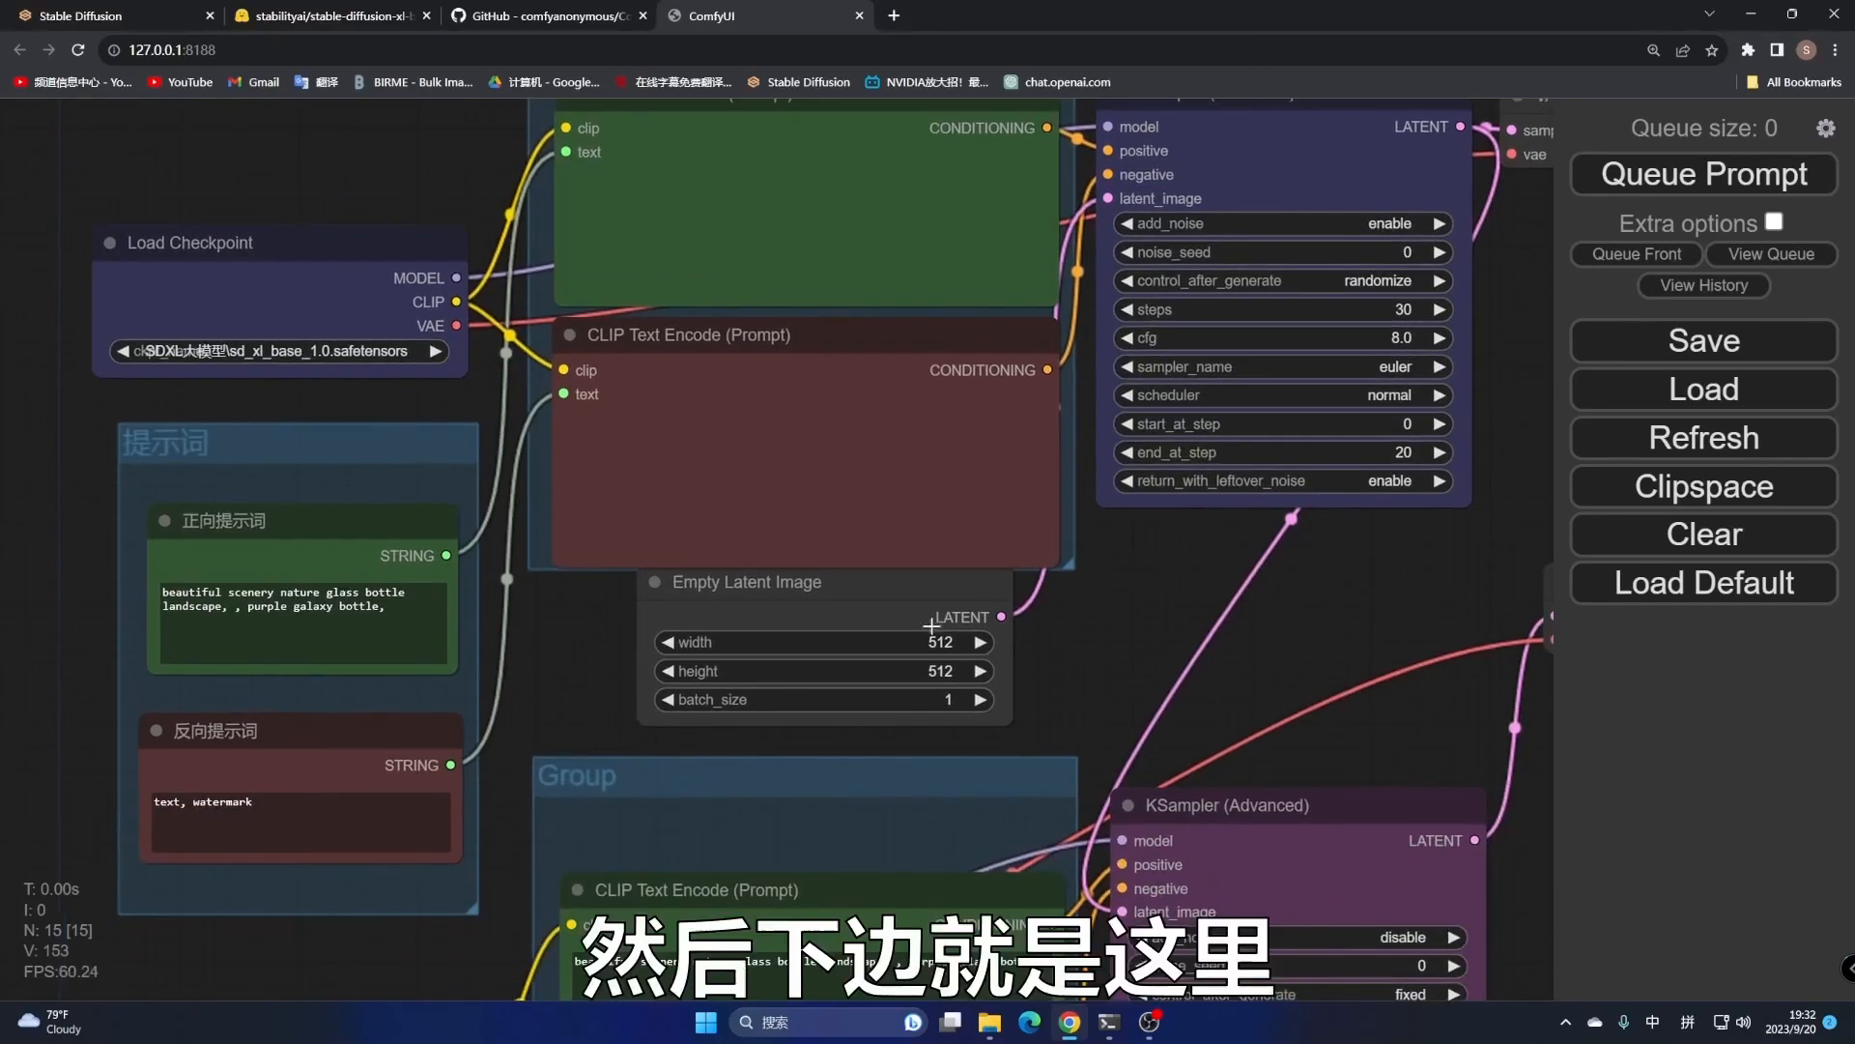
drag(1165, 686, 1014, 327)
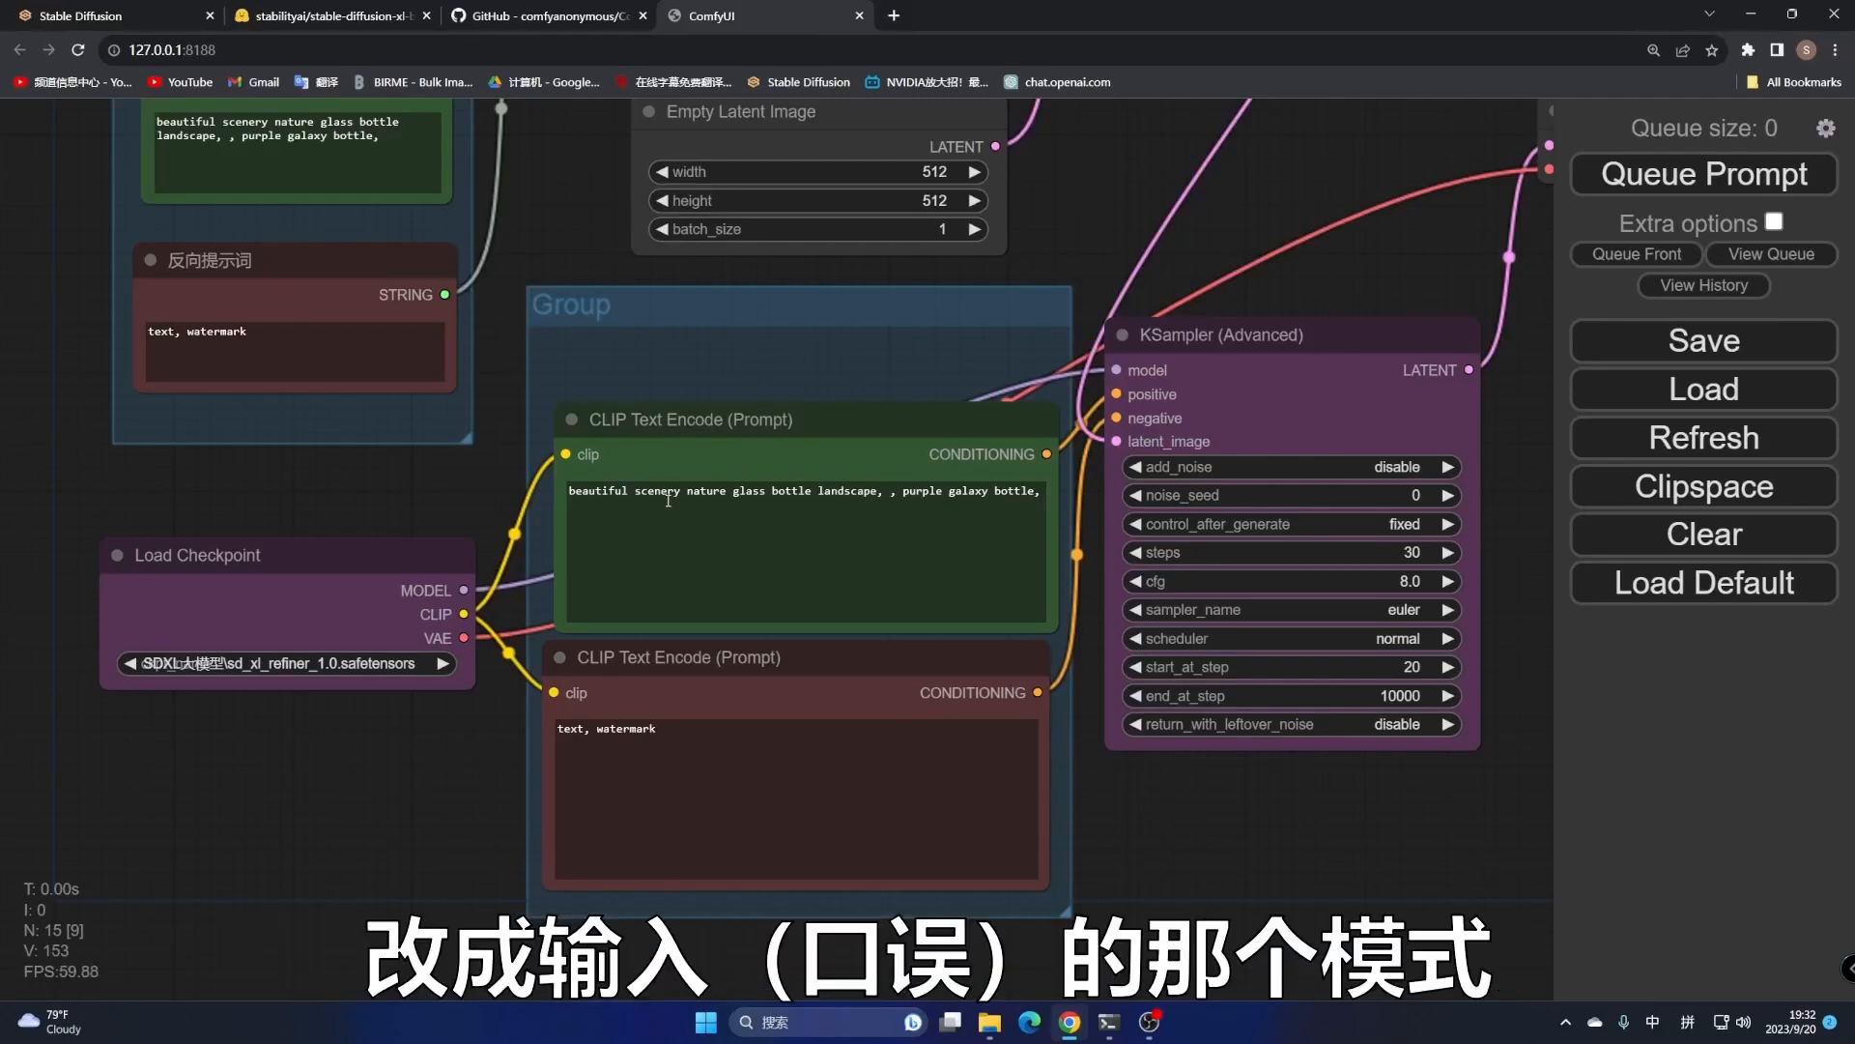
click(708, 428)
right_click(705, 428)
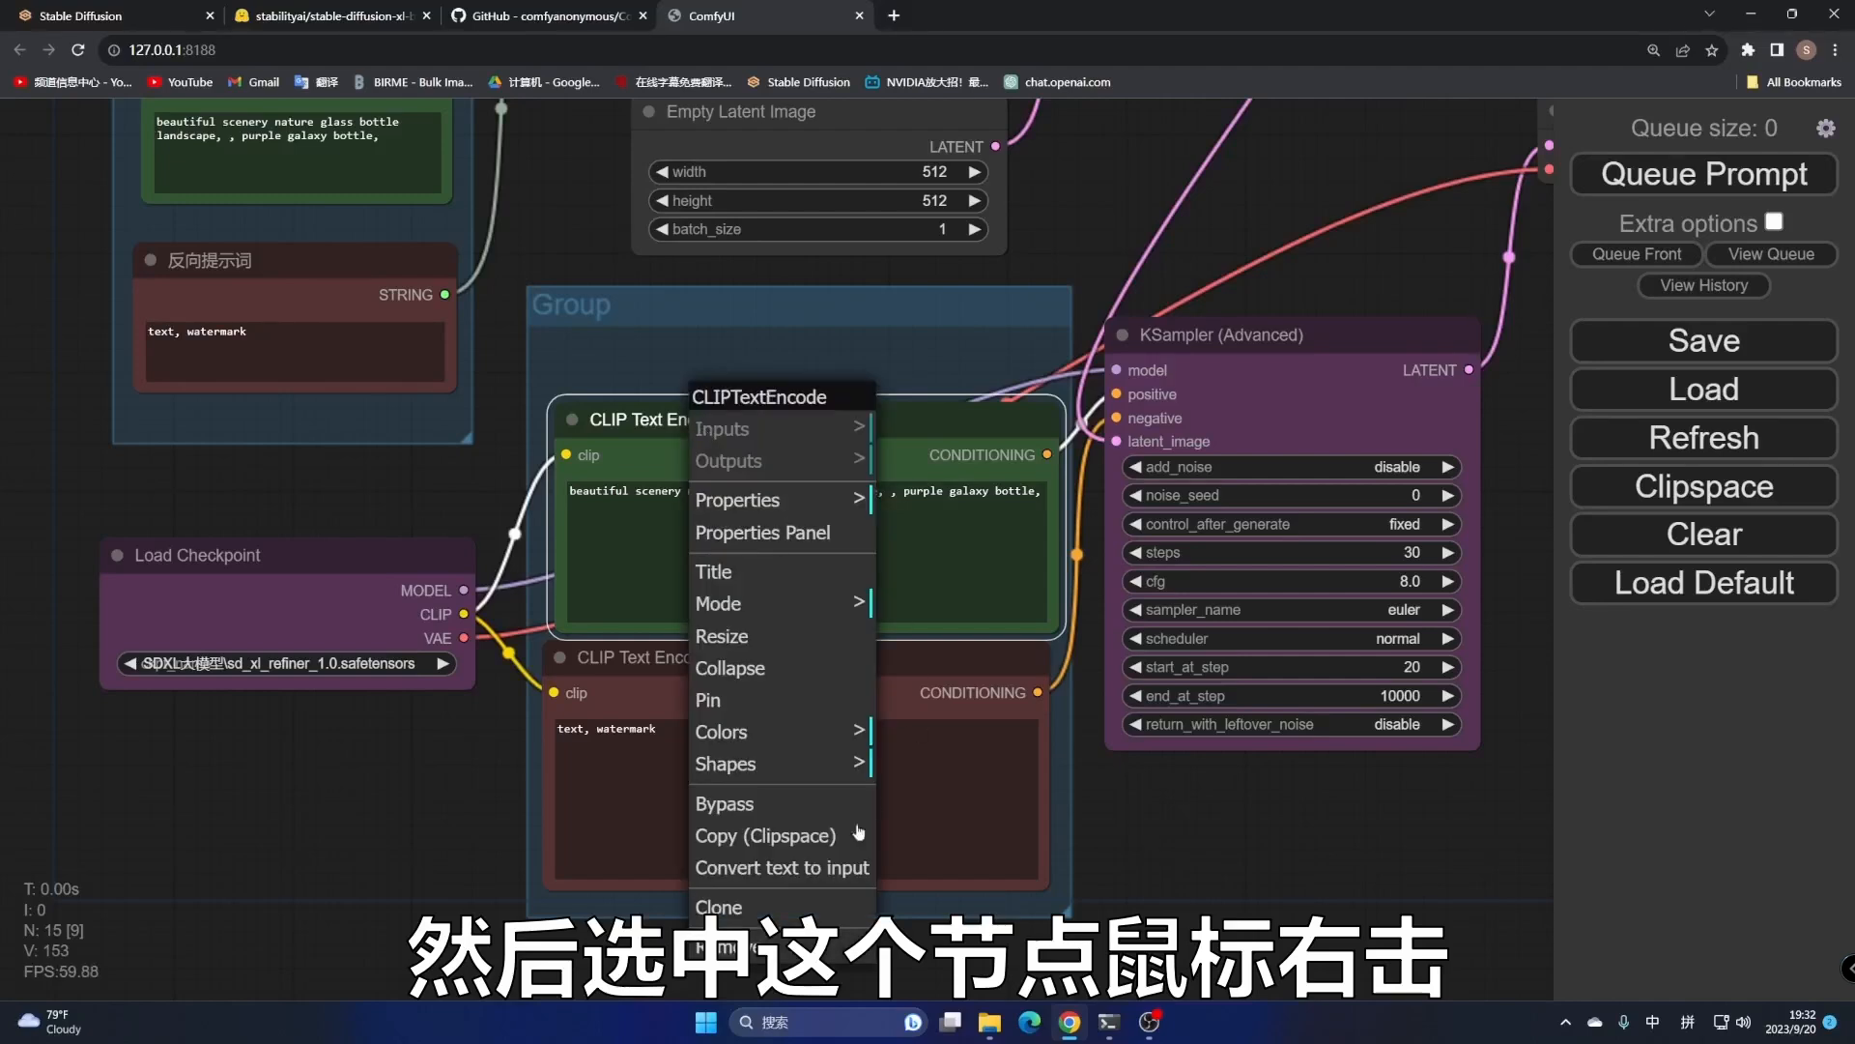
click(801, 869)
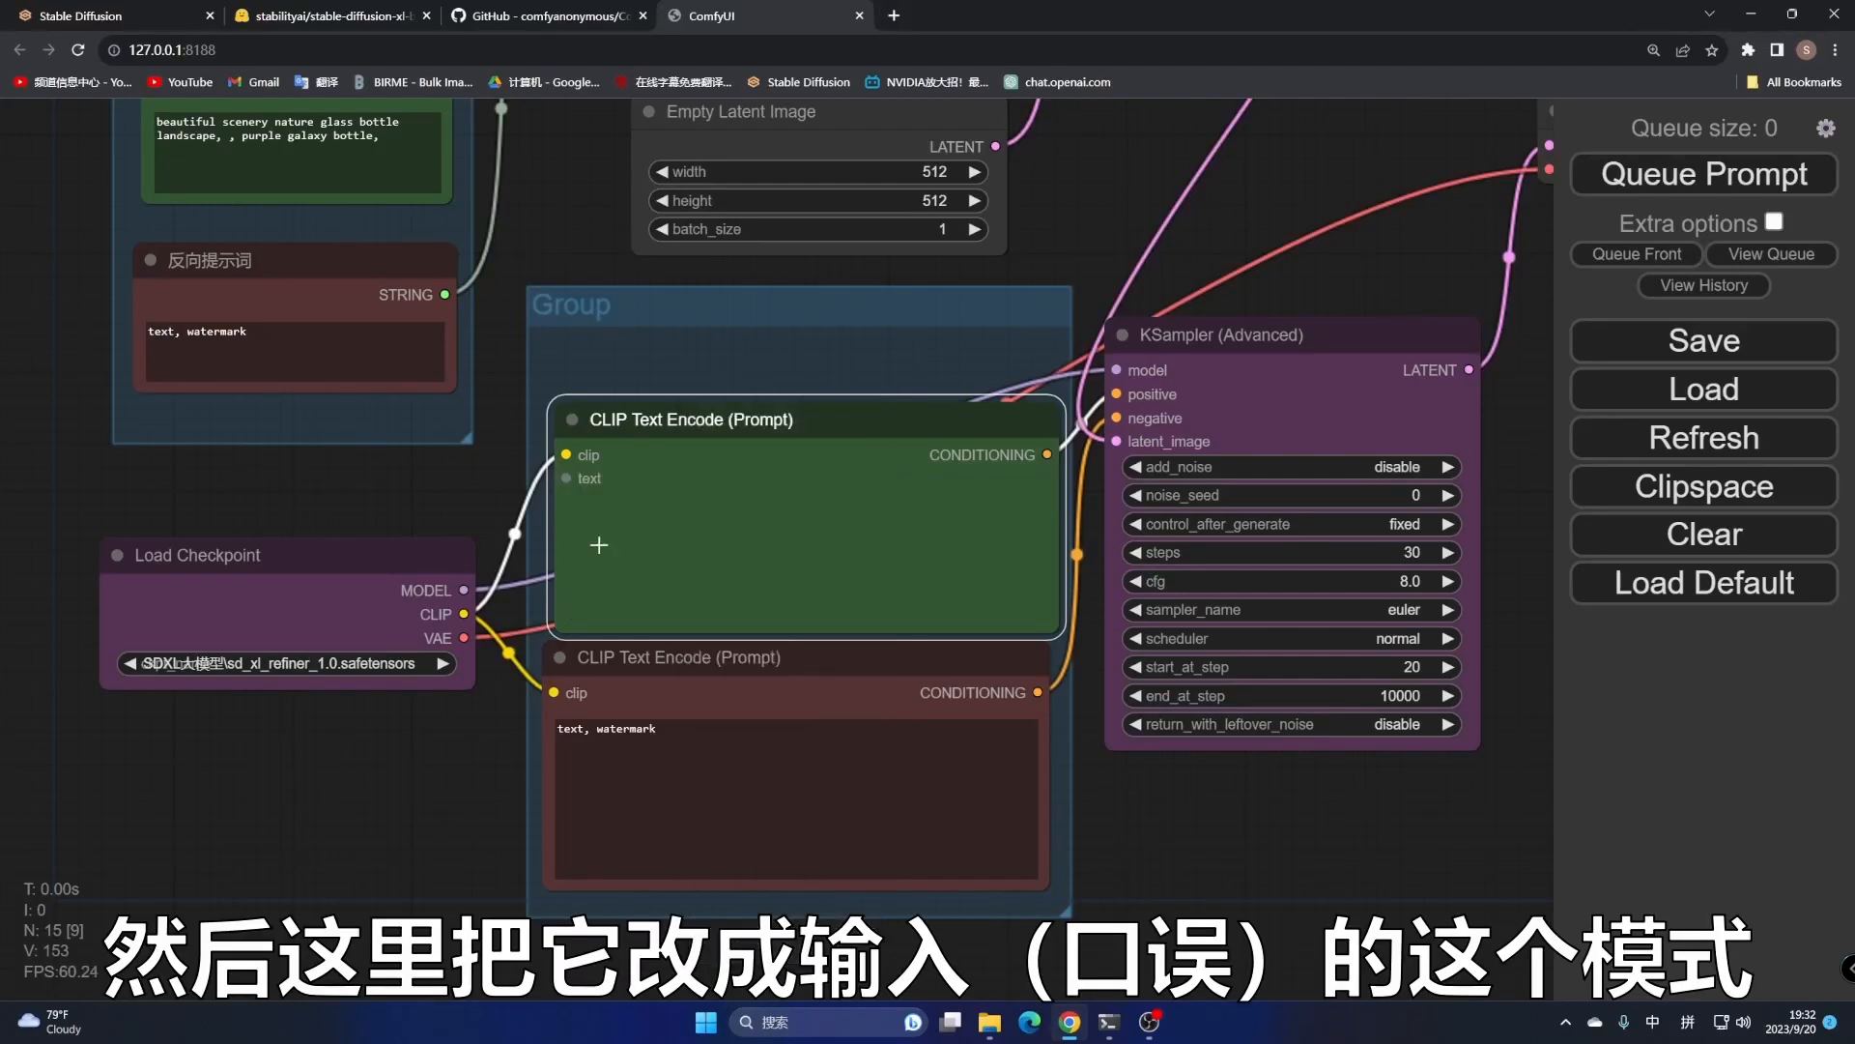
drag(599, 408, 507, 238)
Convert the text of the refiner's red CLIP Text Encode node to an input and connect it to the 反向提示词 node's STRING output
drag(1145, 423, 1109, 168)
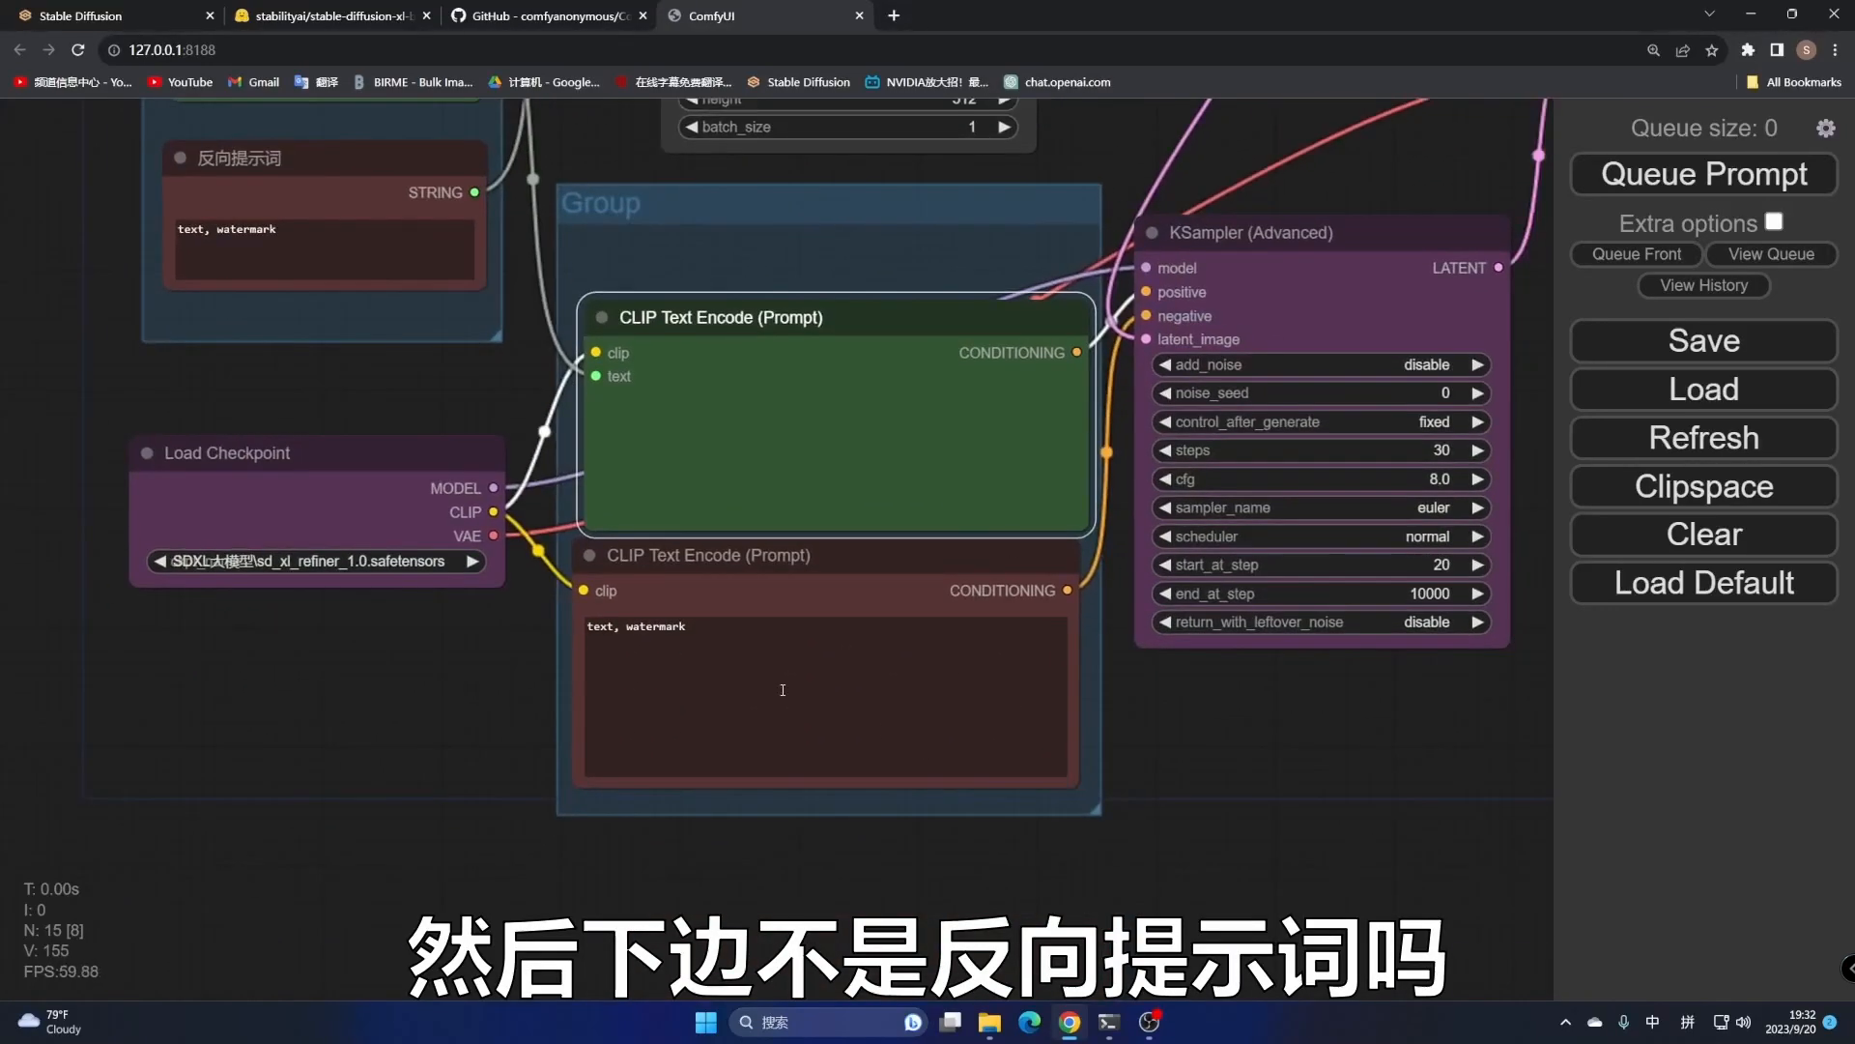
right_click(773, 607)
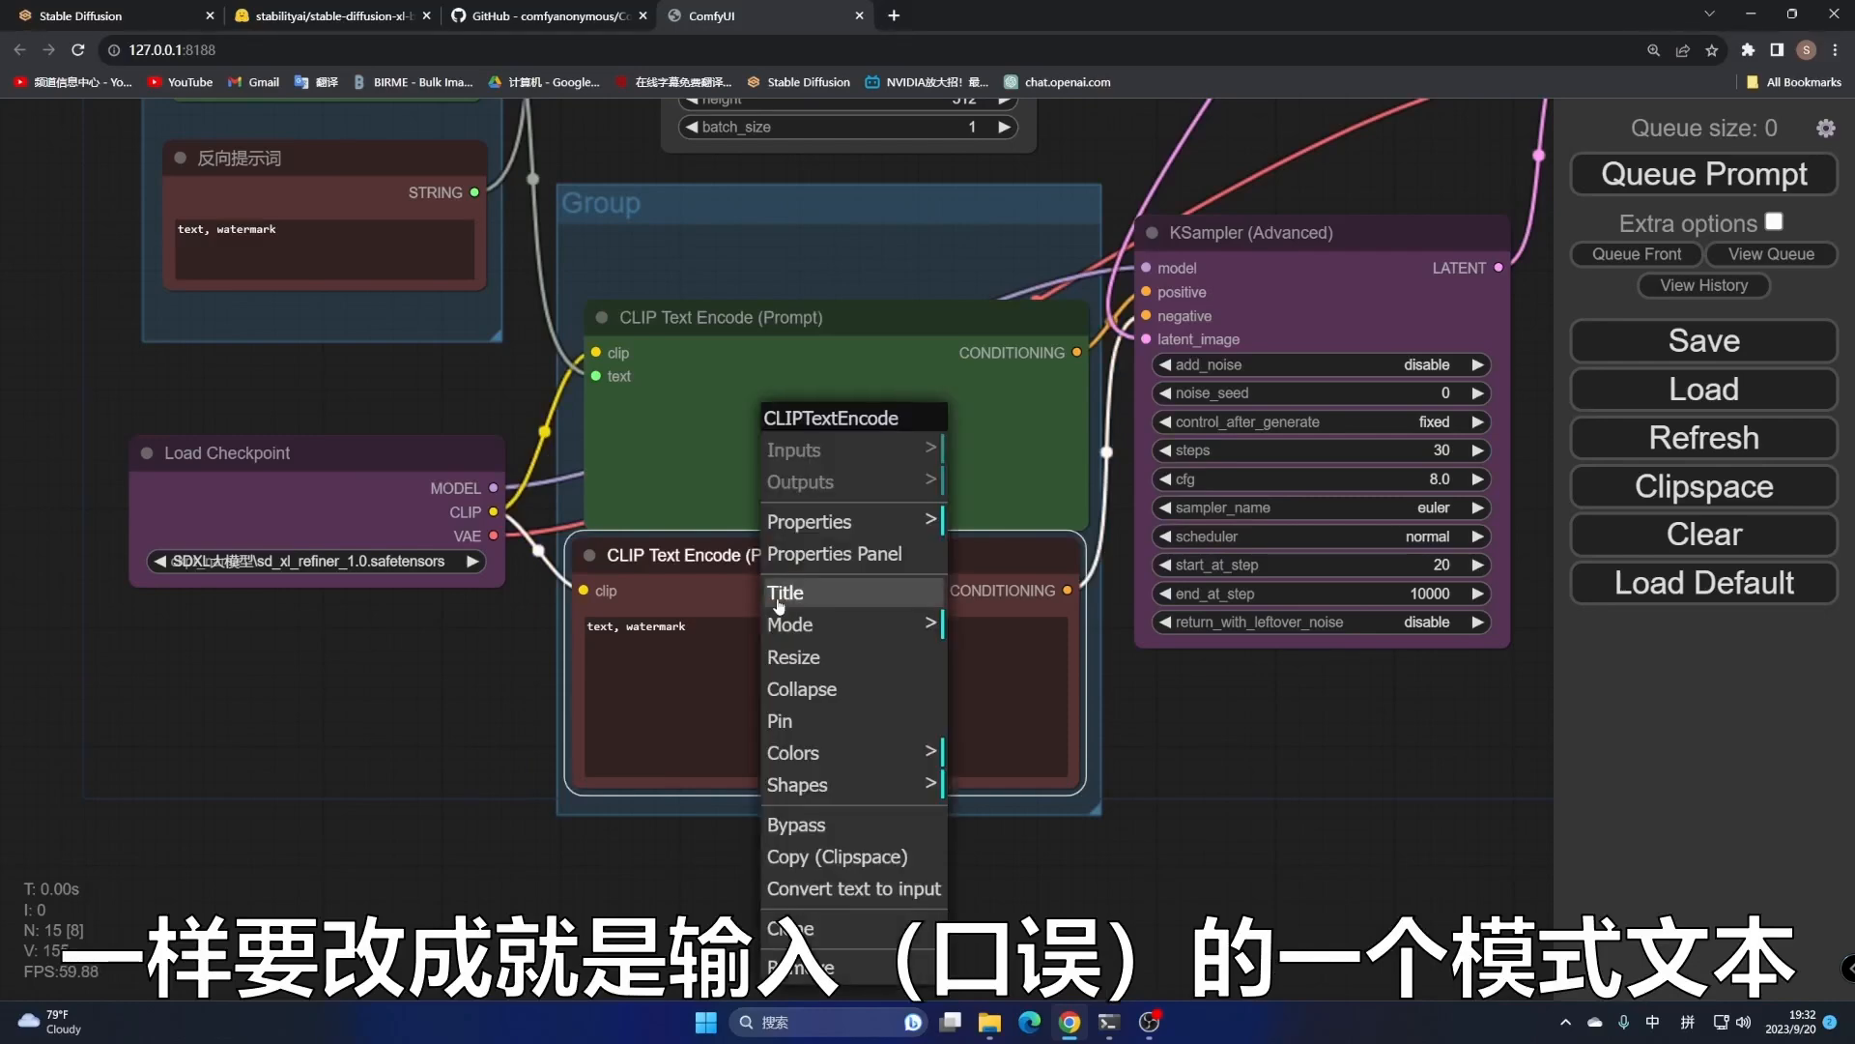
click(856, 891)
drag(633, 966, 636, 934)
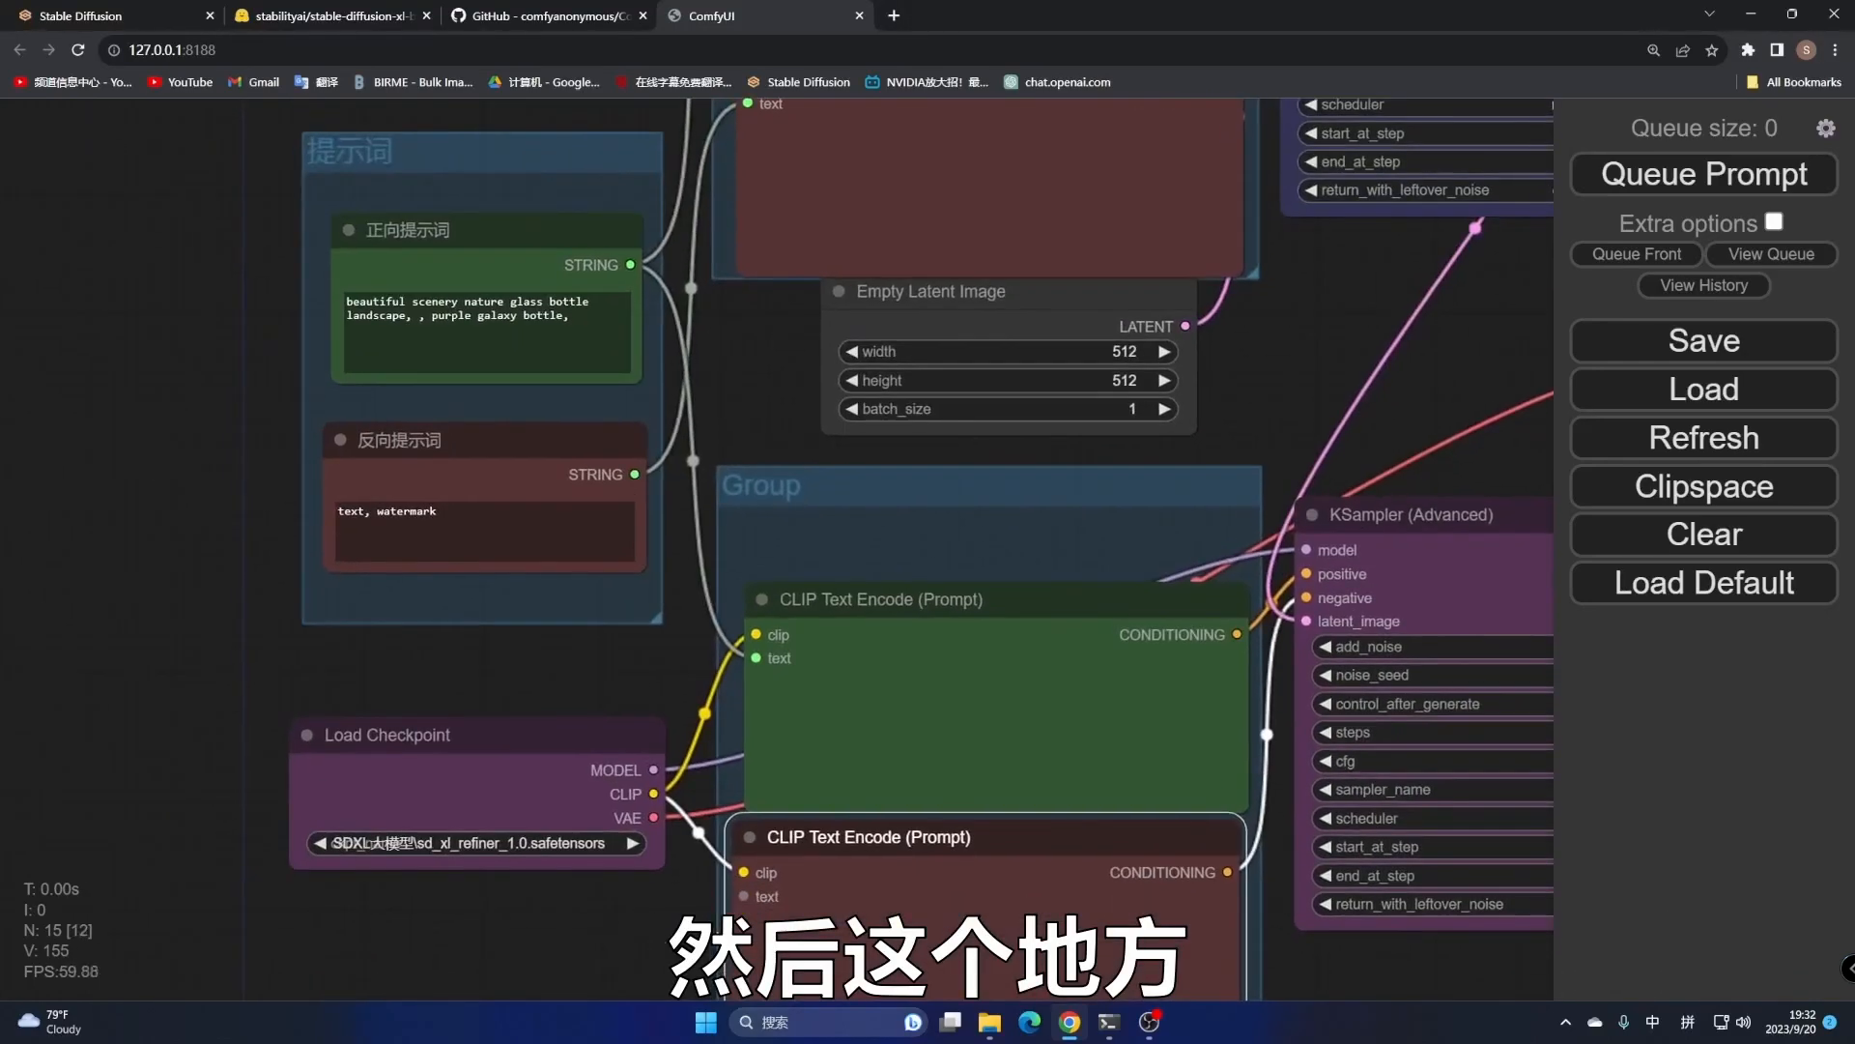
drag(743, 896, 635, 475)
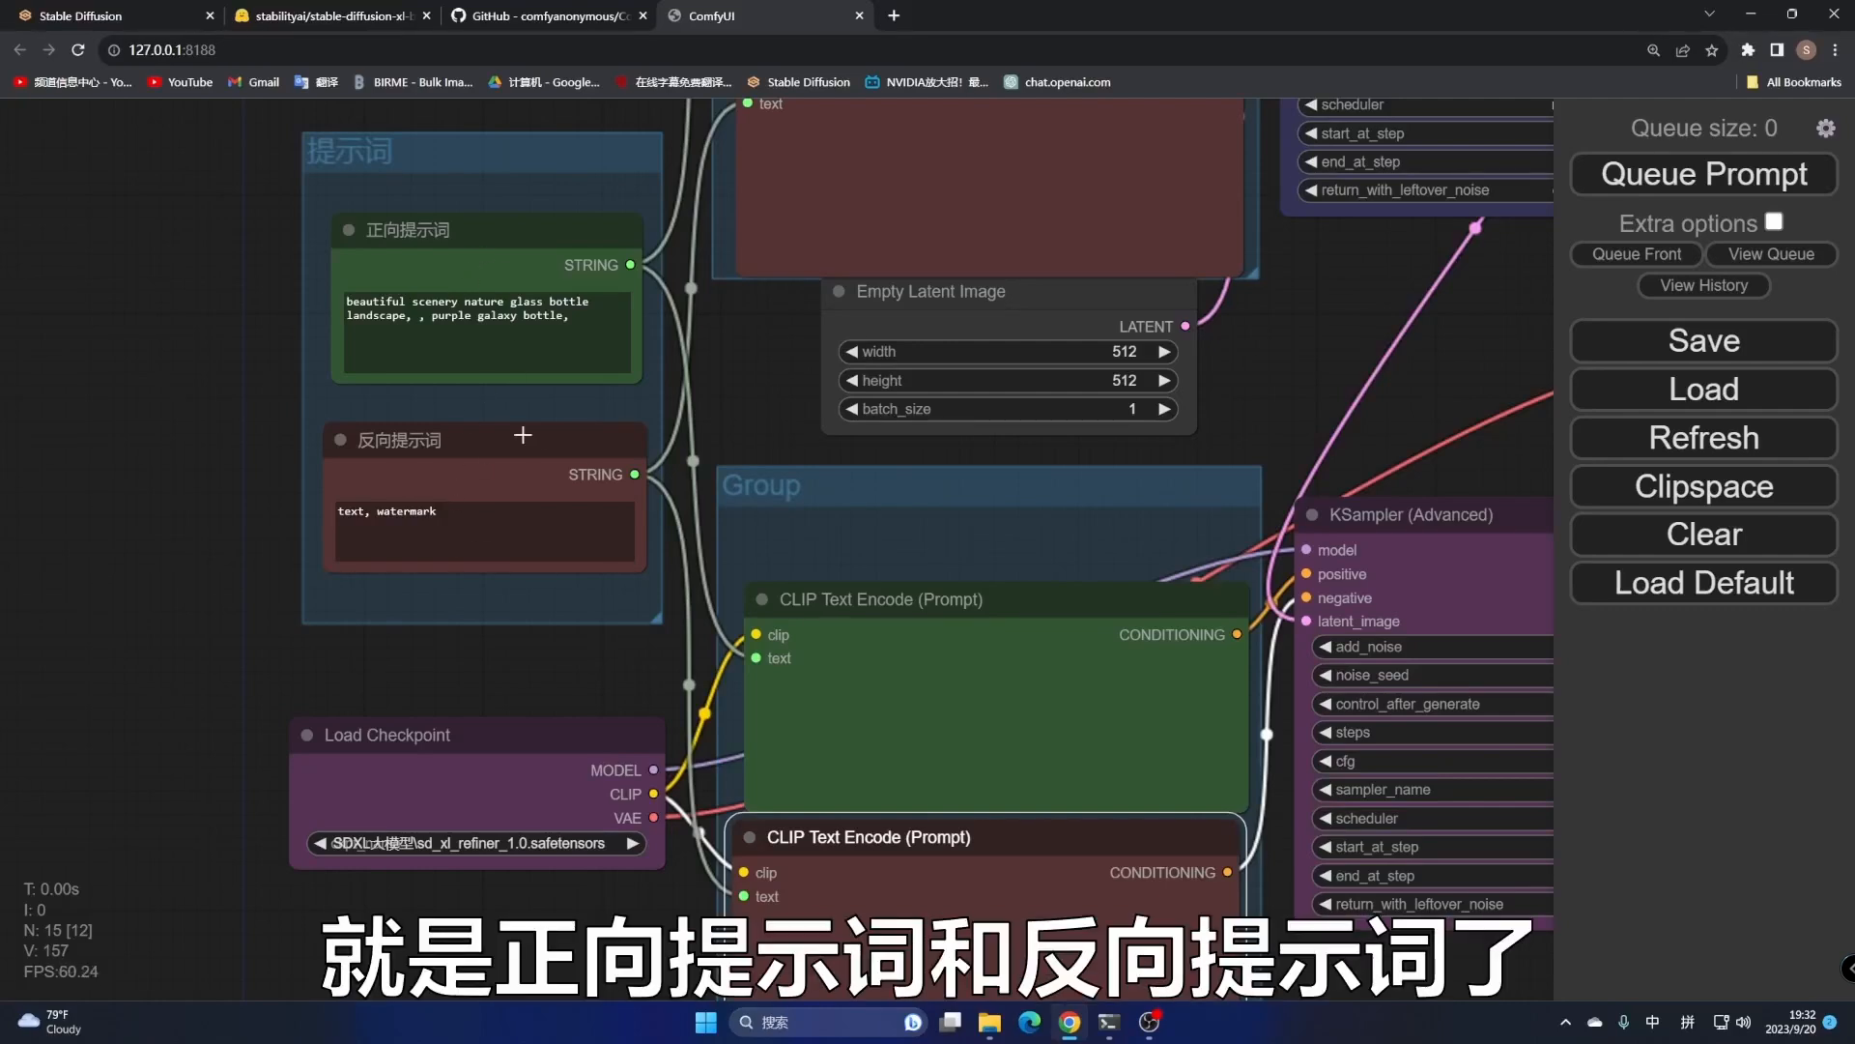
Replace the positive prompt in the 正向提示词 node with 1girl
drag(1254, 355, 1292, 391)
drag(623, 364, 388, 321)
text(beauti)
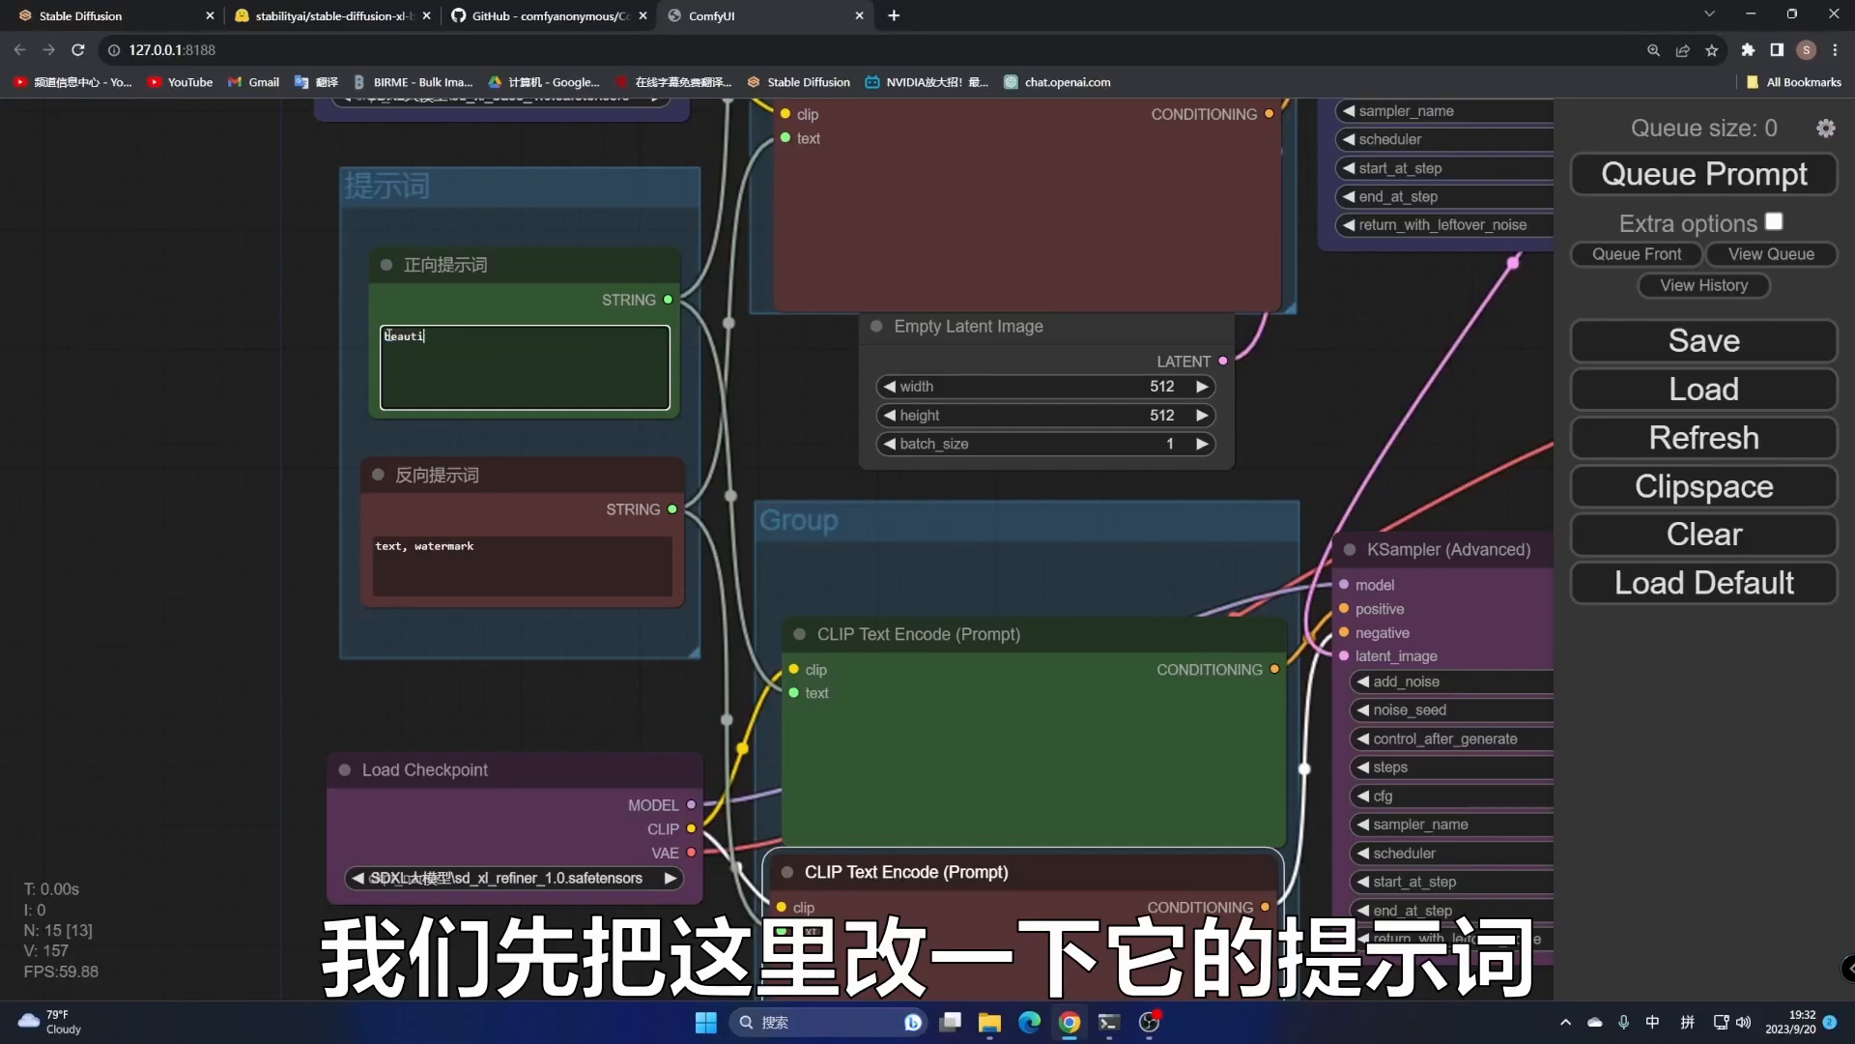
key(BackSpace)
key(BackSpace)
text(1)
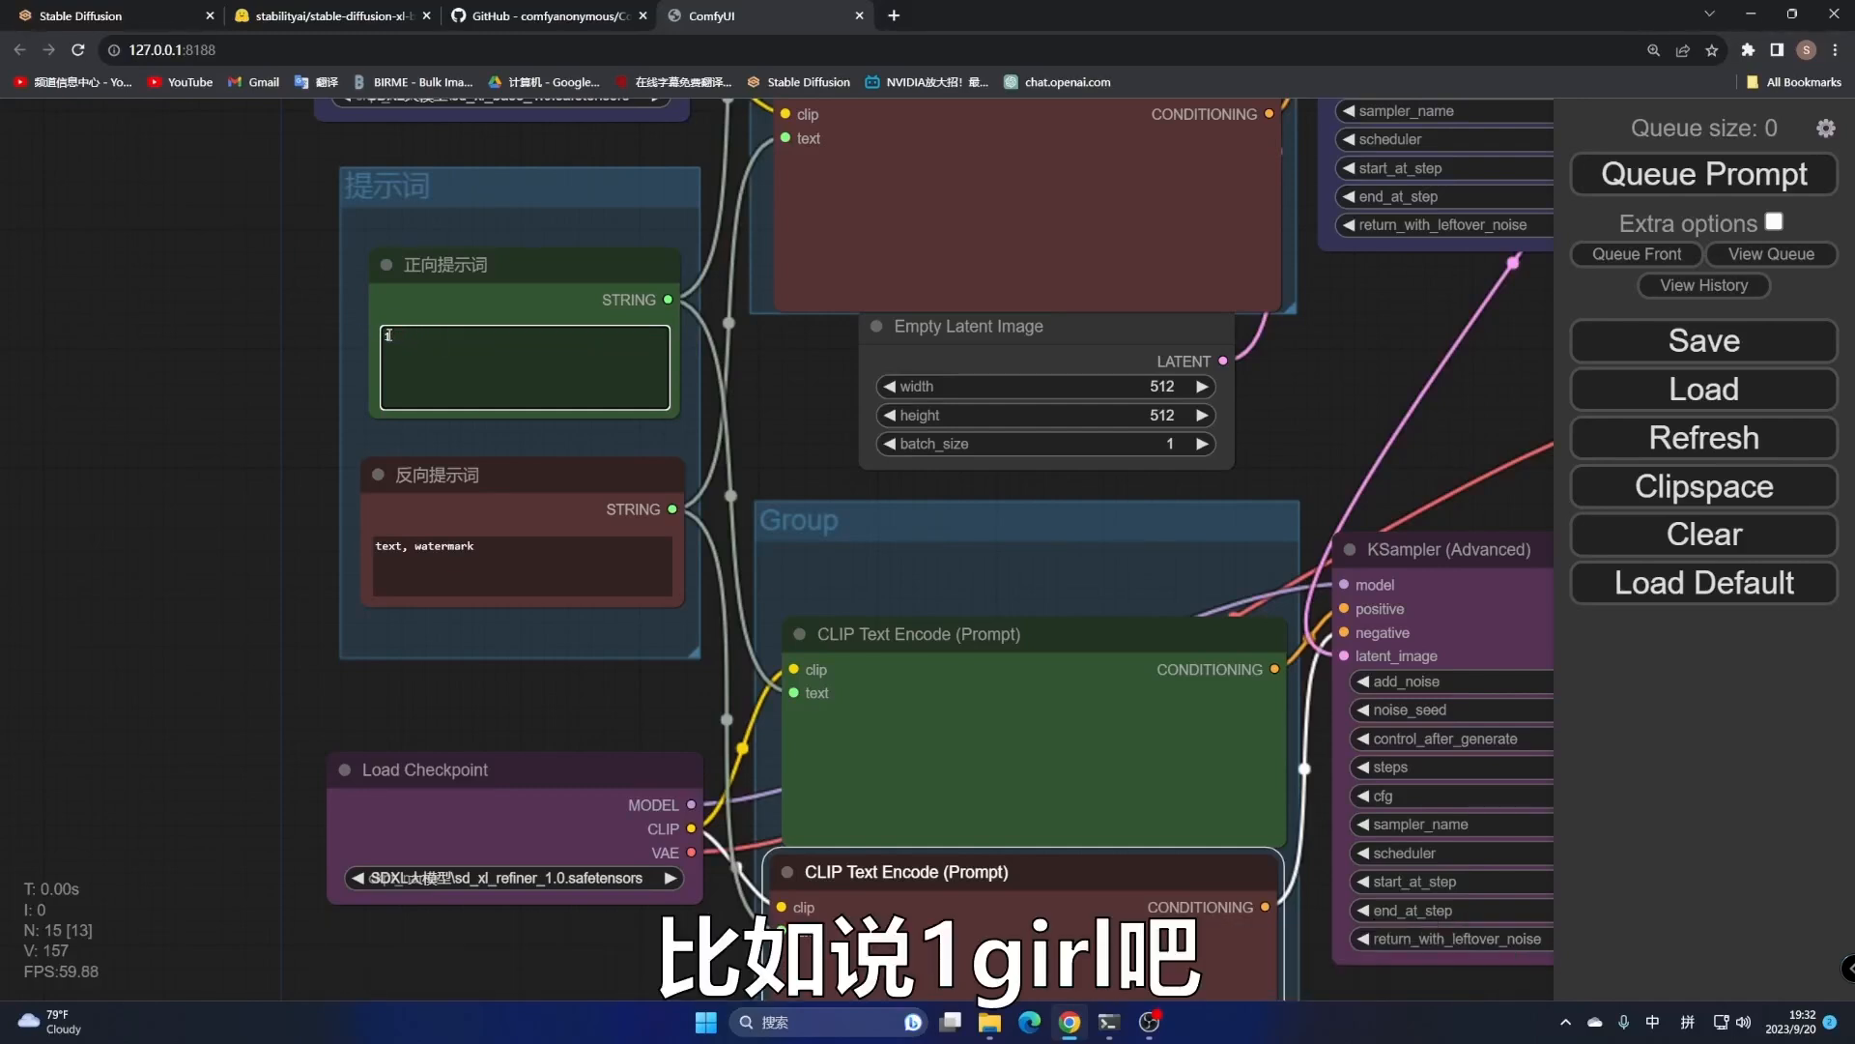
text(girl)
key(shift)
Set the Empty Latent Image node's width and height both to 1024
drag(803, 391, 588, 529)
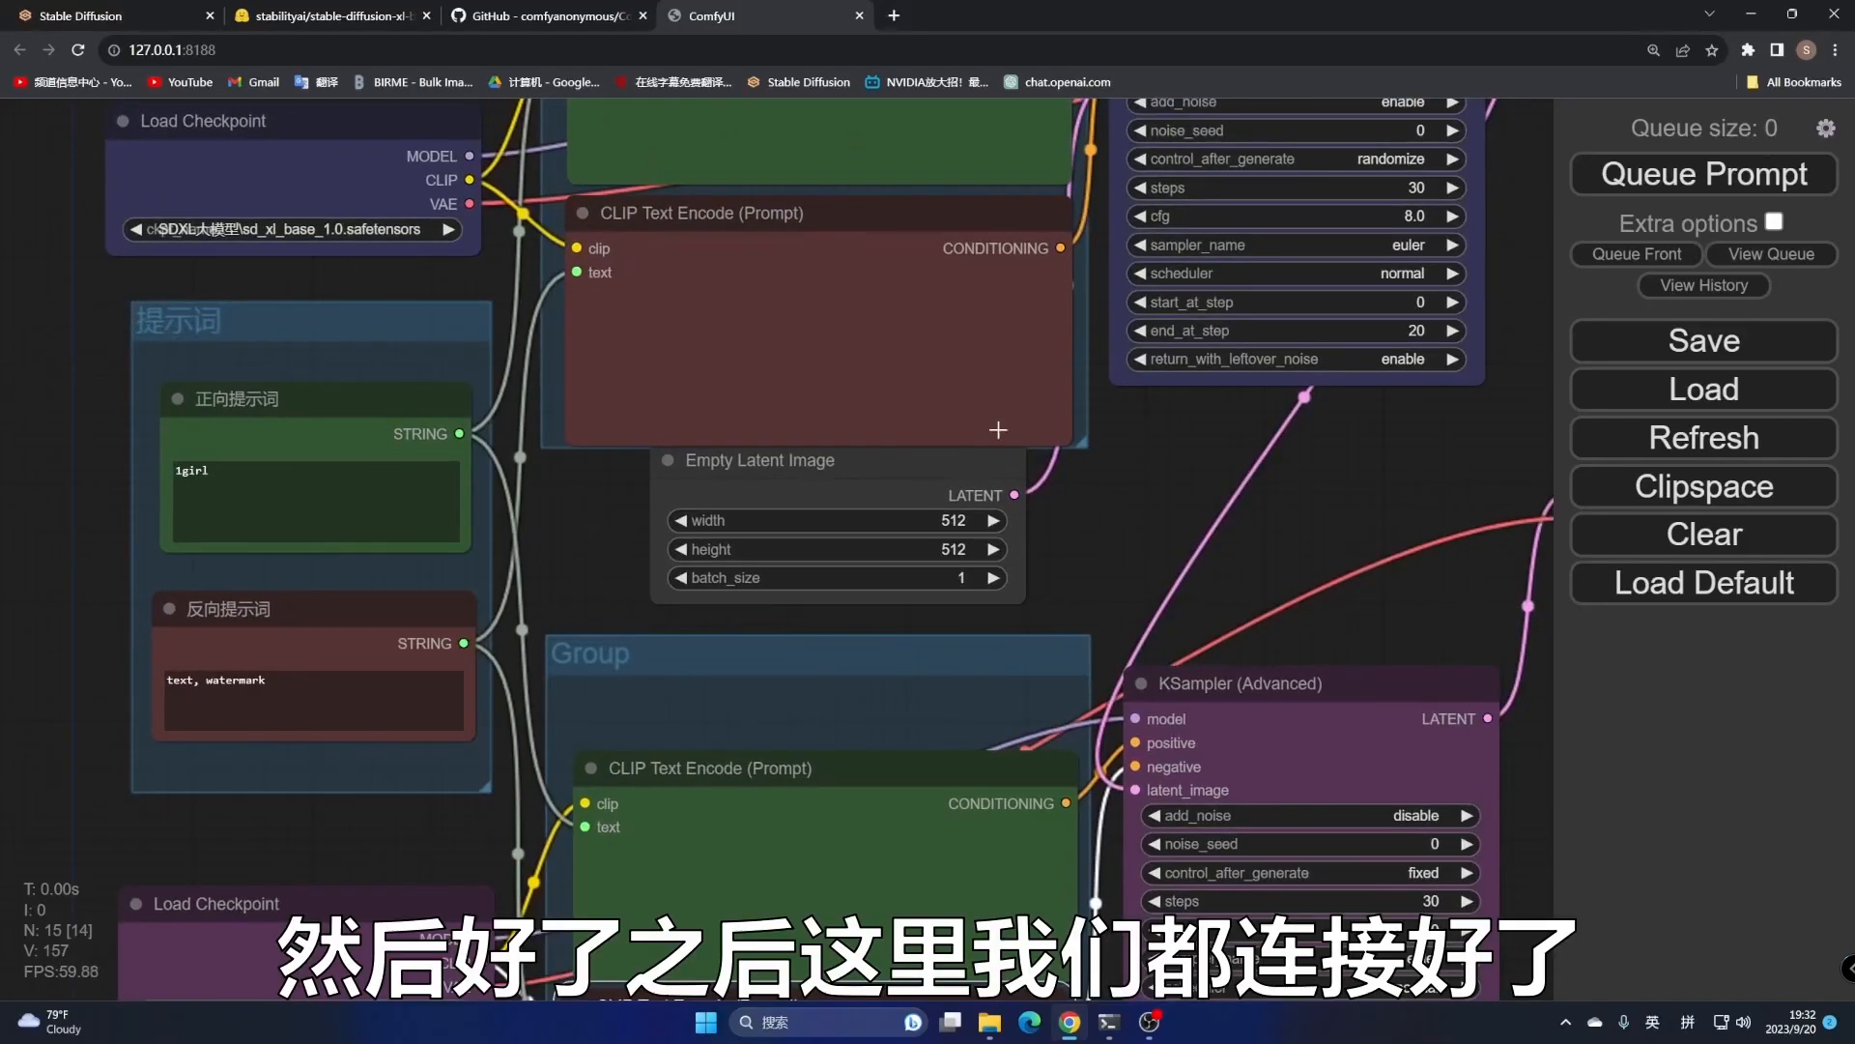
drag(974, 538, 899, 452)
click(884, 432)
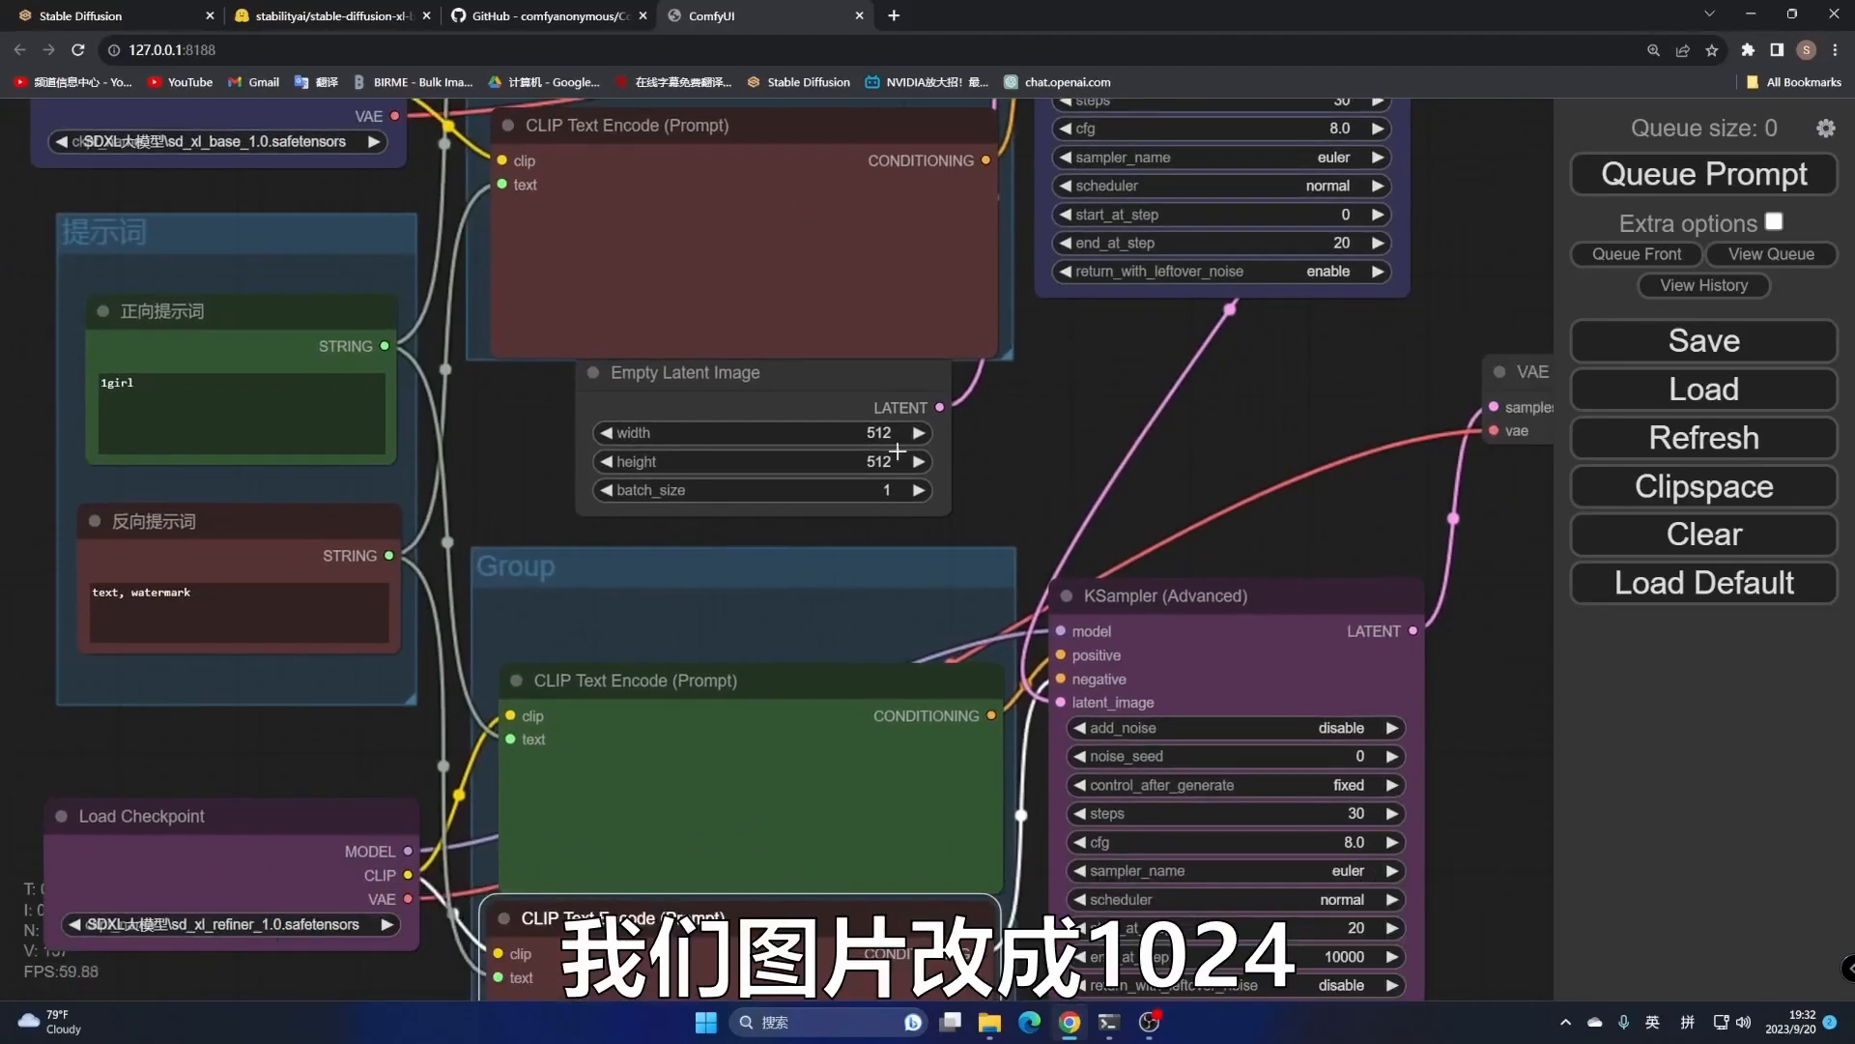
text(1024)
key(Return)
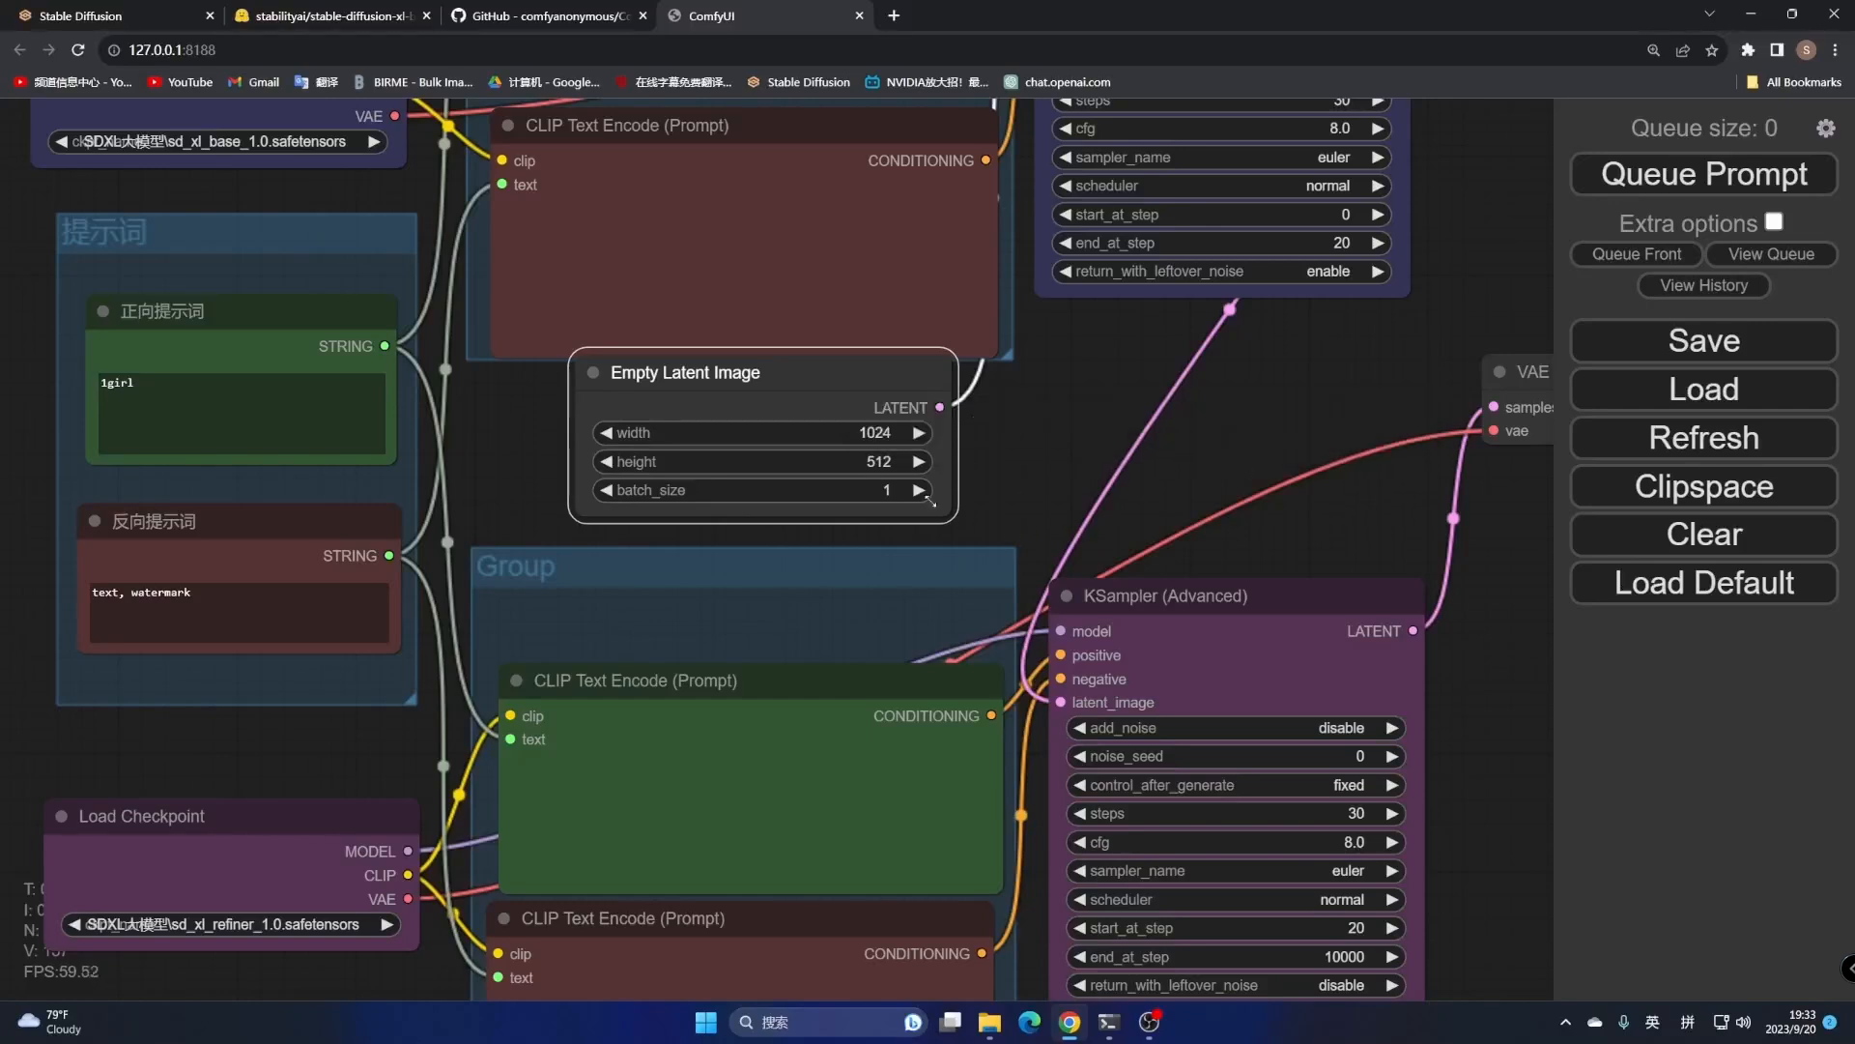
click(891, 467)
double_click(1004, 469)
text(1024)
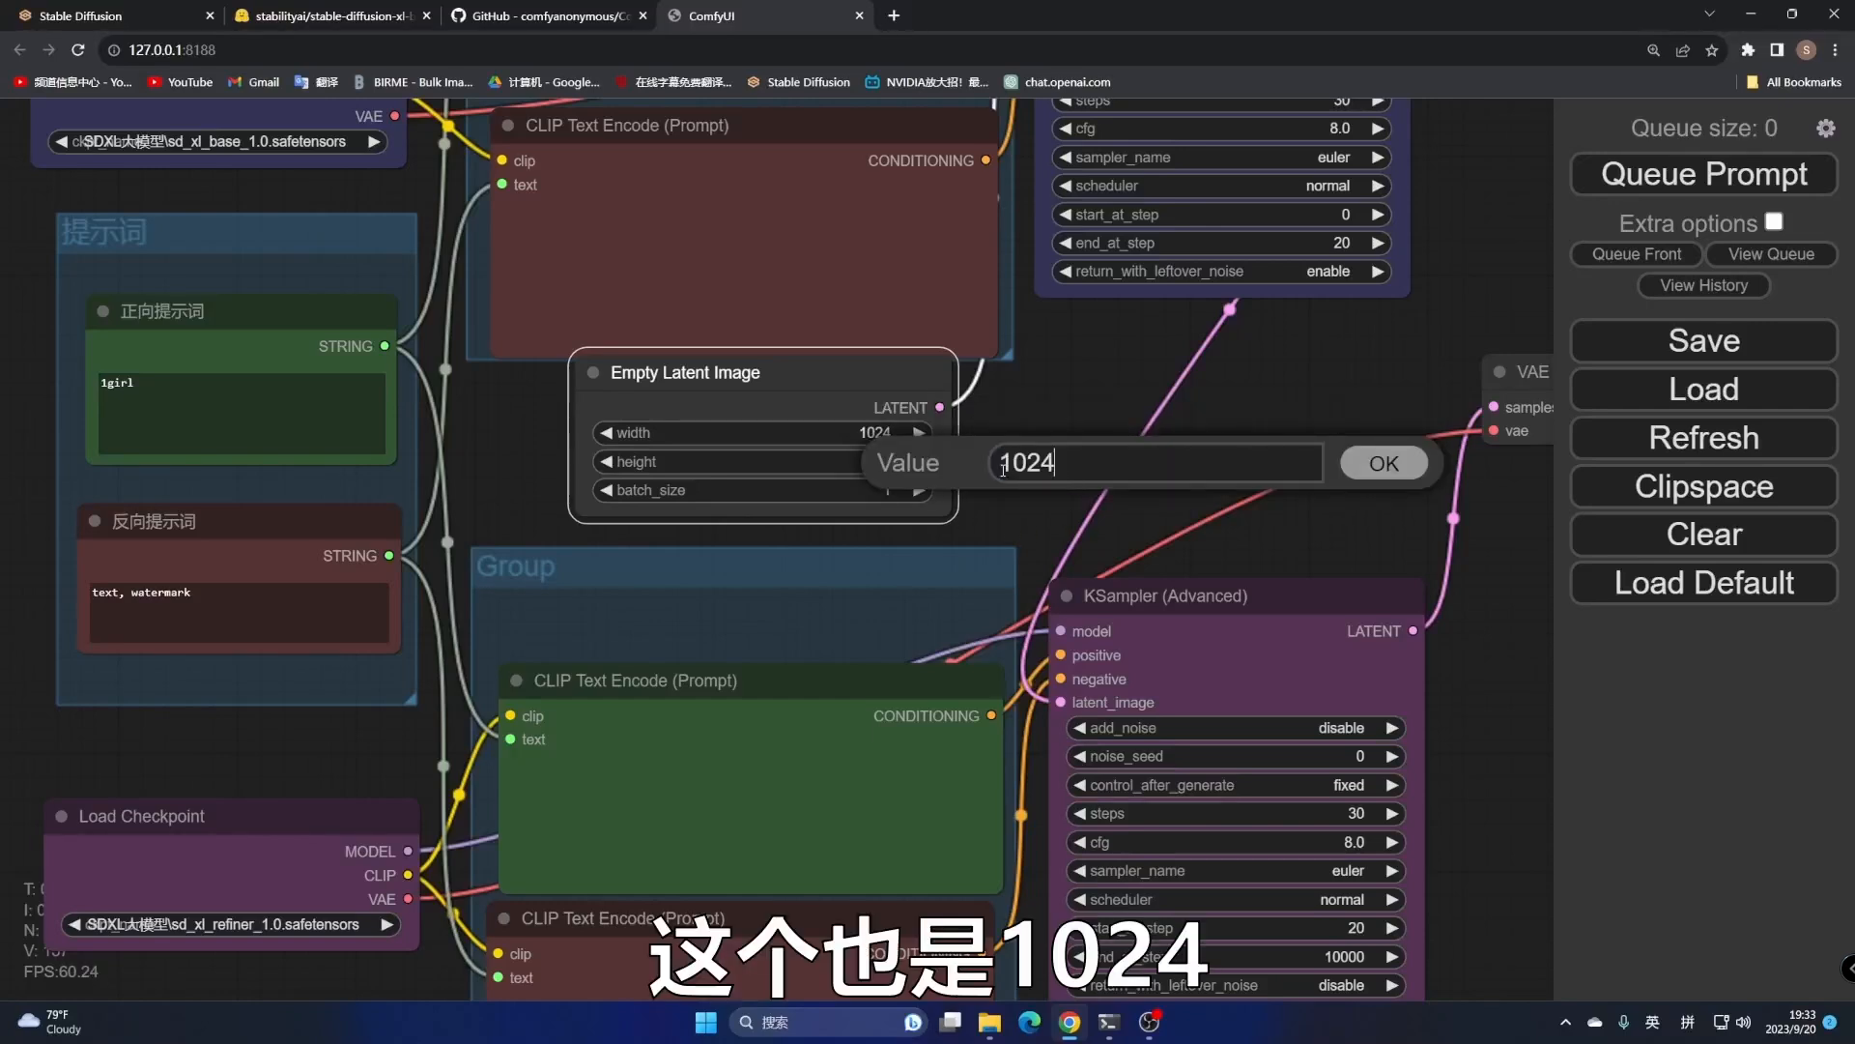
key(Return)
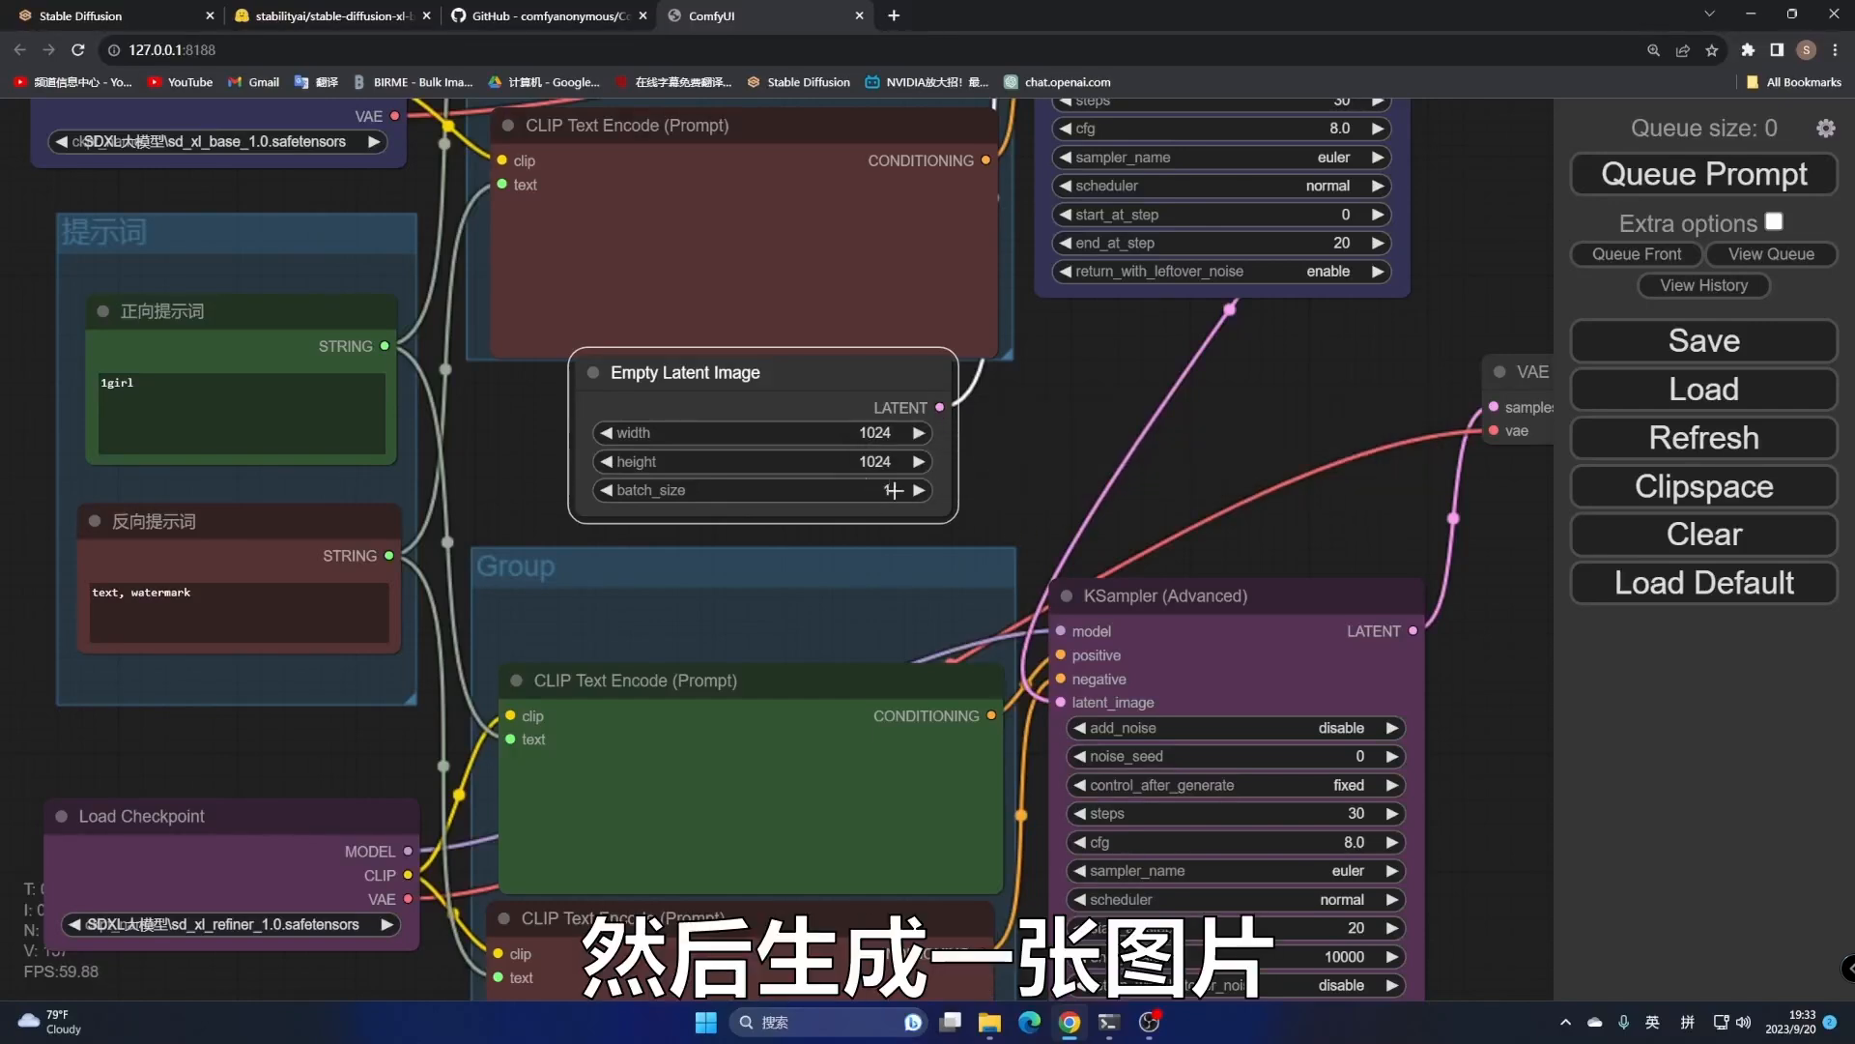
Enlarge the Save Image node connected to the refiner's VAE Decode
drag(1065, 421, 792, 676)
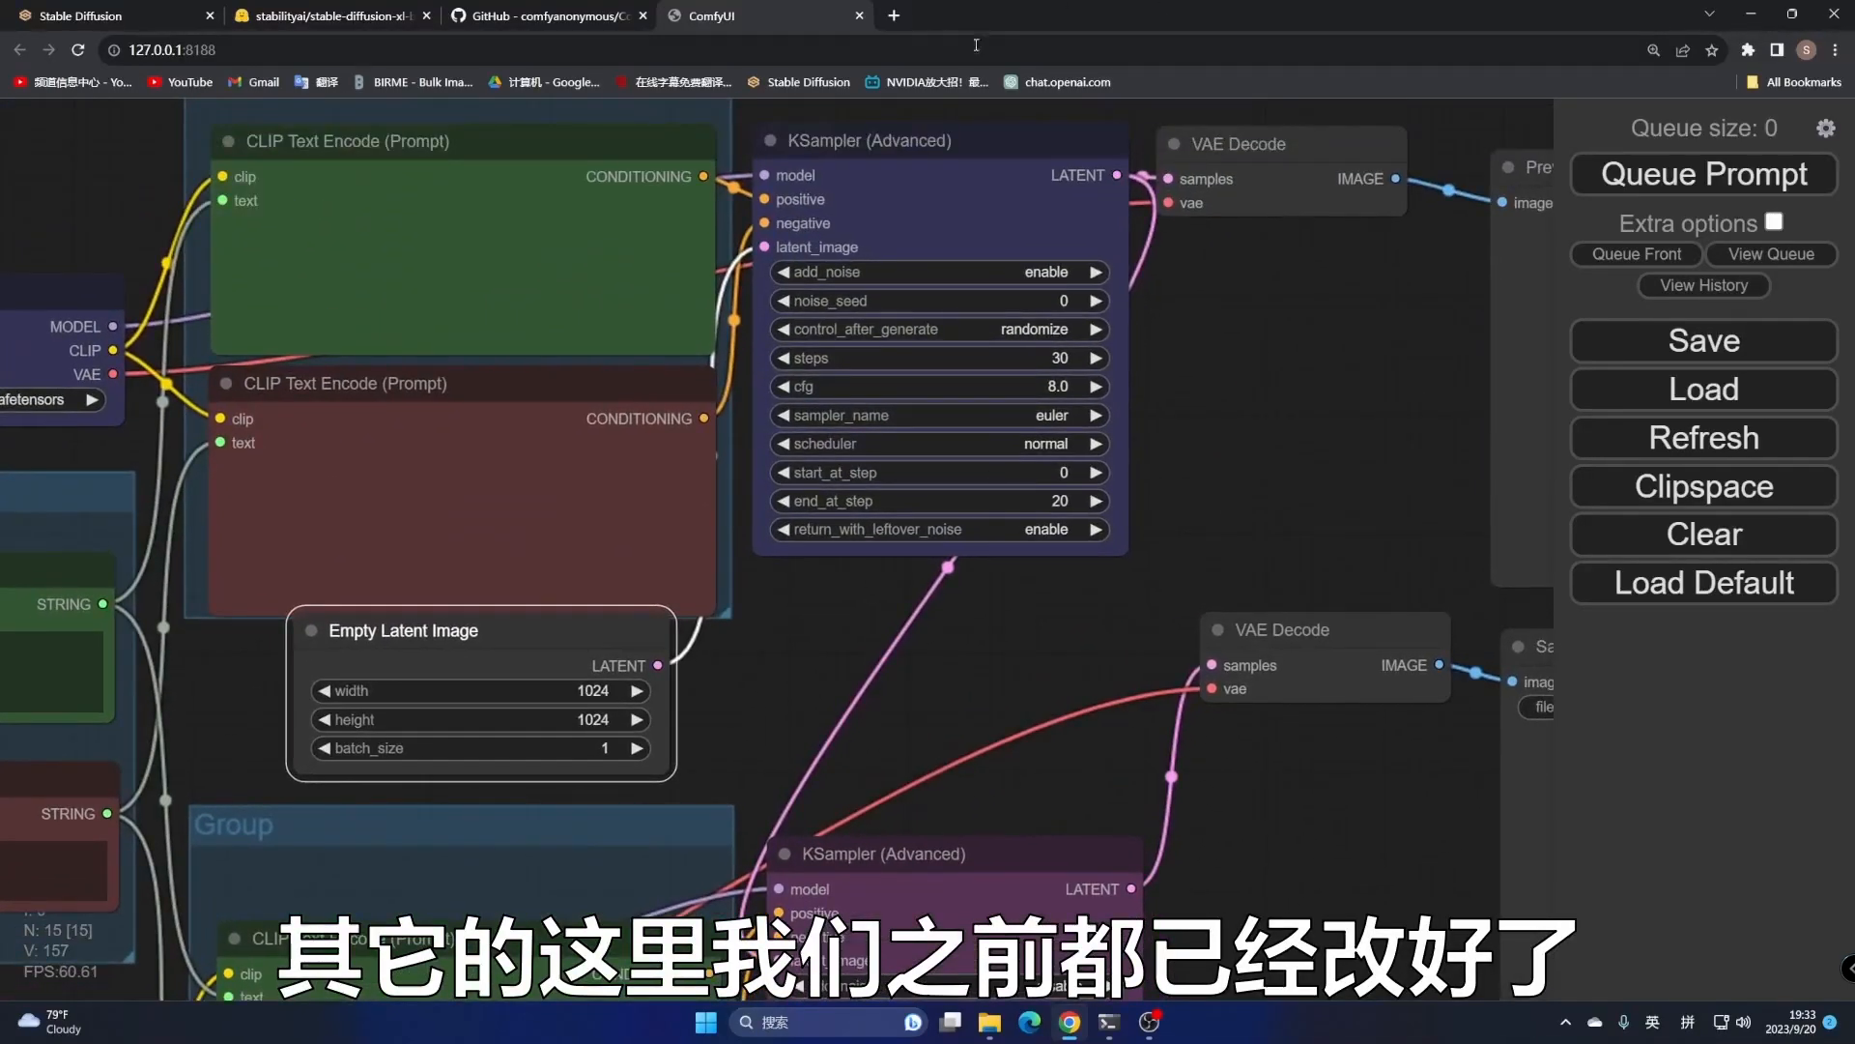
drag(1080, 791, 966, 442)
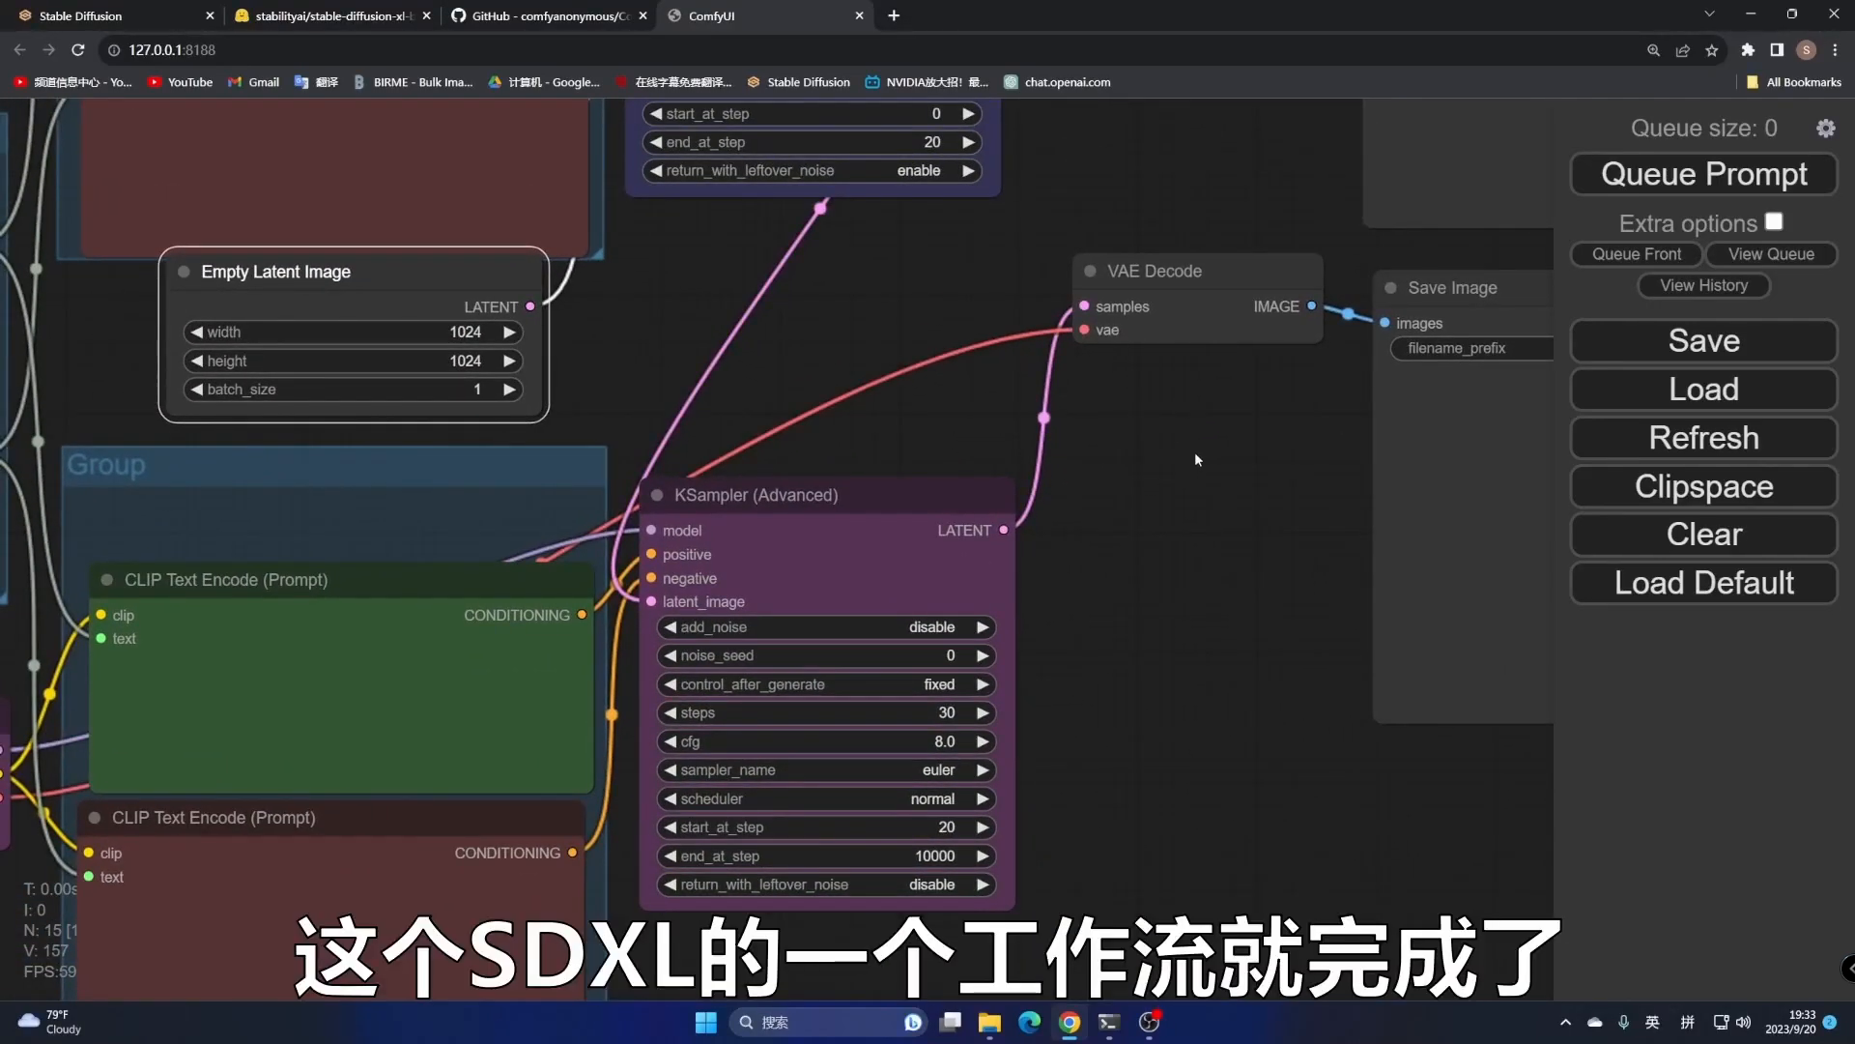
drag(1195, 455, 1044, 650)
drag(1392, 691, 1438, 894)
drag(1317, 293, 1295, 287)
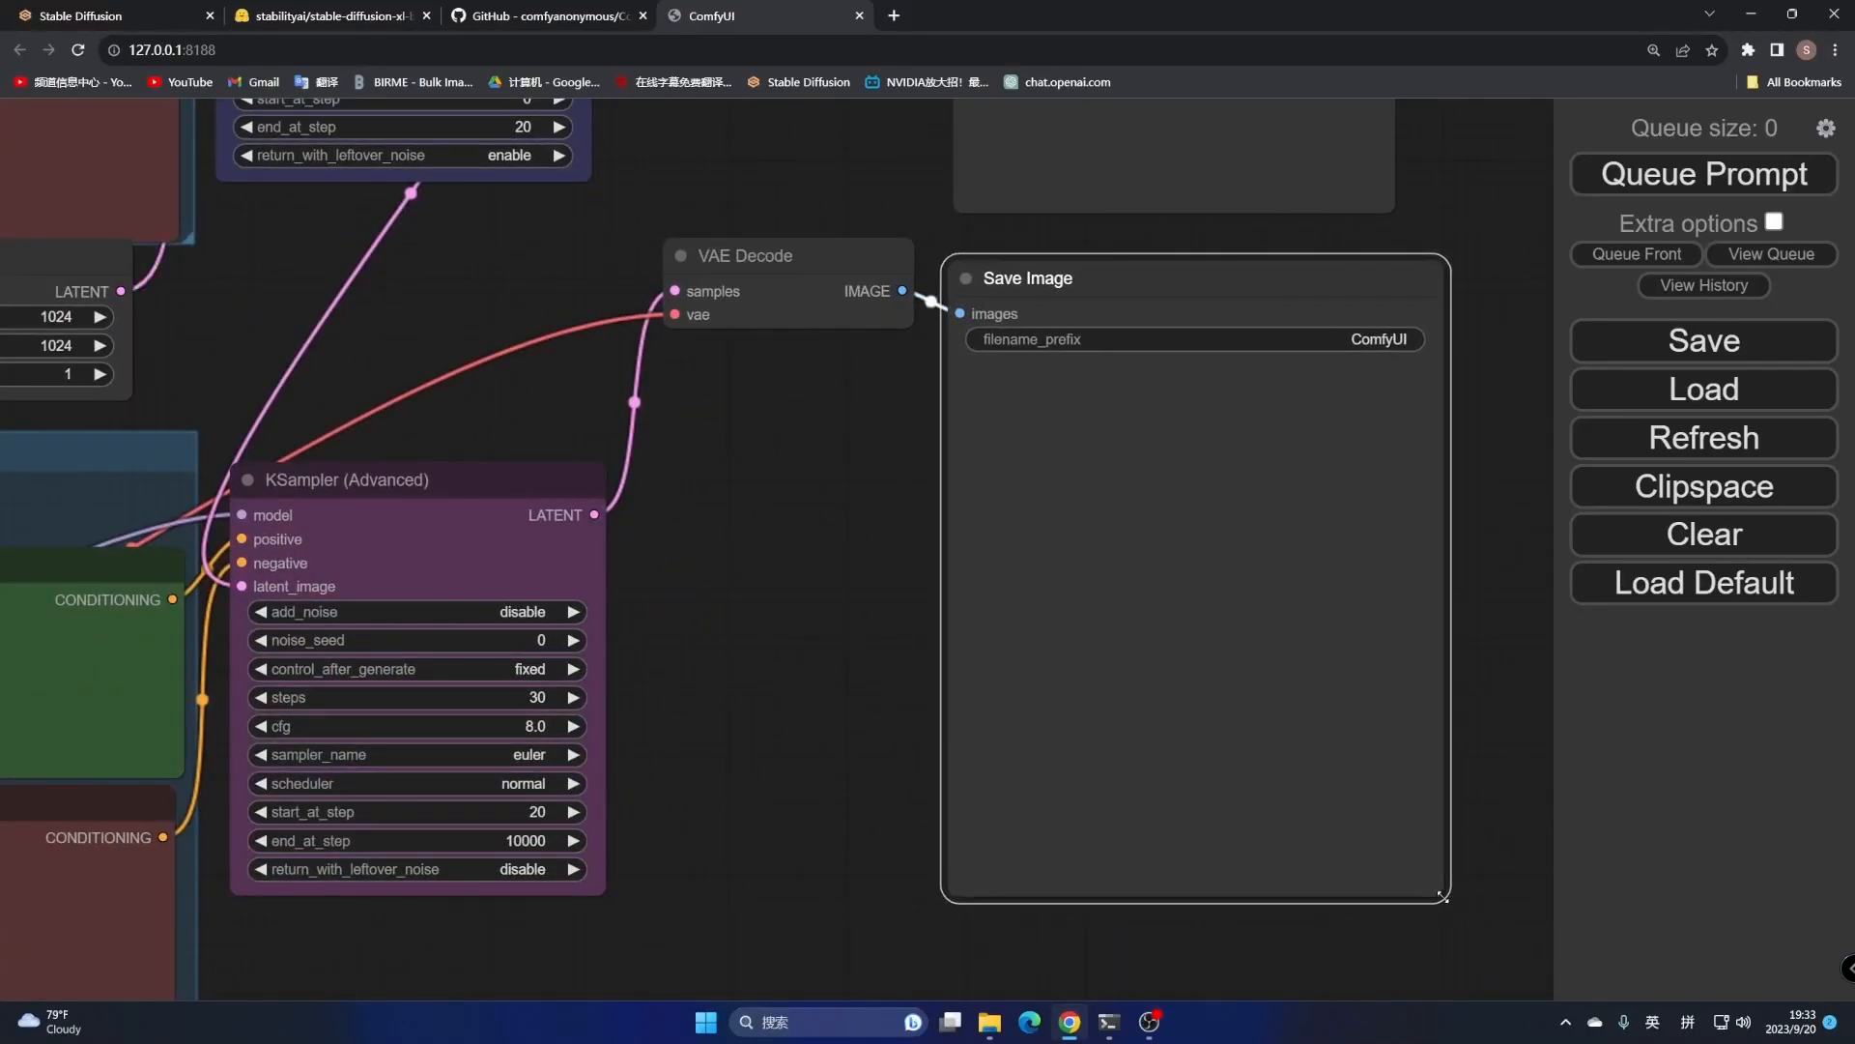
Queue the prompt to generate the image and check the base preview and the refiner's saved output
click(1709, 175)
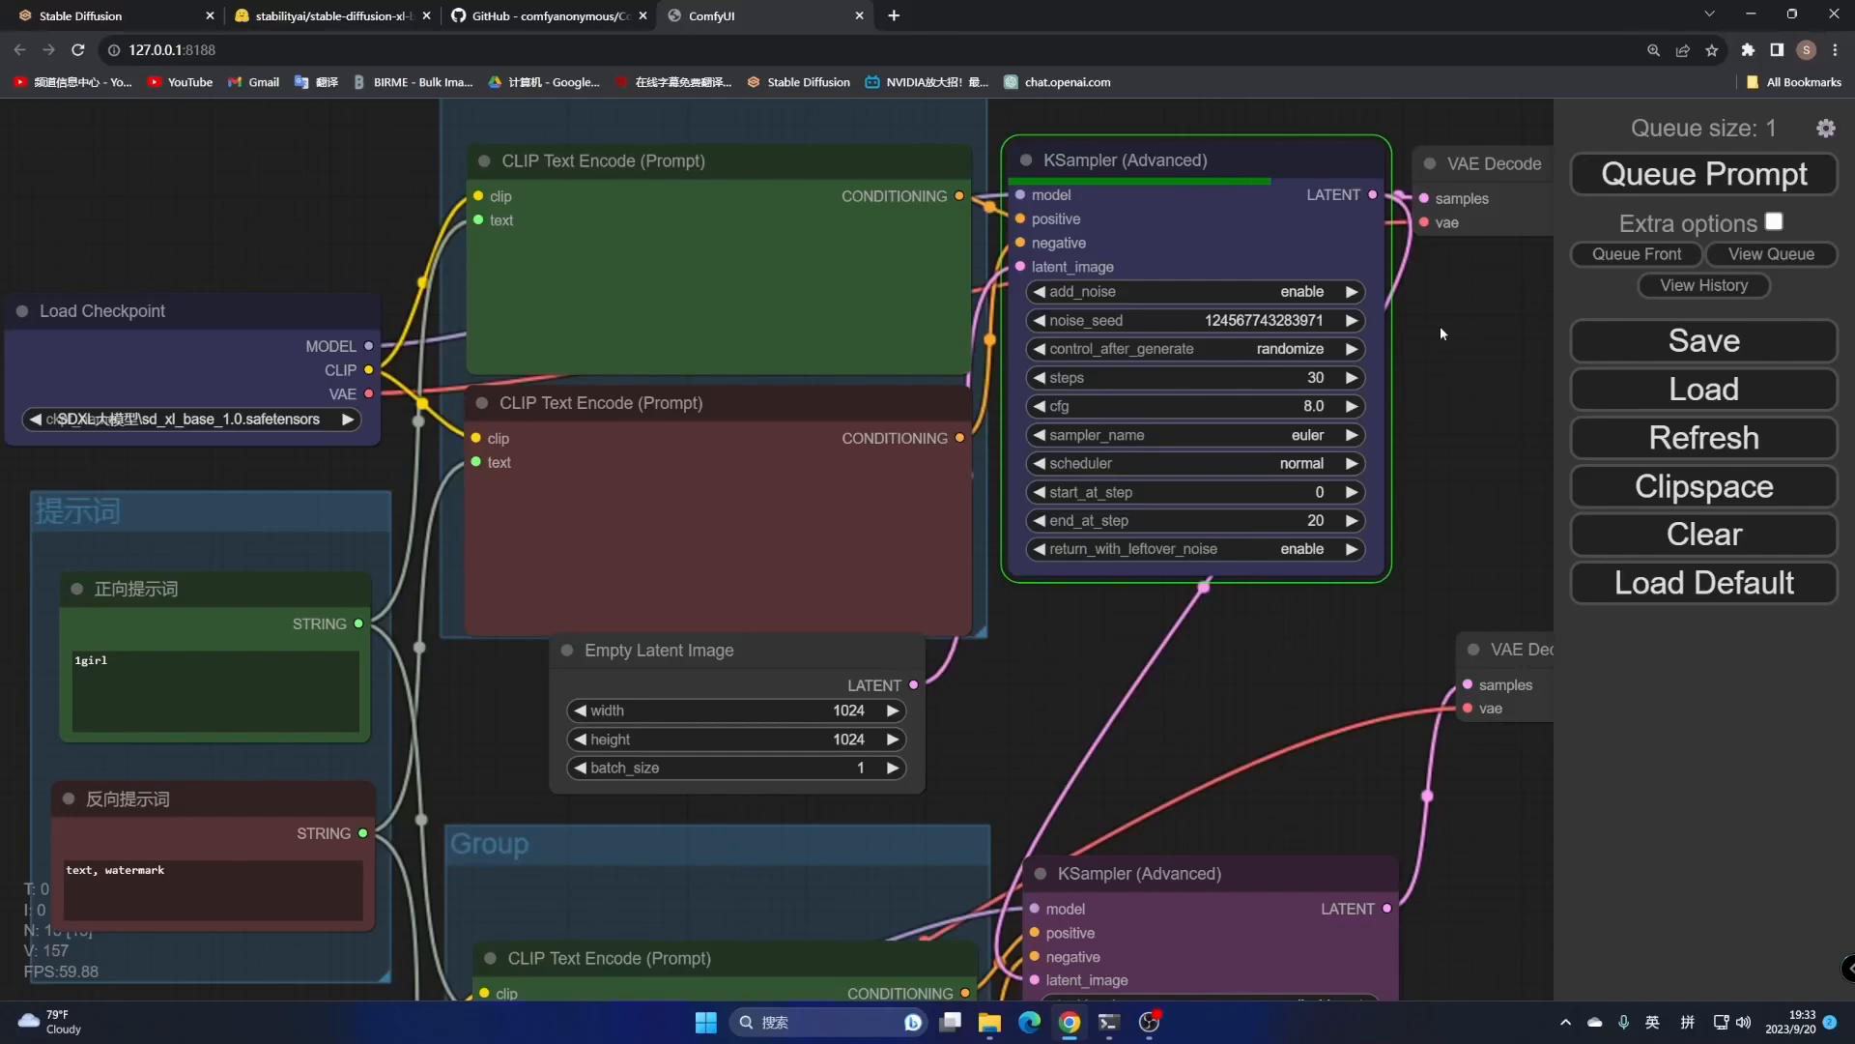
drag(1440, 327, 801, 339)
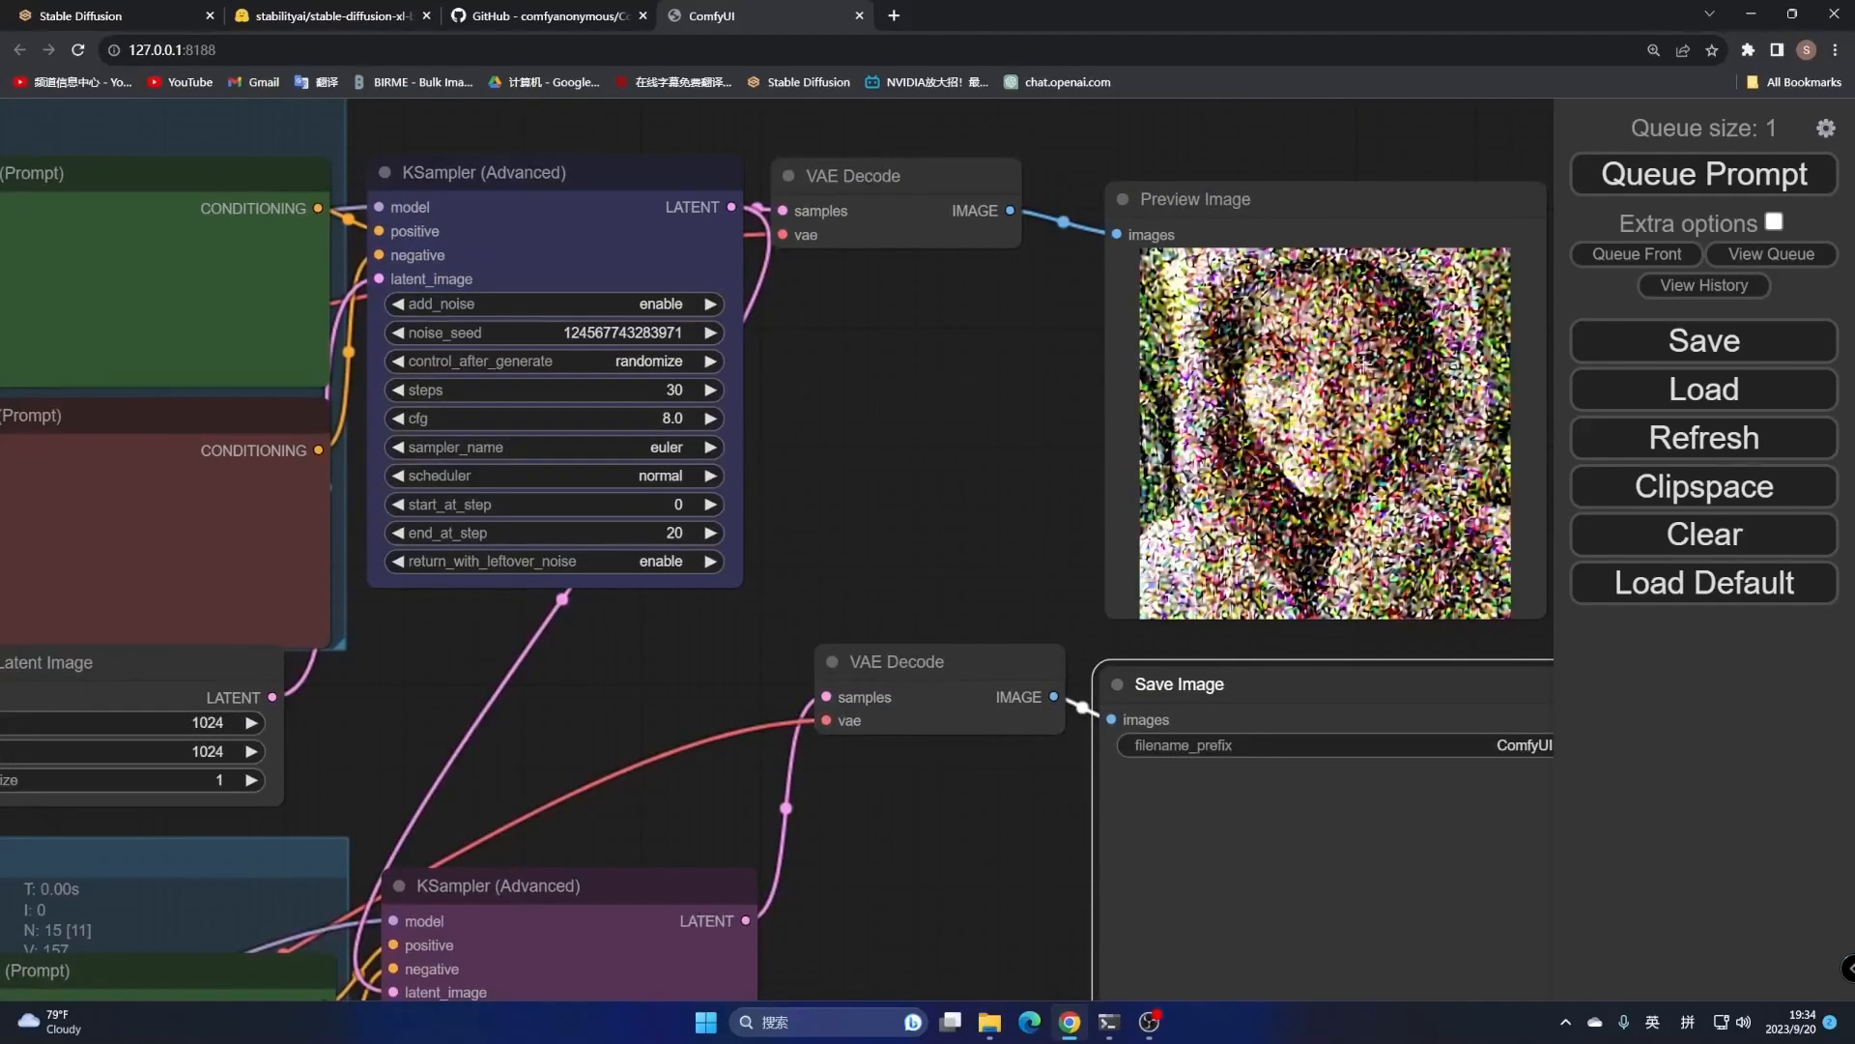
drag(1032, 446, 1324, 3)
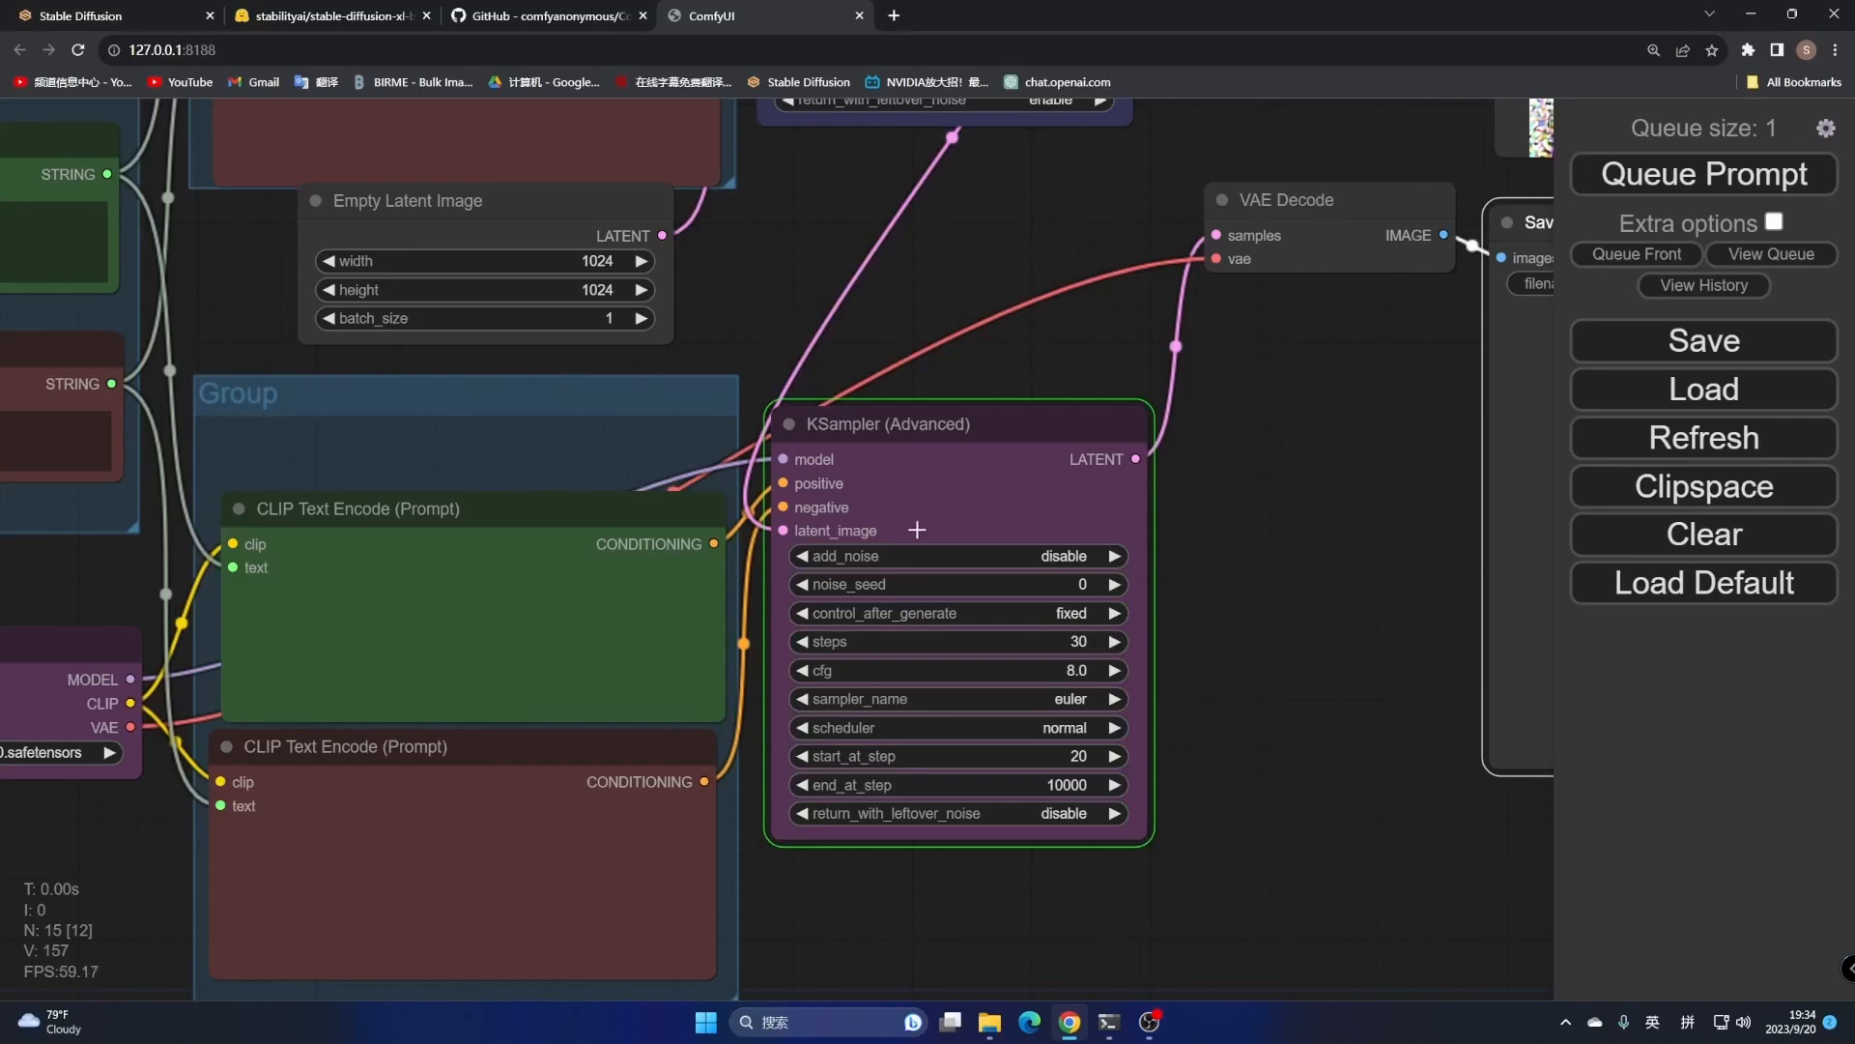
drag(1304, 452, 952, 650)
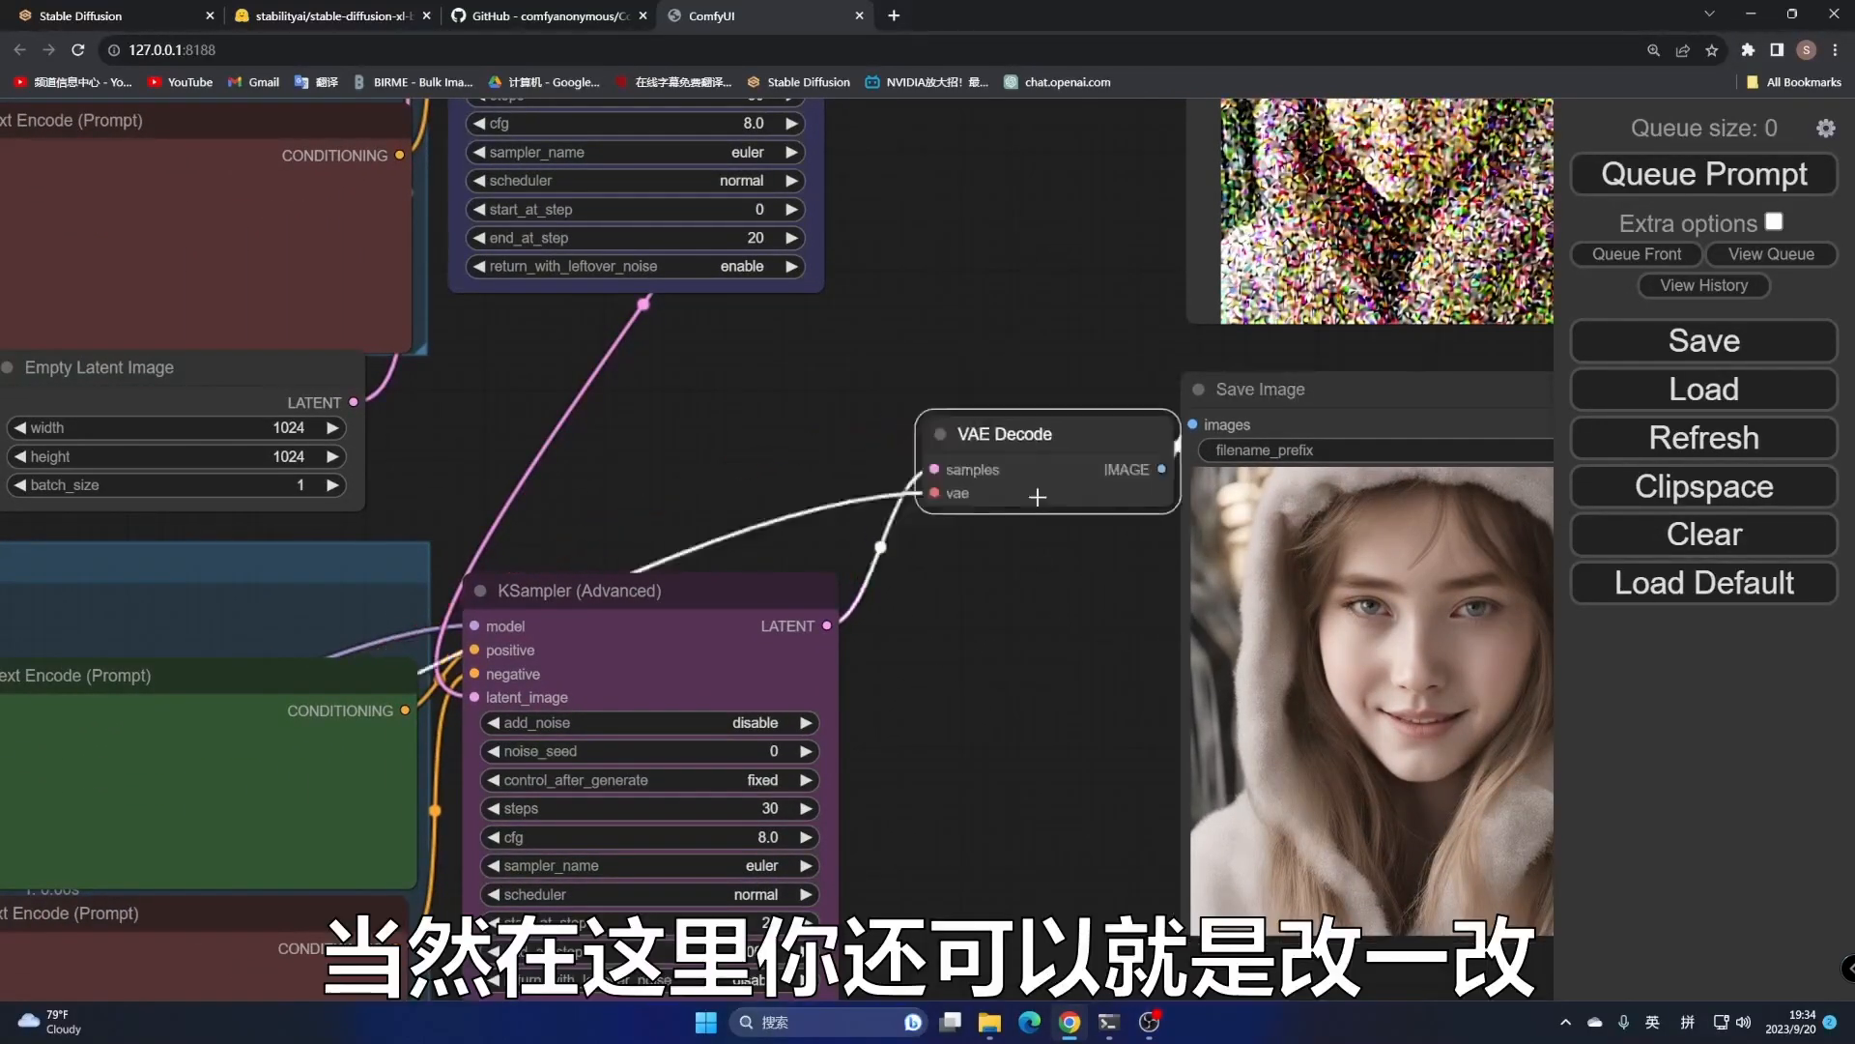
Tidy the layout by moving the refiner's VAE Decode node lower and the Empty Latent Image node between the two CLIP groups
drag(1018, 425, 1039, 633)
drag(577, 411, 1028, 444)
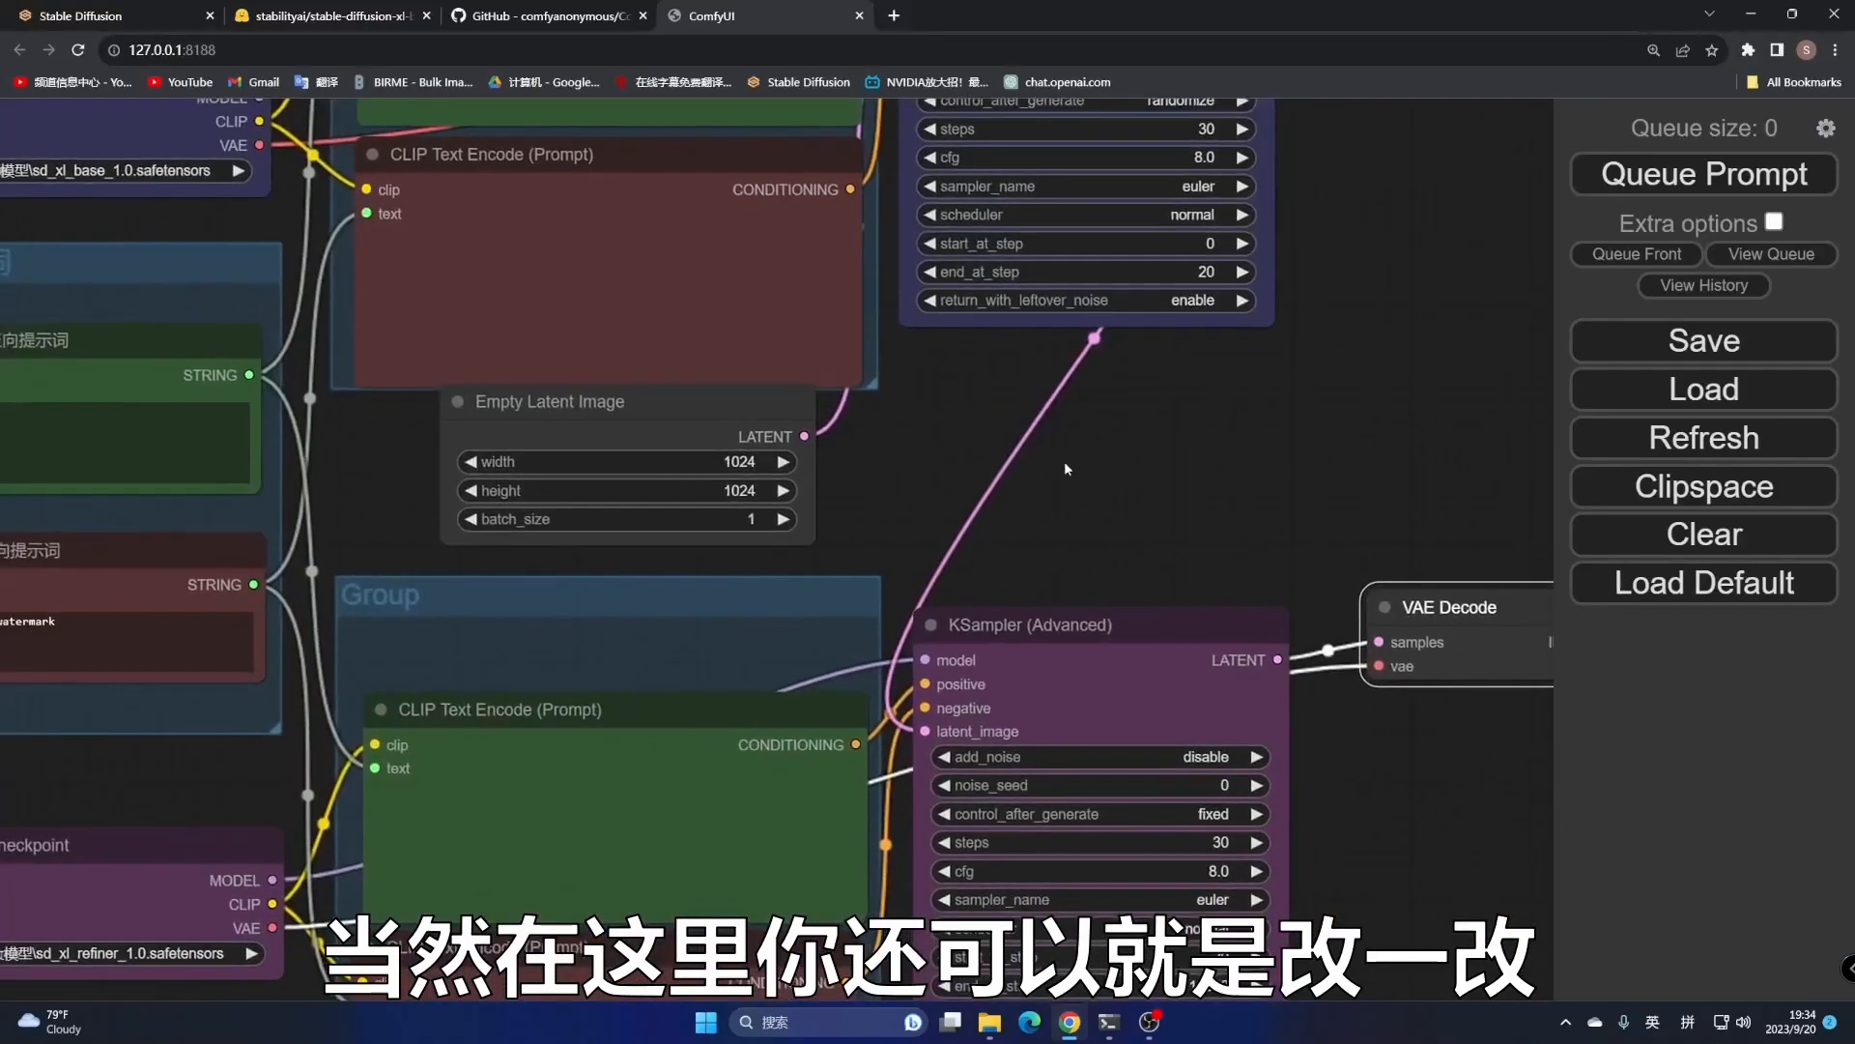
drag(599, 401, 517, 420)
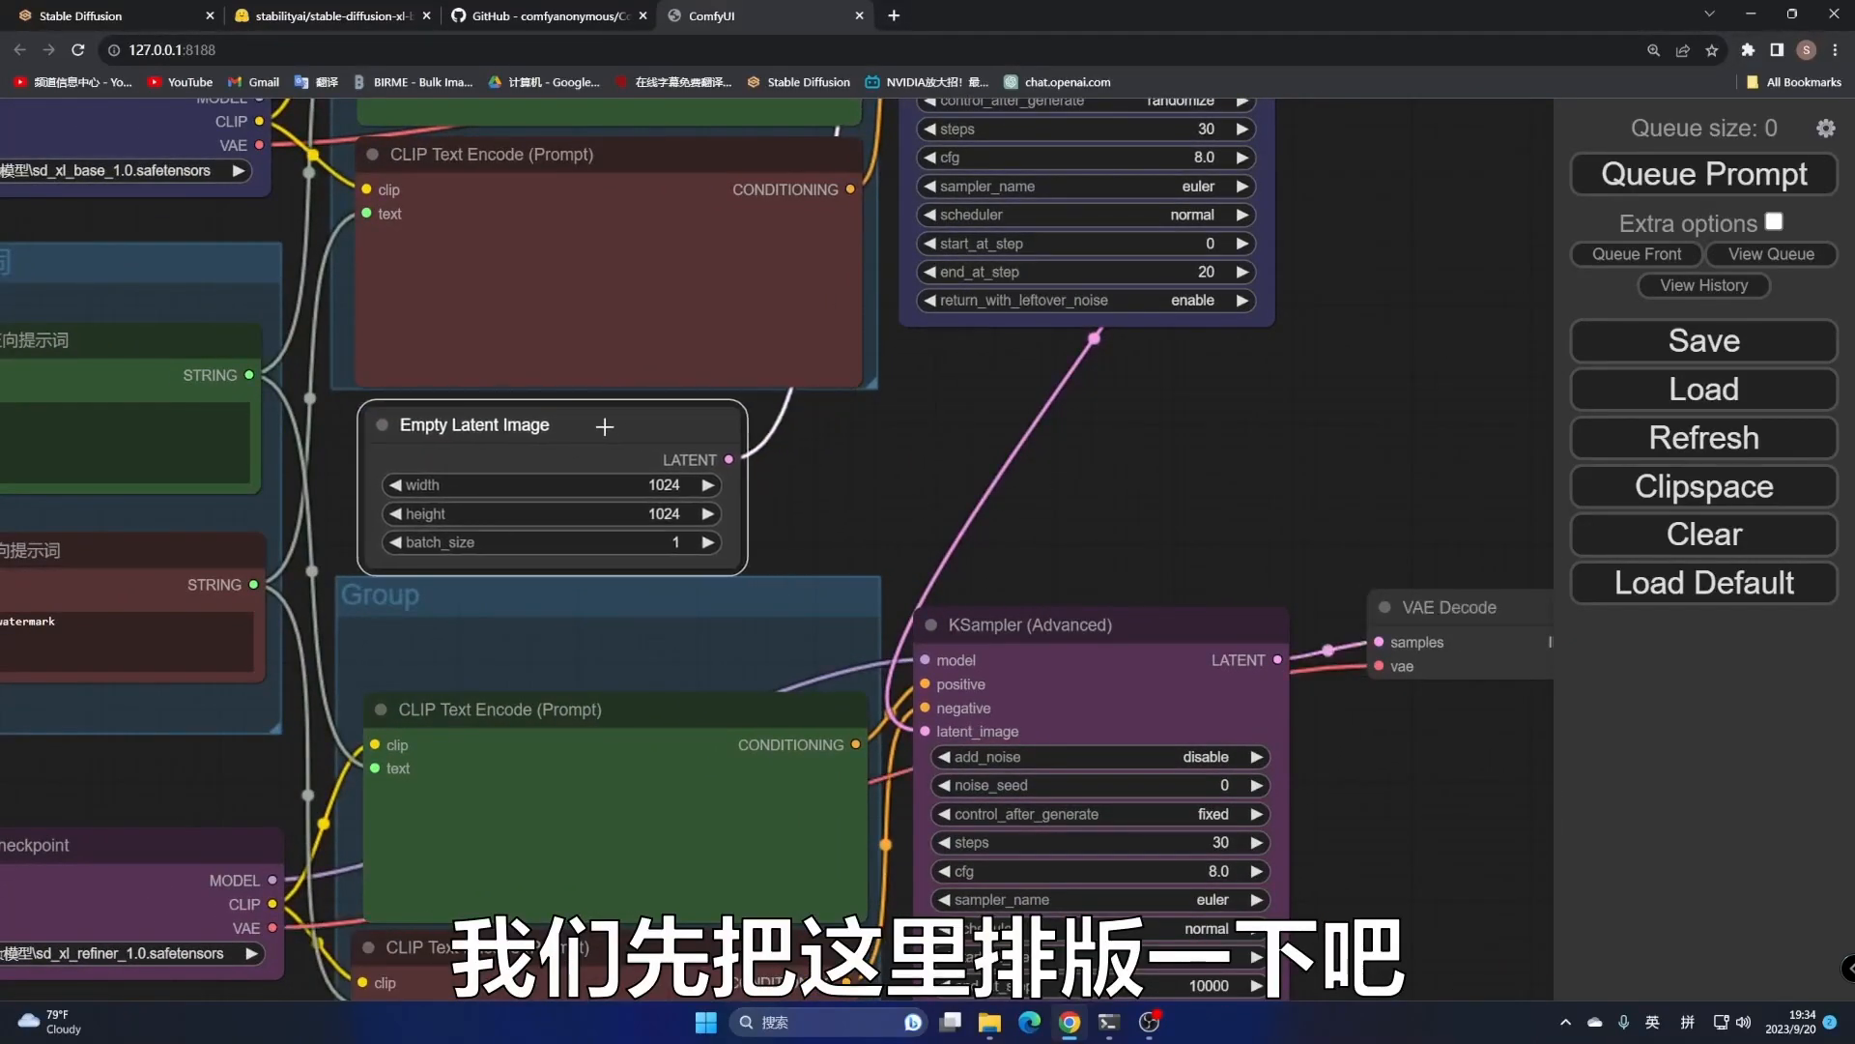
Rename the group around the refiner's CLIP Text Encode nodes to "refiner clip 编码器"
right_click(550, 610)
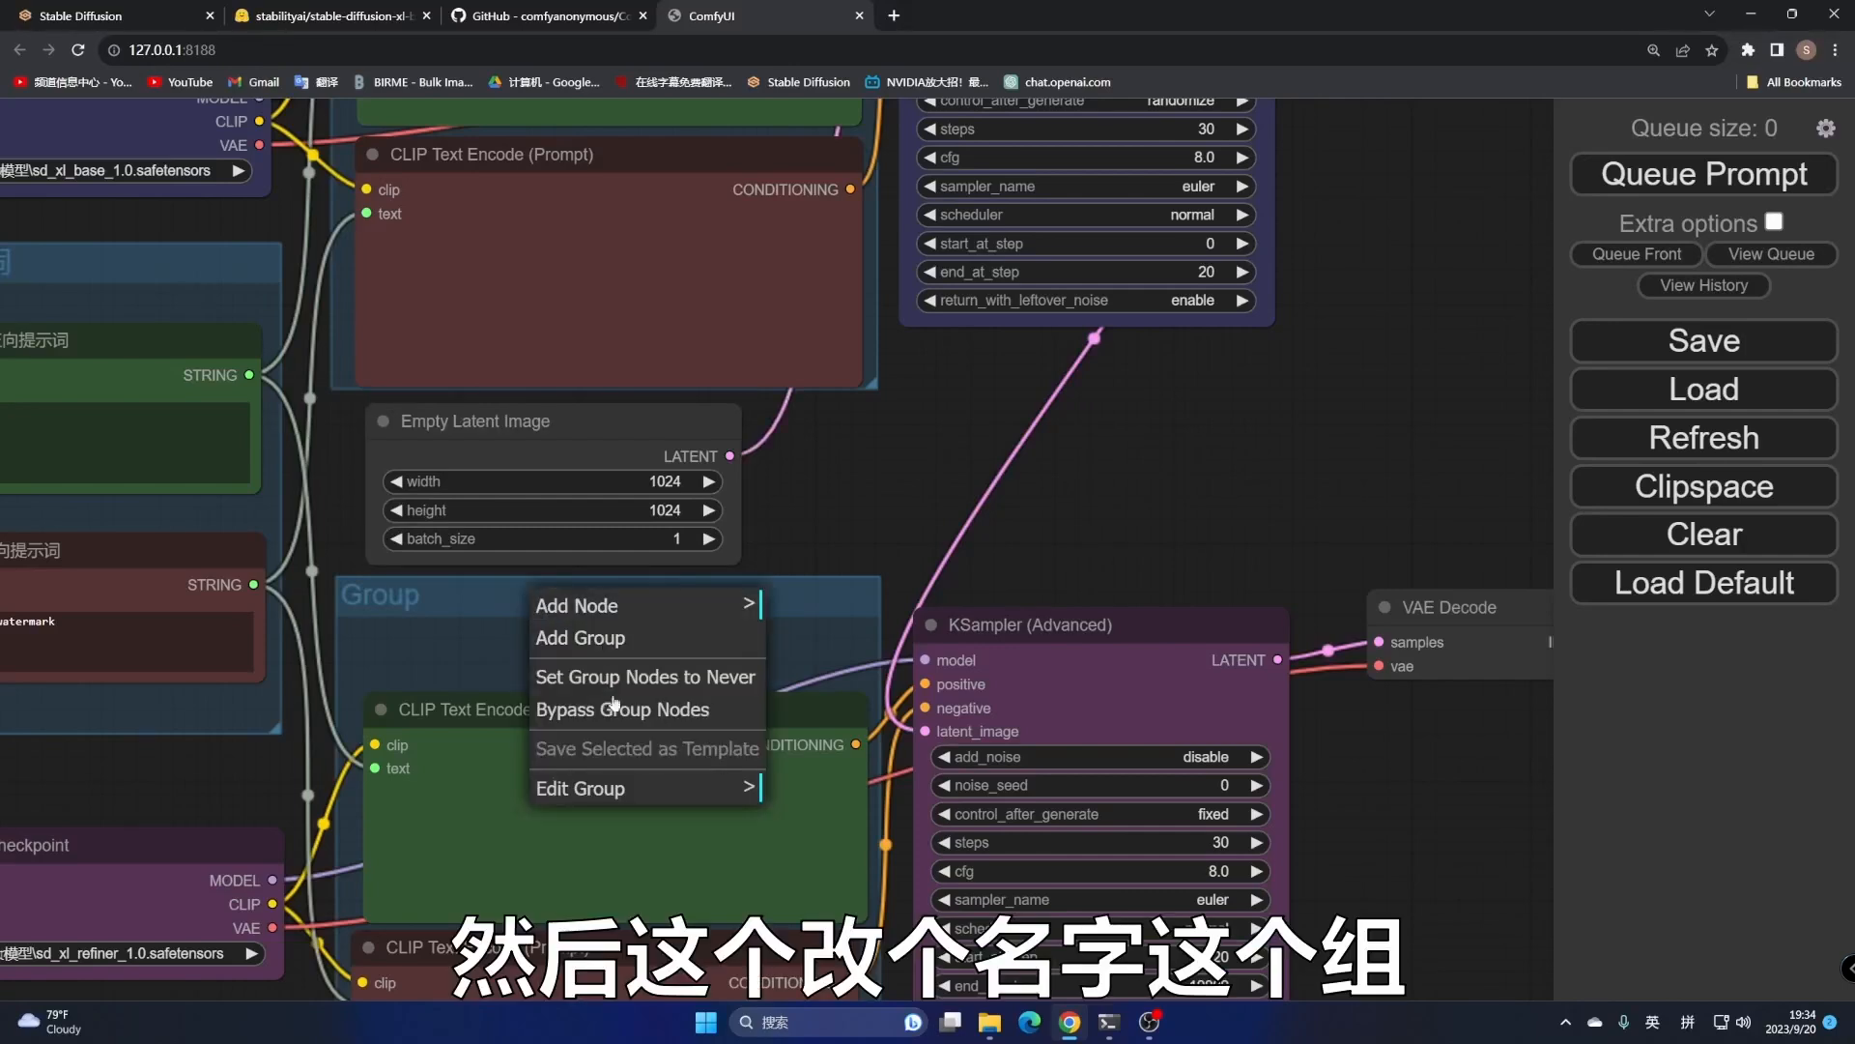
click(590, 788)
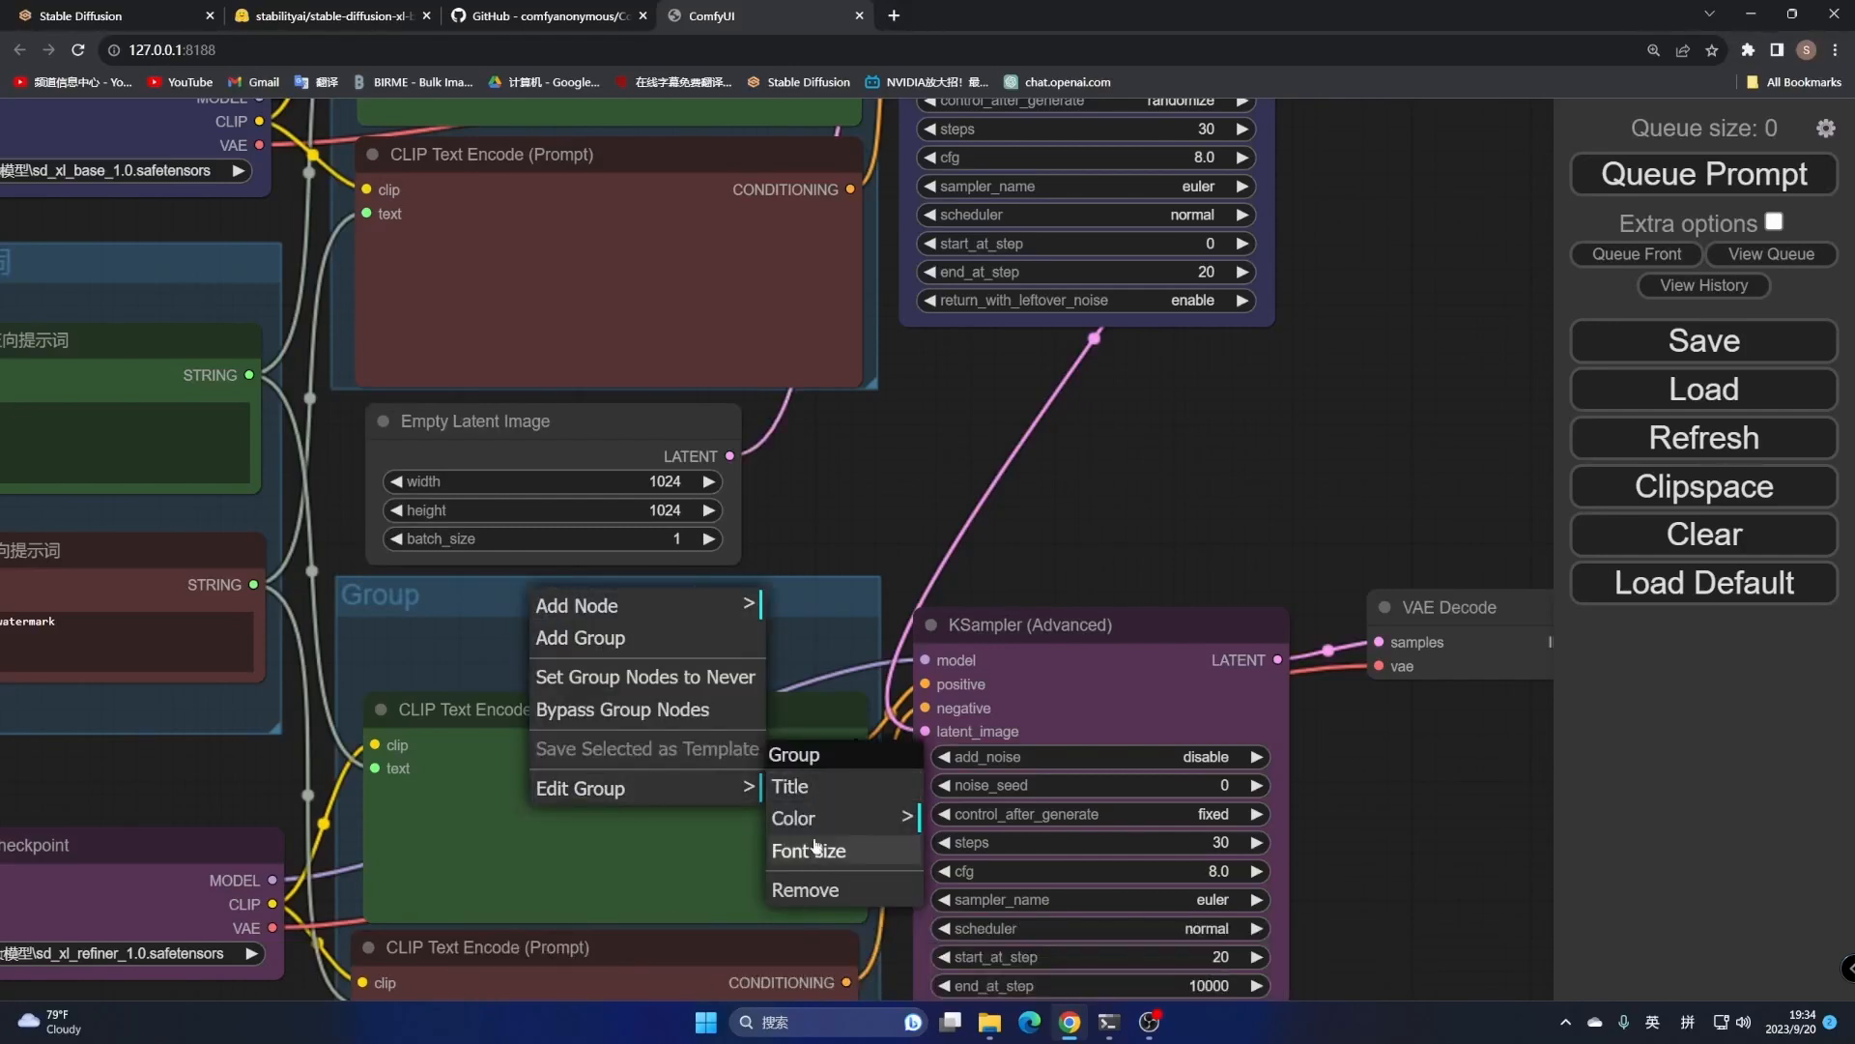
click(788, 784)
drag(1026, 768, 922, 778)
text(refiner clip 编码器)
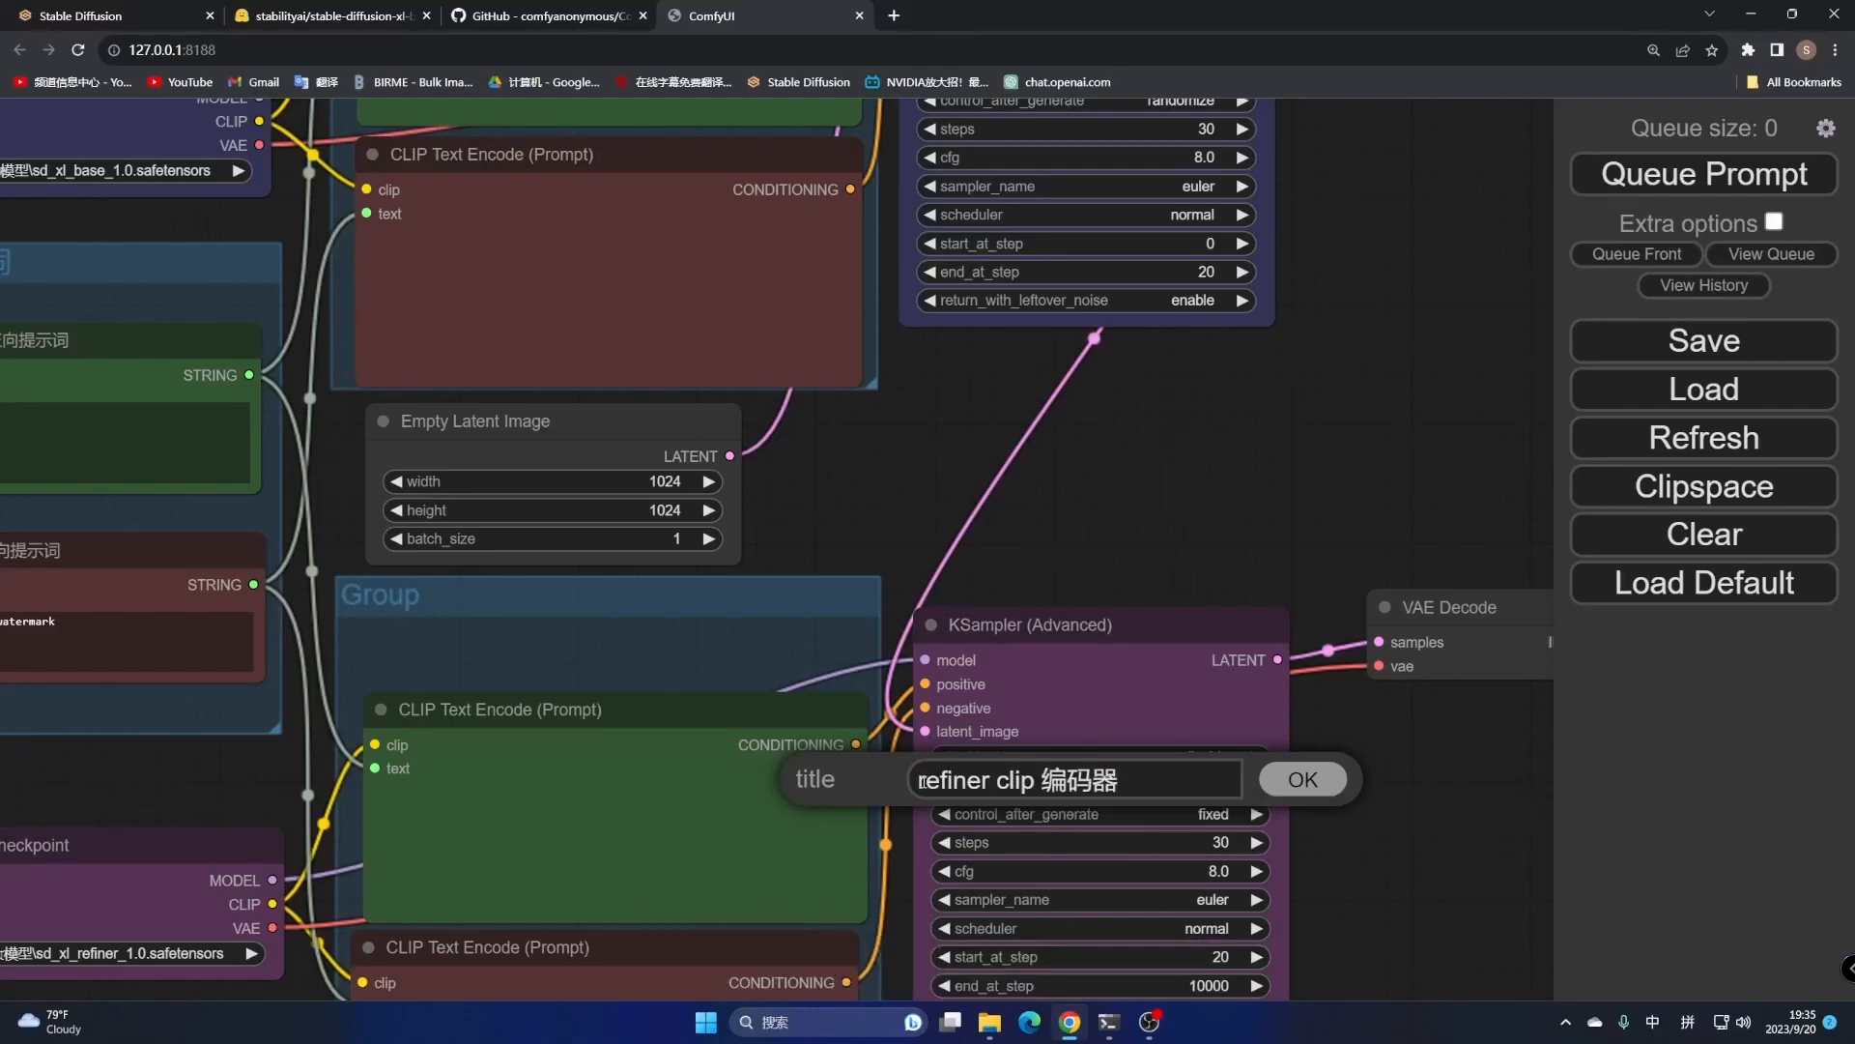
key(Return)
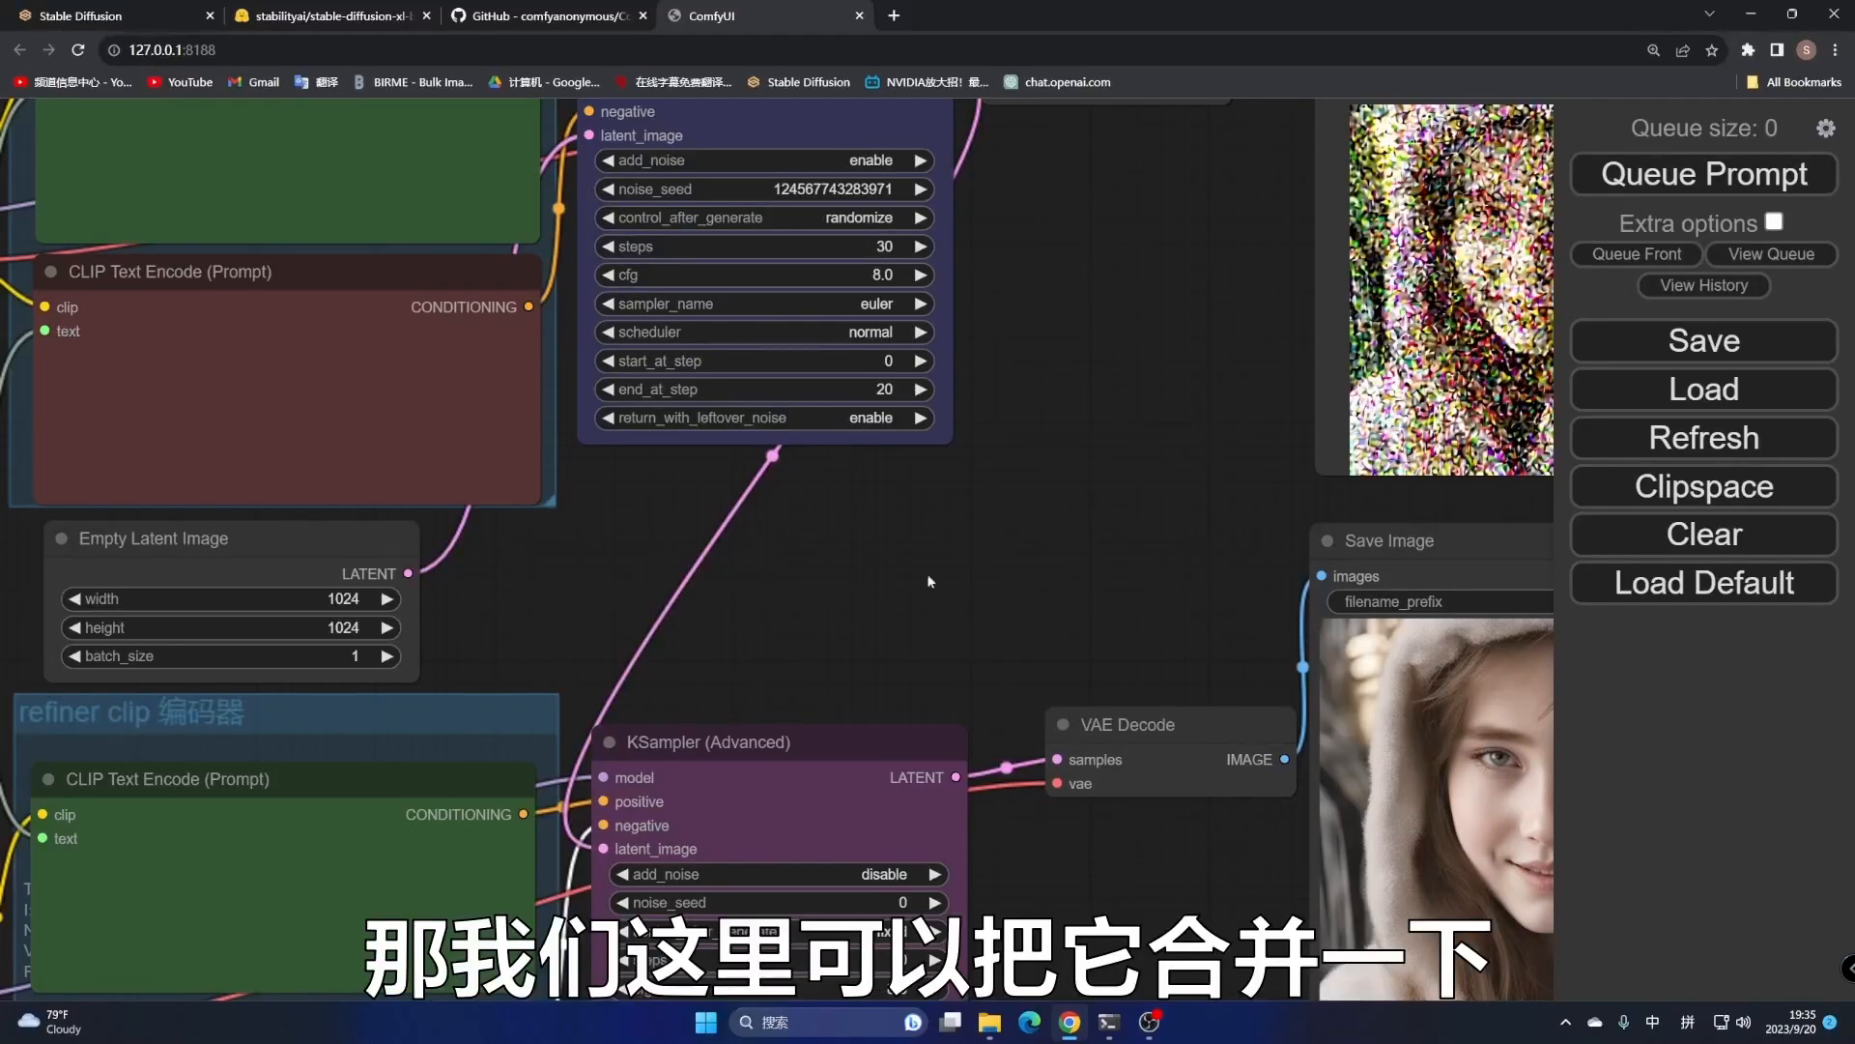
Add a Primitive node and place it between the base and refiner KSampler (Advanced) nodes
right_click(839, 508)
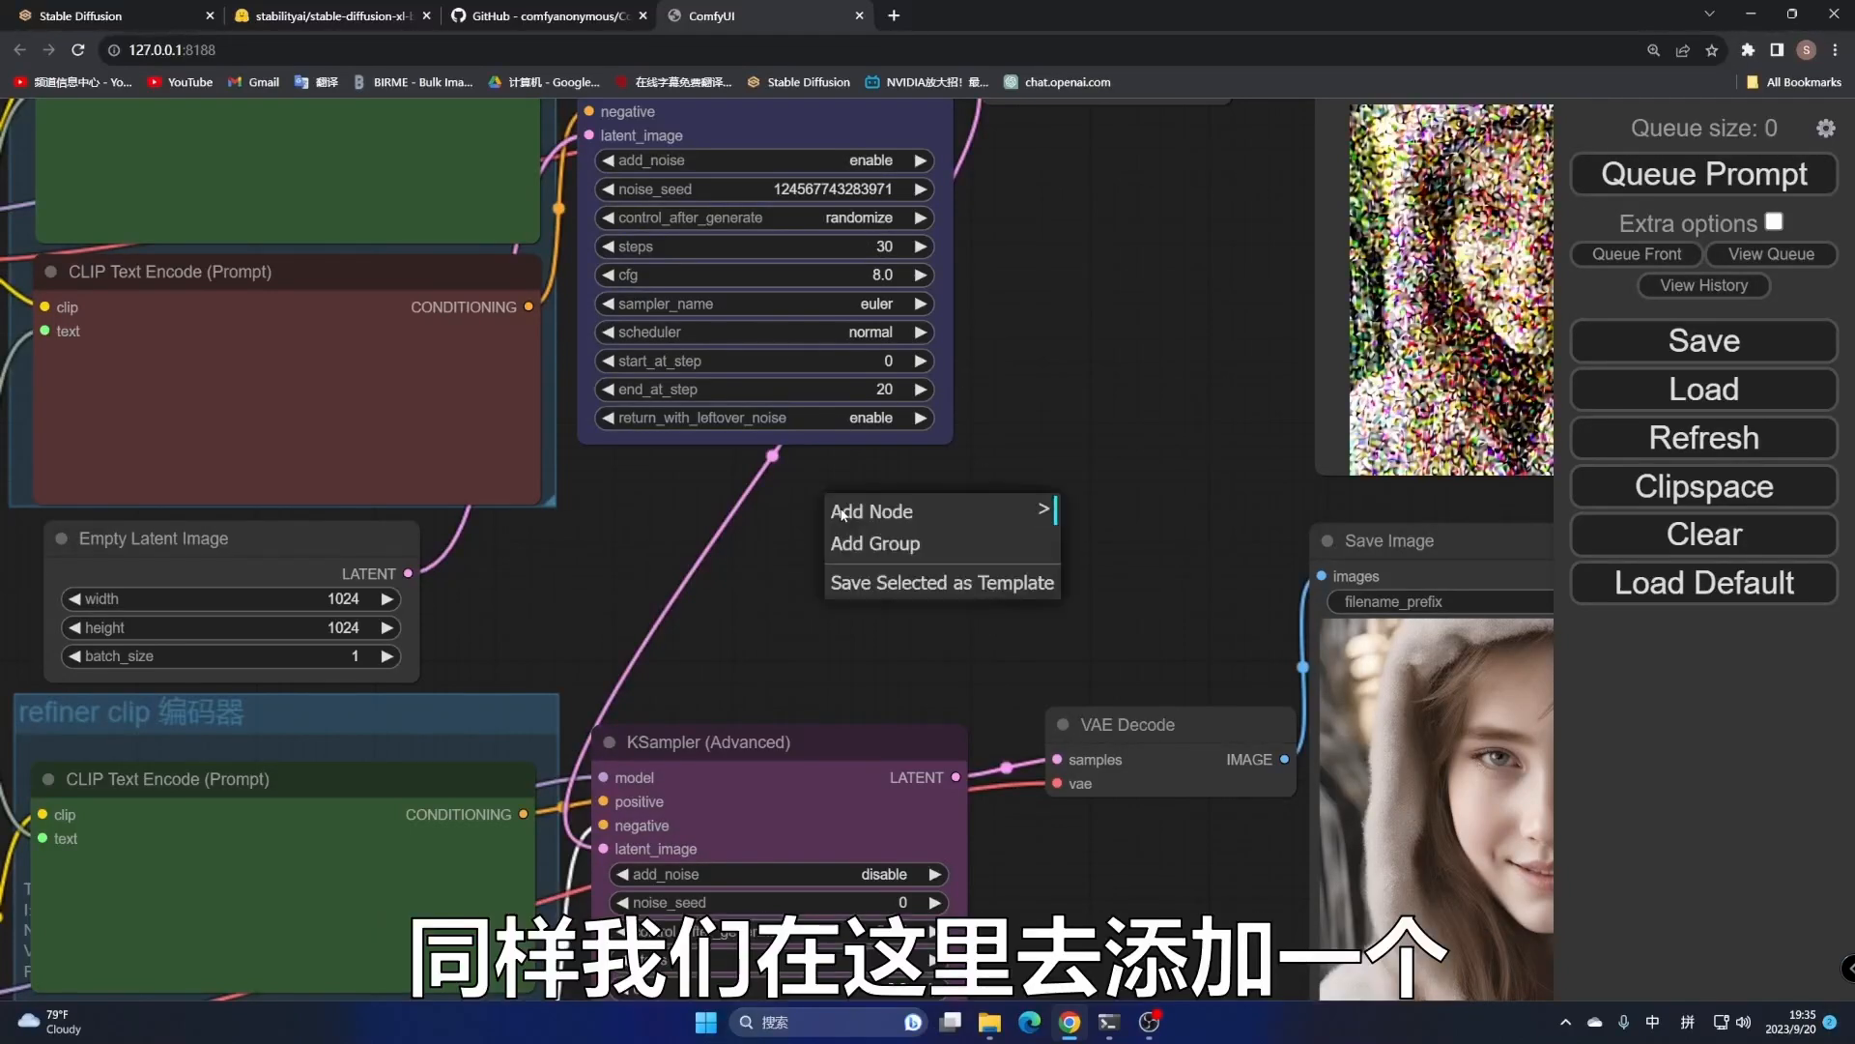
click(893, 519)
click(1163, 765)
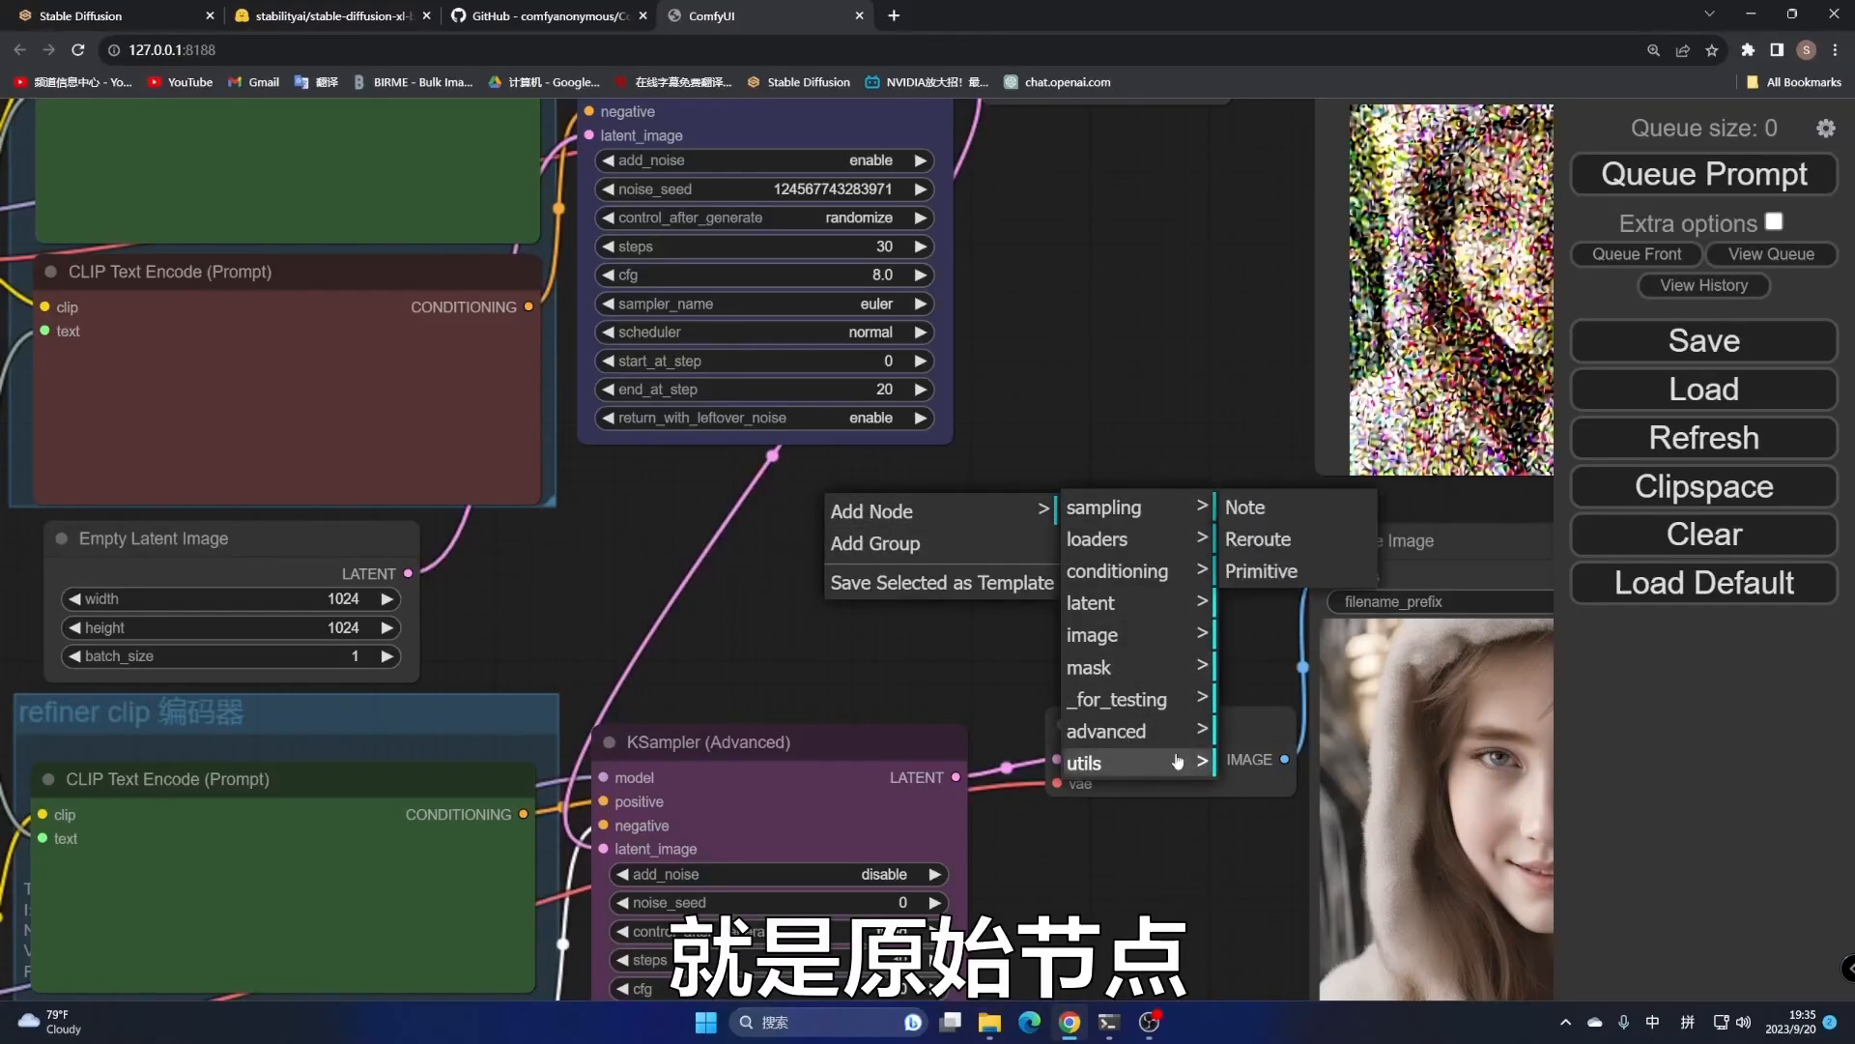
click(1242, 572)
drag(978, 503, 700, 564)
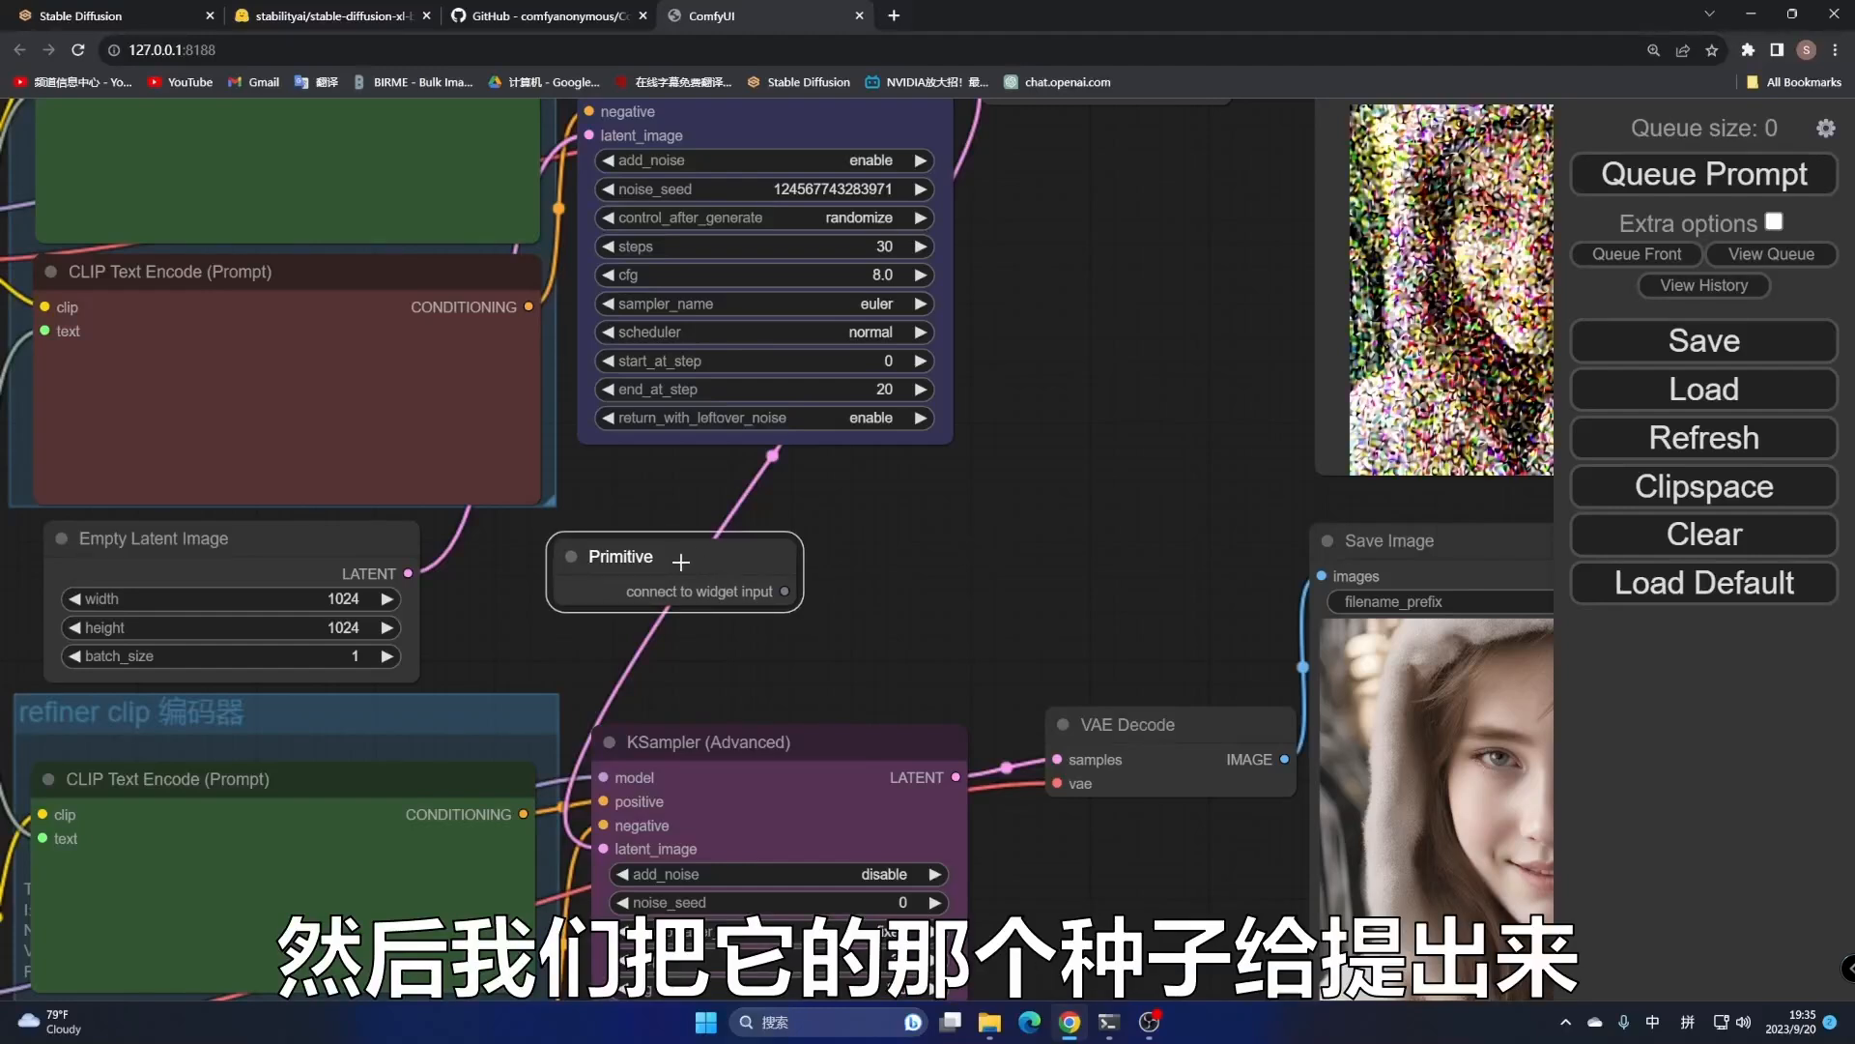
Title the new Primitive node 种子
right_click(681, 561)
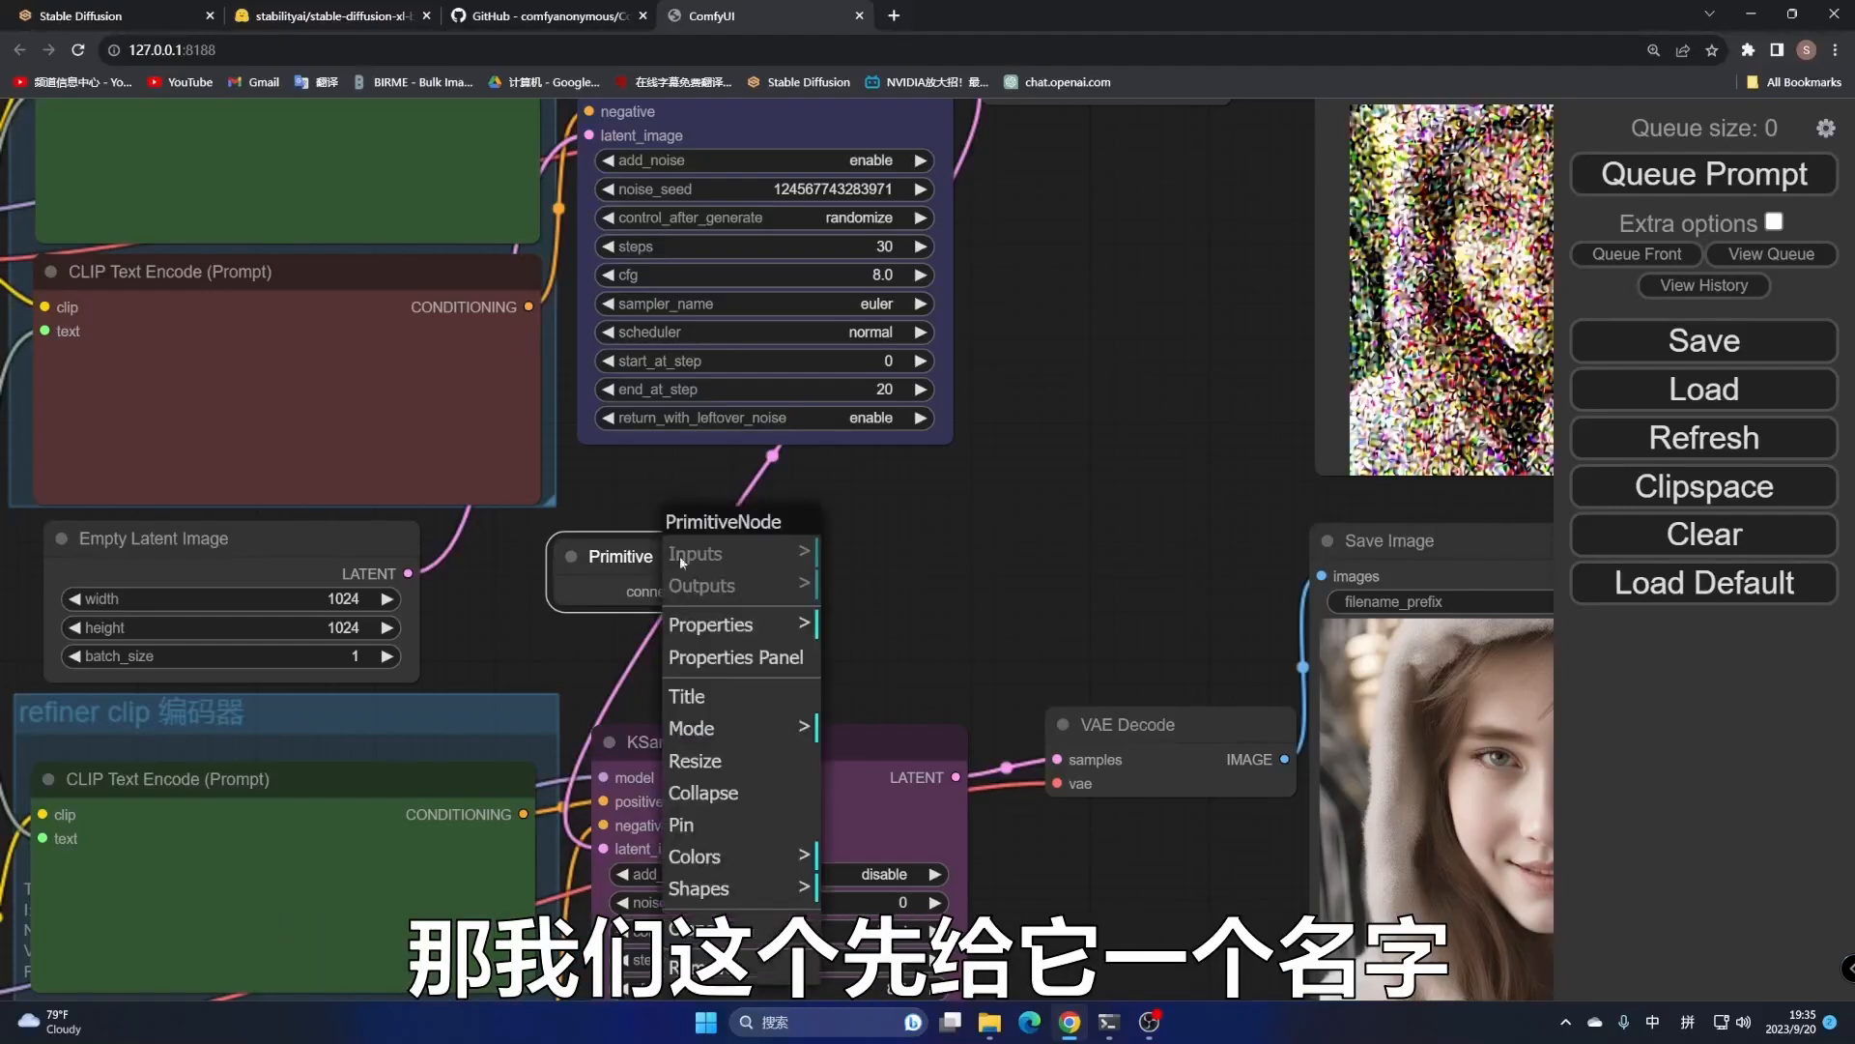
click(725, 692)
key(ctrl+a)
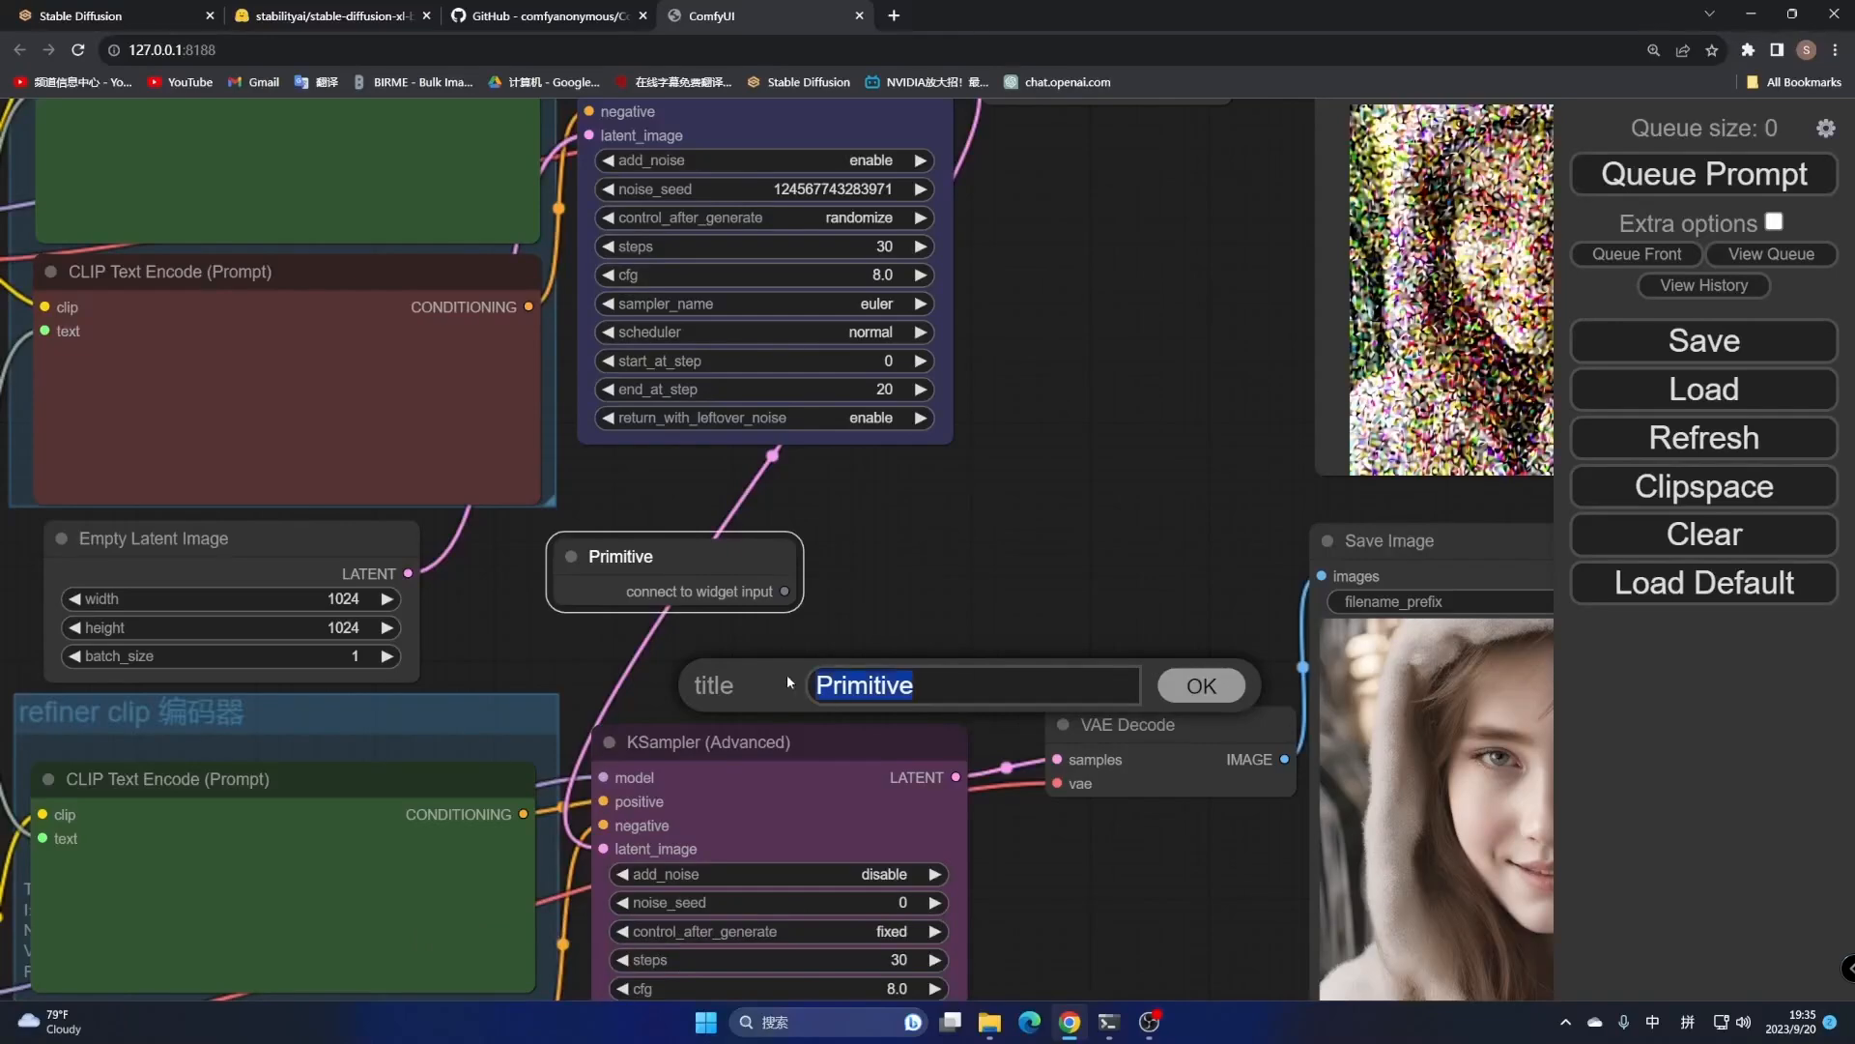
text(zhongzi)
key(space)
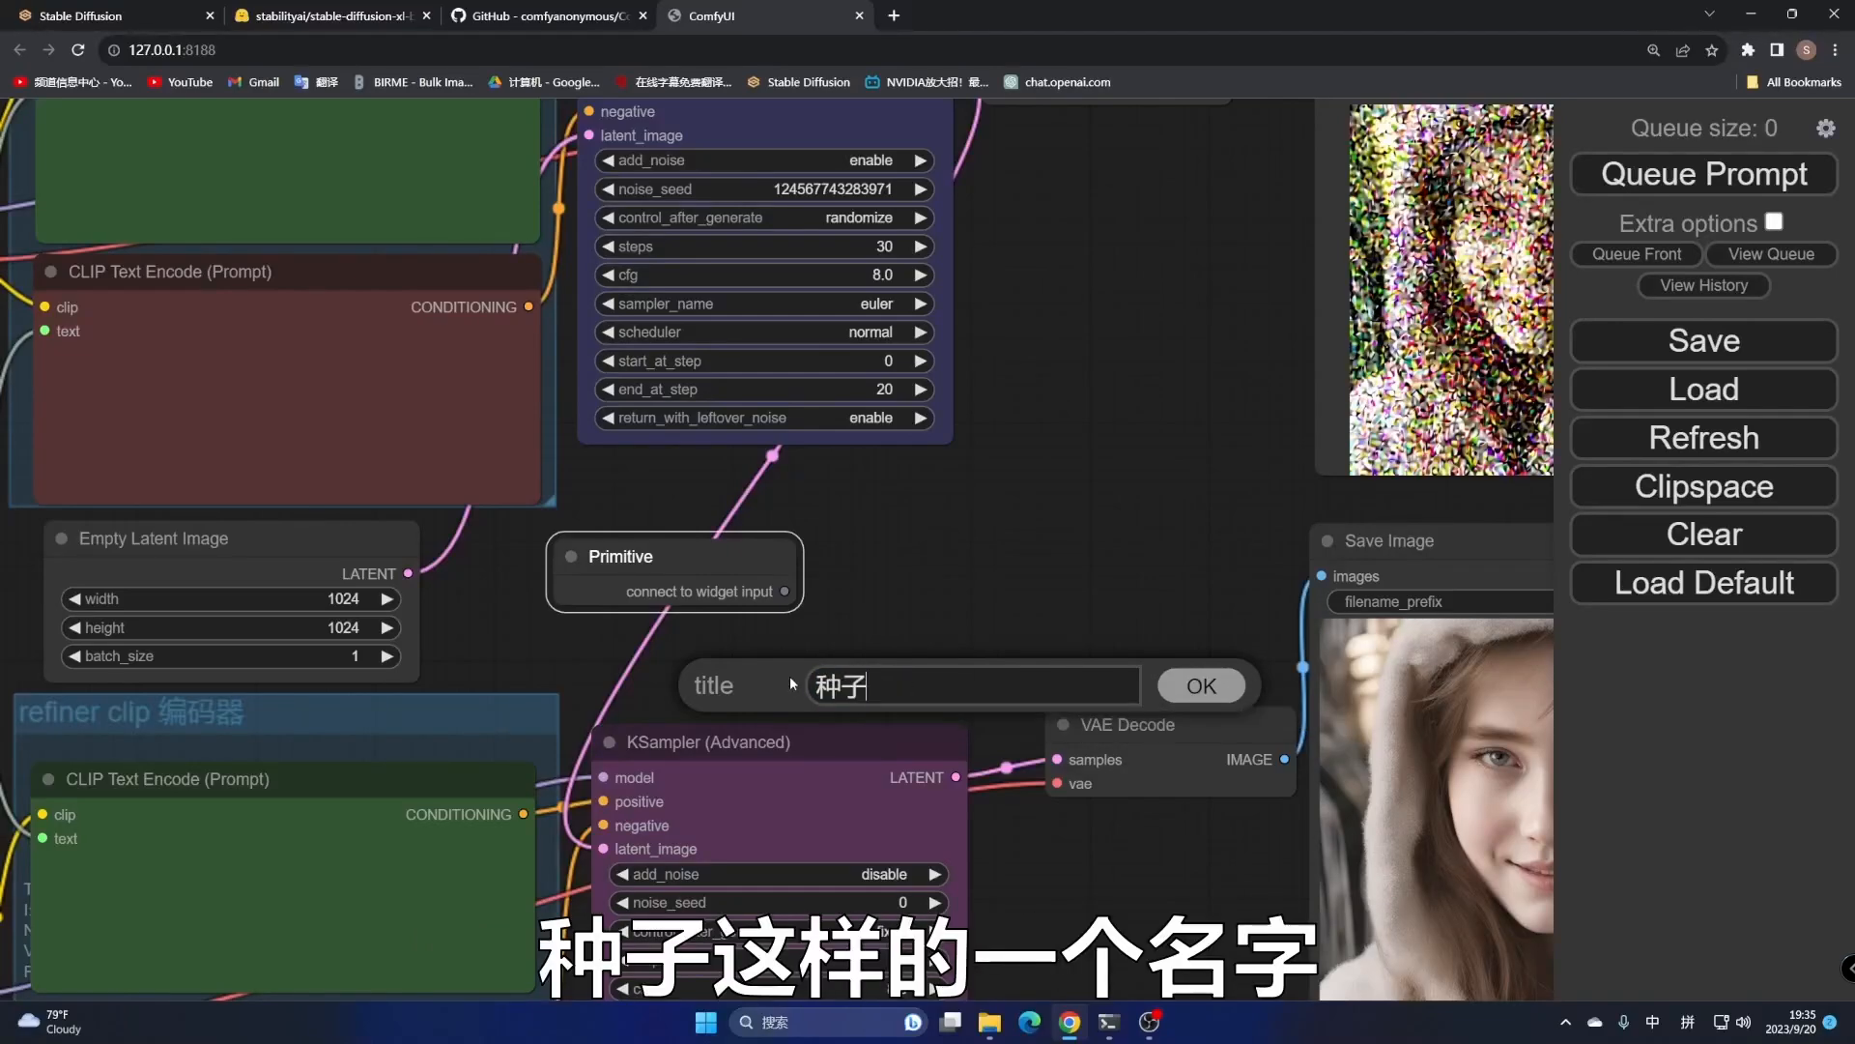
click(1186, 687)
Convert the base KSampler's noise_seed to an input and connect it to the 种子 Primitive node
drag(1042, 361, 986, 513)
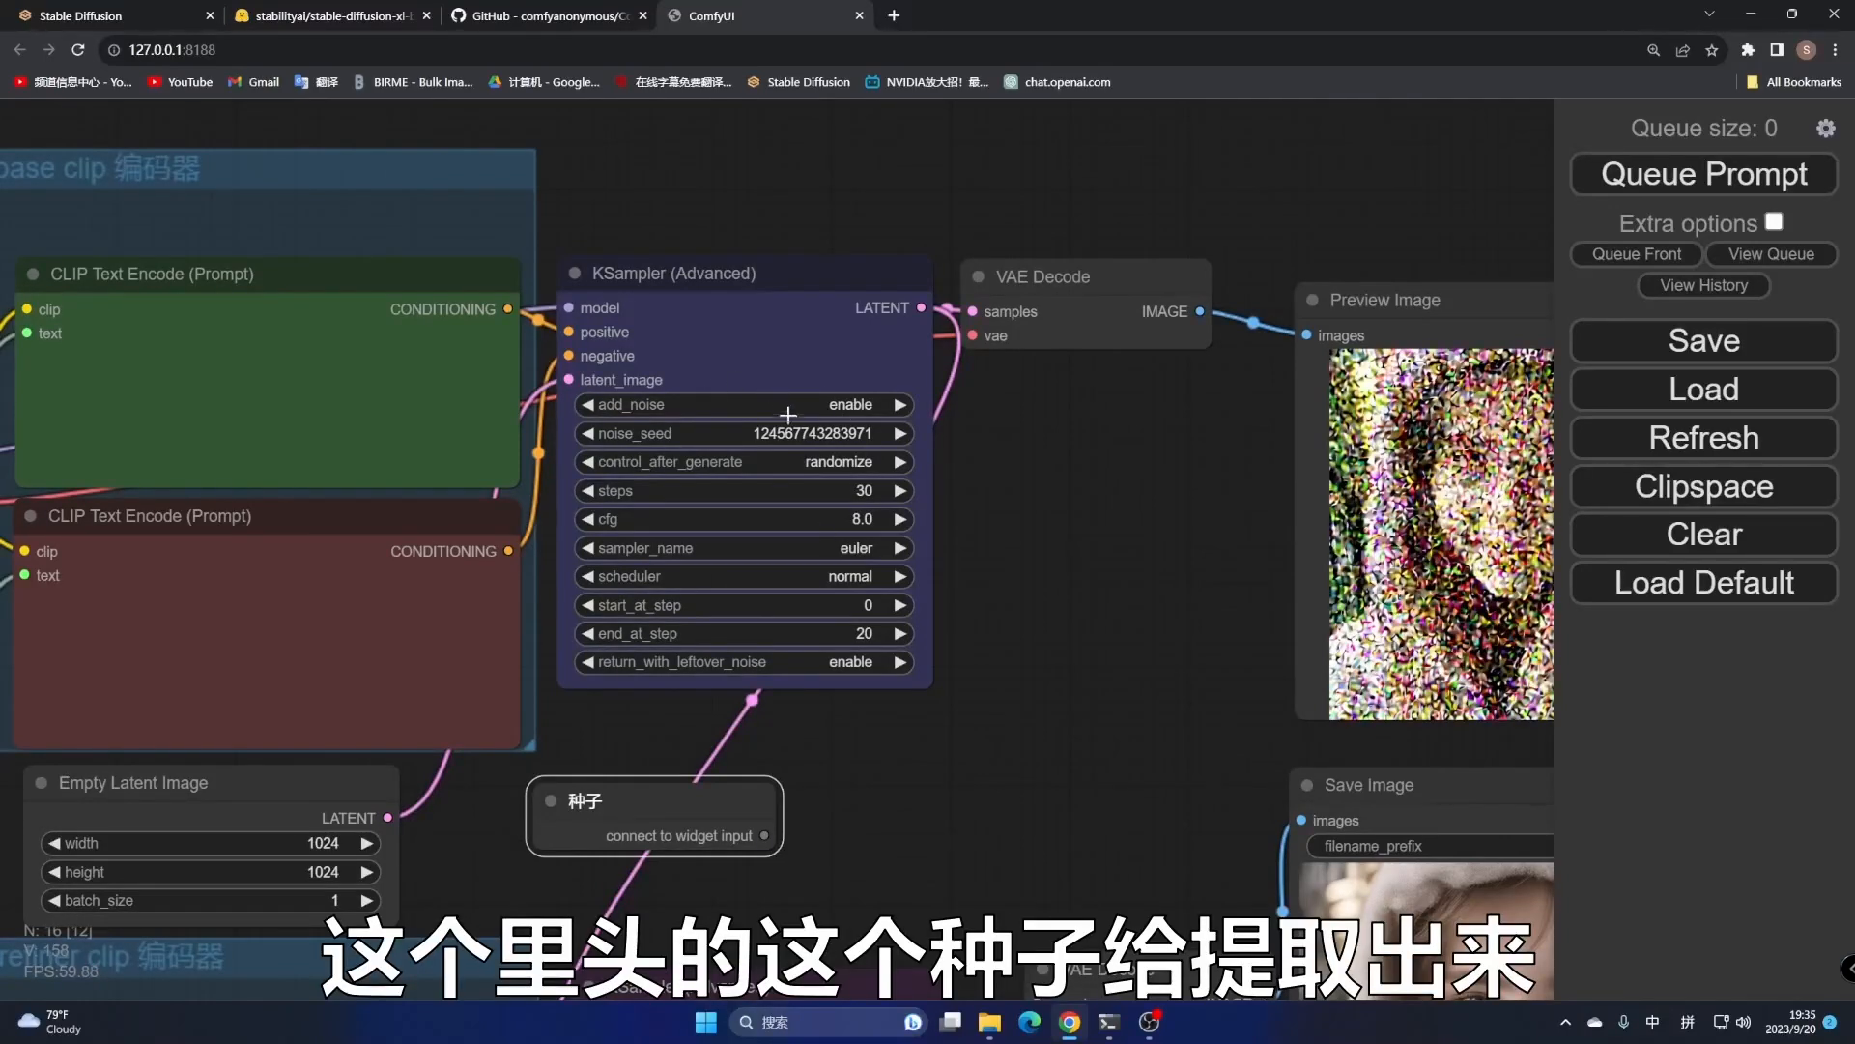
click(779, 284)
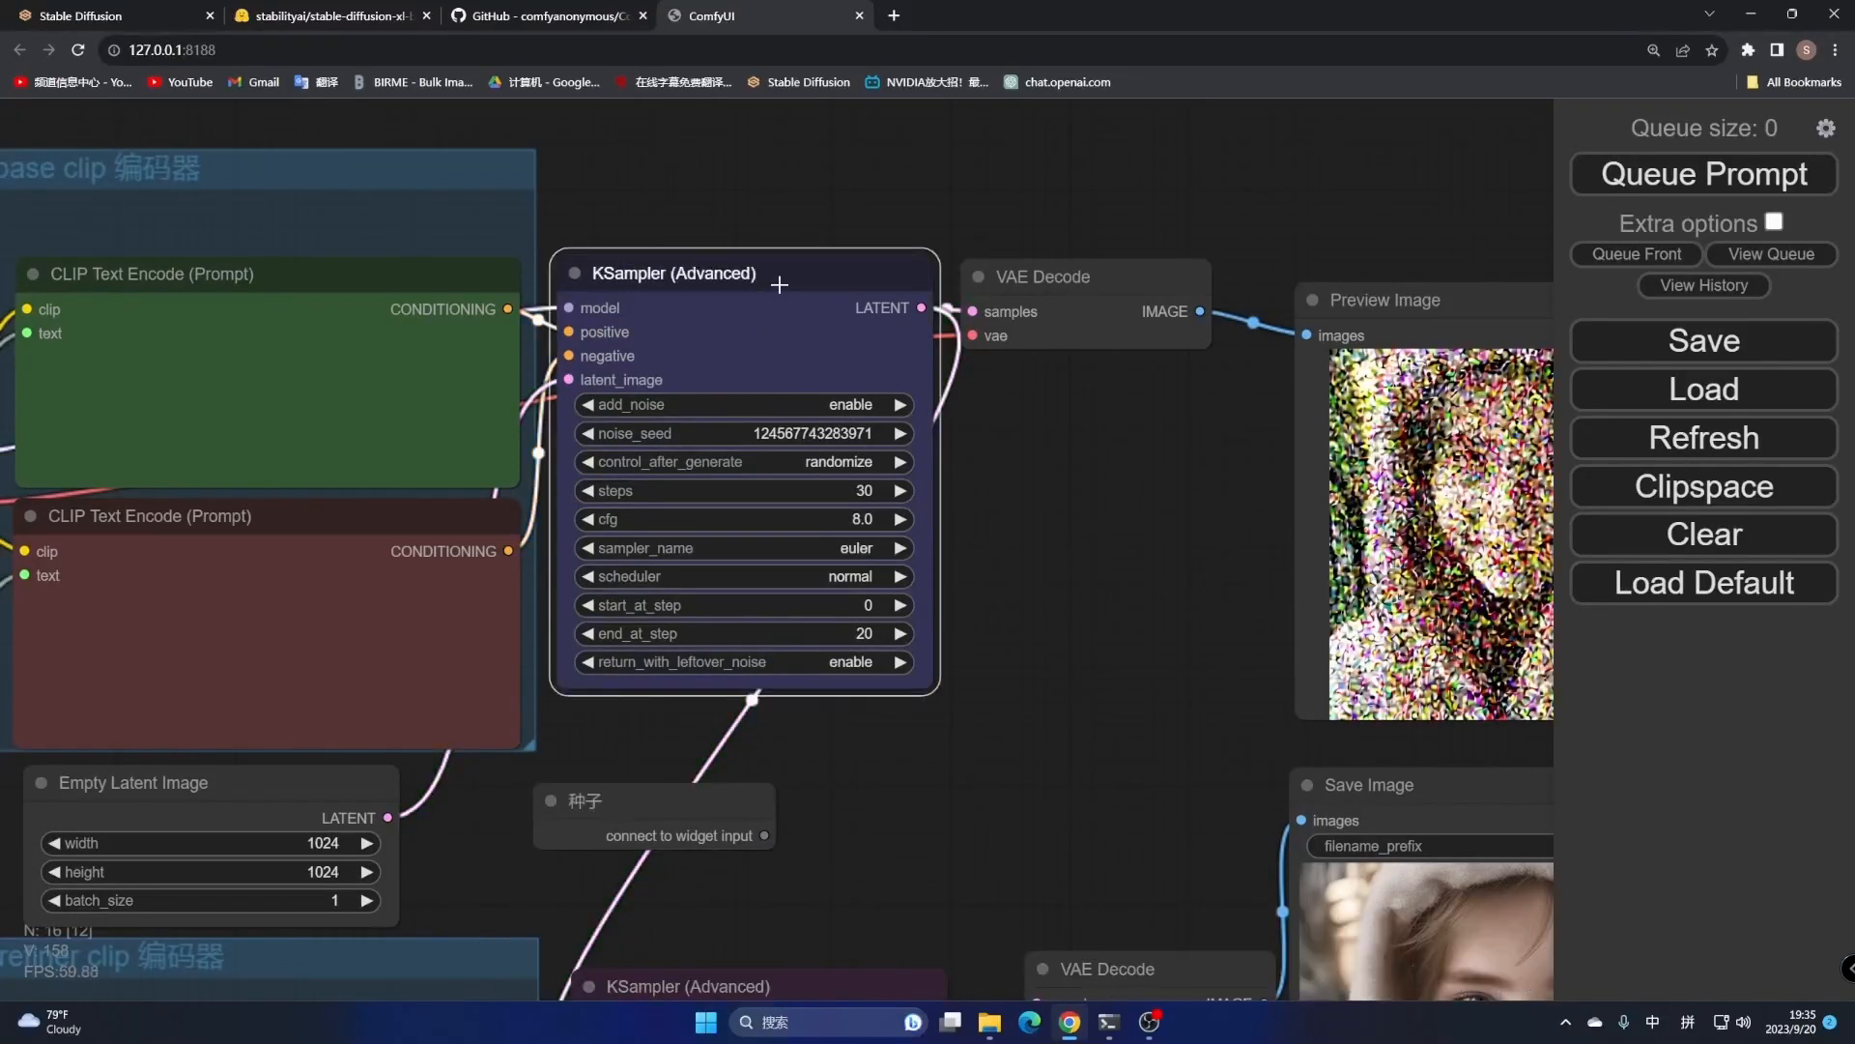
right_click(779, 284)
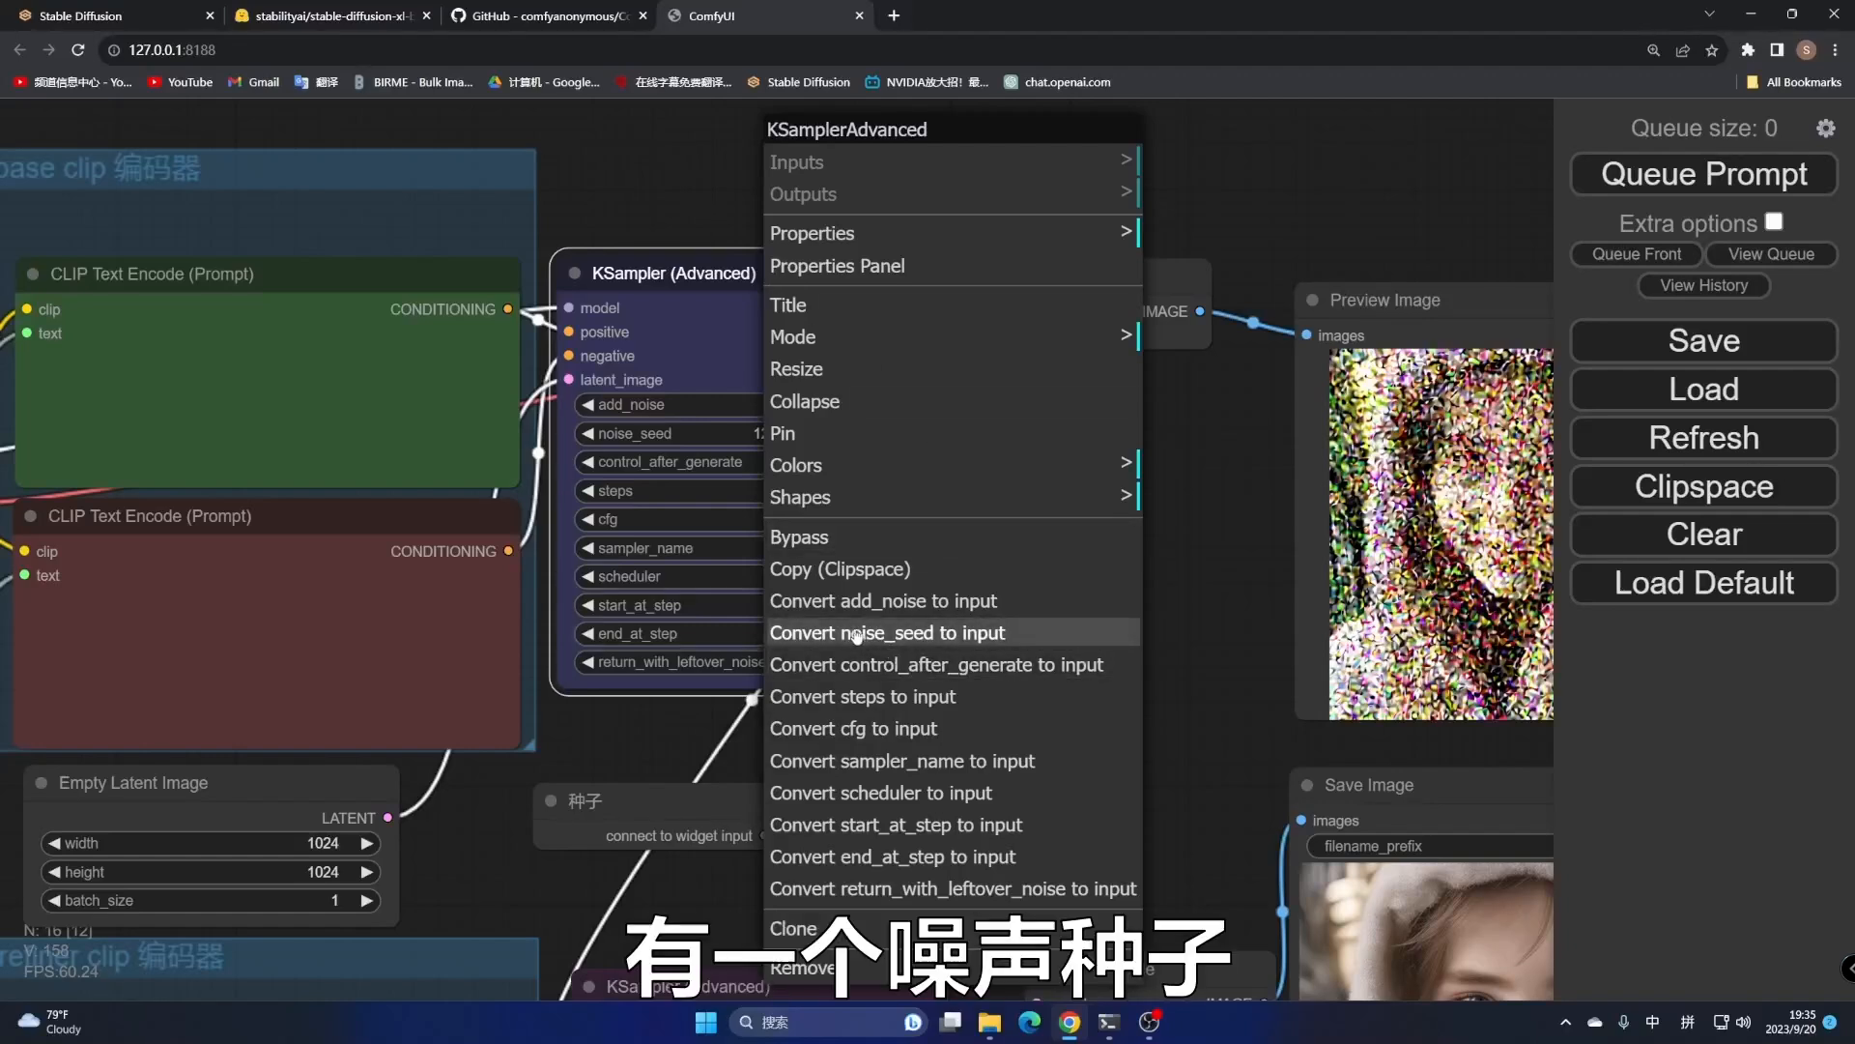
click(954, 635)
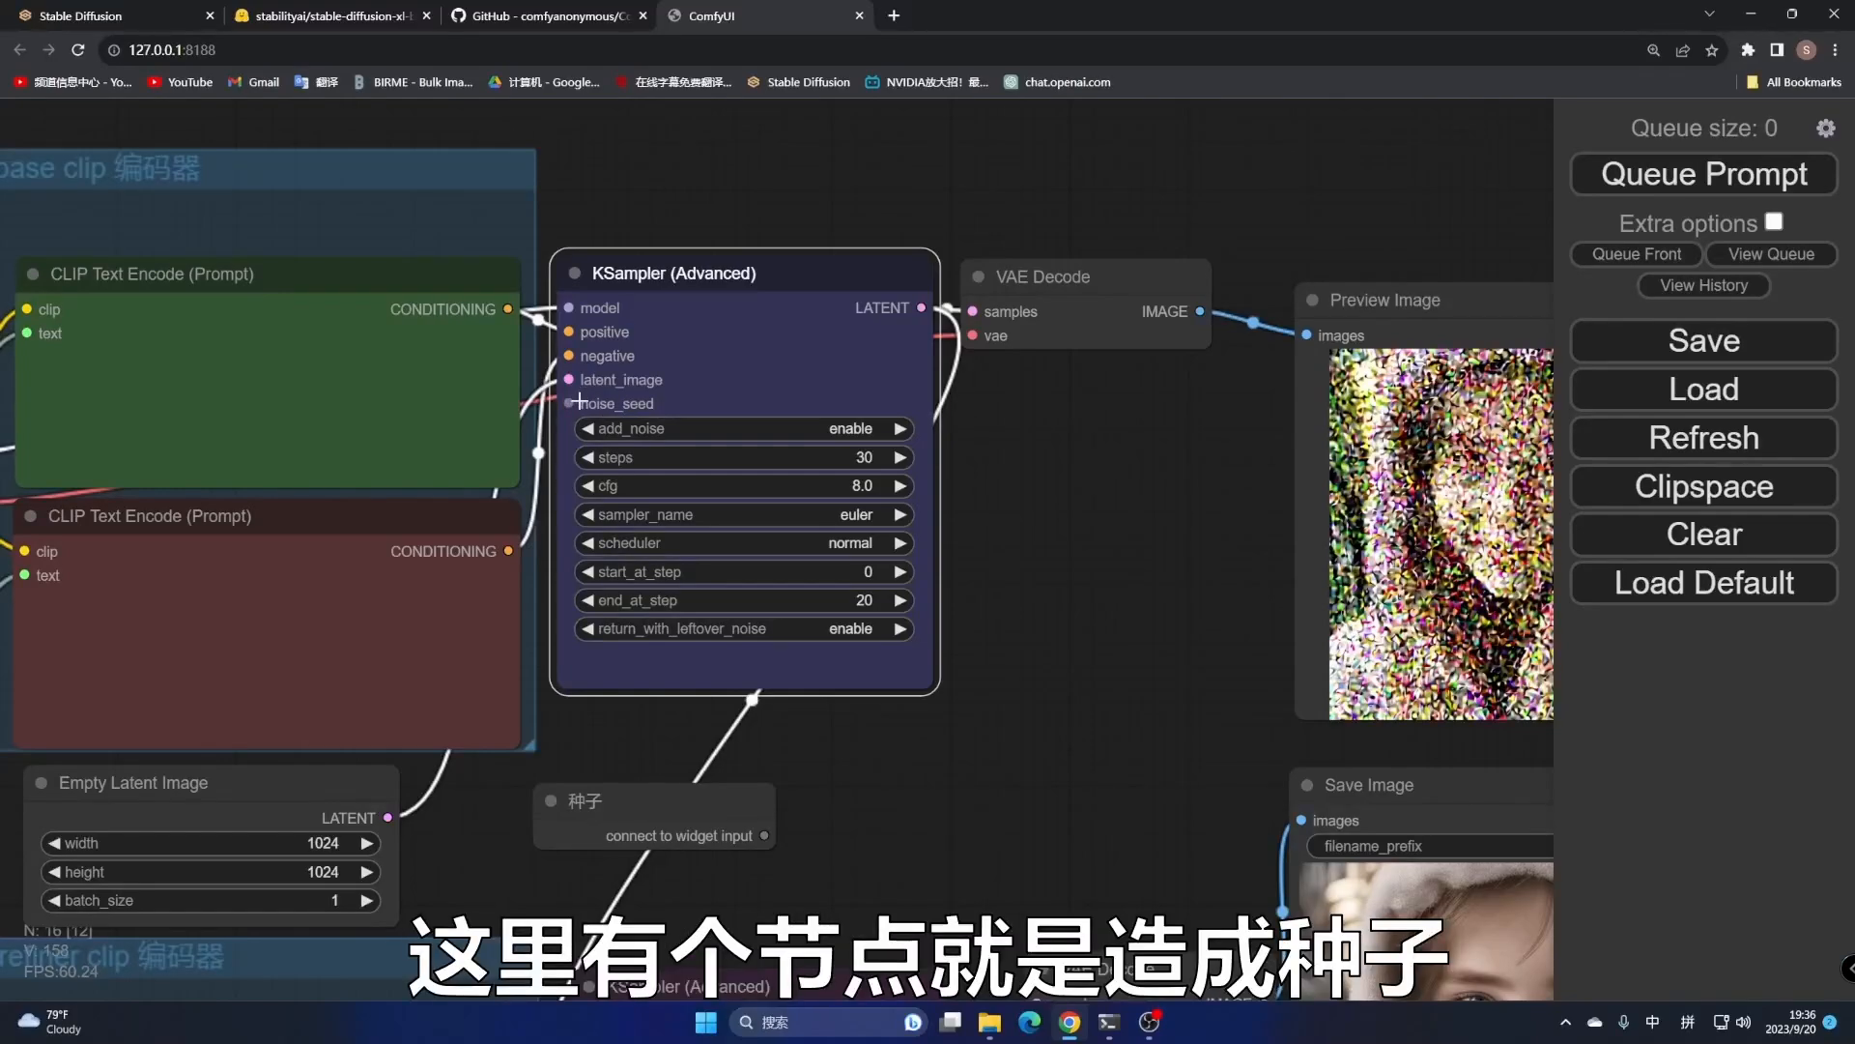
drag(788, 145, 944, 85)
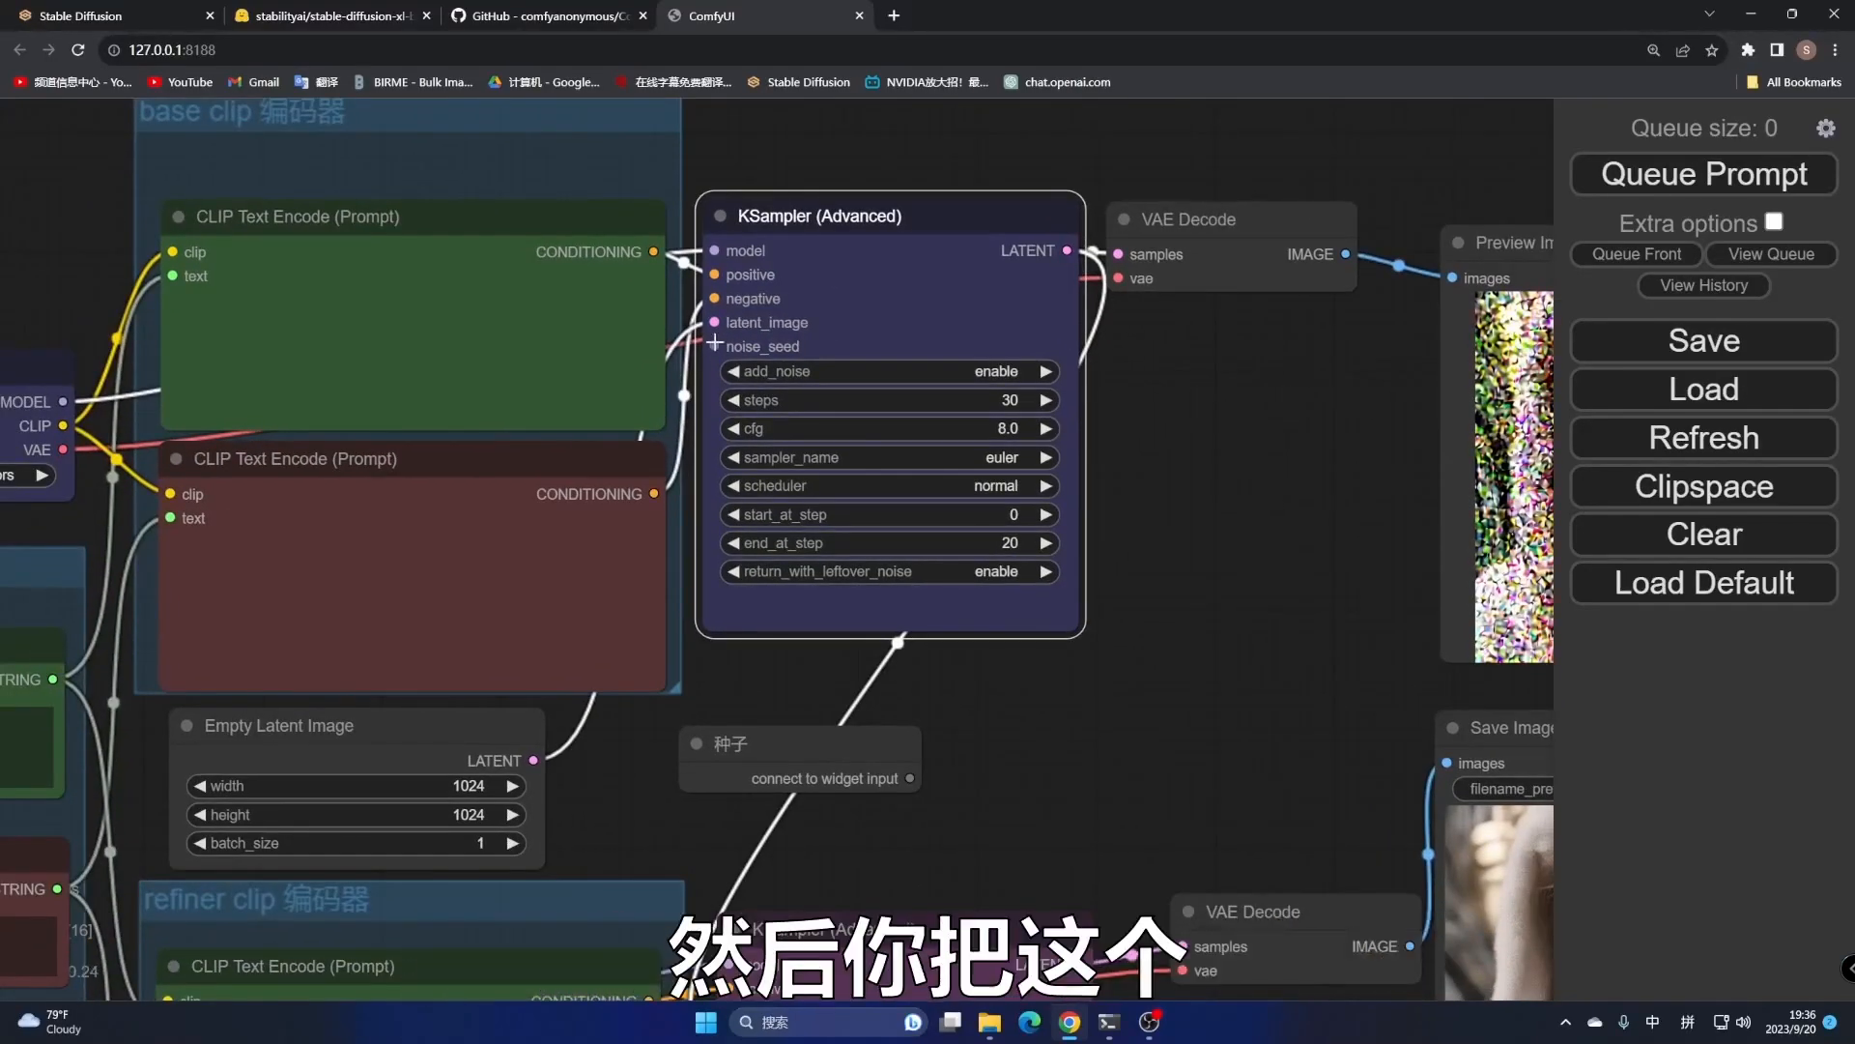
drag(715, 345, 936, 839)
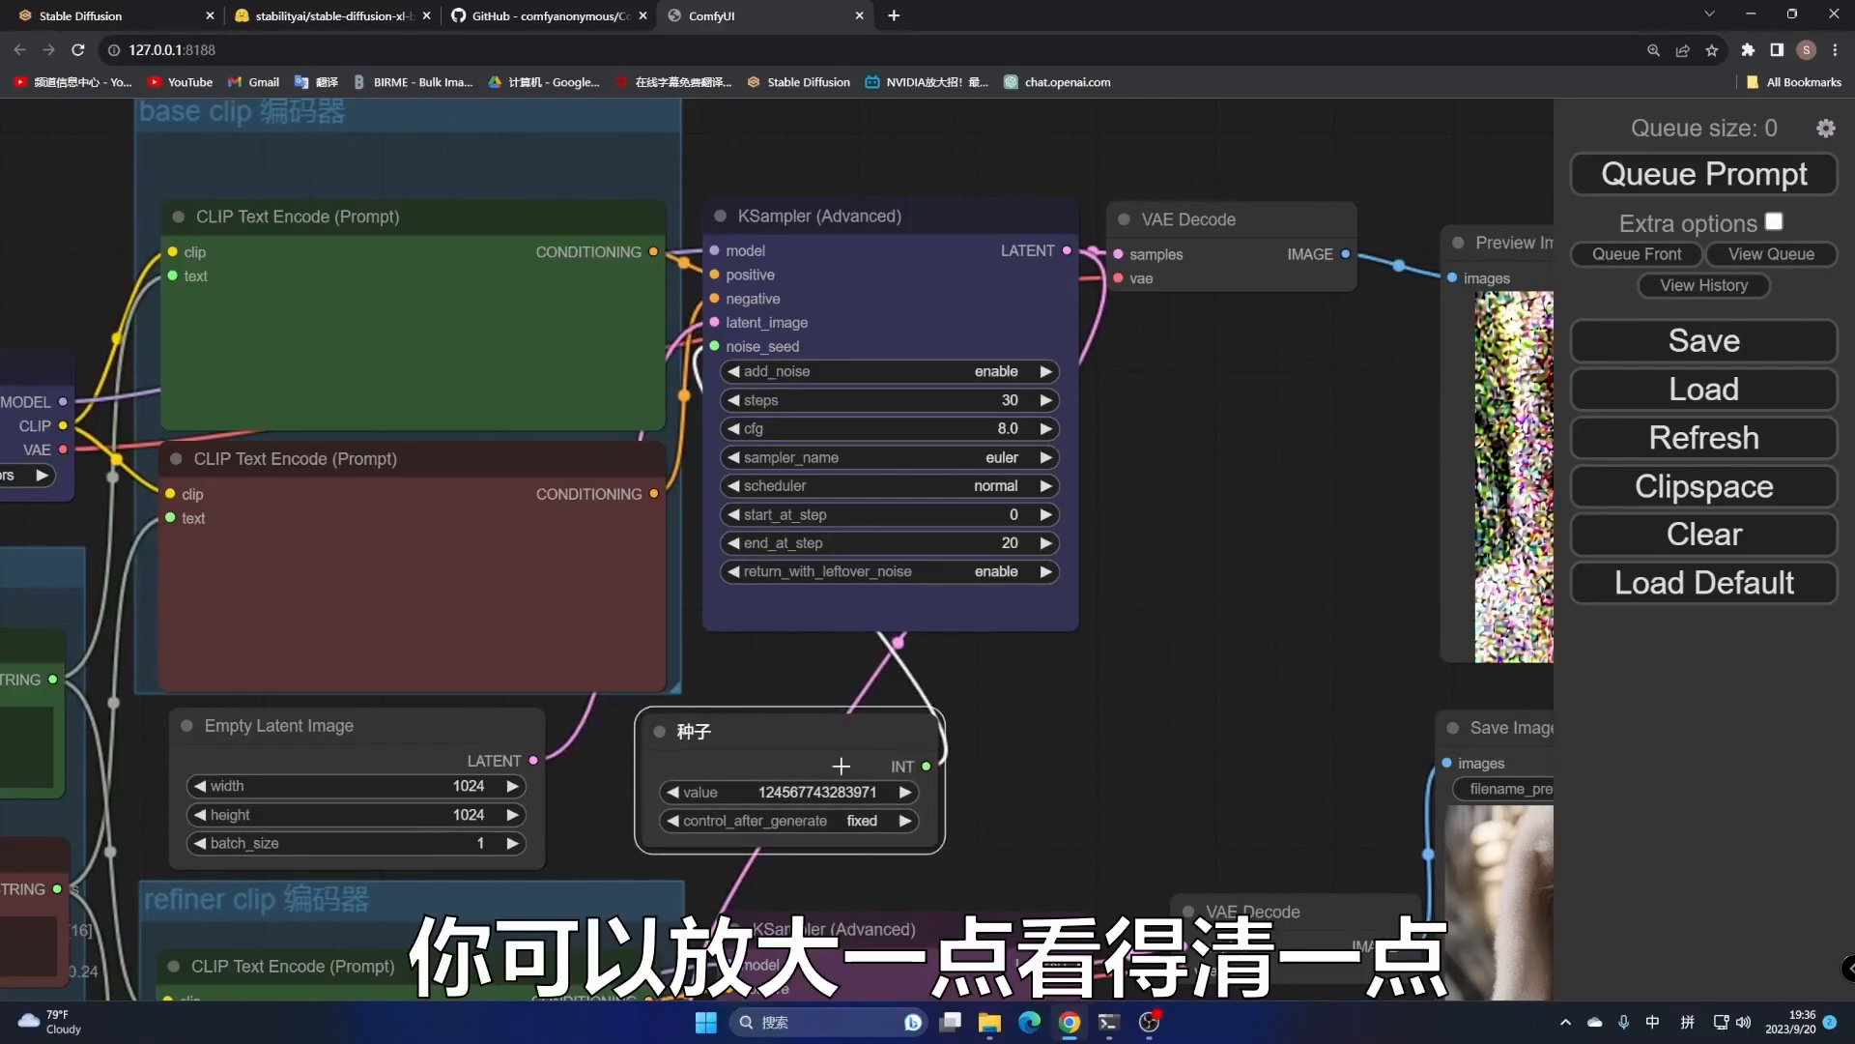
Set the 种子 node's control_after_generate to randomize and widen the node slightly
click(864, 820)
click(908, 923)
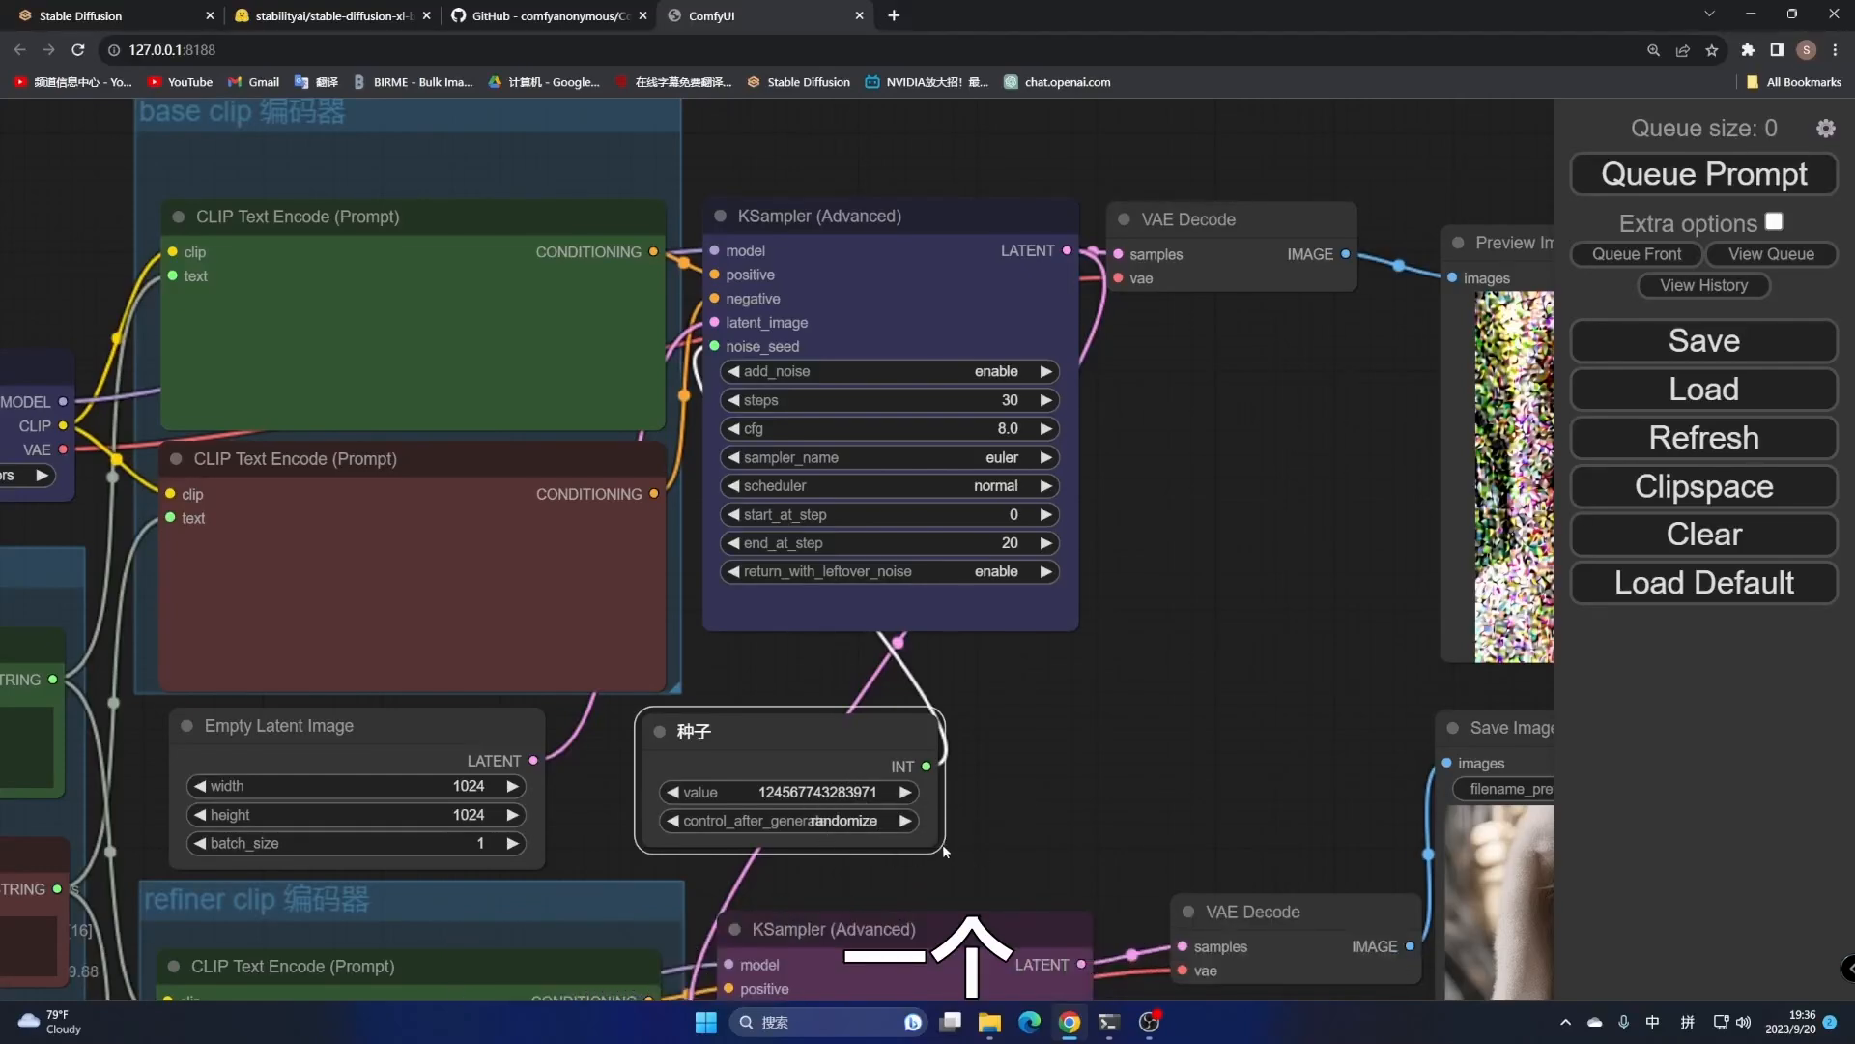
drag(947, 853, 977, 856)
Convert the refiner KSampler's noise_seed to an input and connect it to the 种子 node's INT output
drag(1114, 748, 977, 299)
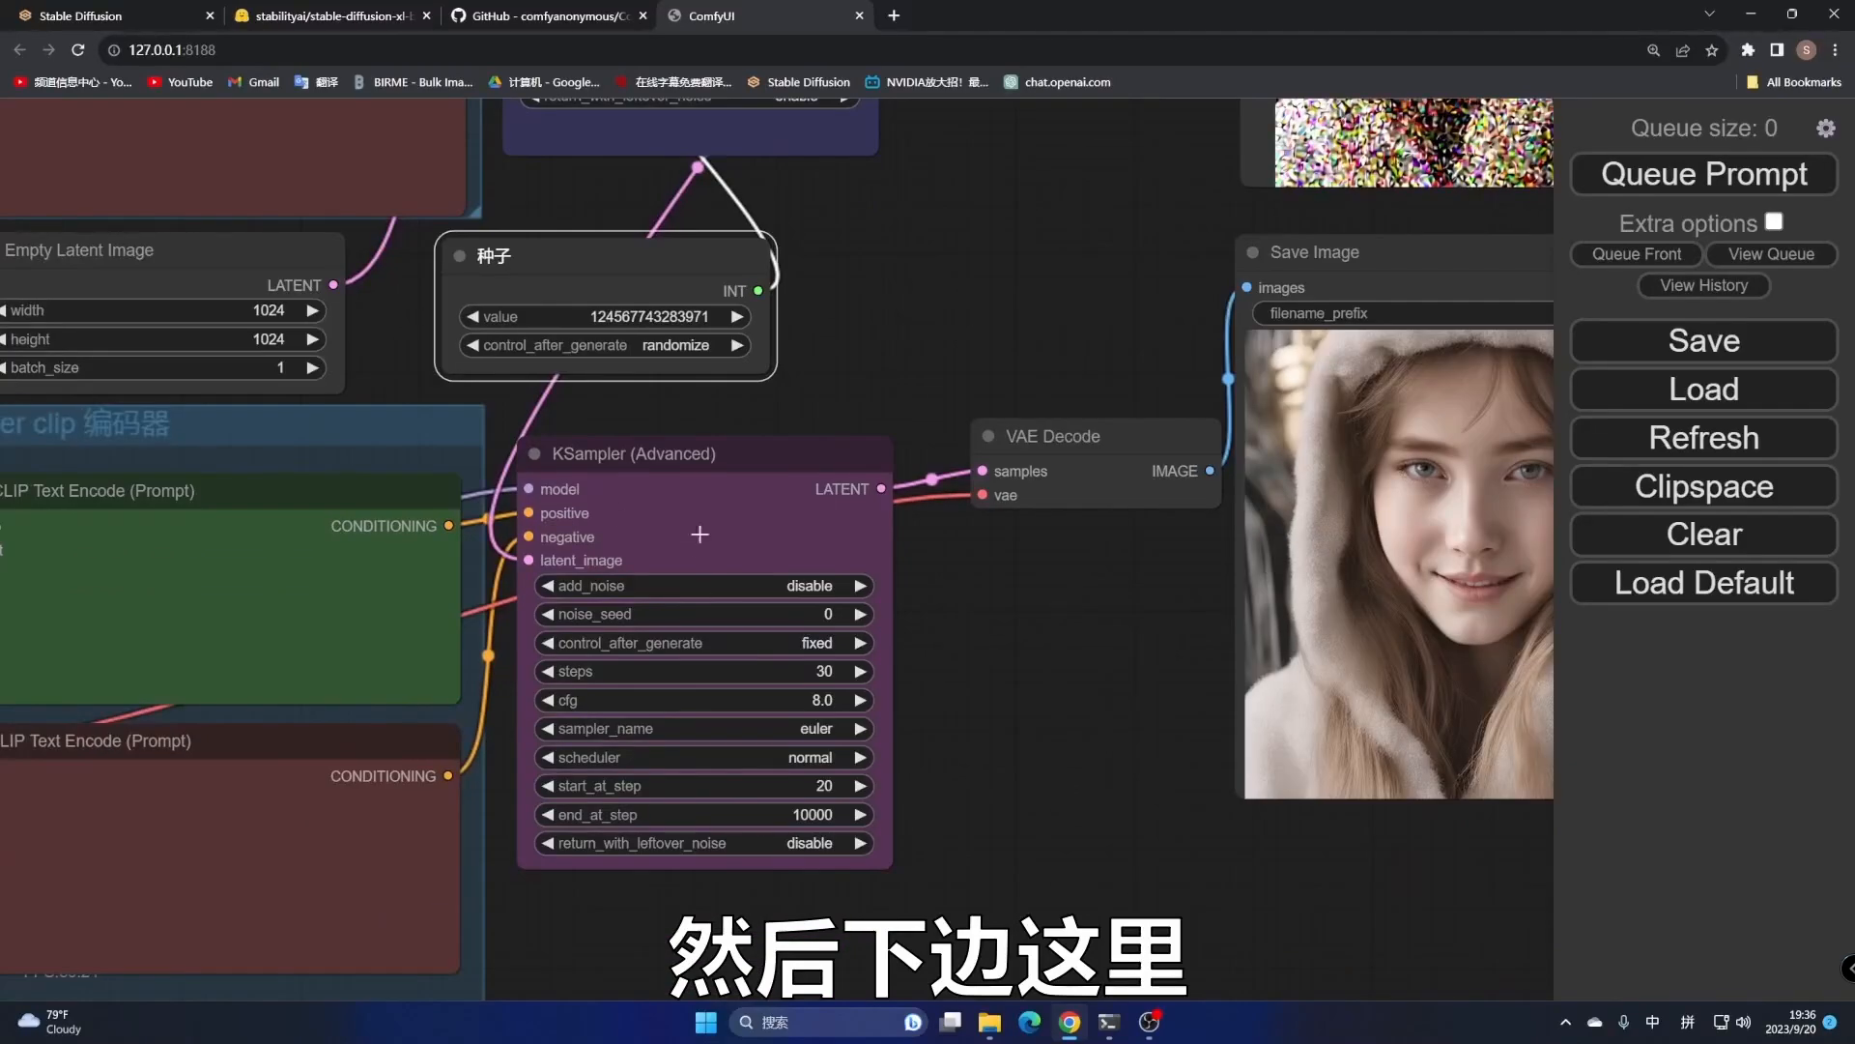
right_click(768, 496)
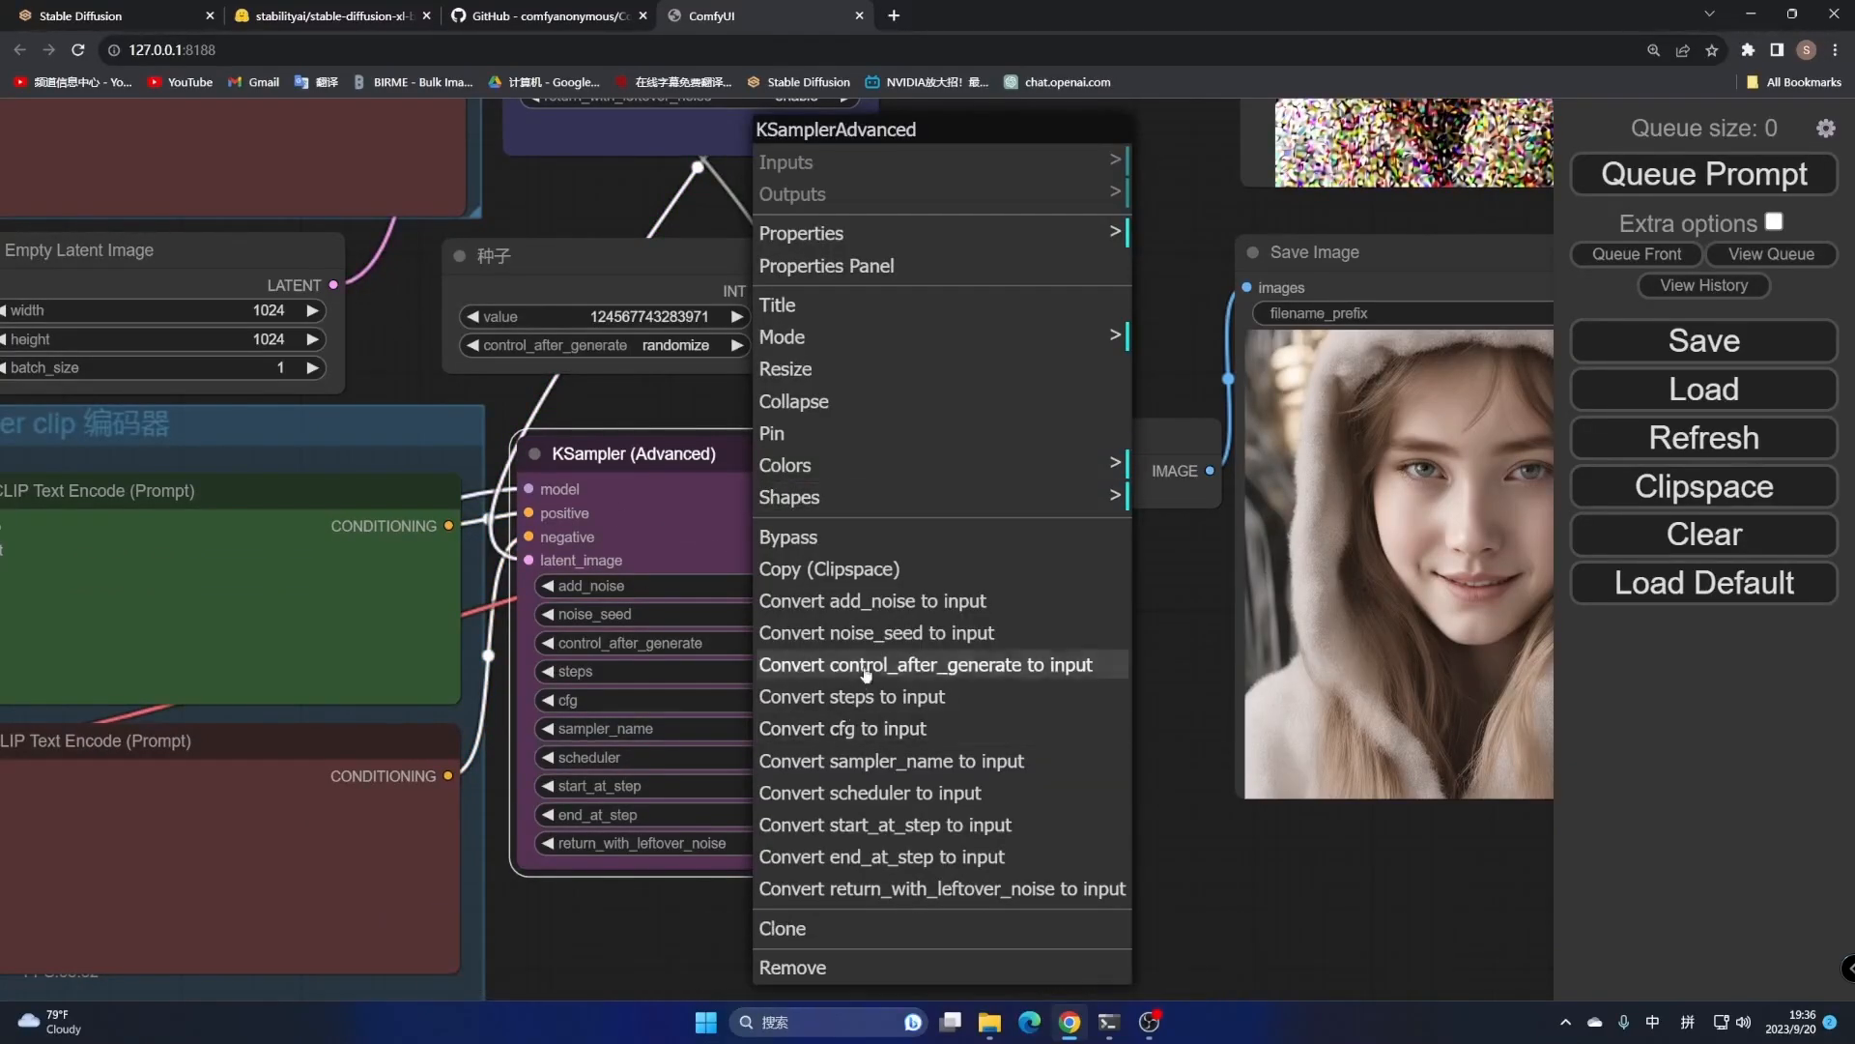
click(872, 635)
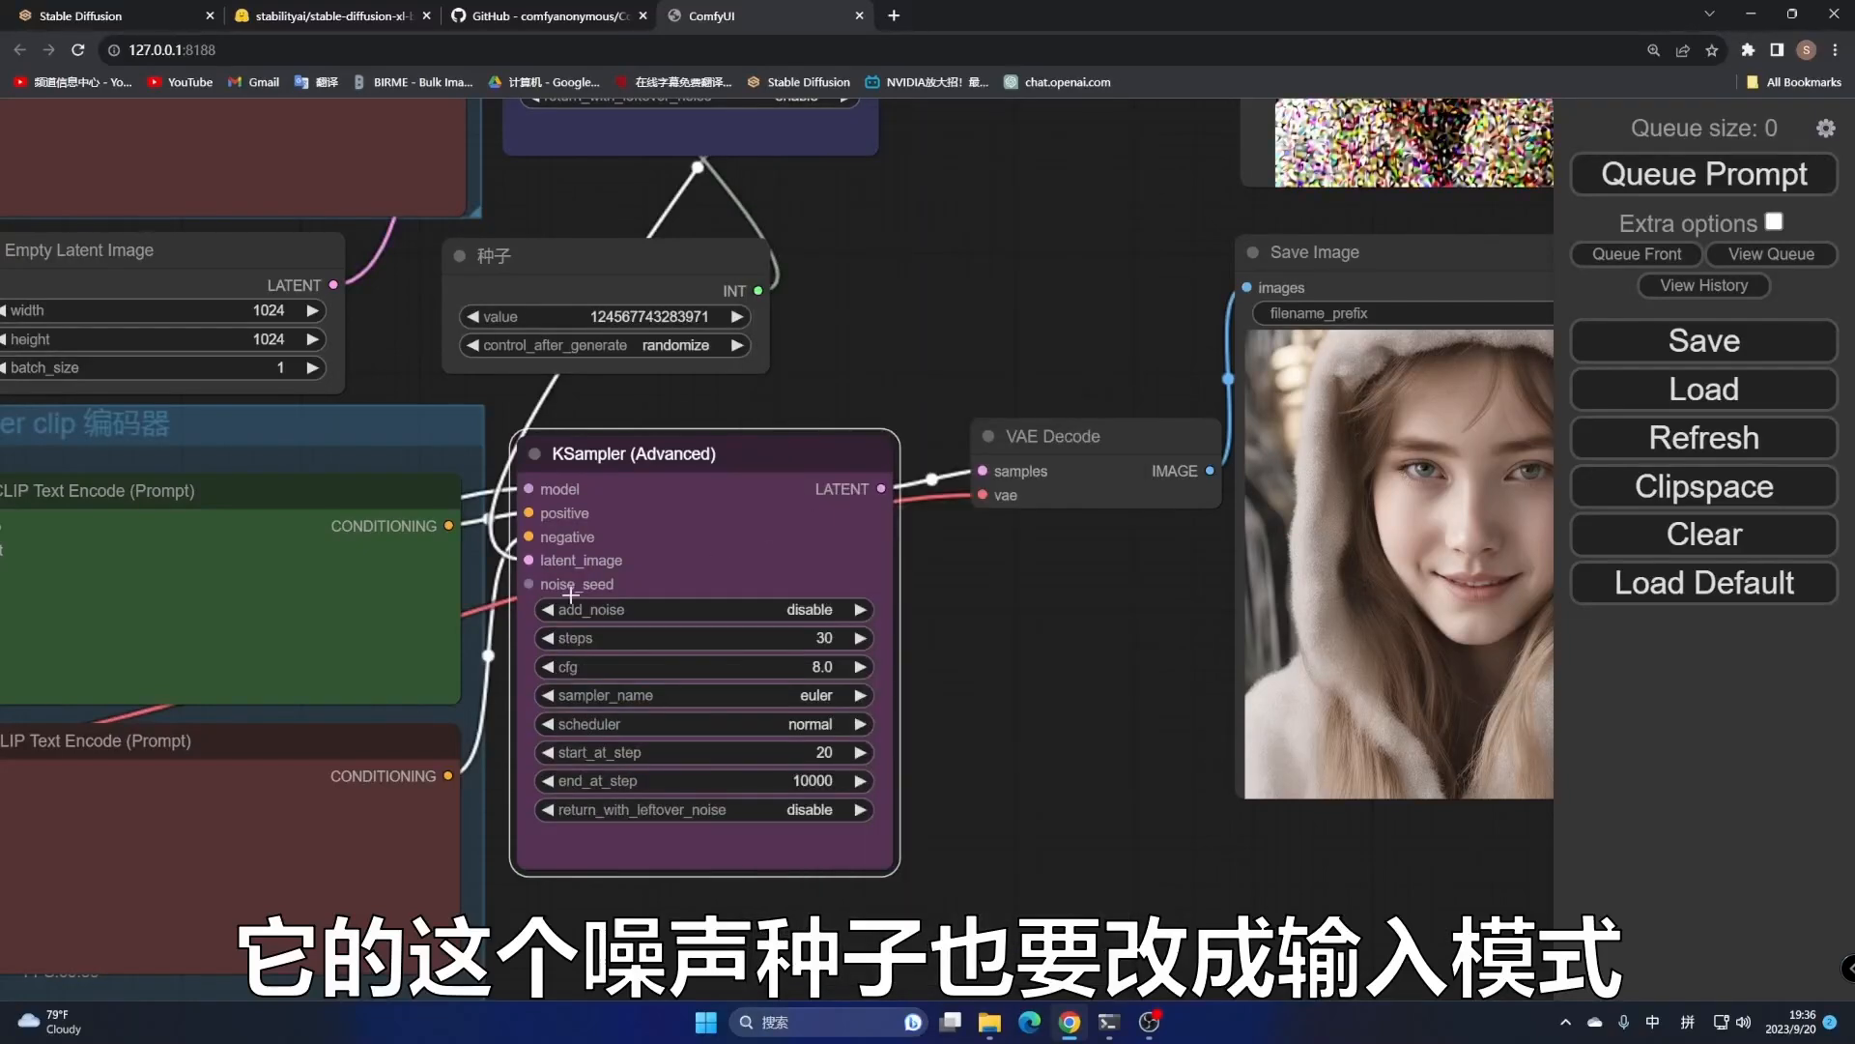
drag(525, 585, 759, 291)
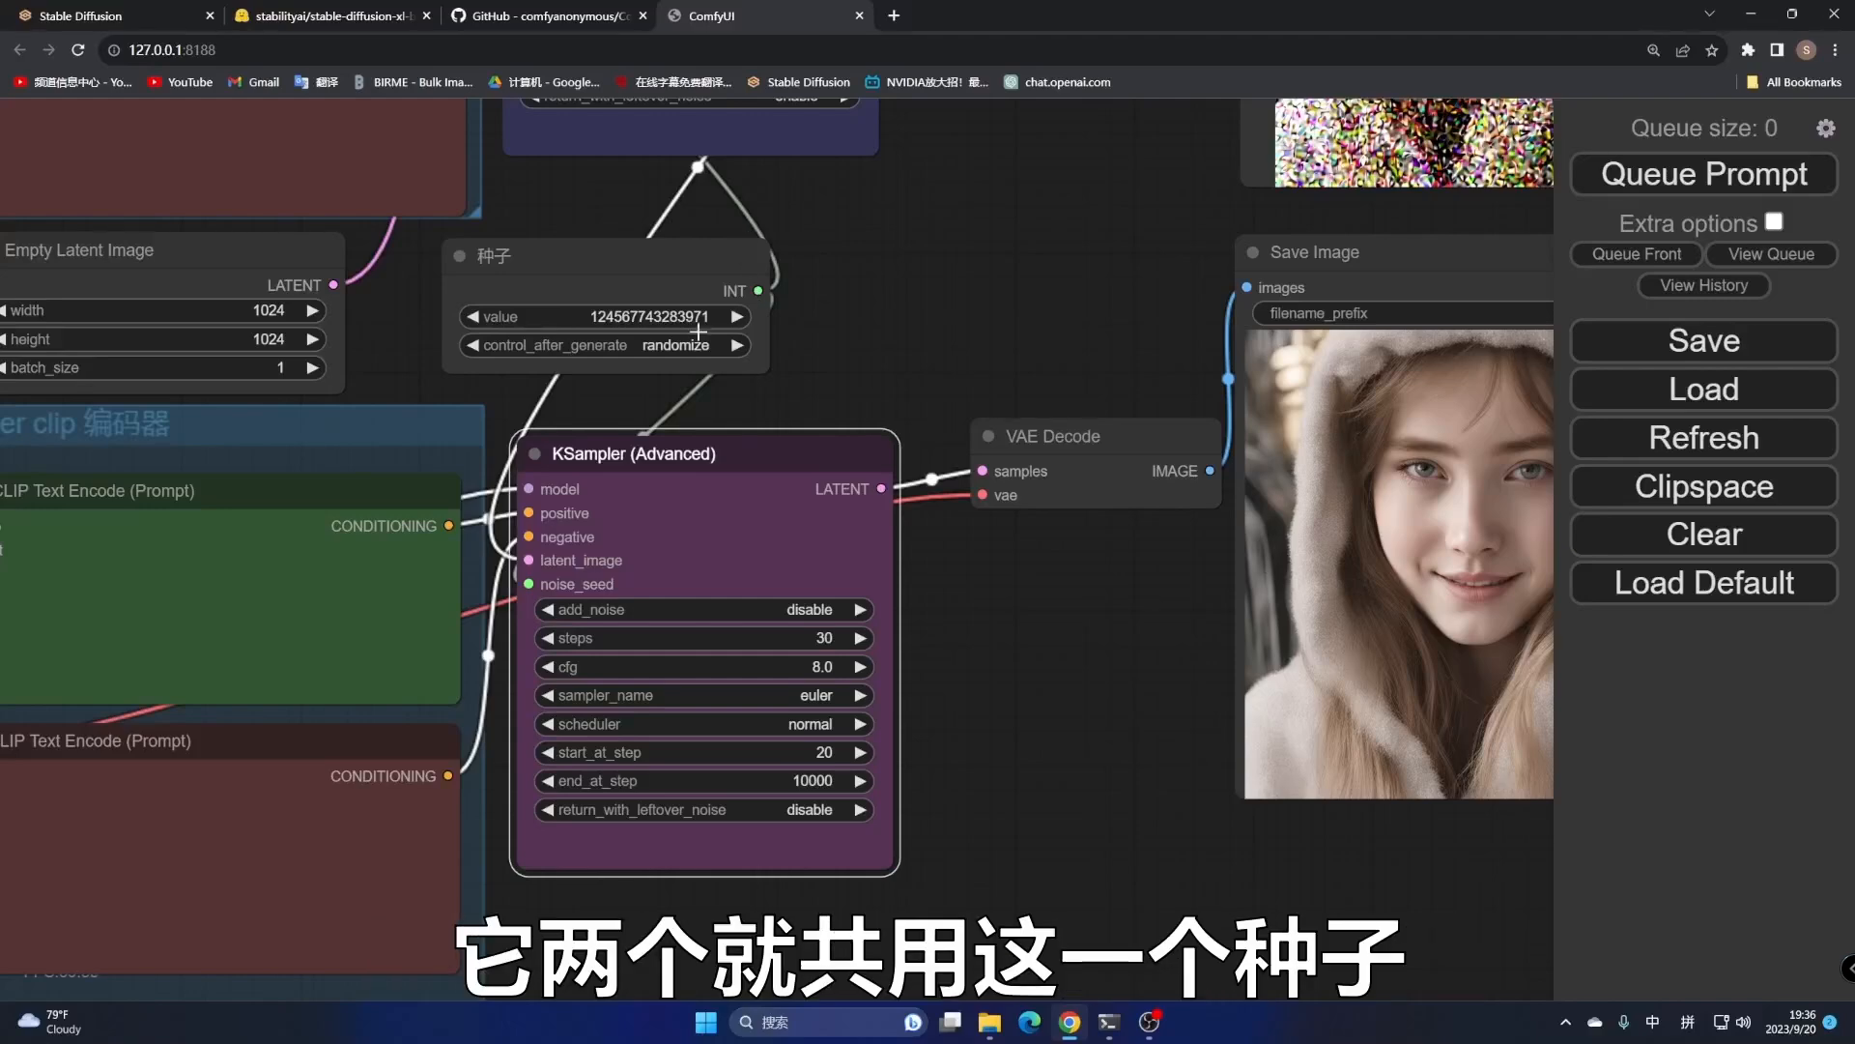
Add another Primitive node in the empty space beside the 种子 node
drag(943, 296, 862, 642)
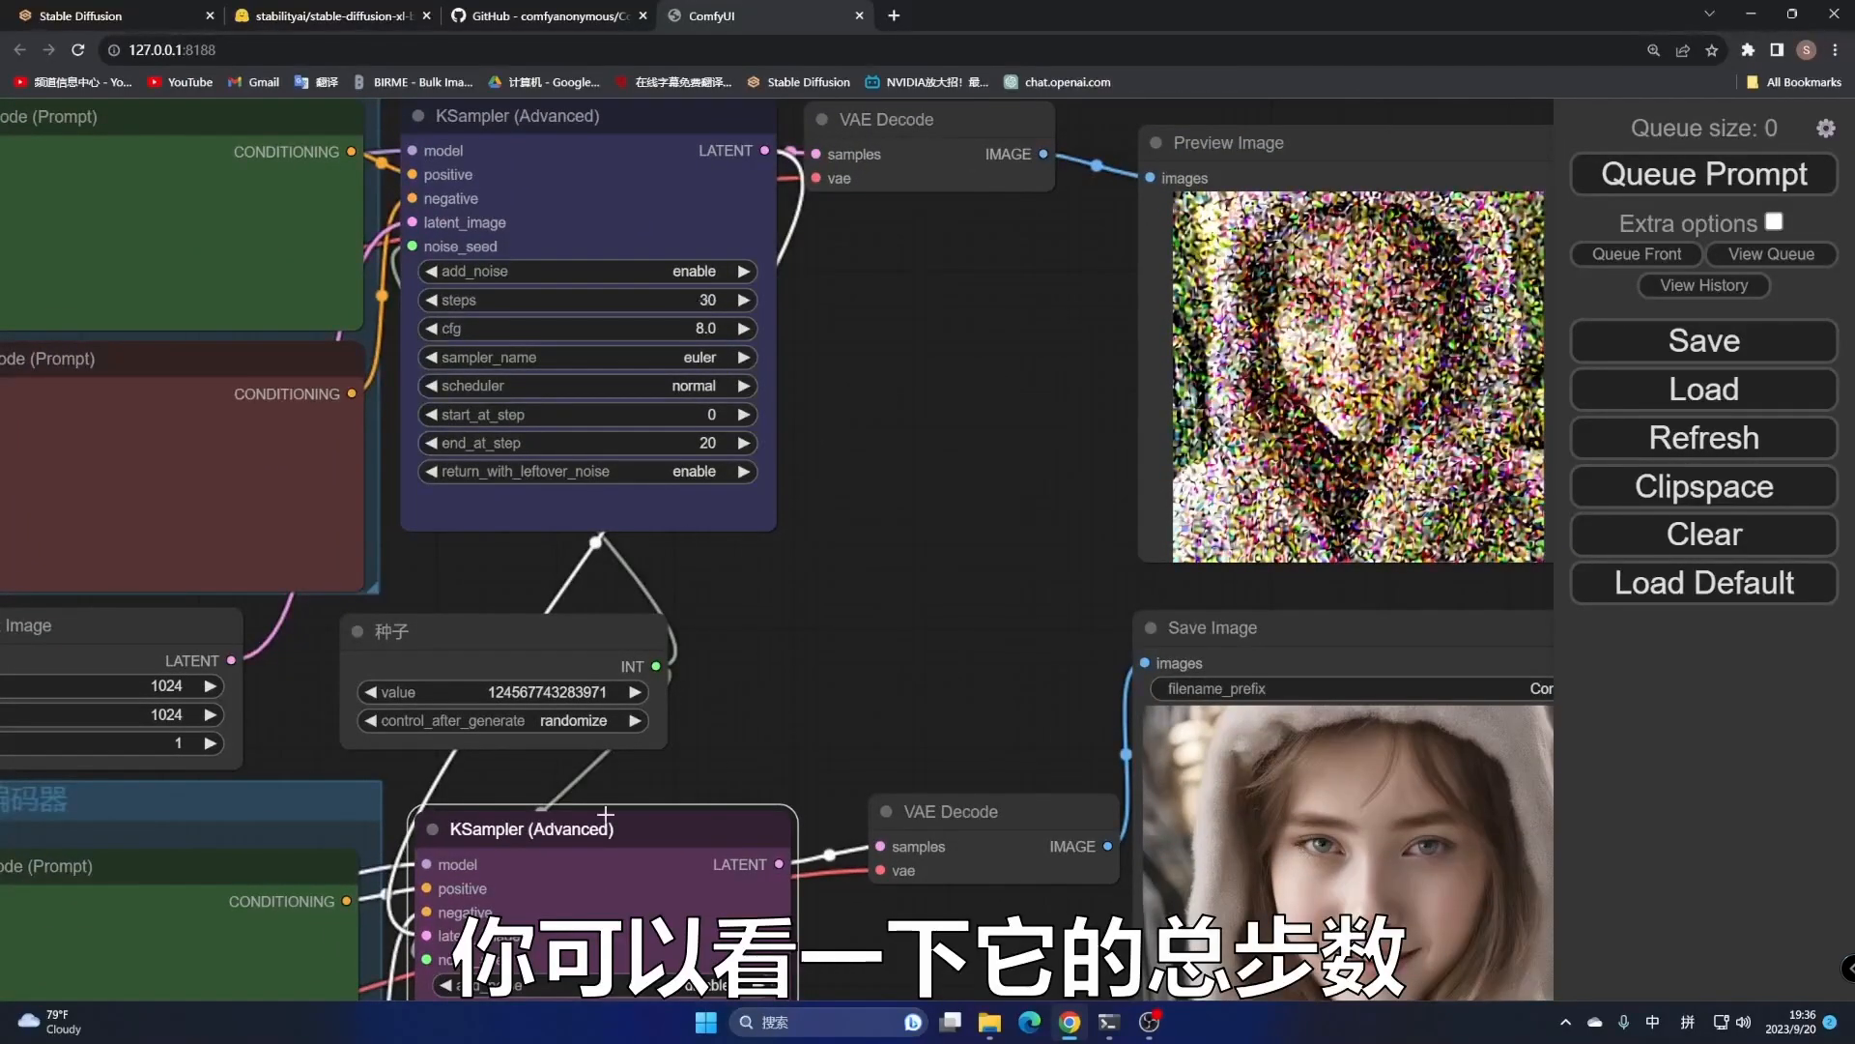
scroll(687, 870, down, 2)
drag(920, 320, 1016, 571)
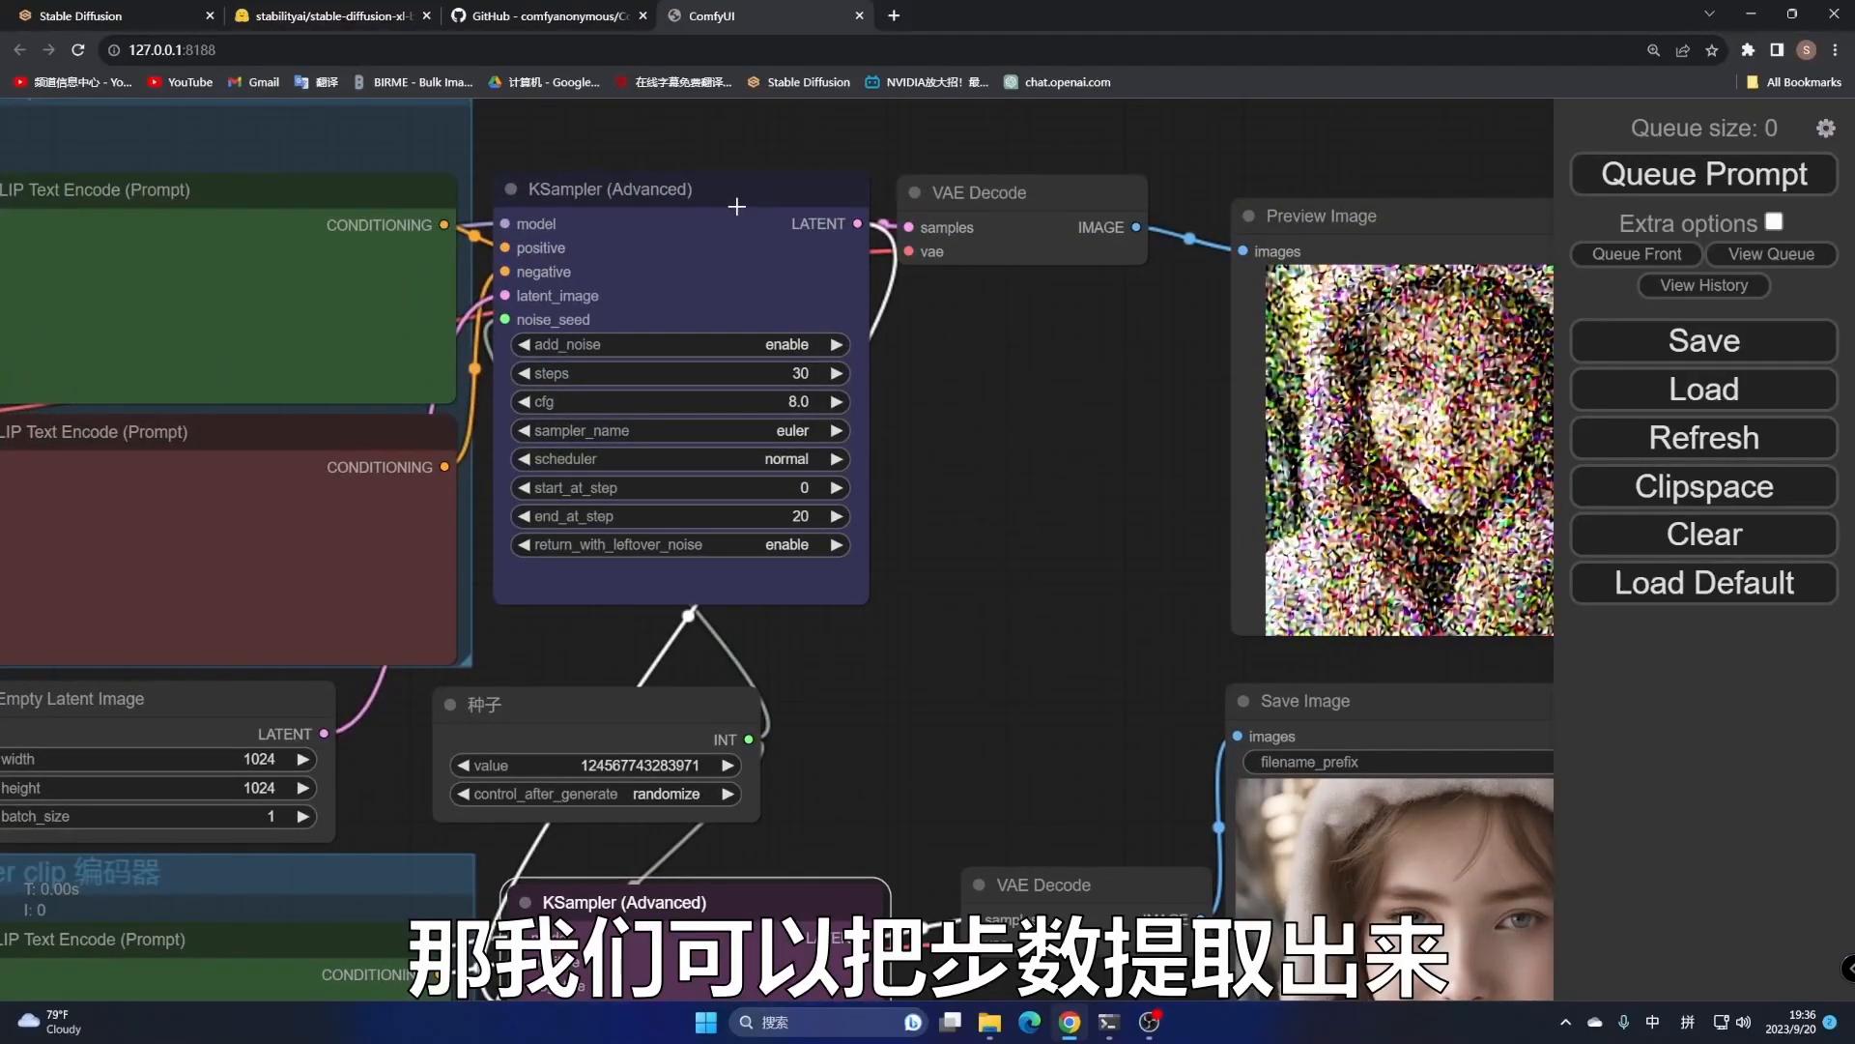
right_click(833, 690)
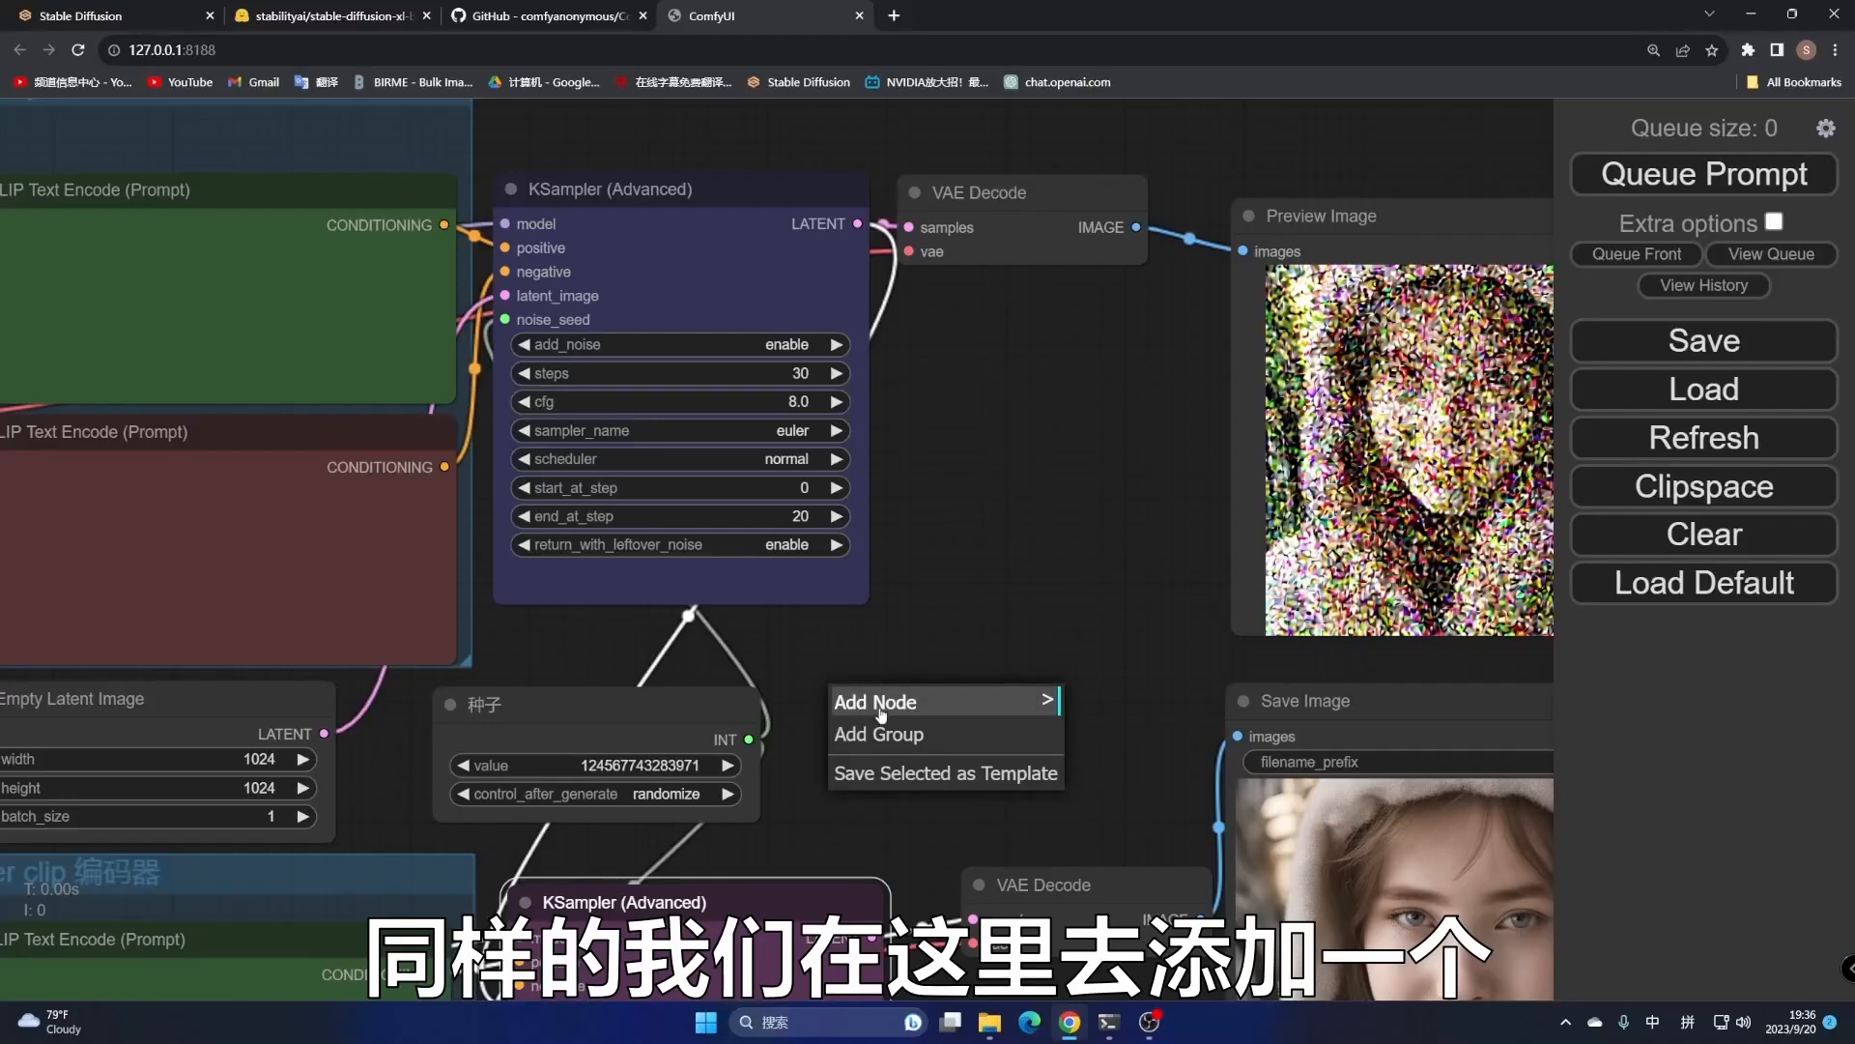
click(877, 704)
click(1087, 964)
click(1248, 779)
Title the second Primitive node 总步数
right_click(986, 696)
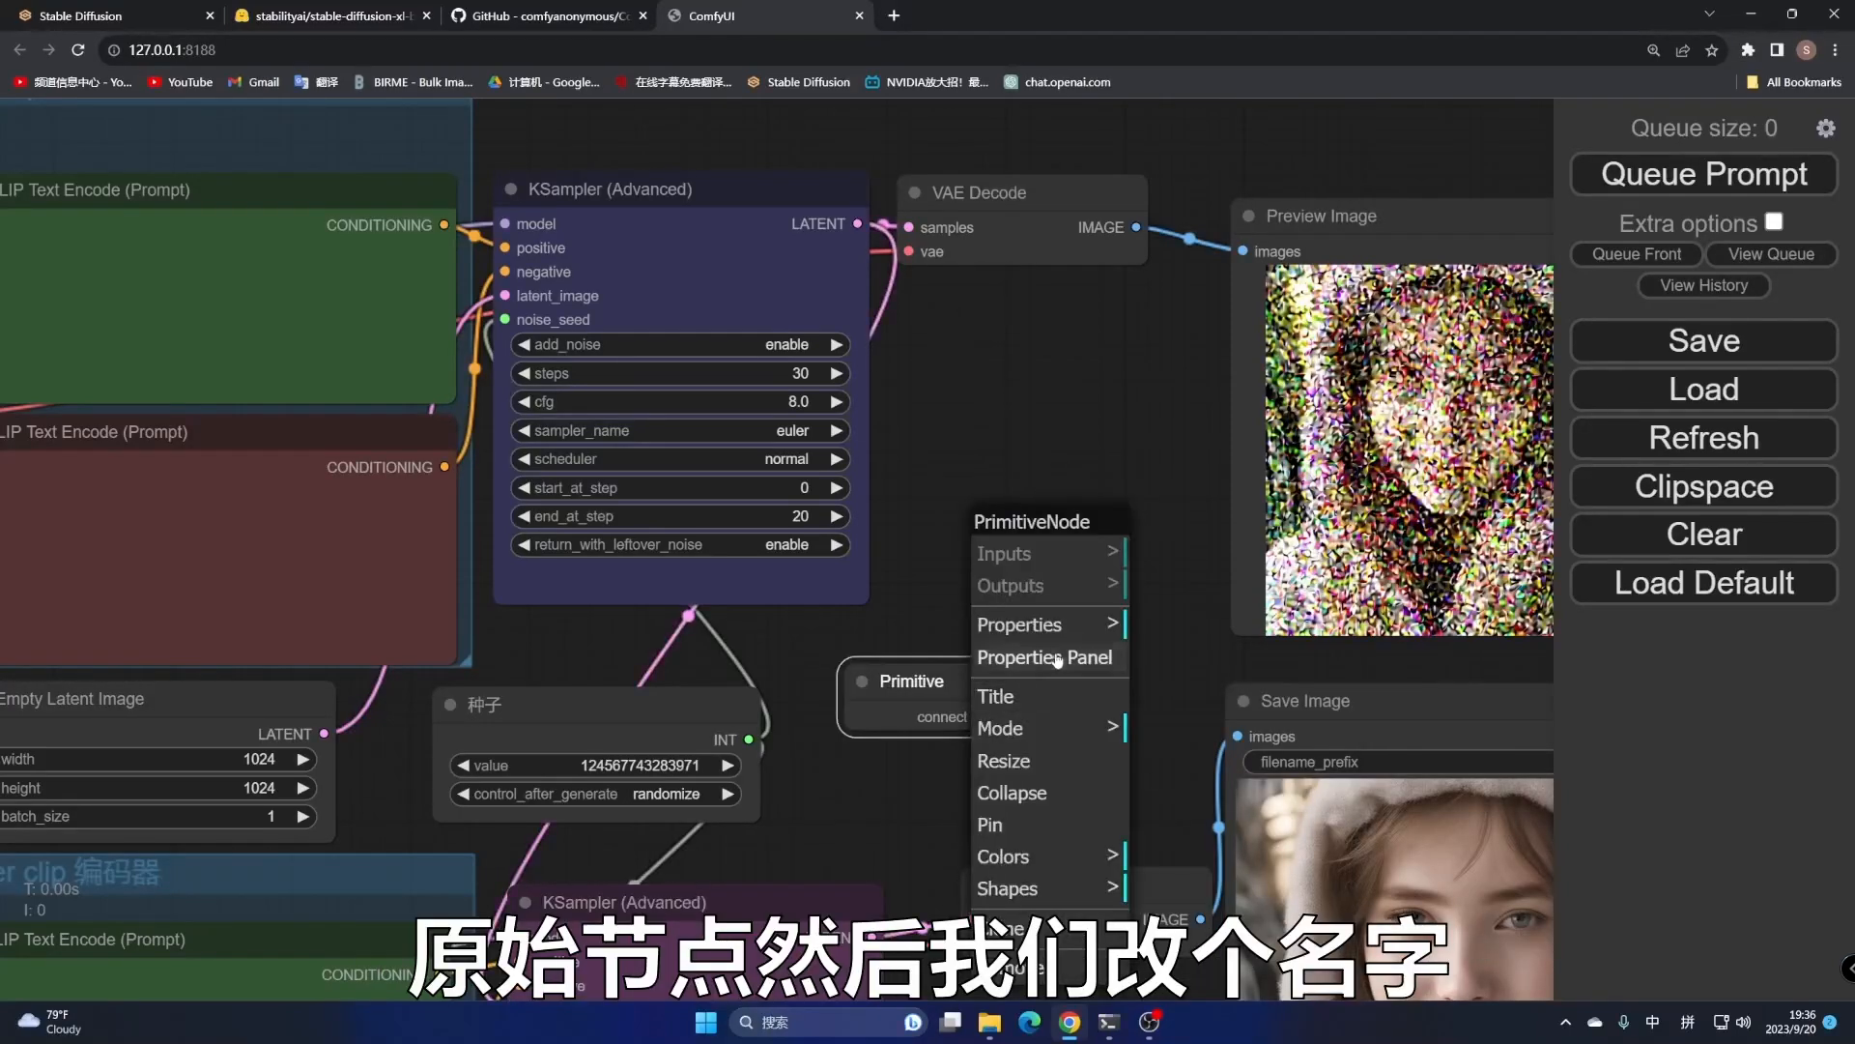
click(1039, 692)
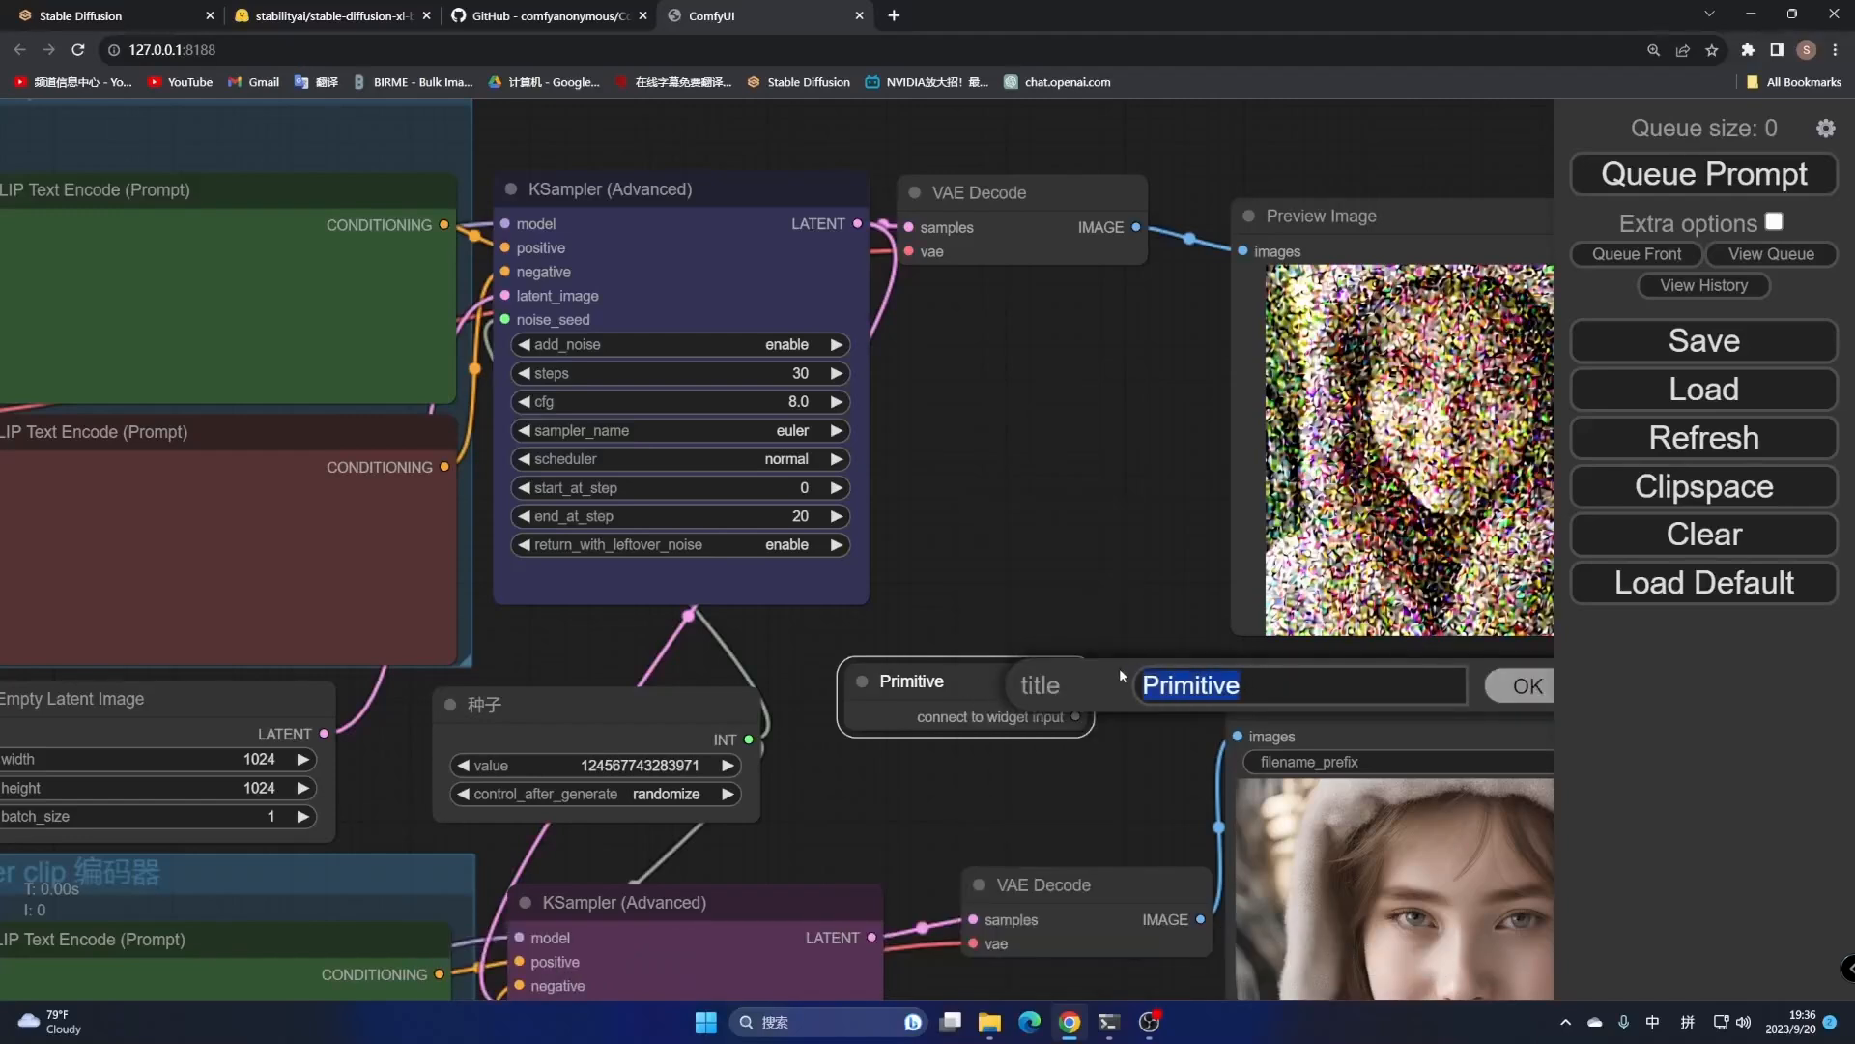
drag(1257, 684, 1129, 669)
text(zongn)
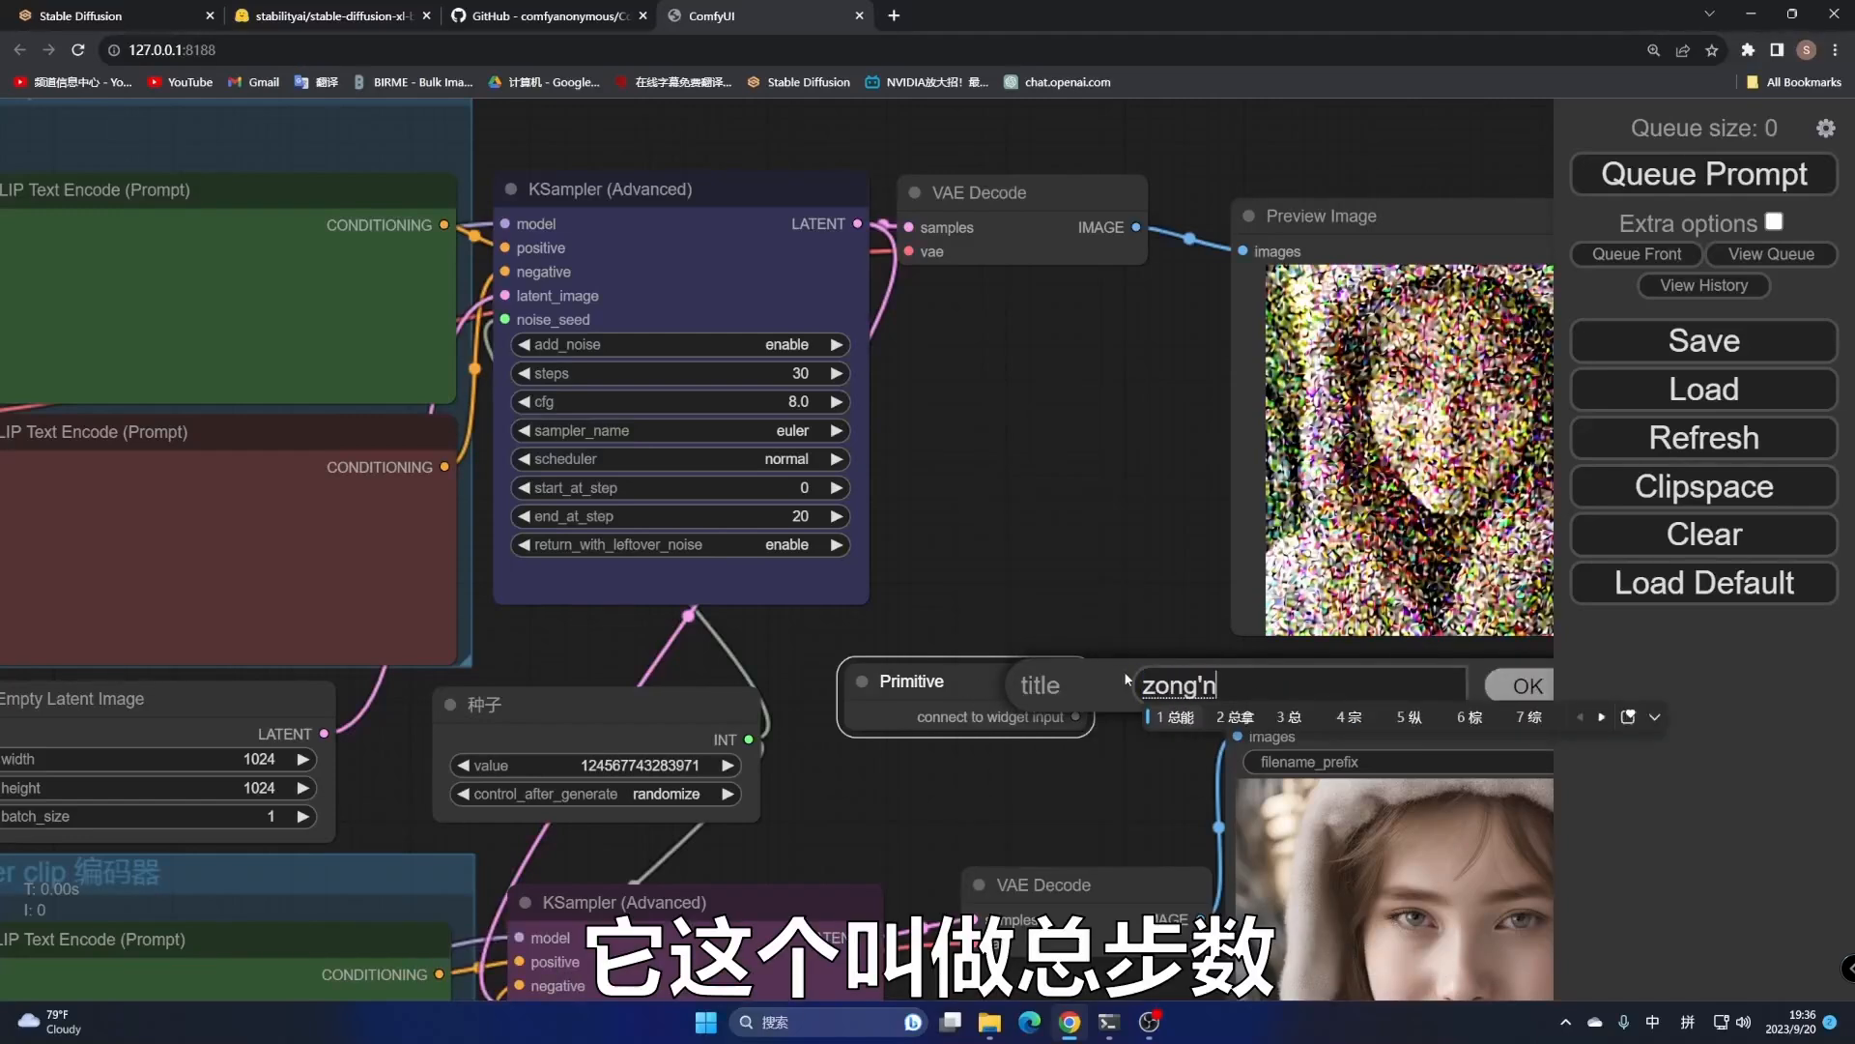
key(BackSpace)
key(BackSpace)
key(BackSpace)
text(ng)
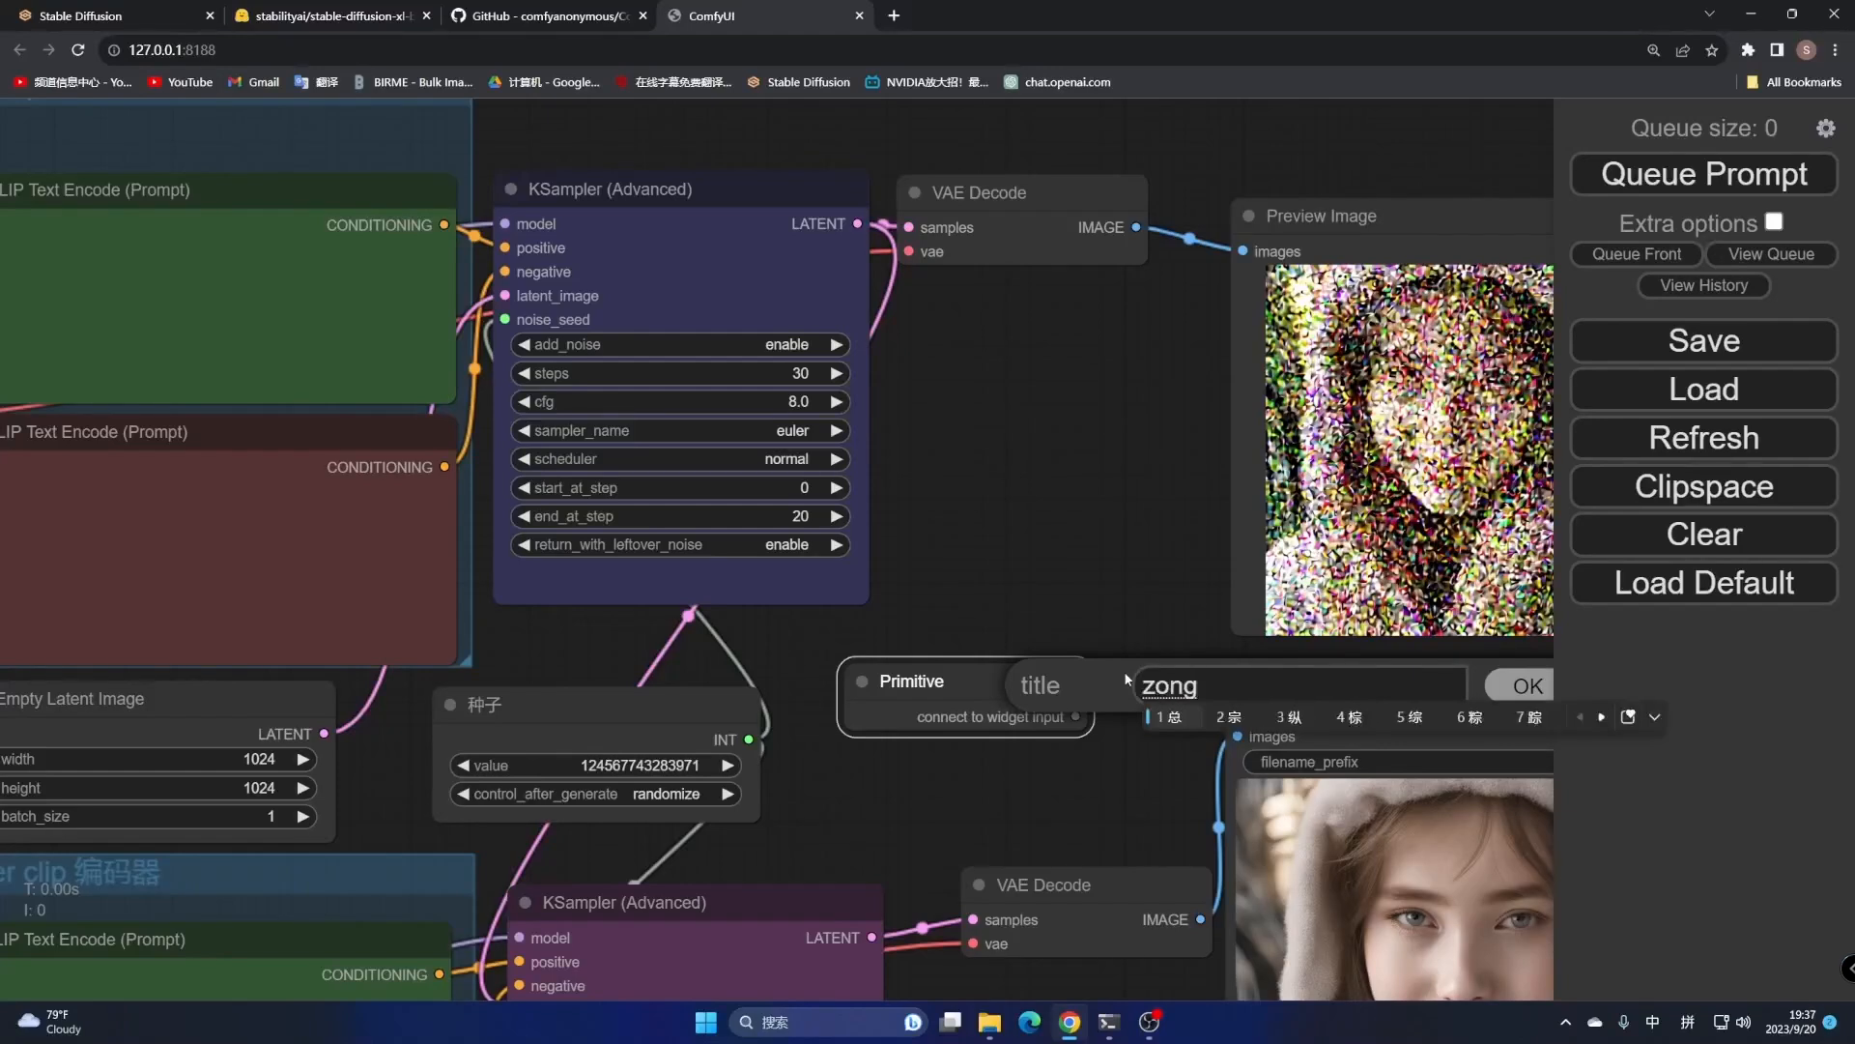
text(bushu5)
key(space)
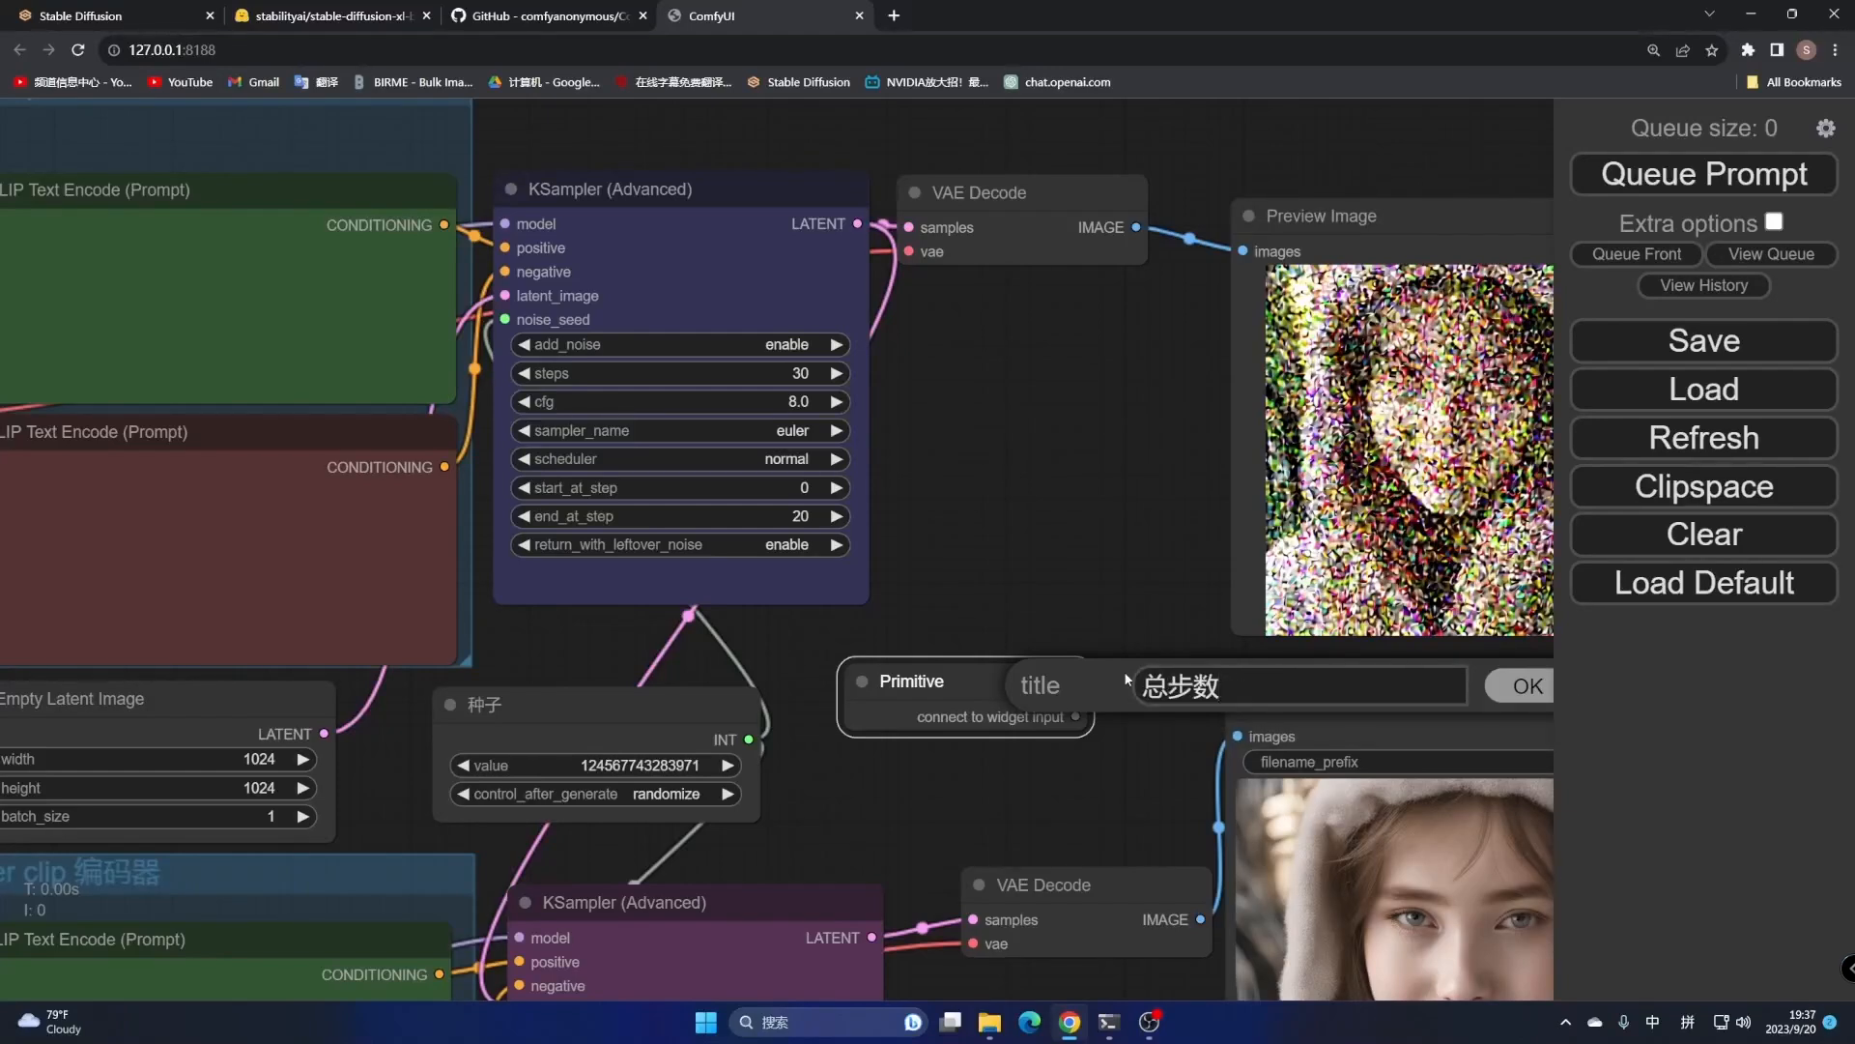
key(Return)
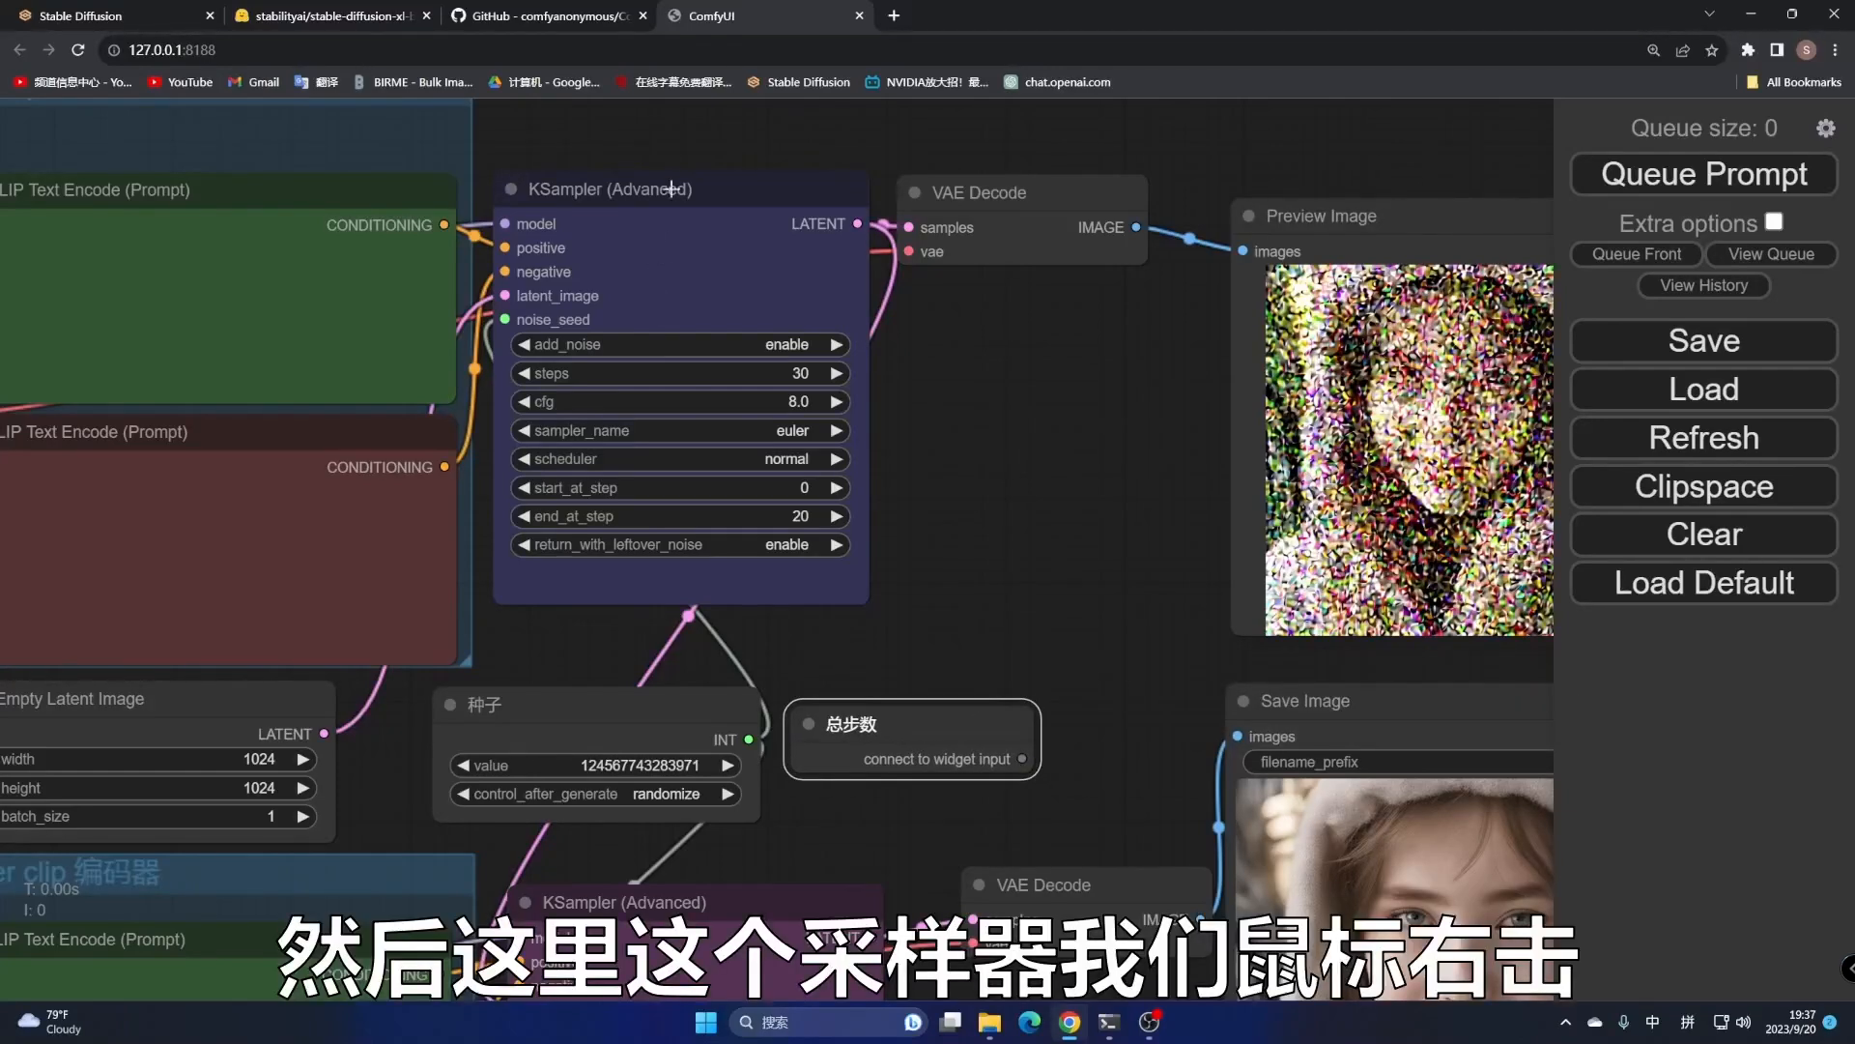
Convert the base KSampler's steps to an input and connect it to the 总步数 Primitive node
click(688, 193)
right_click(690, 194)
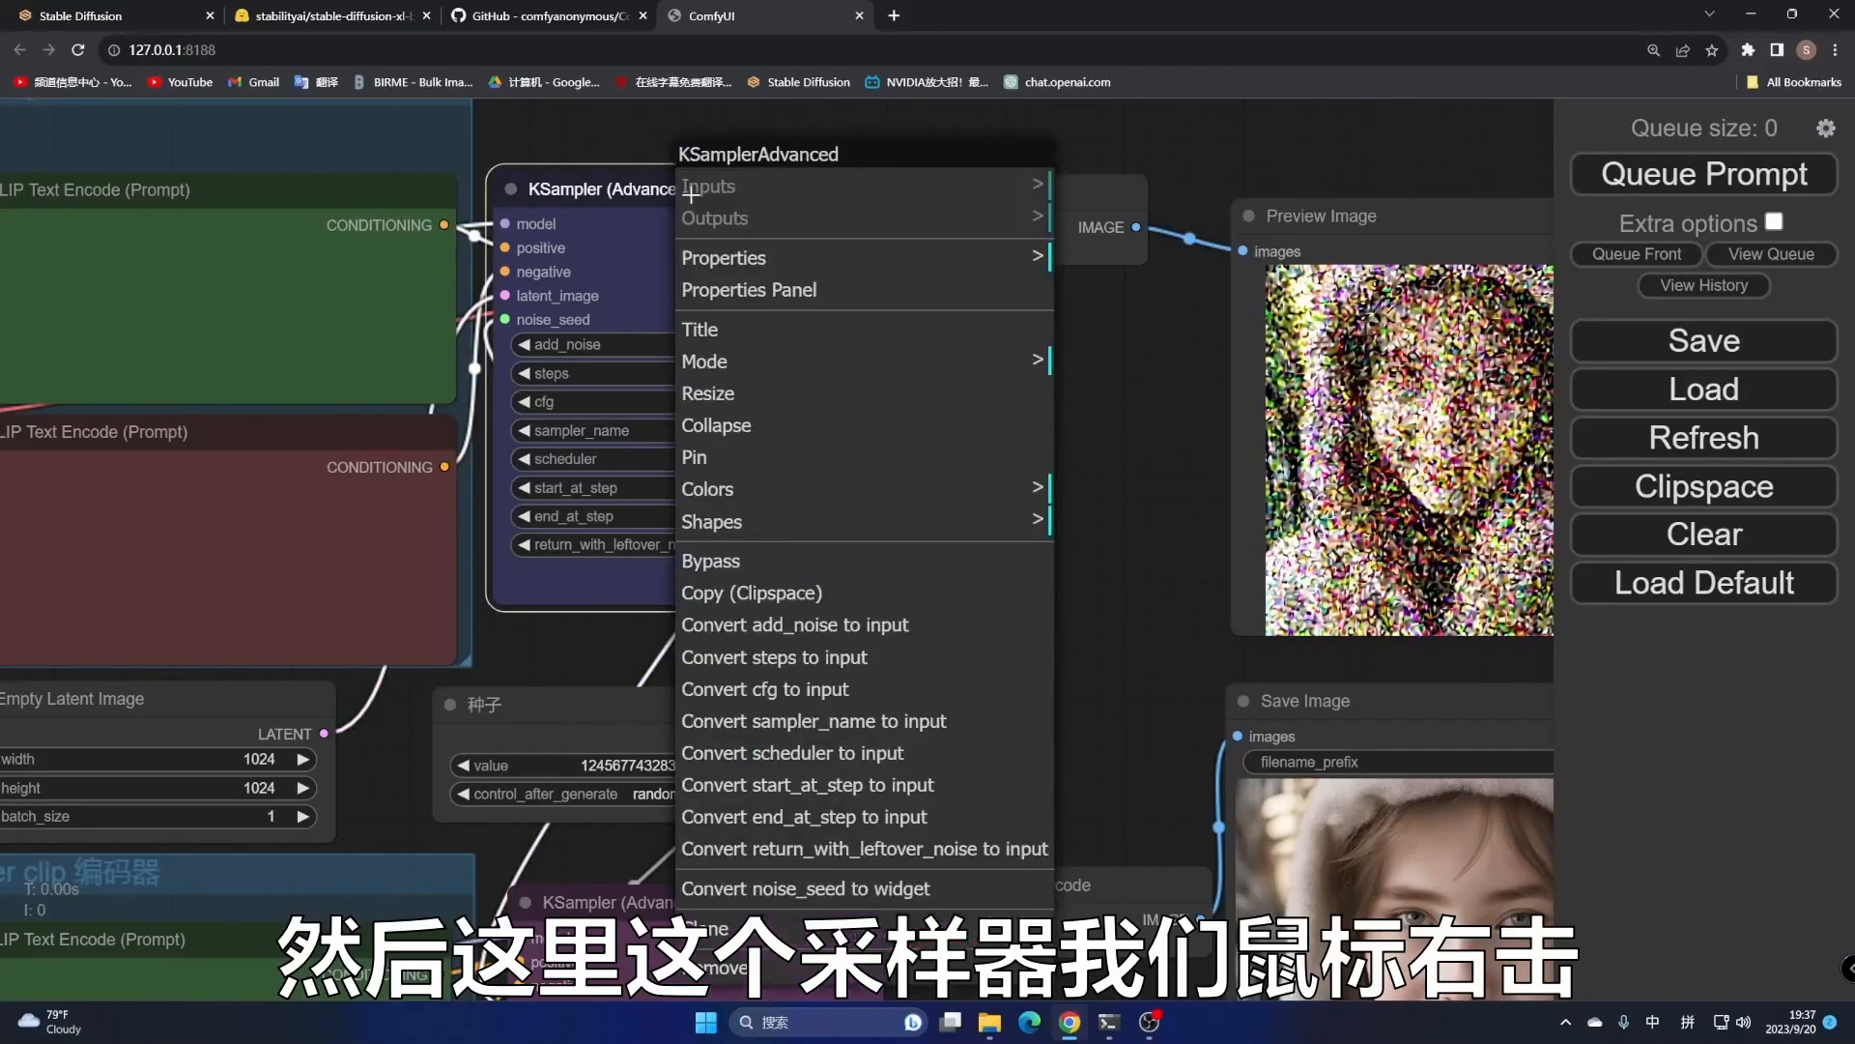
click(805, 658)
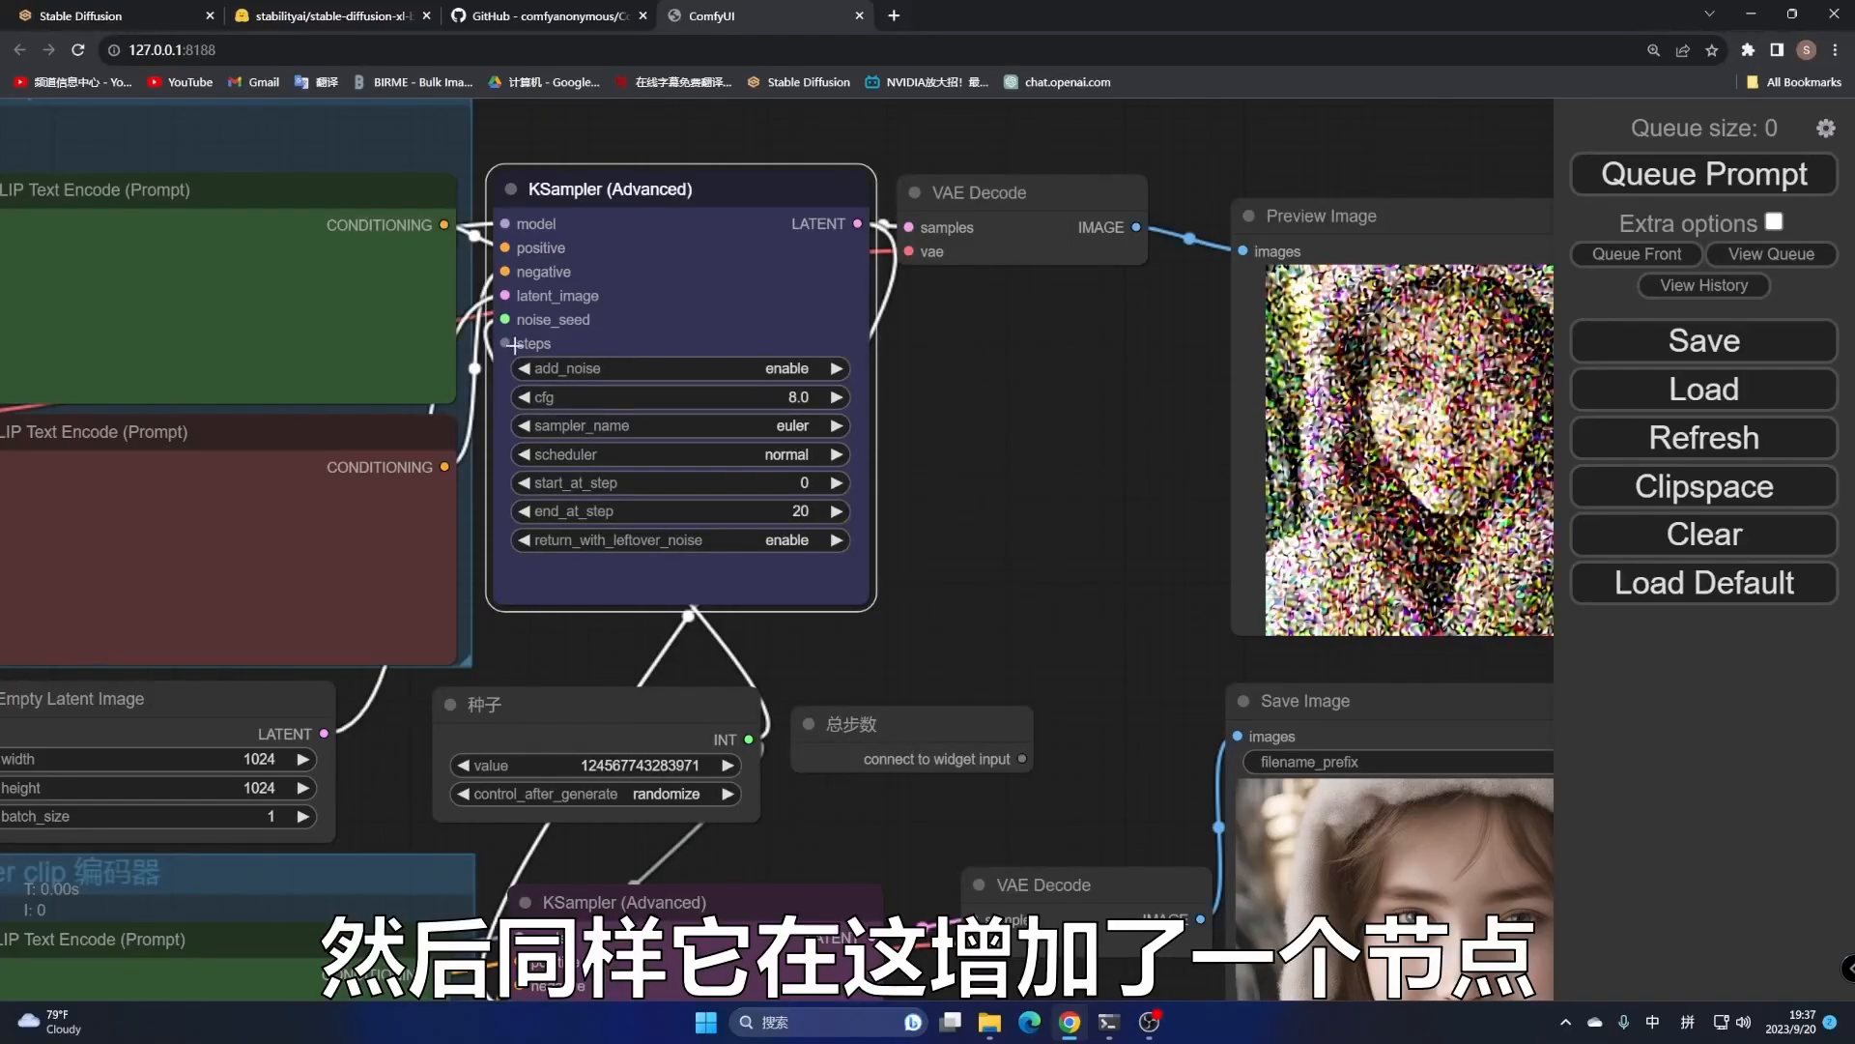
drag(503, 343, 1026, 758)
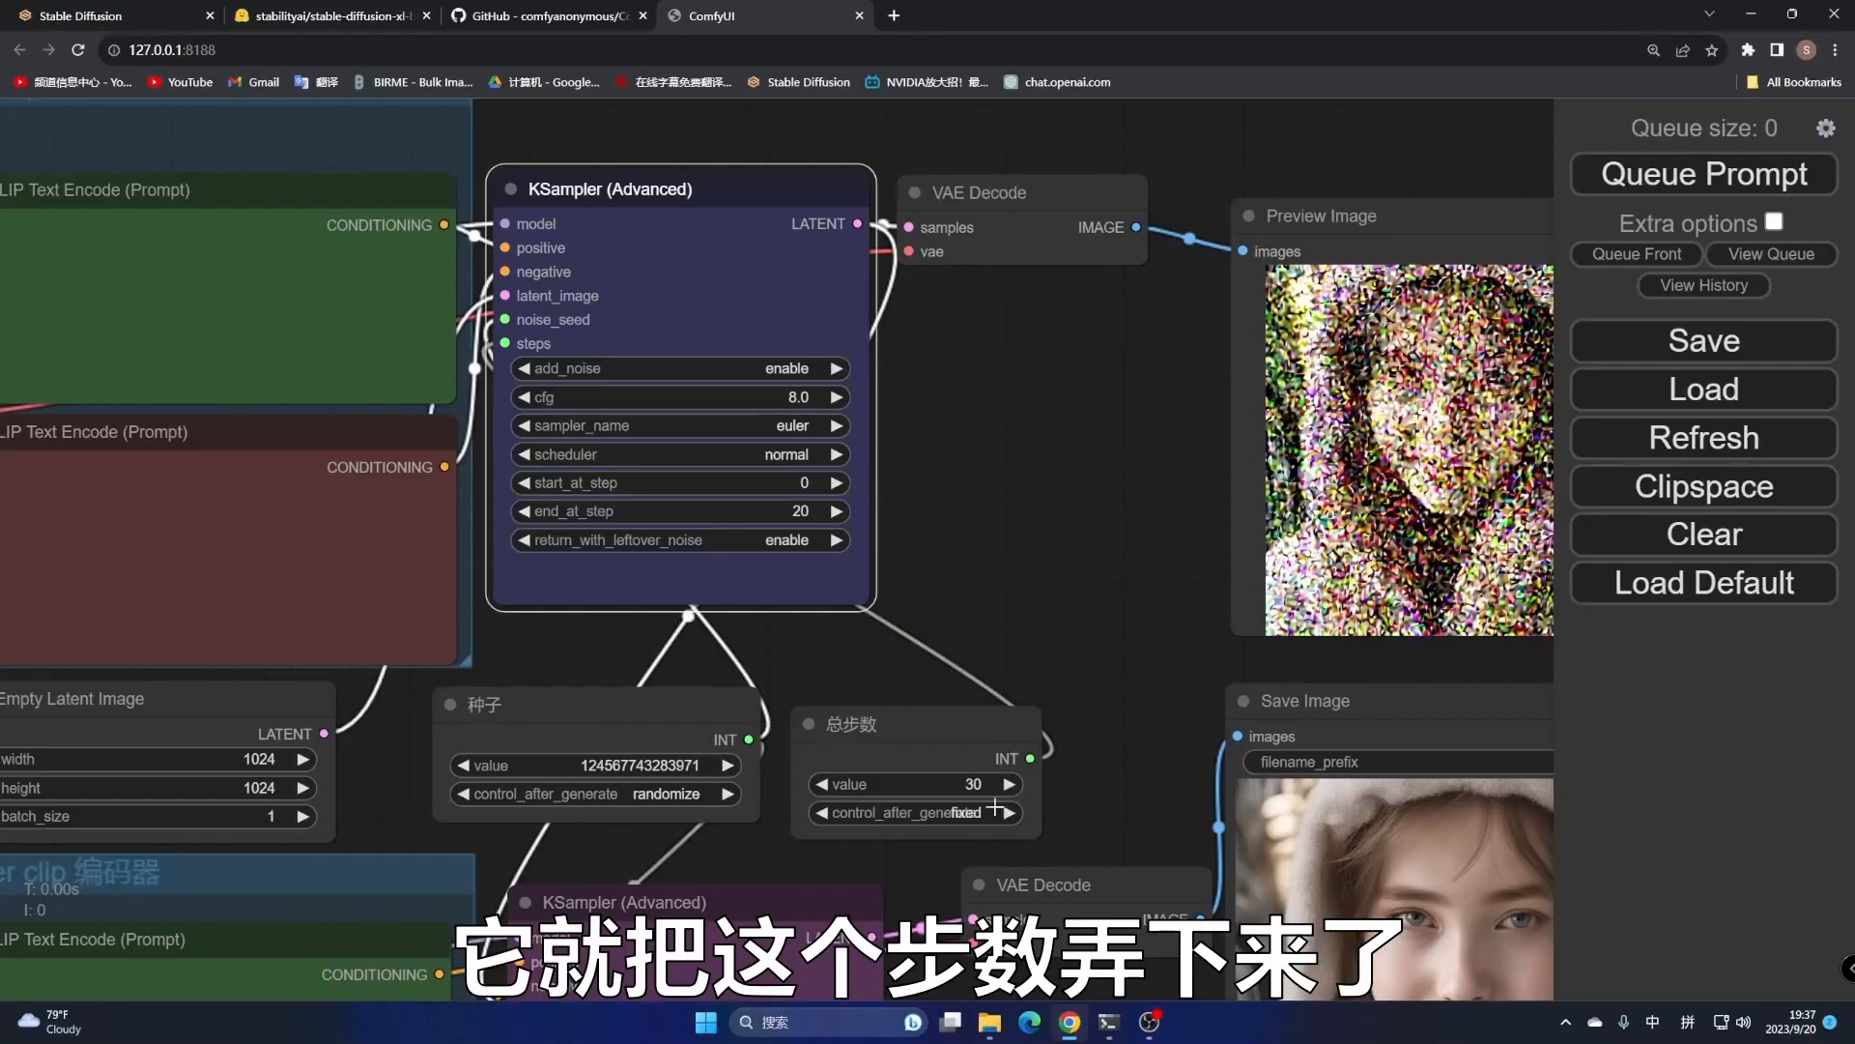
Widen the 总步数 node and move it up beside the base KSampler
drag(1042, 837, 1086, 840)
drag(987, 731, 980, 363)
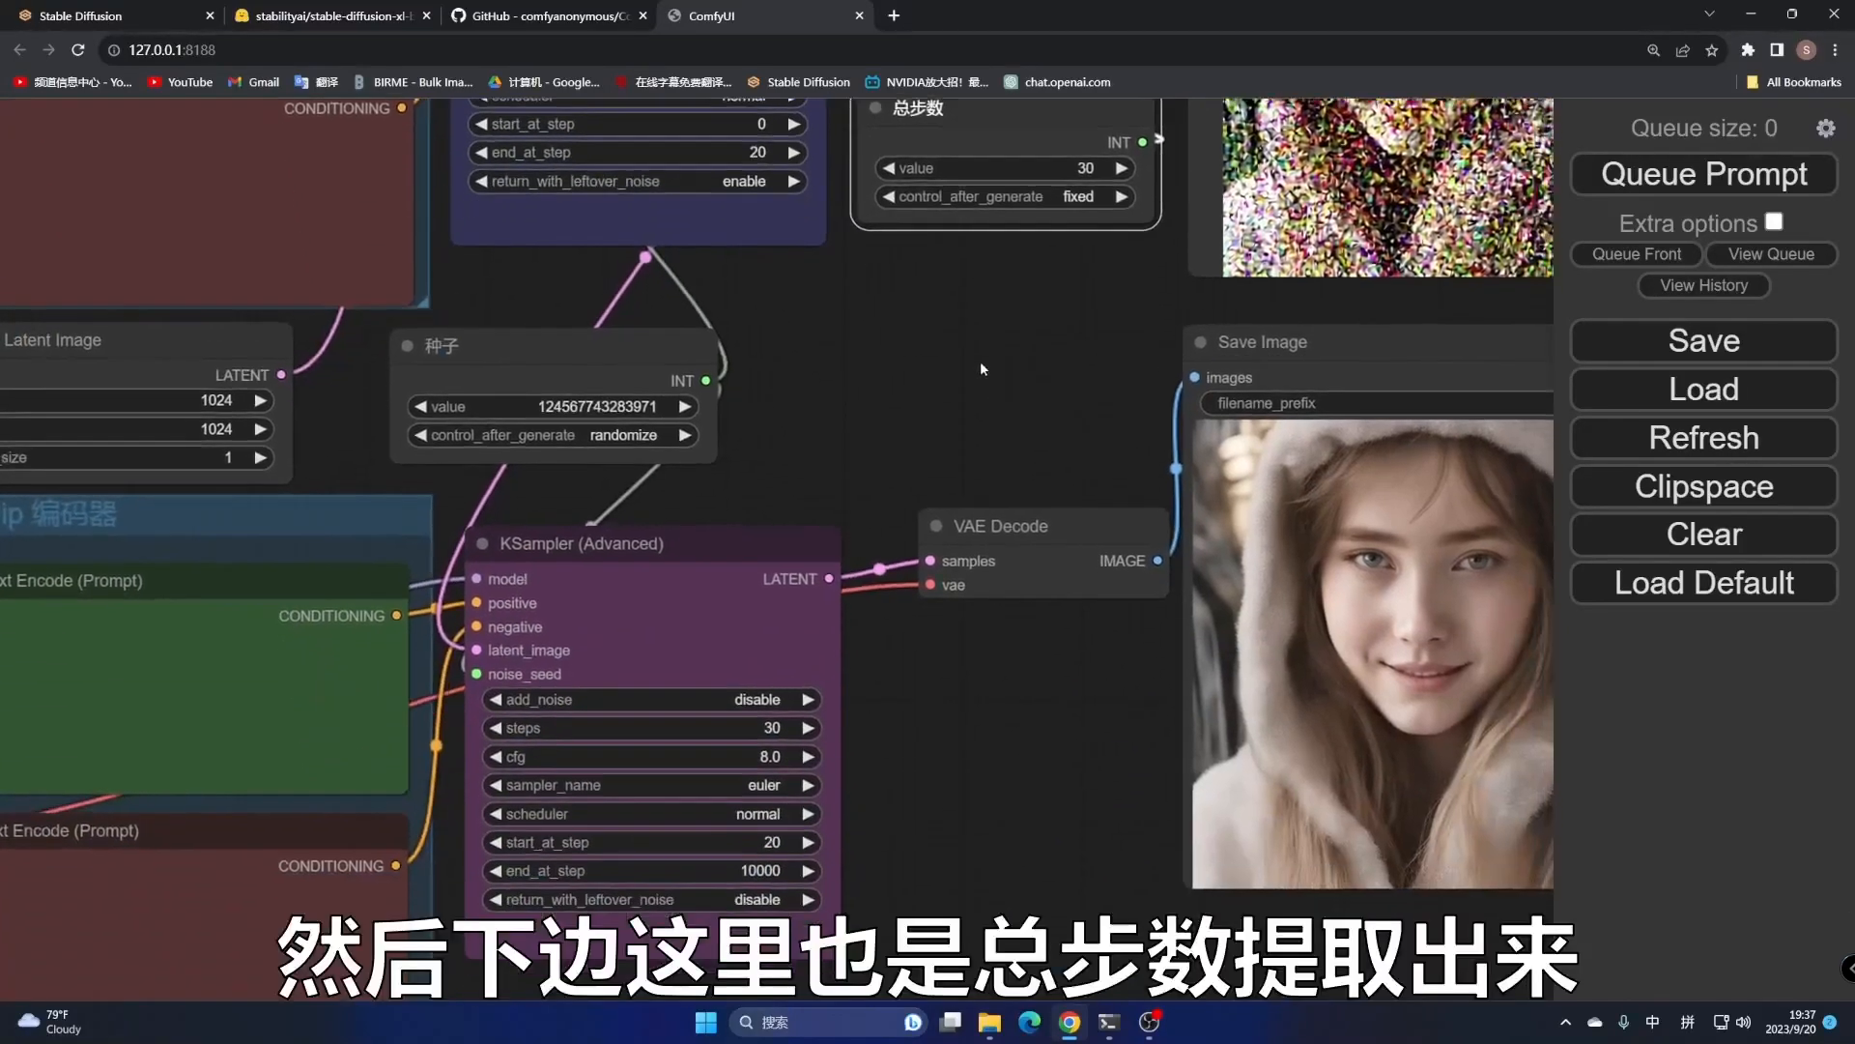
Convert the refiner KSampler's steps to an input and connect it to the 总步数 Primitive node
click(645, 579)
right_click(645, 580)
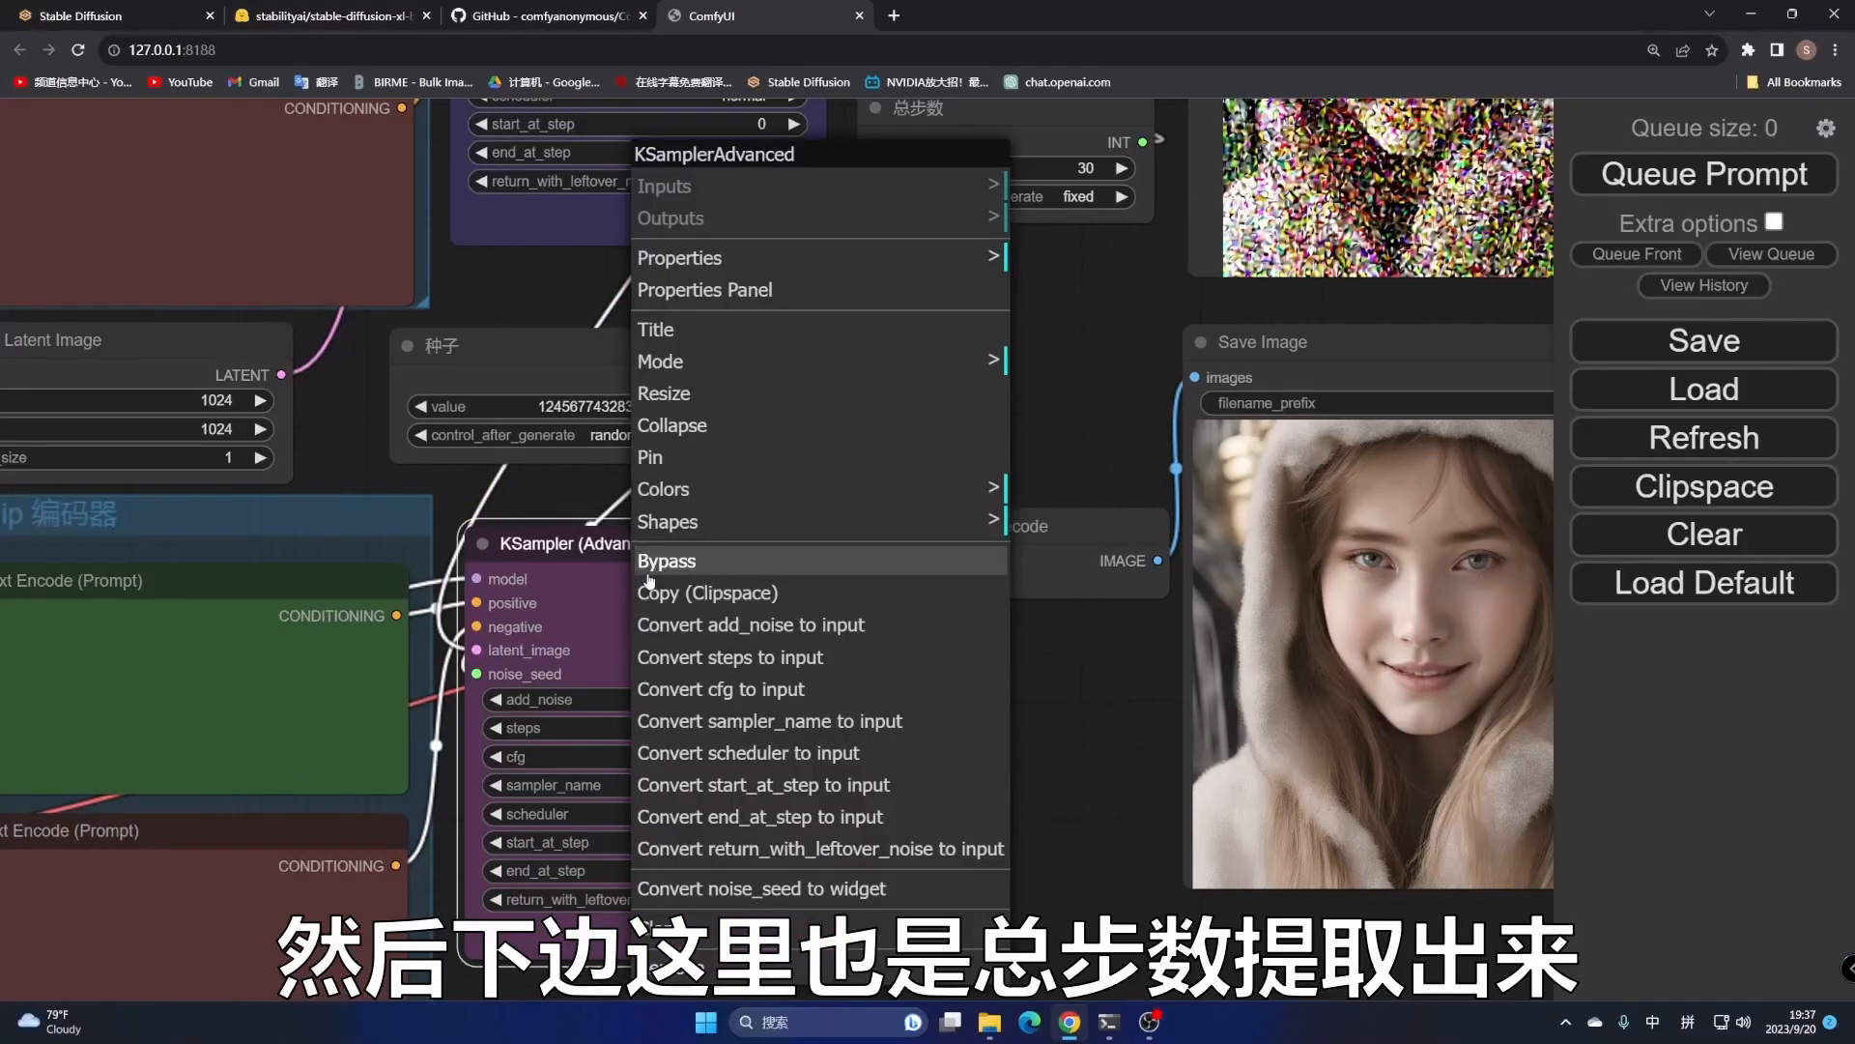
click(718, 656)
drag(479, 698, 1143, 142)
Add a third Primitive node in the empty space below the 总步数 node
drag(1078, 309, 1060, 374)
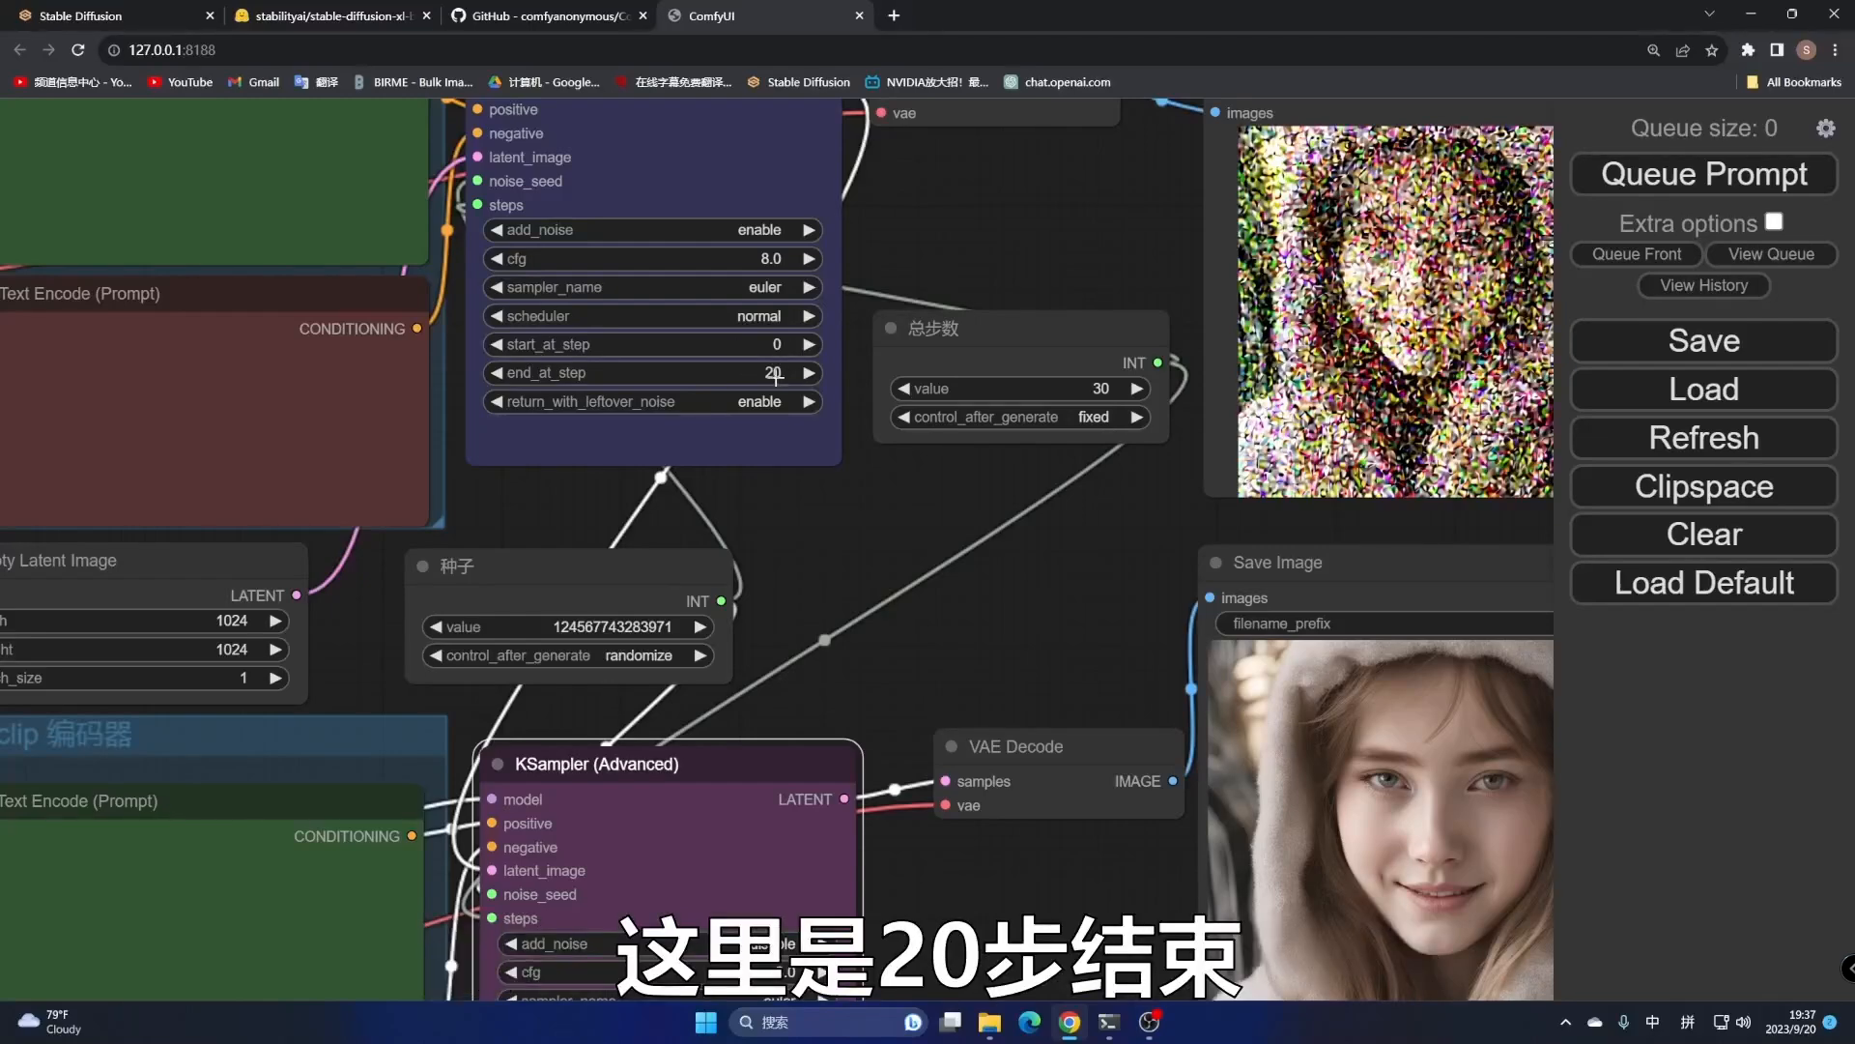
drag(871, 484, 899, 152)
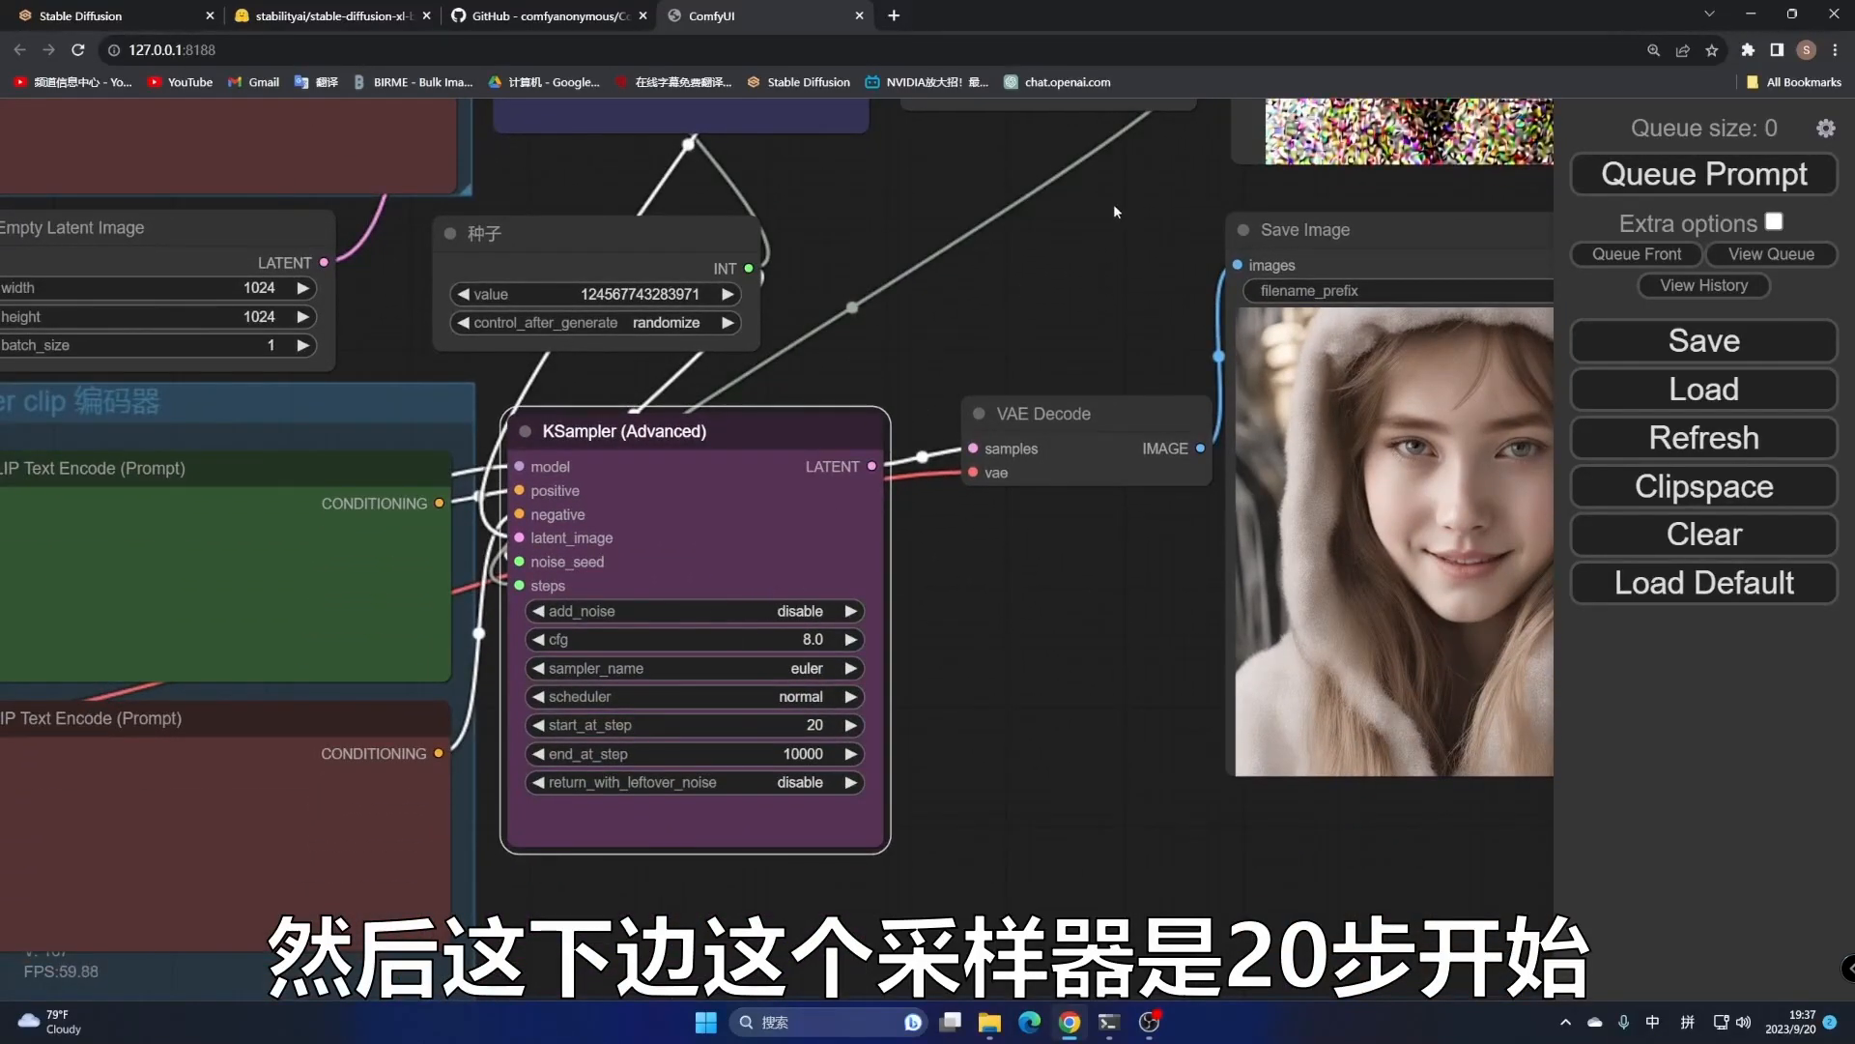
drag(1114, 205, 1013, 553)
right_click(839, 544)
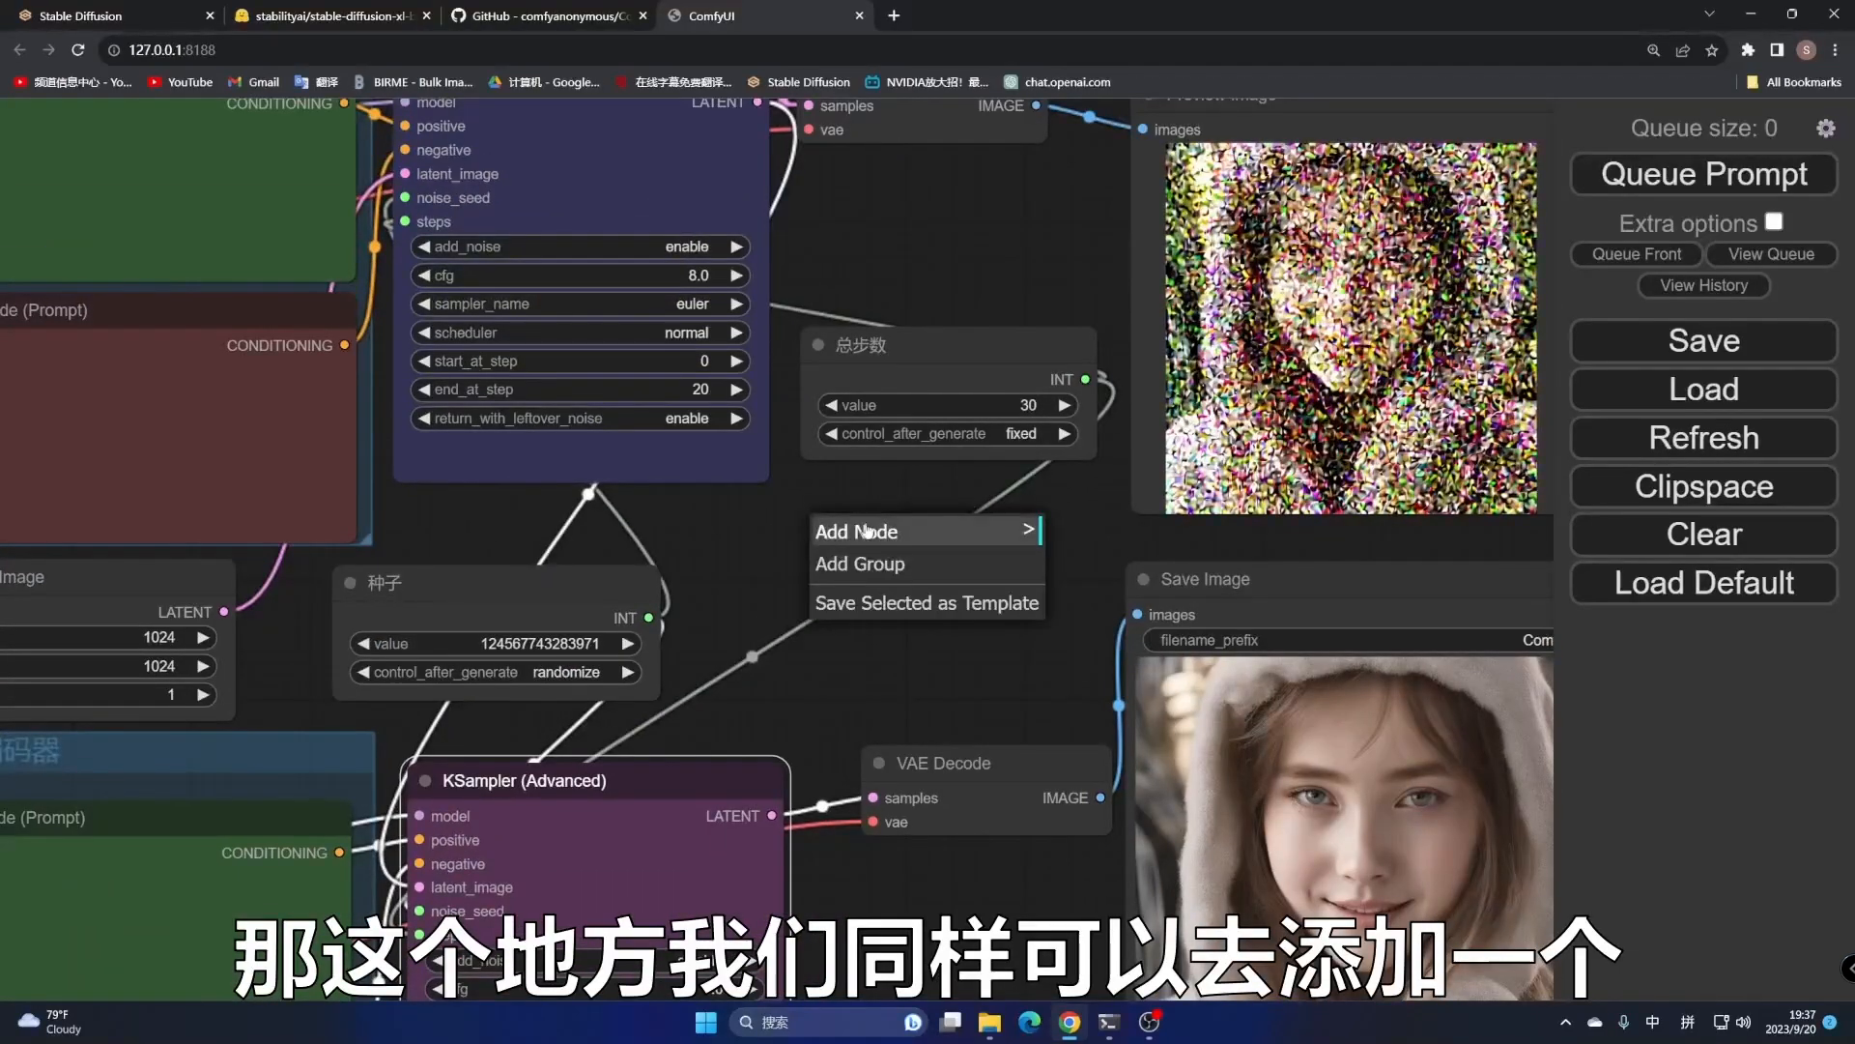
click(870, 532)
click(1071, 787)
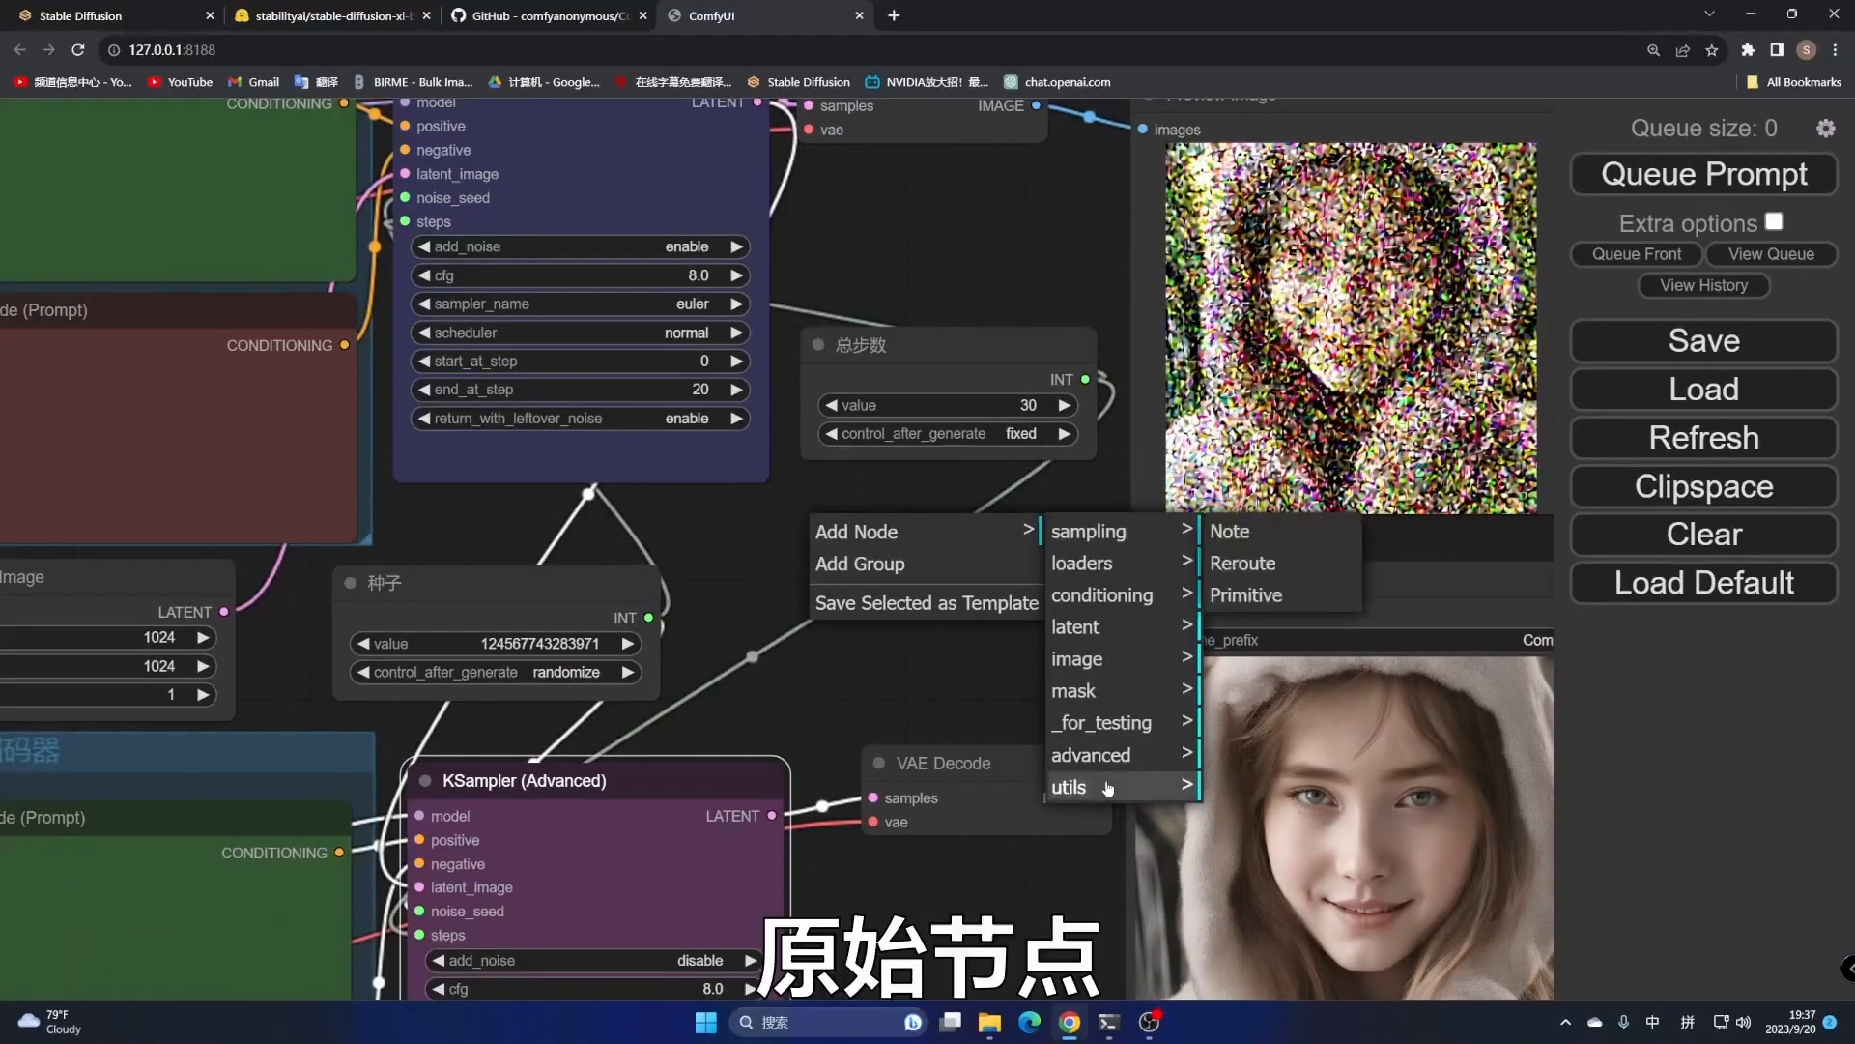
click(1228, 593)
Title the new Primitive node base结束步数 and move it slightly further below the 总步数 node
right_click(962, 510)
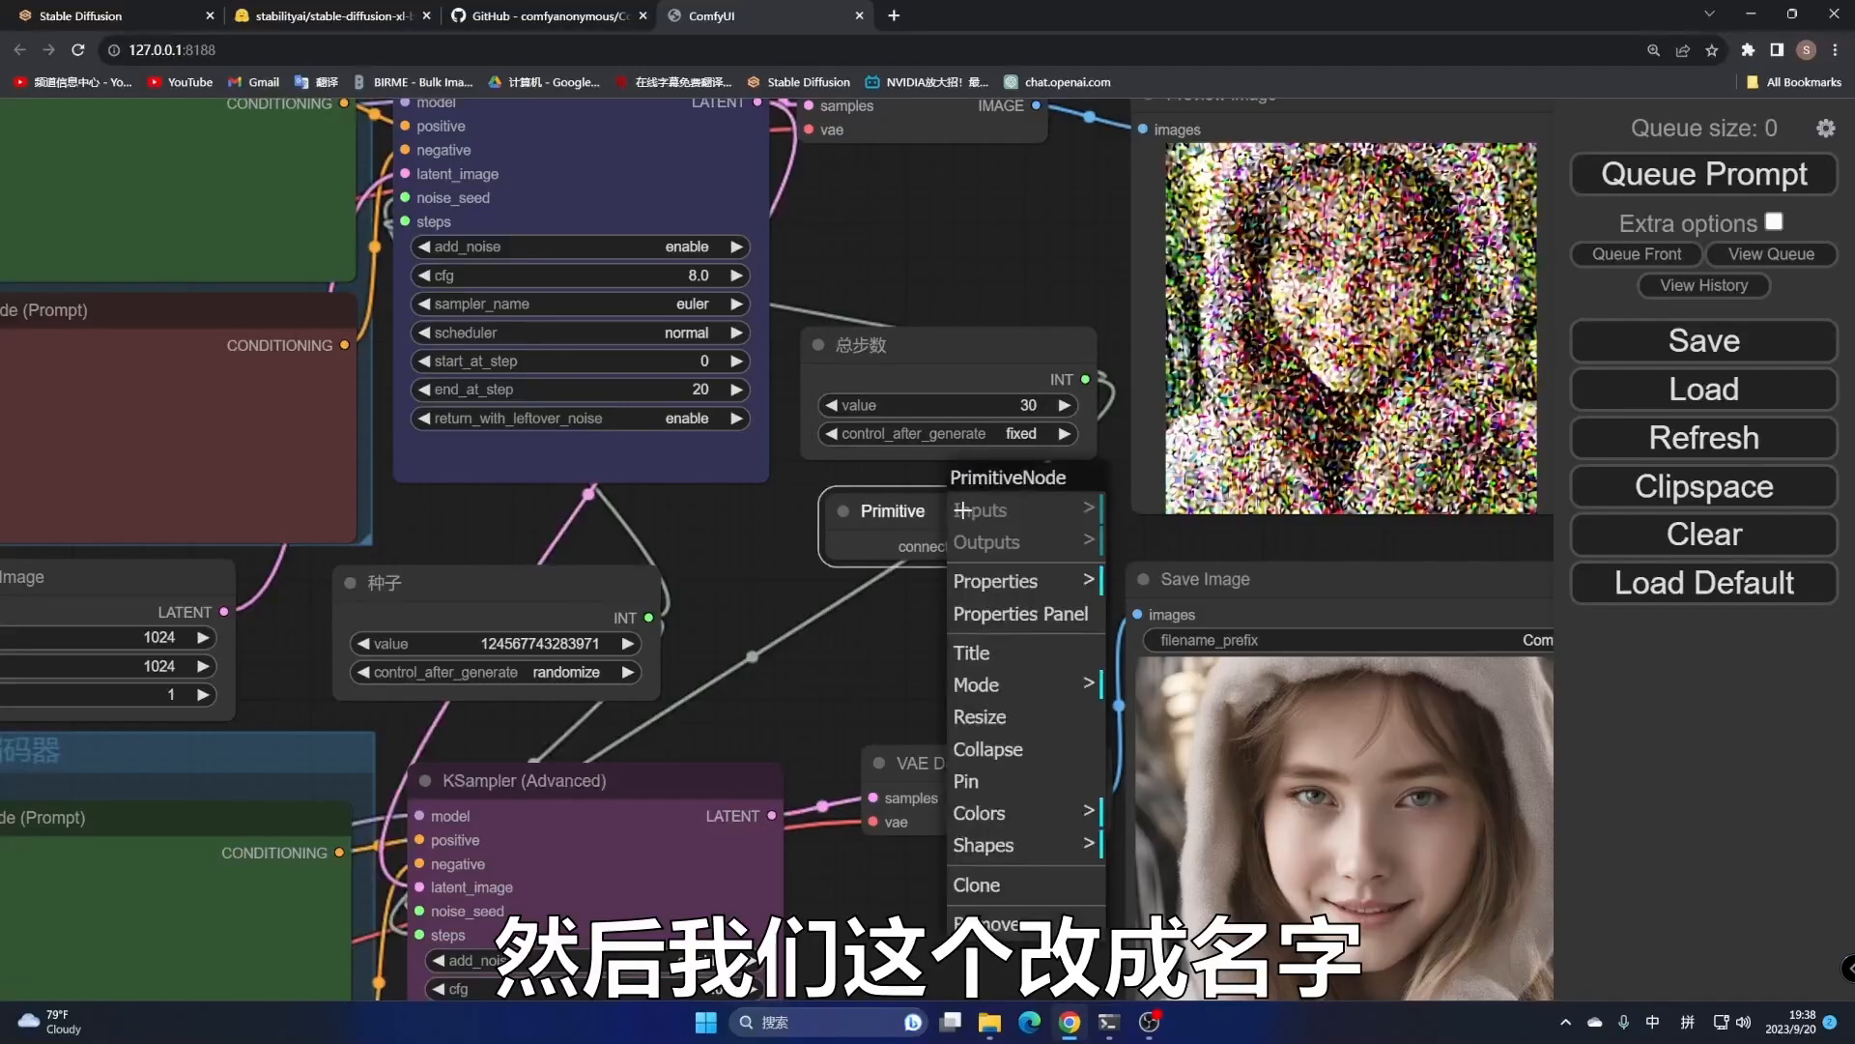
click(1013, 654)
drag(1208, 646, 1108, 630)
text(base)
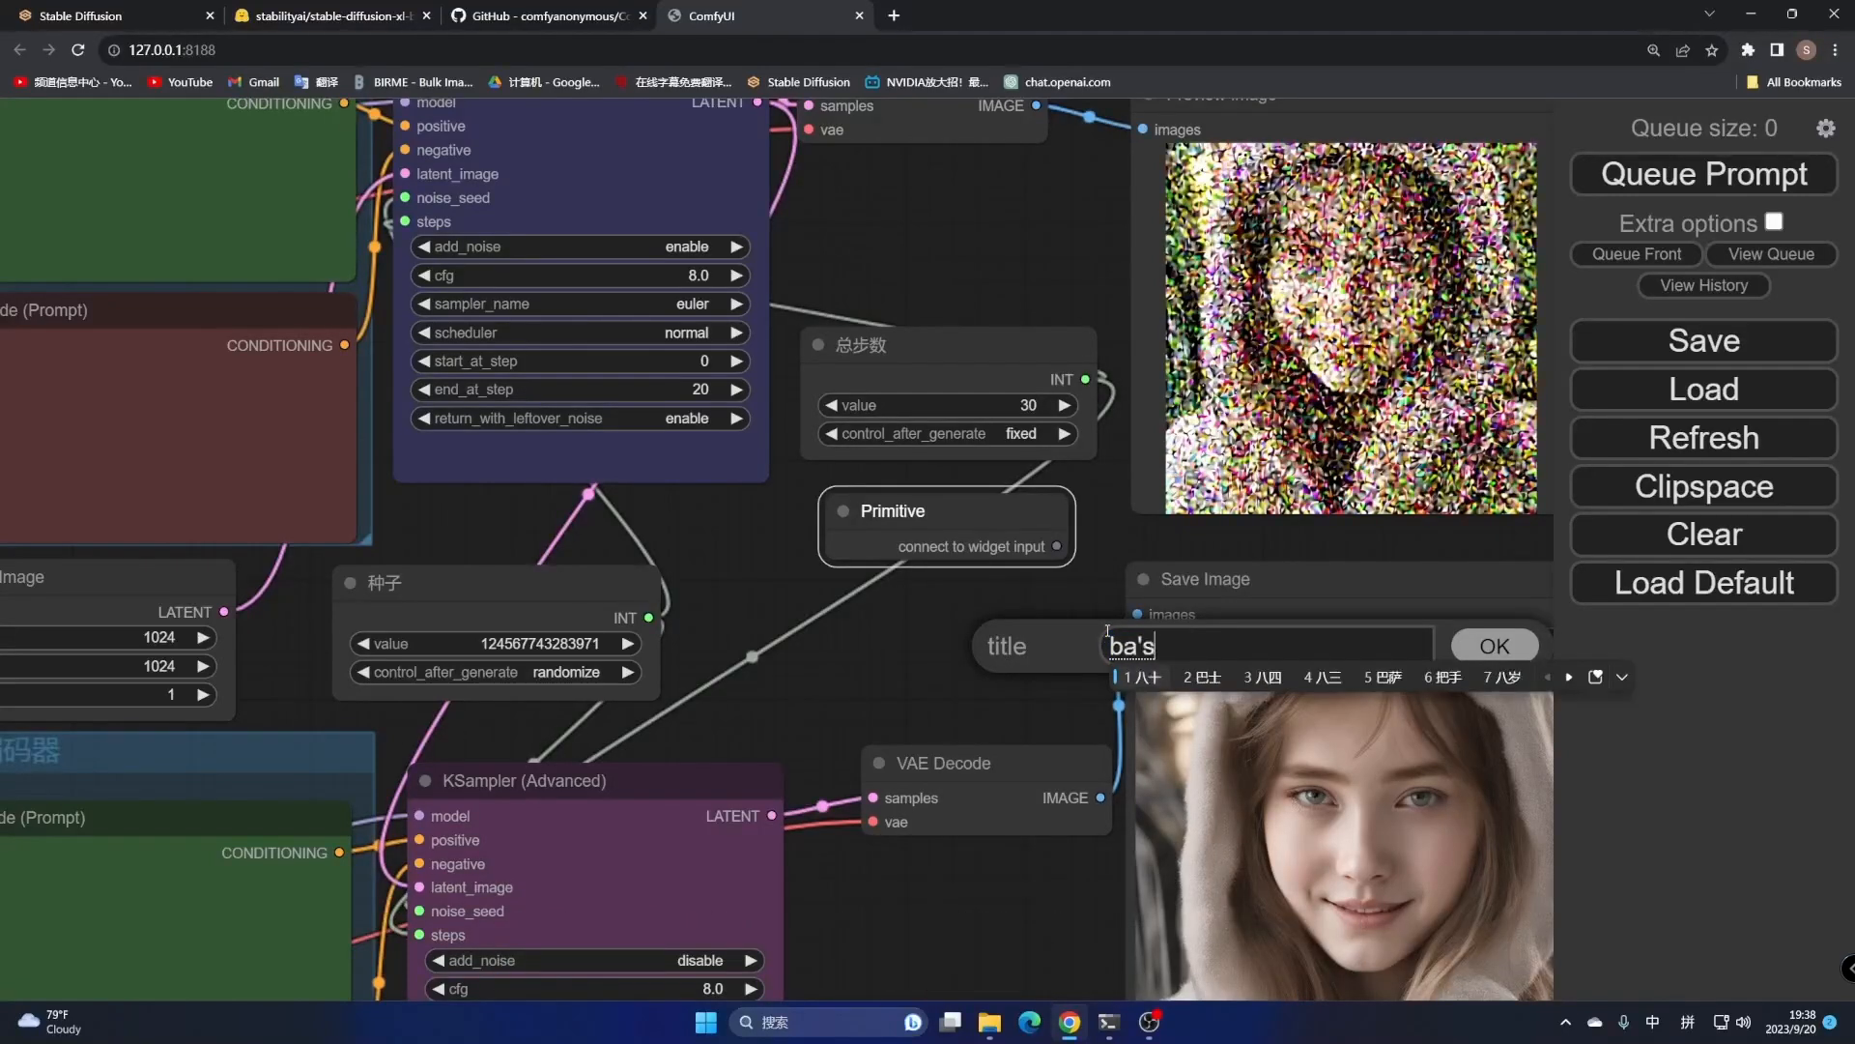
key(shift)
text(jie)
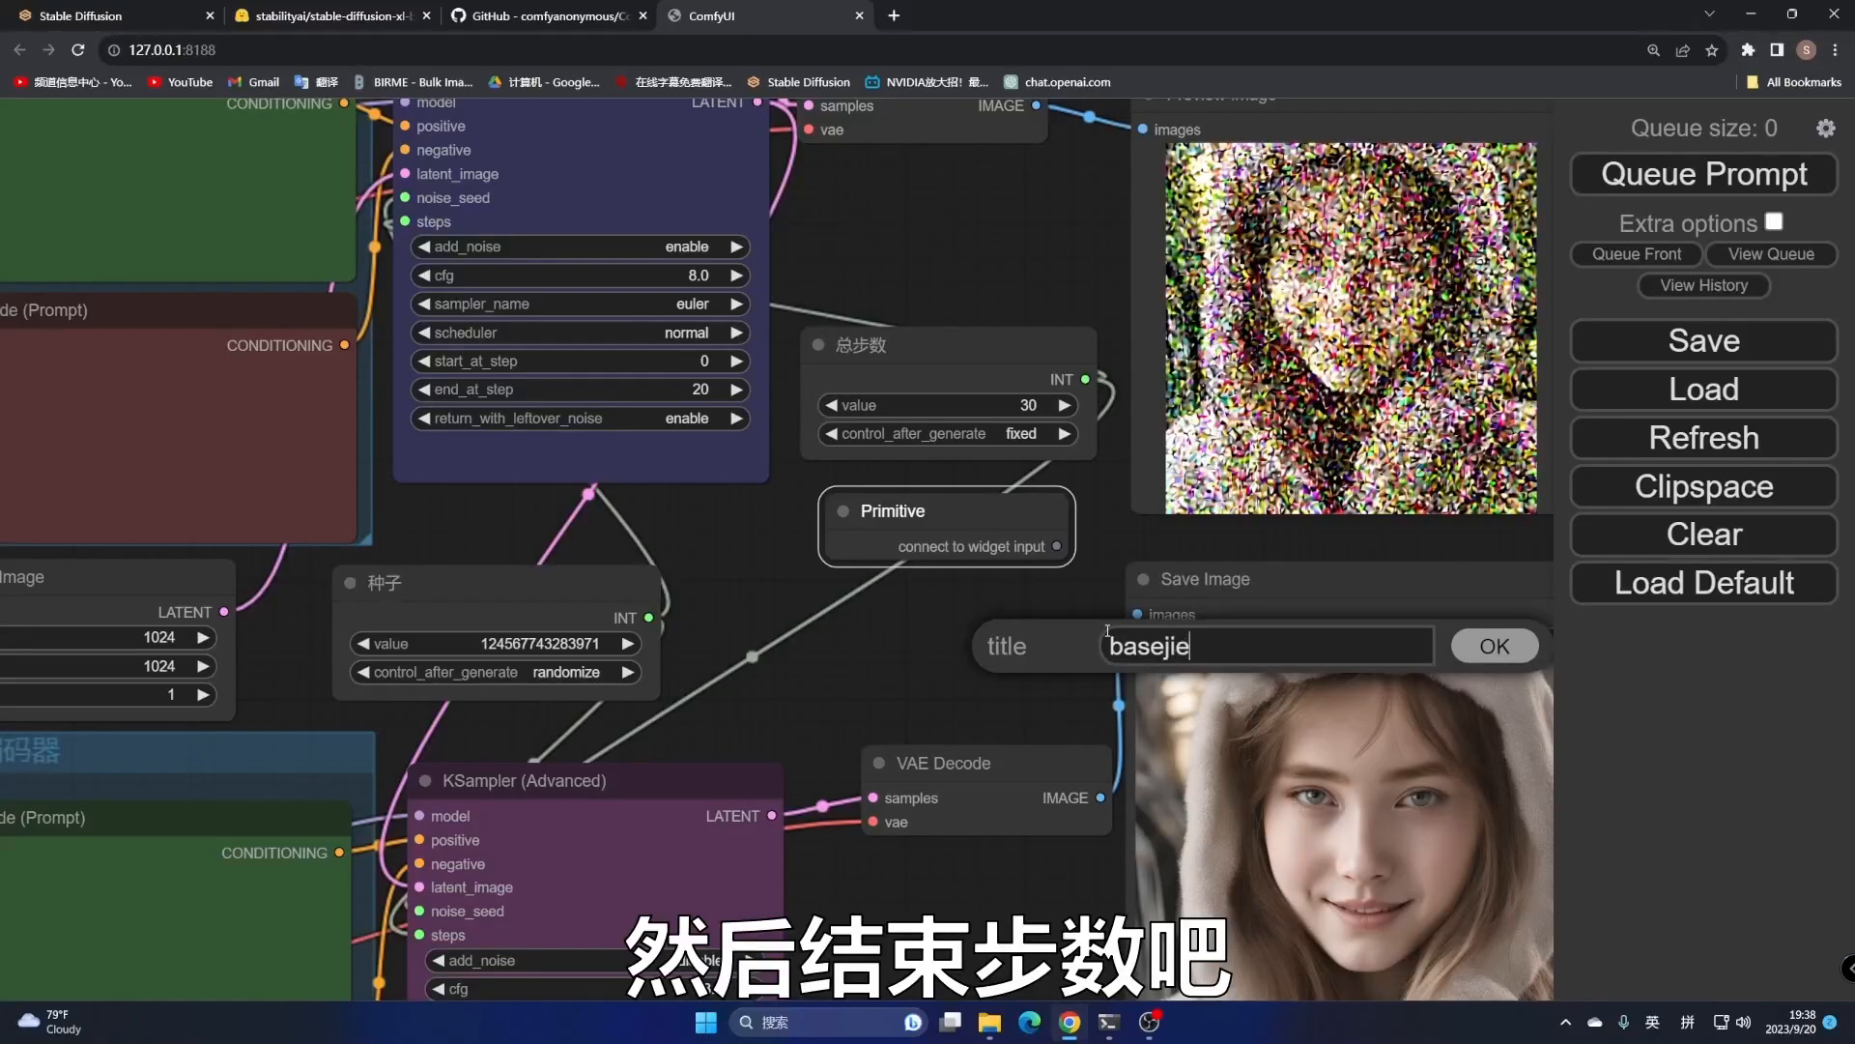
key(BackSpace)
key(shift)
text(jieshubushu)
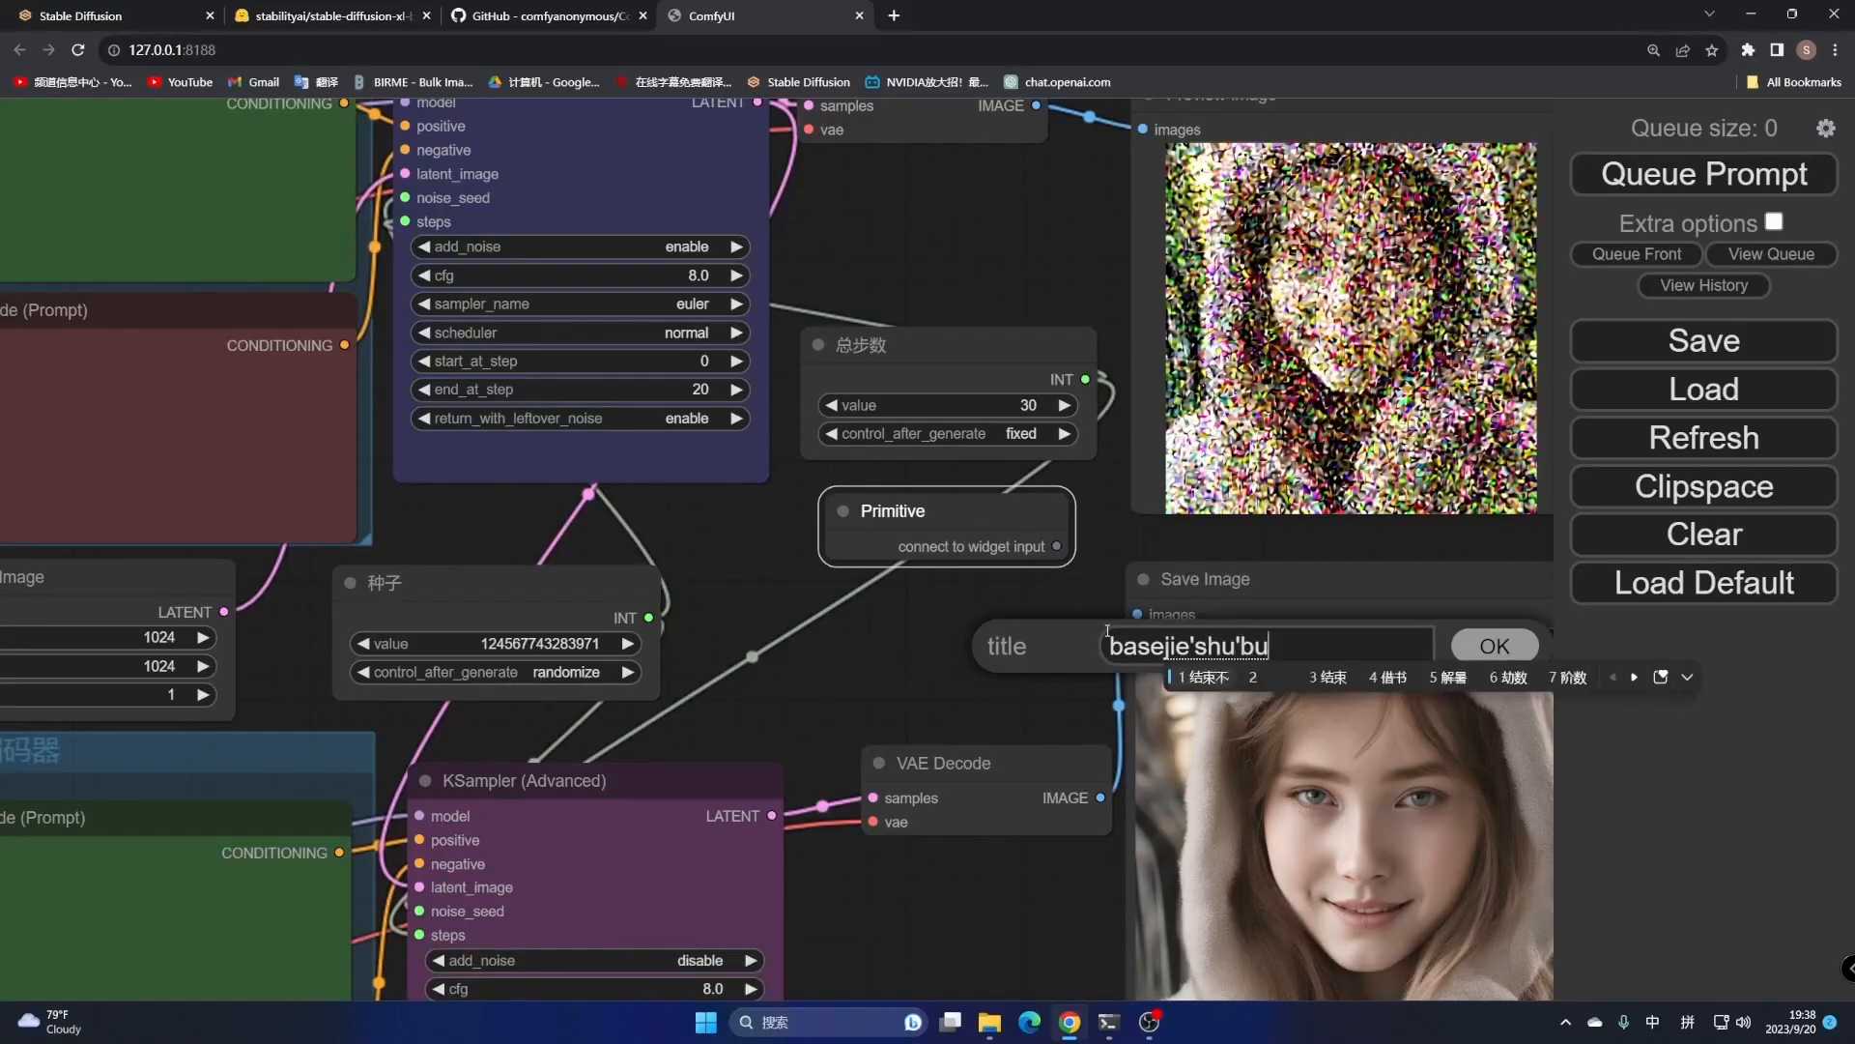
key(space)
key(BackSpace)
key(BackSpace)
text(bushu2)
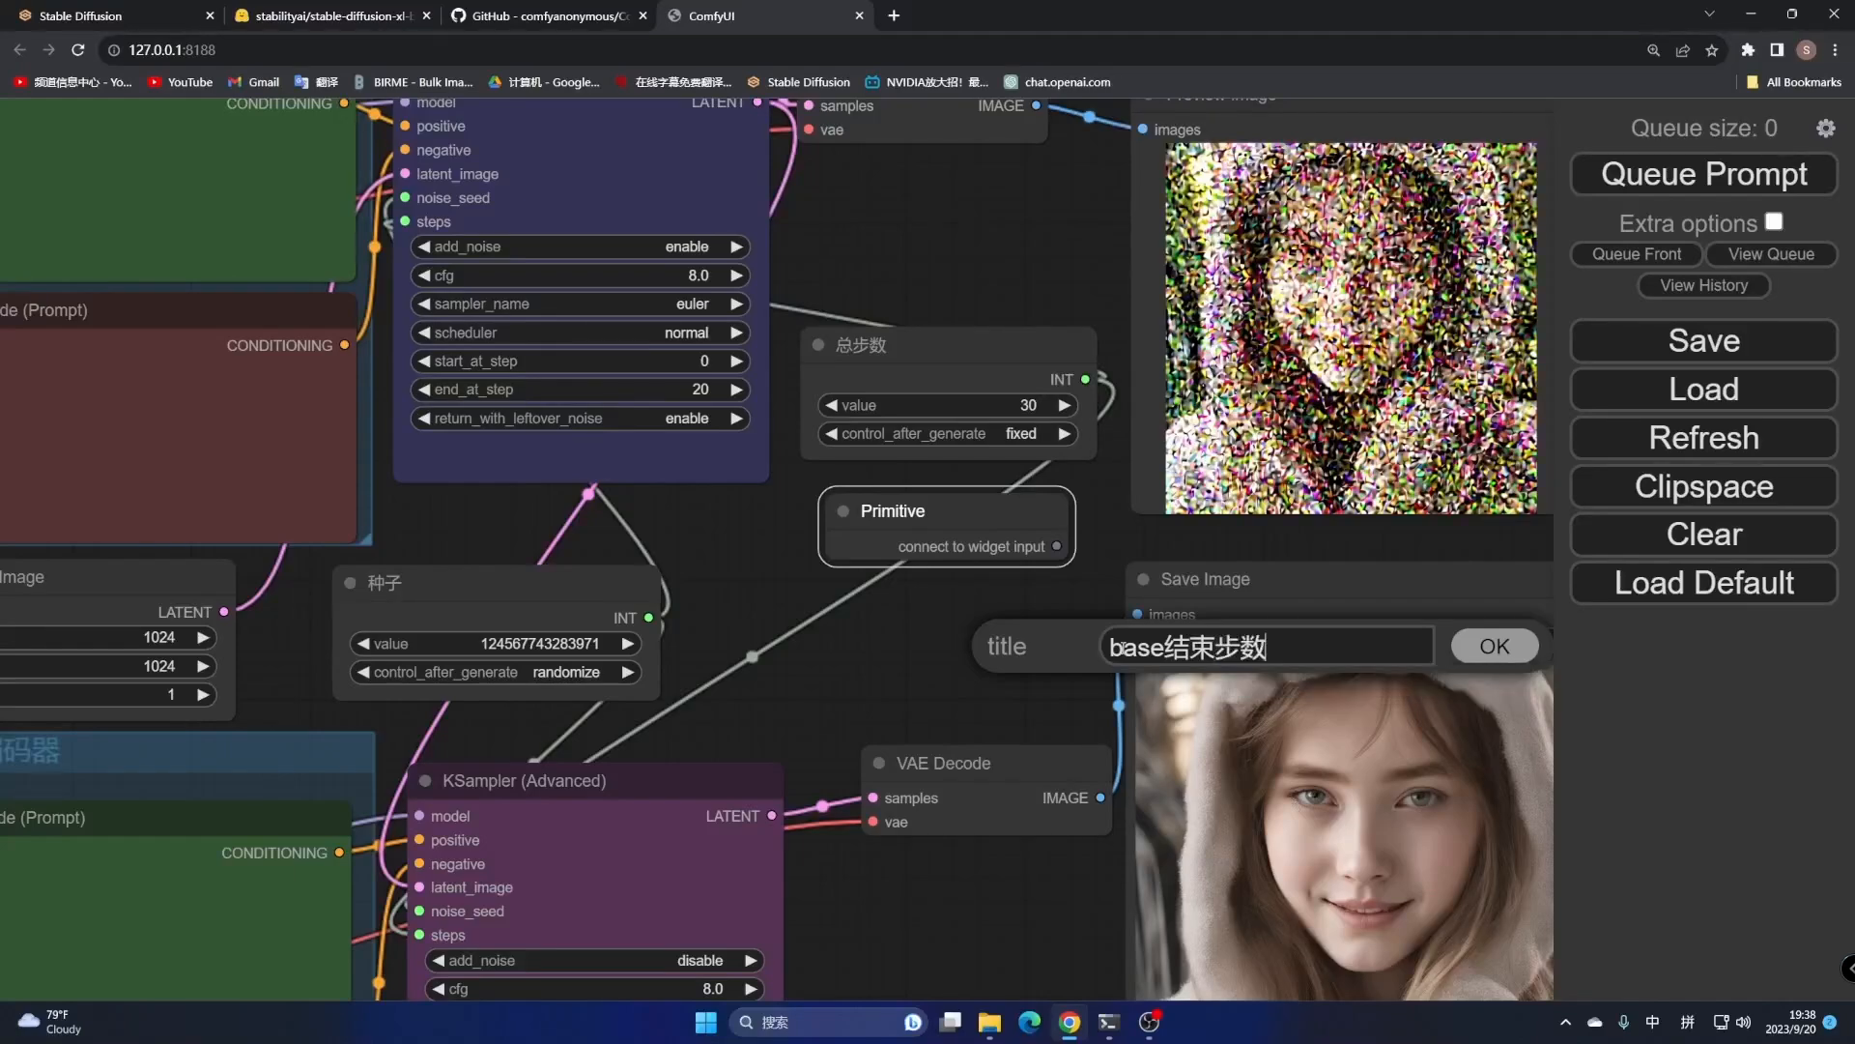
key(Return)
drag(987, 523, 947, 592)
Convert the base KSampler's end_at_step to an input and connect it to the base结束步数 node
drag(961, 177, 1068, 290)
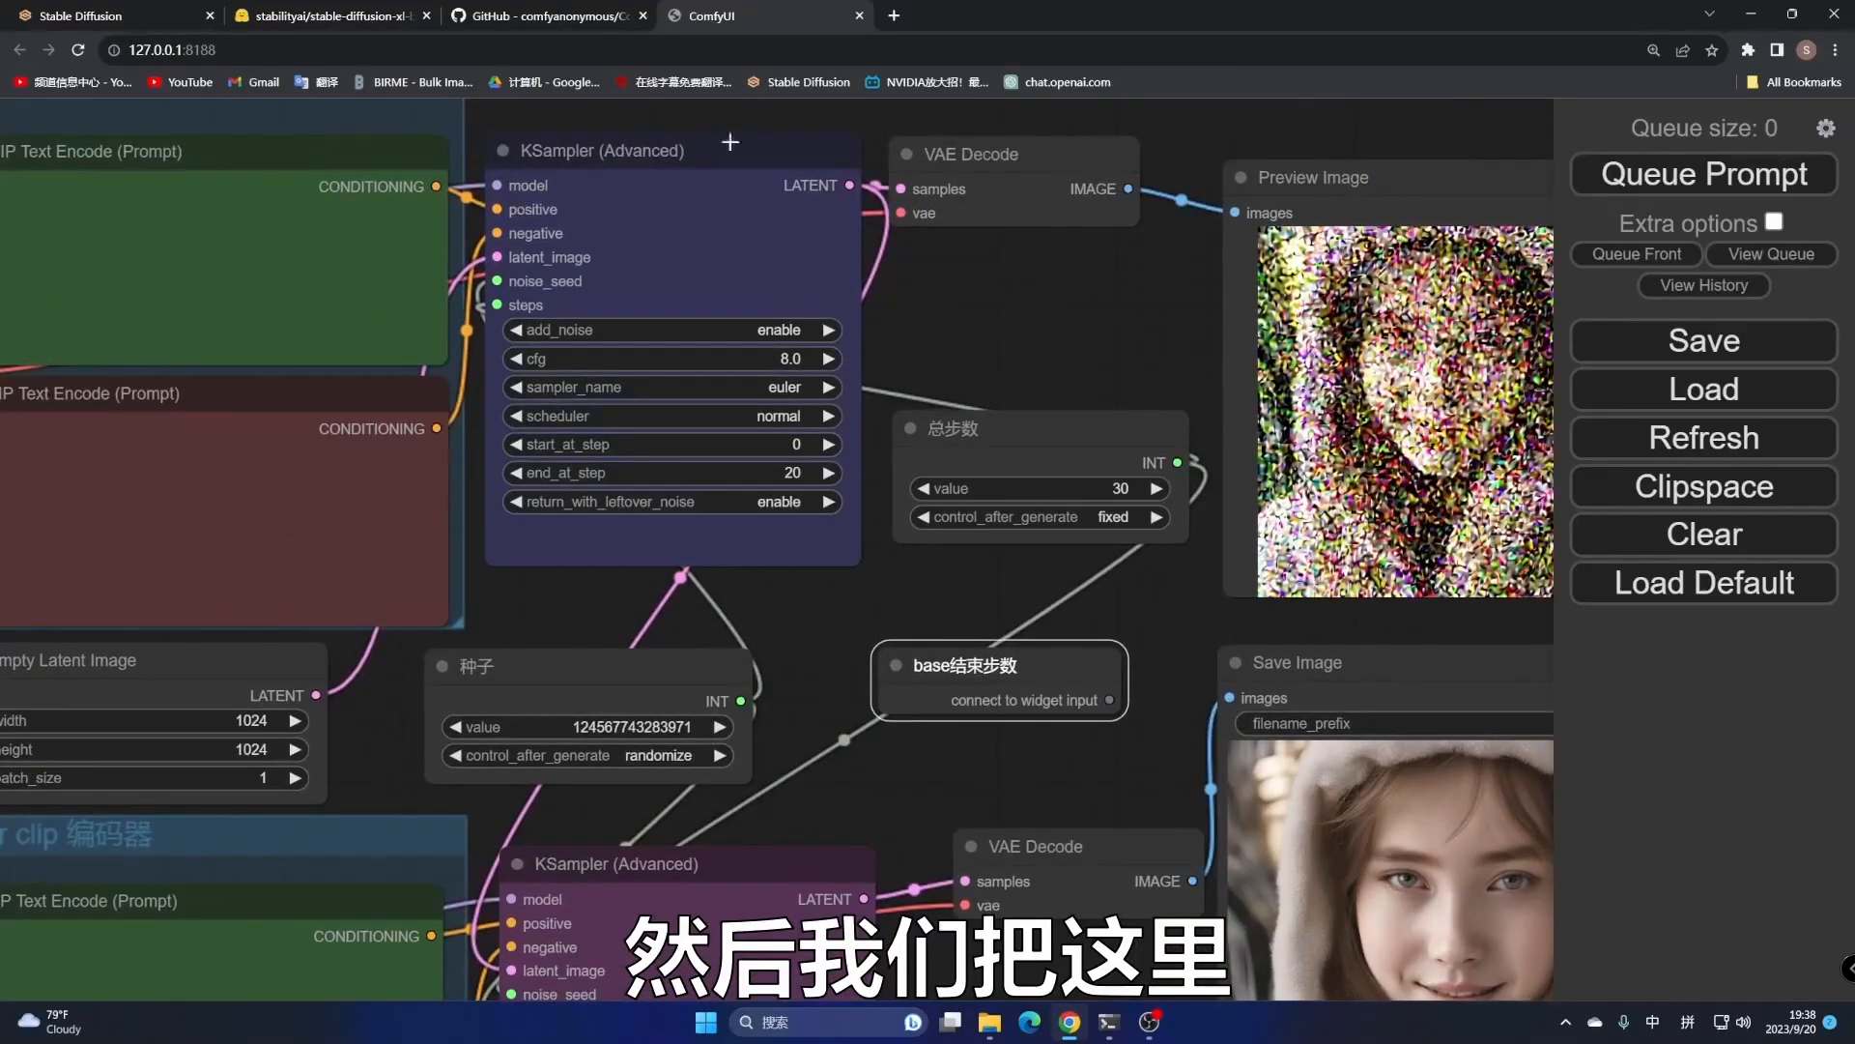
right_click(663, 195)
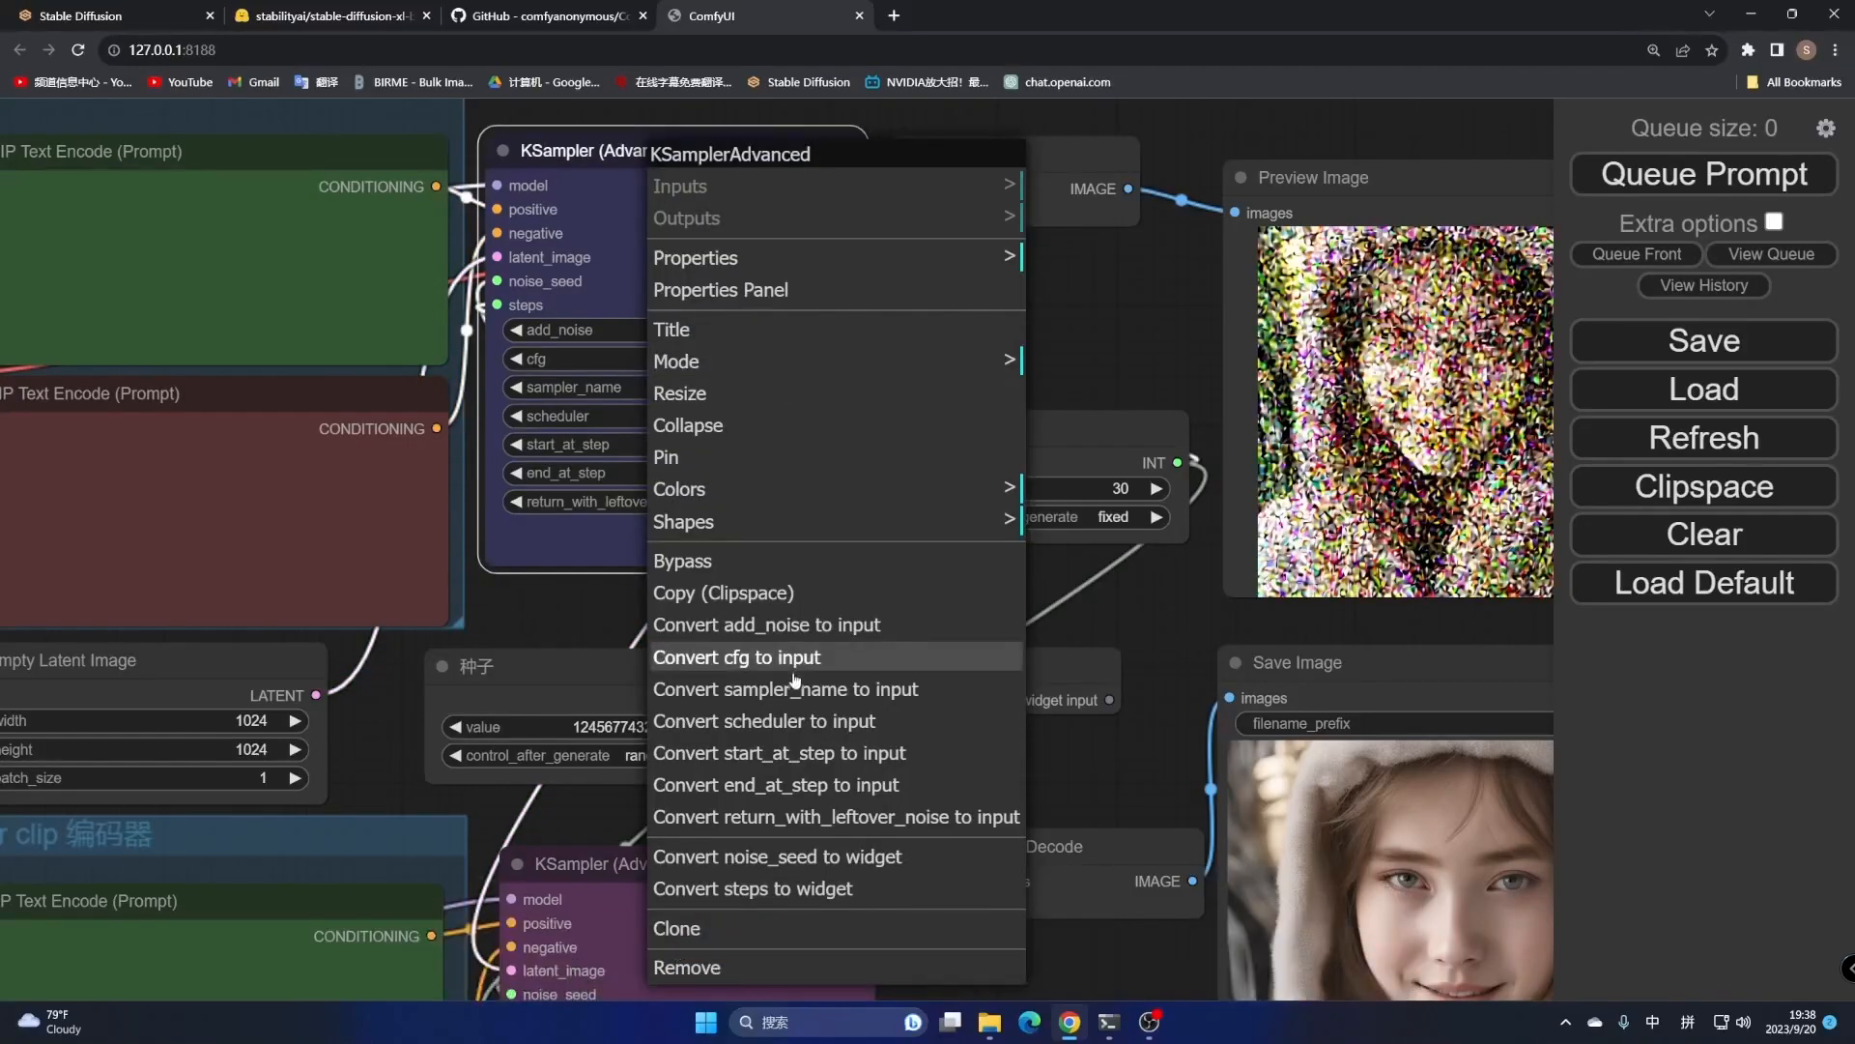
click(784, 788)
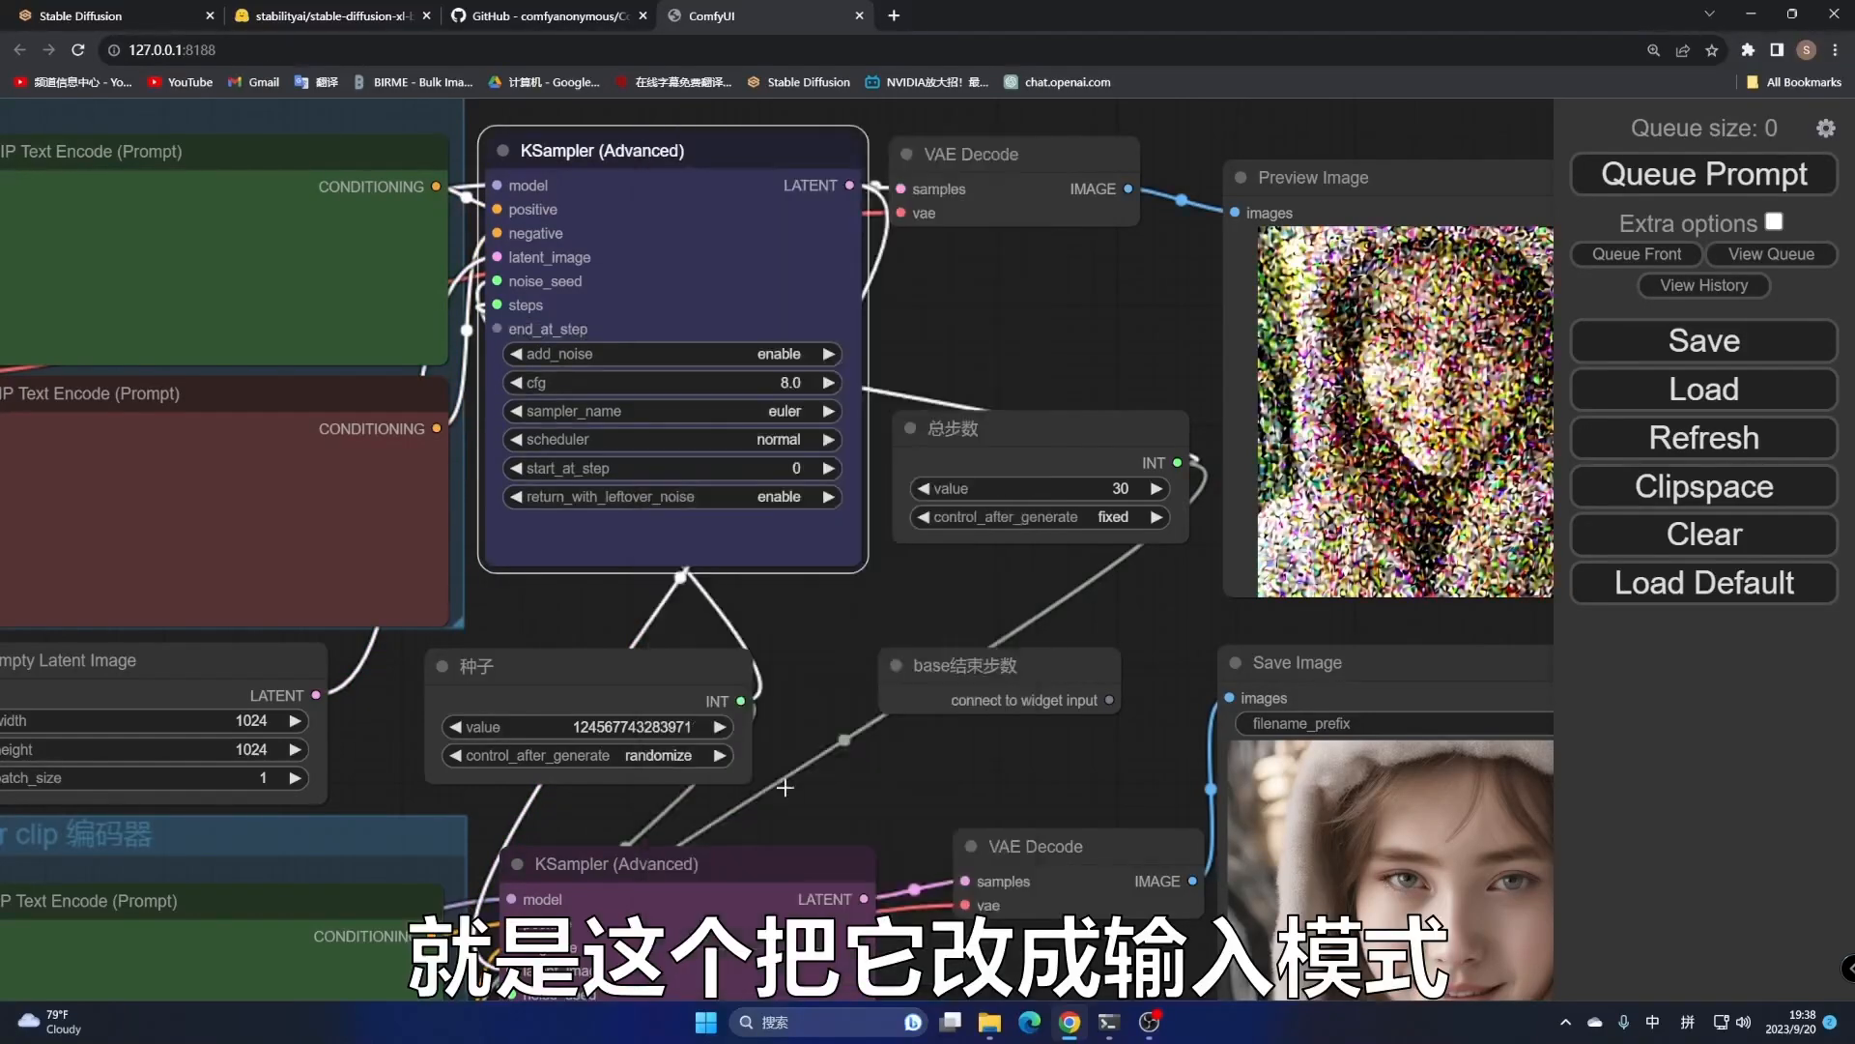
drag(497, 330, 1110, 698)
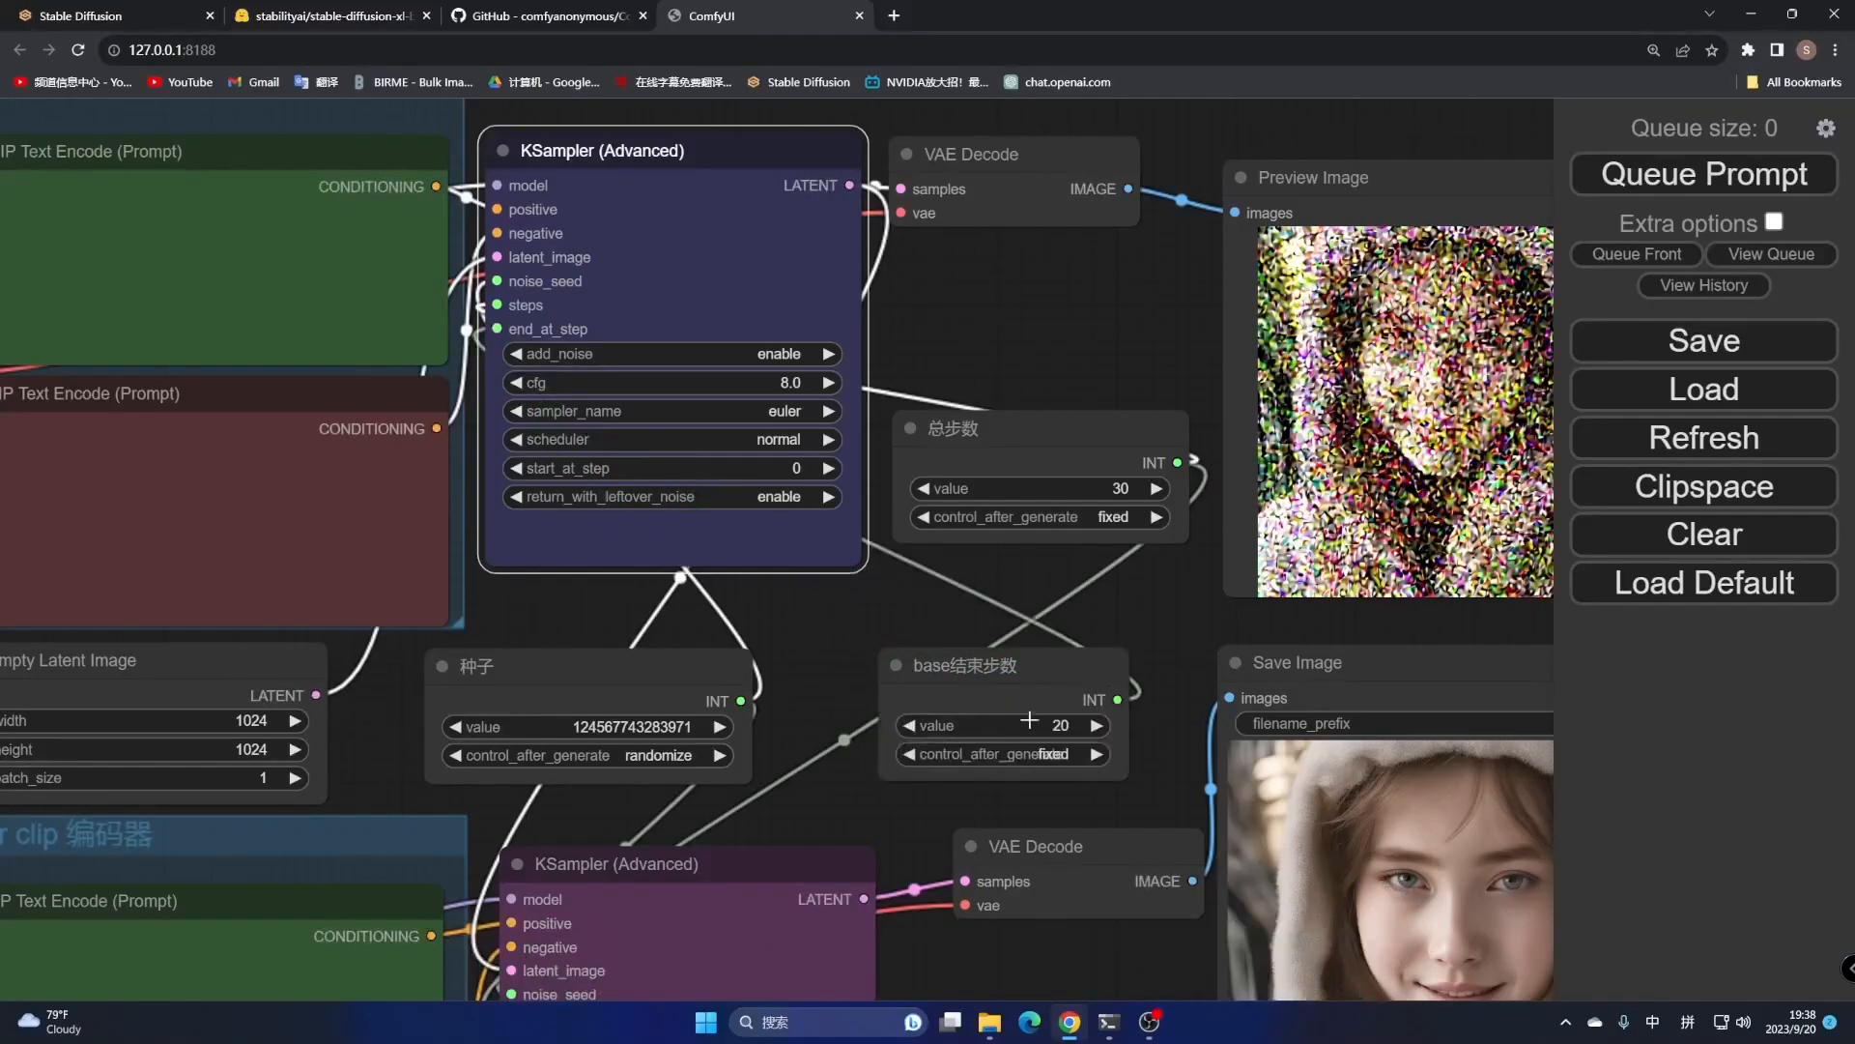
Convert the refiner KSampler's start_at_step to an input and connect it to the base结束步数 node
drag(1124, 599, 1159, 243)
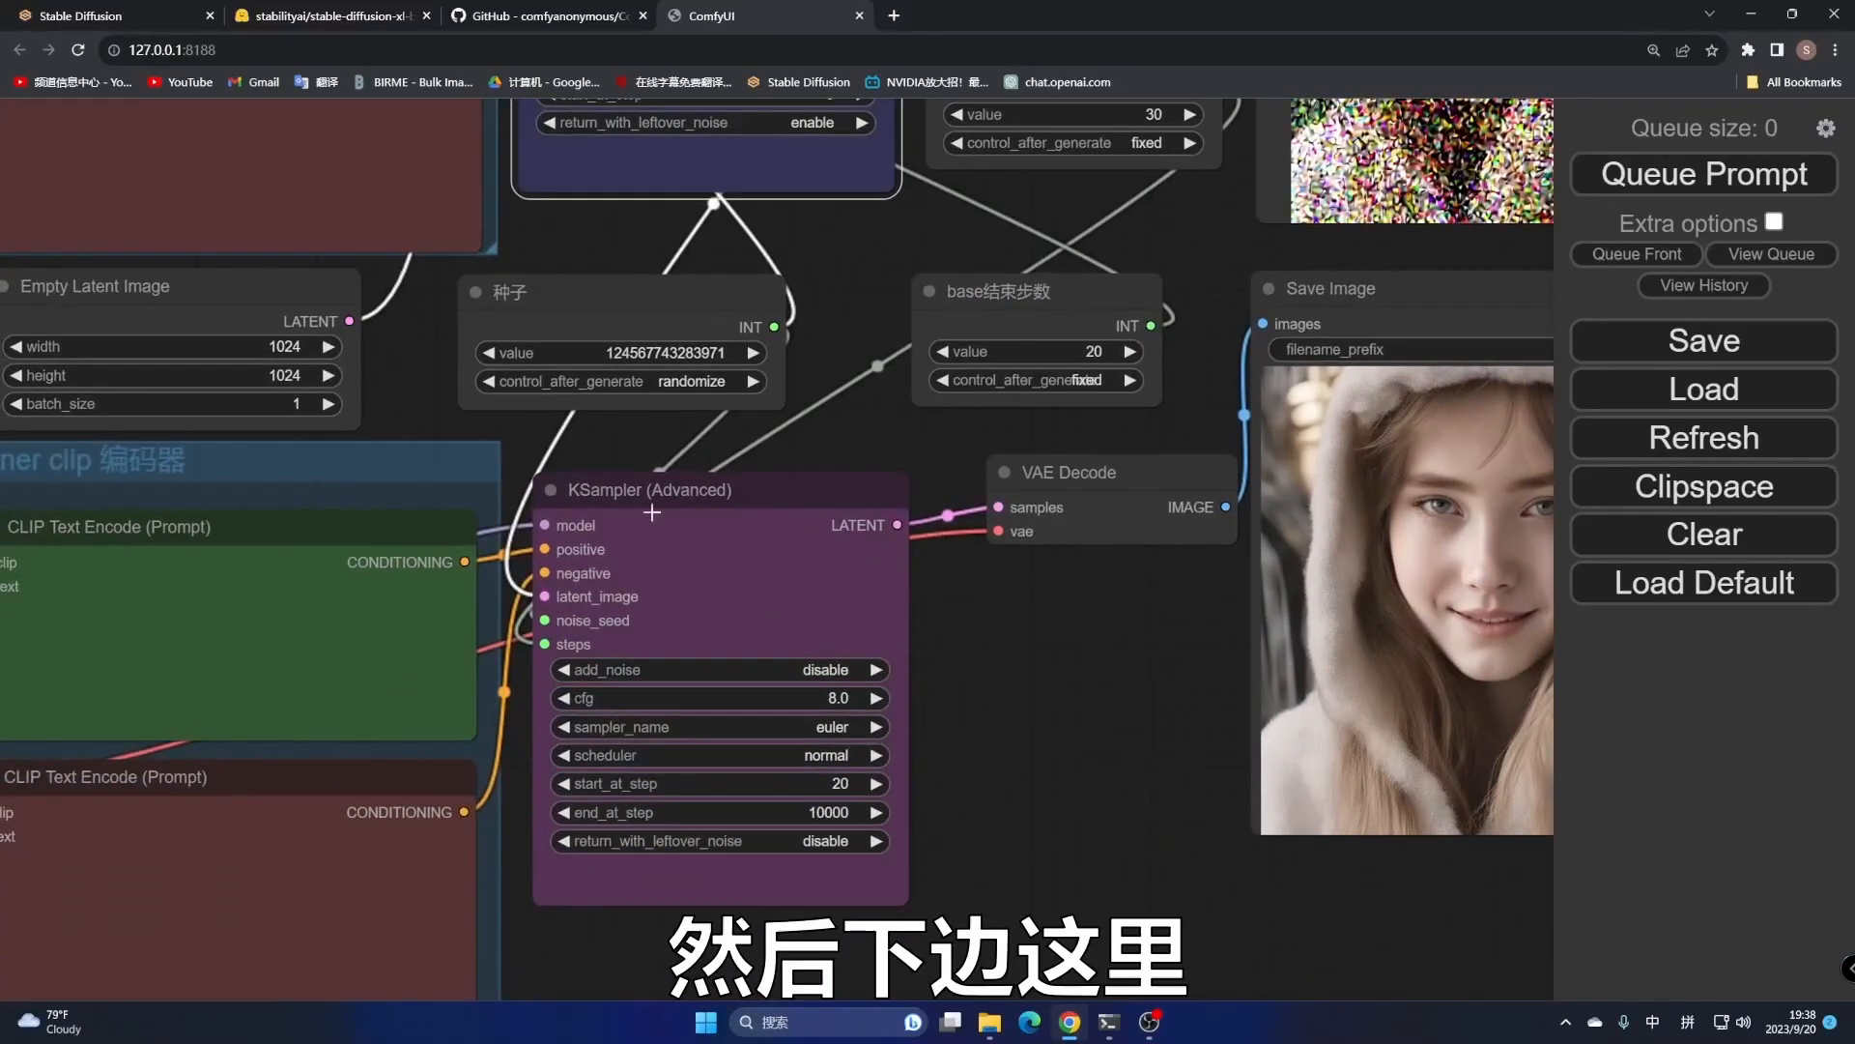
right_click(734, 493)
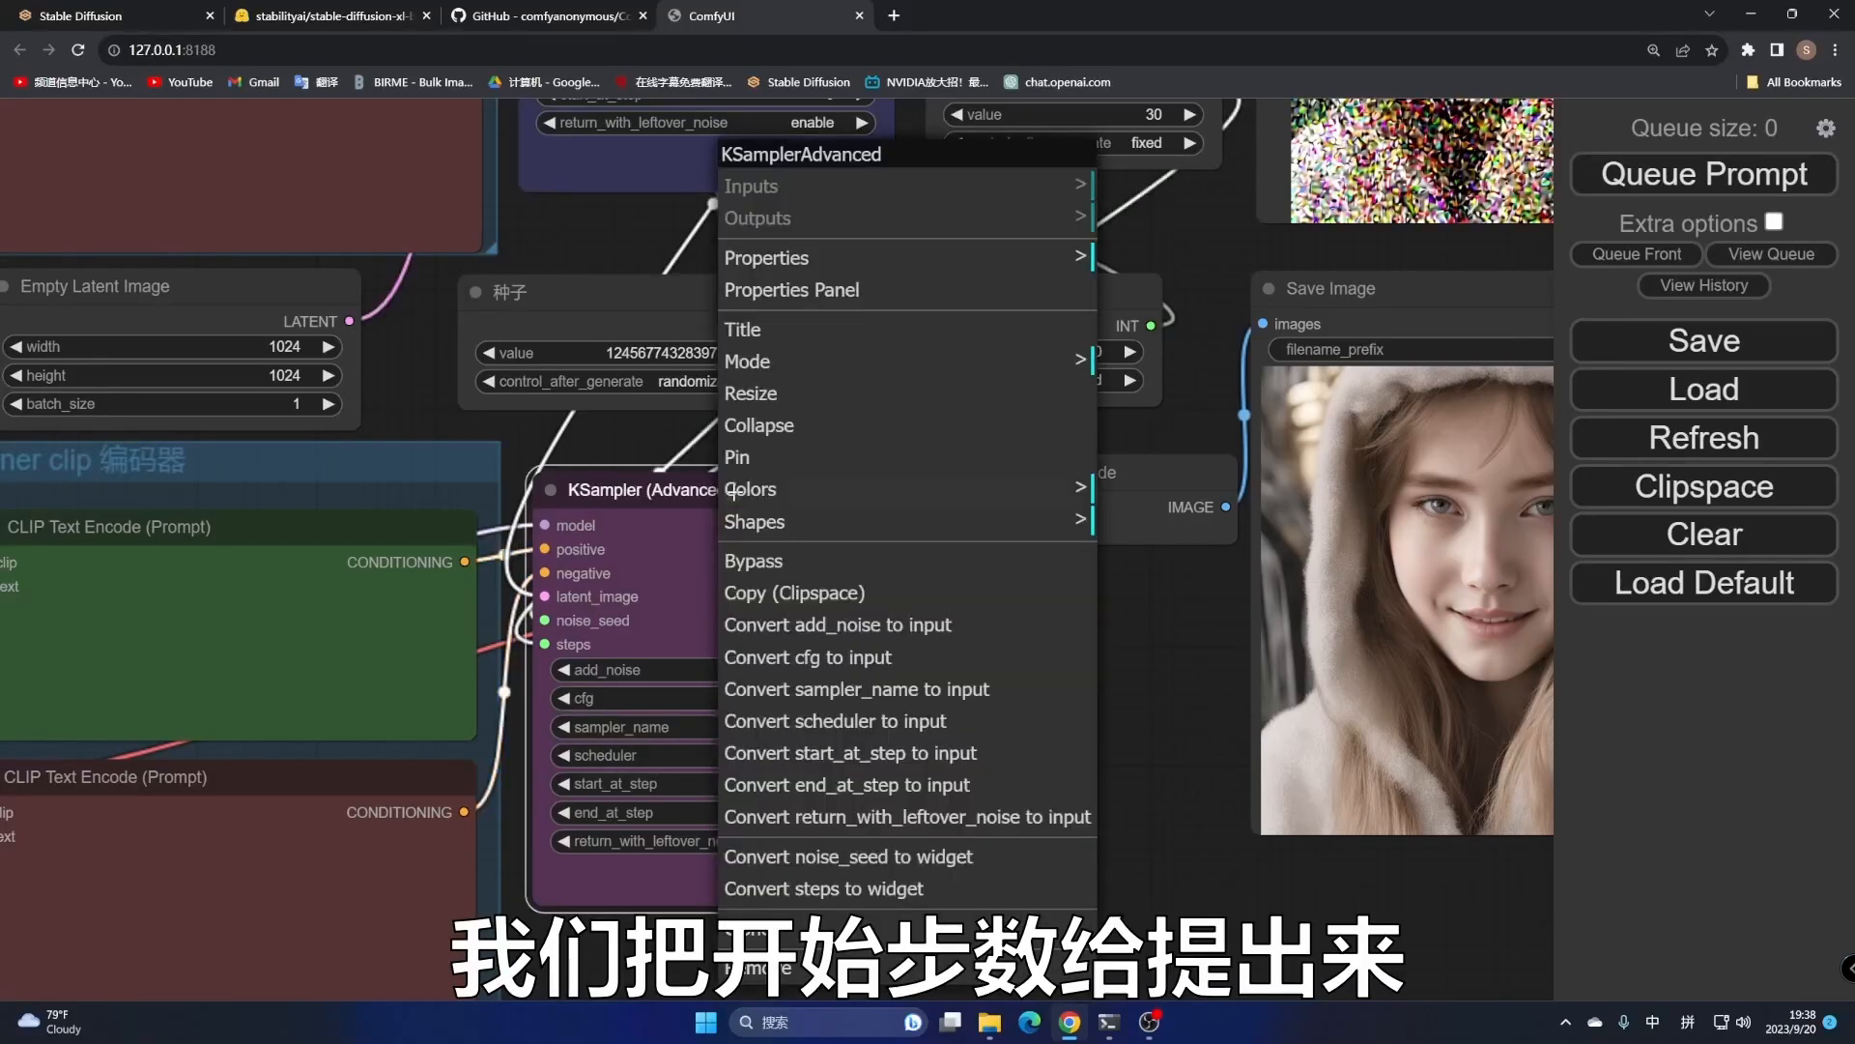
click(888, 756)
drag(546, 668, 1150, 325)
Queue the workflow to generate a new image with the shared step nodes, and view the preview and saved results
drag(1212, 240, 1057, 426)
click(1016, 483)
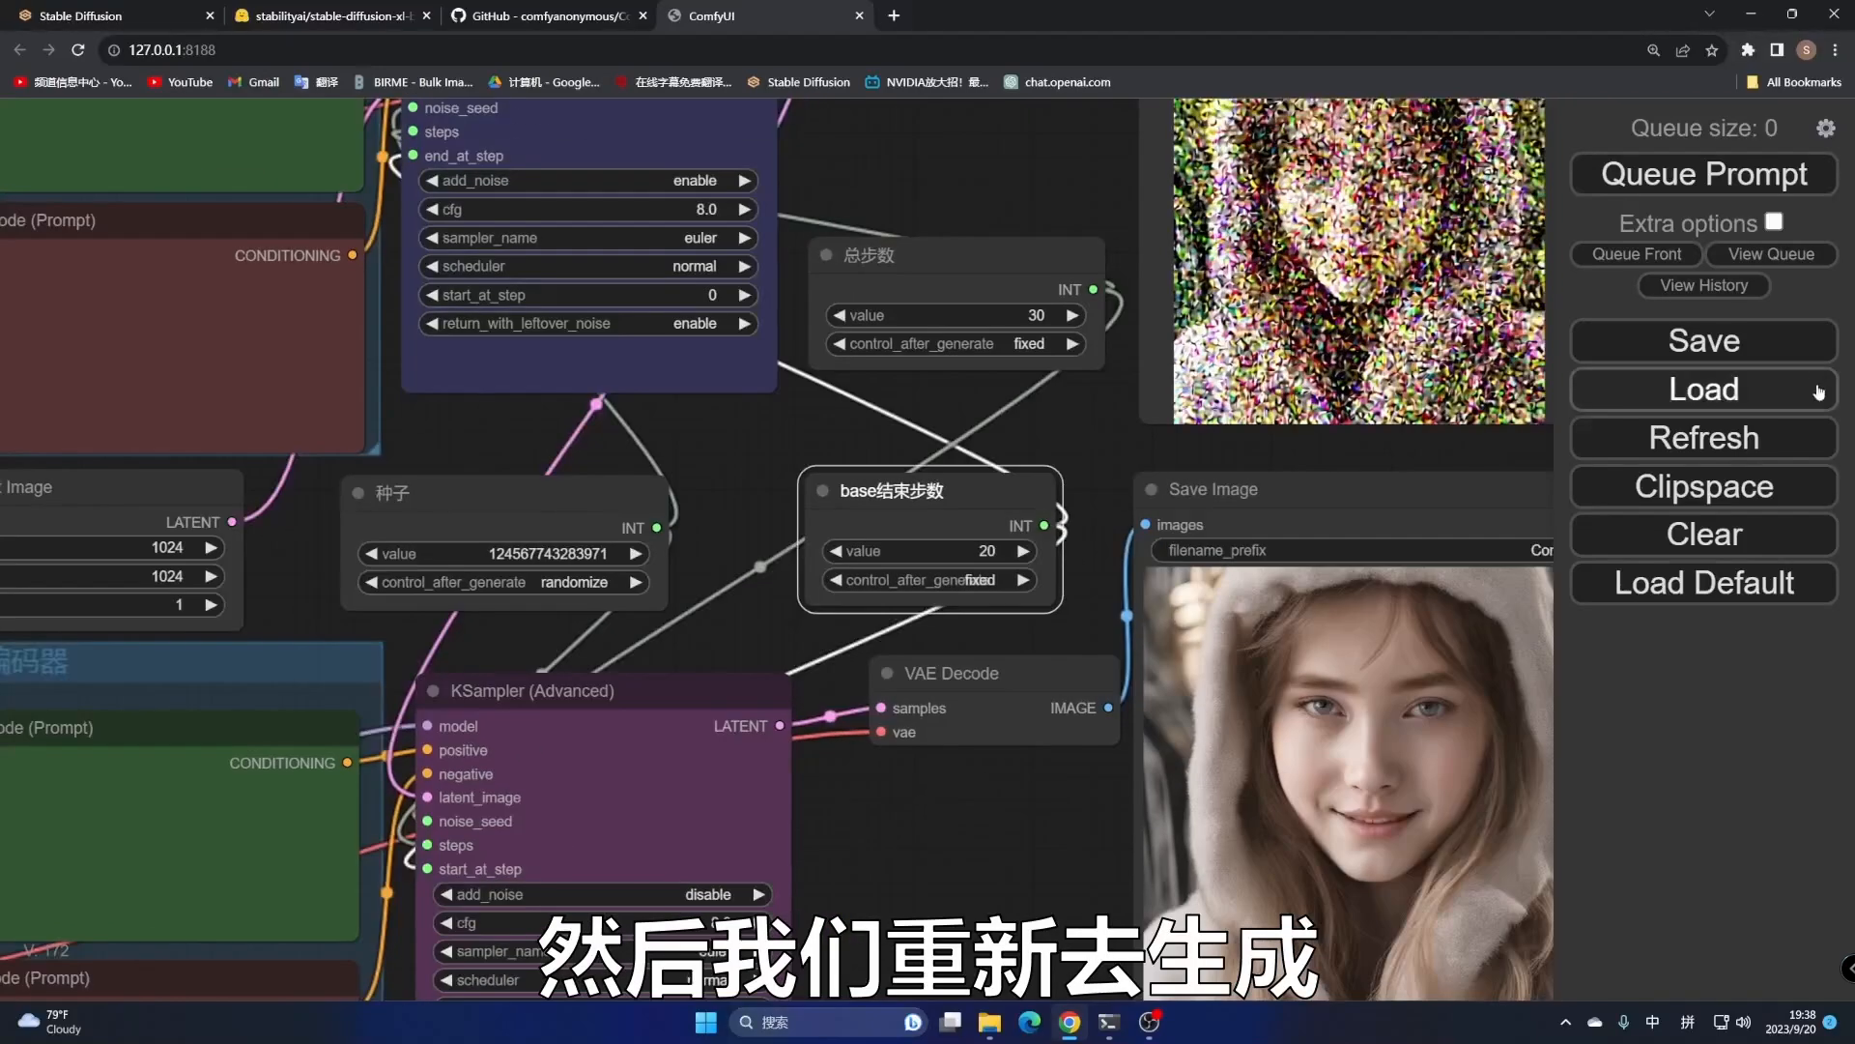
click(1788, 175)
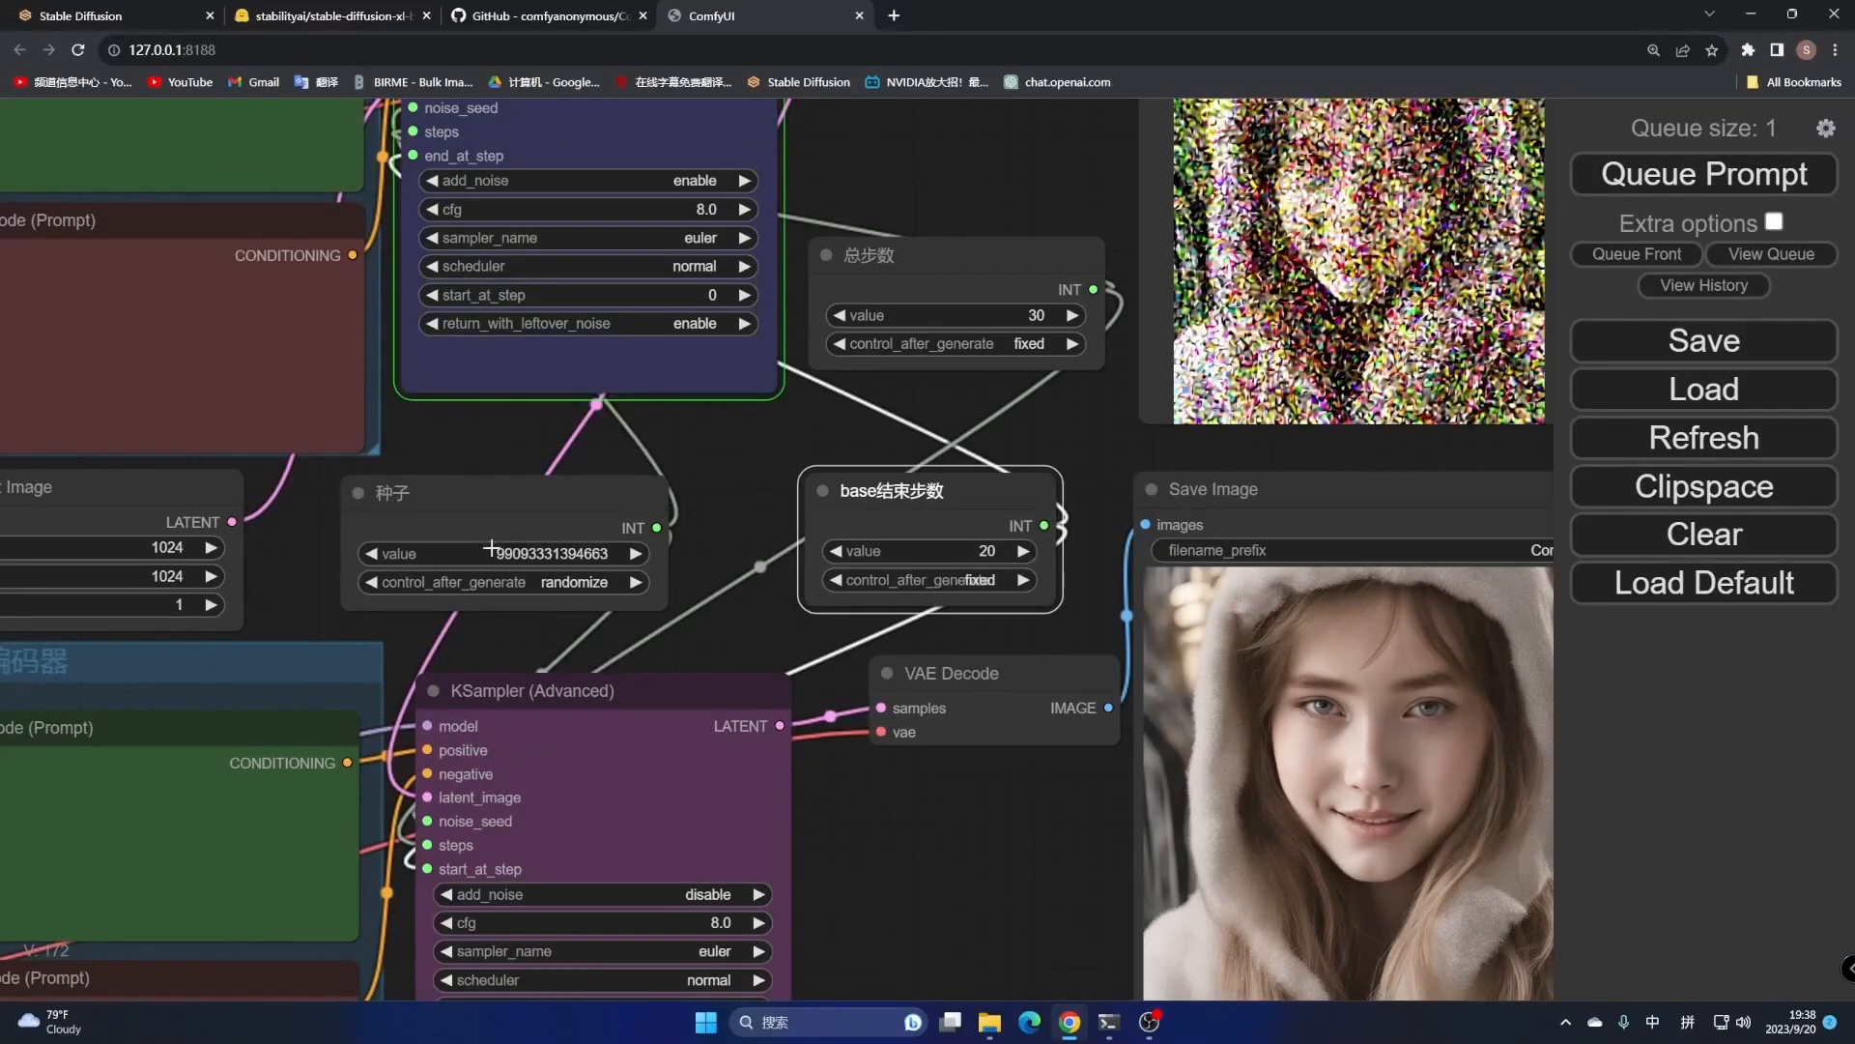
drag(763, 464, 782, 651)
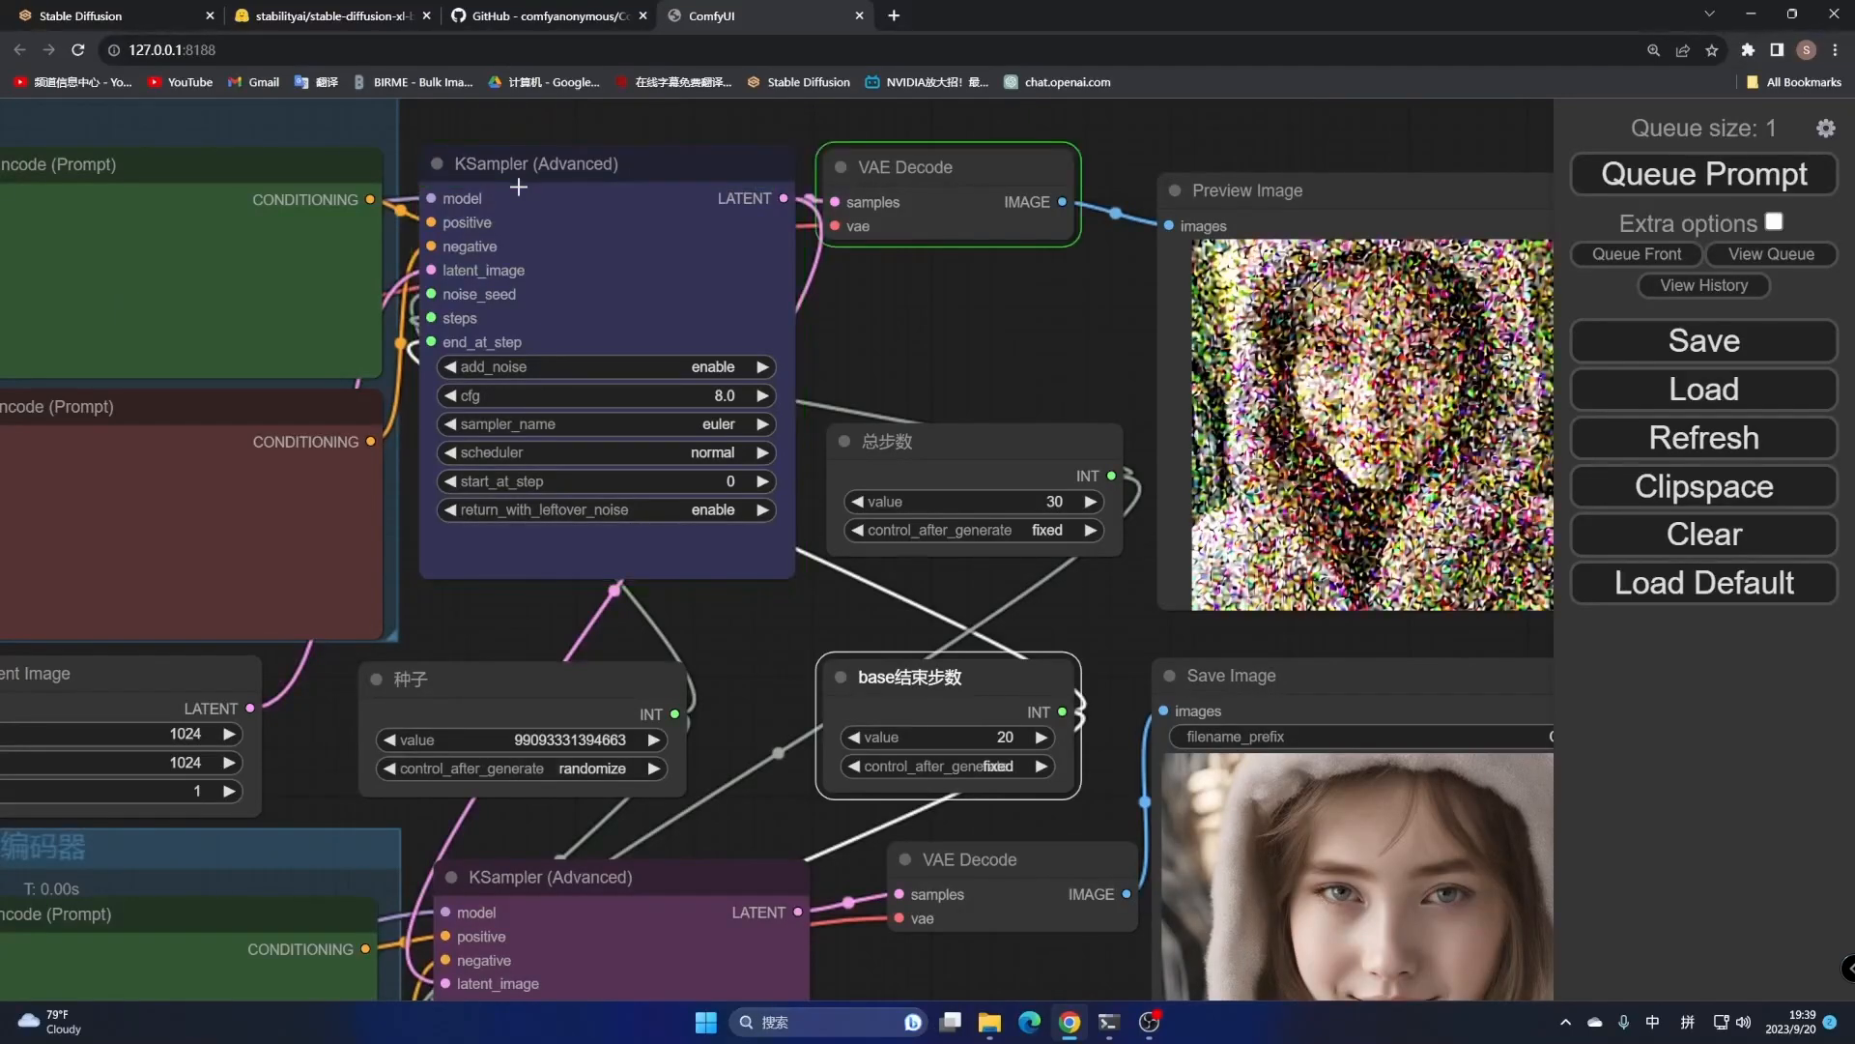
drag(1018, 338, 833, 170)
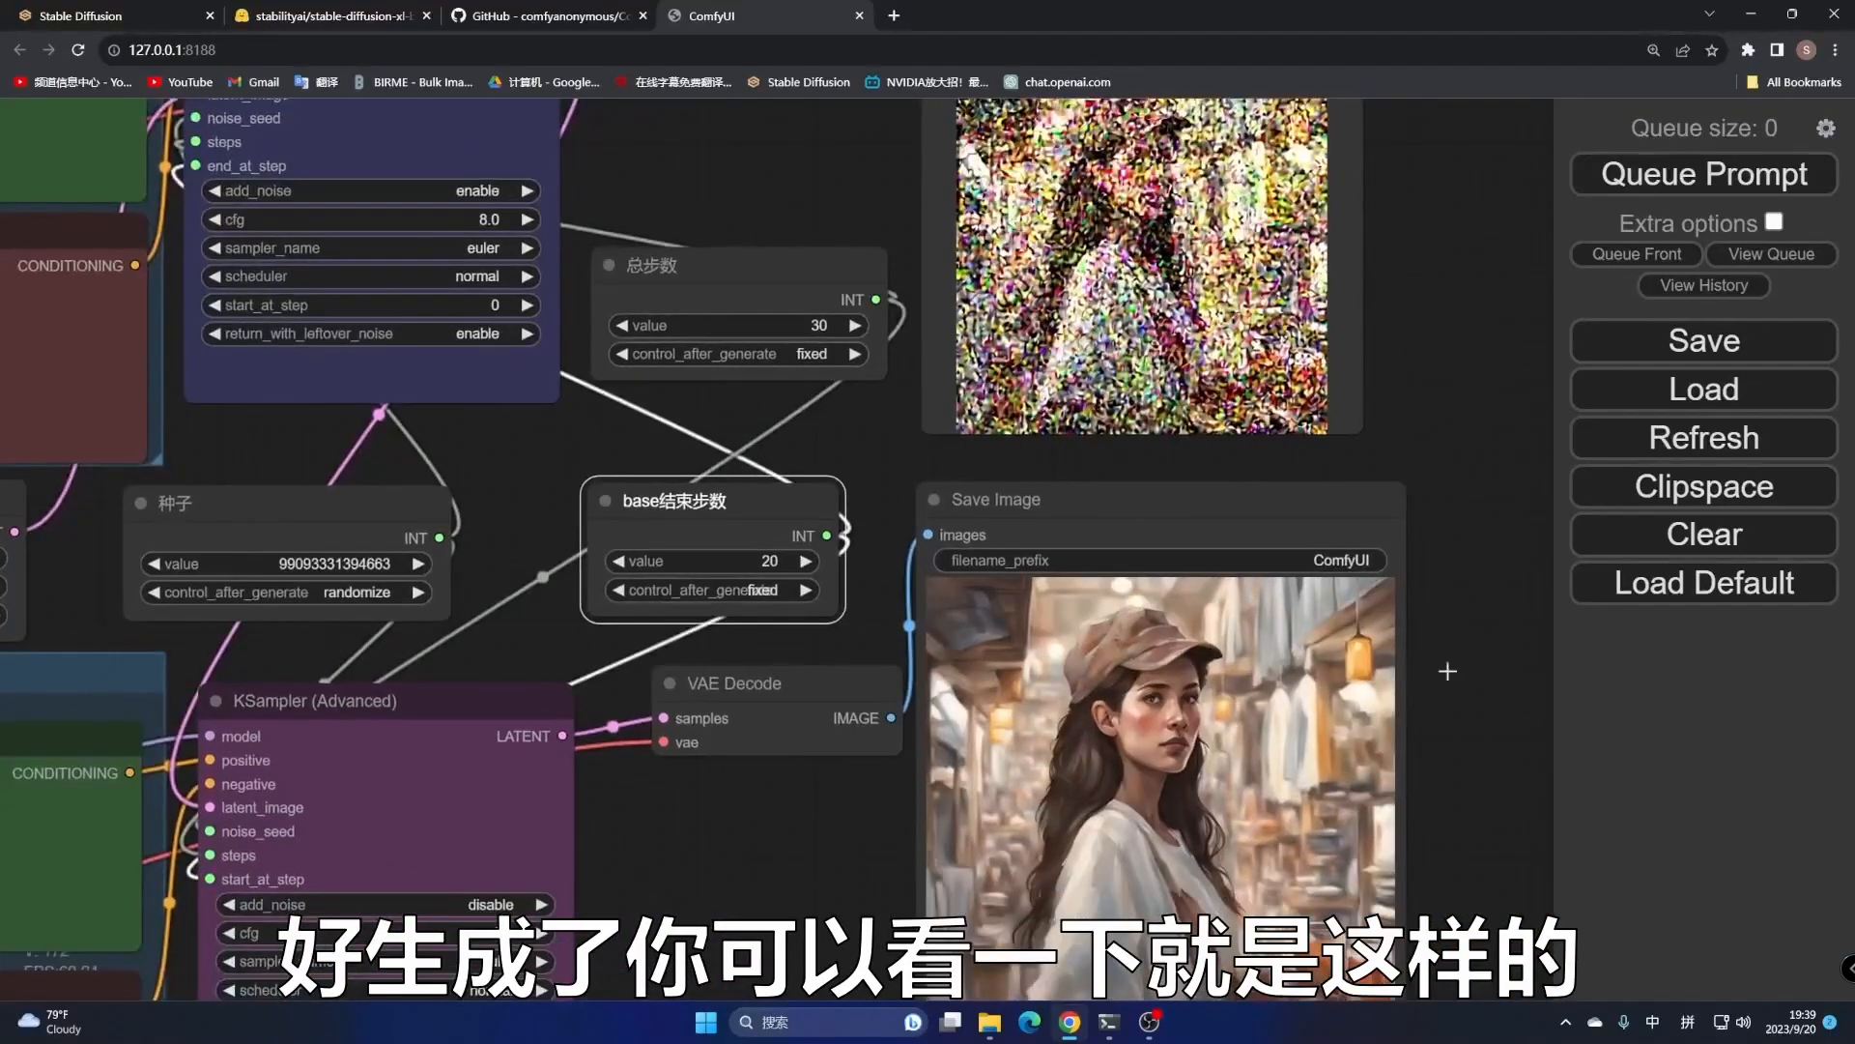
drag(1451, 428, 1478, 332)
Examine the whole workflow, from both samplers and their shared Primitive nodes back to the prompts and the base checkpoint loader
drag(769, 781, 883, 948)
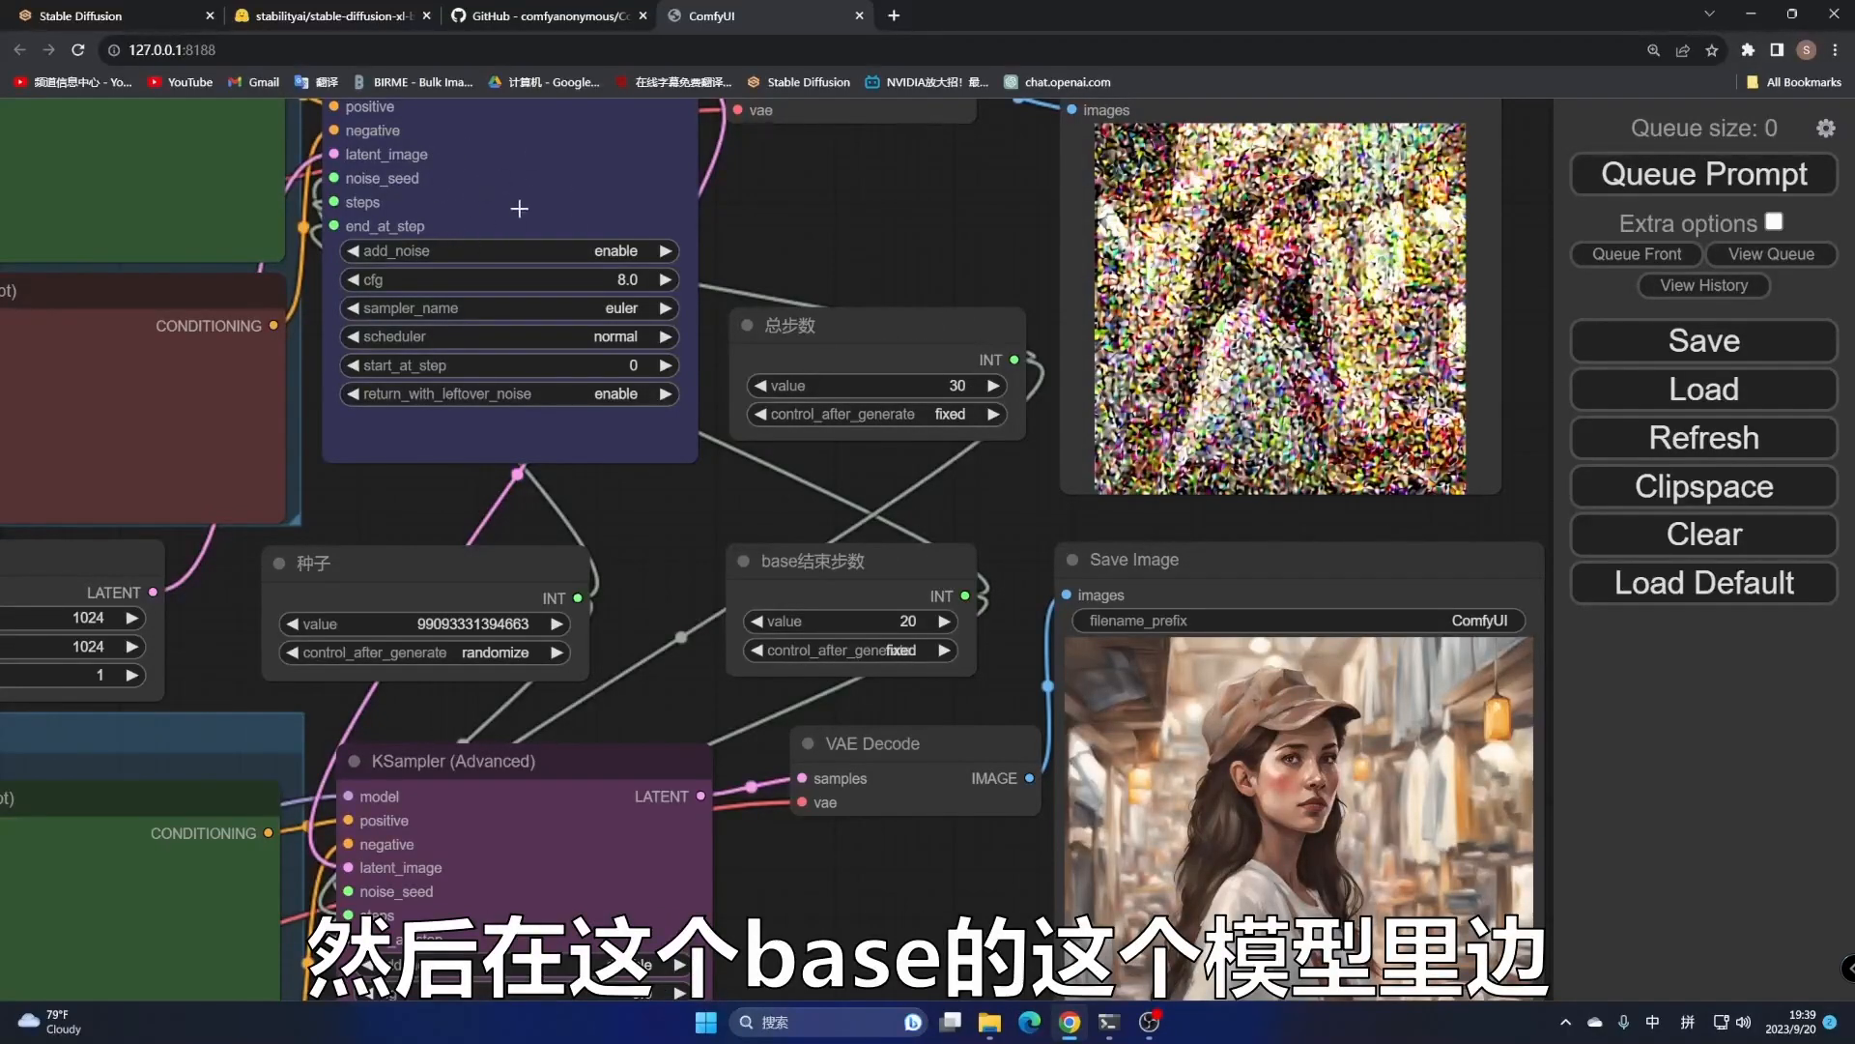
drag(781, 209, 844, 348)
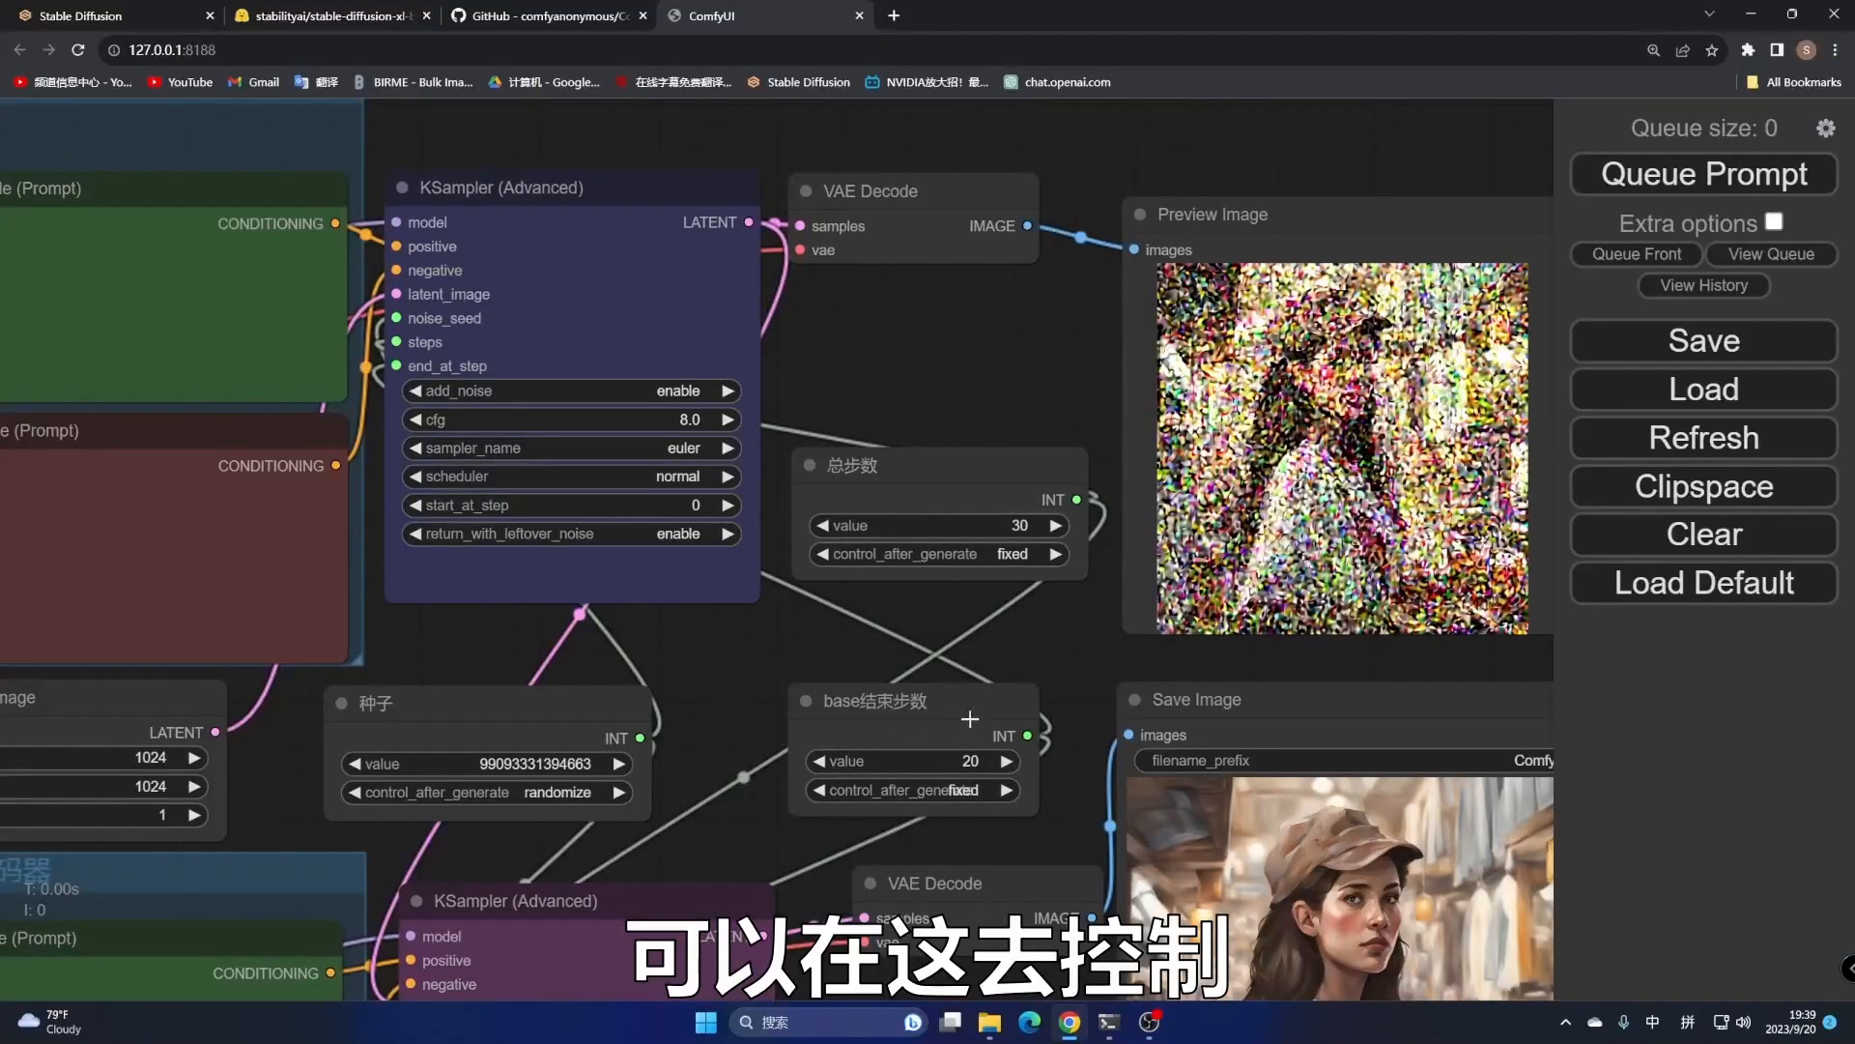
drag(1071, 630, 1099, 461)
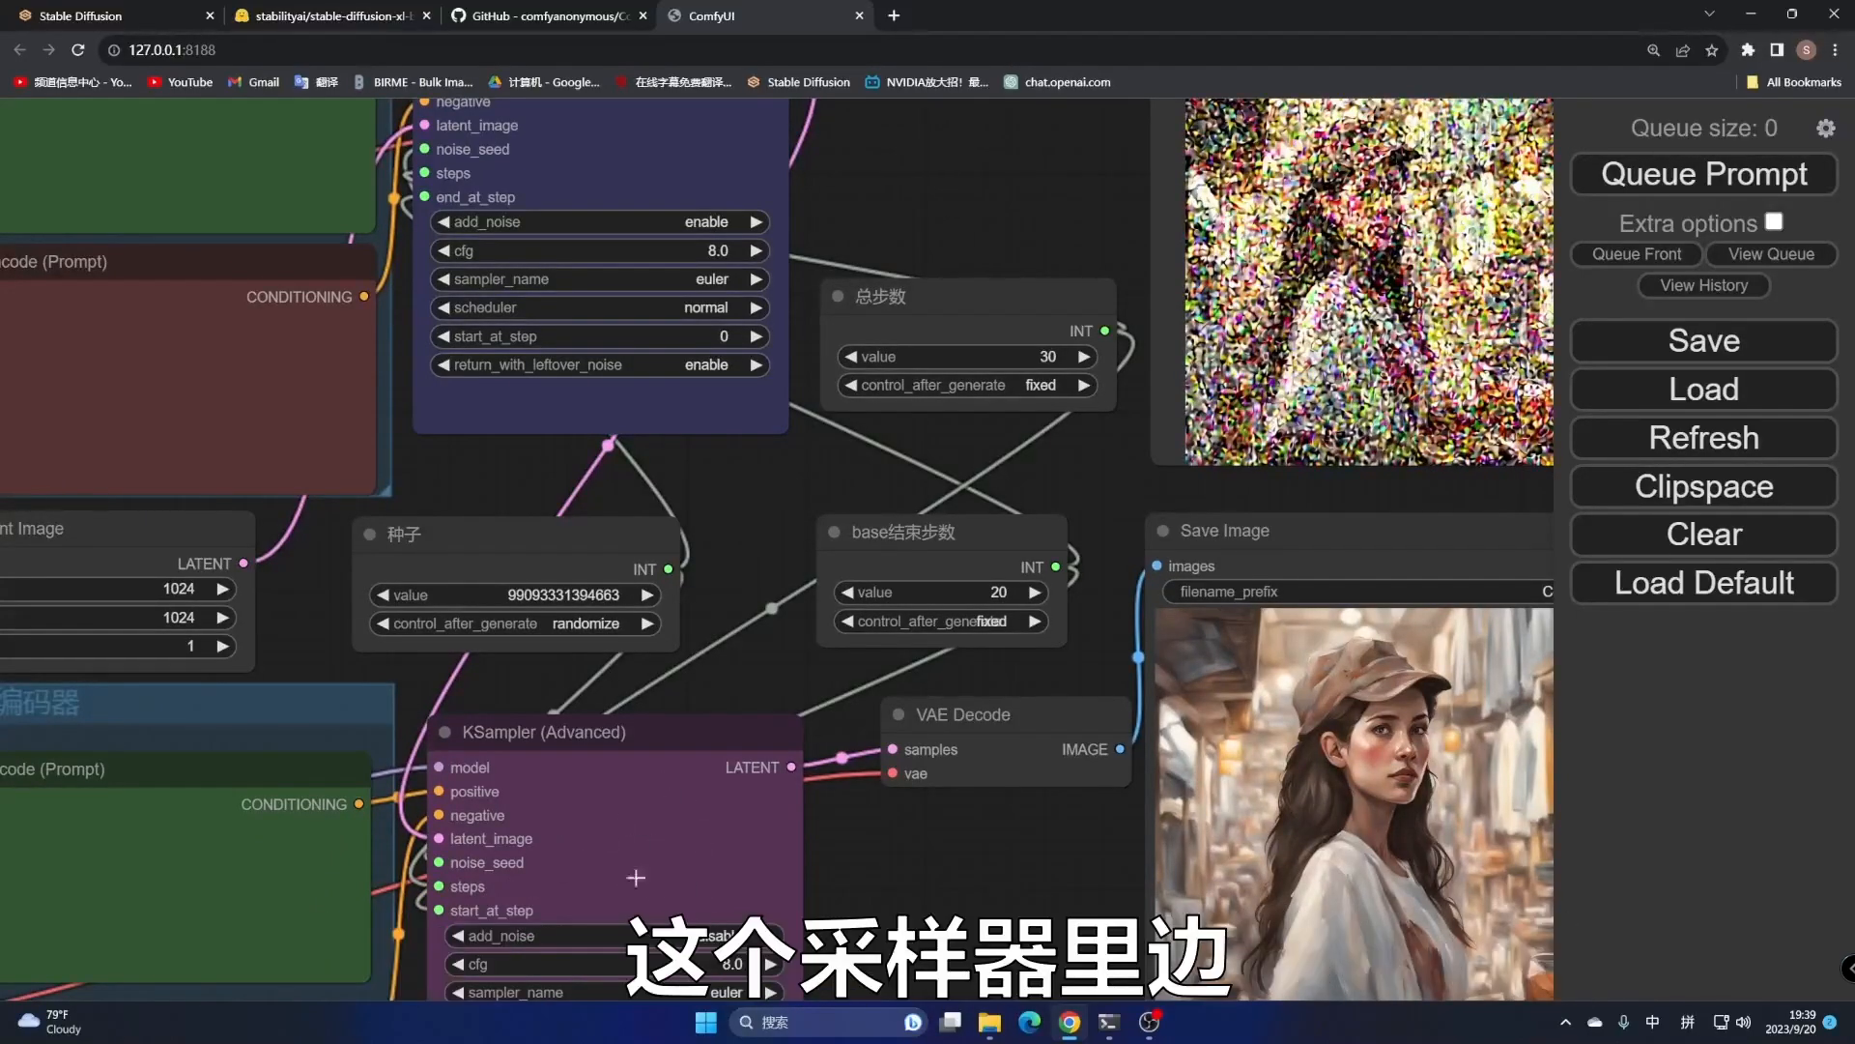
drag(1032, 914, 1342, 875)
drag(848, 471, 738, 440)
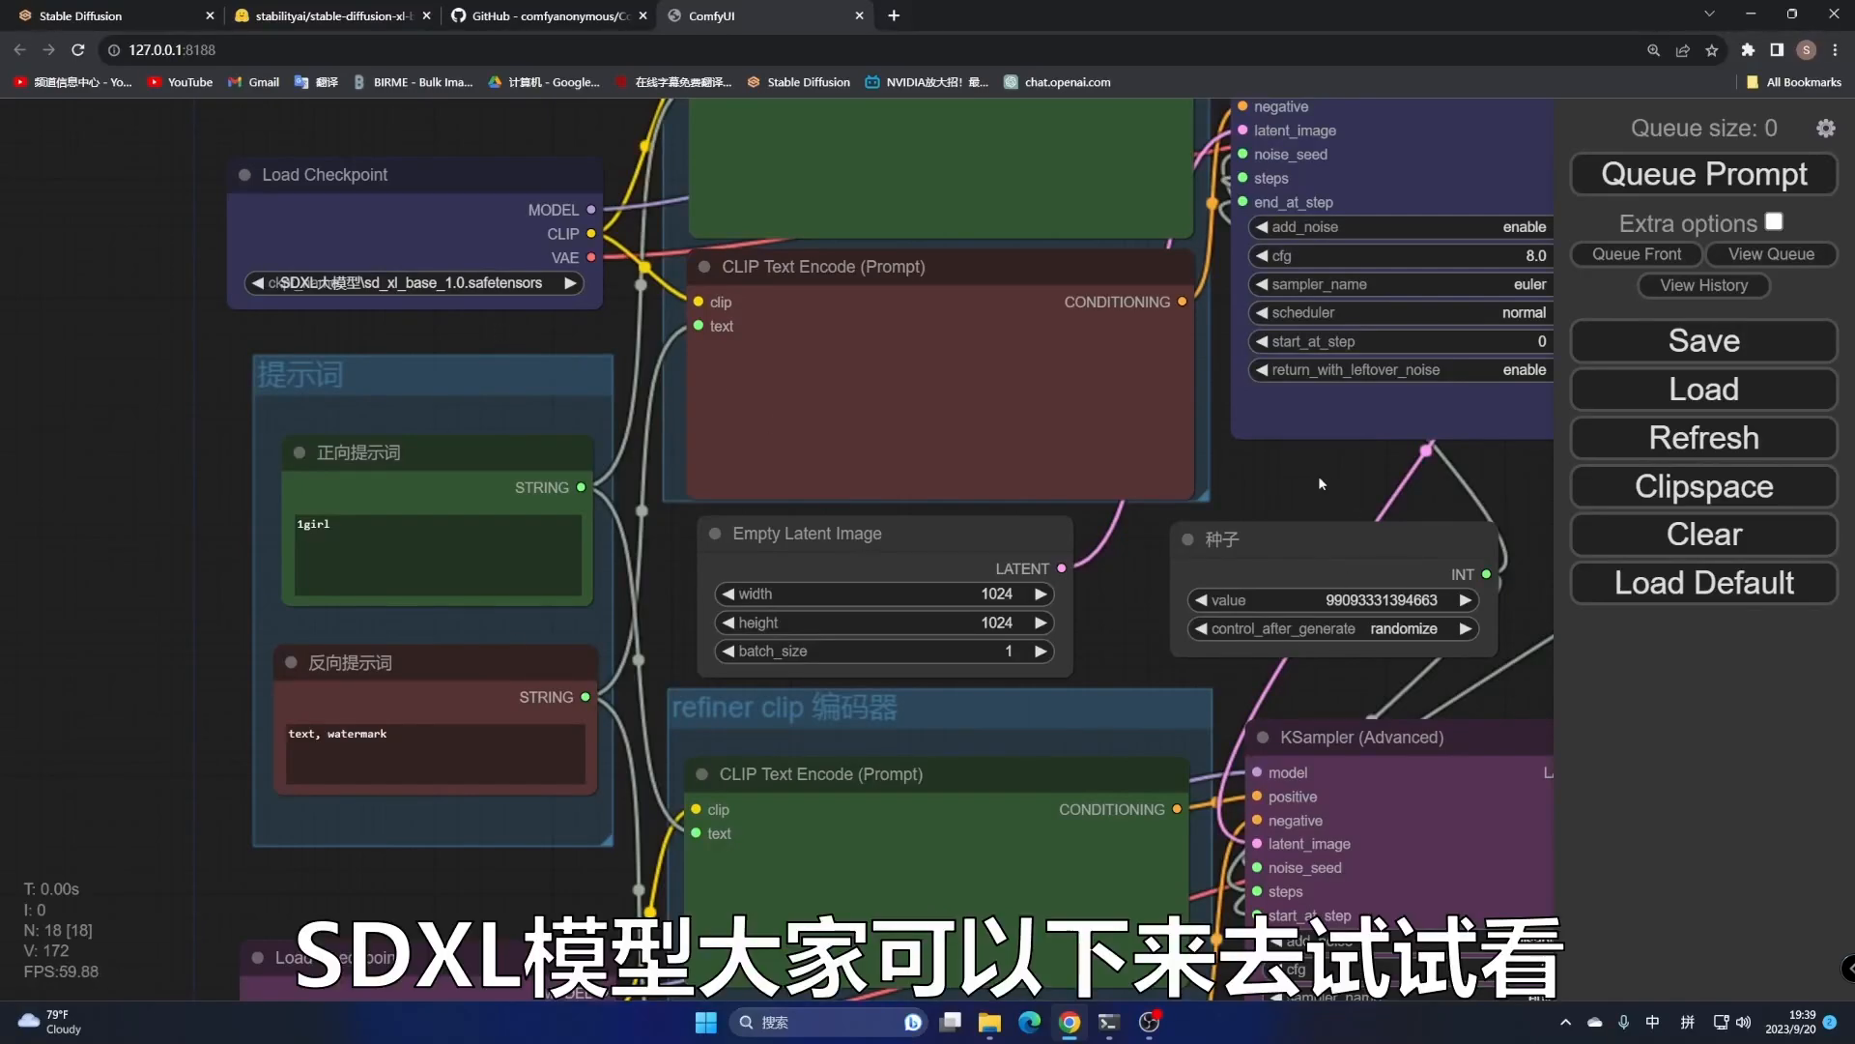
drag(1328, 481, 918, 645)
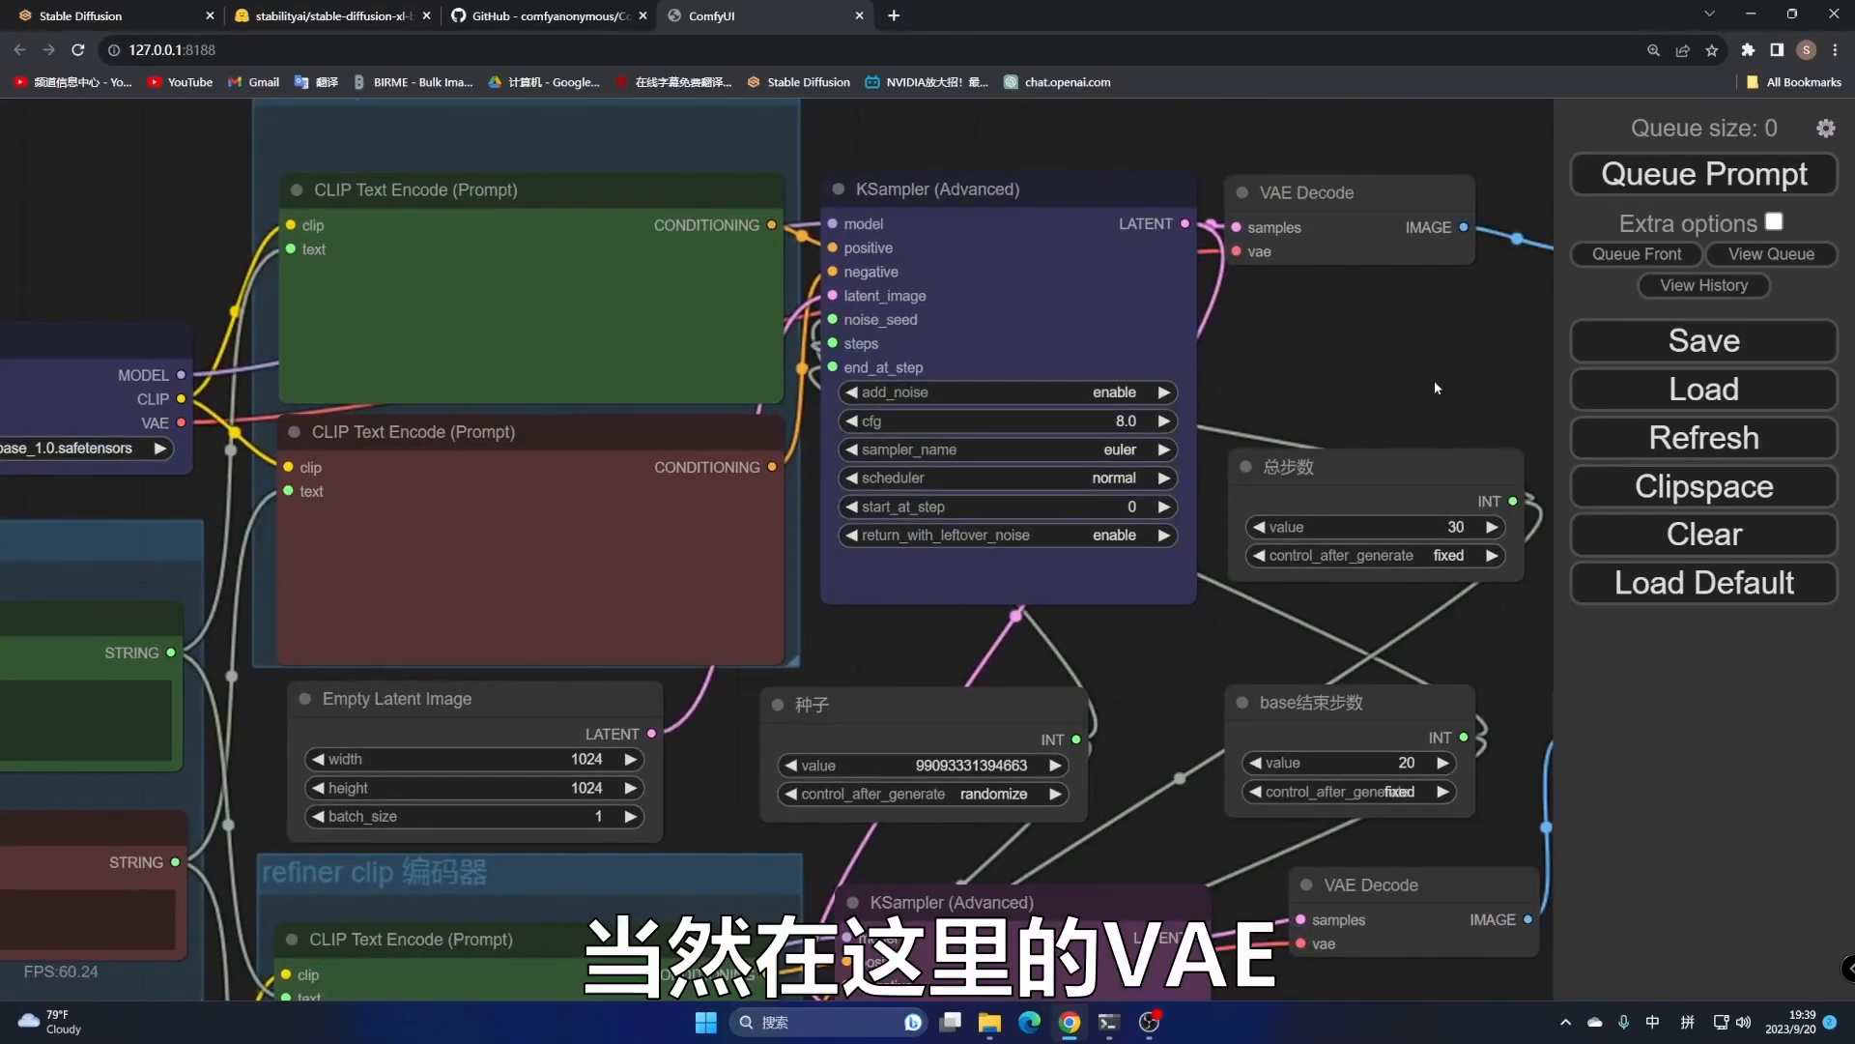
drag(1436, 388, 867, 567)
drag(699, 430, 1314, 427)
drag(52, 625, 130, 580)
drag(169, 367, 283, 357)
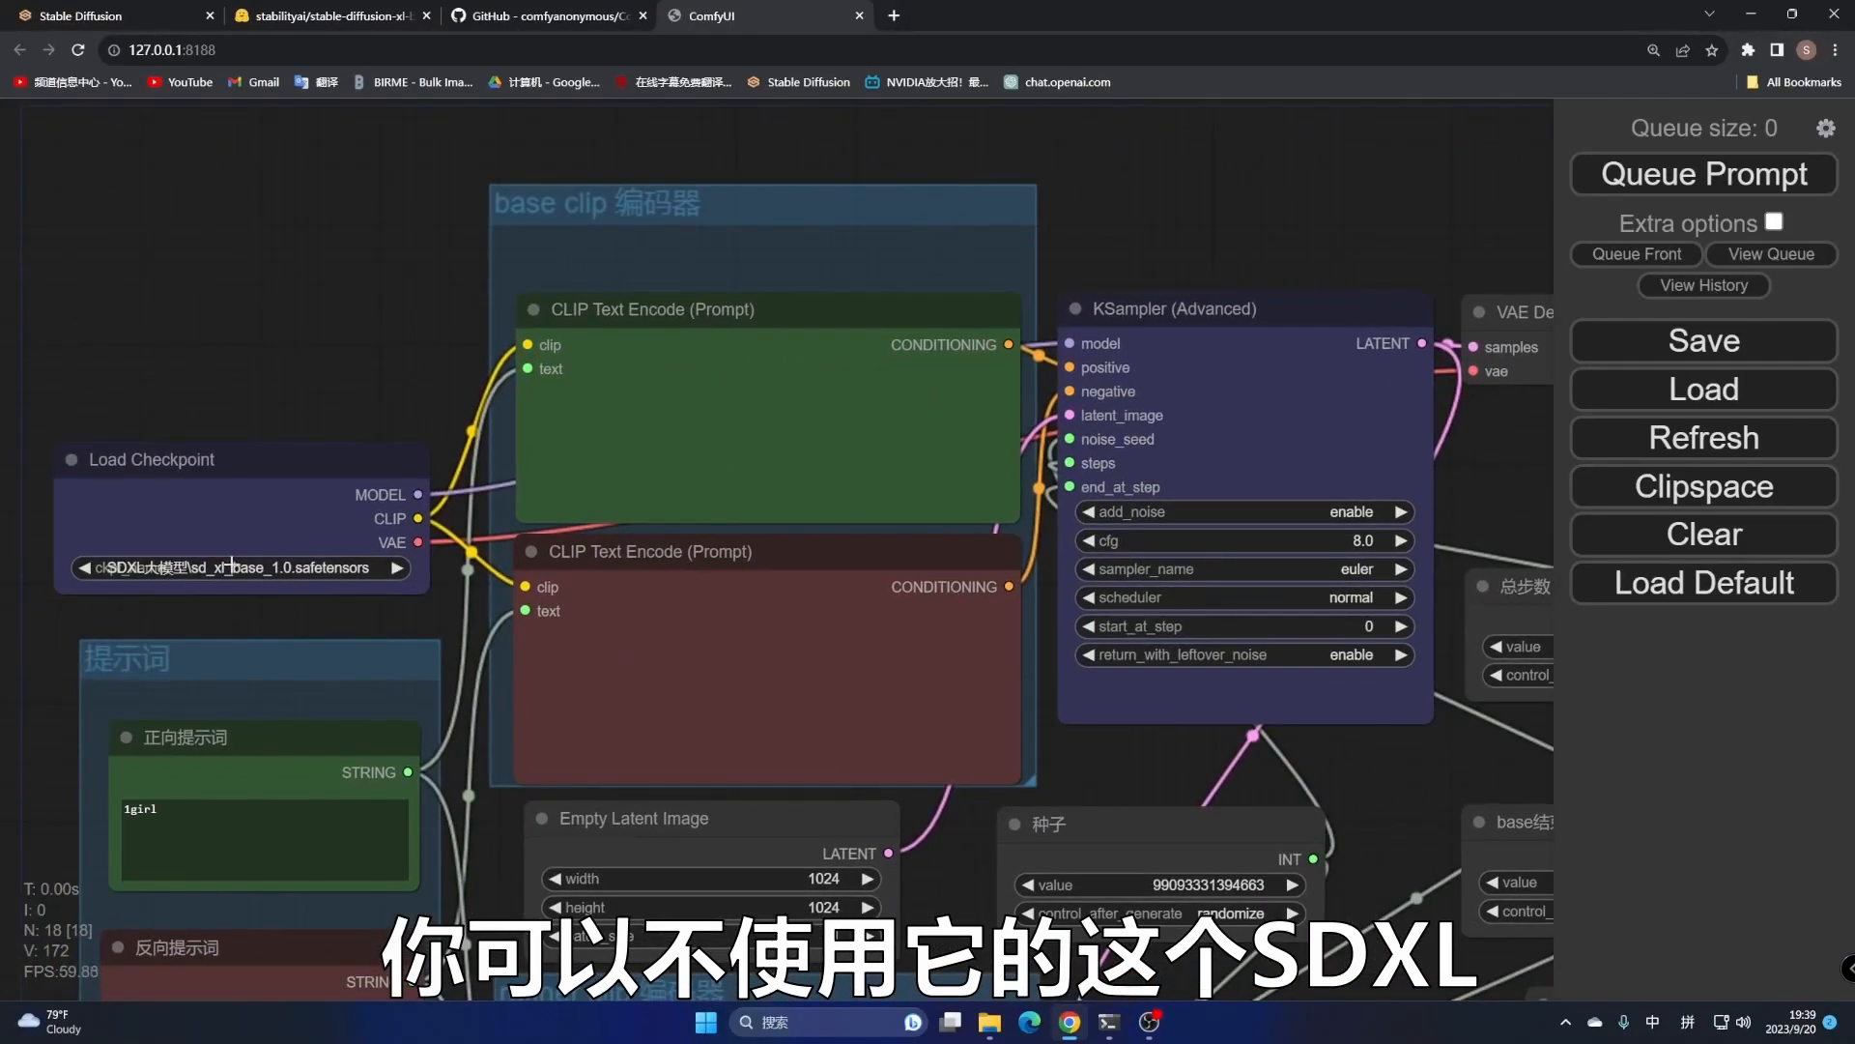
Attach a Load VAE node to the vae input of the base sampler's VAE Decode and select sdxl_vae.safetensors
drag(1268, 253, 708, 257)
drag(794, 447, 729, 271)
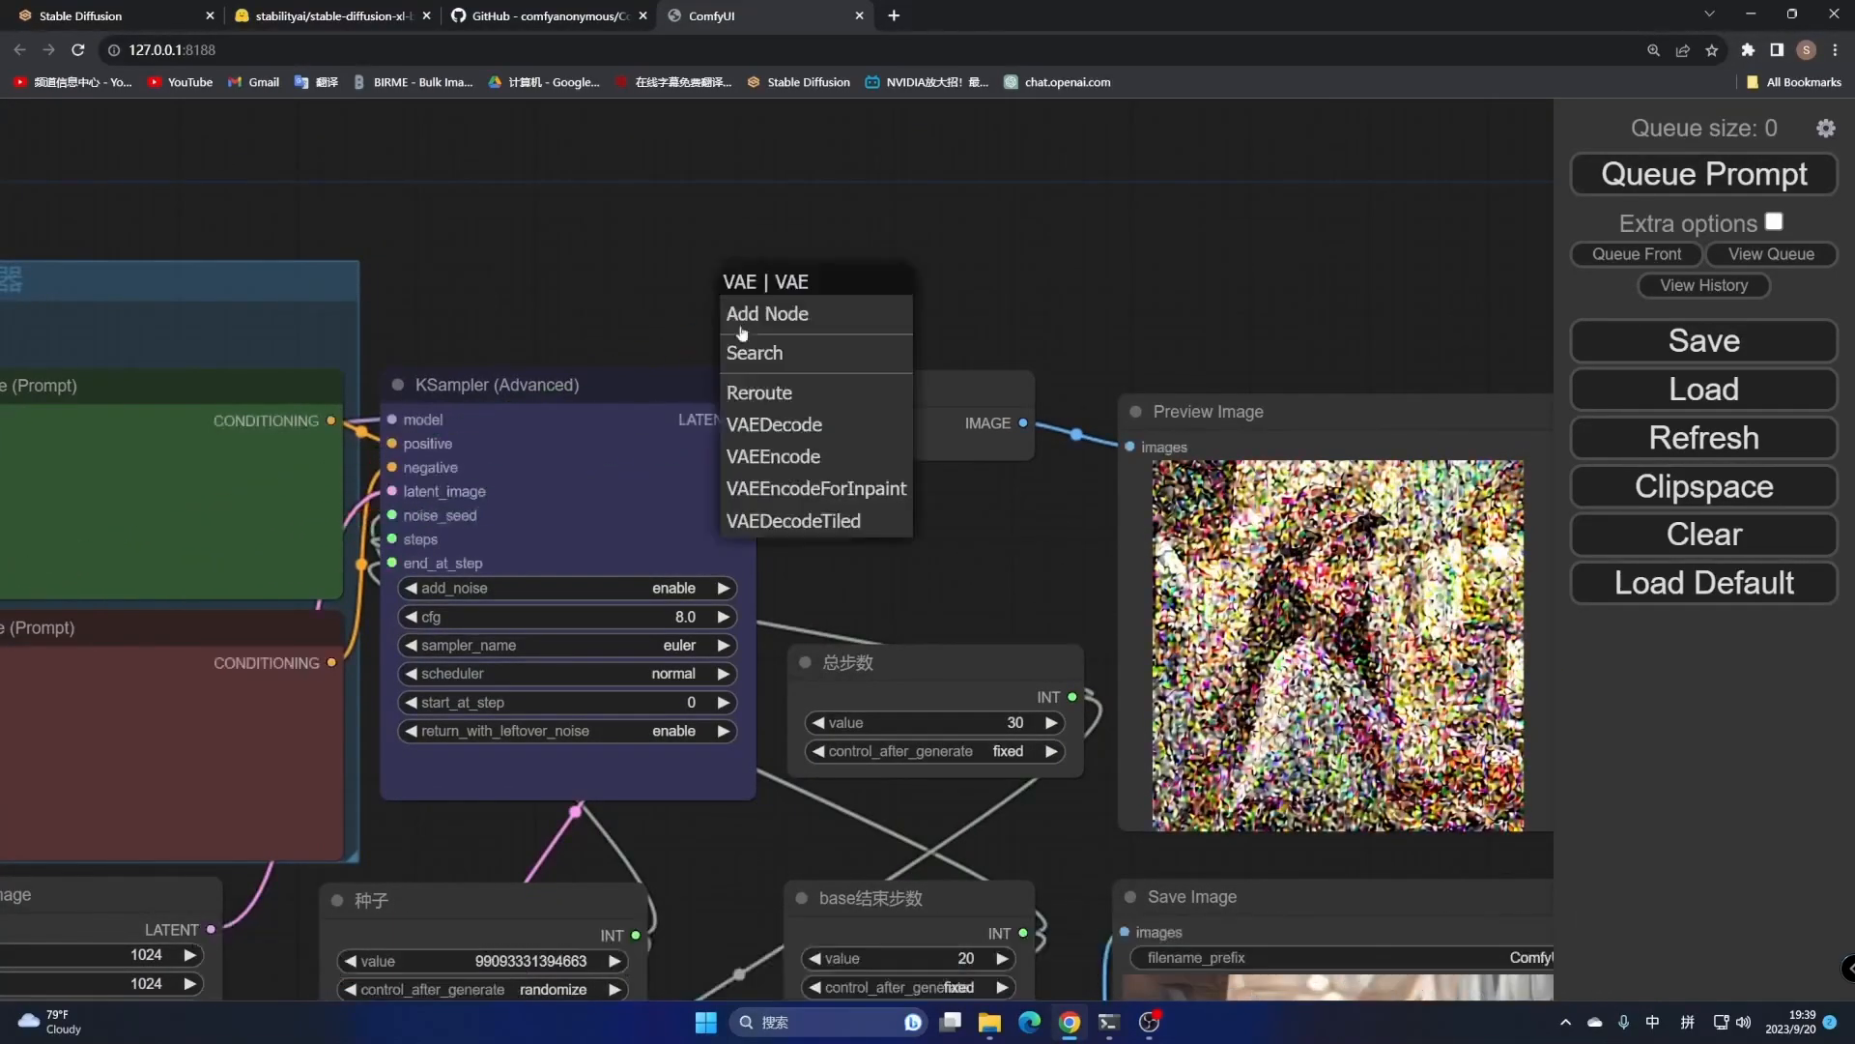
drag(789, 448, 729, 254)
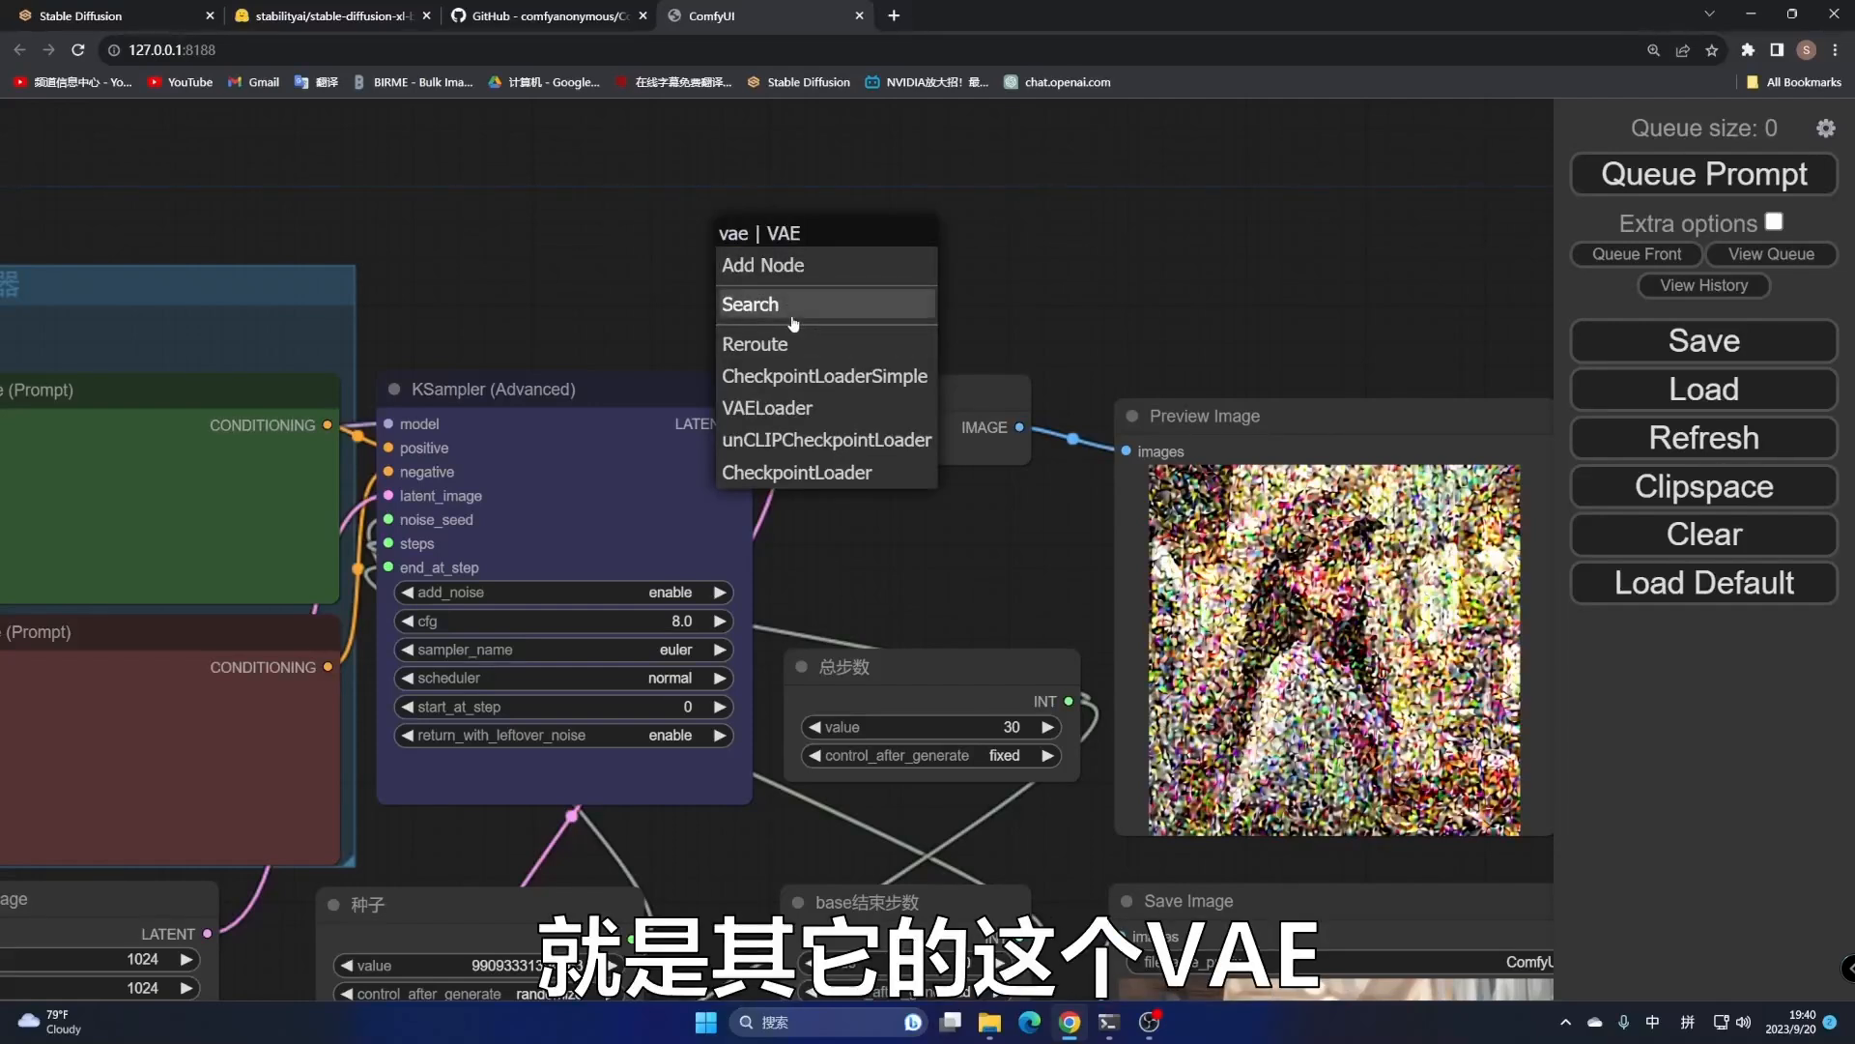
click(763, 407)
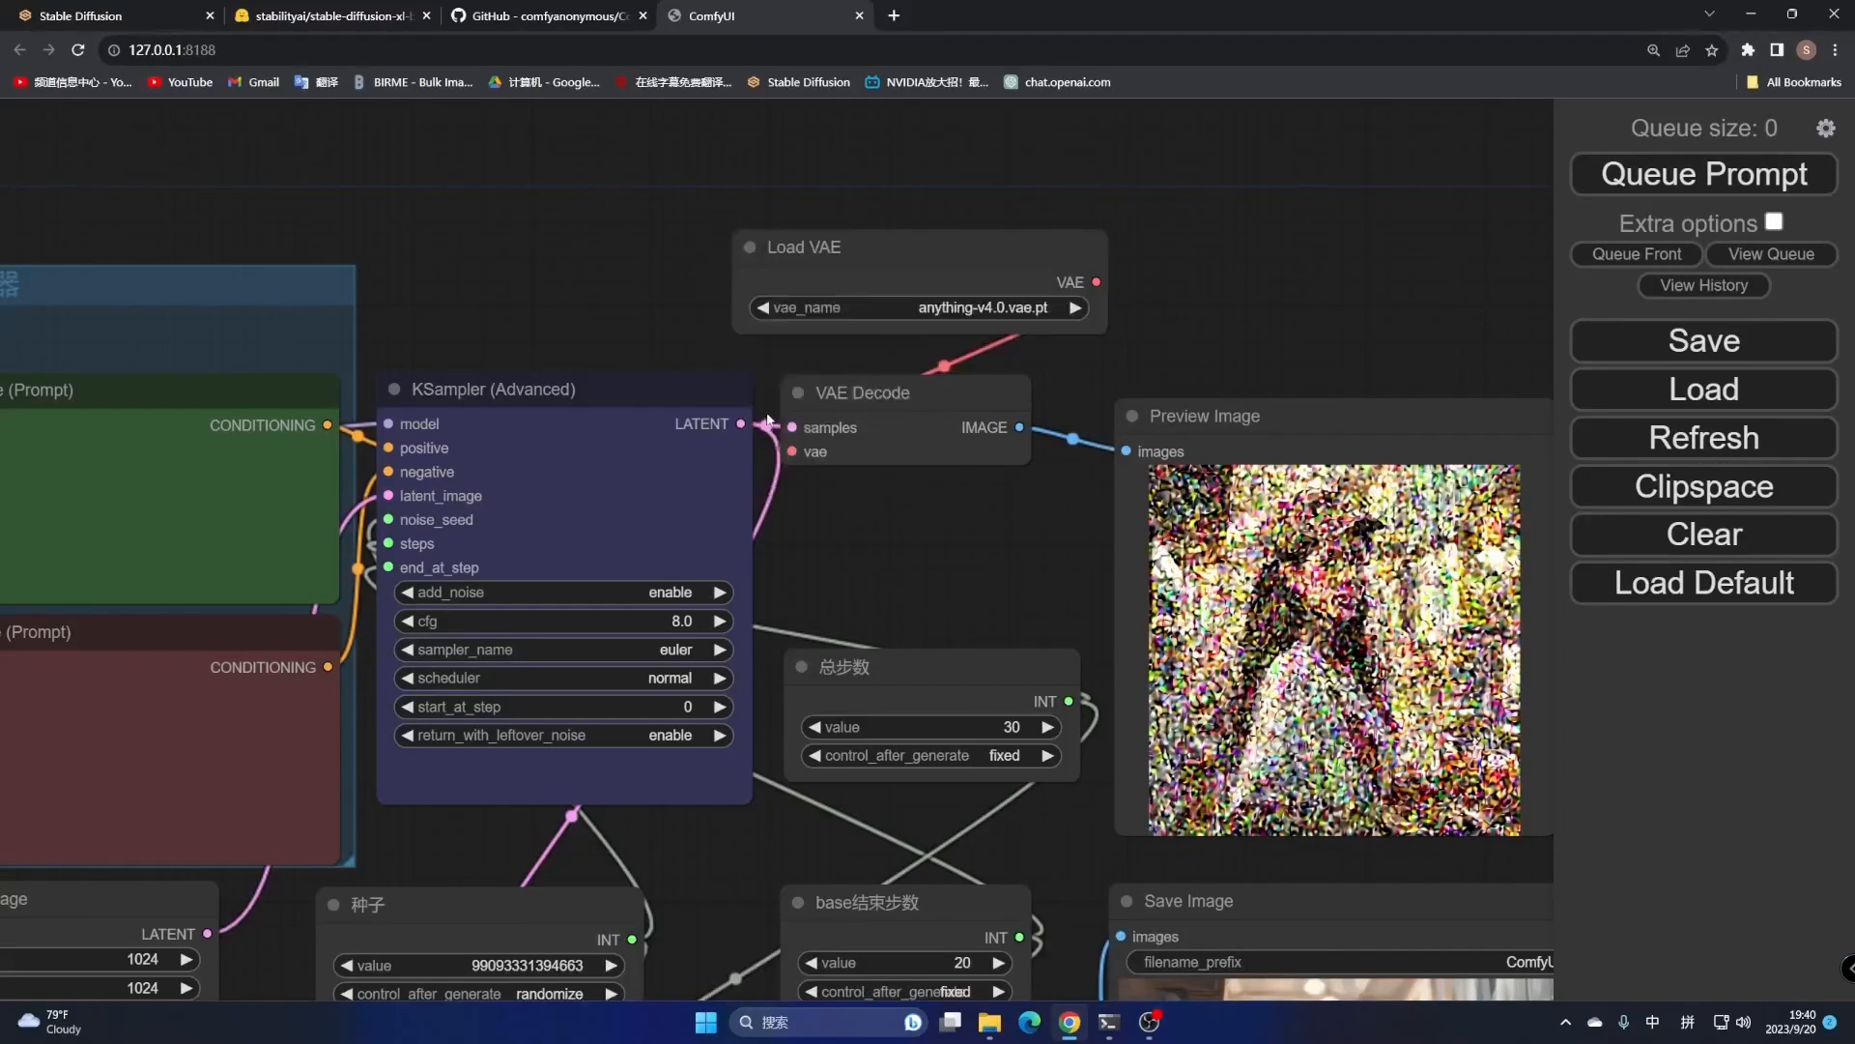
click(1046, 308)
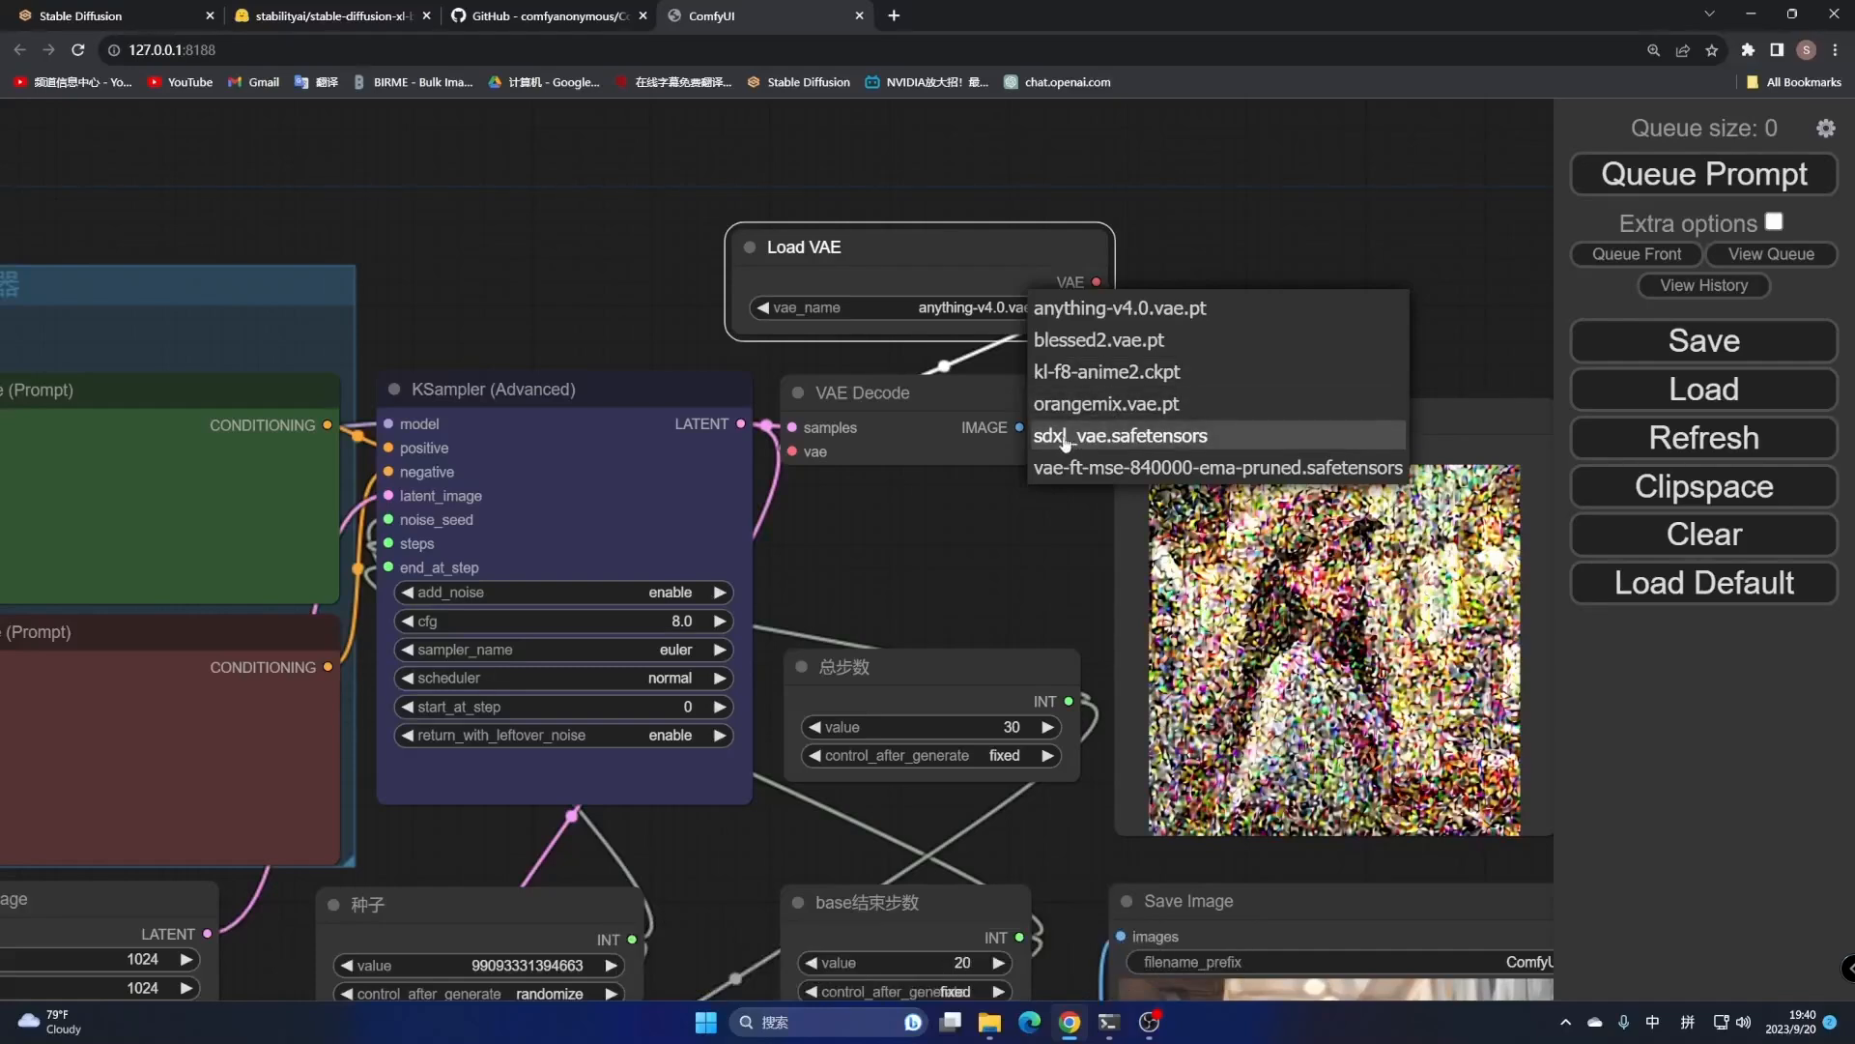
click(1111, 443)
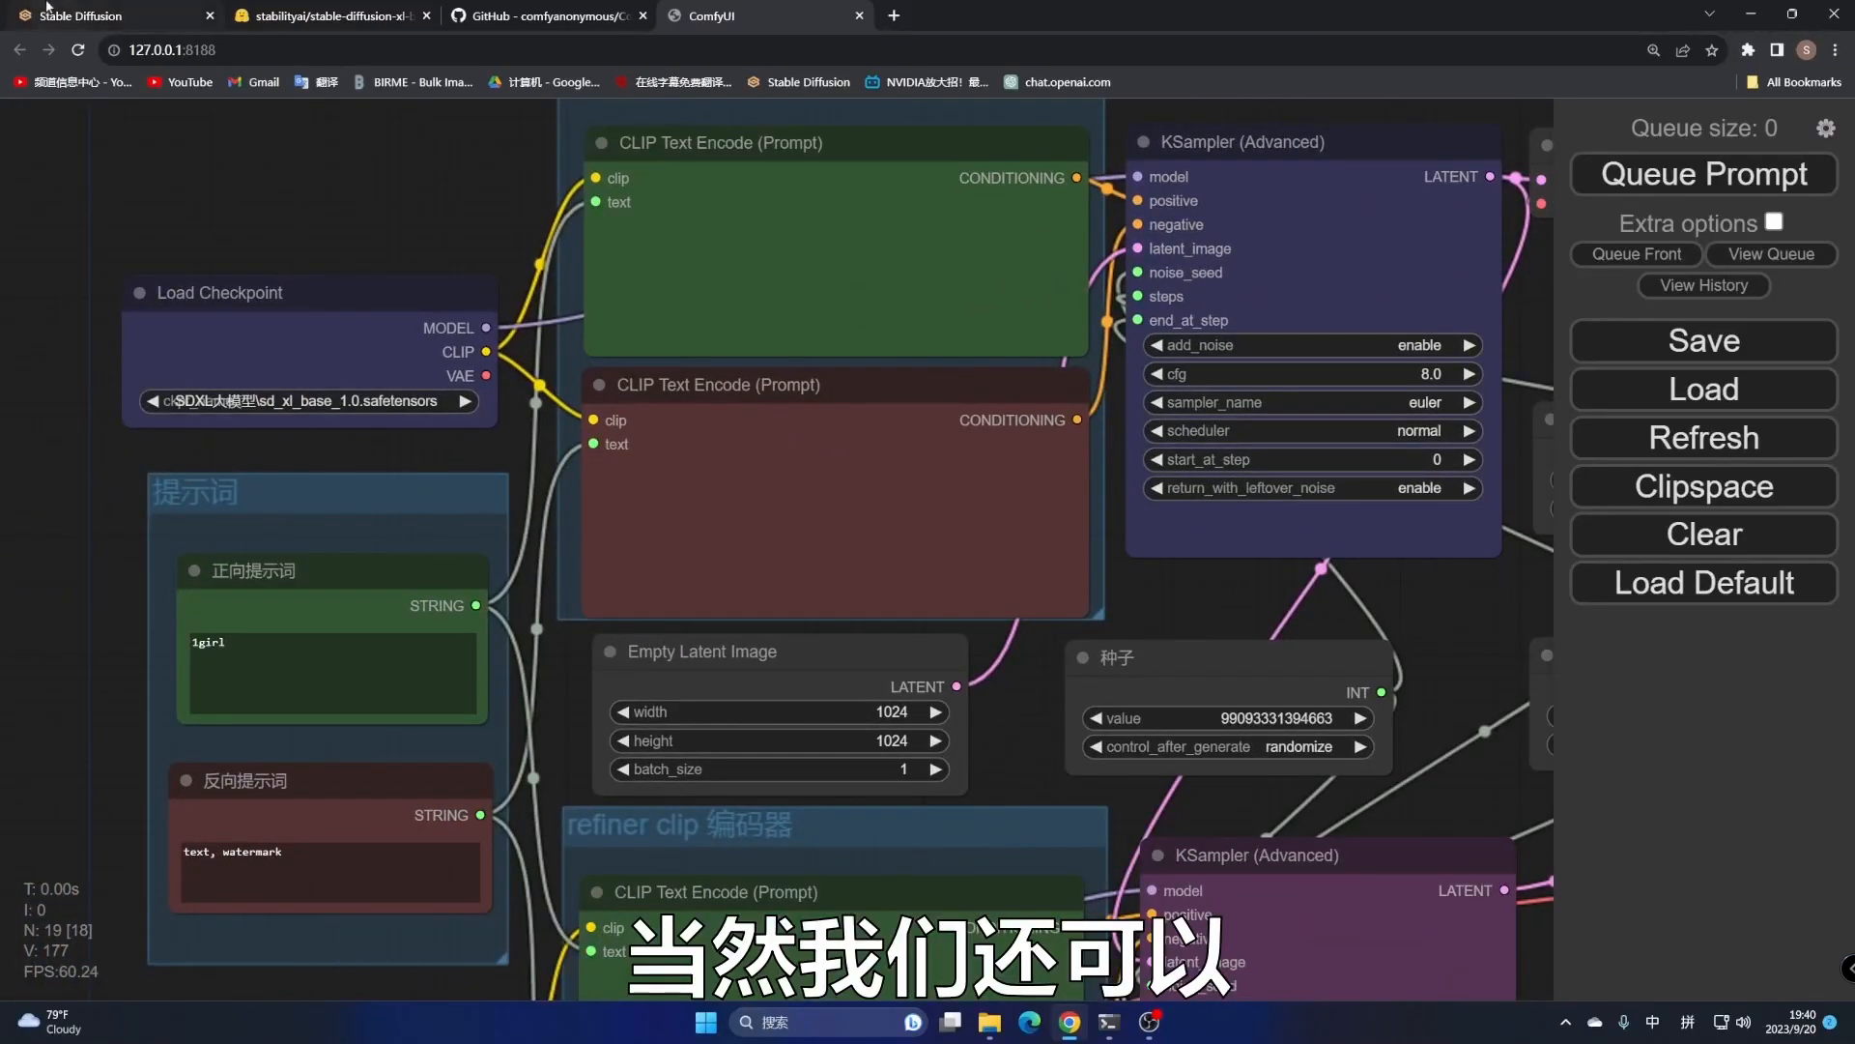
Switch to the ComfyUI GitHub page and open the SDXL page of its ComfyUI Examples
click(538, 16)
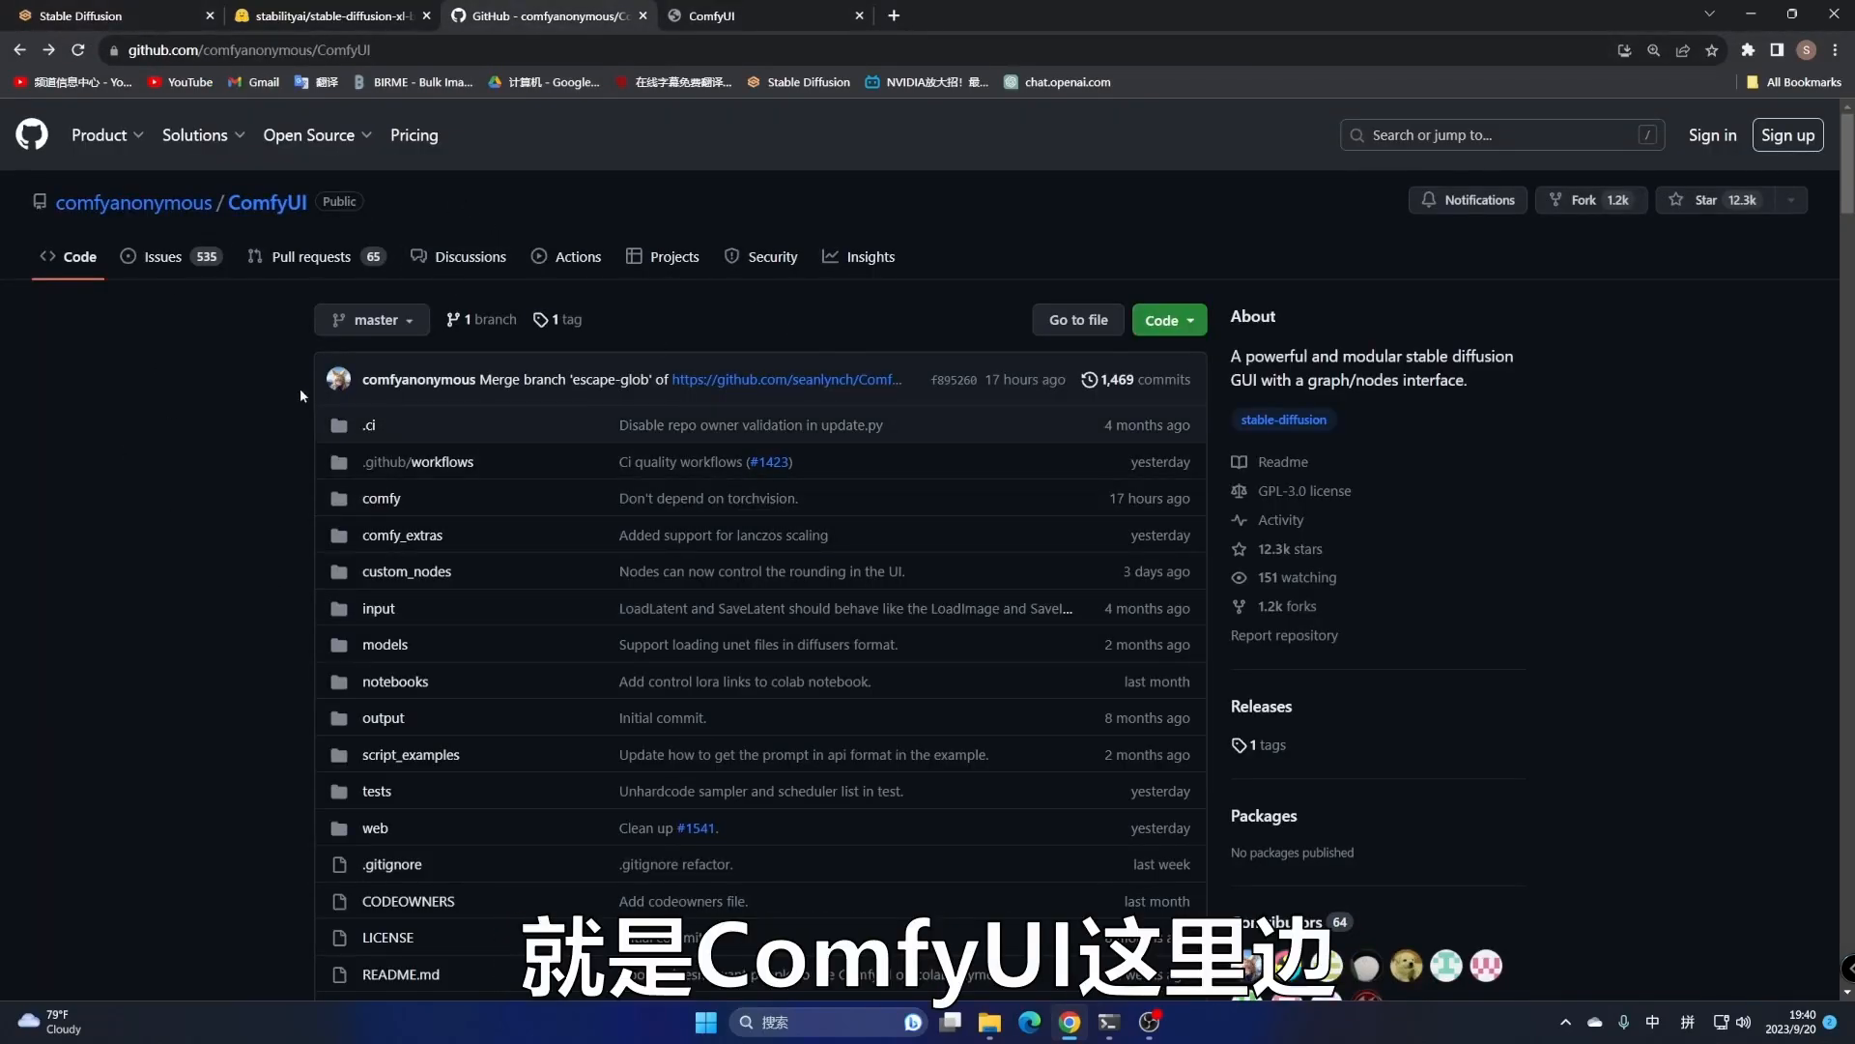
scroll(213, 443, down, 1)
scroll(217, 430, down, 15)
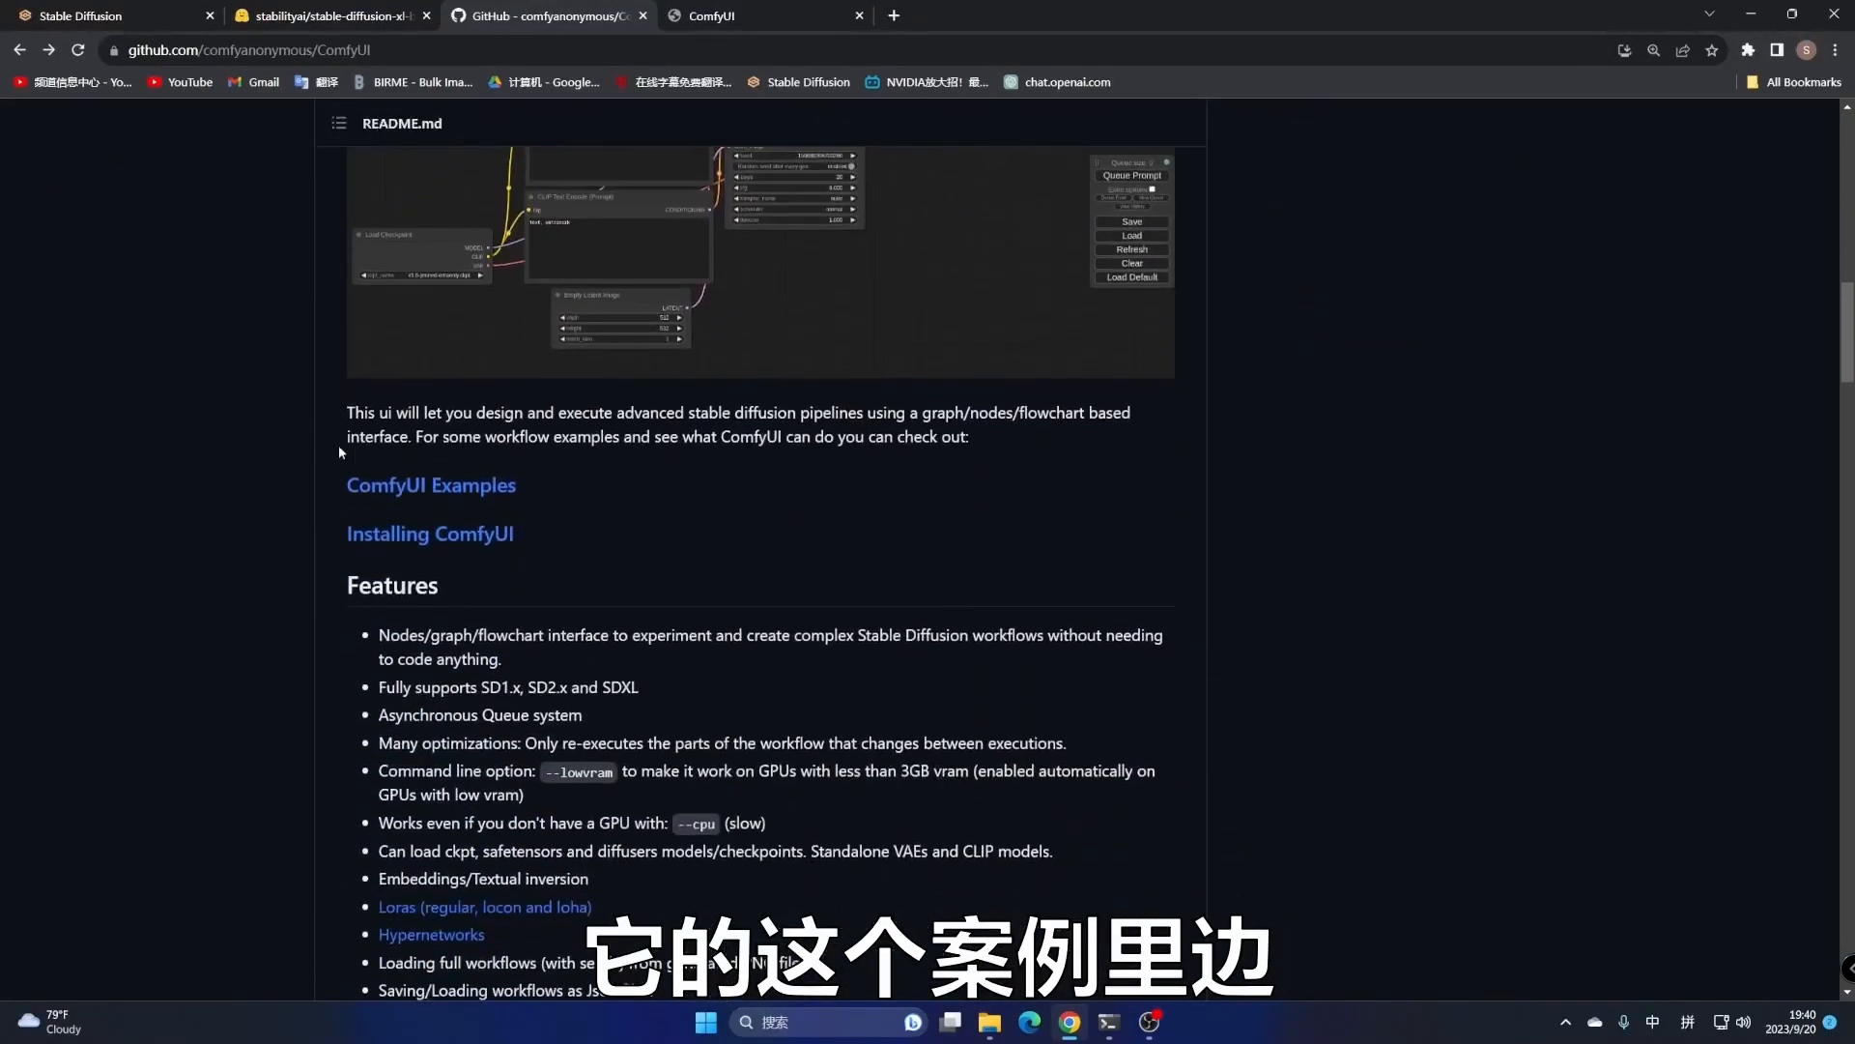
click(434, 485)
scroll(784, 438, down, 5)
scroll(532, 421, up, 1)
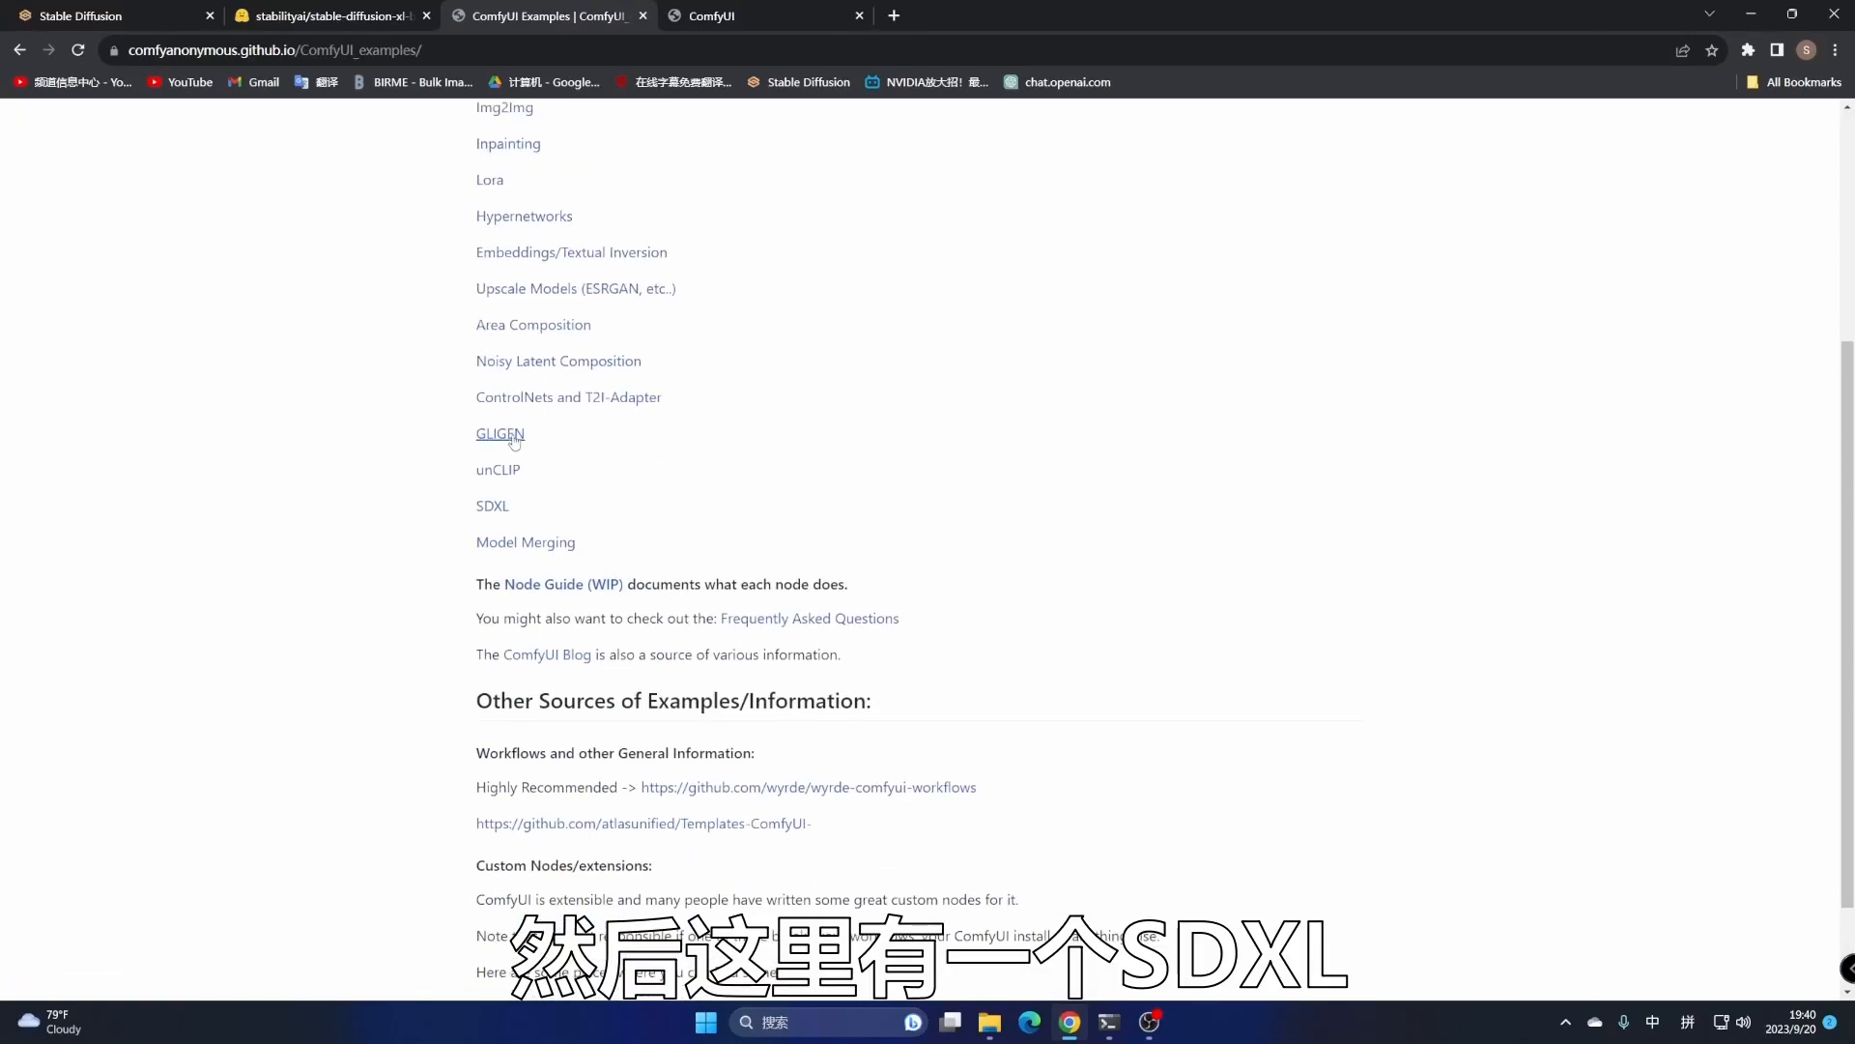
click(500, 512)
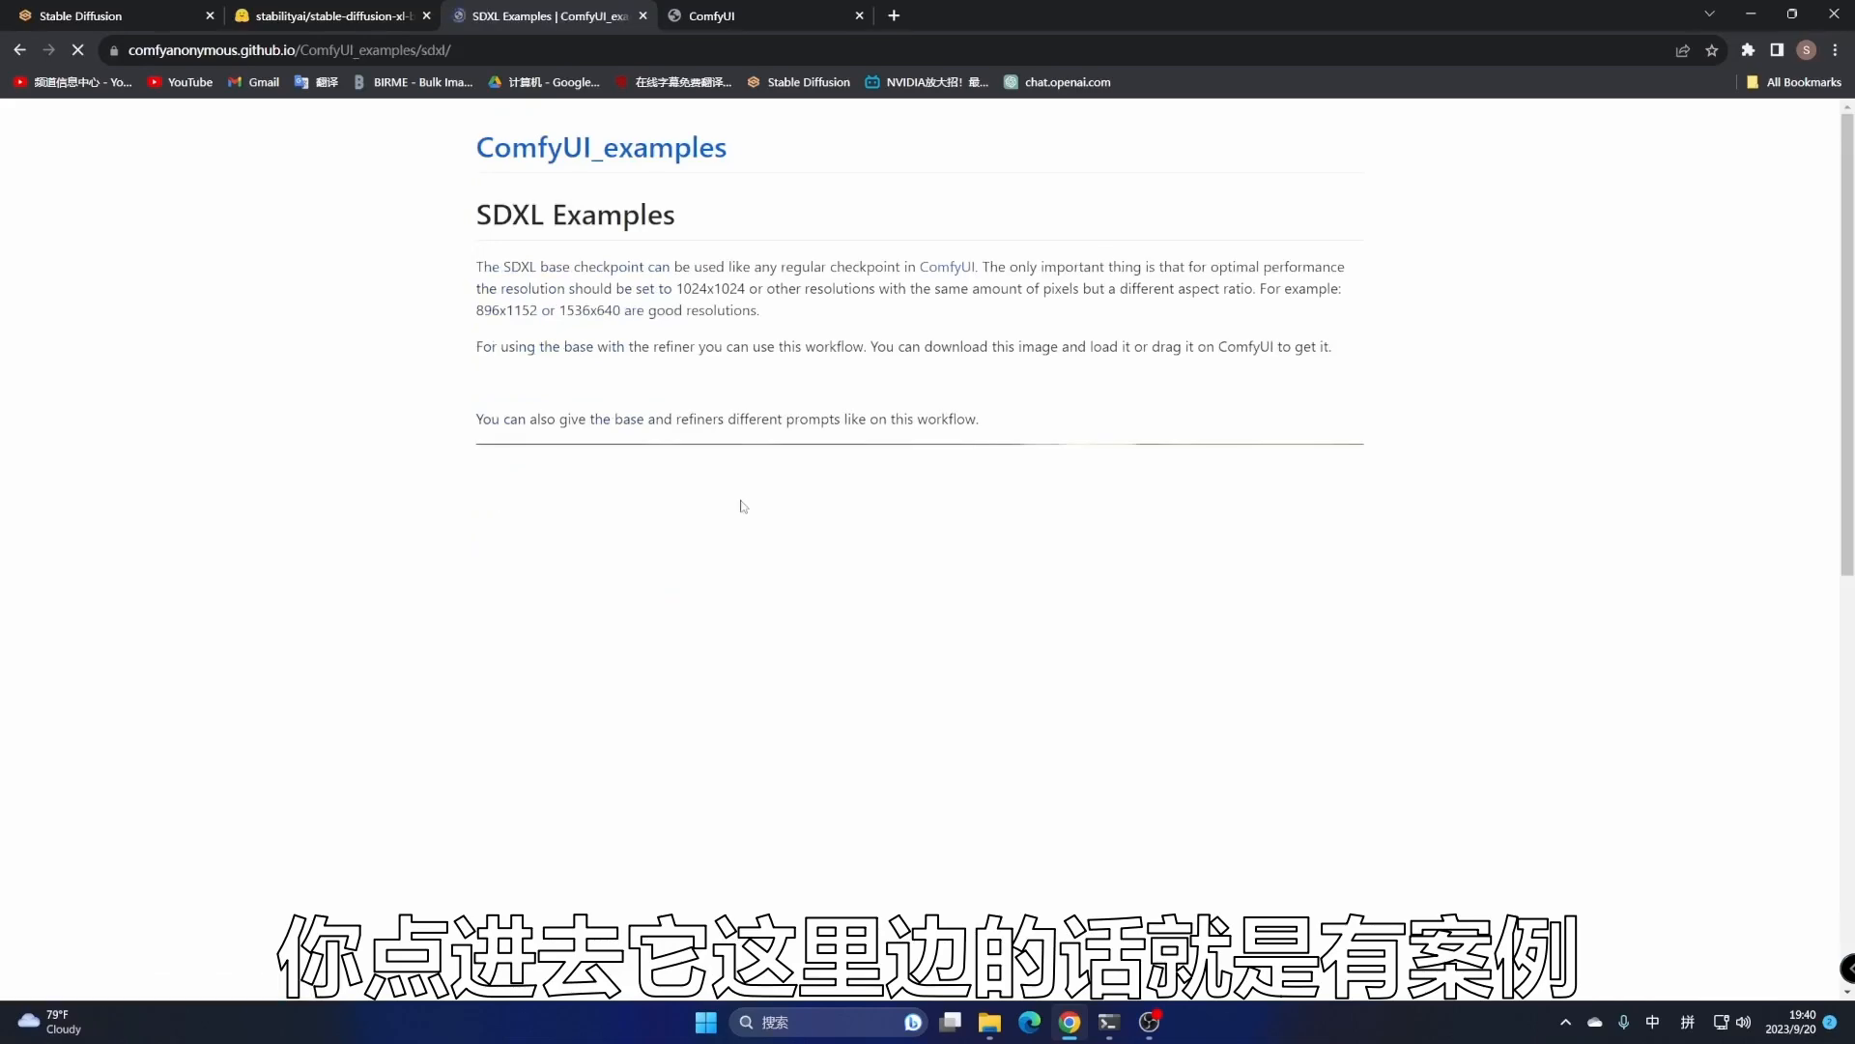
Save the first SDXL example image, the bottle picture, as 案例2.png in the 选定AI图片 folder
drag(1509, 563, 1527, 71)
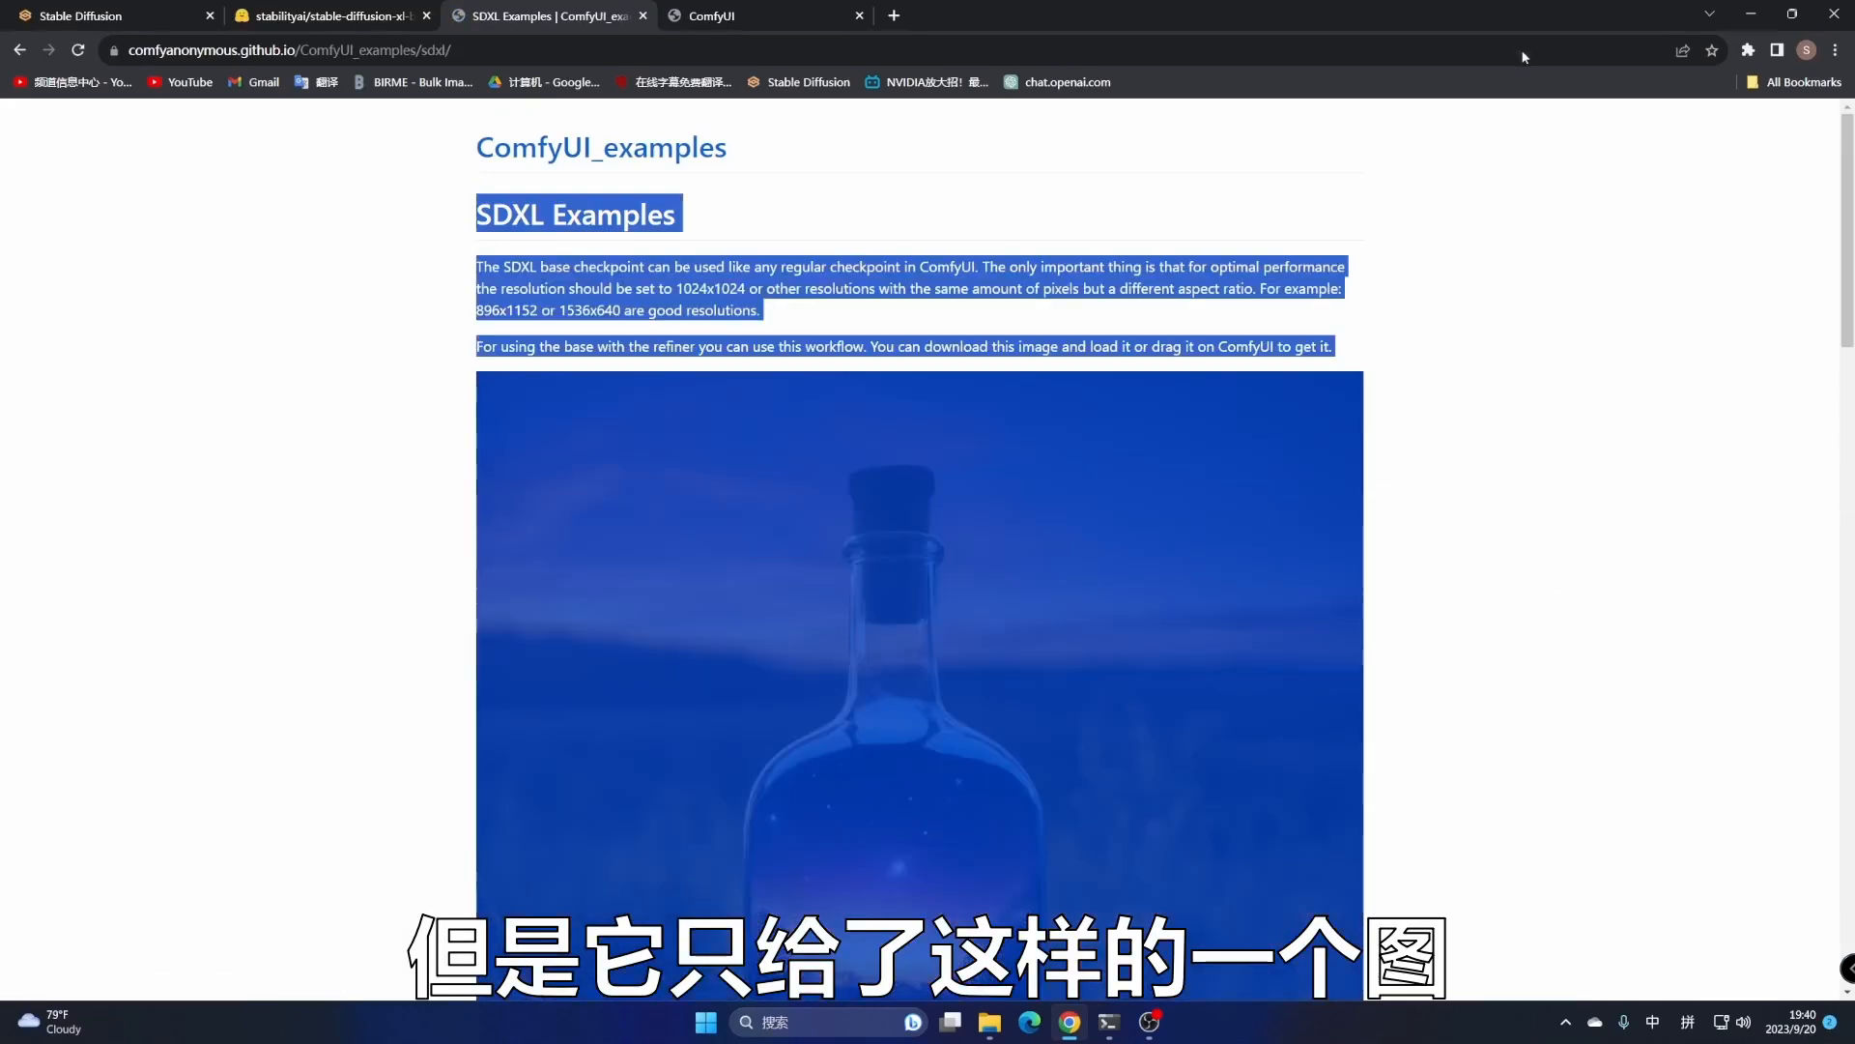
click(1529, 485)
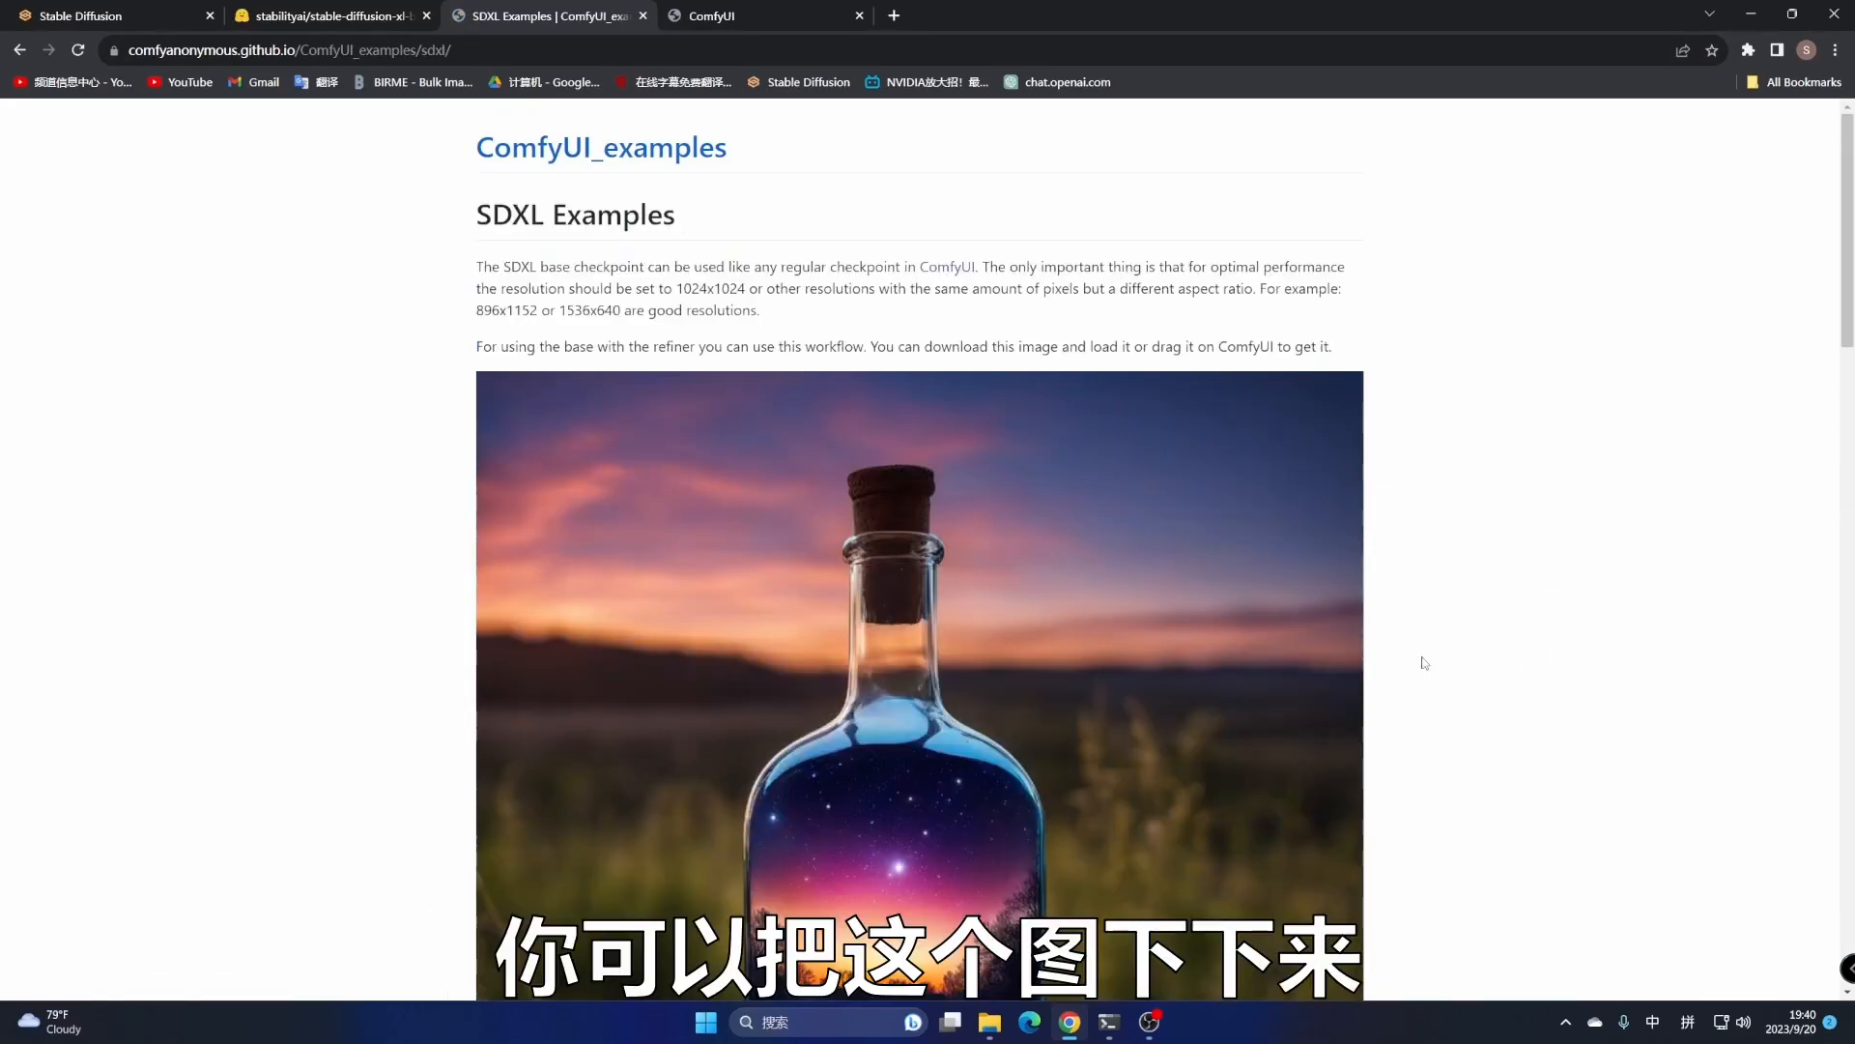
right_click(896, 661)
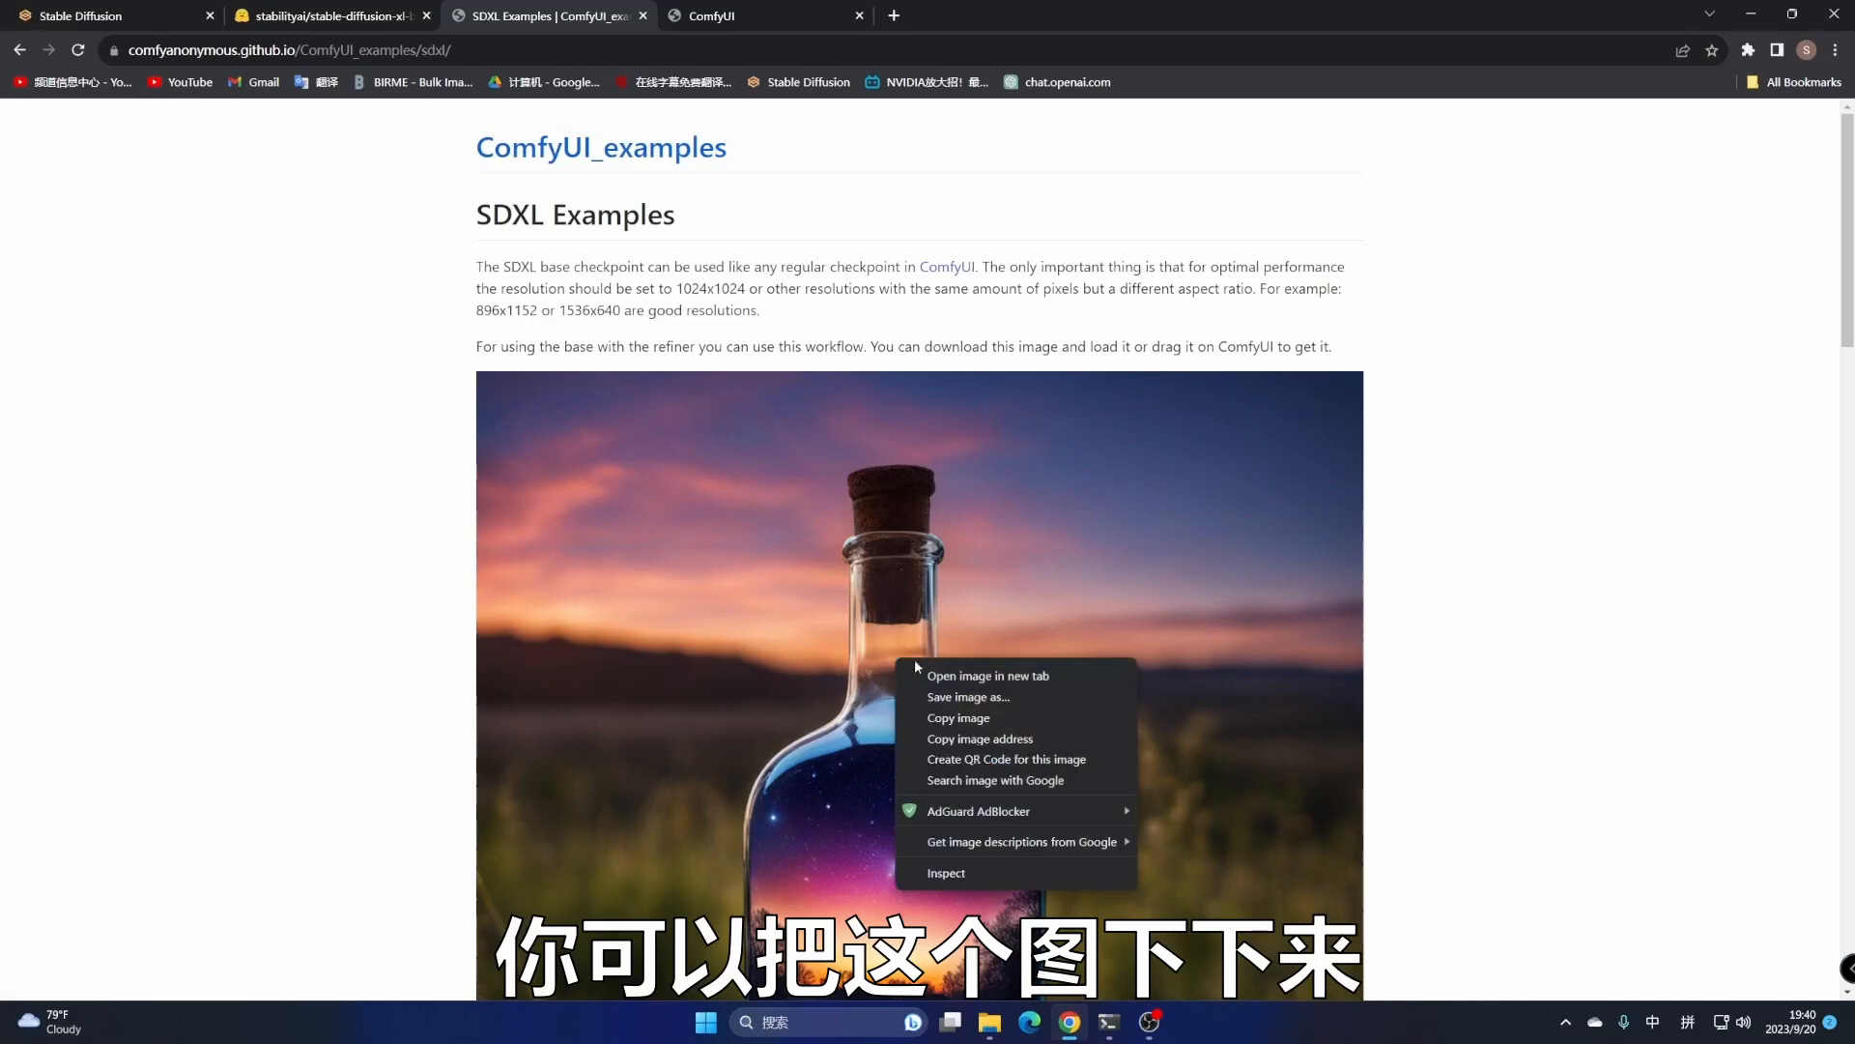
click(943, 702)
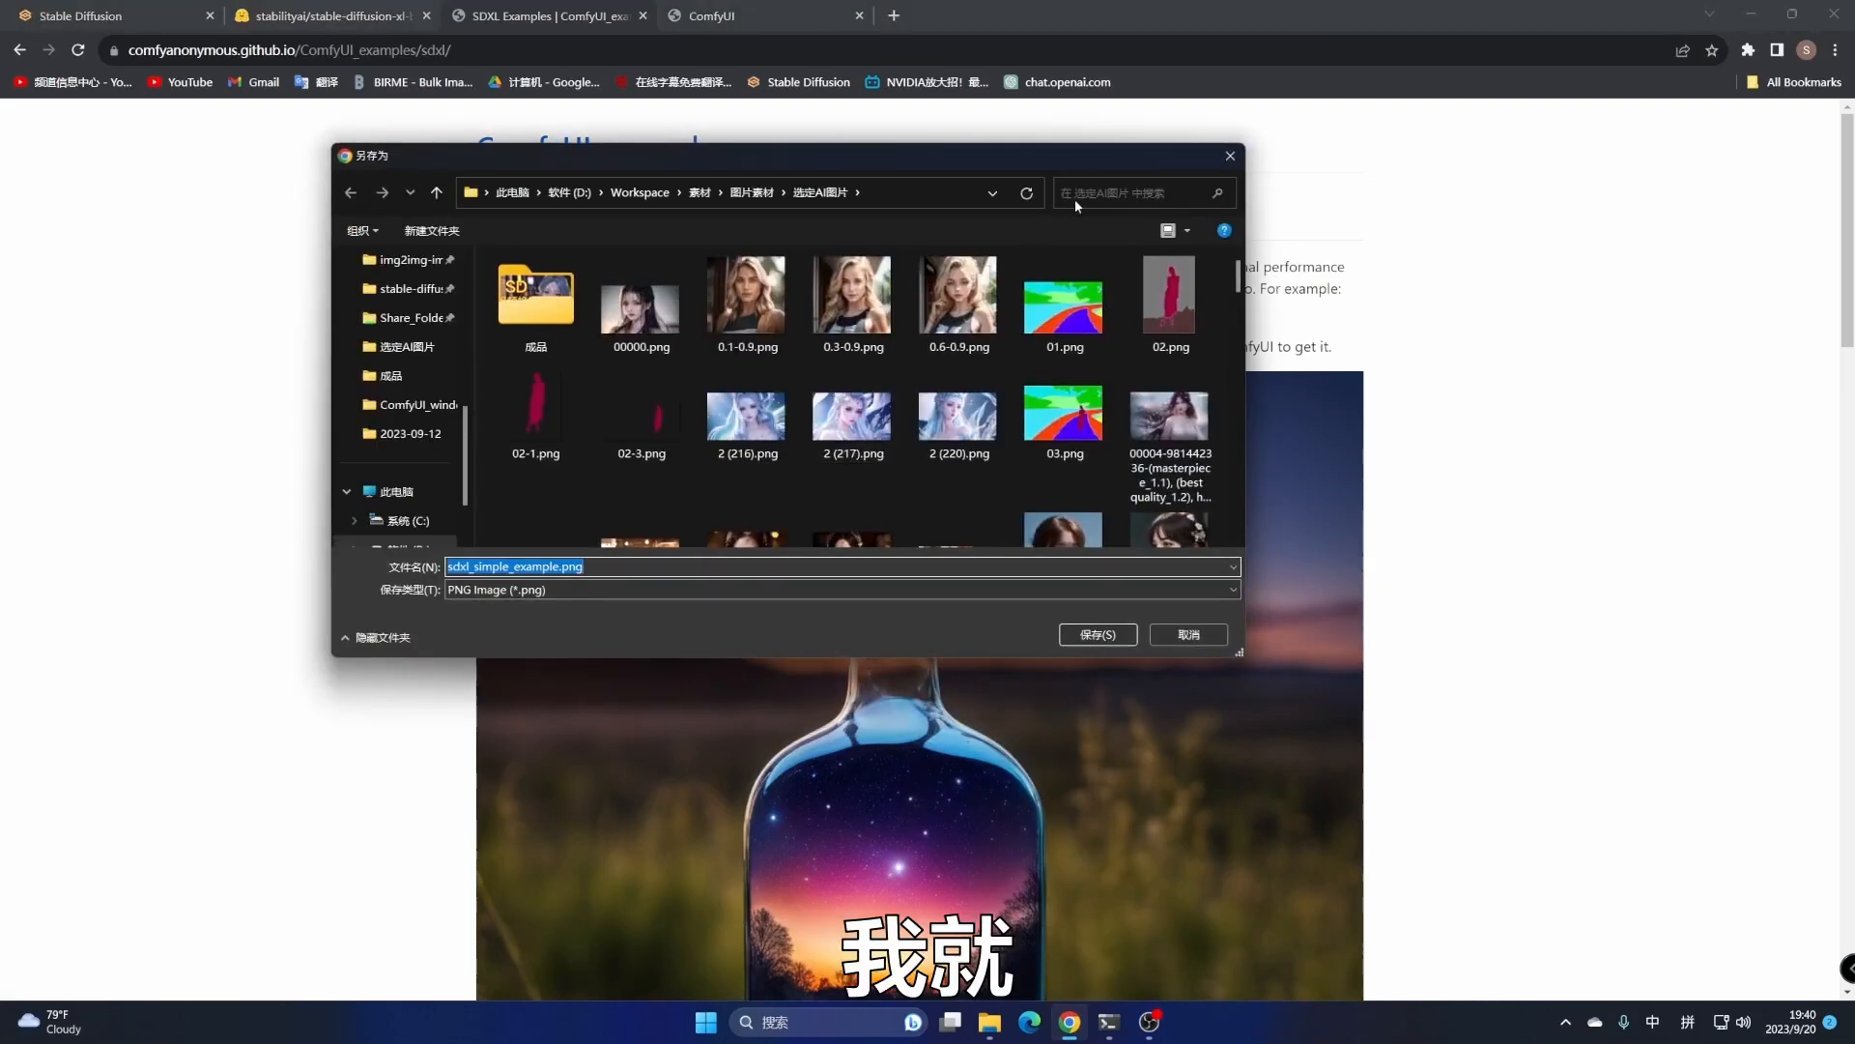
click(1090, 189)
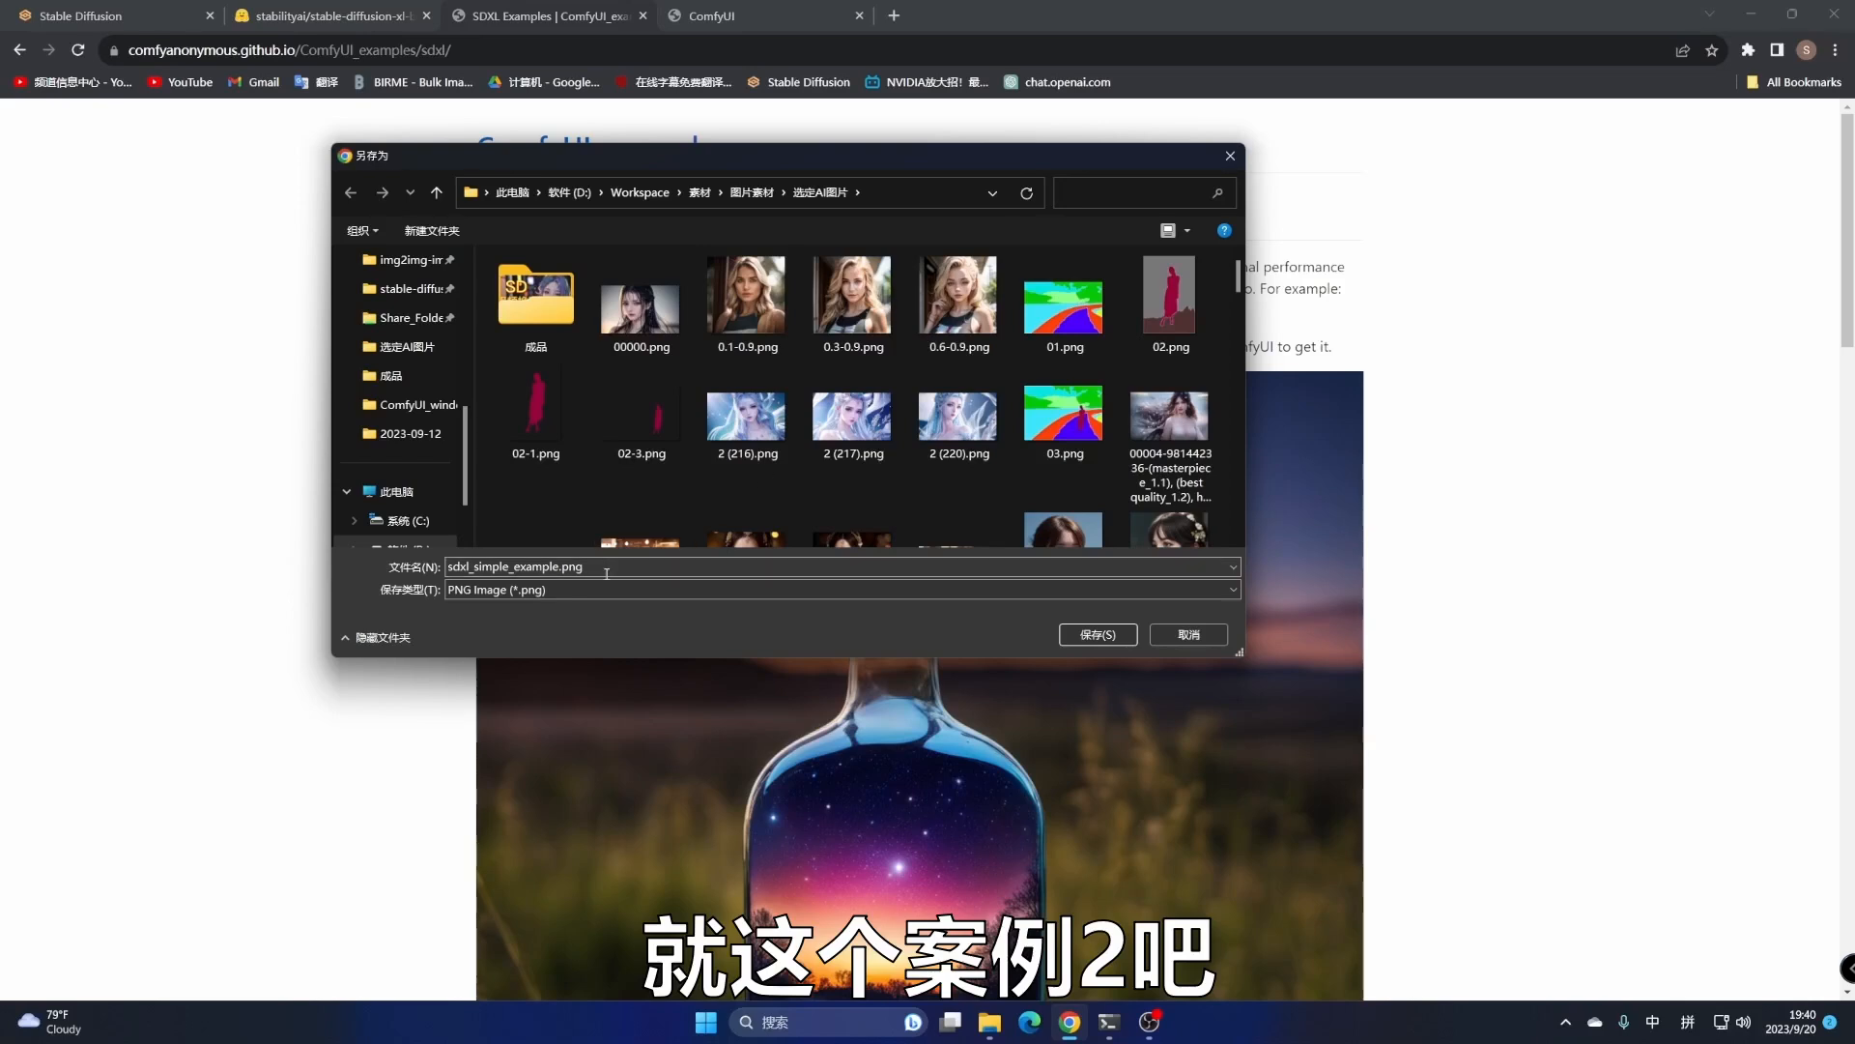
click(460, 567)
text(anli)
key(space)
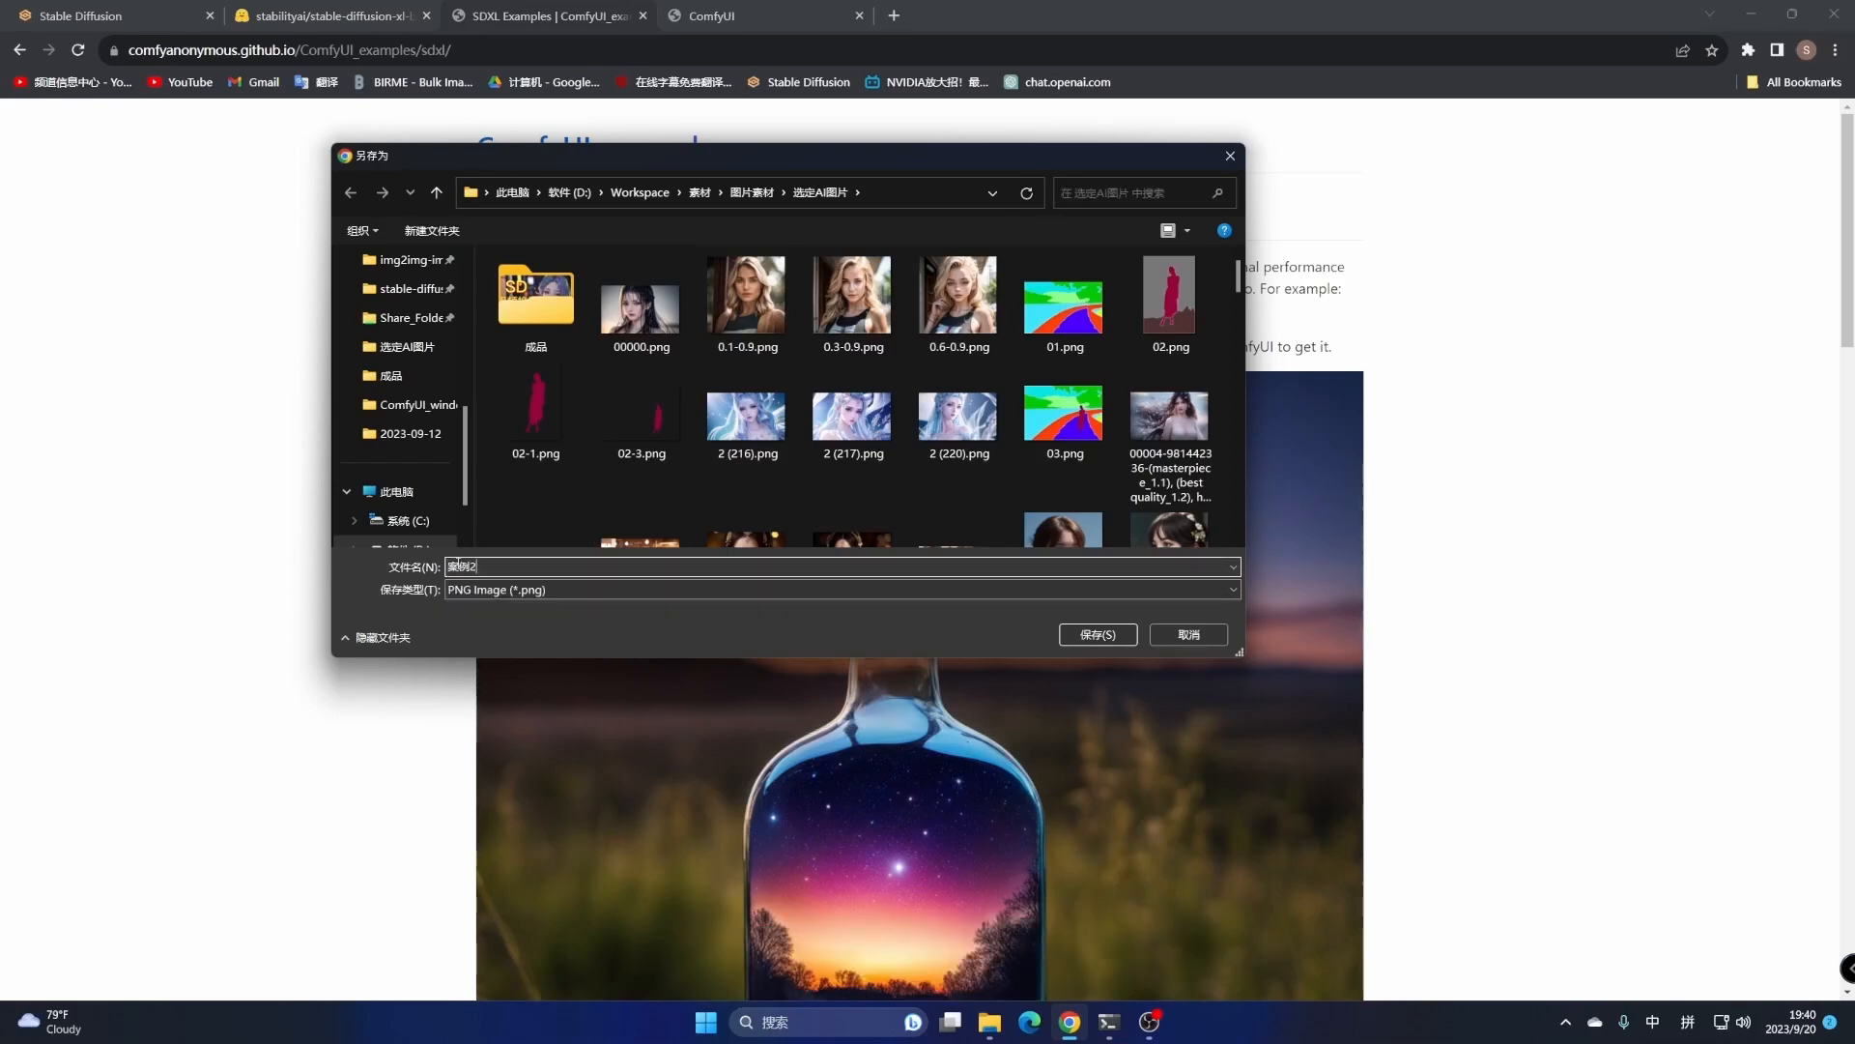
click(1098, 634)
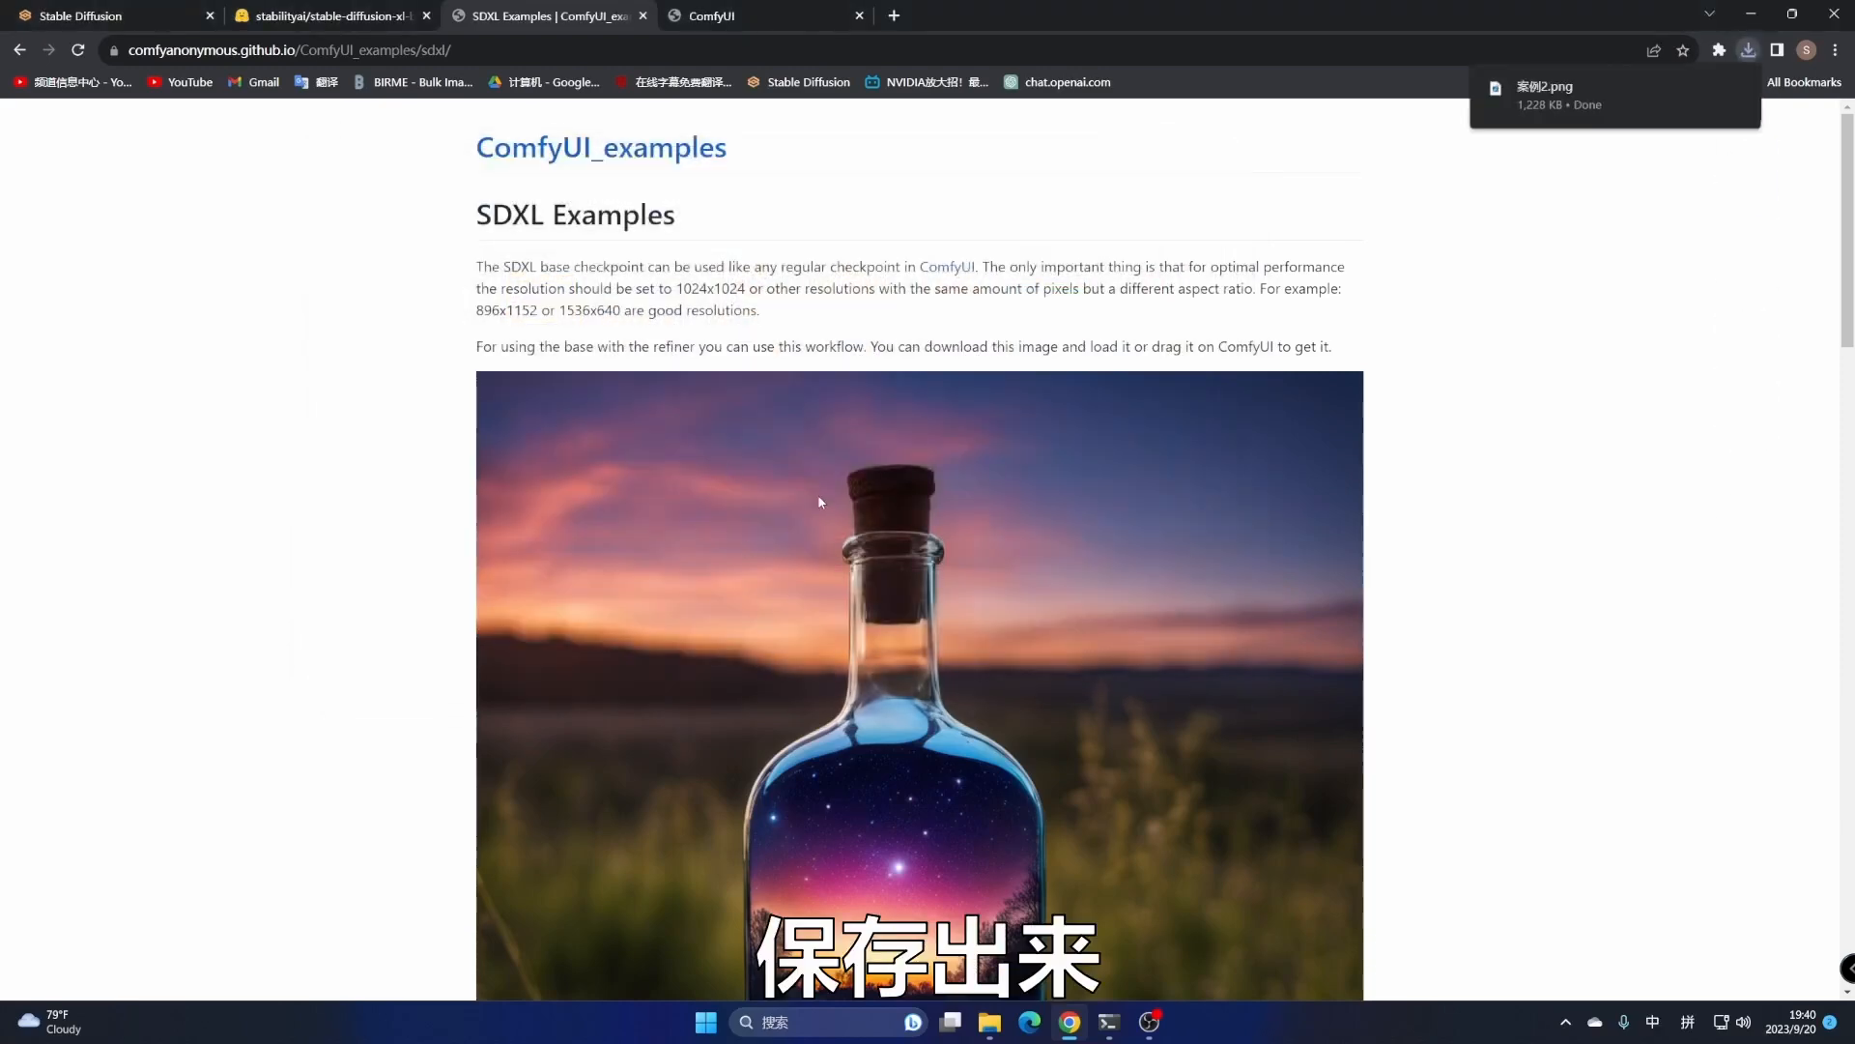
Switch to ComfyUI and save the current SDXL workflow as SDXL1.json
click(774, 13)
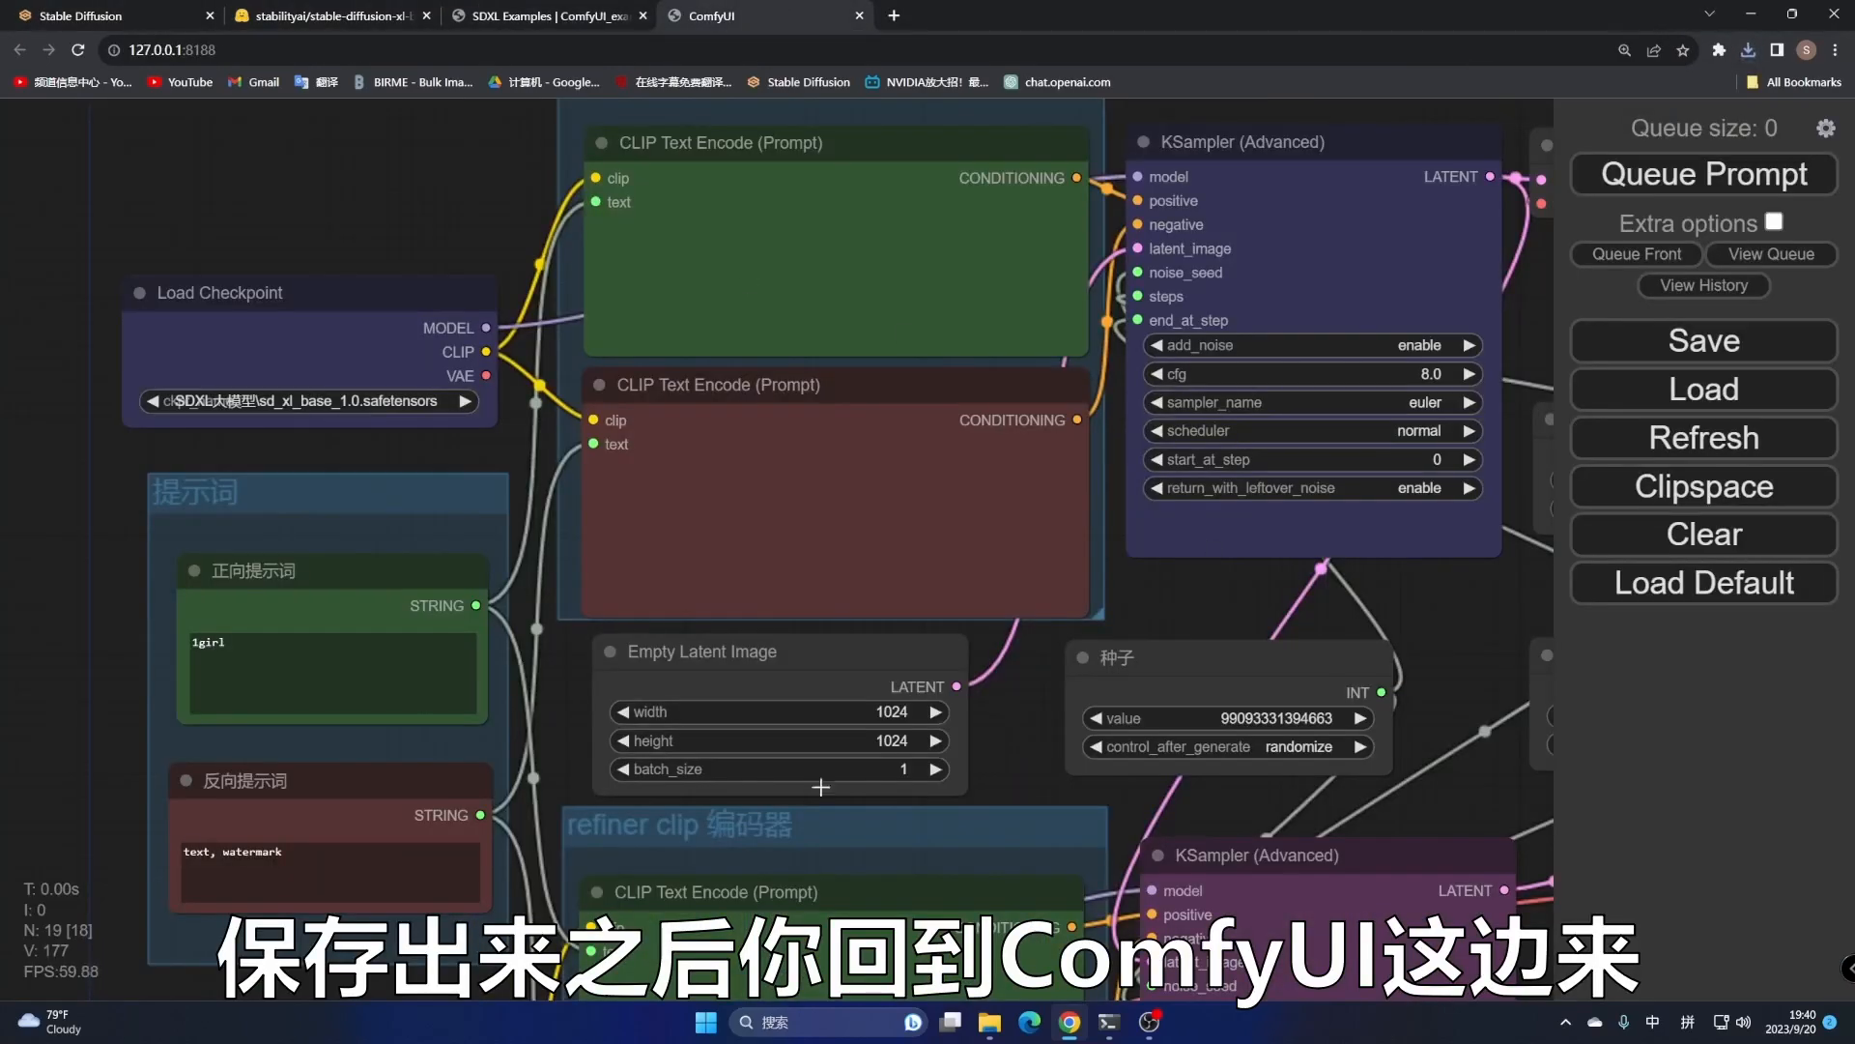
drag(1223, 615, 1047, 467)
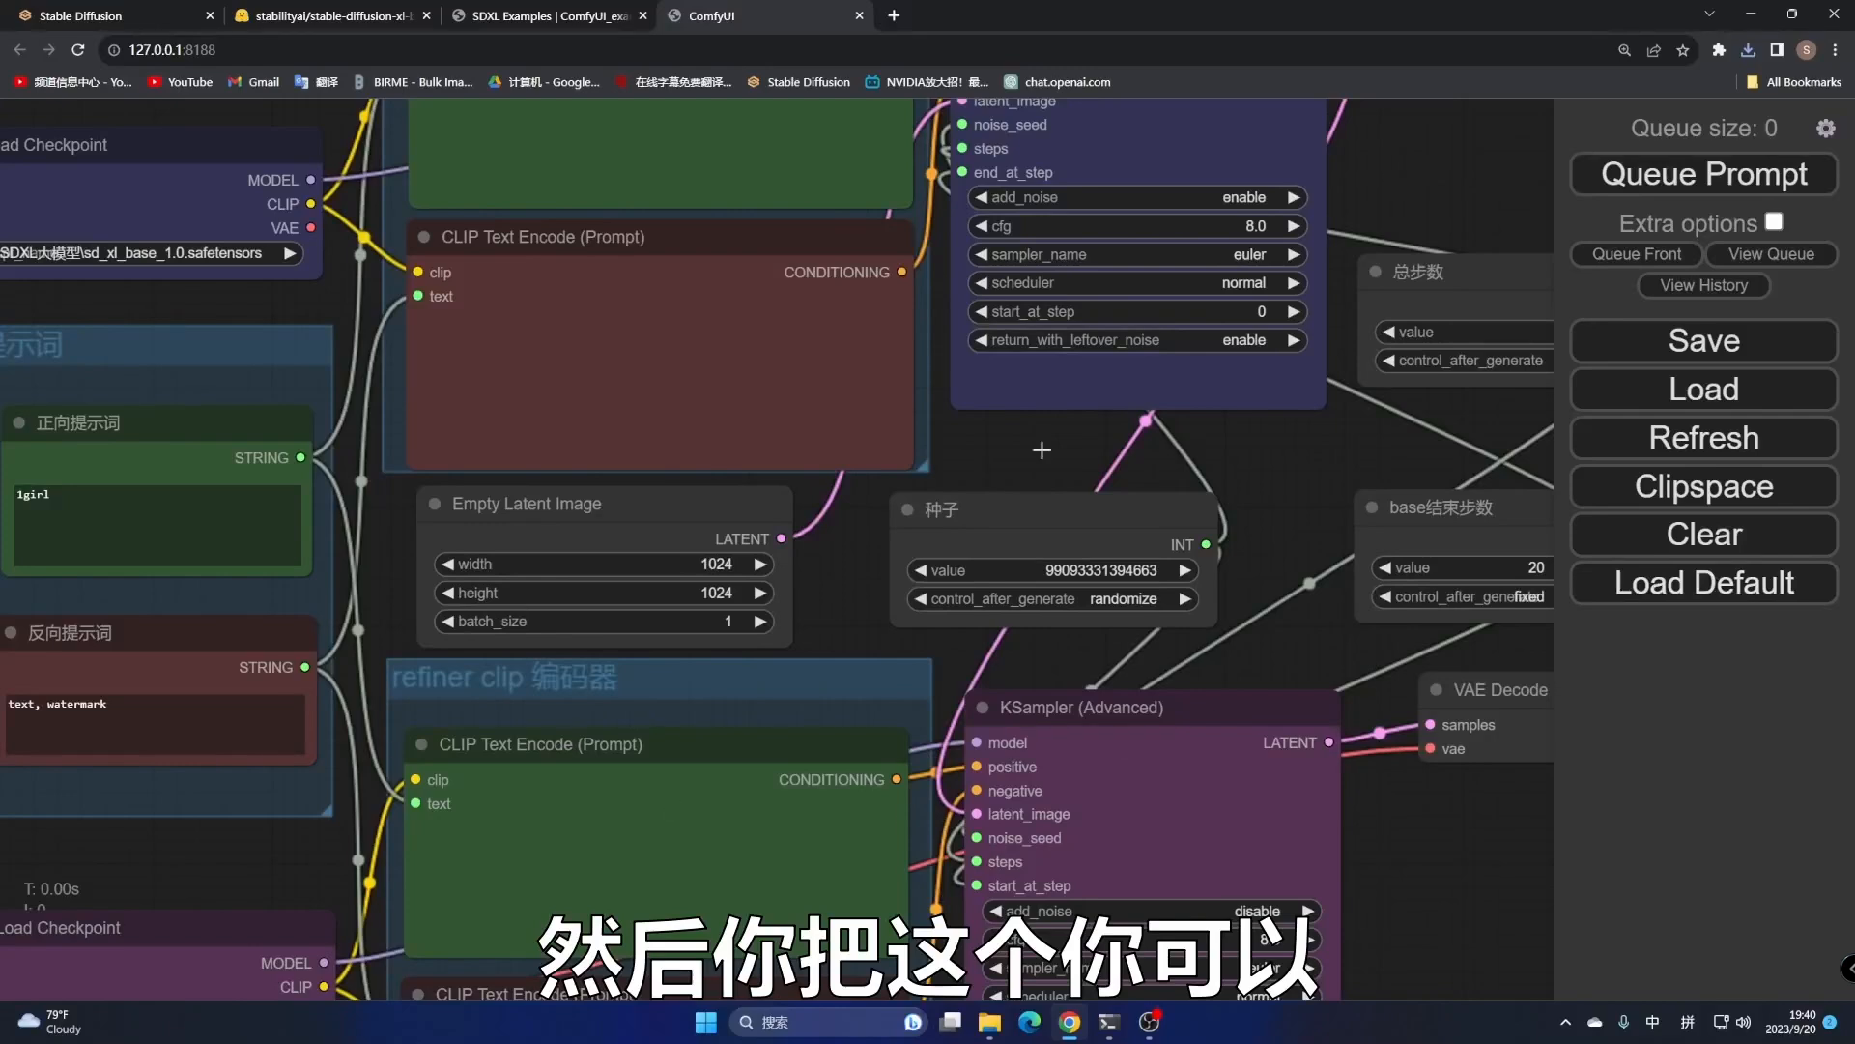
click(1682, 340)
drag(794, 147, 743, 146)
text(SDXL1.json)
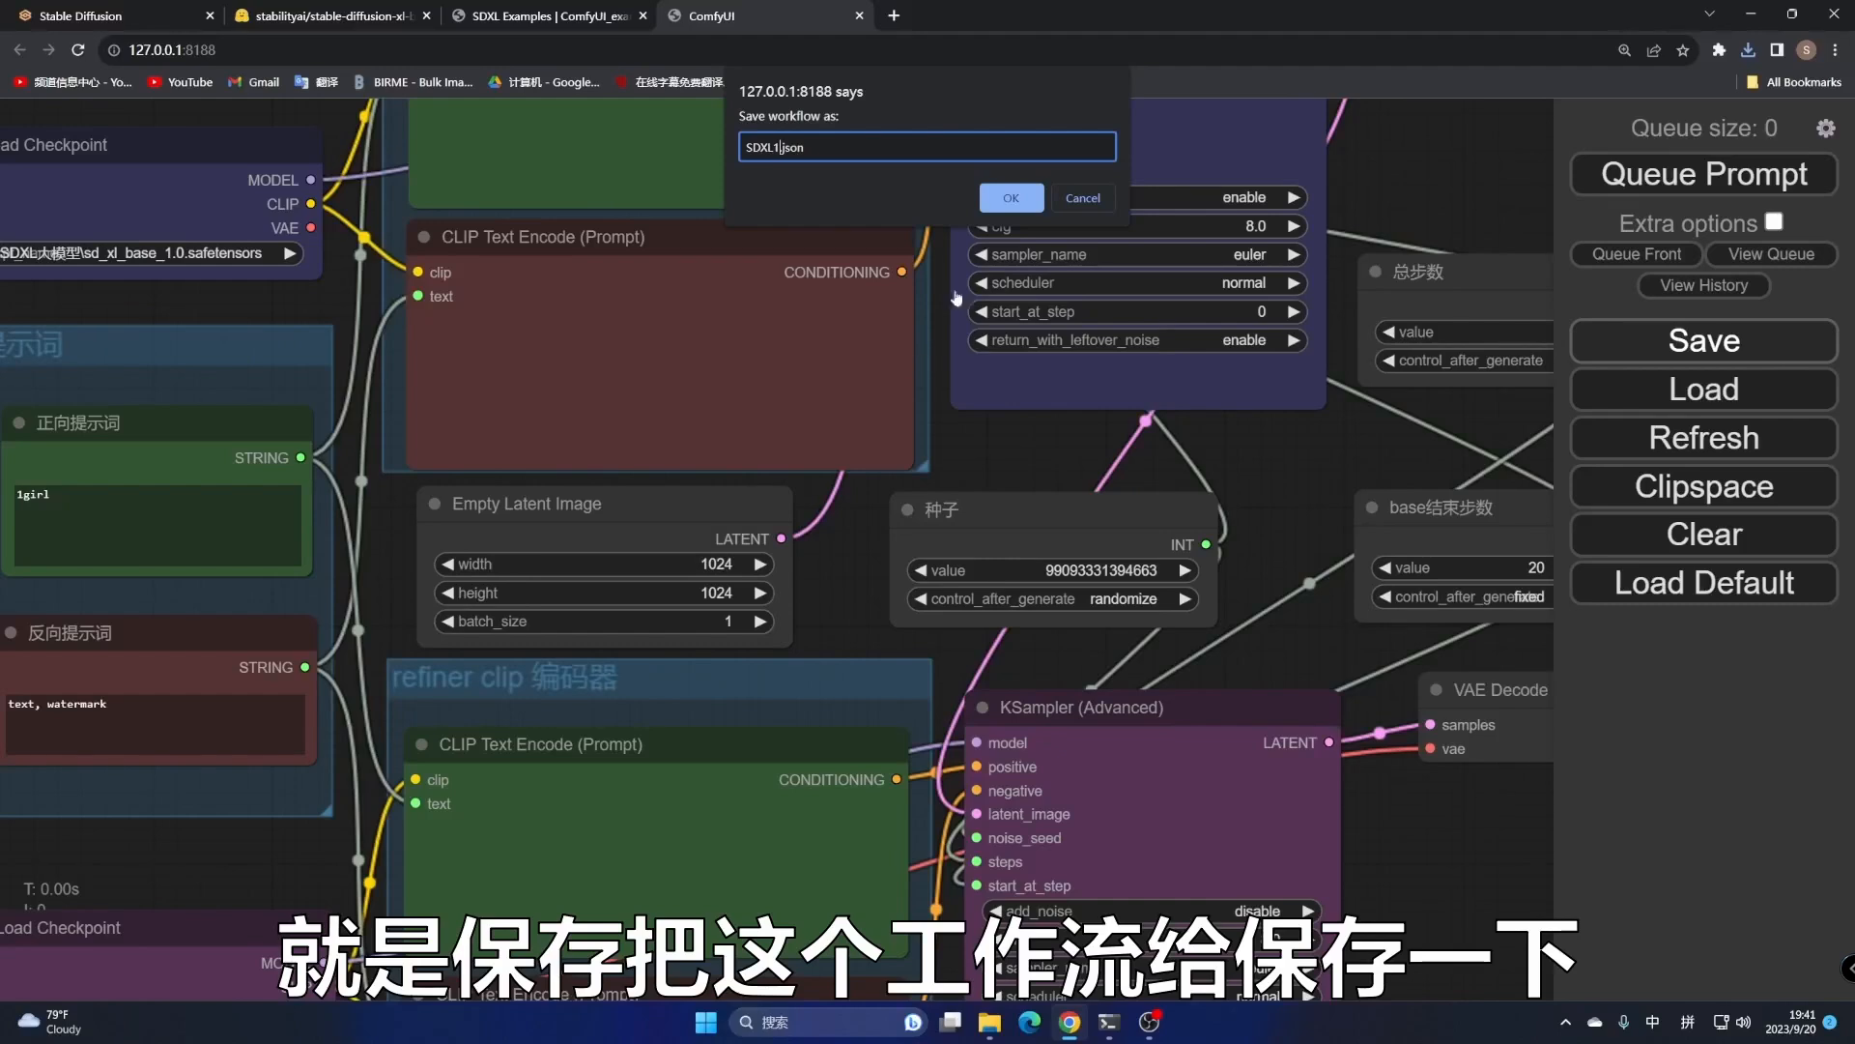
click(1014, 203)
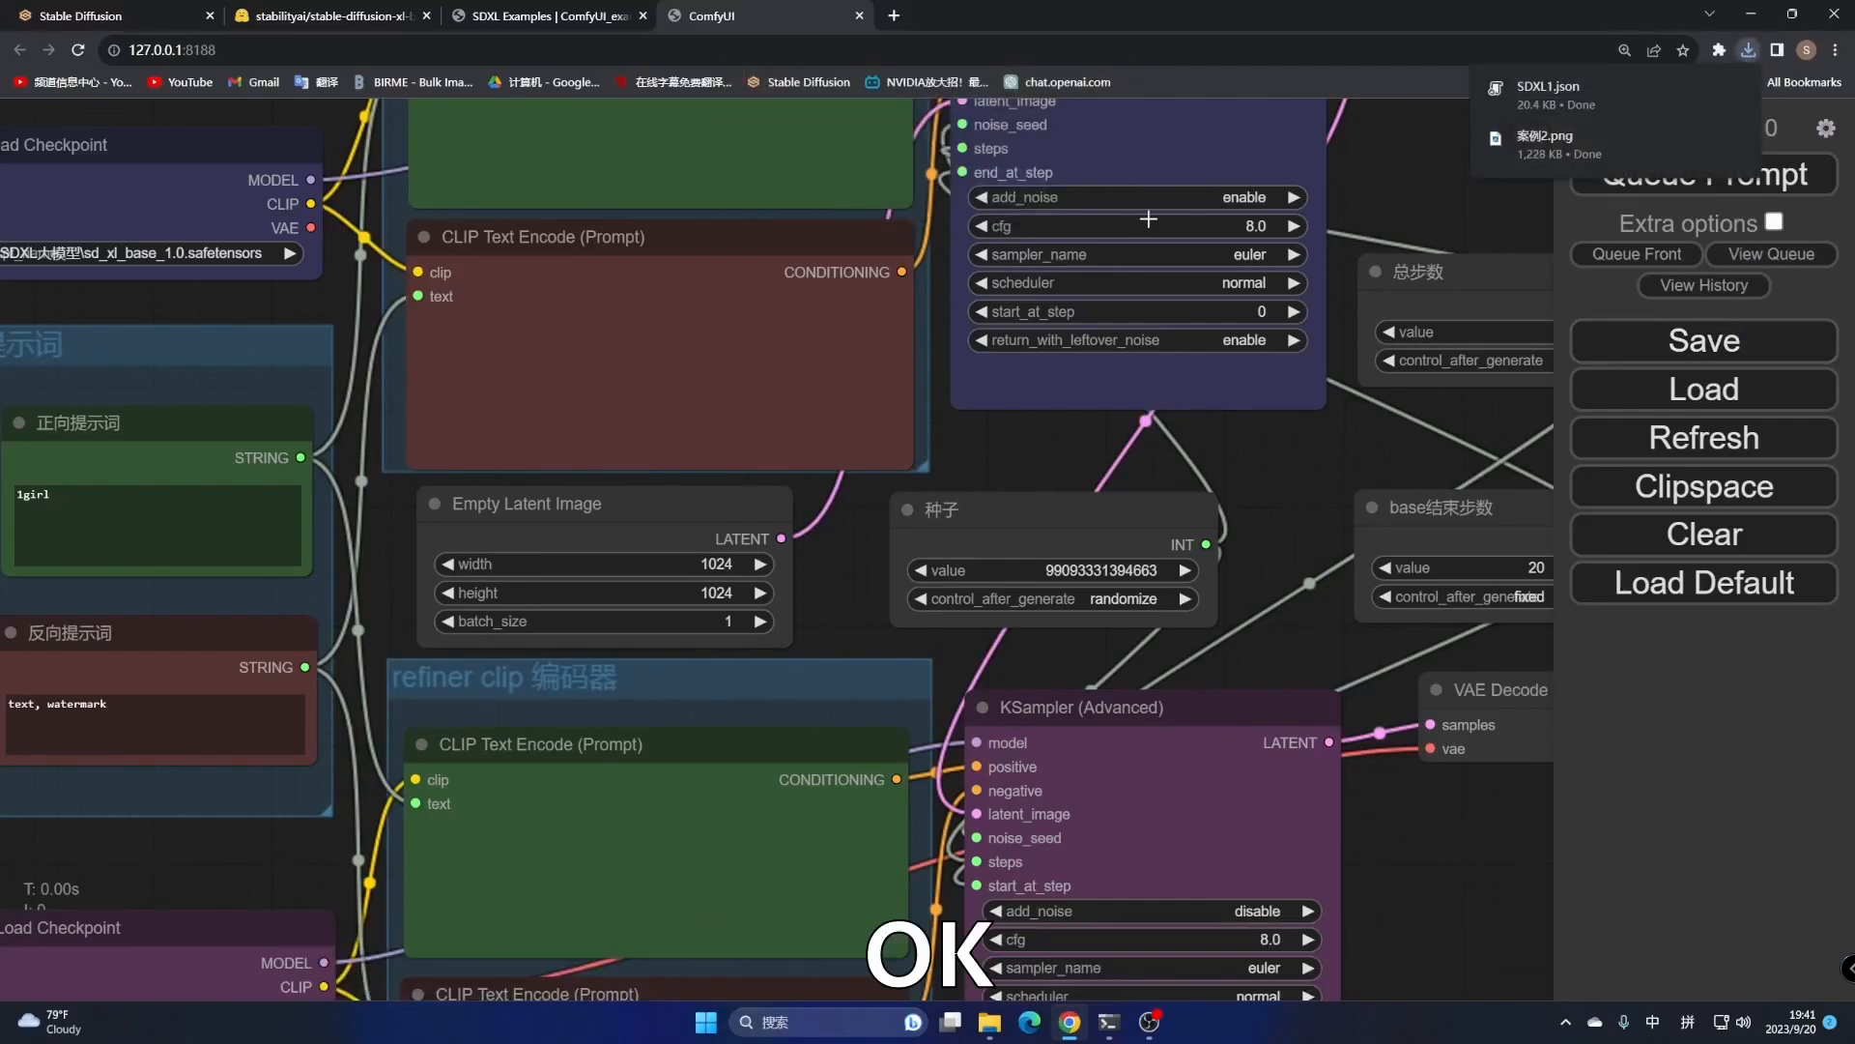
Clear the current workflow and load the example workflow from 案例2.png in the 选定AI图片 folder
click(1746, 541)
click(1010, 155)
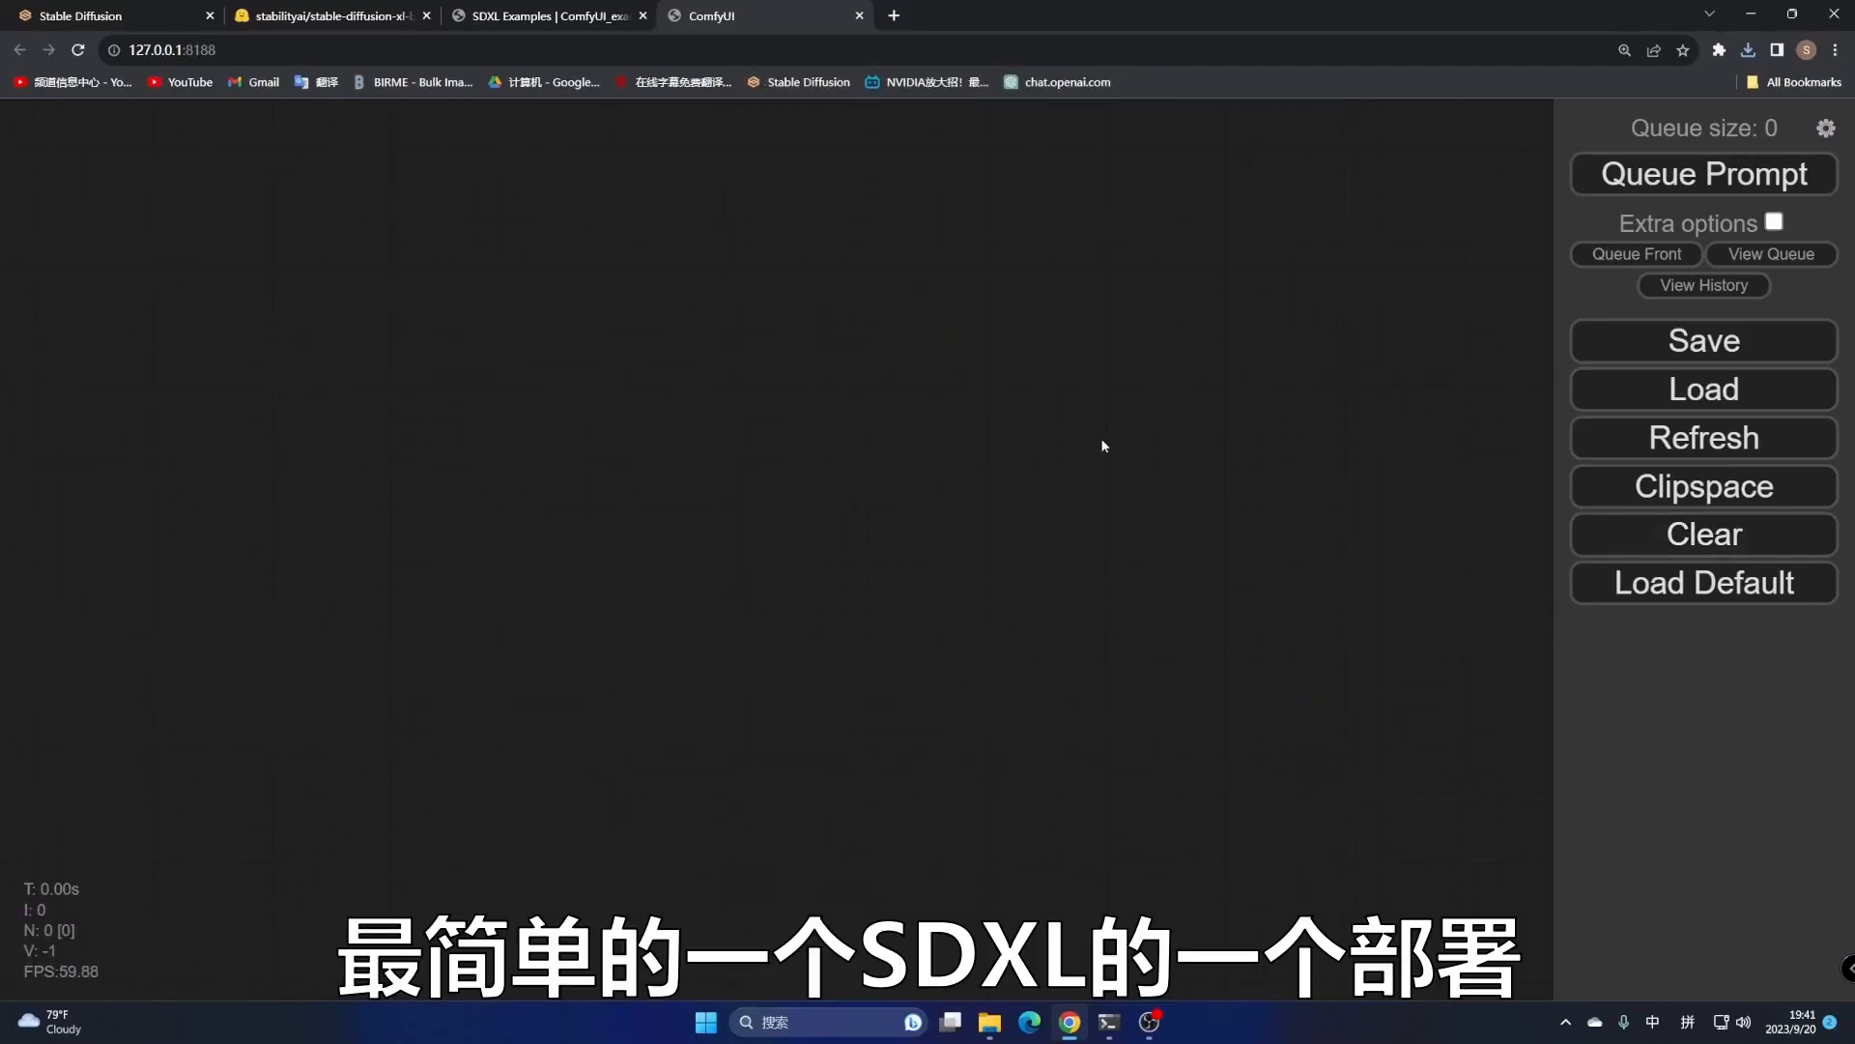
click(1715, 394)
scroll(410, 439, down, 3)
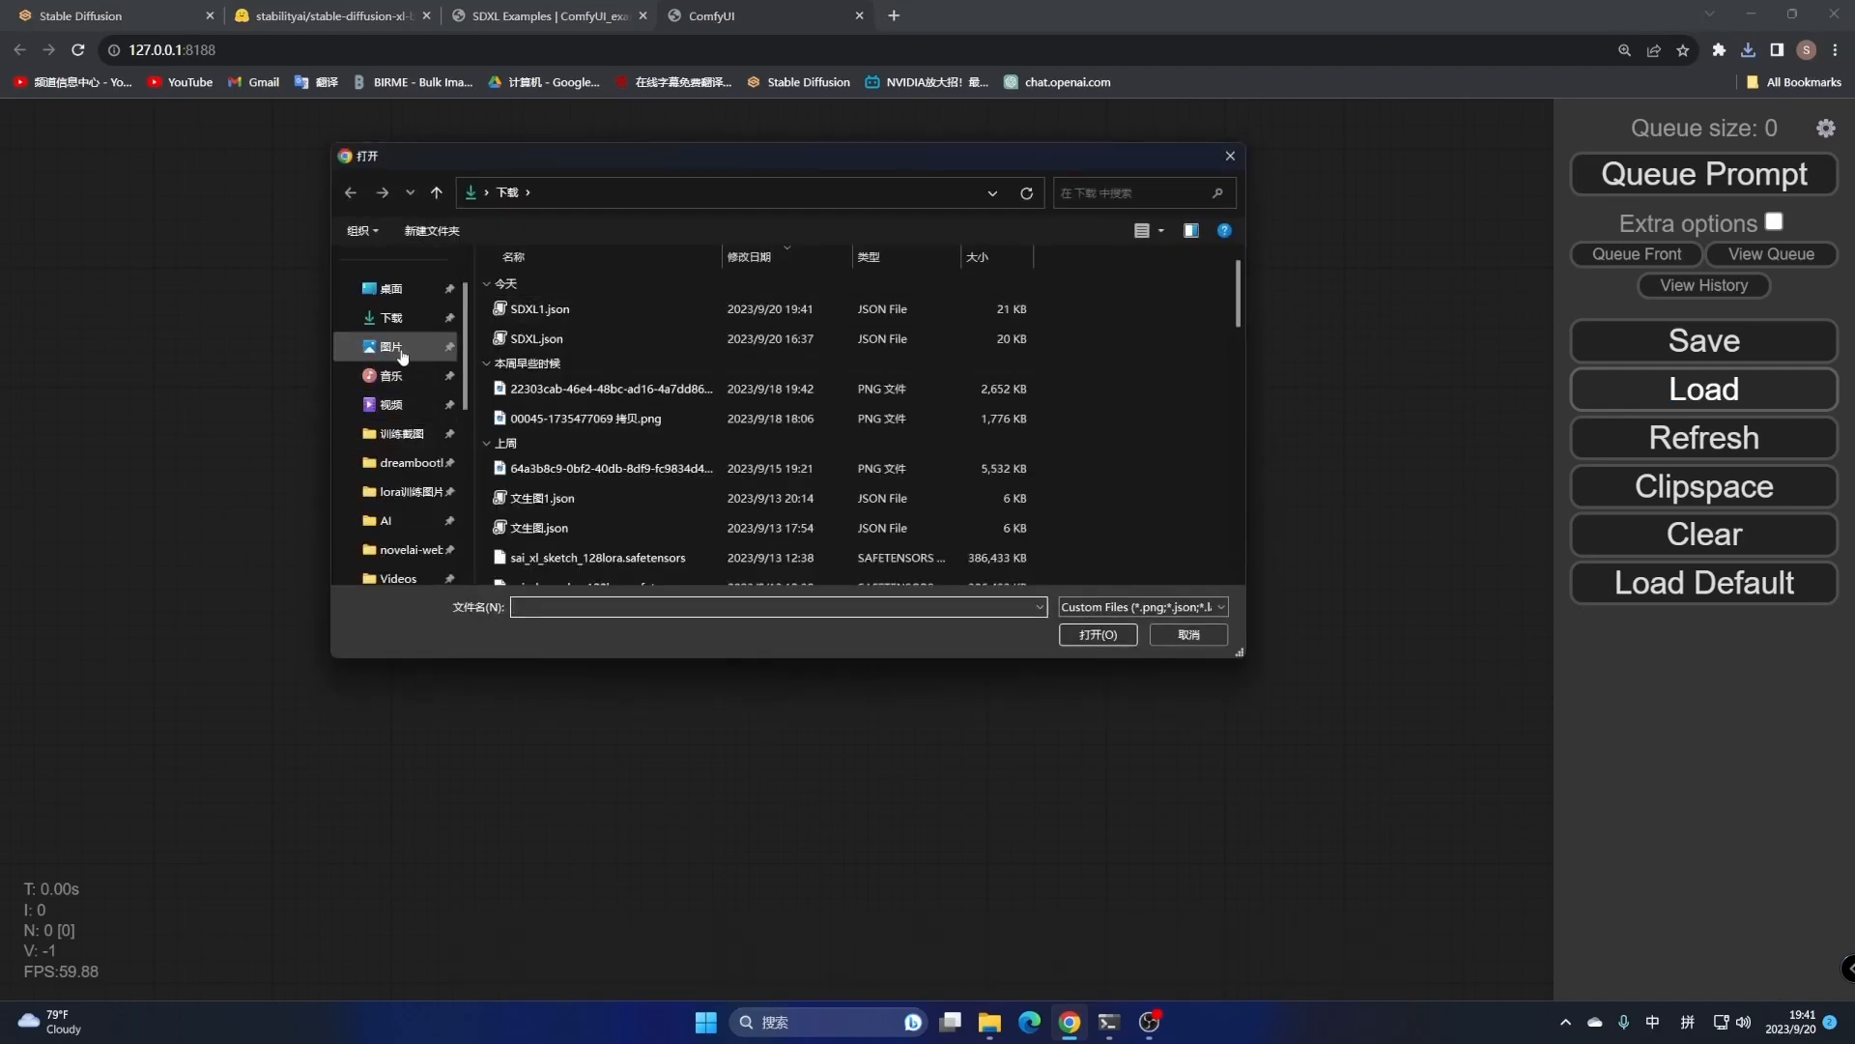
scroll(420, 512, down, 5)
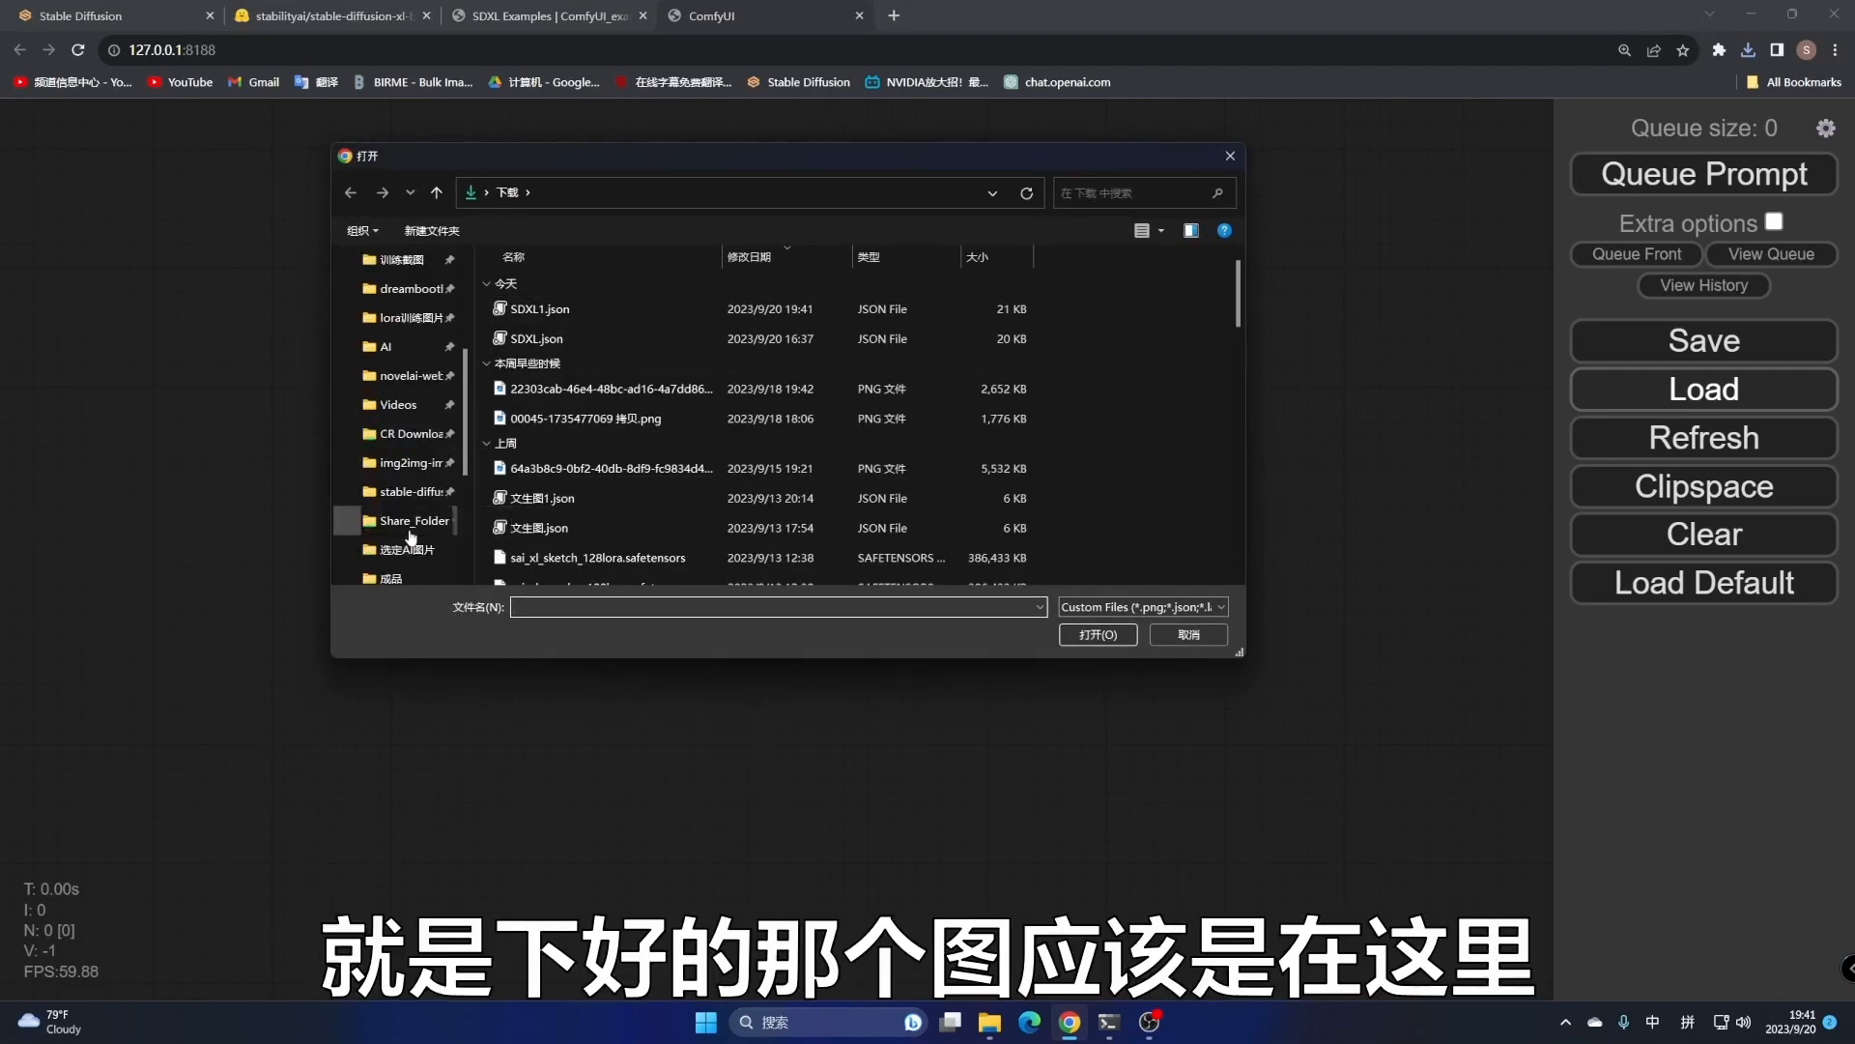
click(406, 525)
click(1116, 190)
text(案例)
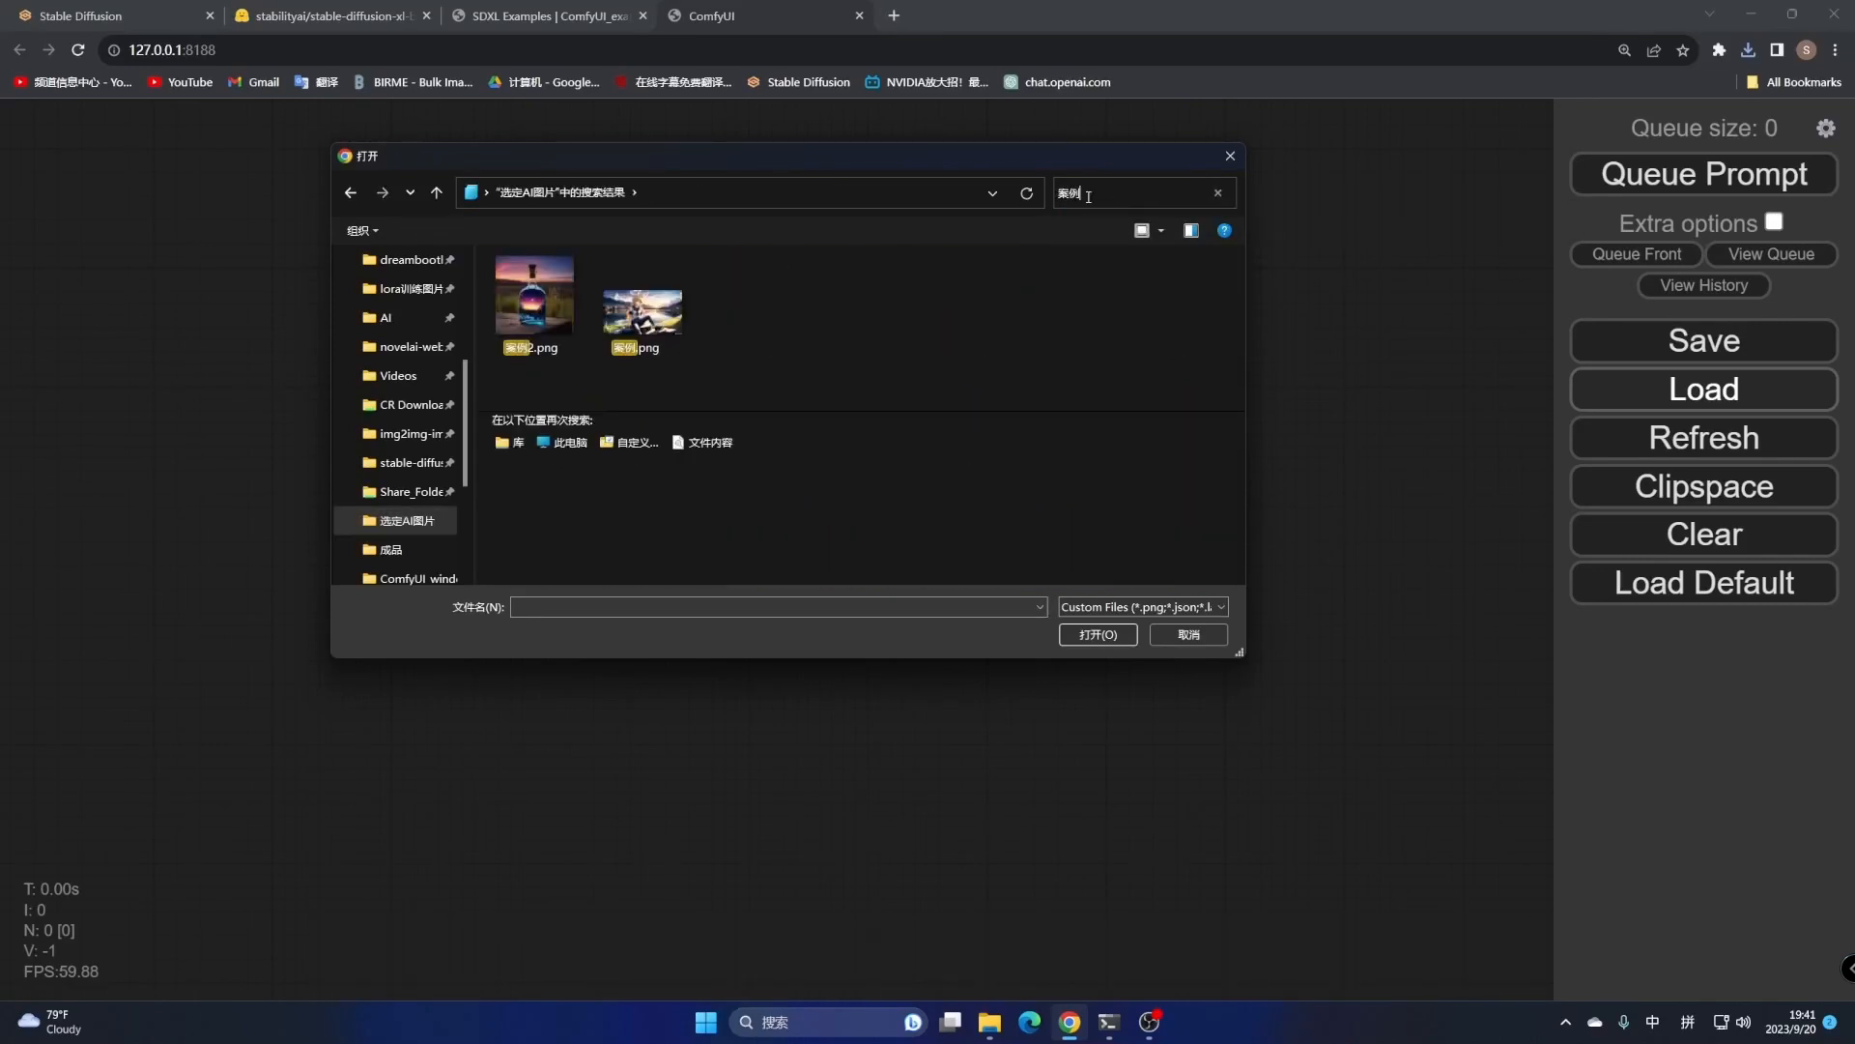
click(535, 300)
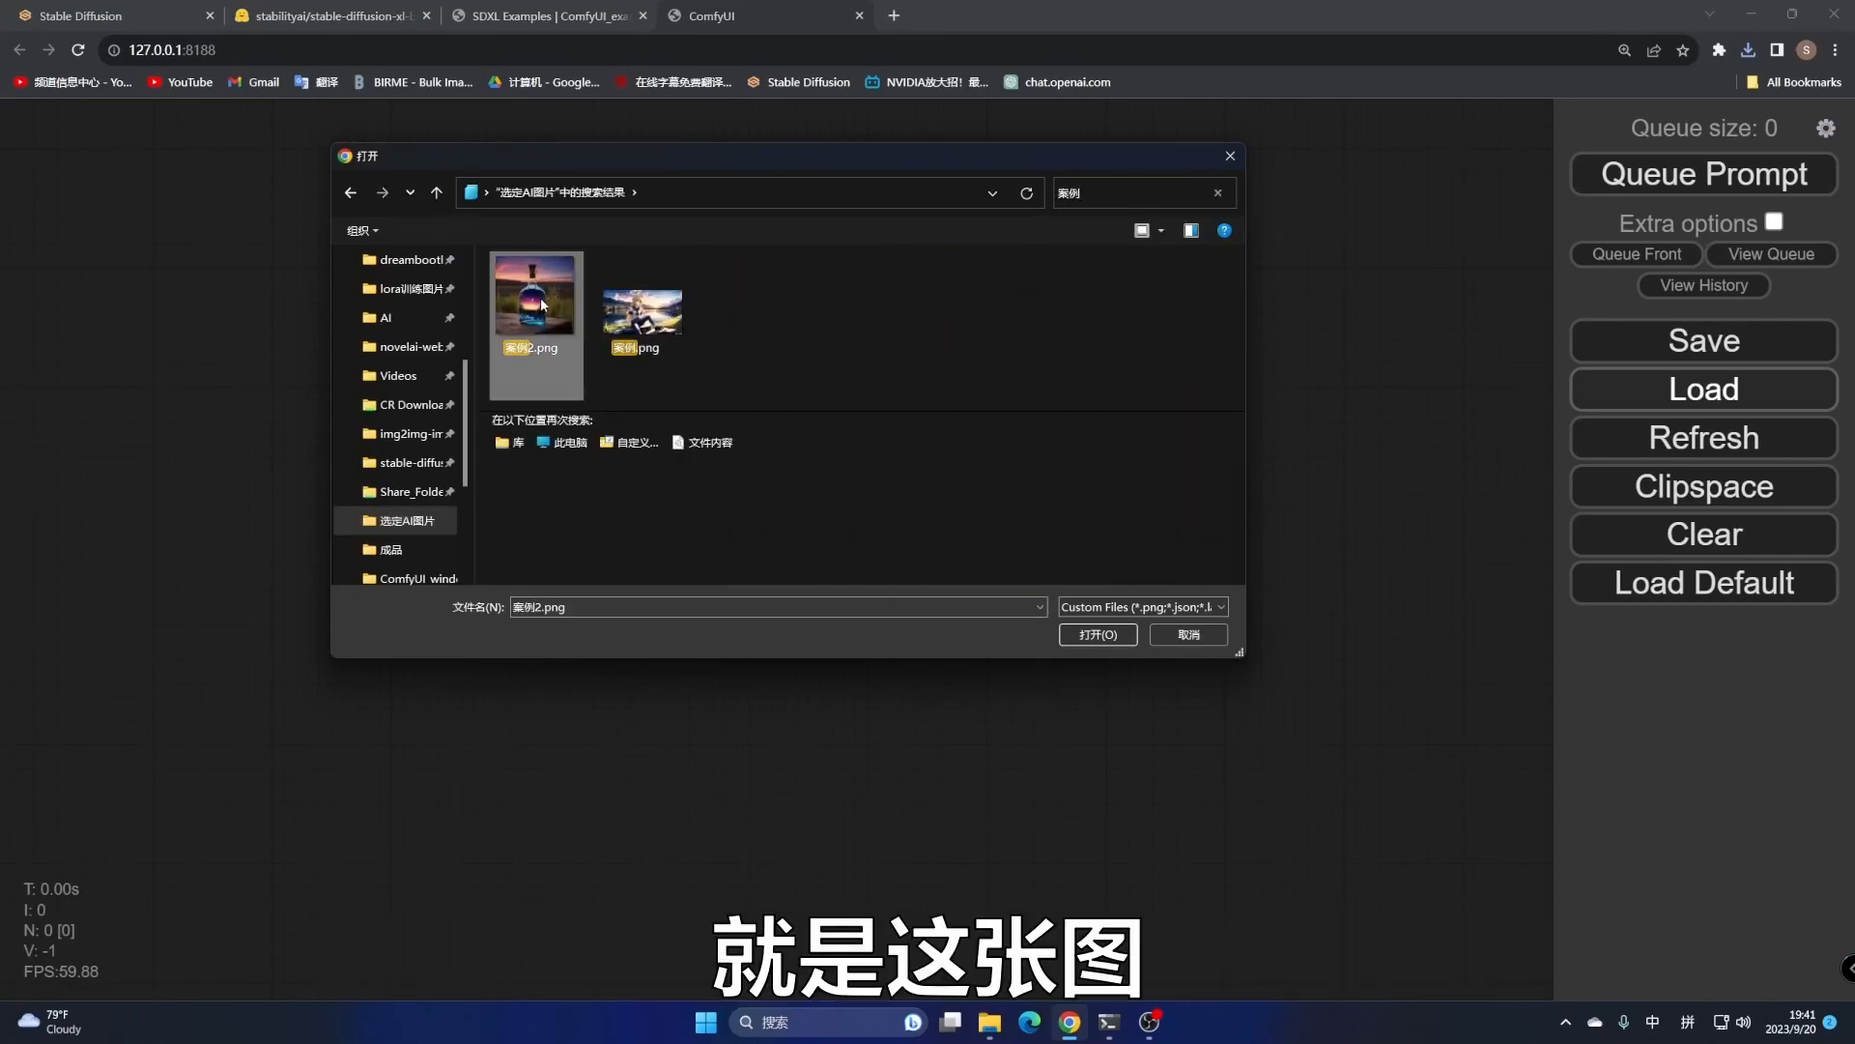
click(1084, 635)
Examine the loaded example workflow, including its base and refiner prompts, both samplers and their explanatory notes
drag(1044, 435, 1042, 813)
drag(1072, 278, 900, 754)
scroll(848, 555, down, 5)
drag(646, 523, 705, 179)
scroll(1283, 332, up, 3)
drag(1330, 322, 1067, 409)
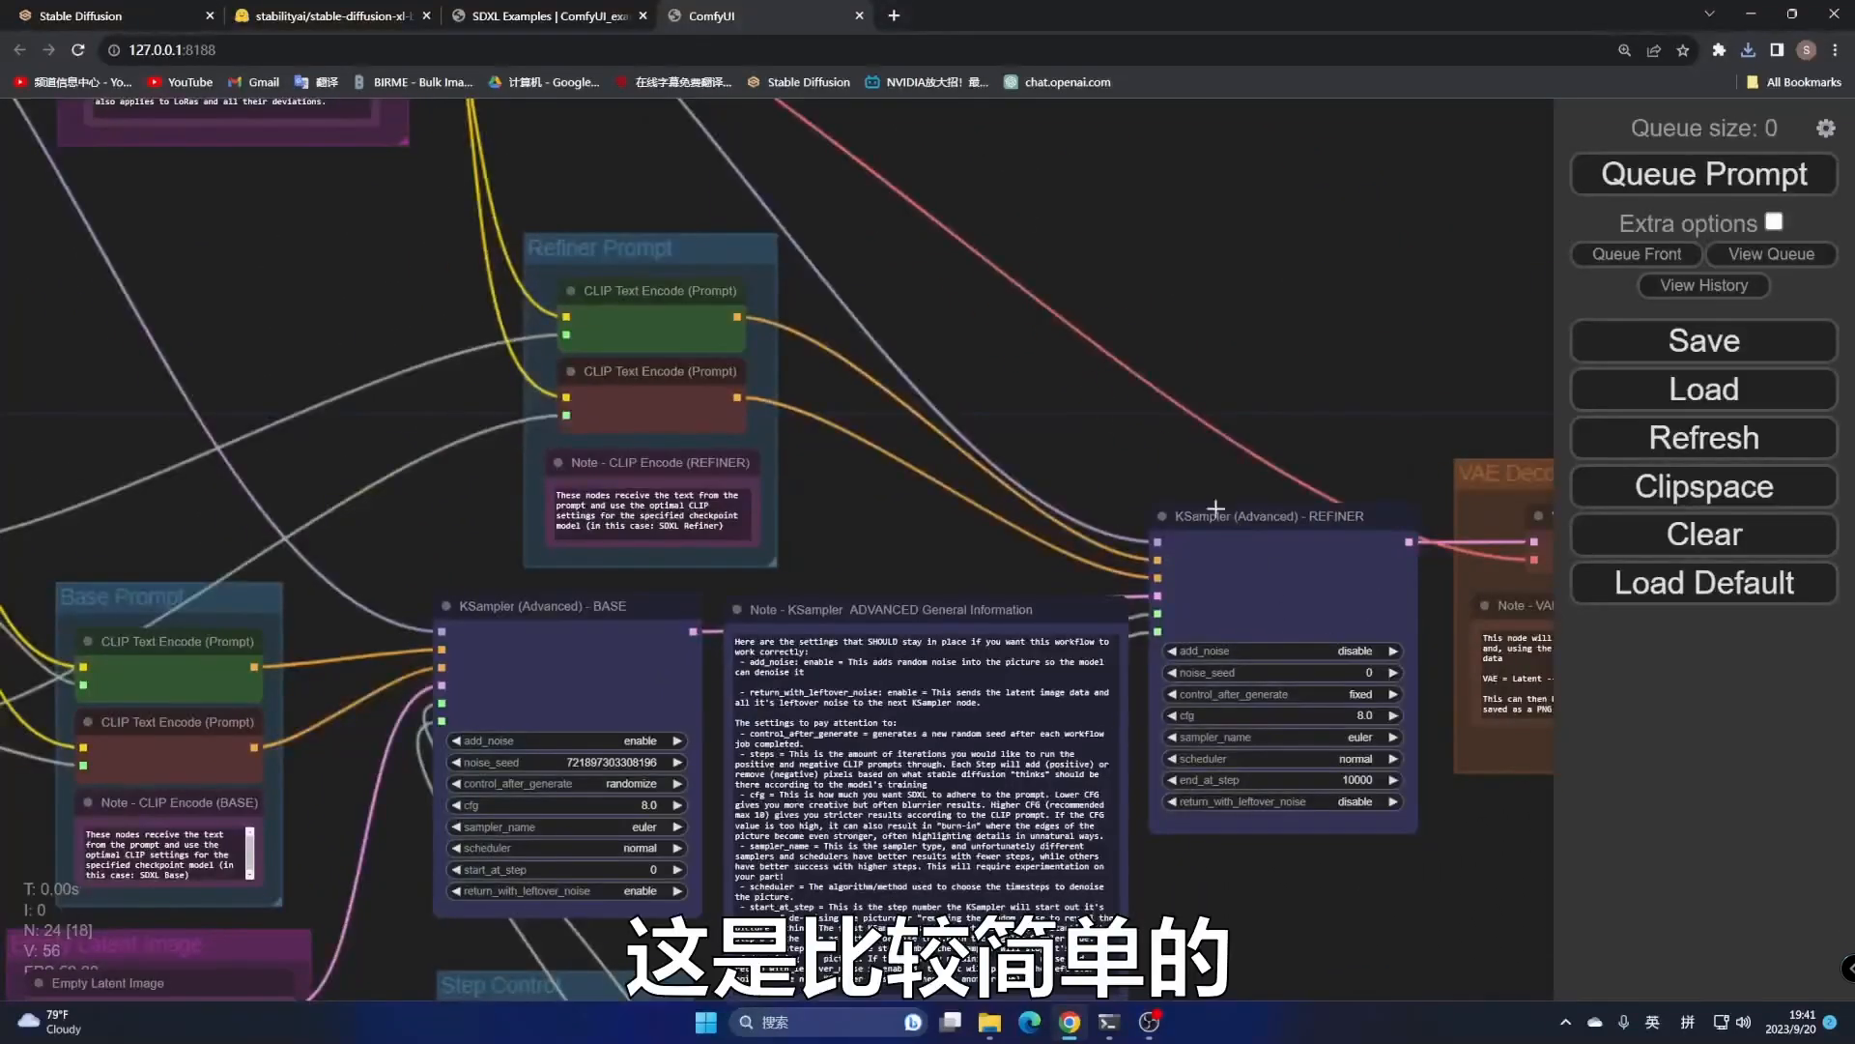
Clear the example workflow and load the saved SDXL1.json from the Downloads folder
click(1712, 541)
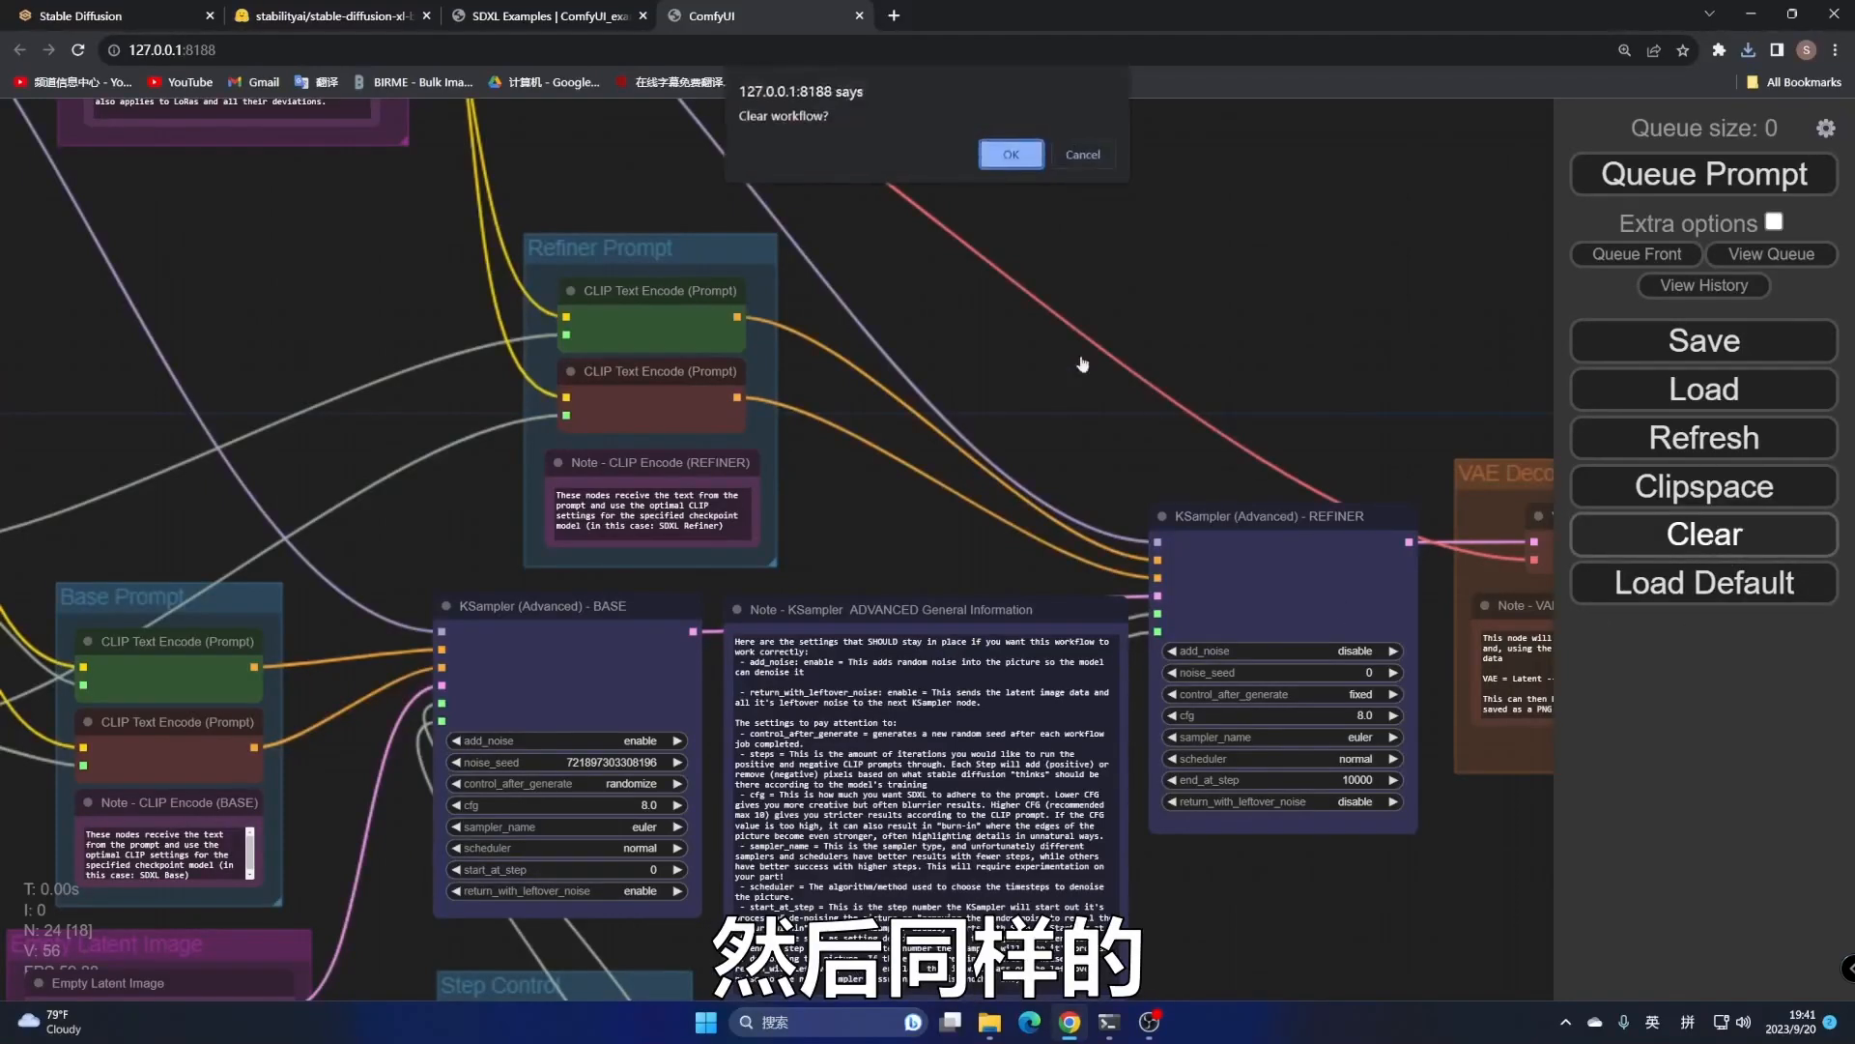
click(1005, 156)
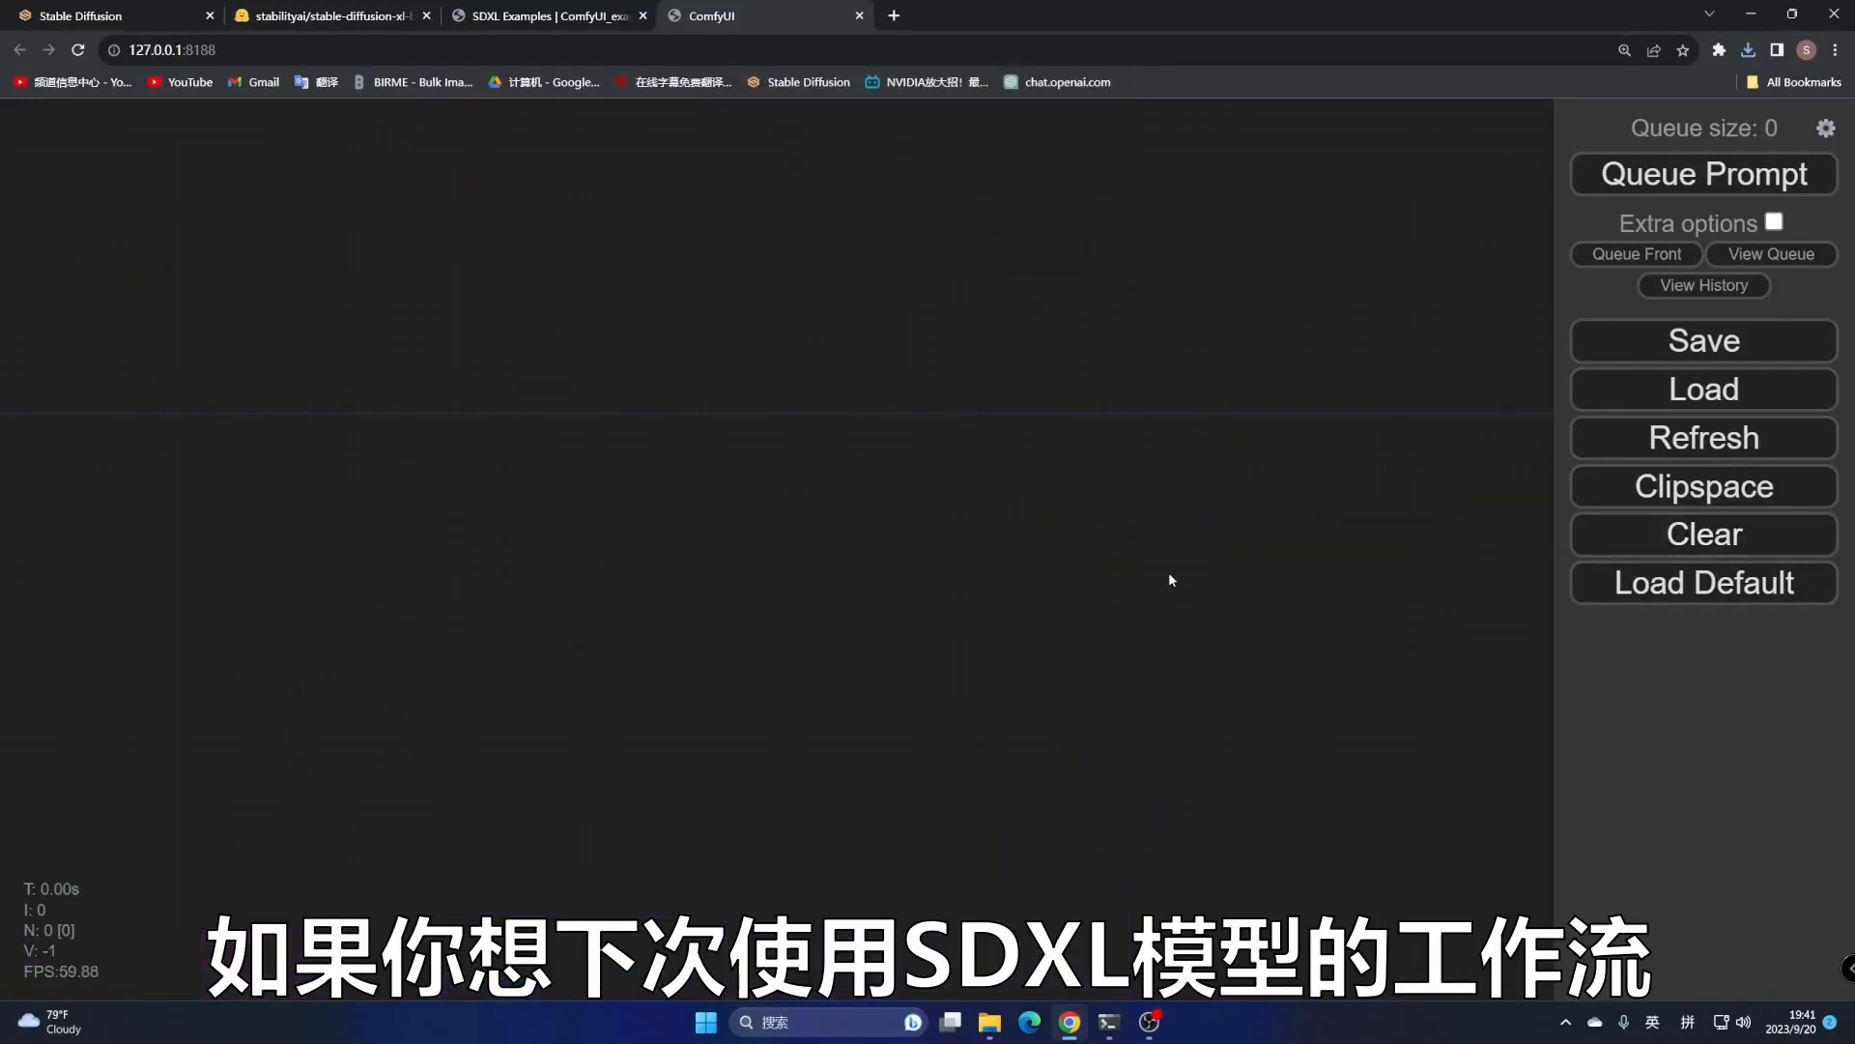
click(1696, 390)
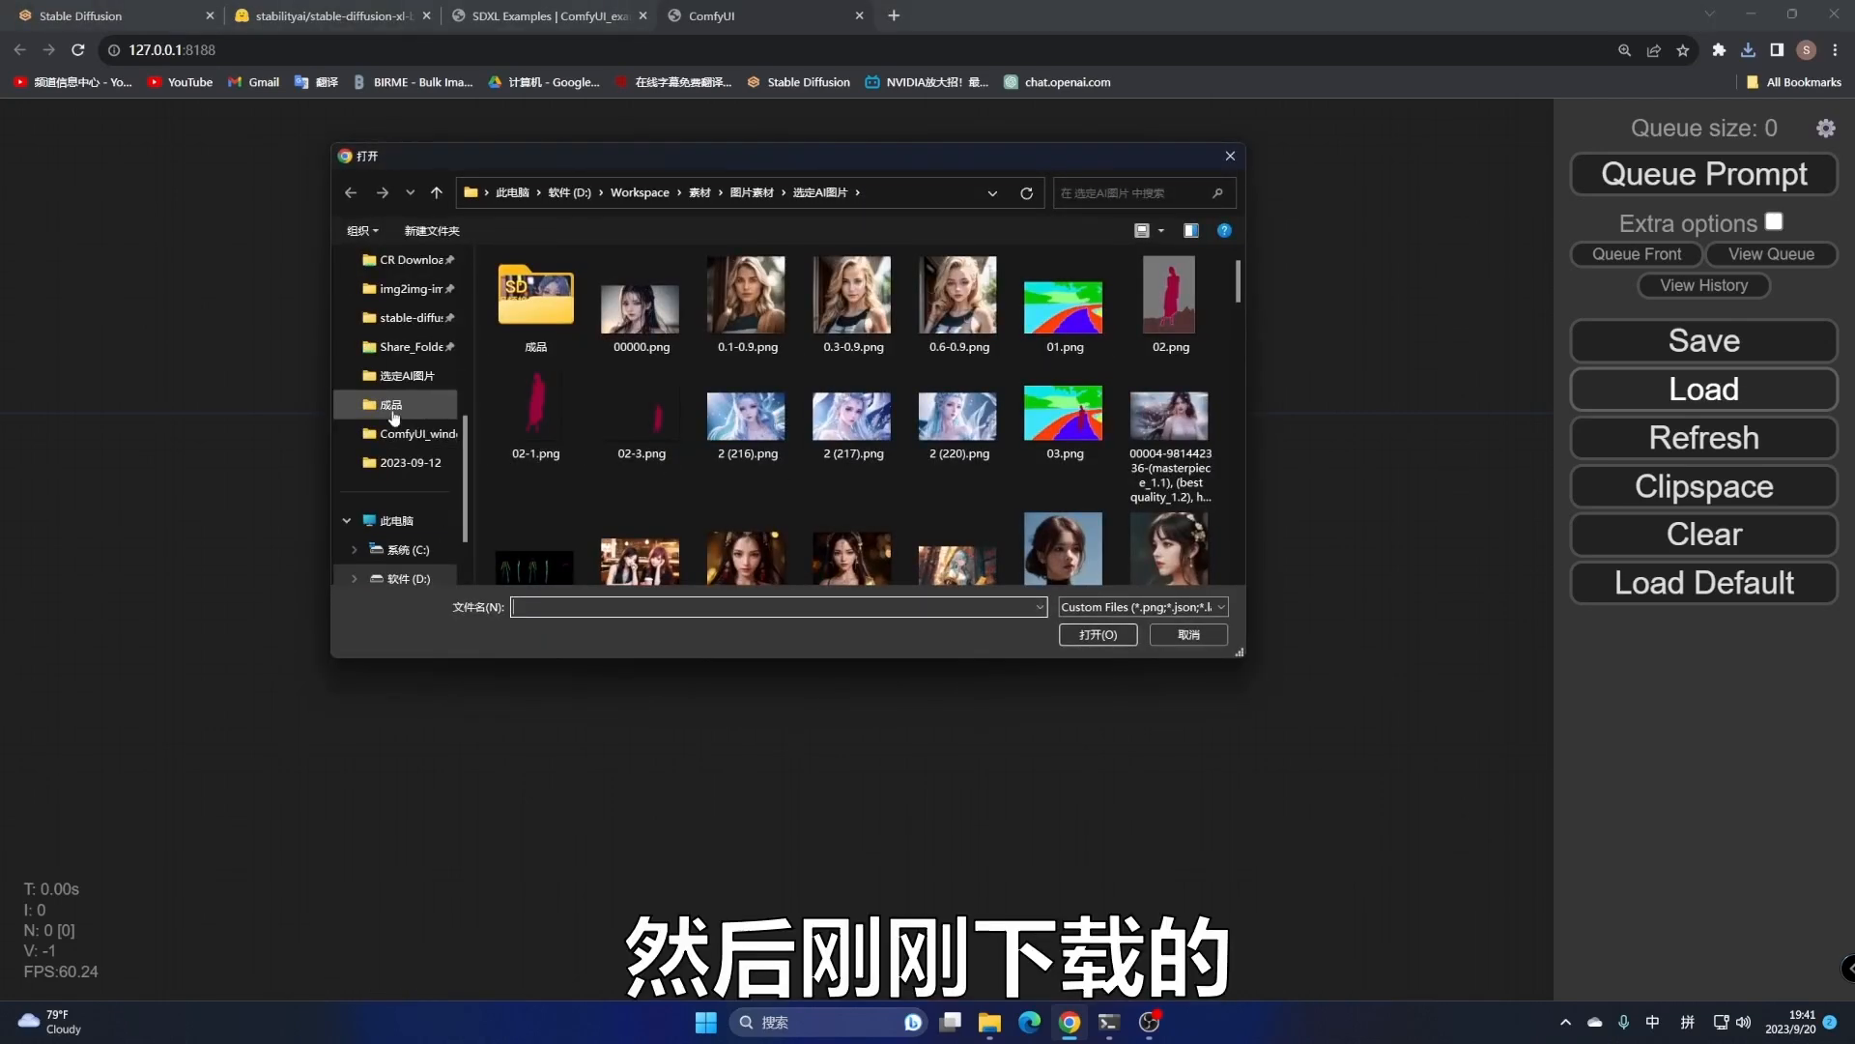
scroll(429, 317, up, 3)
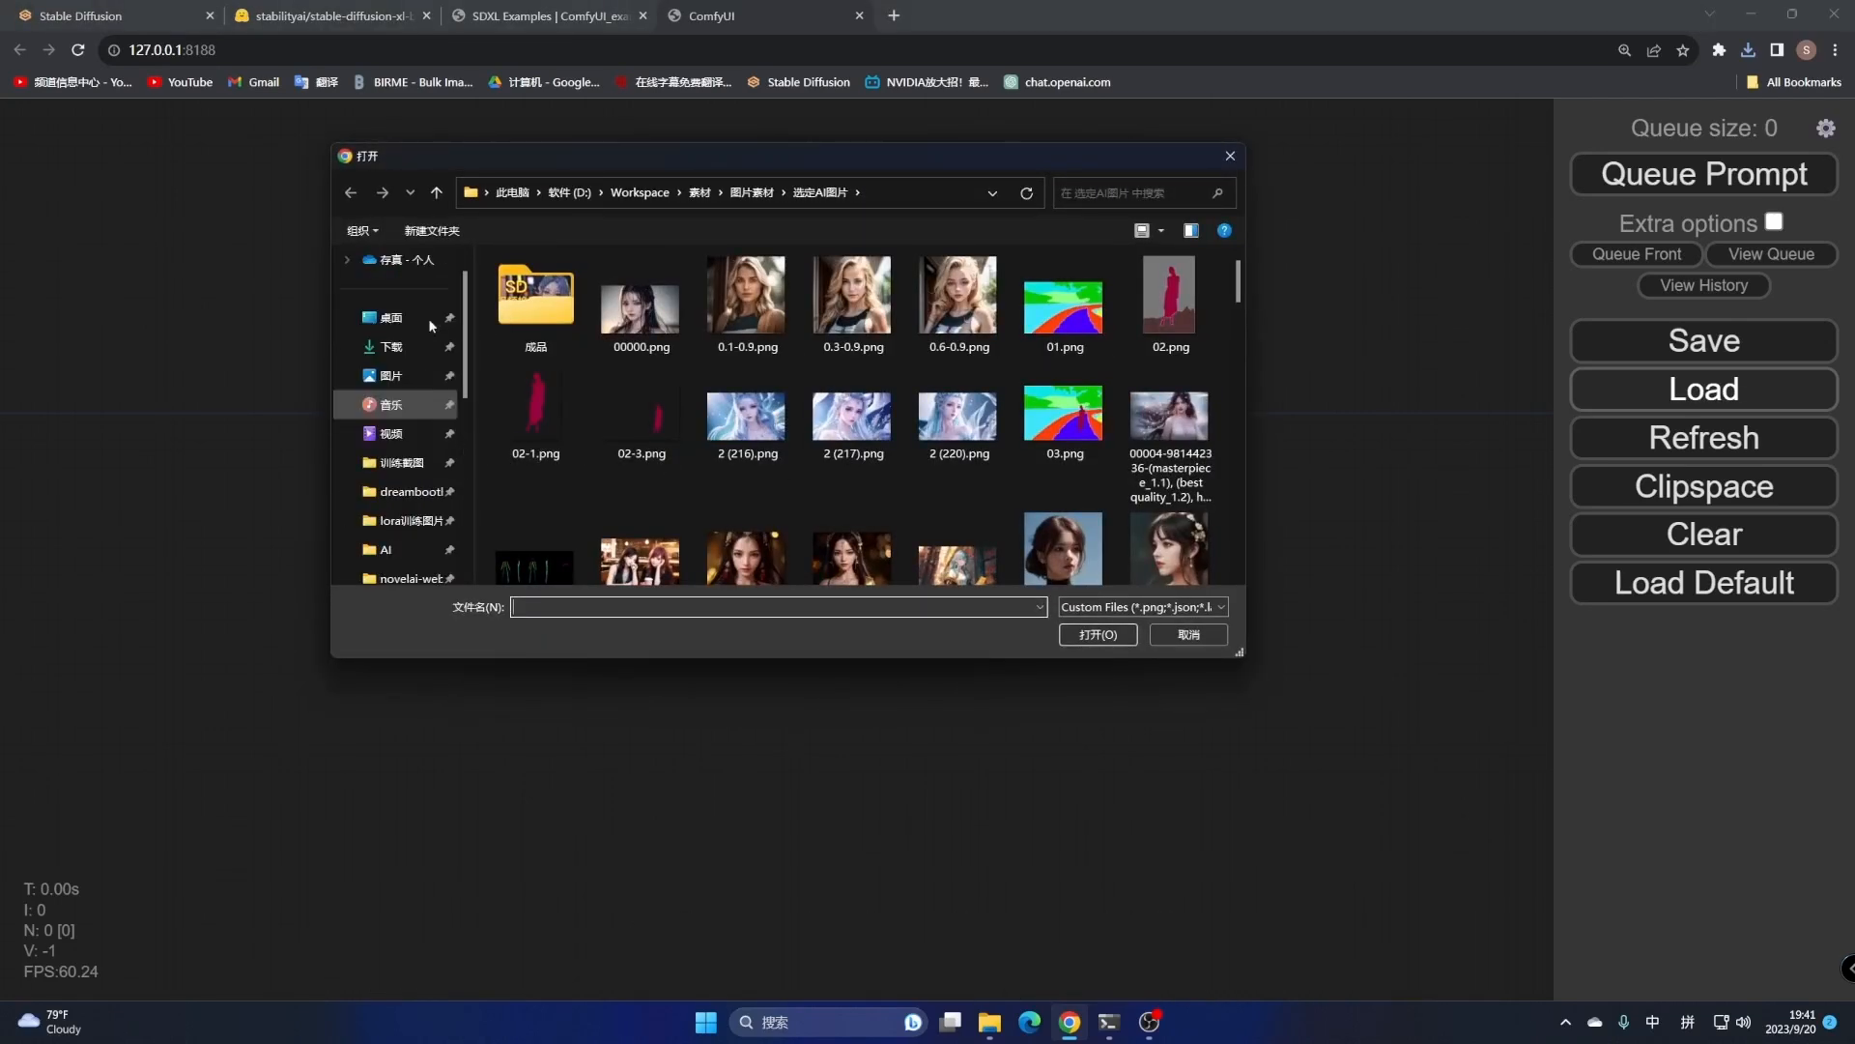
click(379, 350)
click(541, 308)
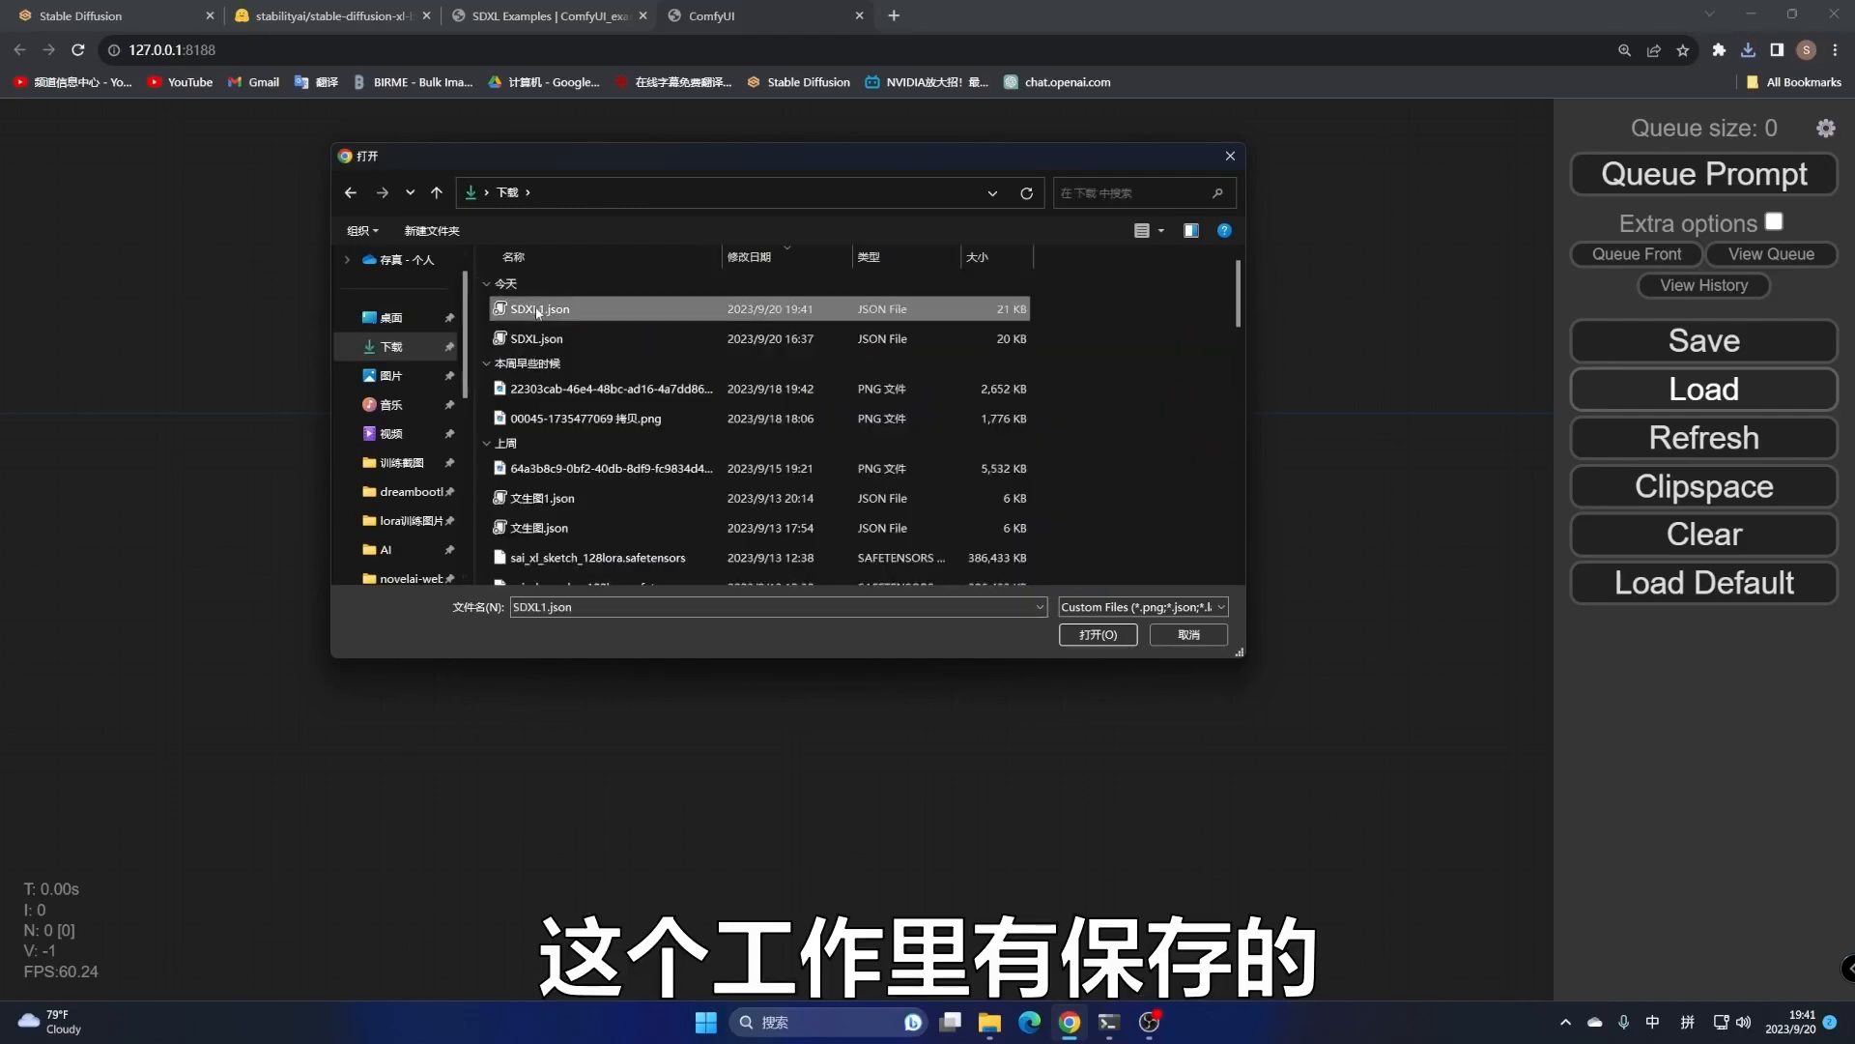
click(1104, 634)
drag(321, 587, 829, 240)
scroll(1028, 552, up, 3)
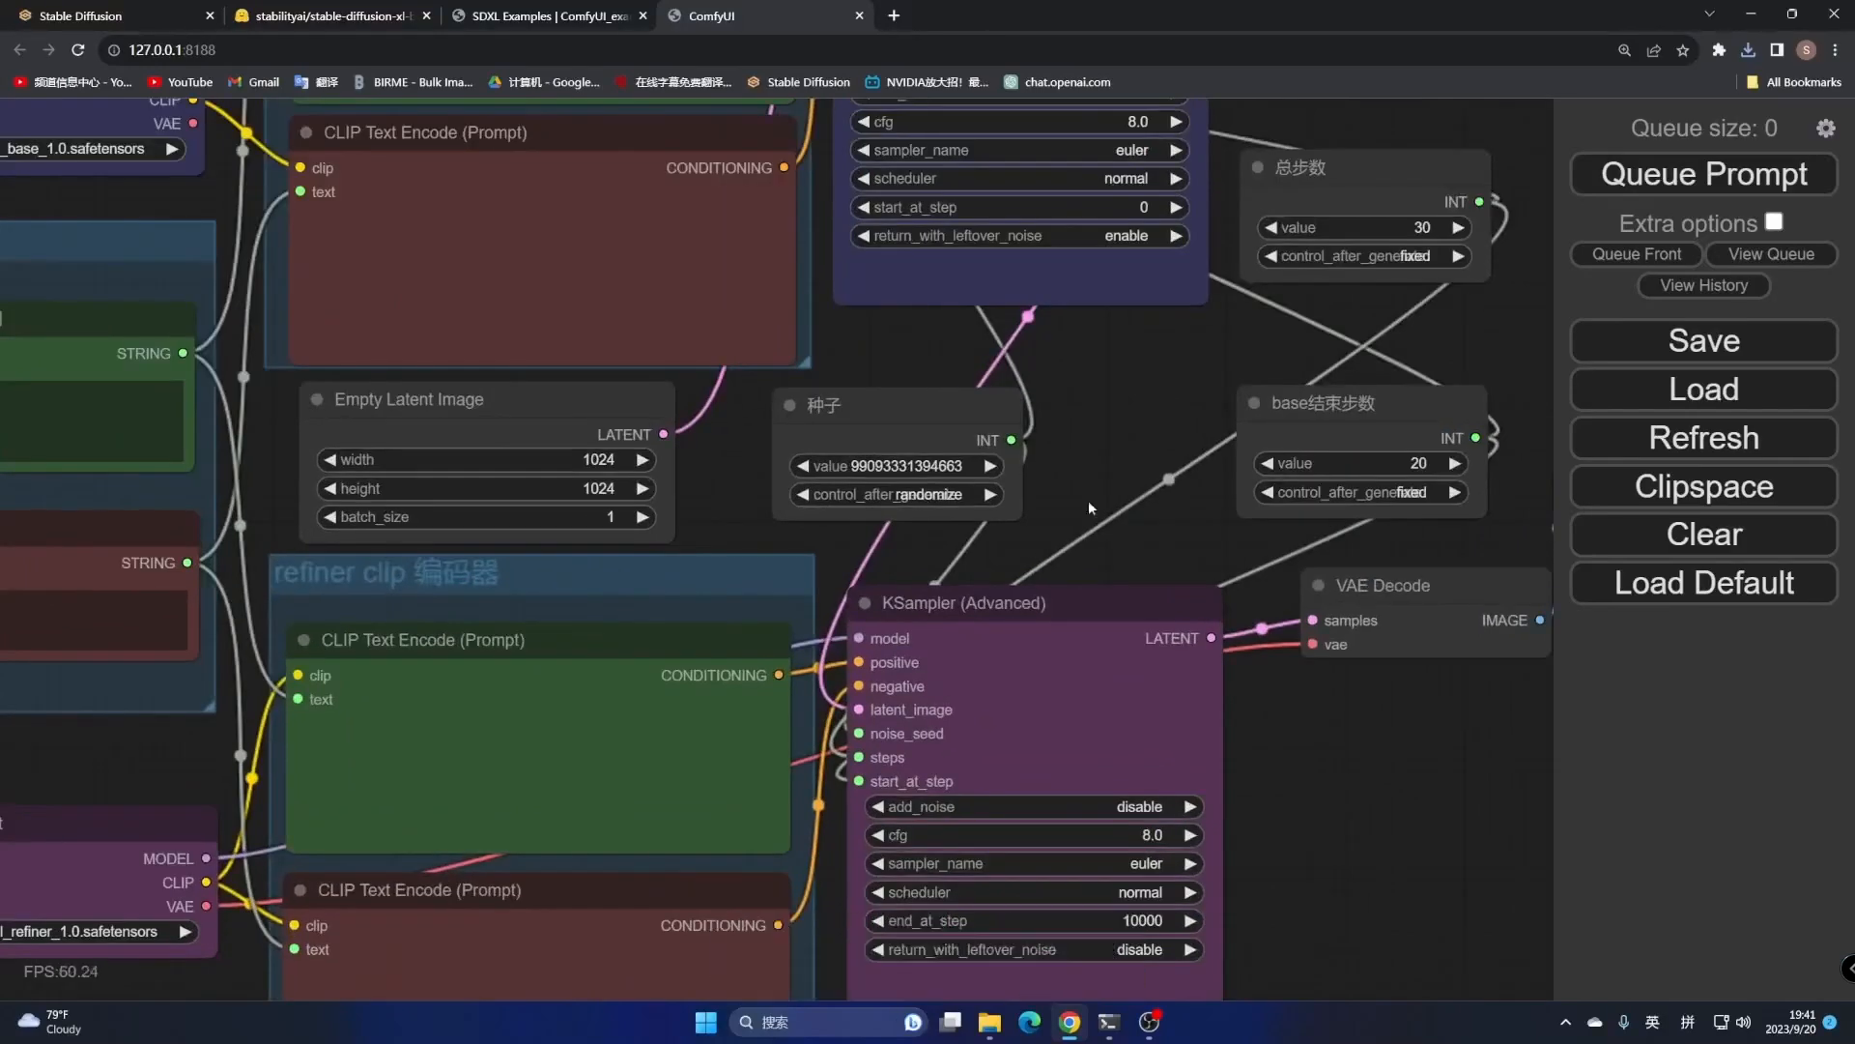